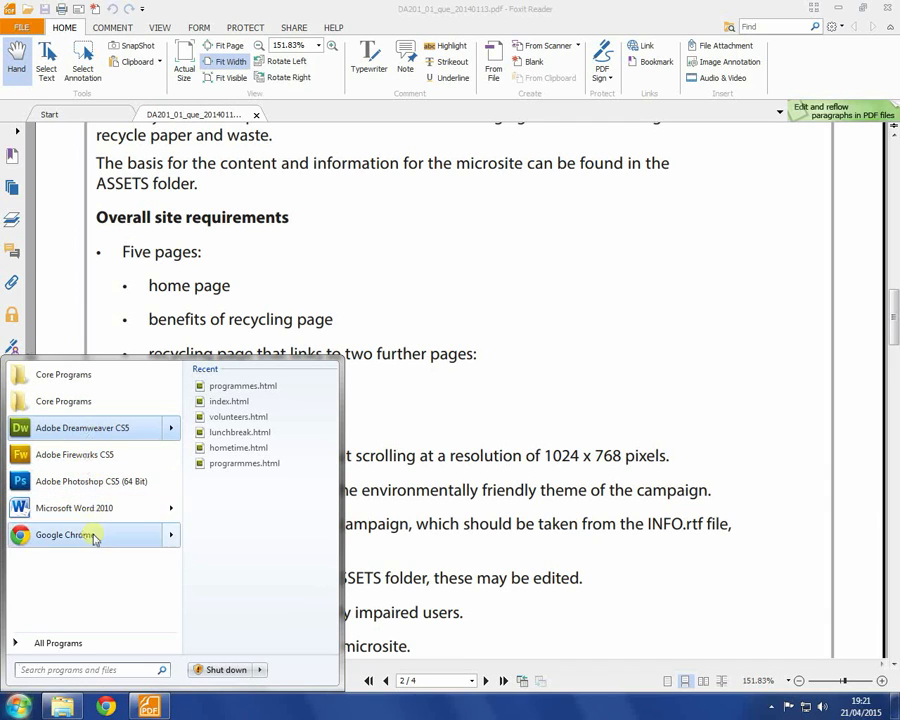
# Step: Launch Dreamweaver and define the site 'CiDA - The Recycle Drive' with drive E: as its local root
pyautogui.click(60, 428)
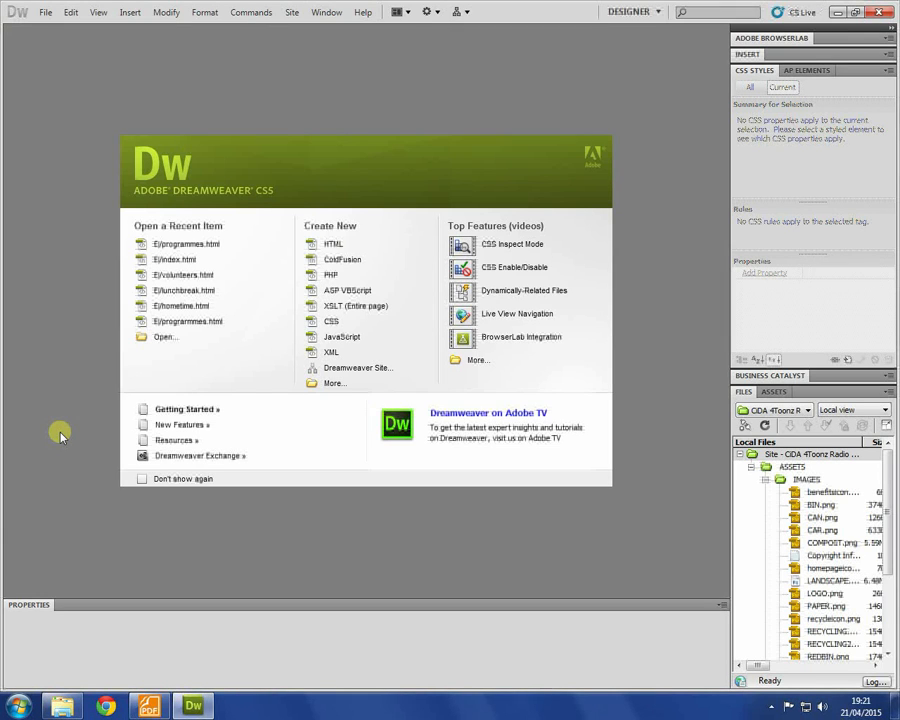
pyautogui.click(290, 13)
pyautogui.click(290, 13)
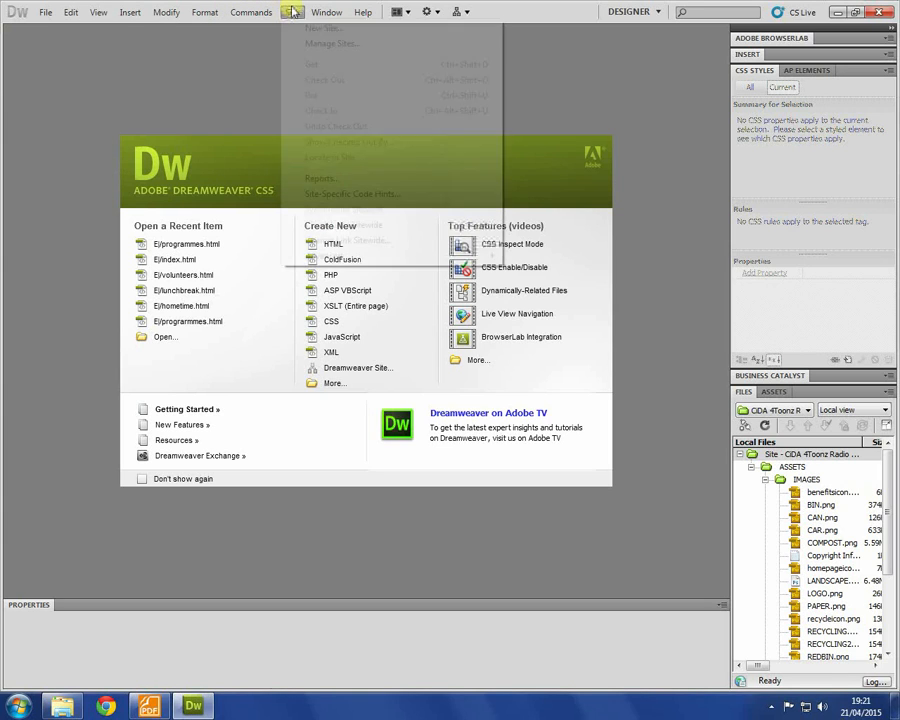
pyautogui.click(313, 28)
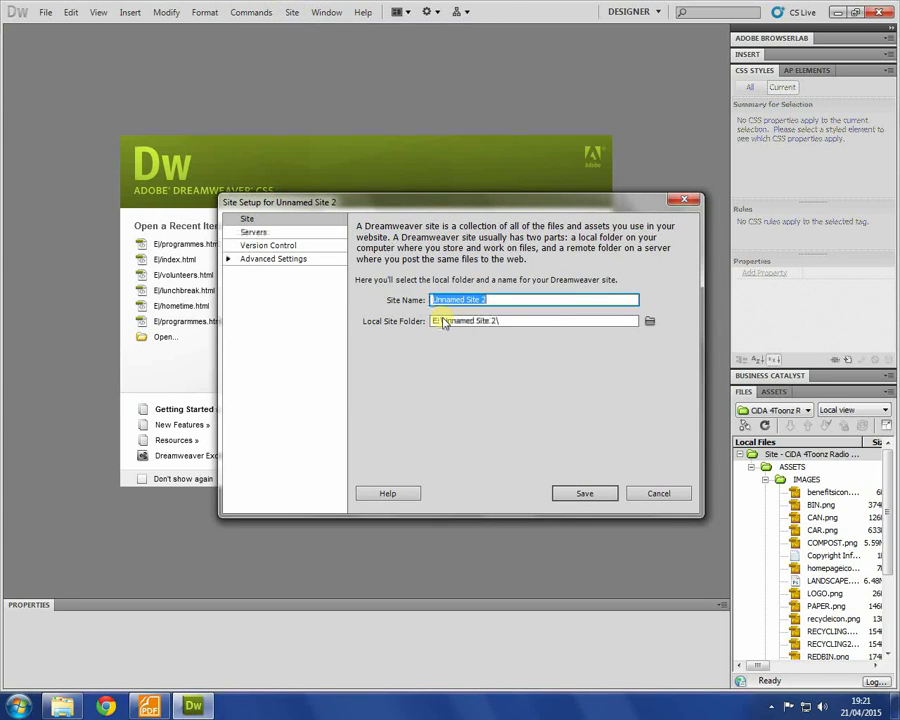
pyautogui.write('TRN')
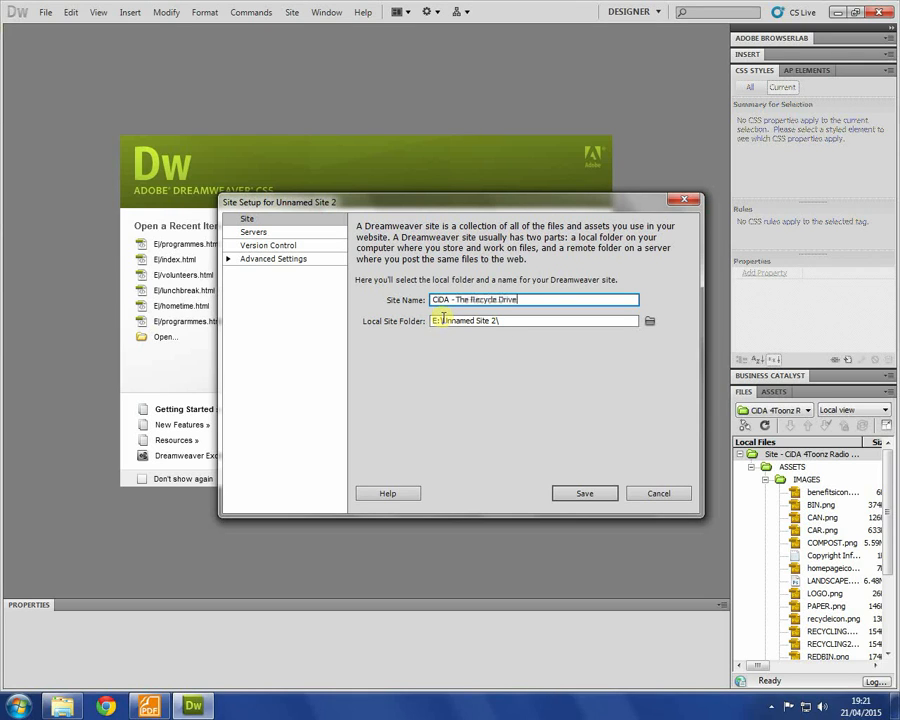
pyautogui.click(649, 321)
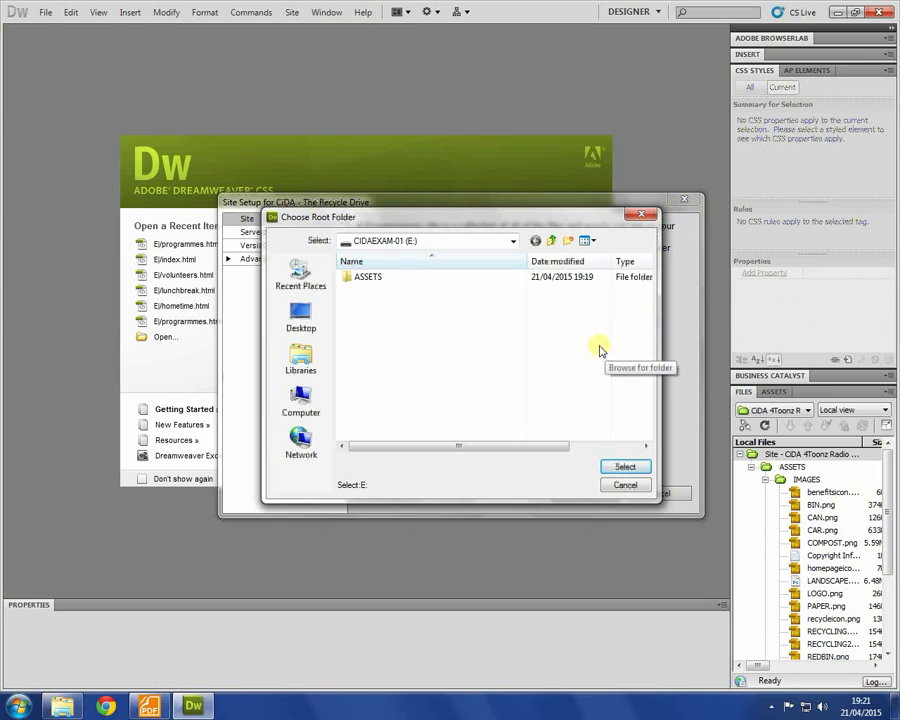
pyautogui.click(295, 397)
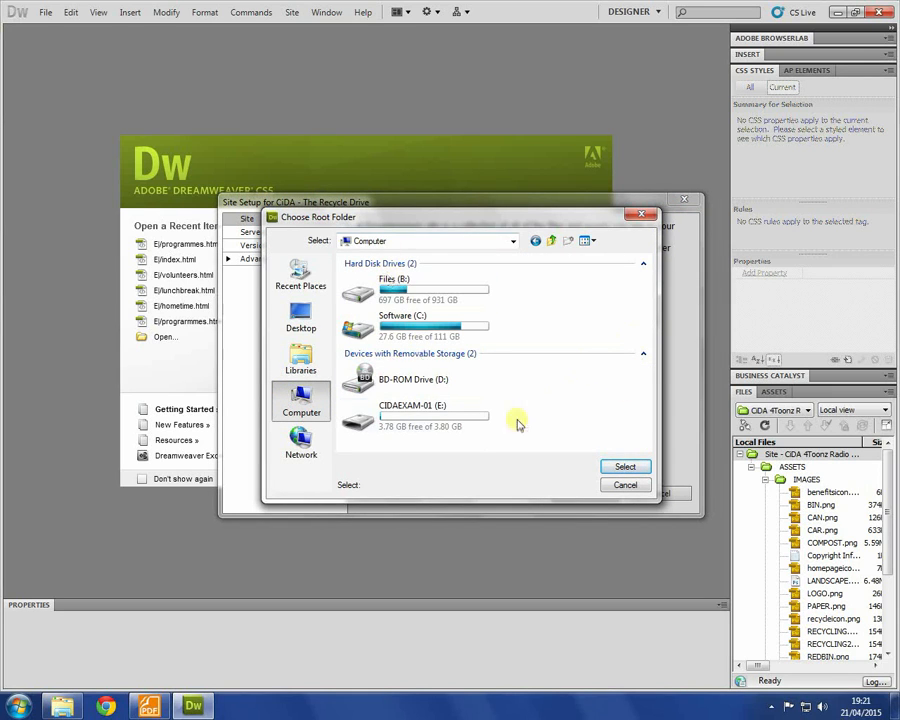
pyautogui.doubleClick(401, 425)
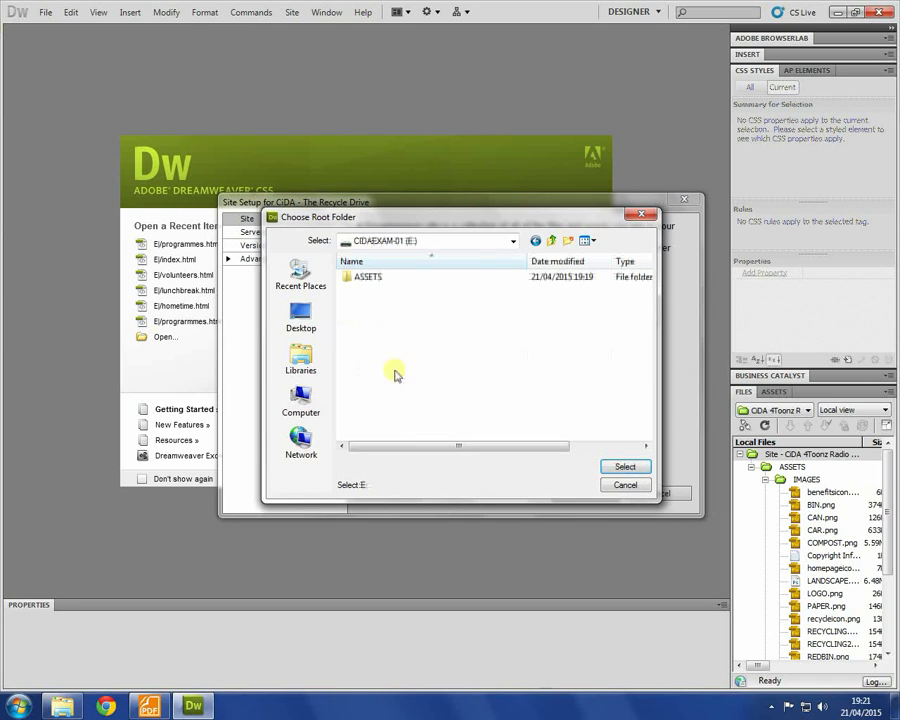
pyautogui.click(626, 468)
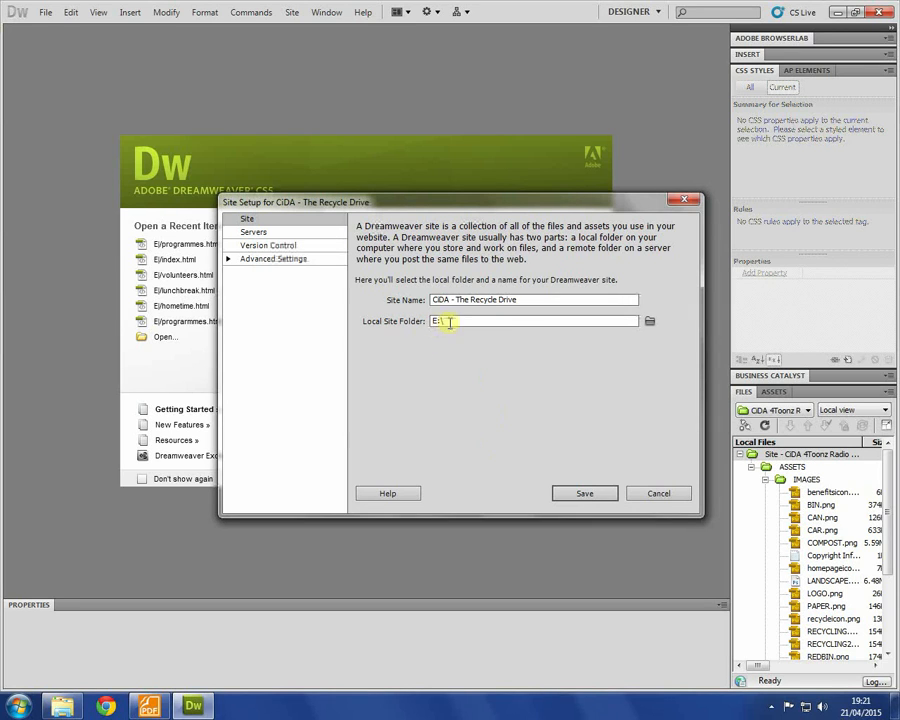
pyautogui.click(585, 494)
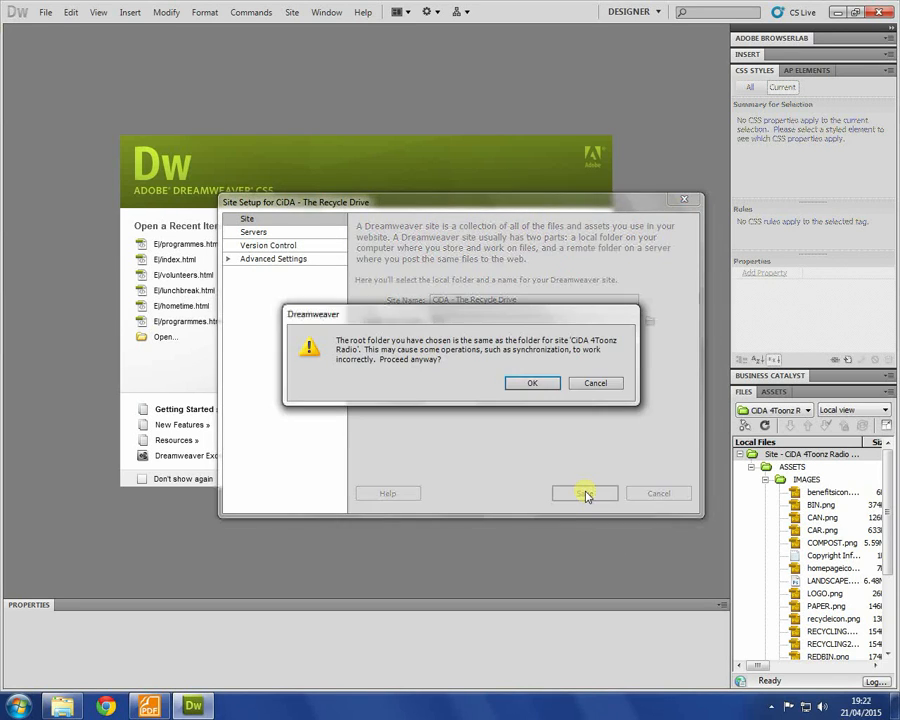
pyautogui.click(533, 384)
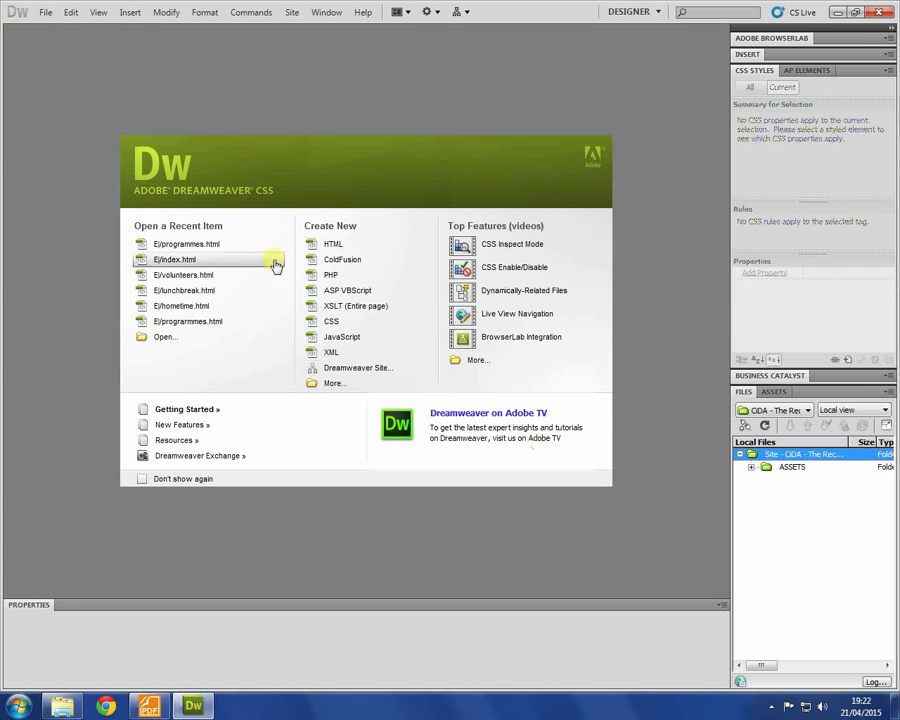
# Step: Create a blank HTML page and save it as index.html
pyautogui.click(335, 246)
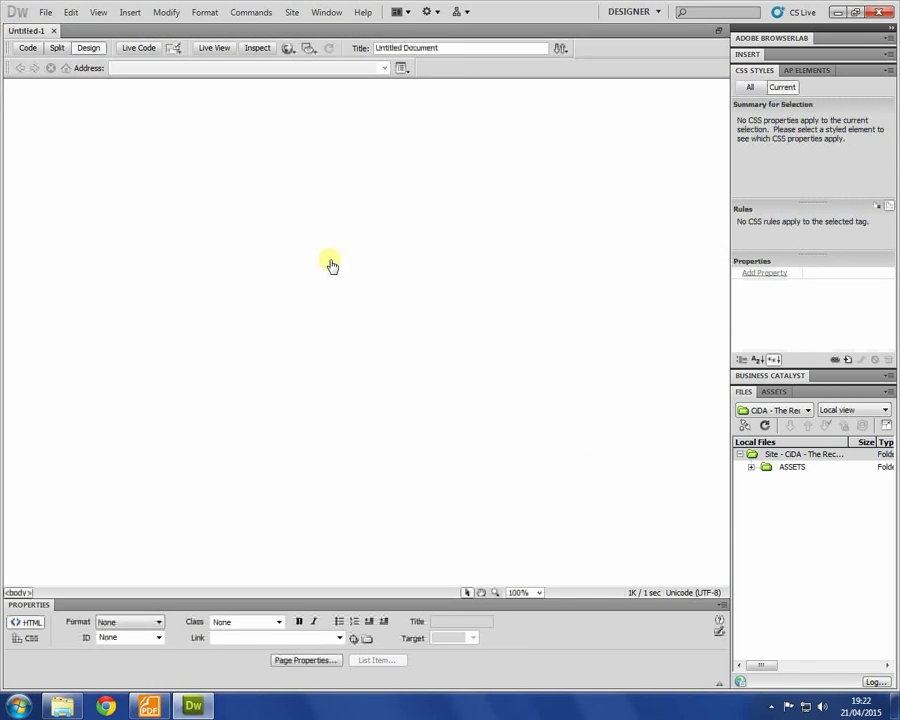
pyautogui.hotkey('ctrl', 's')
pyautogui.write('index.ht')
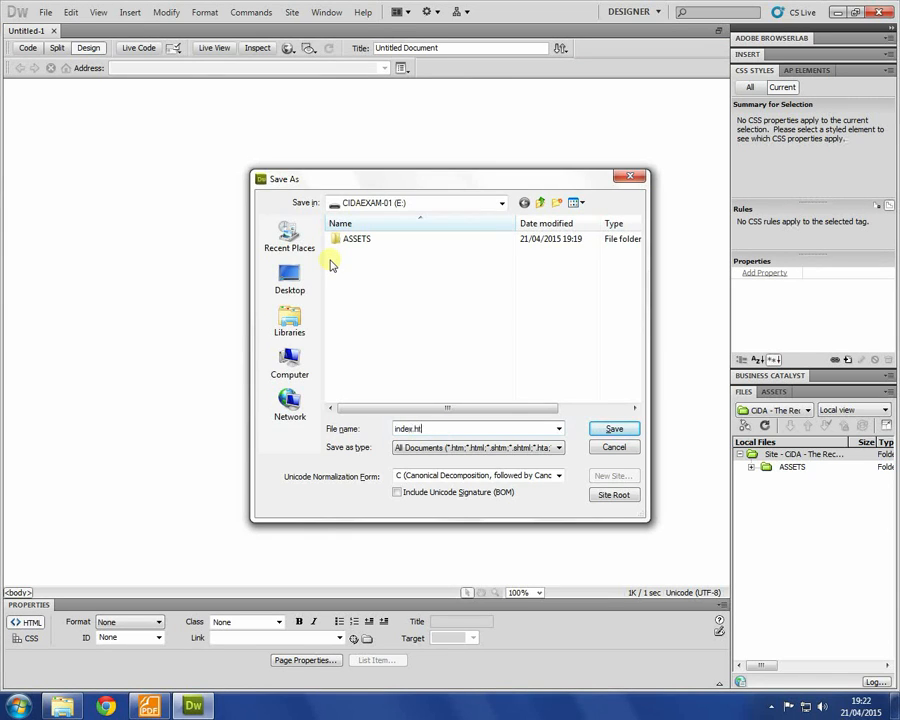
pyautogui.write('ml')
pyautogui.press('Return')
pyautogui.click(148, 705)
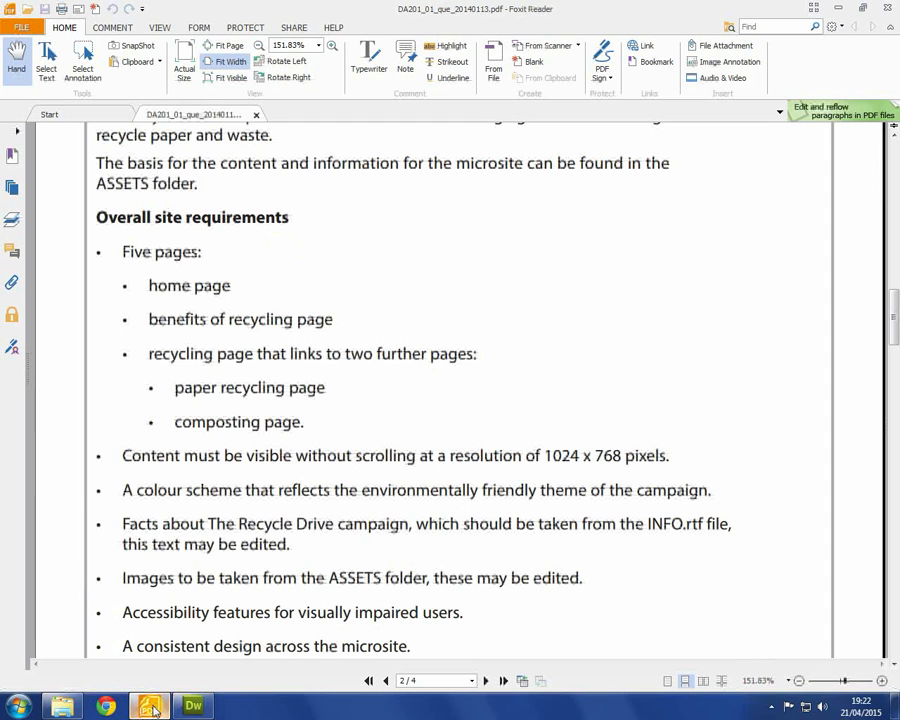
pyautogui.scroll(-2, 265, 377)
pyautogui.scroll(2, 270, 390)
pyautogui.scroll(-3, 240, 430)
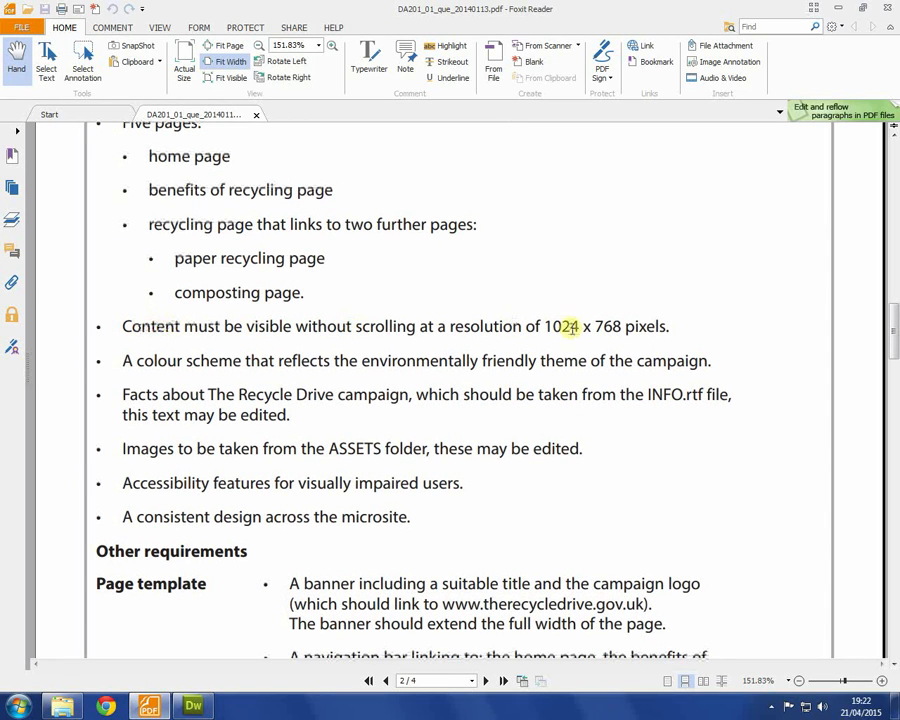
pyautogui.moveTo(544, 326); pyautogui.dragTo(619, 325)
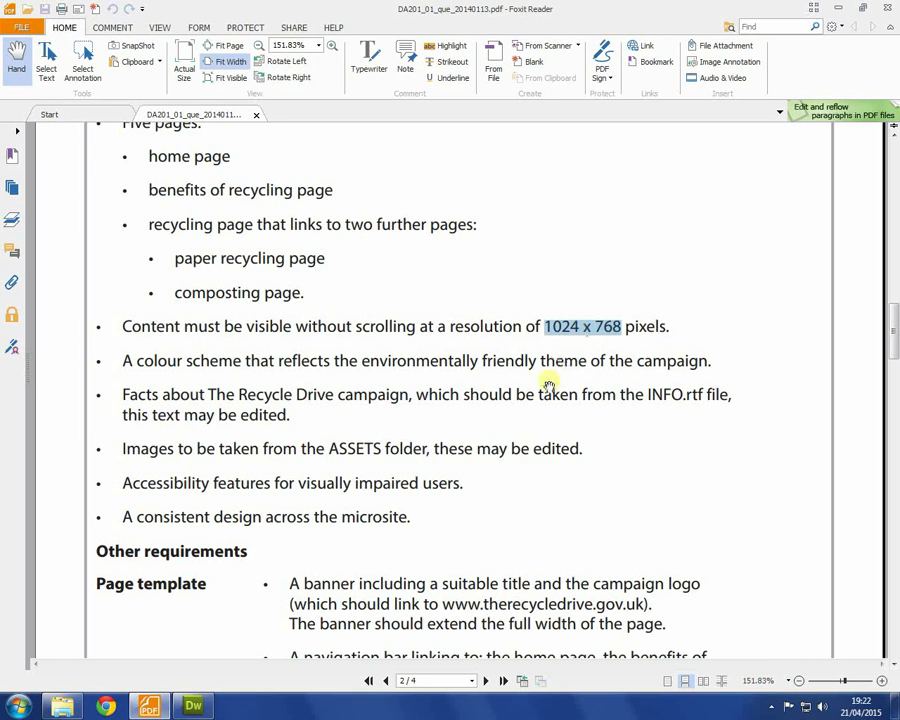
pyautogui.scroll(-1, 166, 352)
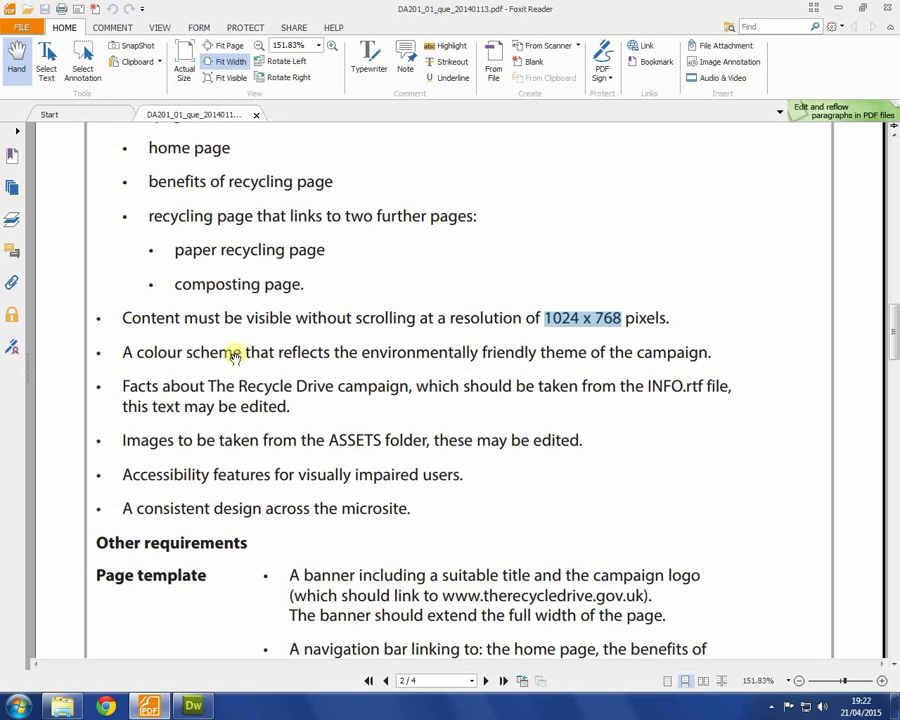
pyautogui.moveTo(237, 354); pyautogui.dragTo(717, 347)
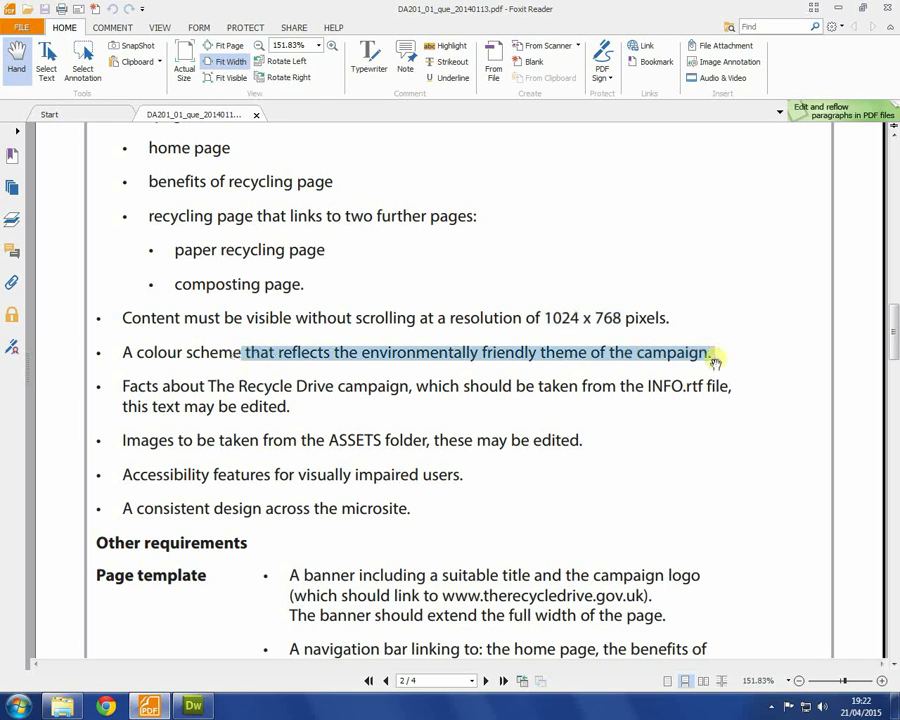
pyautogui.scroll(5, 640, 363)
pyautogui.scroll(2, 640, 363)
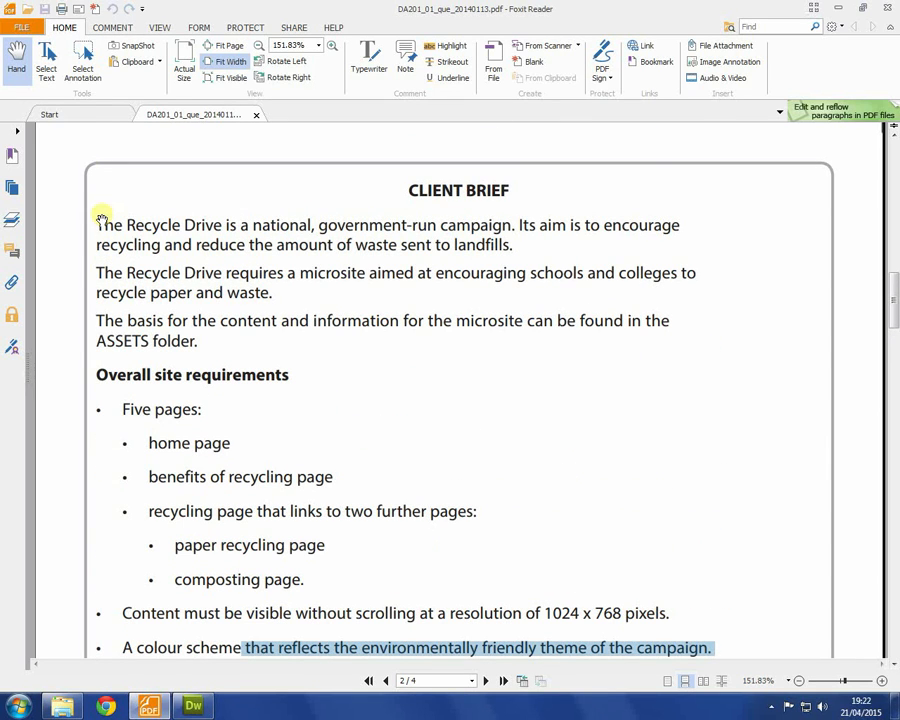
pyautogui.scroll(-5, 228, 312)
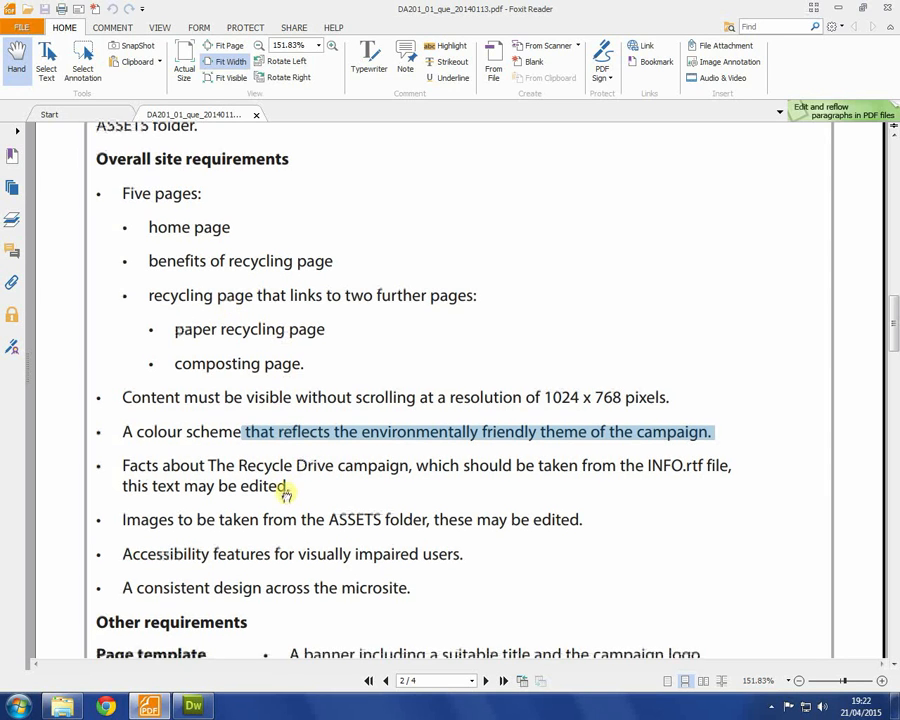
pyautogui.moveTo(287, 488); pyautogui.dragTo(271, 407)
pyautogui.moveTo(650, 377); pyautogui.dragTo(703, 377)
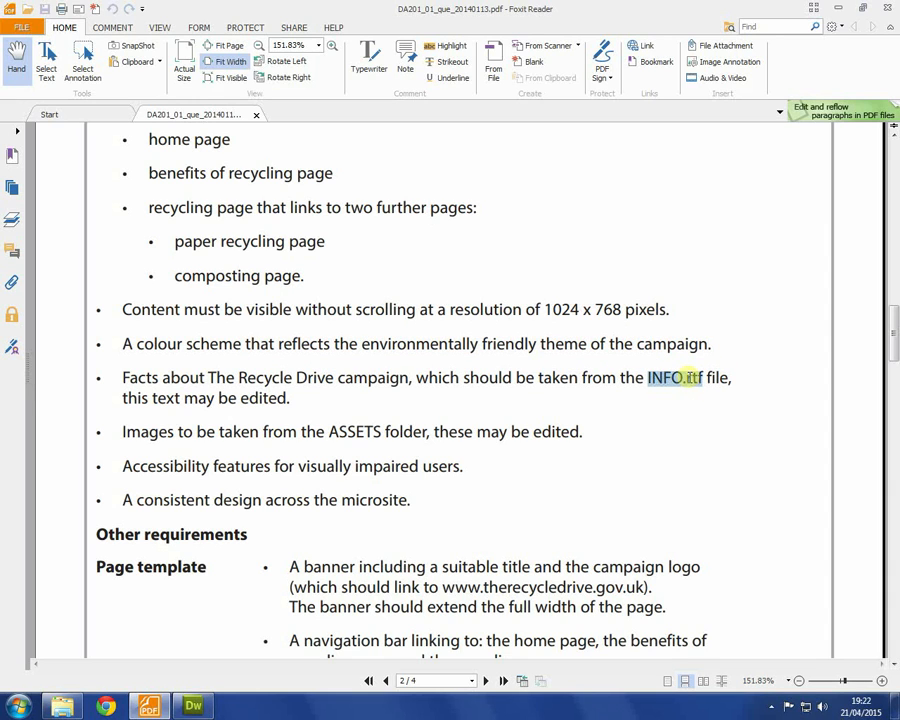
# Step: Open INFO.rtf from the site's ASSETS folder in Word and dismiss the Office activation prompt
pyautogui.click(188, 707)
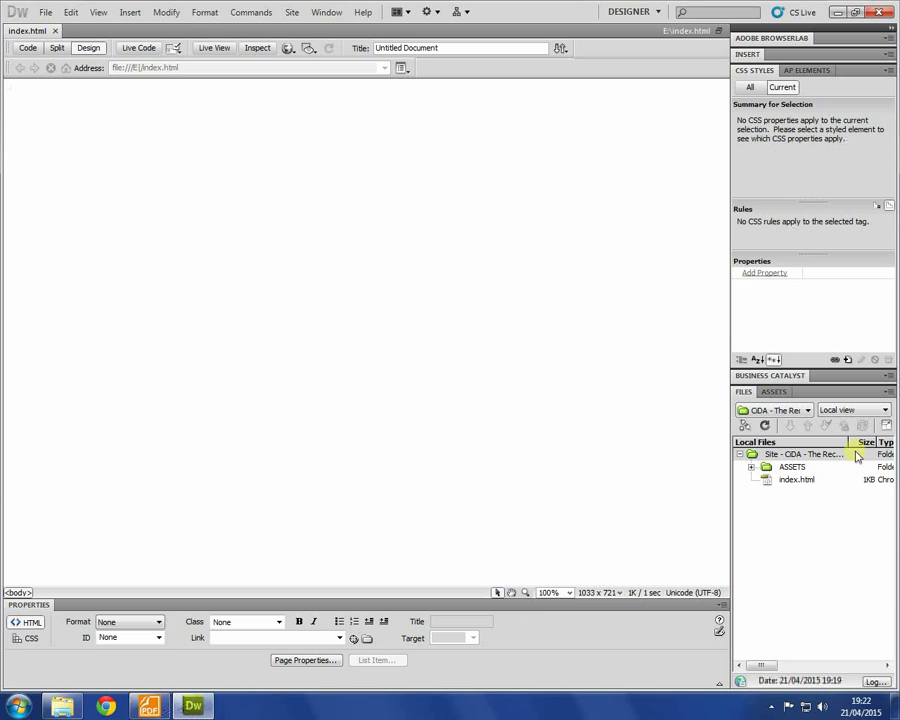
pyautogui.doubleClick(765, 467)
pyautogui.doubleClick(803, 504)
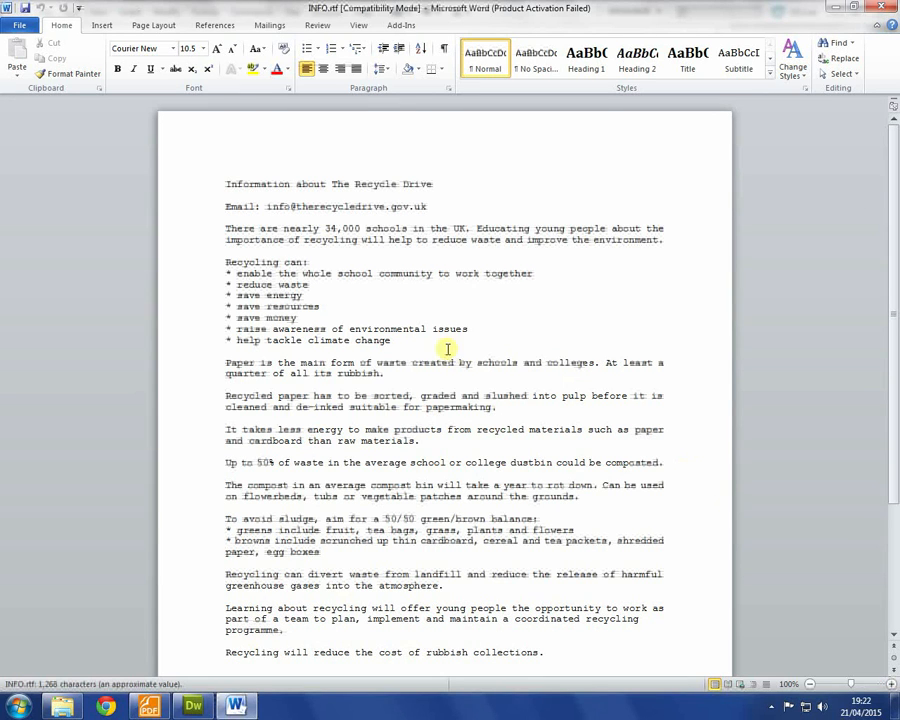
pyautogui.click(211, 188)
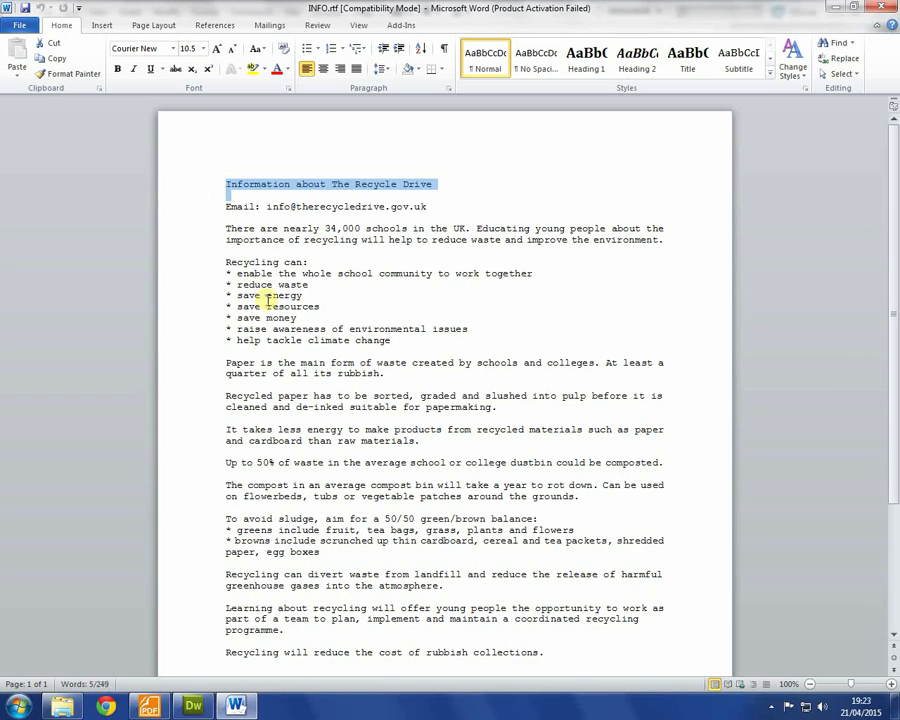
pyautogui.hotkey('alt', 'Tab')
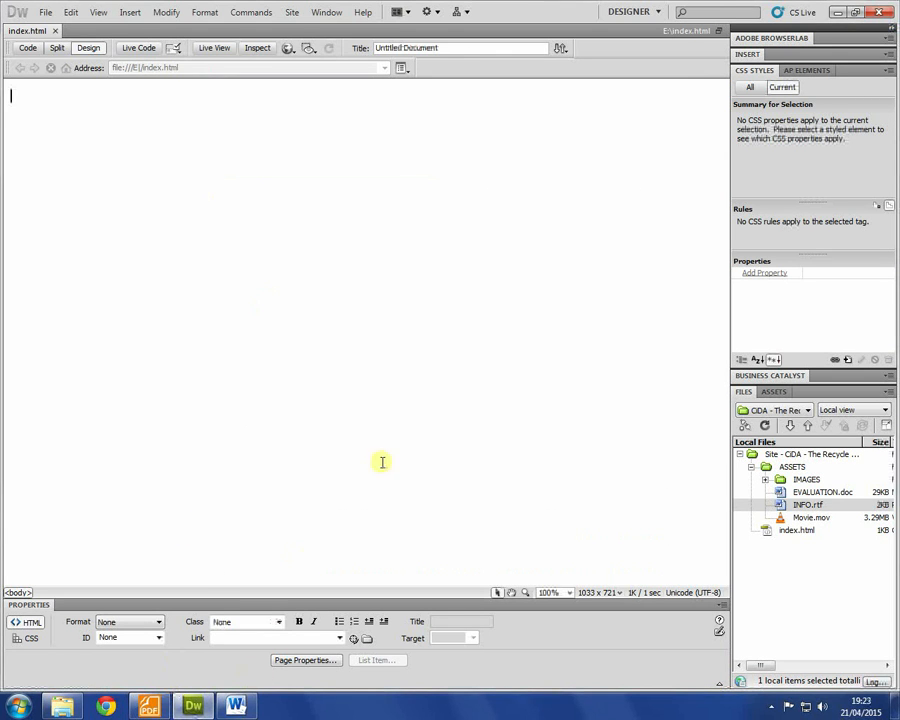
pyautogui.hotkey('alt', 'Tab')
pyautogui.click(592, 484)
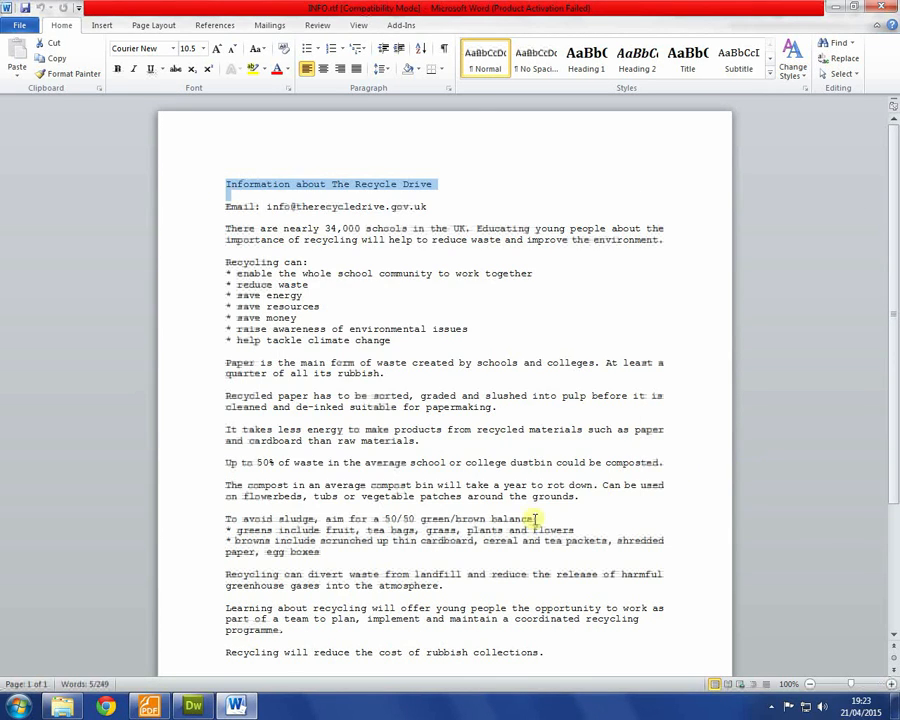
pyautogui.click(149, 705)
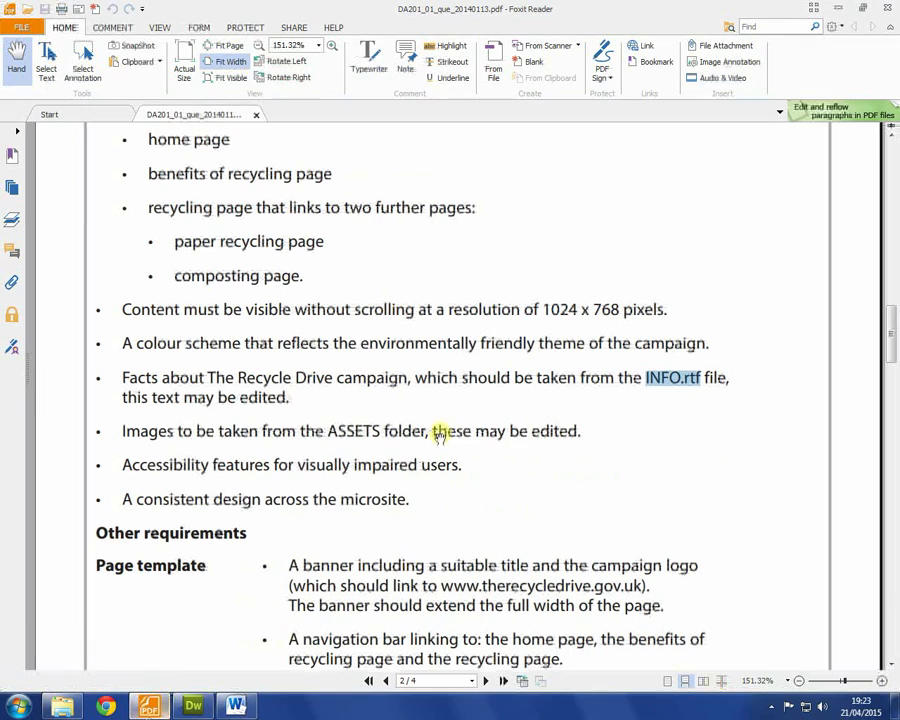
# Step: Review the brief's accessibility, consistent-design and page template requirements, dismissing the link security warning
pyautogui.doubleClick(138, 465)
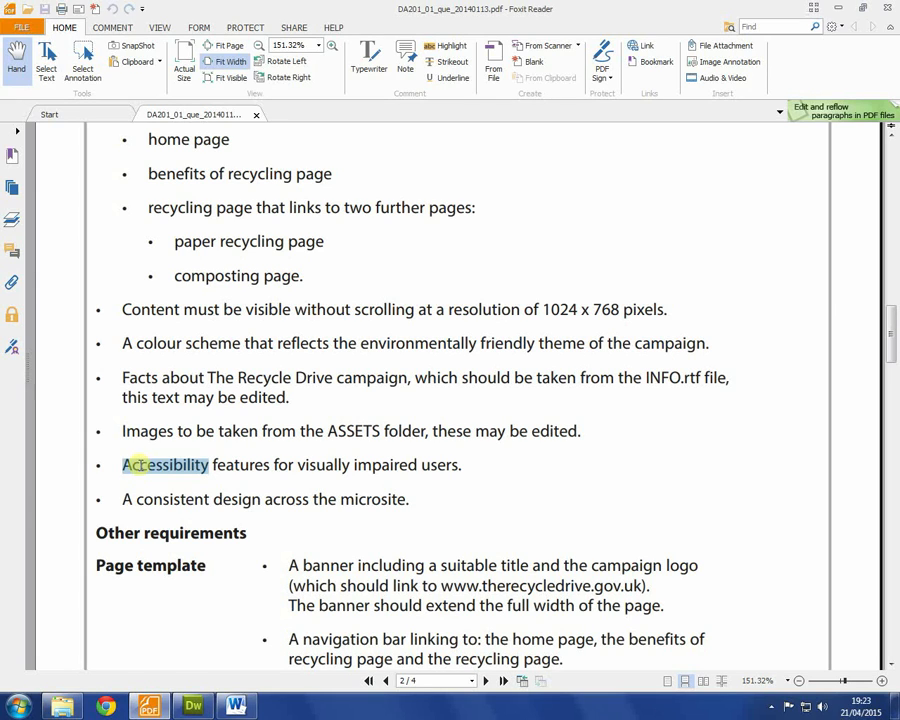
pyautogui.moveTo(122, 497); pyautogui.dragTo(457, 489)
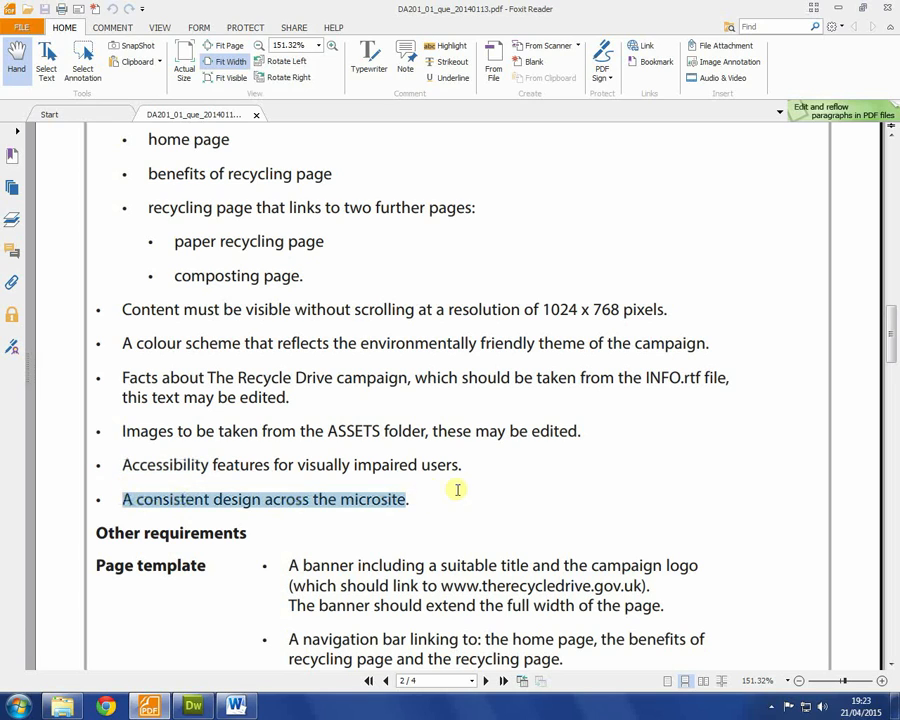
pyautogui.click(196, 706)
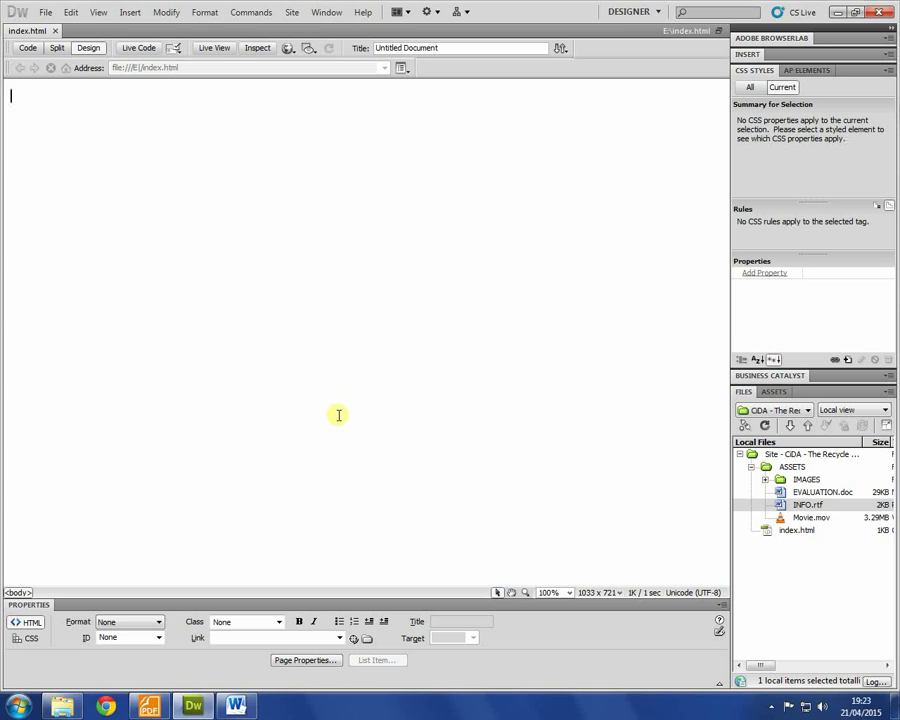
pyautogui.hotkey('alt', 'Tab')
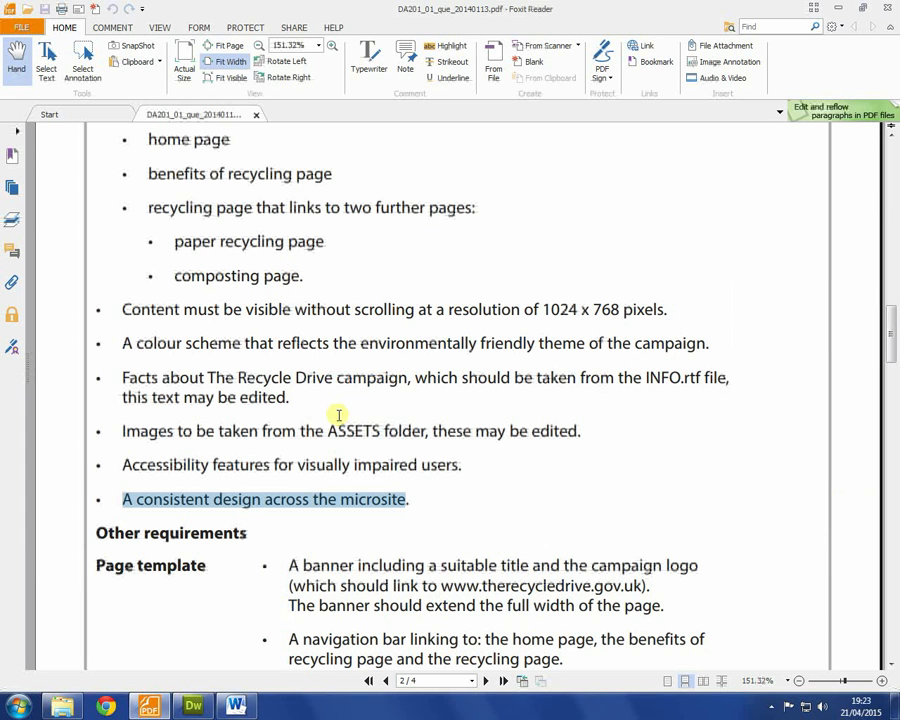
pyautogui.scroll(-5, 338, 420)
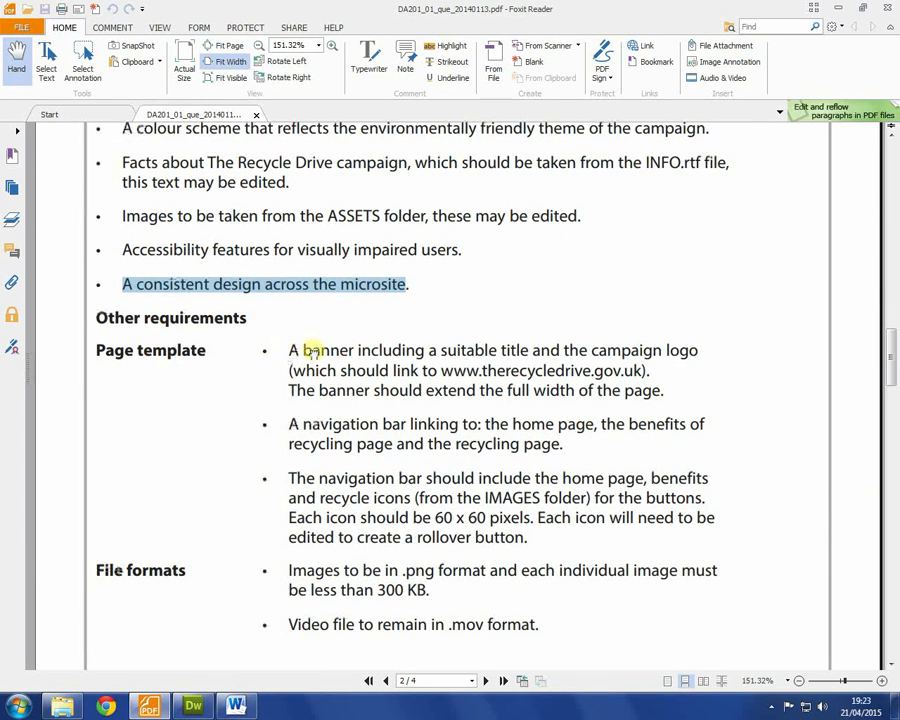
pyautogui.click(296, 346)
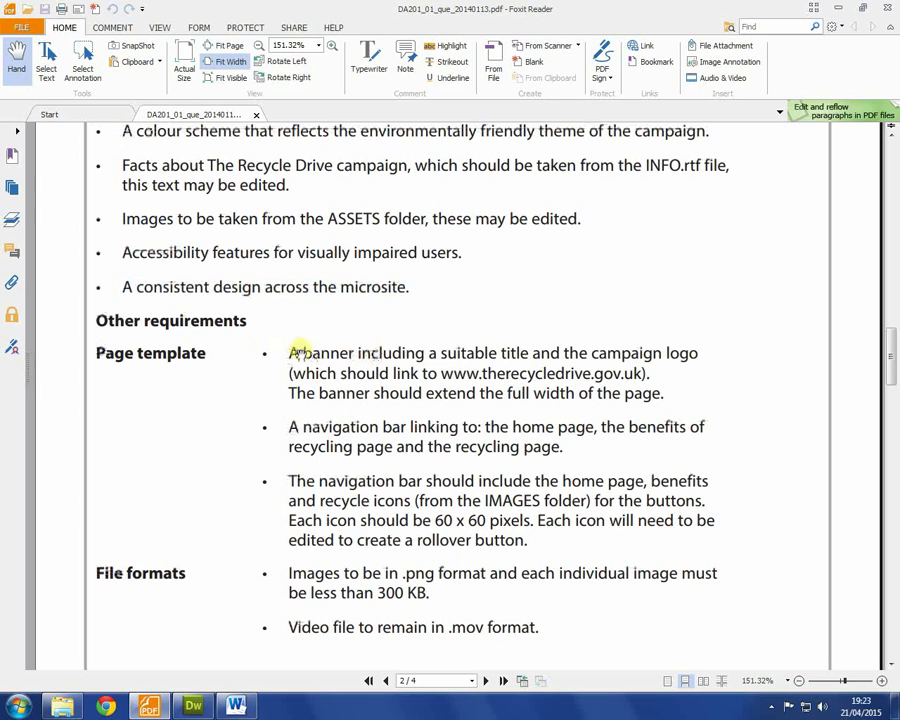
pyautogui.click(516, 370)
pyautogui.click(629, 273)
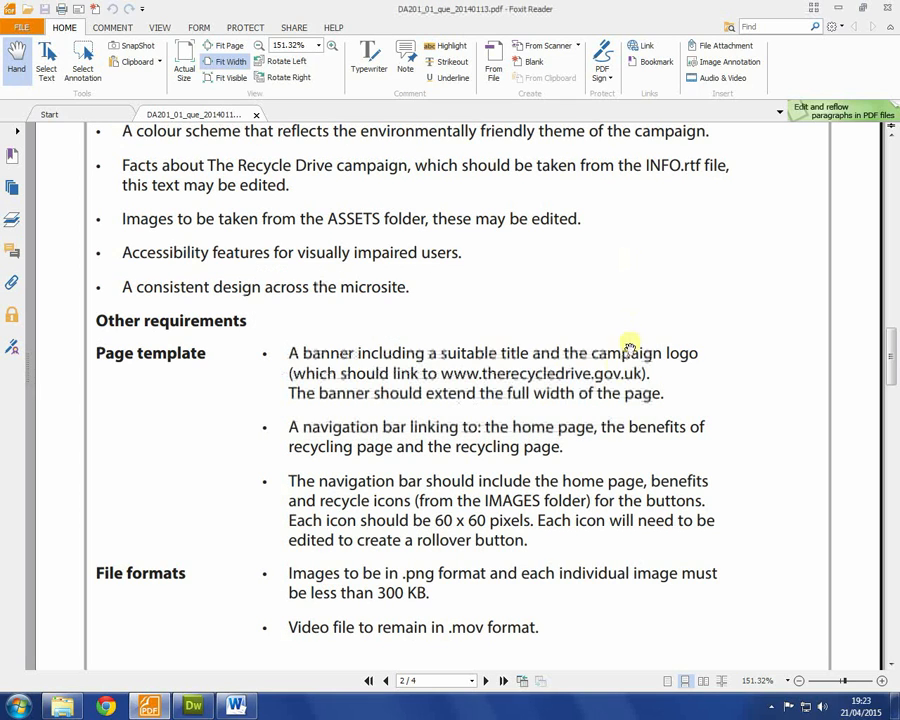
# Step: Launch Adobe Photoshop CS5 from the Start menu
pyautogui.click(18, 706)
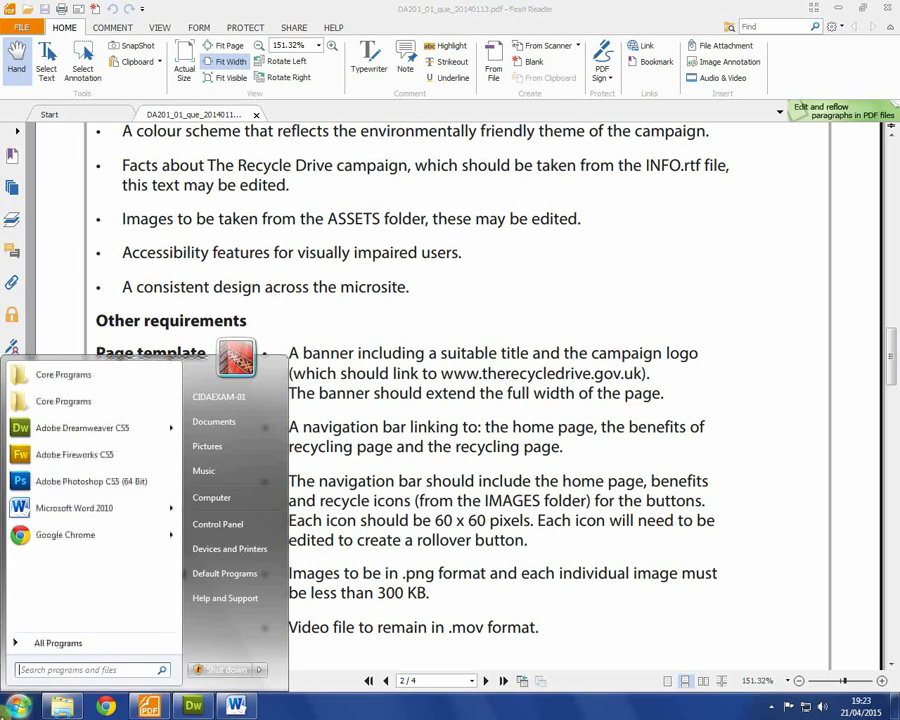
pyautogui.click(75, 483)
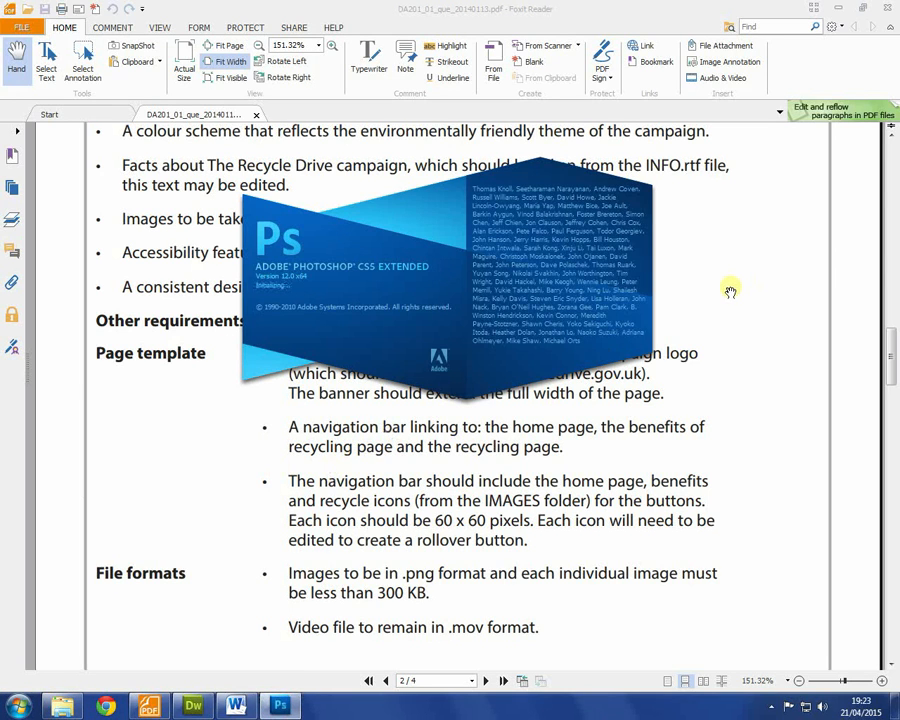
pyautogui.scroll(5, 727, 290)
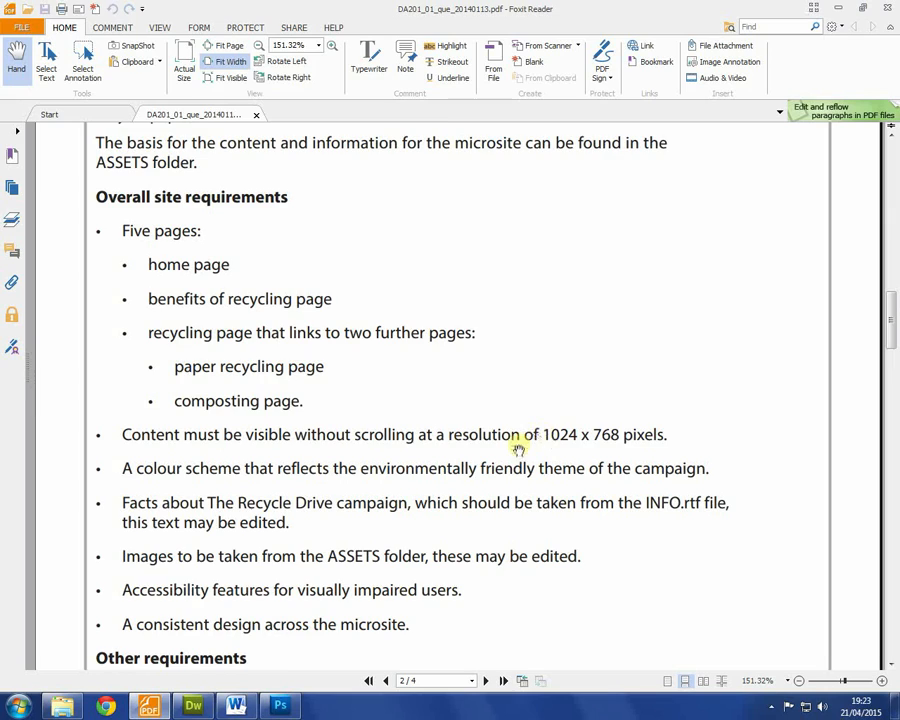
pyautogui.scroll(-3, 515, 430)
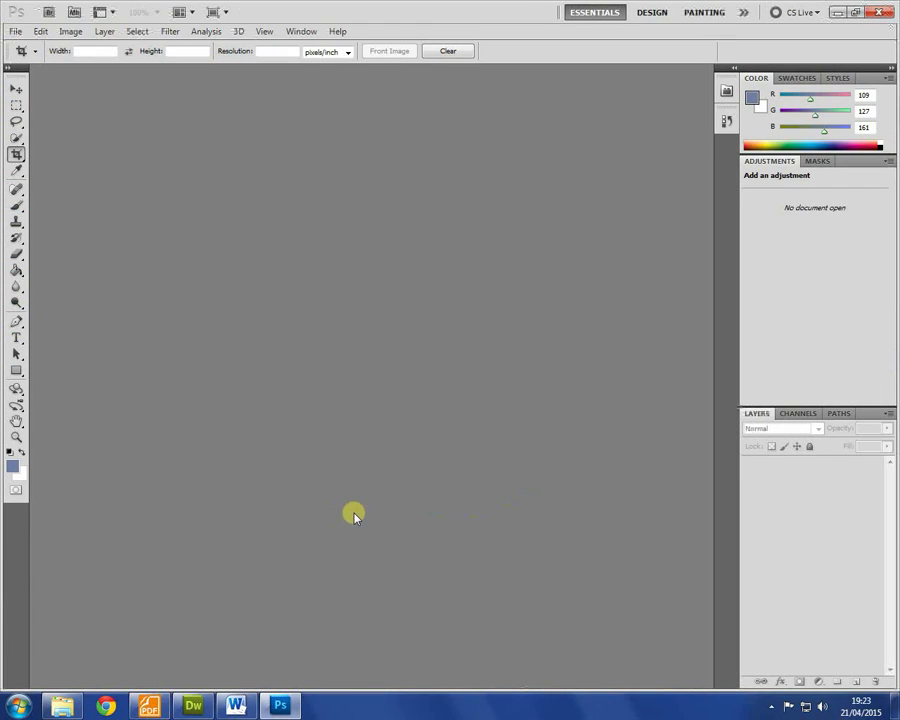
# Step: Check the brief for the banner's required 1024-pixel width
pyautogui.hotkey('alt', 'Tab')
pyautogui.moveTo(308, 519); pyautogui.dragTo(649, 518)
pyautogui.scroll(2, 649, 518)
pyautogui.click(550, 300)
pyautogui.doubleClick(560, 310)
pyautogui.hotkey('alt', 'Tab')
# Step: Create a new Photoshop document 1024 pixels wide by 170 pixels high
pyautogui.hotkey('ctrl', 'n')
pyautogui.click(414, 243)
pyautogui.doubleClick(388, 241)
pyautogui.write('1024')
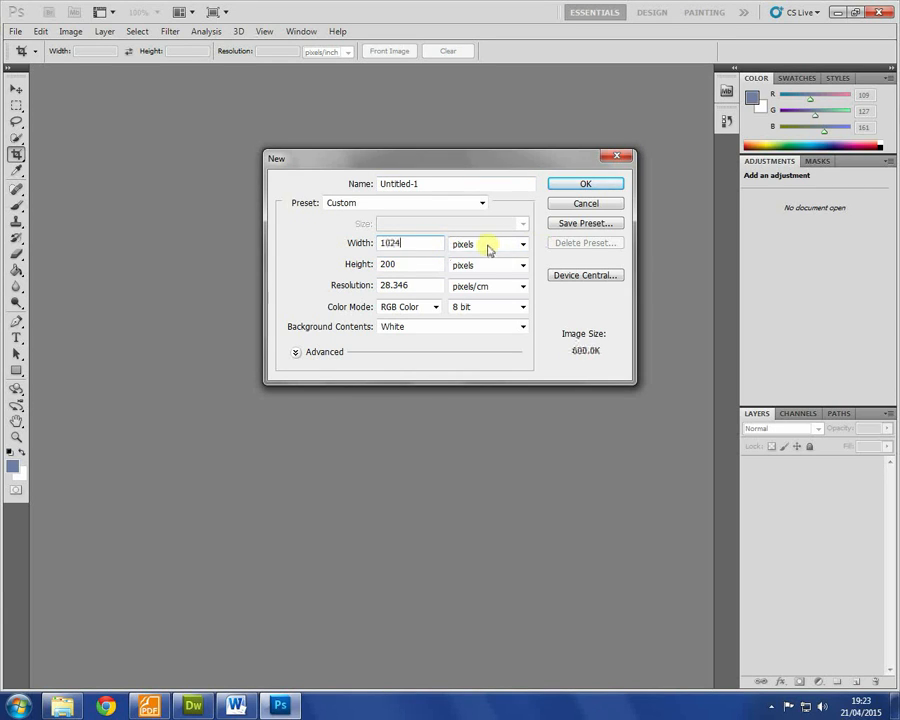
pyautogui.doubleClick(398, 263)
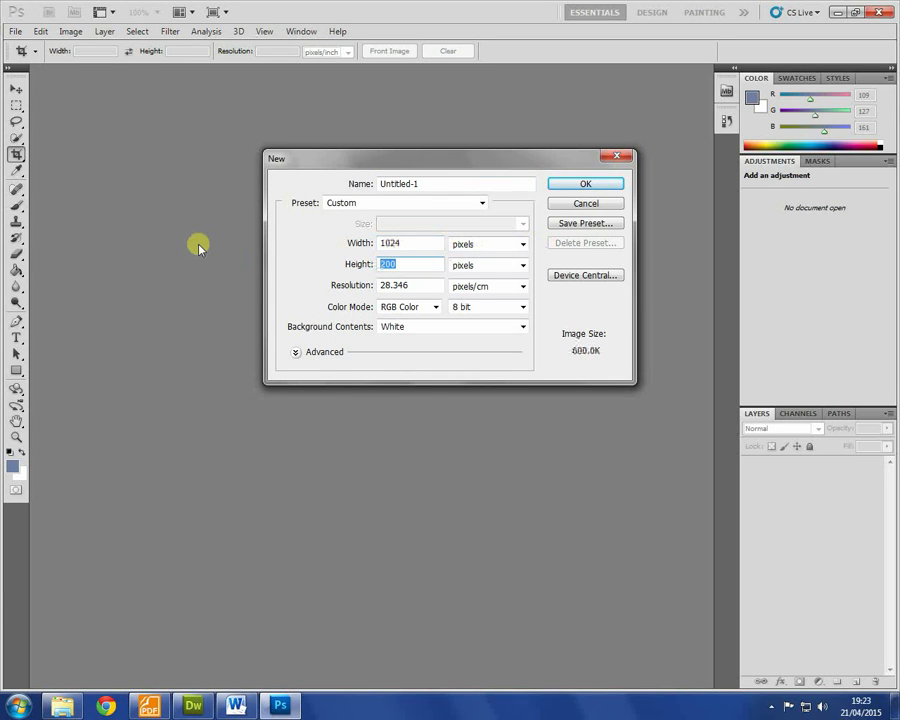
pyautogui.write('170')
pyautogui.press('Return')
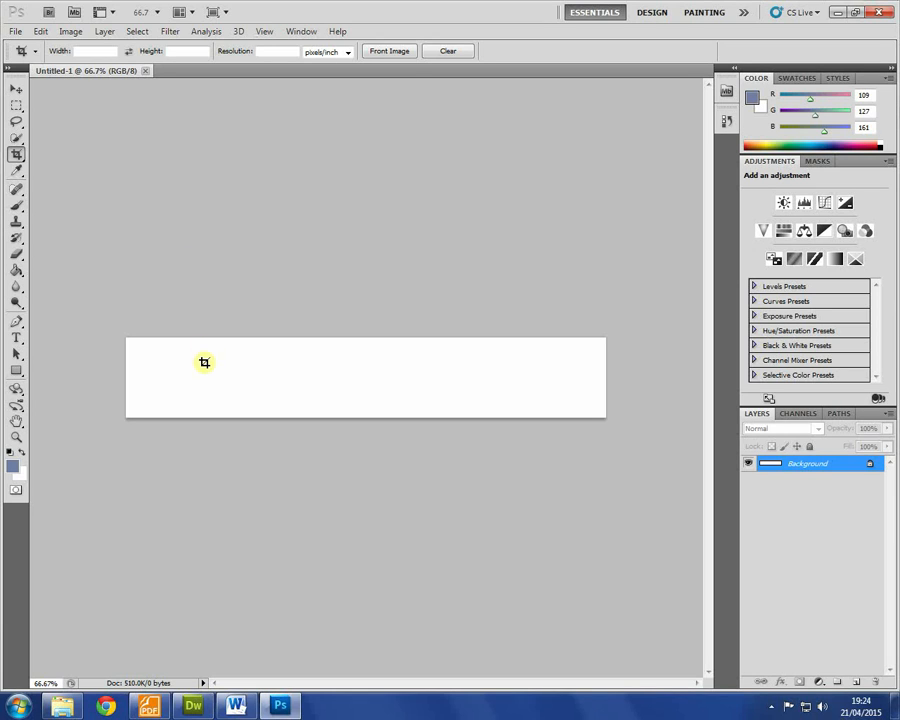
# Step: Type the title 'The Recycle Drive' onto the banner and commit it
pyautogui.click(14, 338)
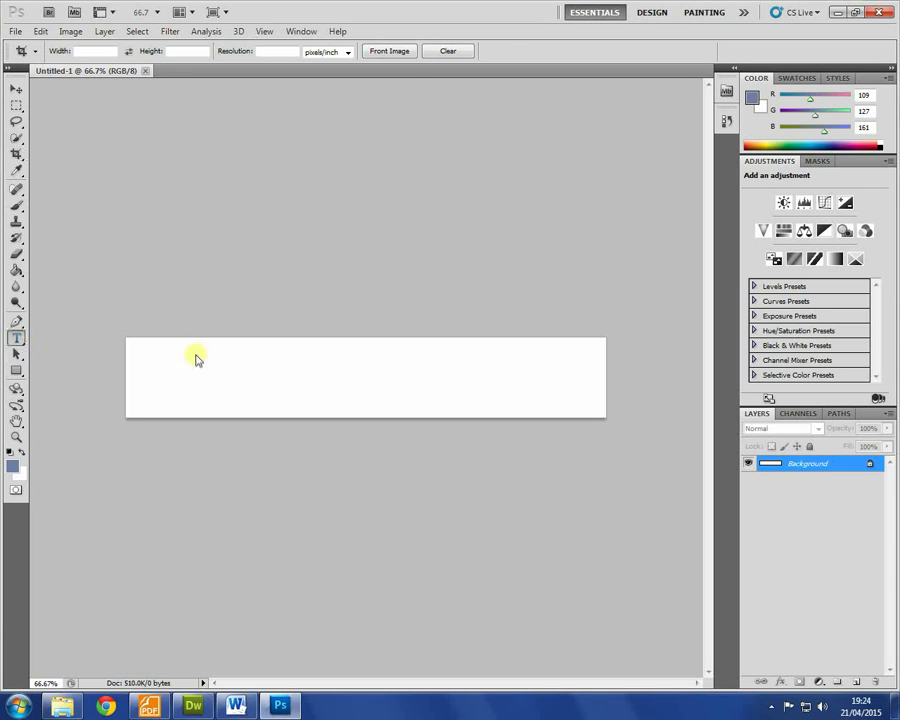
pyautogui.click(255, 361)
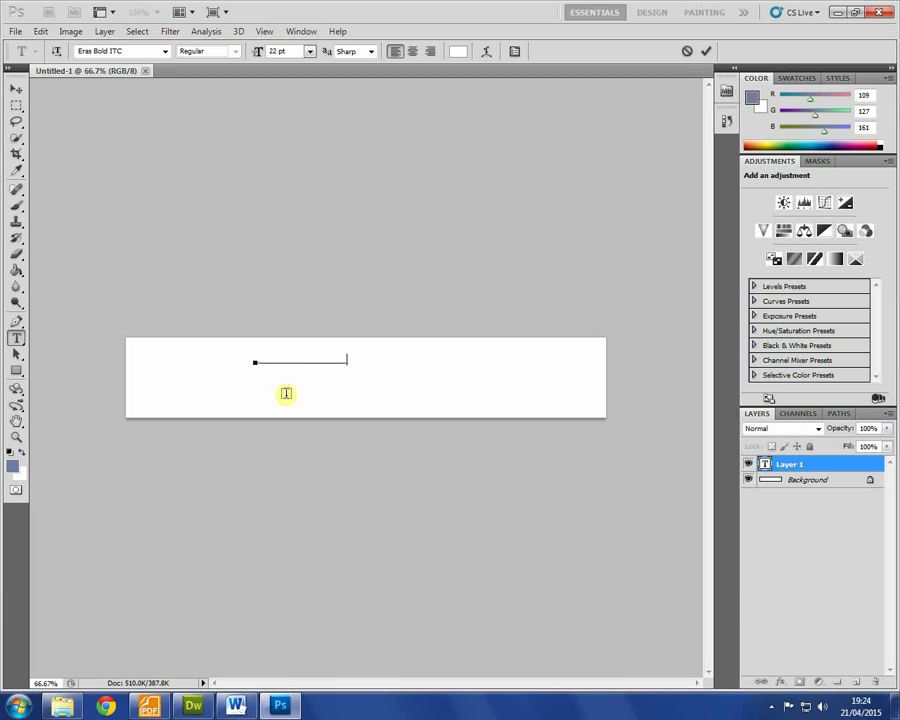
pyautogui.hotkey('ctrl', 'a')
pyautogui.write('Ho')
pyautogui.hotkey('ctrl', 'Return')
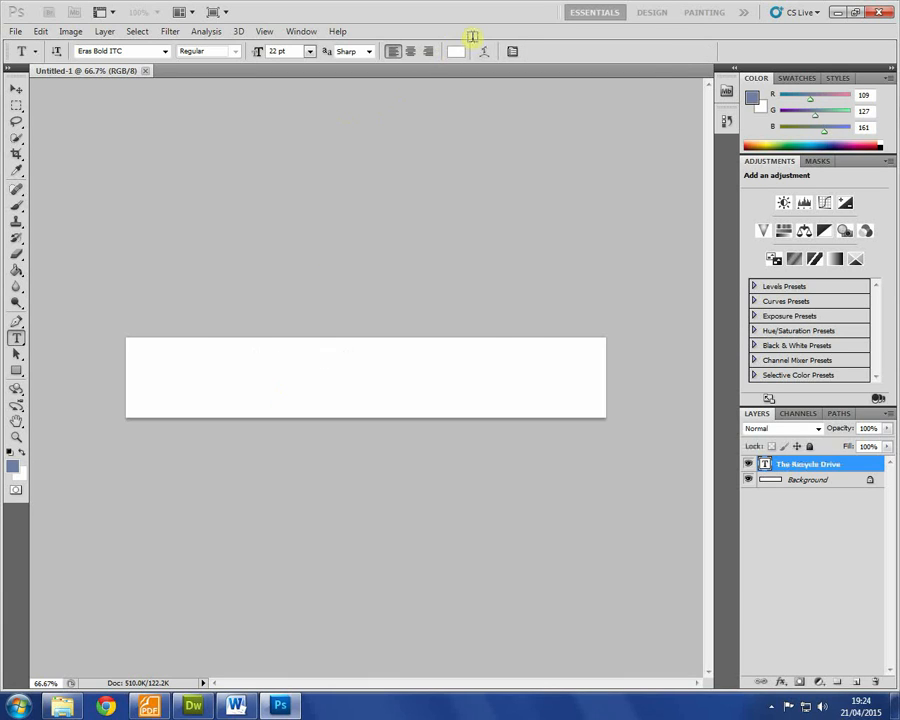
pyautogui.hotkey('ctrl', 'shift', 's')
pyautogui.click(613, 355)
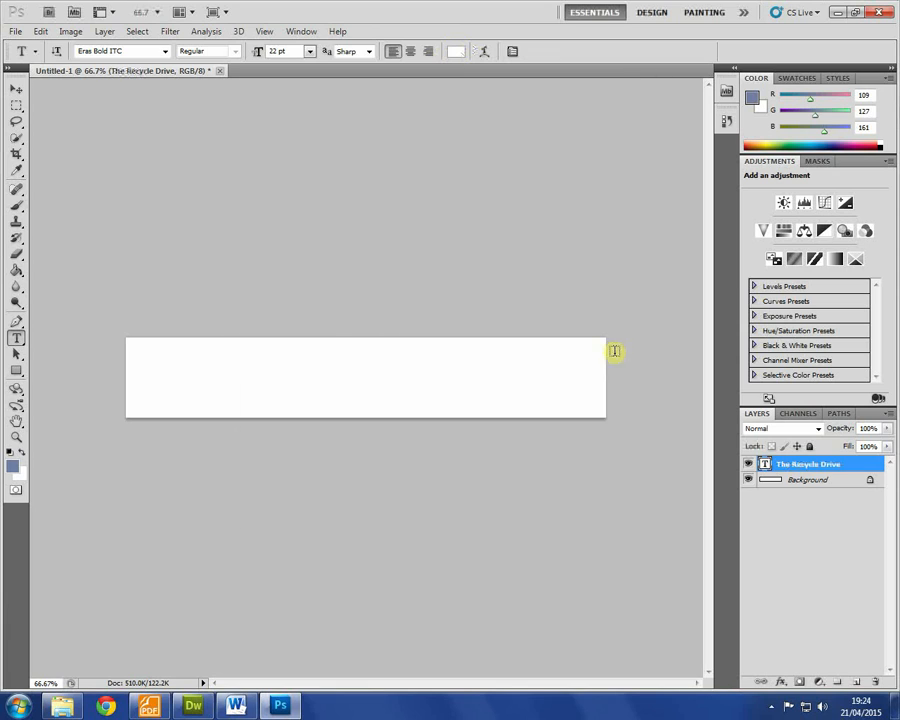
# Step: Colour the title green and set its font to Franklin Gothic Medium
pyautogui.click(456, 50)
pyautogui.moveTo(466, 185); pyautogui.dragTo(467, 252)
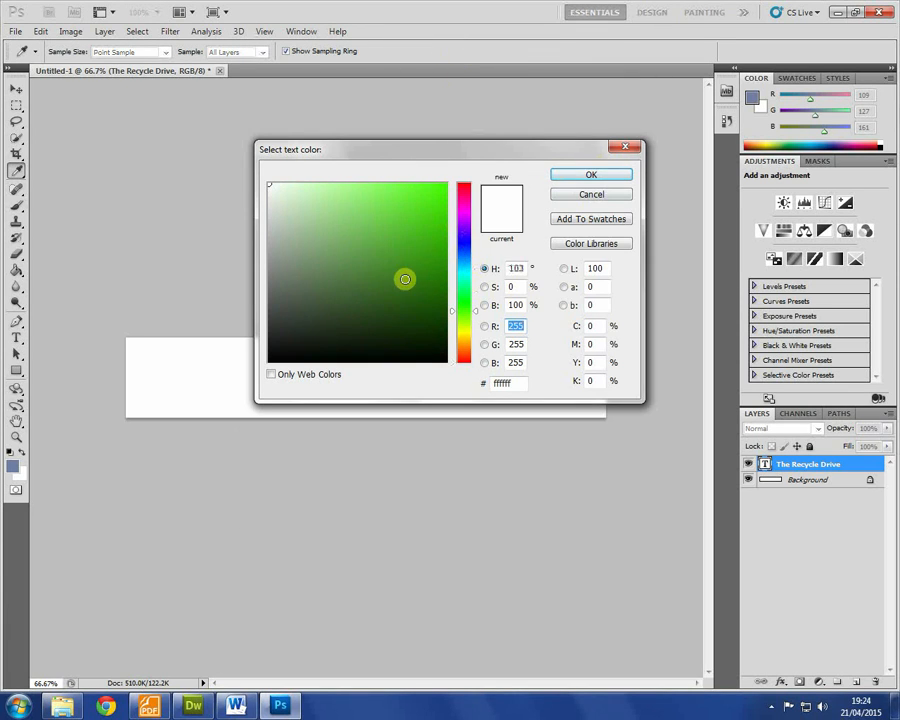
pyautogui.moveTo(403, 273); pyautogui.dragTo(468, 254)
pyautogui.click(591, 176)
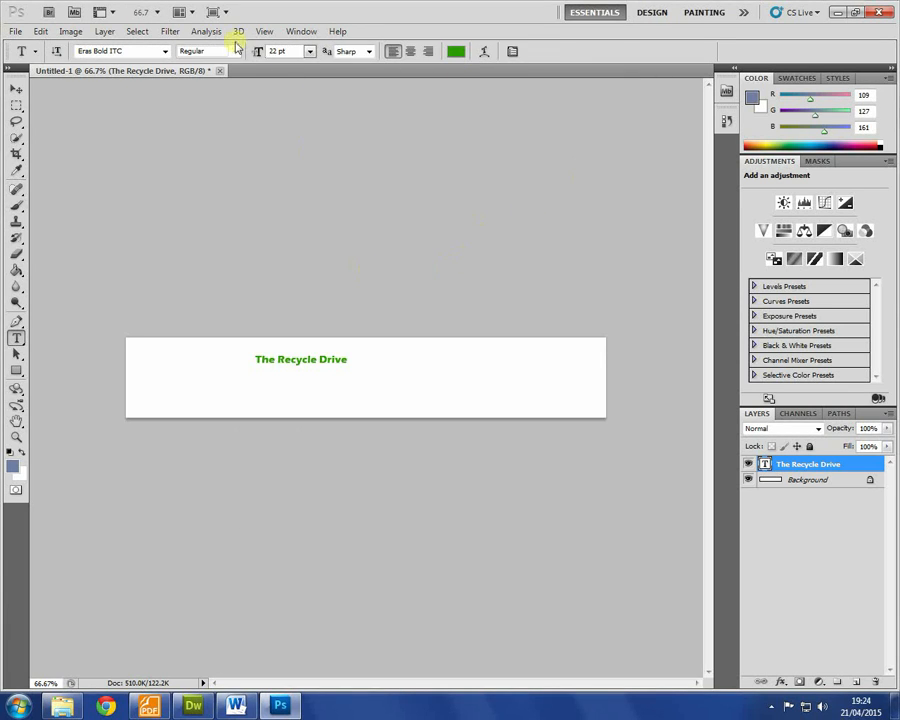
pyautogui.click(164, 51)
pyautogui.scroll(-1, 224, 236)
pyautogui.scroll(1, 224, 236)
pyautogui.click(222, 242)
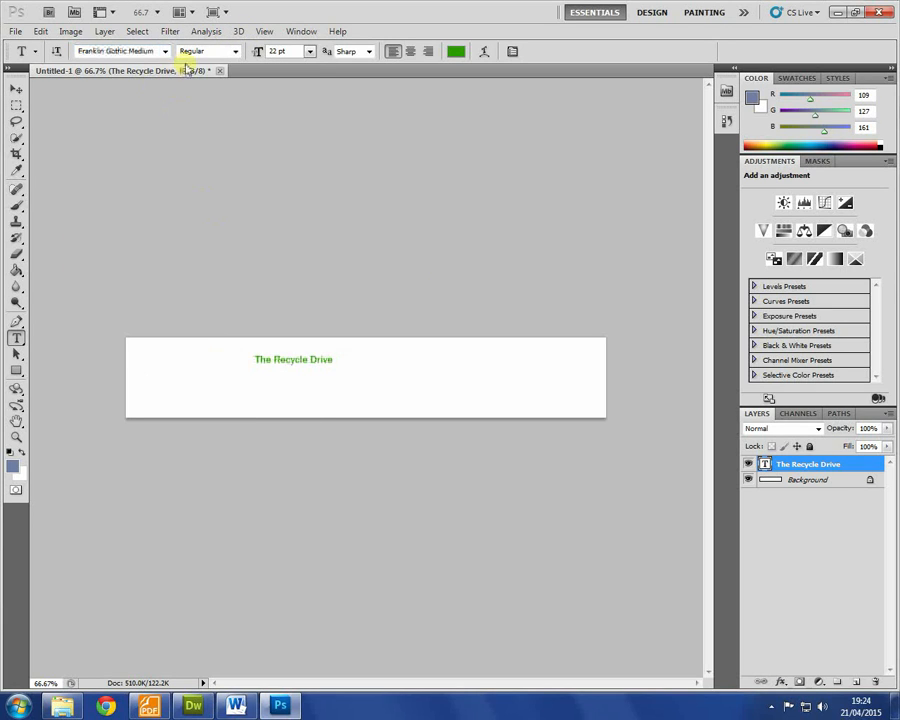
# Step: Enlarge the title through 36, 60 and 72 pt and move it inside the banner
pyautogui.click(310, 51)
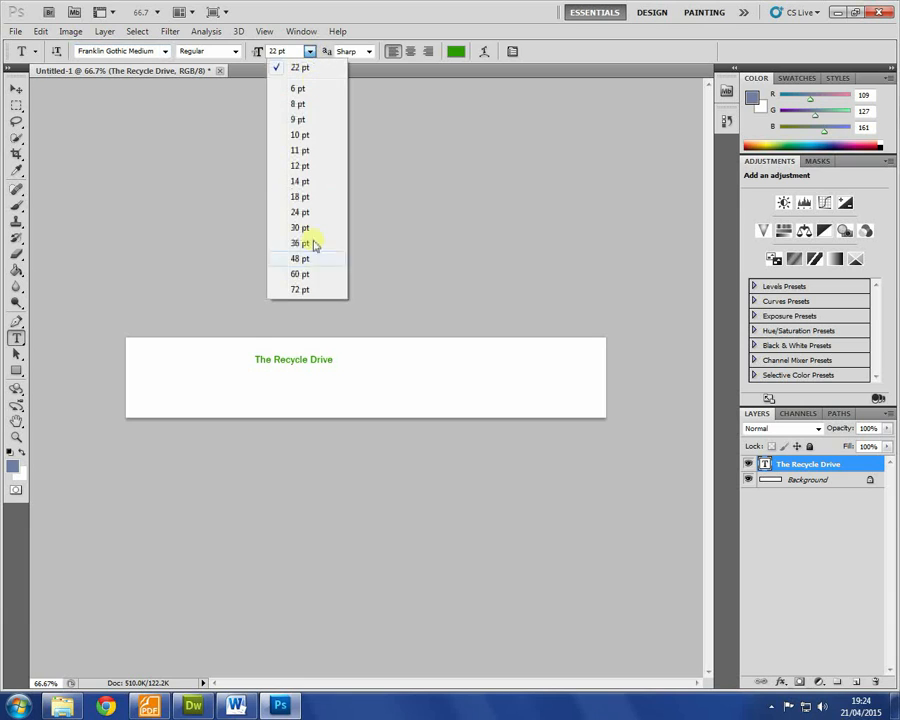
pyautogui.click(312, 244)
pyautogui.click(310, 51)
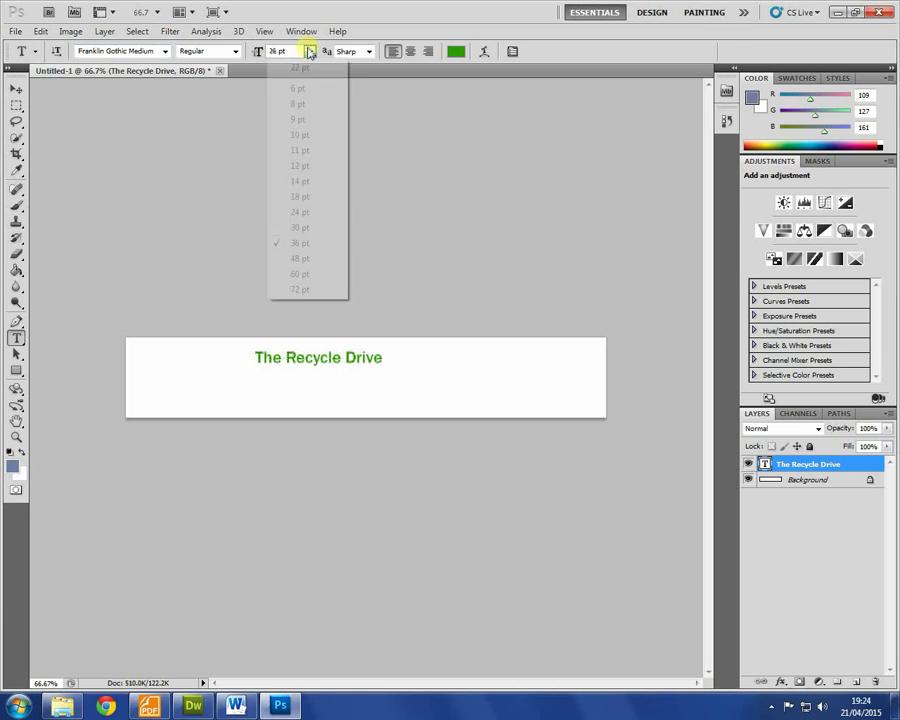
pyautogui.click(304, 278)
pyautogui.click(310, 51)
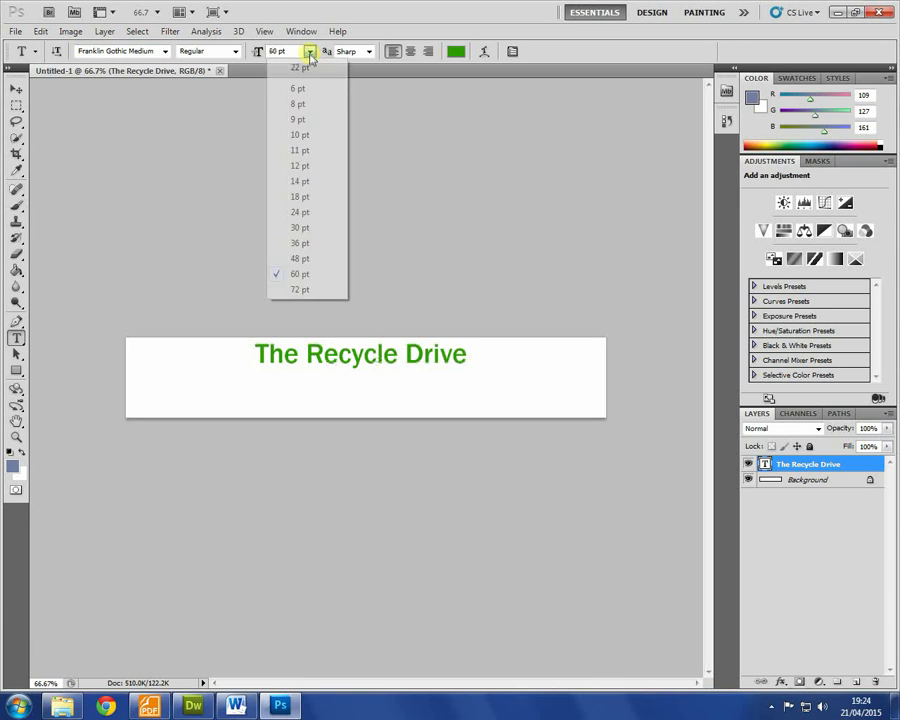
pyautogui.click(304, 288)
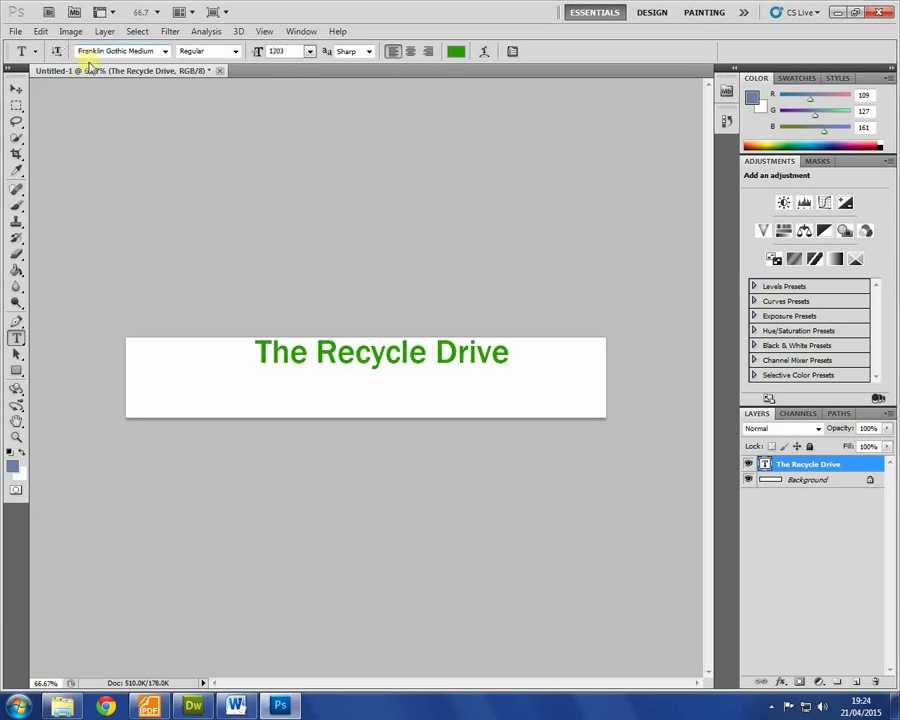
pyautogui.press('Return')
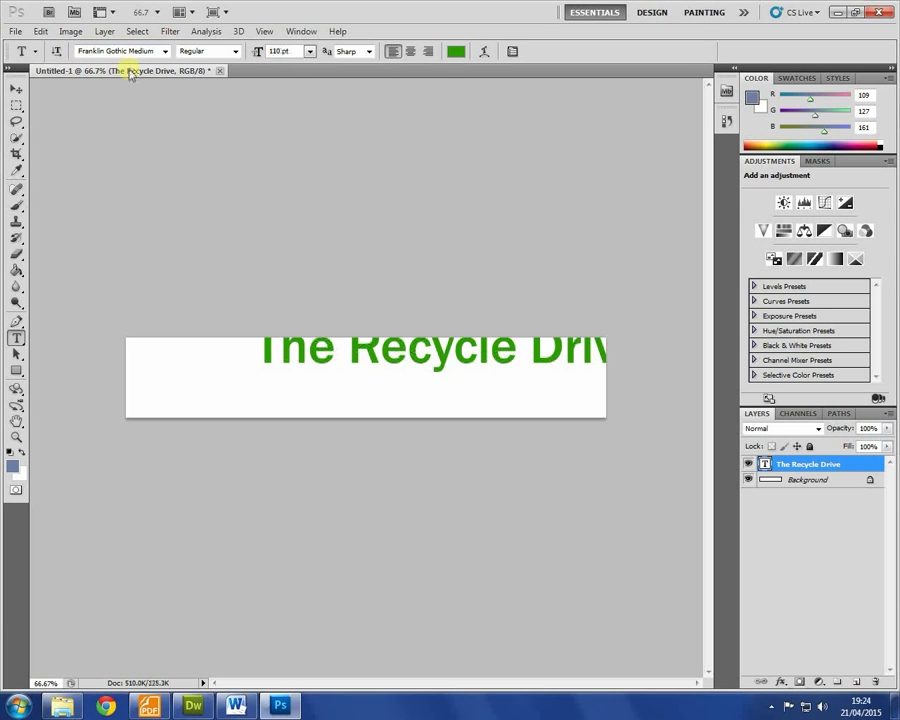
pyautogui.click(16, 89)
pyautogui.moveTo(382, 344); pyautogui.dragTo(334, 378)
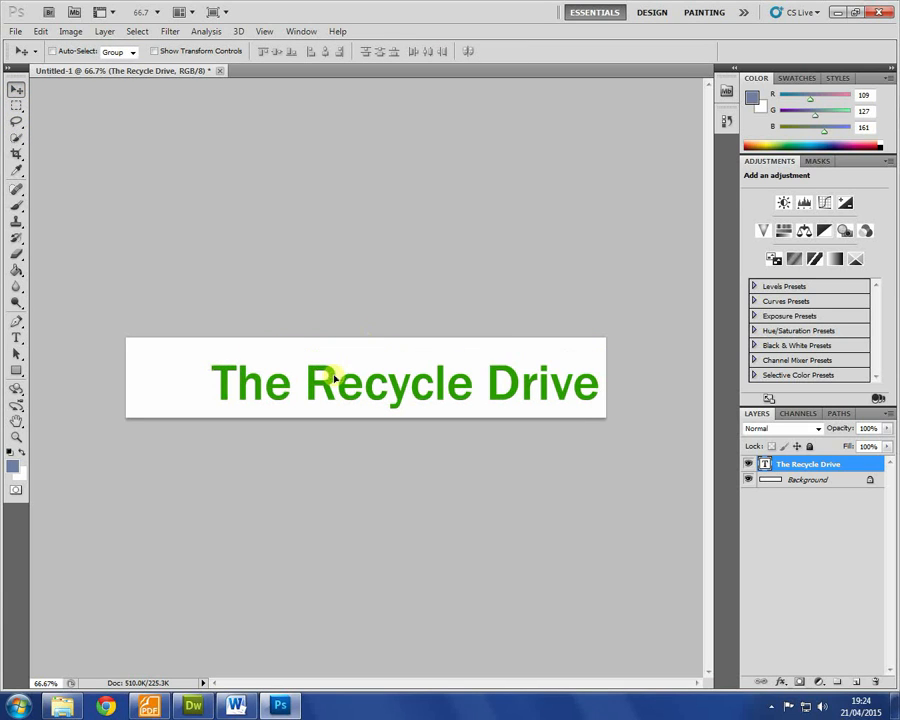
# Step: Resize the title to 100 pt and nudge it slightly right and up
pyautogui.click(16, 338)
pyautogui.click(263, 380)
pyautogui.hotkey('ctrl', 'a')
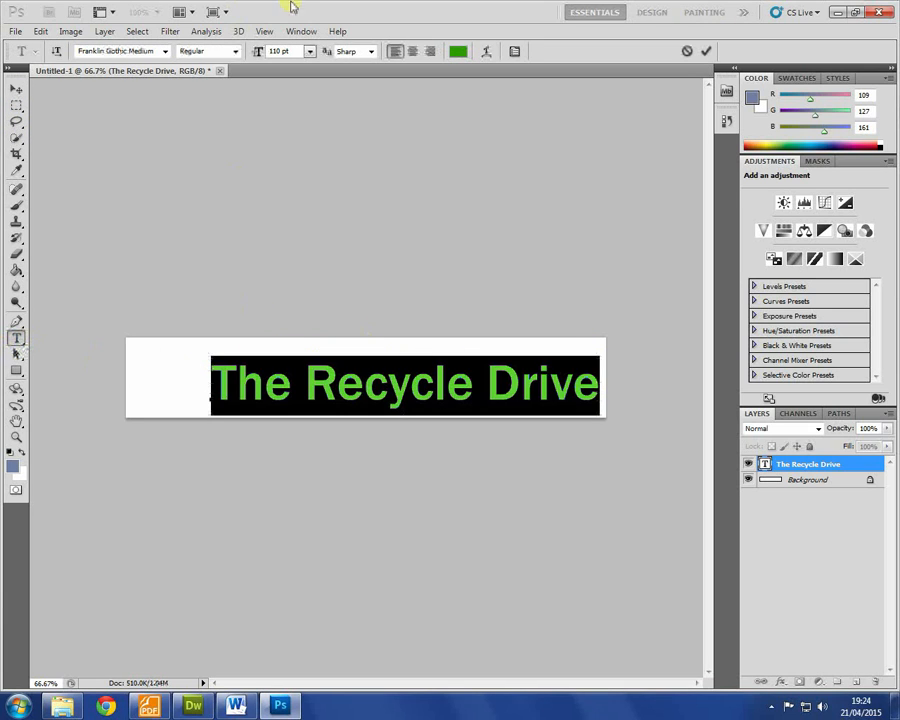
pyautogui.click(302, 51)
pyautogui.write('100')
pyautogui.press('Return')
pyautogui.click(18, 89)
pyautogui.moveTo(444, 366); pyautogui.dragTo(463, 362)
# Step: Add the 14 pt slogan 'Recycle for a better future!' below the title
pyautogui.click(16, 338)
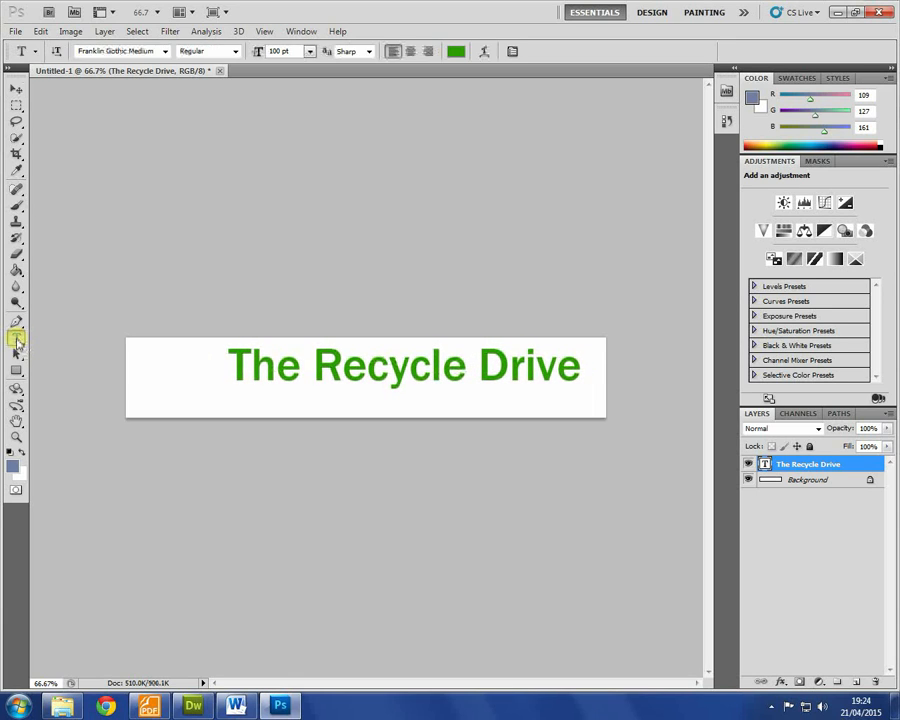
pyautogui.click(243, 403)
pyautogui.click(310, 51)
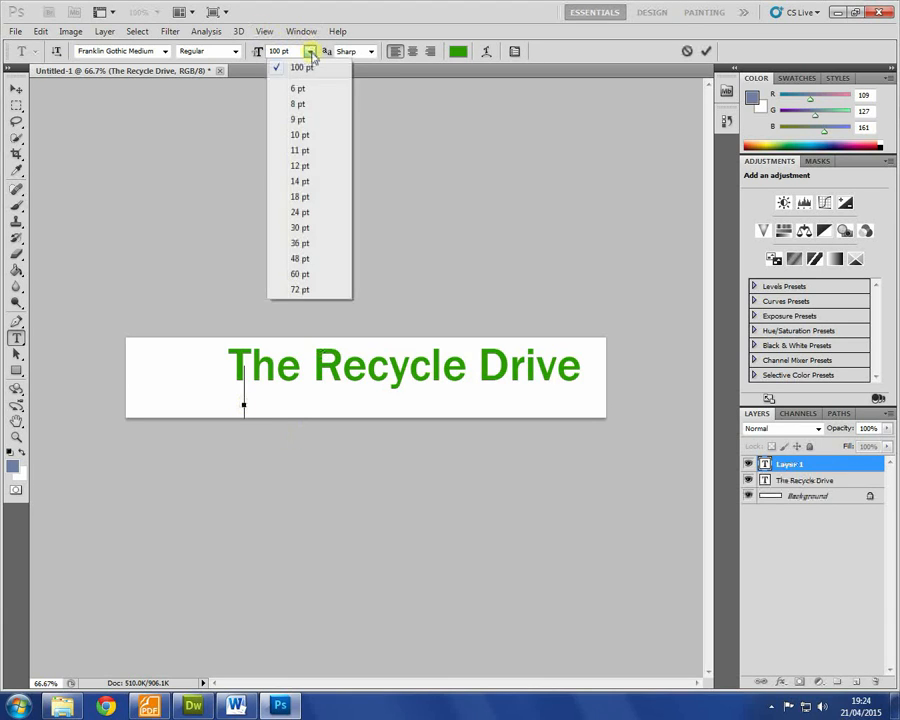
pyautogui.click(297, 181)
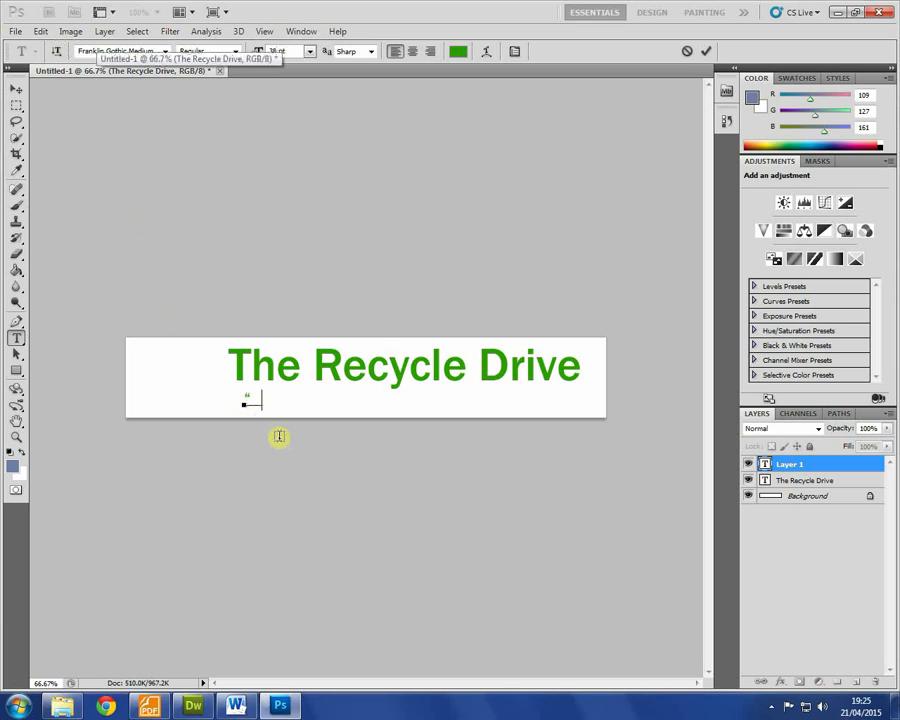
pyautogui.write('Recycle ')
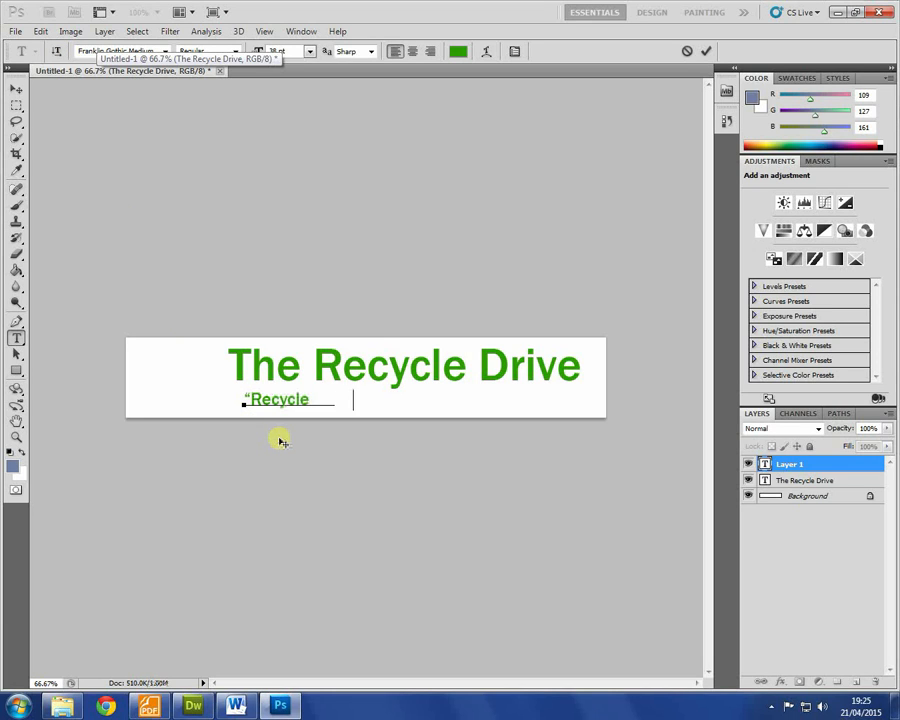
pyautogui.write('for a better future')
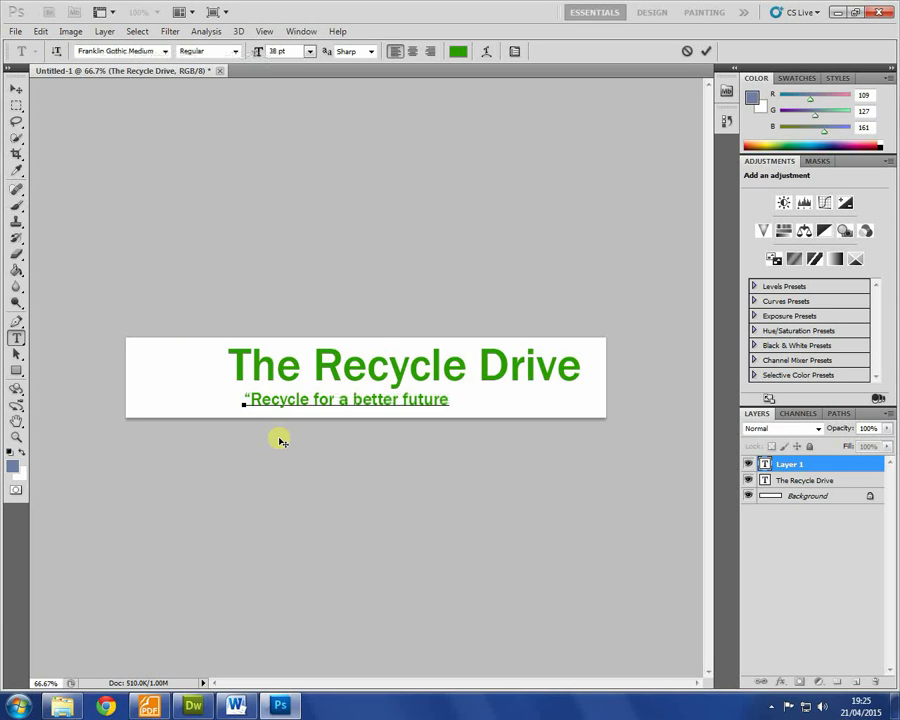
pyautogui.write('!”')
pyautogui.hotkey('ctrl', 'a')
# Step: Colour the slogan dark green, leaving text smoothing at Sharp
pyautogui.click(458, 51)
pyautogui.click(442, 303)
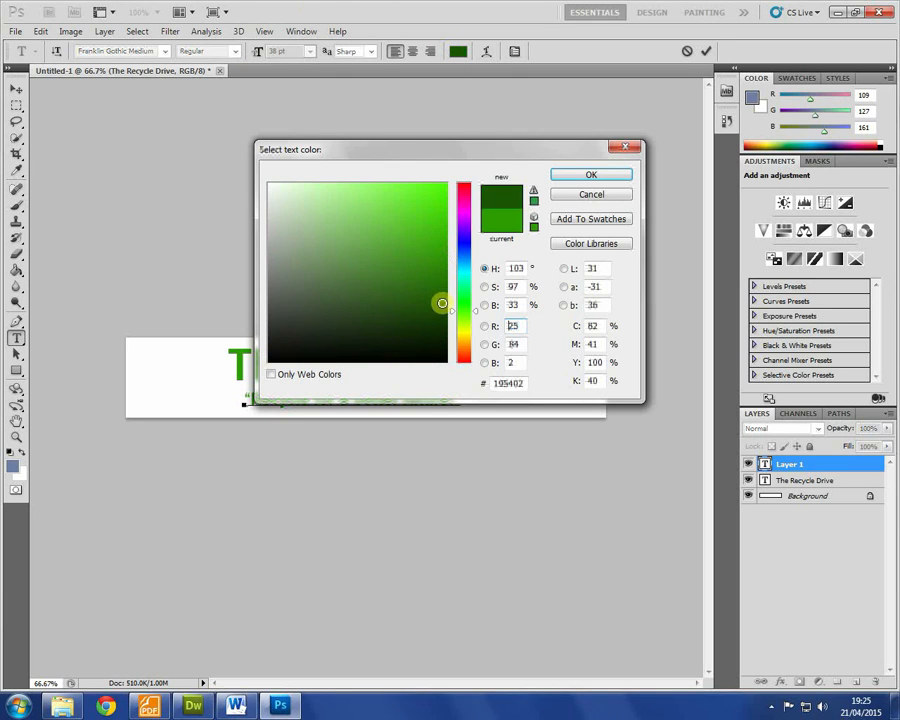
pyautogui.click(590, 173)
pyautogui.click(362, 52)
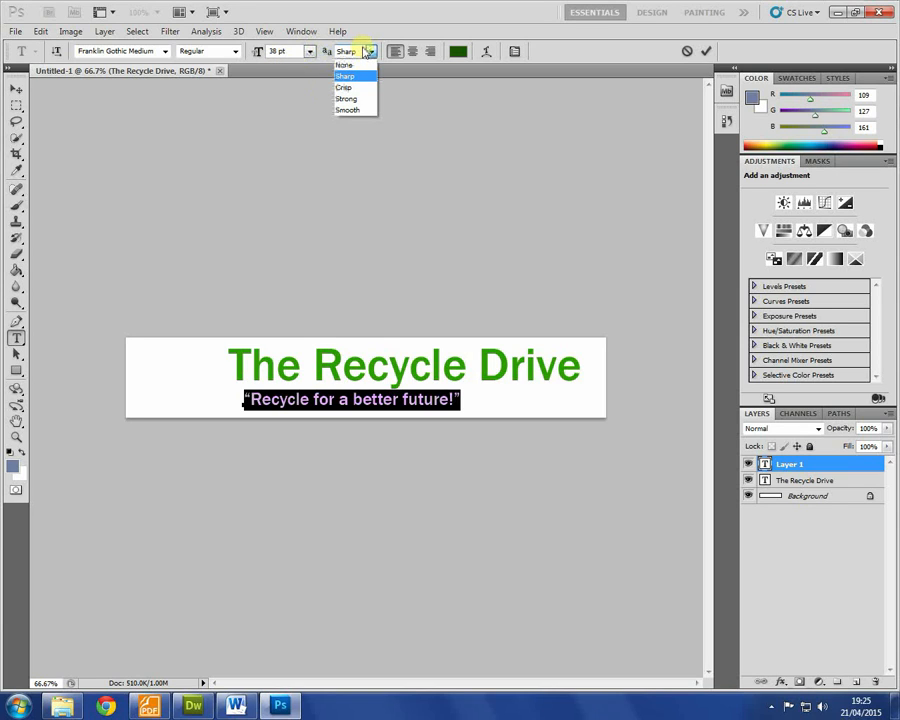
pyautogui.click(58, 54)
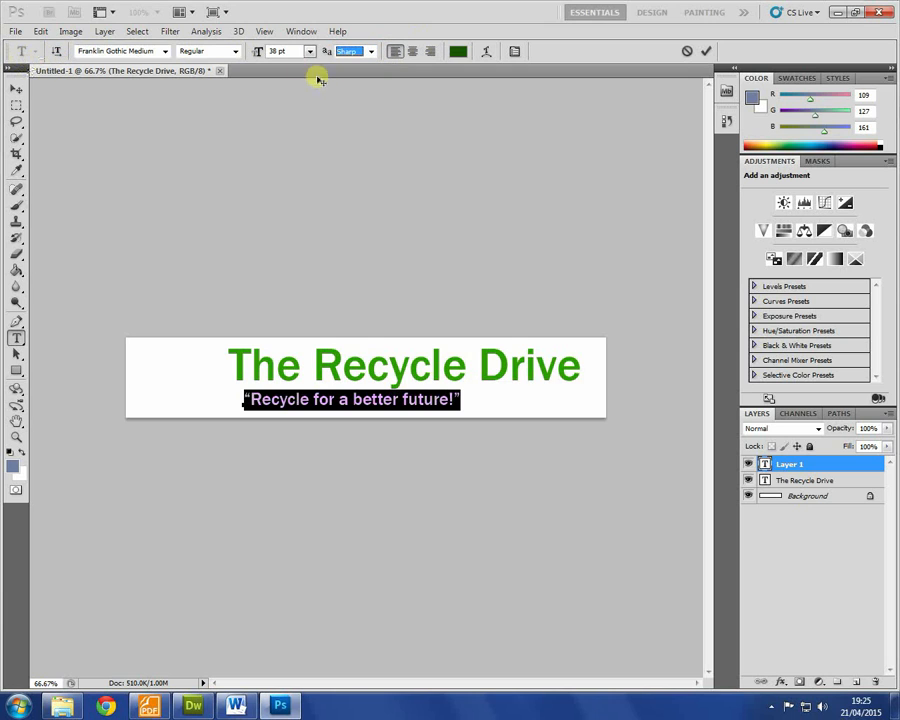
# Step: Set the slogan font to Monotype Corsiva and move it under the title's right end
pyautogui.click(166, 51)
pyautogui.scroll(6, 186, 192)
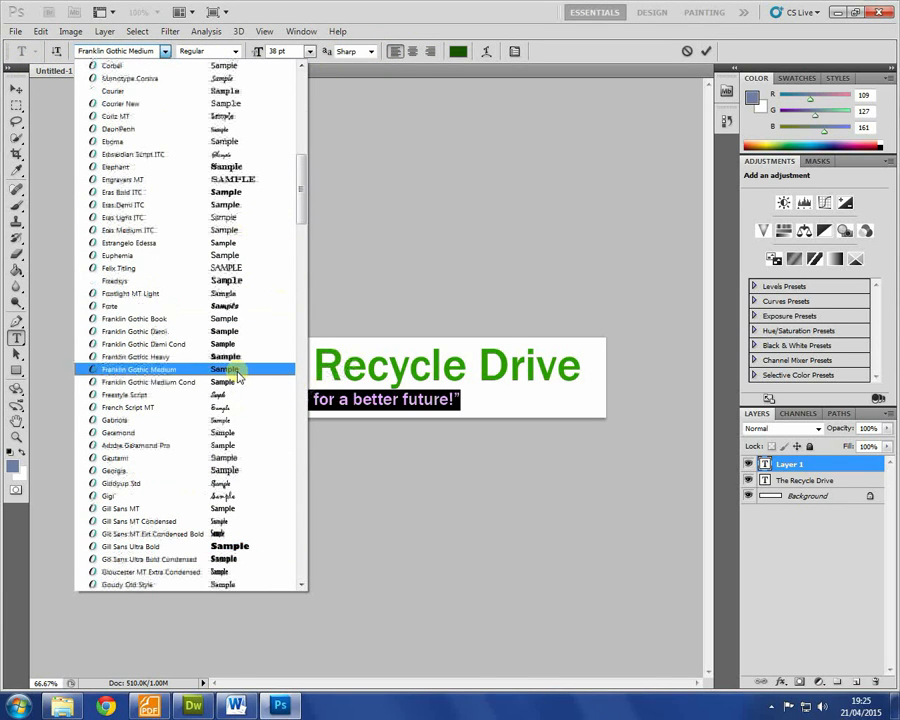
pyautogui.click(236, 306)
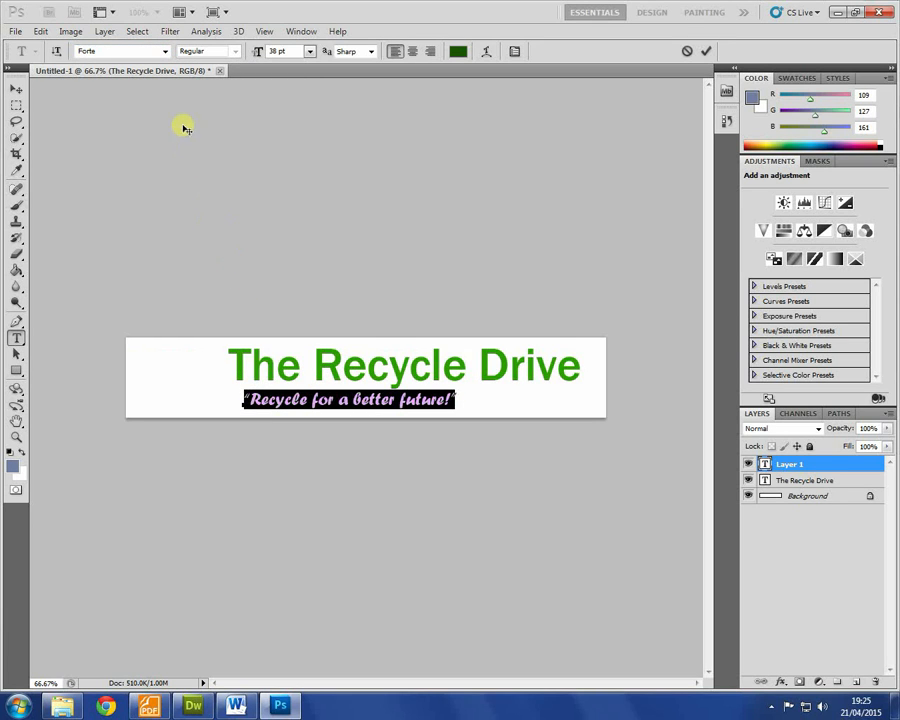
pyautogui.click(166, 51)
pyautogui.scroll(3, 197, 207)
pyautogui.scroll(5, 196, 205)
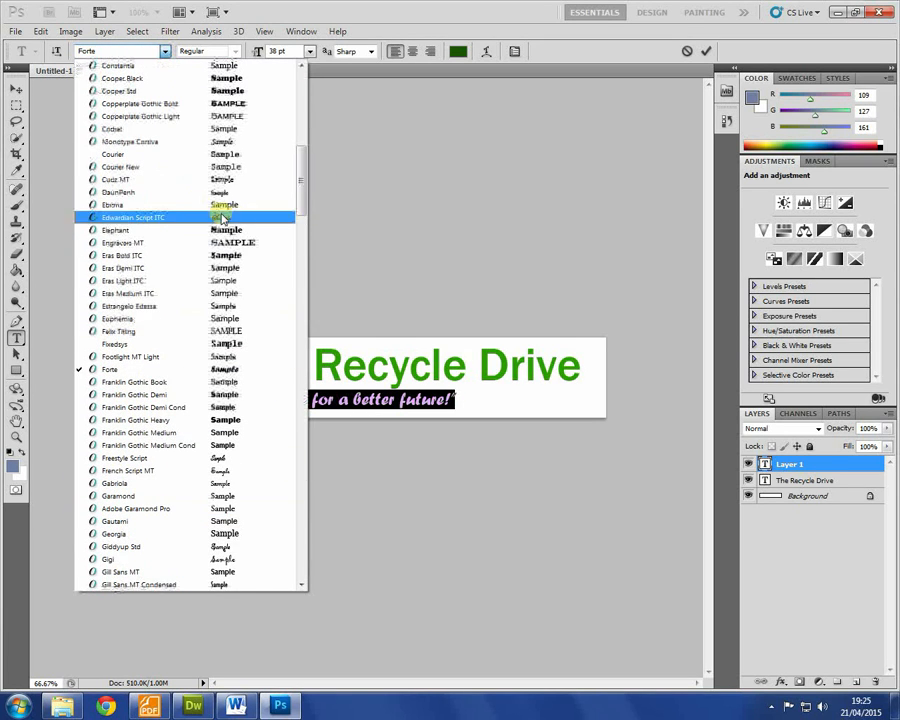
pyautogui.click(232, 142)
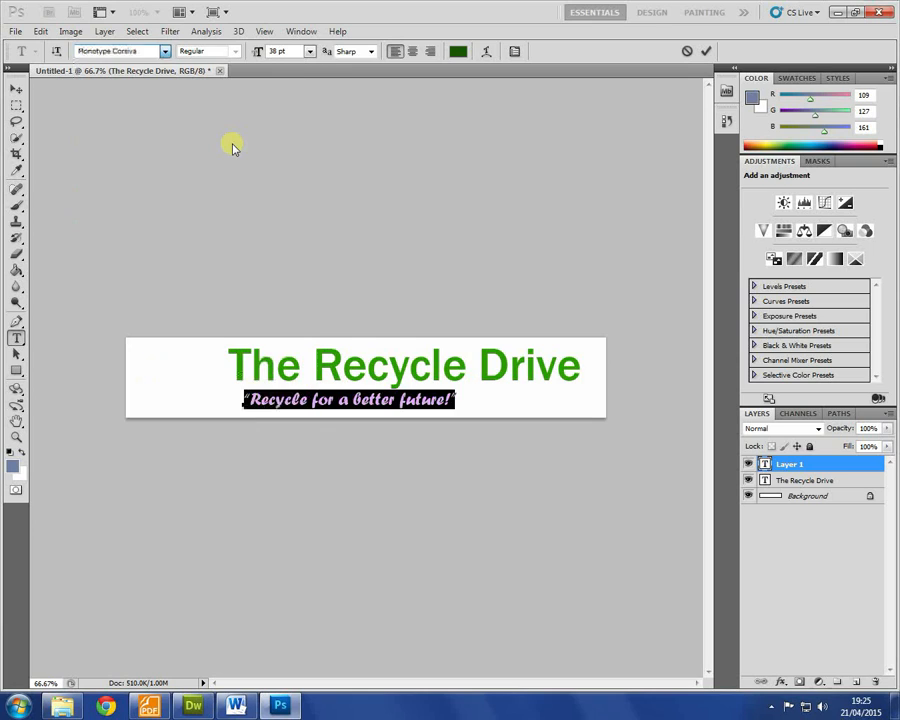
pyautogui.click(16, 88)
pyautogui.moveTo(460, 398); pyautogui.dragTo(556, 396)
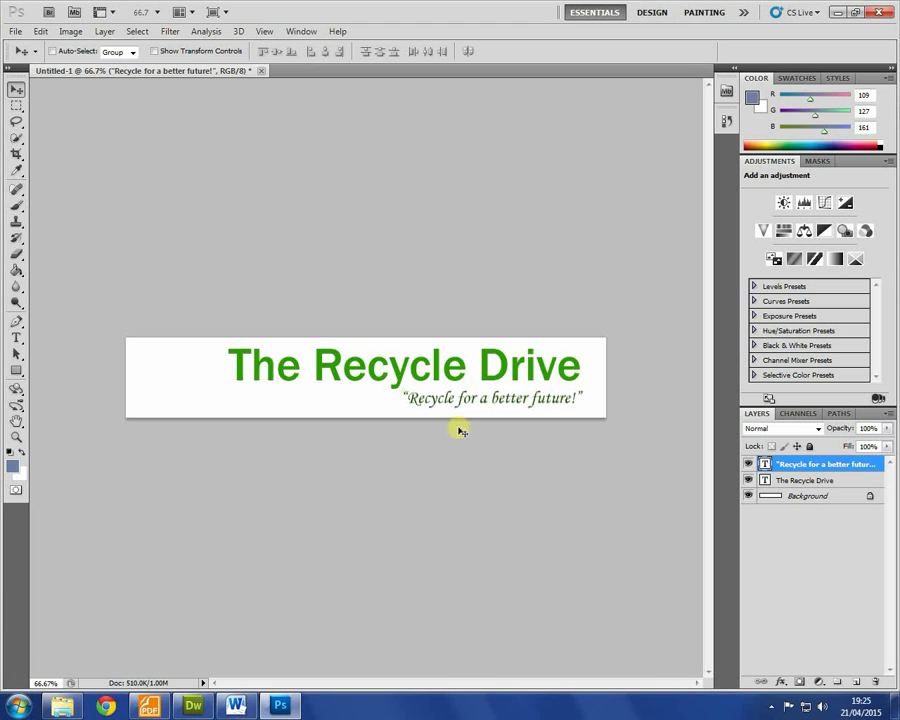
# Step: Check the brief again and open the Computer window
pyautogui.click(148, 706)
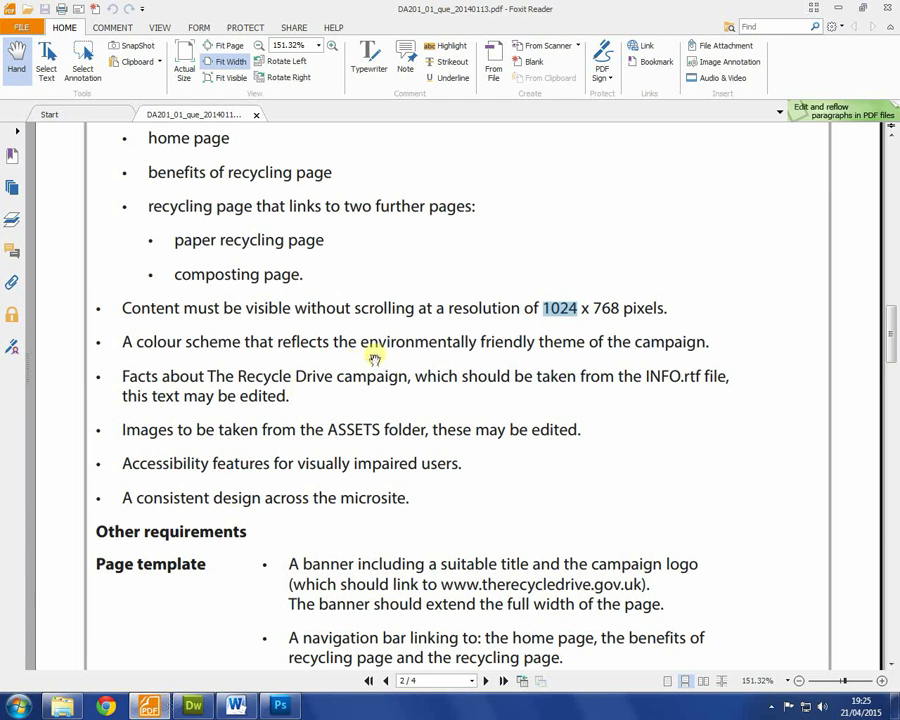
pyautogui.scroll(-3, 340, 517)
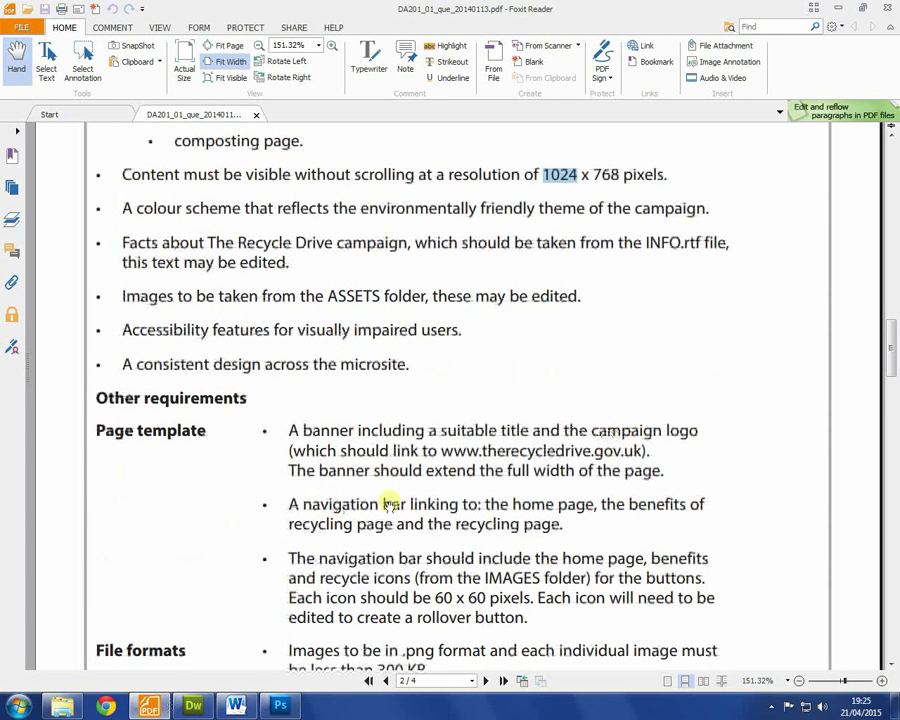
pyautogui.press('super')
pyautogui.click(227, 505)
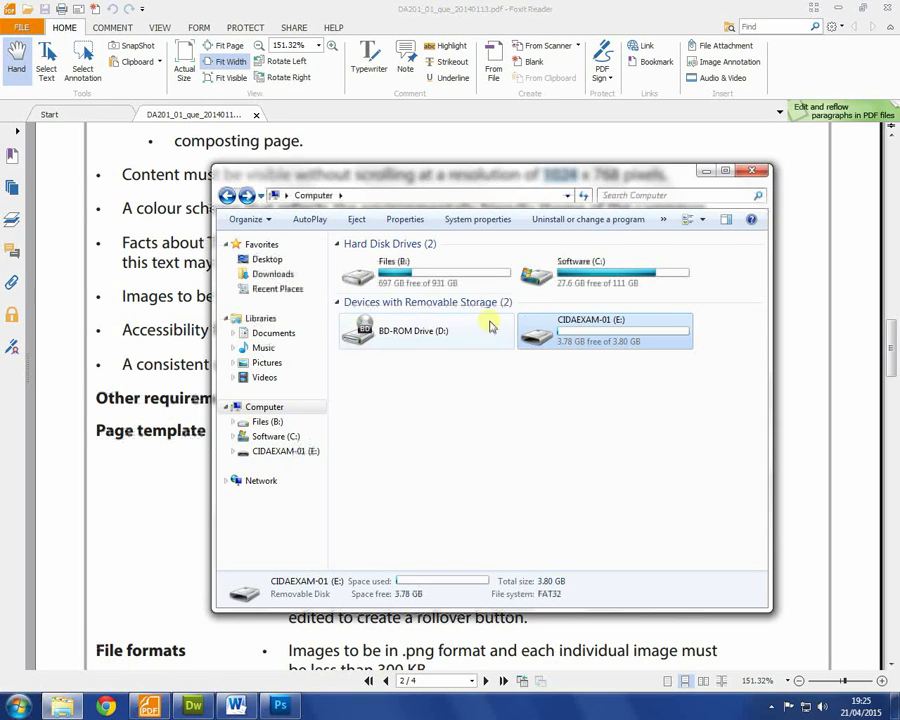
# Step: Browse to E:\ASSETS\IMAGES and drag LOGO.png onto the Photoshop banner
pyautogui.doubleClick(560, 333)
pyautogui.doubleClick(372, 259)
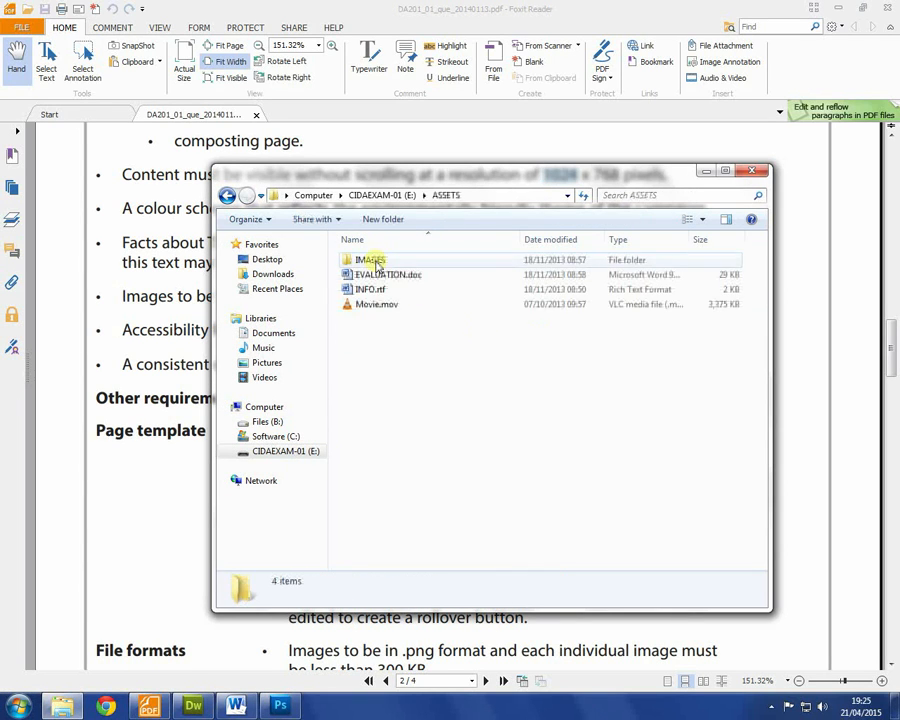
pyautogui.doubleClick(367, 260)
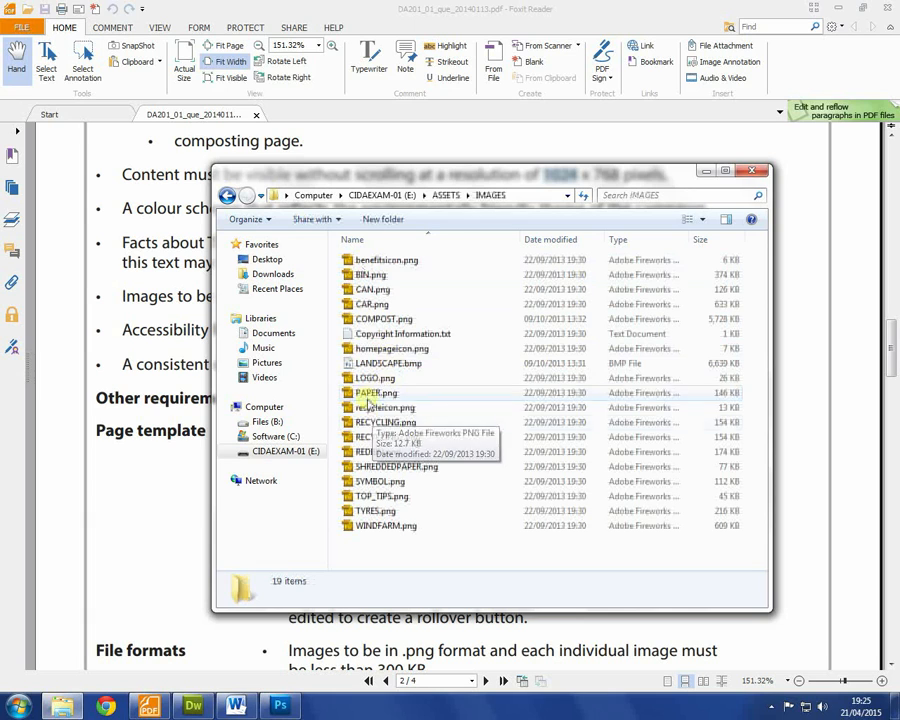
pyautogui.click(372, 378)
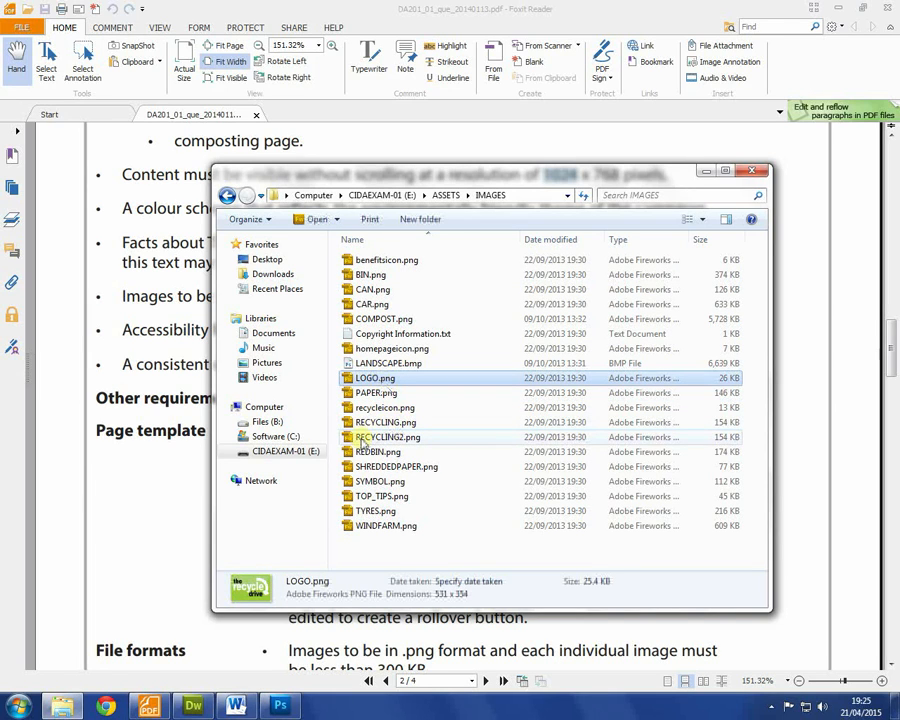
pyautogui.moveTo(372, 378); pyautogui.dragTo(179, 378)
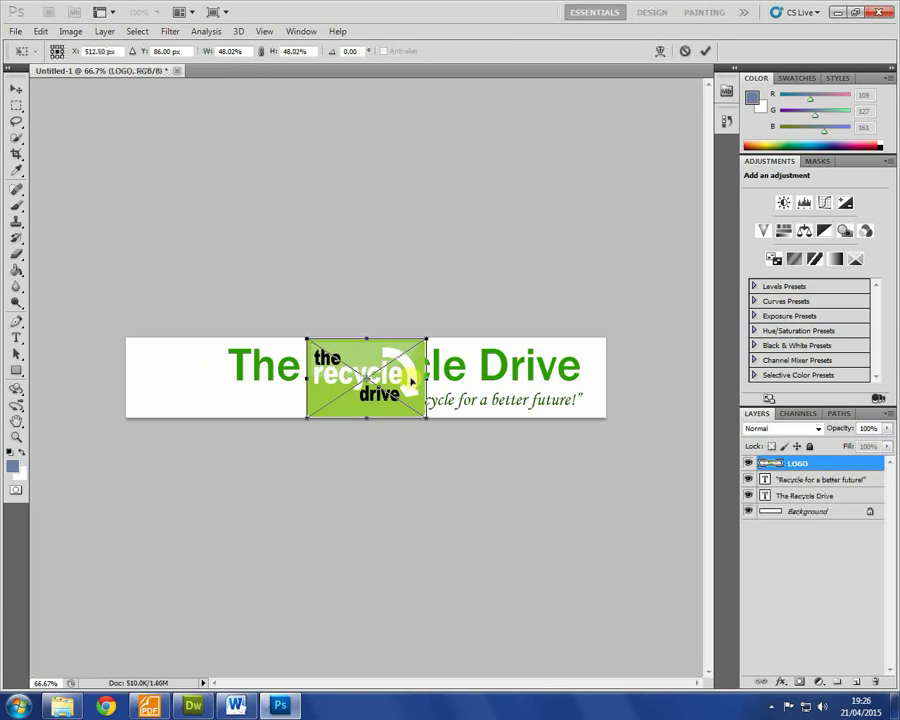
# Step: Place the logo at the banner's left edge and shift the title slightly right
pyautogui.press('Return')
pyautogui.moveTo(399, 376); pyautogui.dragTo(233, 380)
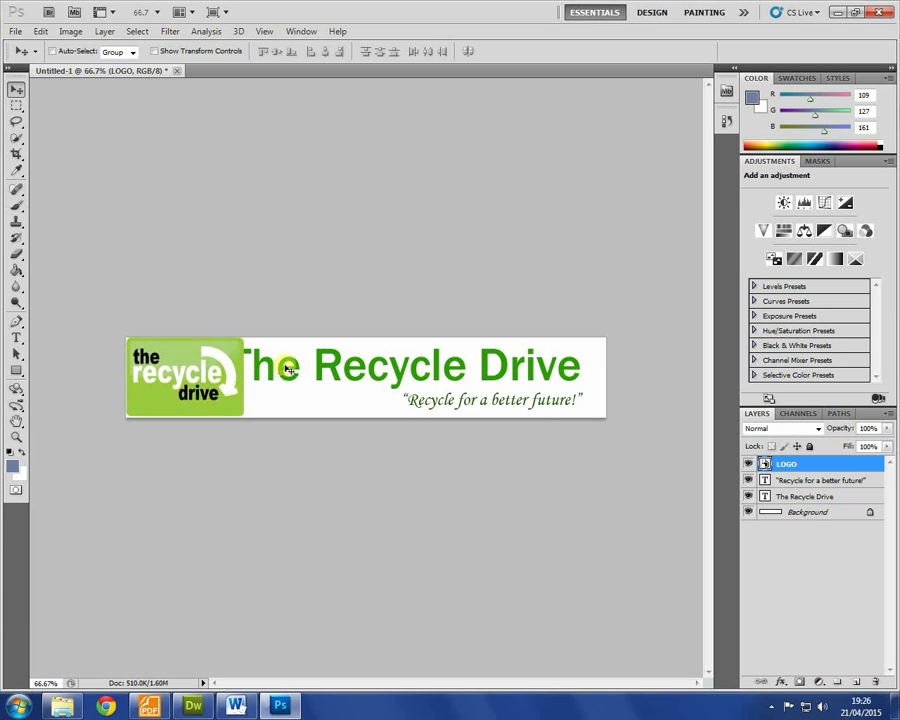
pyautogui.rightClick(287, 369)
pyautogui.click(340, 376)
pyautogui.moveTo(334, 362); pyautogui.dragTo(351, 362)
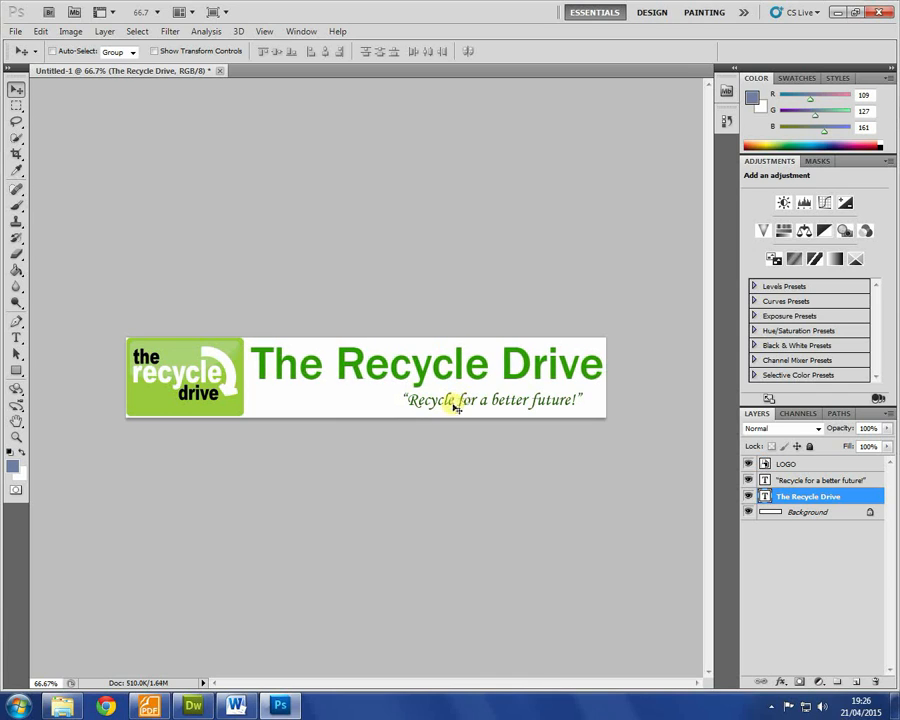
# Step: Move the slogan right and nudge it up to align under the title's right end
pyautogui.rightClick(466, 405)
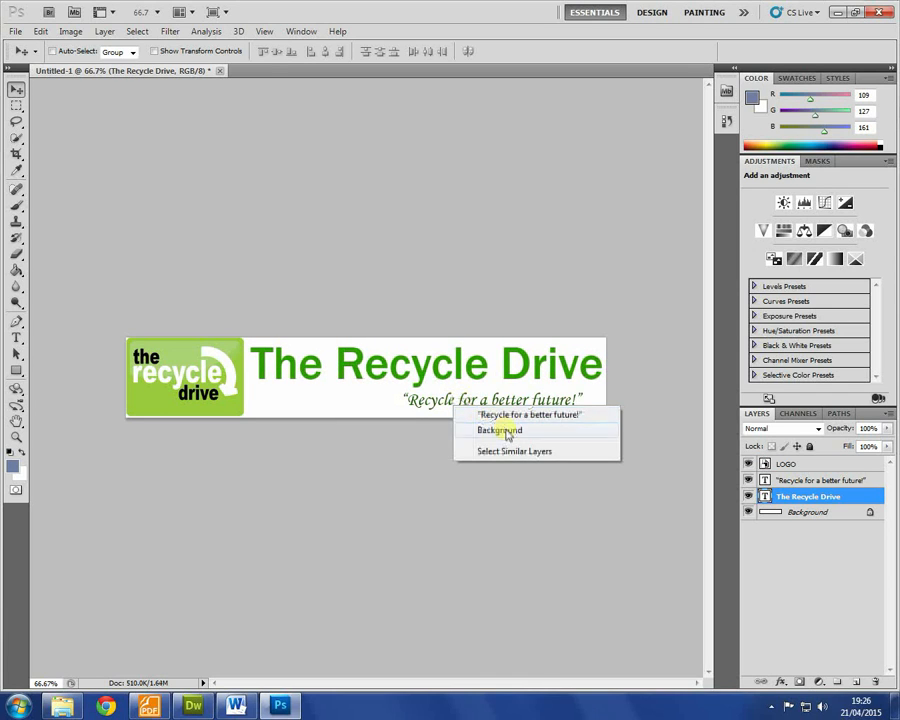
pyautogui.click(500, 414)
pyautogui.moveTo(510, 396)
pyautogui.mouseDown()
pyautogui.moveTo(529, 403)
pyautogui.moveTo(526, 396)
pyautogui.mouseUp()
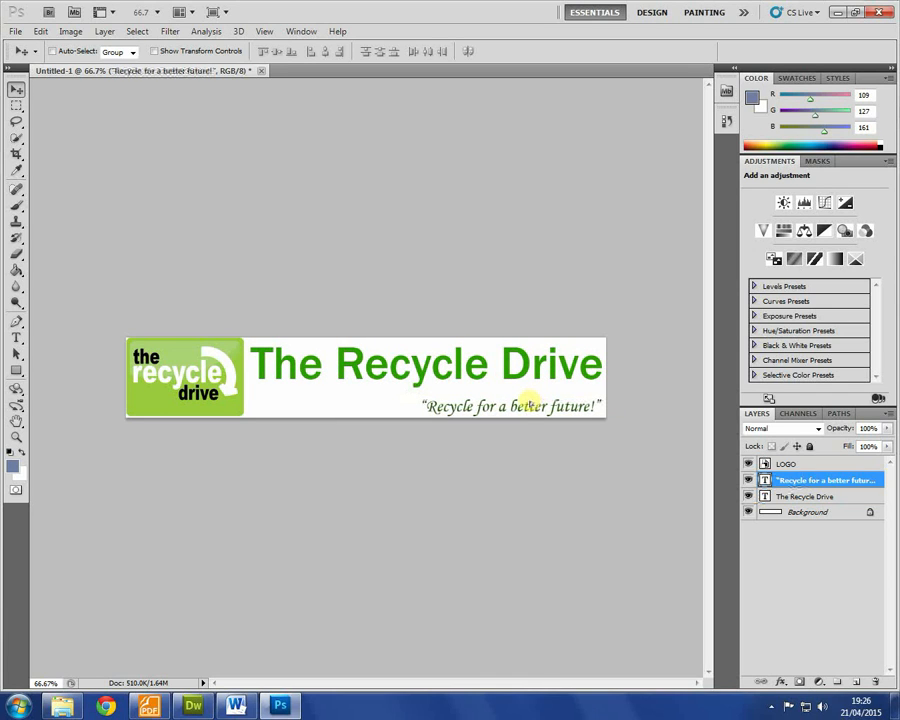
pyautogui.press('Up')
pyautogui.press('Up')
pyautogui.press('Up')
pyautogui.press('Up')
pyautogui.press('Up')
pyautogui.press('Right')
pyautogui.press('Right')
pyautogui.press('Right')
pyautogui.press('Right')
pyautogui.press('Right')
pyautogui.press('Right')
pyautogui.press('Right')
pyautogui.press('Right')
pyautogui.press('Up')
pyautogui.press('Up')
pyautogui.press('Up')
pyautogui.press('Up')
pyautogui.press('Up')
pyautogui.press('Up')
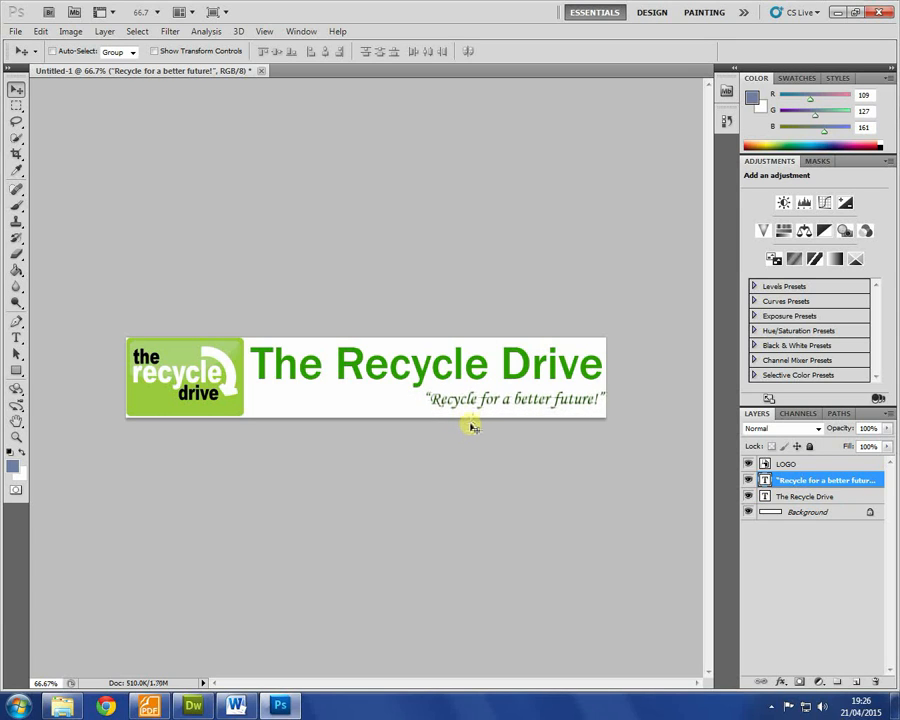
pyautogui.press('Up')
pyautogui.press('Up')
pyautogui.press('Up')
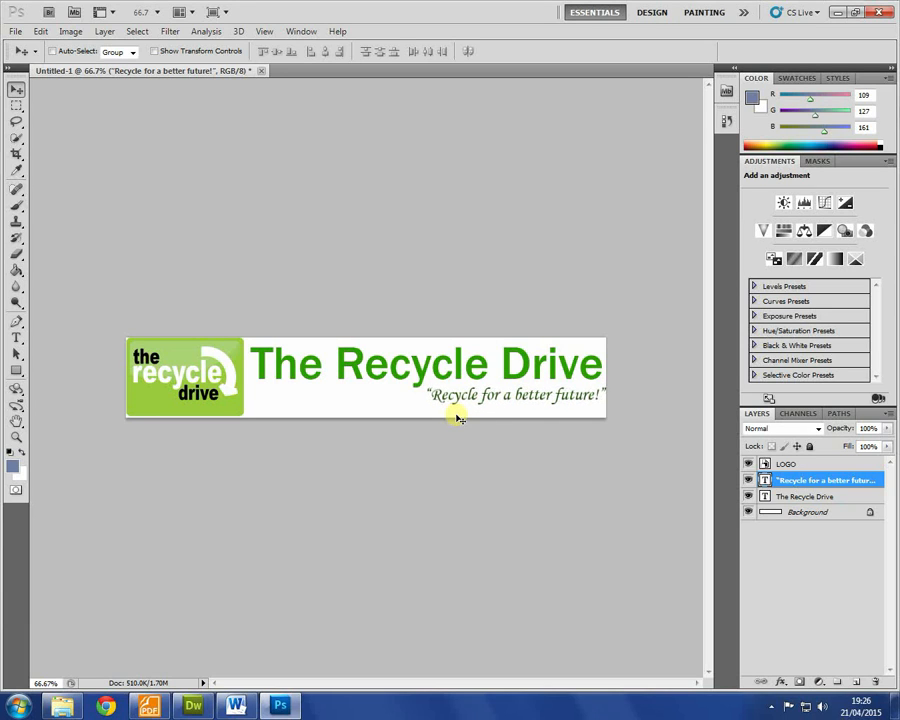
# Step: Select the Background layer, take the Gradient Tool, and set the foreground to pale green #d8ffe5
pyautogui.click(806, 514)
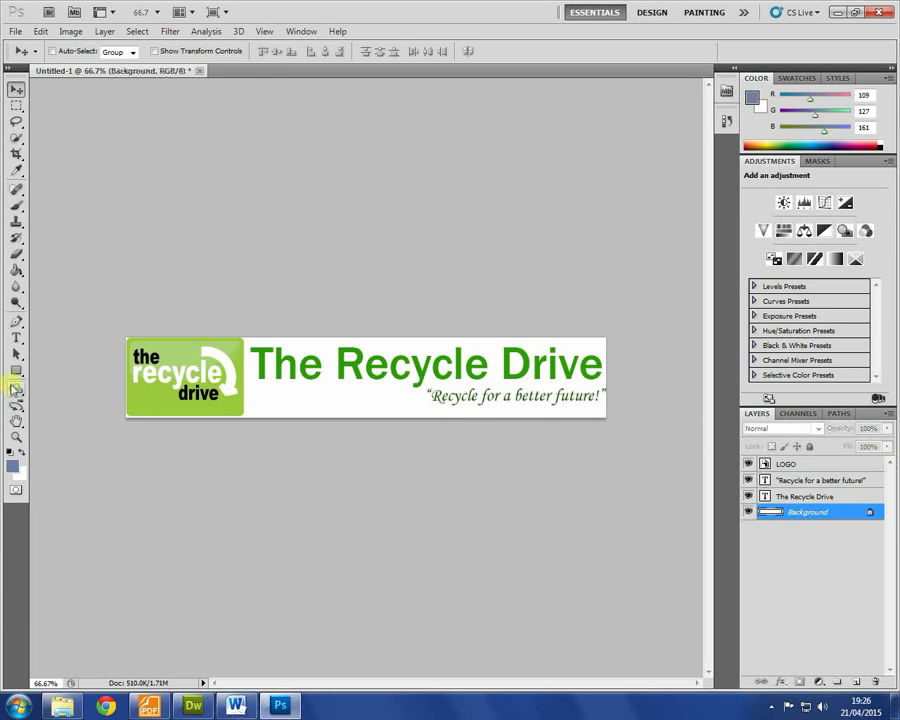
pyautogui.click(16, 370)
pyautogui.click(18, 256)
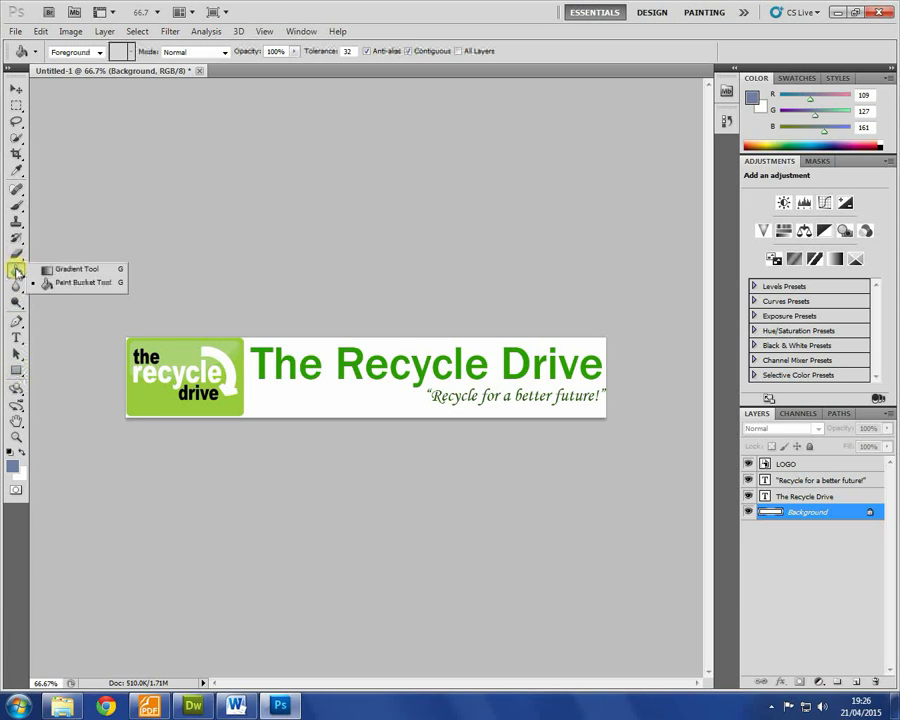
pyautogui.click(60, 265)
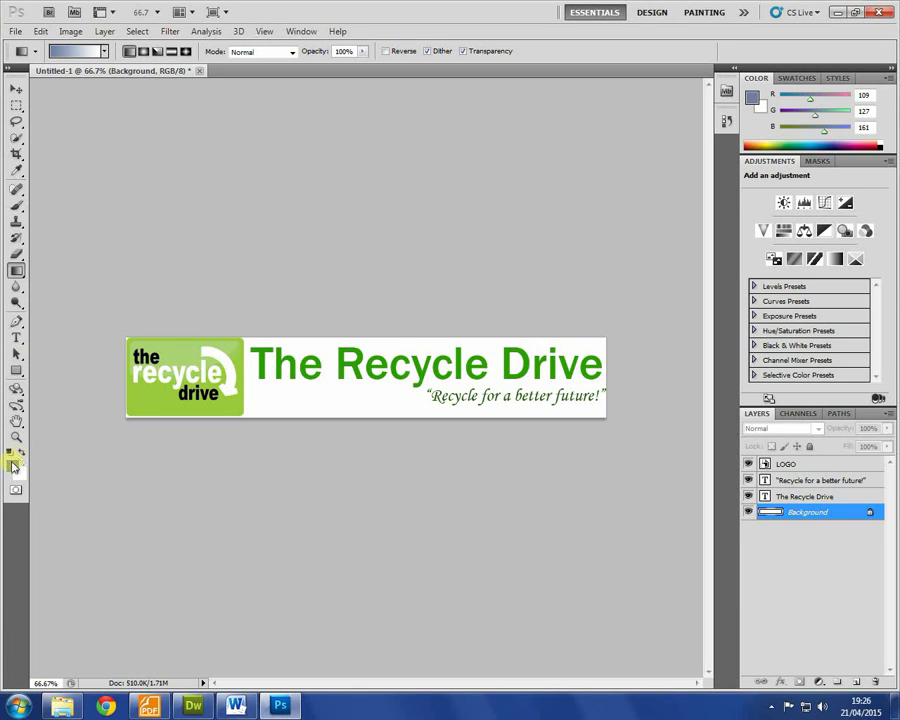
pyautogui.click(12, 460)
pyautogui.moveTo(467, 281)
pyautogui.mouseDown()
pyautogui.moveTo(468, 306)
pyautogui.moveTo(464, 293)
pyautogui.mouseUp()
pyautogui.click(295, 183)
pyautogui.click(592, 176)
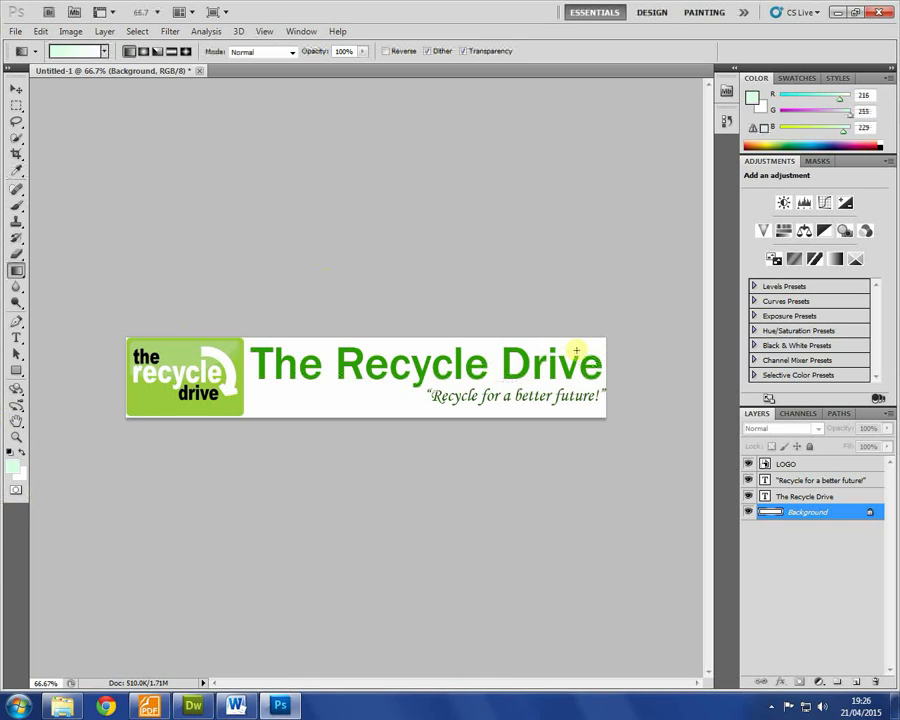
# Step: Draw a pale-green-to-white gradient across the banner, redrawing it until placed right
pyautogui.moveTo(607, 380); pyautogui.dragTo(126, 372)
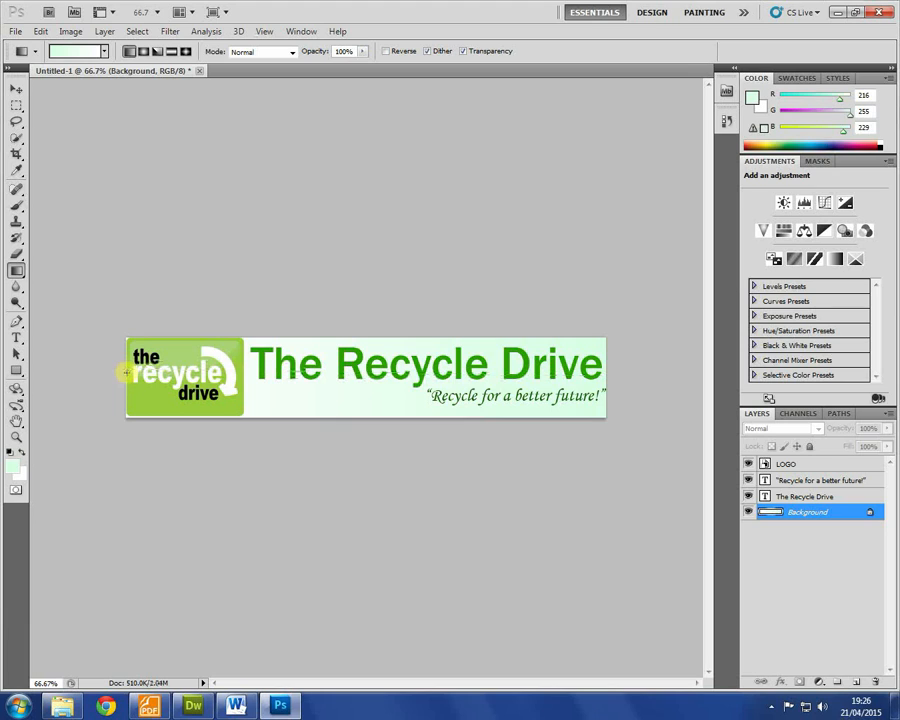
pyautogui.hotkey('ctrl', 'z')
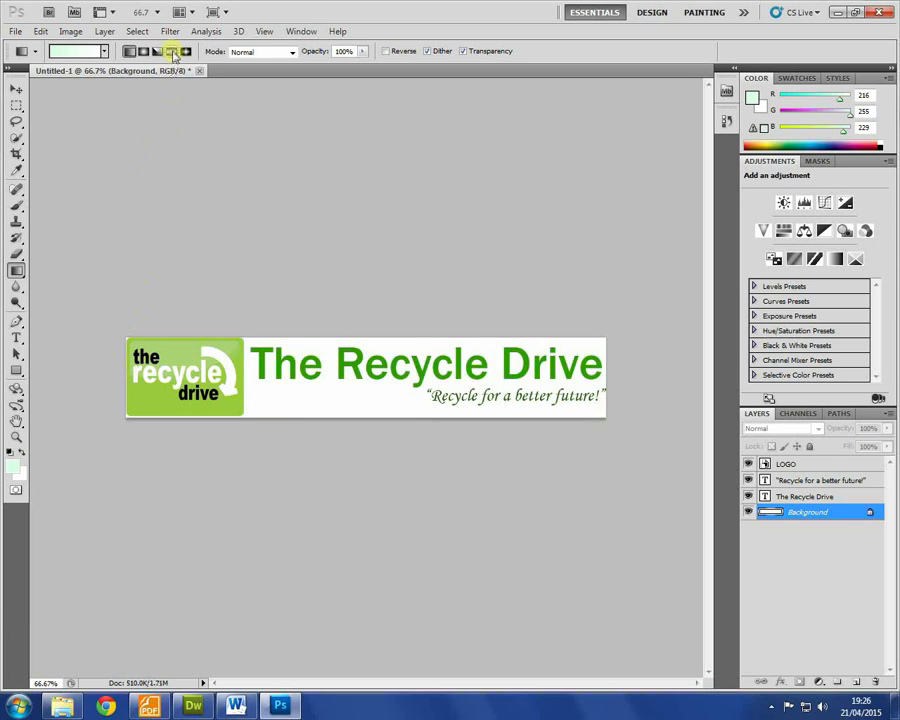
pyautogui.moveTo(402, 391); pyautogui.dragTo(399, 410)
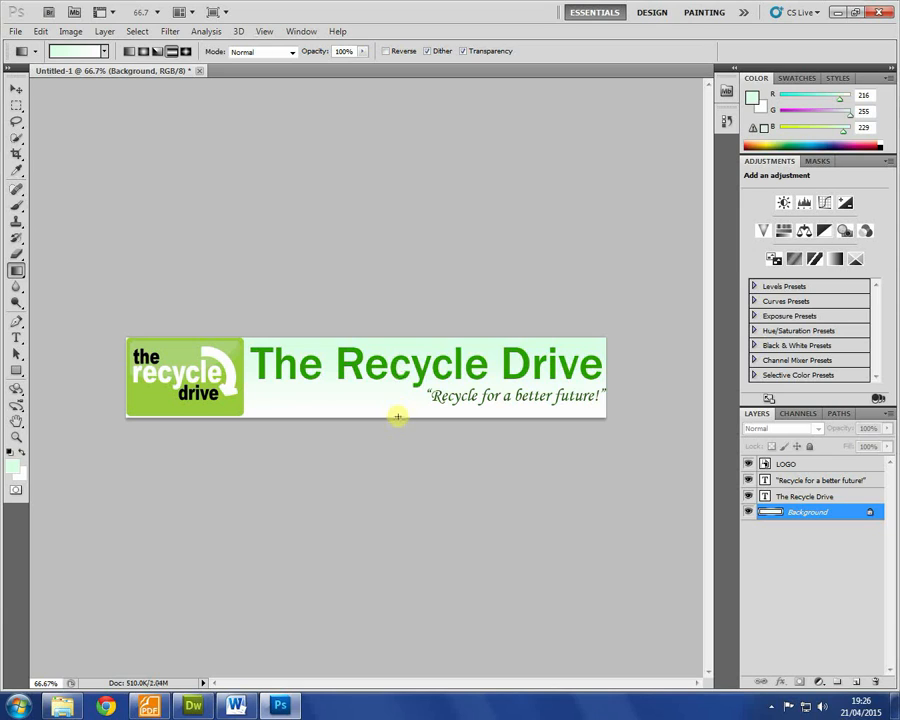
pyautogui.moveTo(391, 378); pyautogui.dragTo(396, 389)
pyautogui.moveTo(457, 389); pyautogui.dragTo(281, 321)
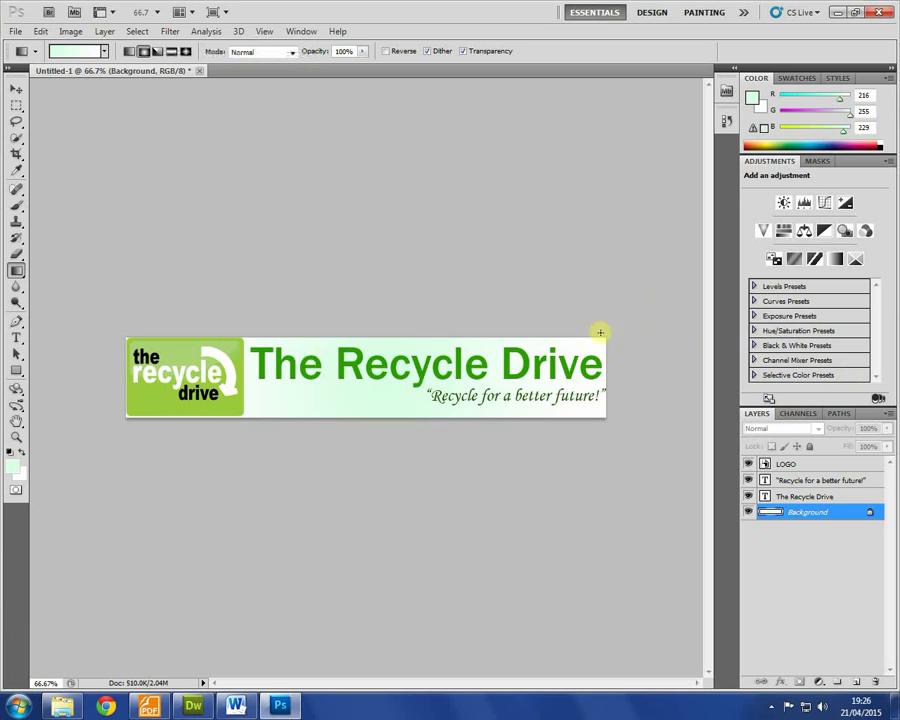
# Step: Try a stroke in the tagline's layer style, then cancel it without changes
pyautogui.click(803, 480)
pyautogui.rightClick(804, 481)
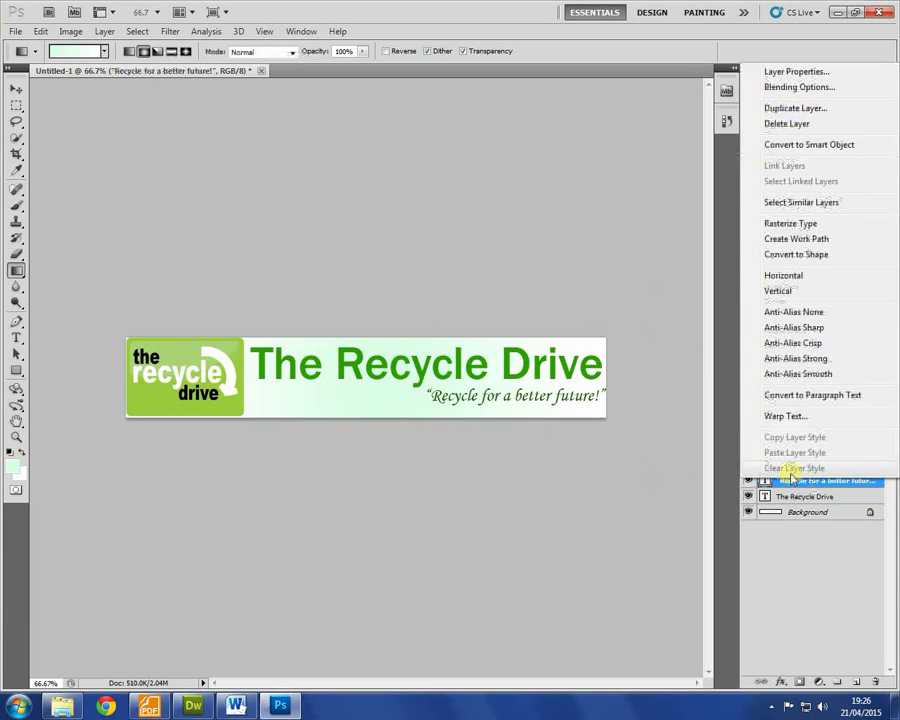
pyautogui.click(799, 87)
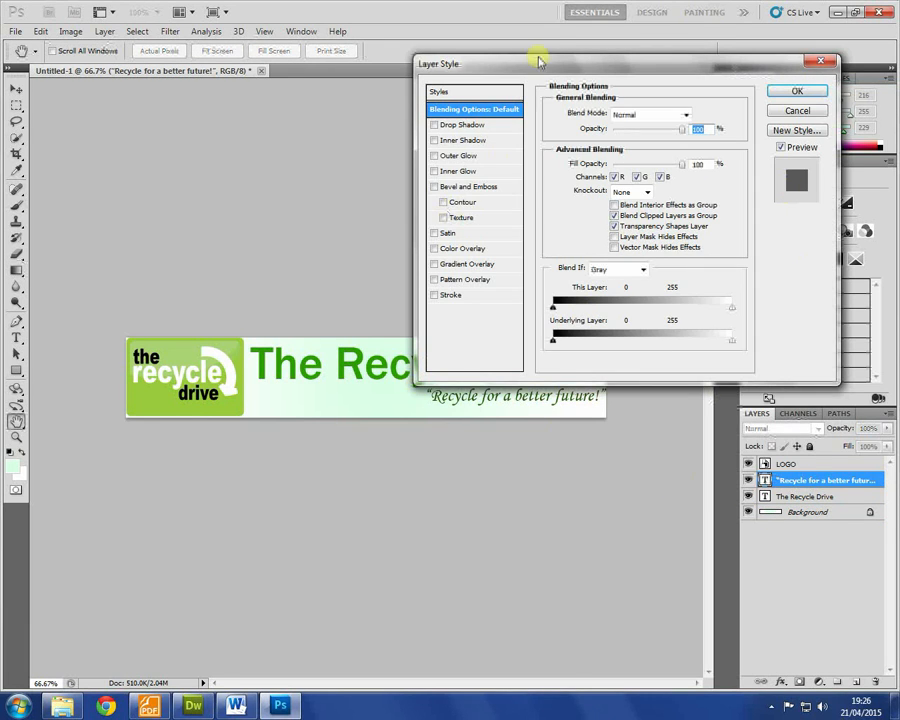
pyautogui.moveTo(555, 66); pyautogui.dragTo(587, 17)
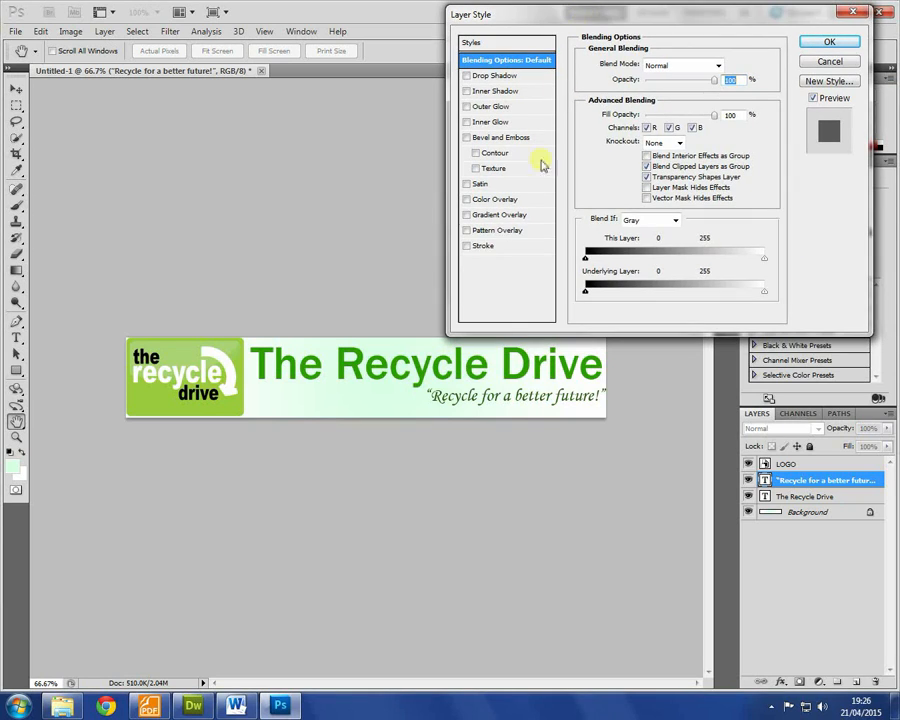
pyautogui.click(484, 246)
pyautogui.click(465, 246)
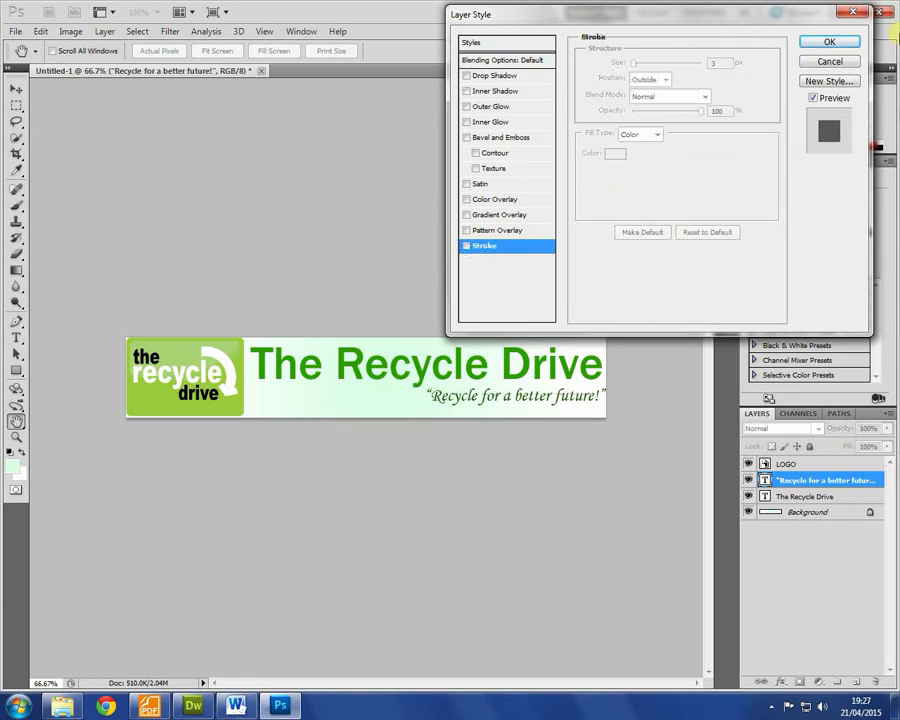
pyautogui.click(830, 64)
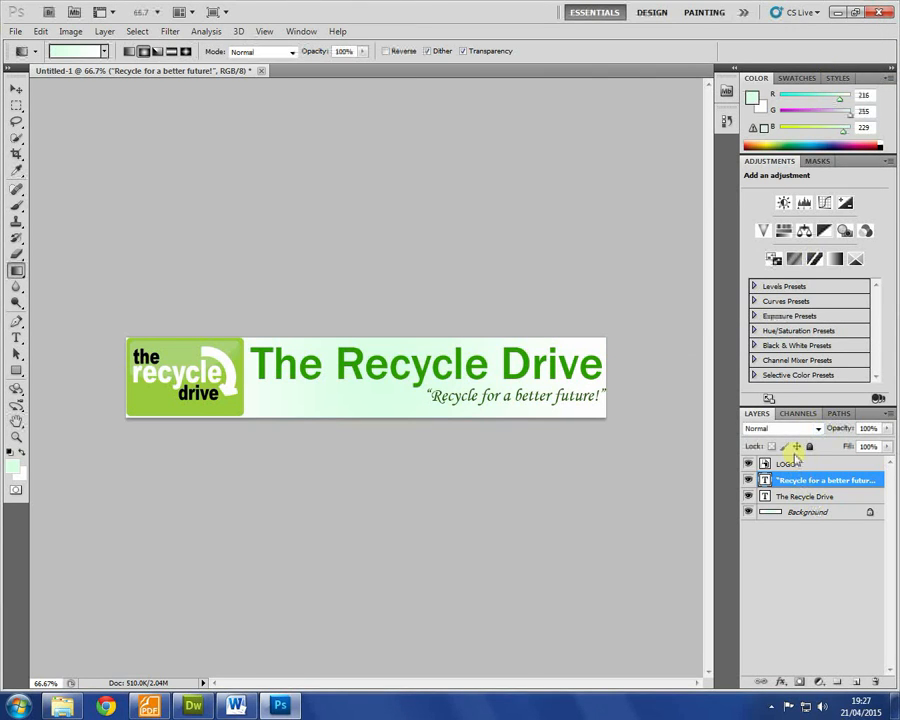
# Step: Add a fully opaque drop shadow to The Recycle Drive: distance 6 px, spread 12%, size 7 px
pyautogui.click(800, 496)
pyautogui.rightClick(800, 496)
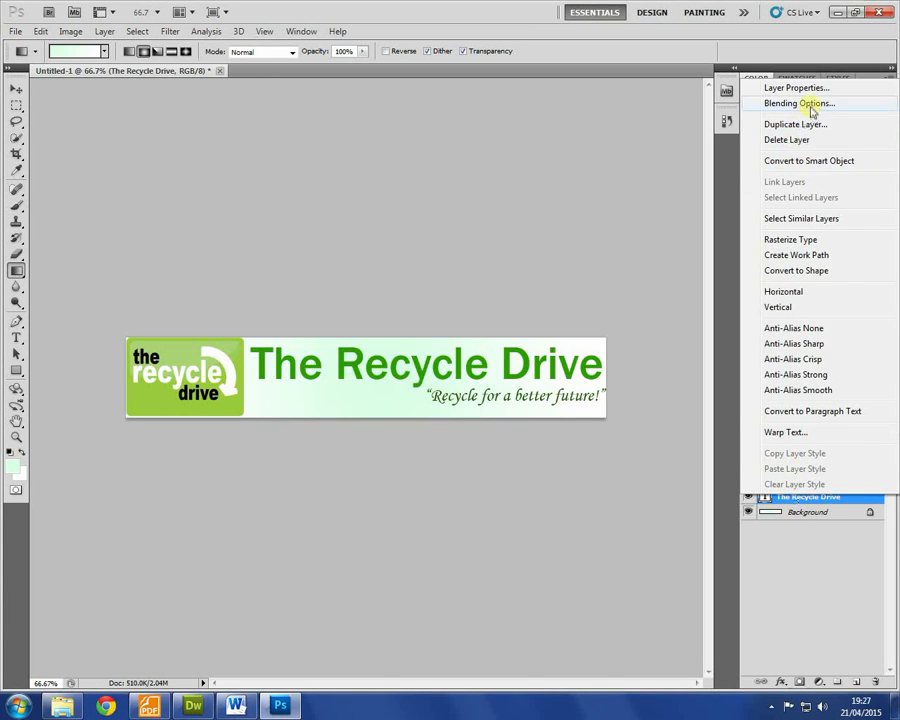
pyautogui.click(772, 102)
pyautogui.click(495, 75)
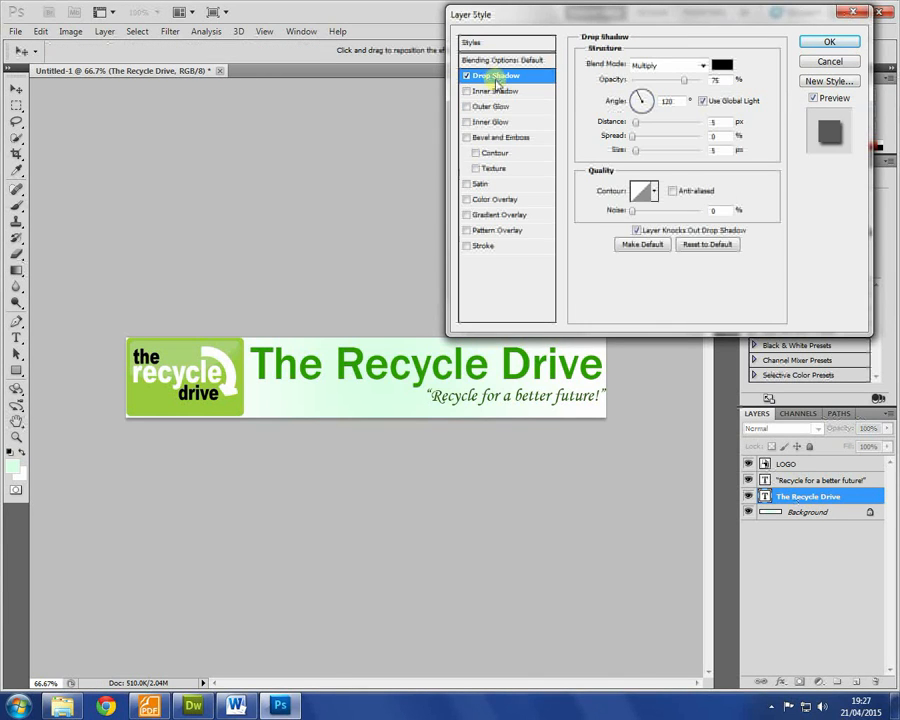
pyautogui.moveTo(636, 151)
pyautogui.mouseDown()
pyautogui.moveTo(641, 136)
pyautogui.moveTo(636, 152)
pyautogui.mouseUp()
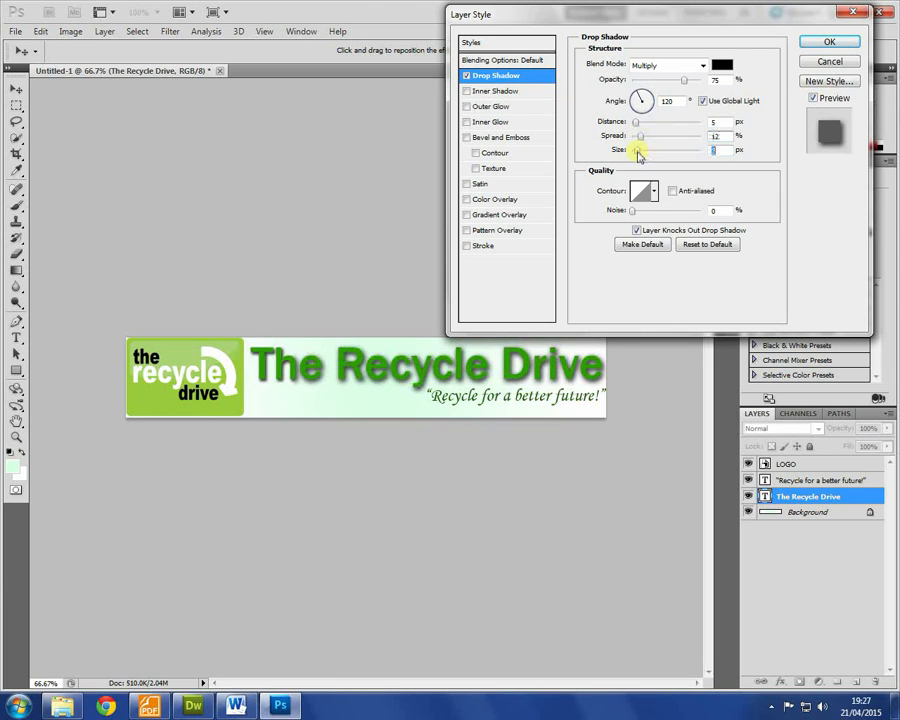
pyautogui.moveTo(637, 128); pyautogui.dragTo(638, 131)
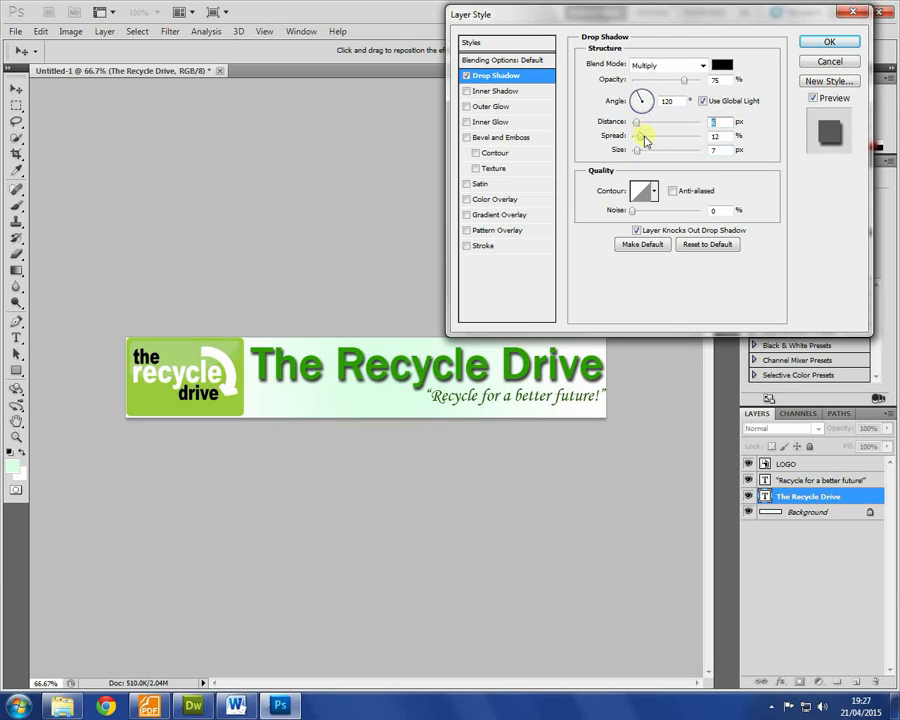
pyautogui.moveTo(702, 88); pyautogui.dragTo(724, 85)
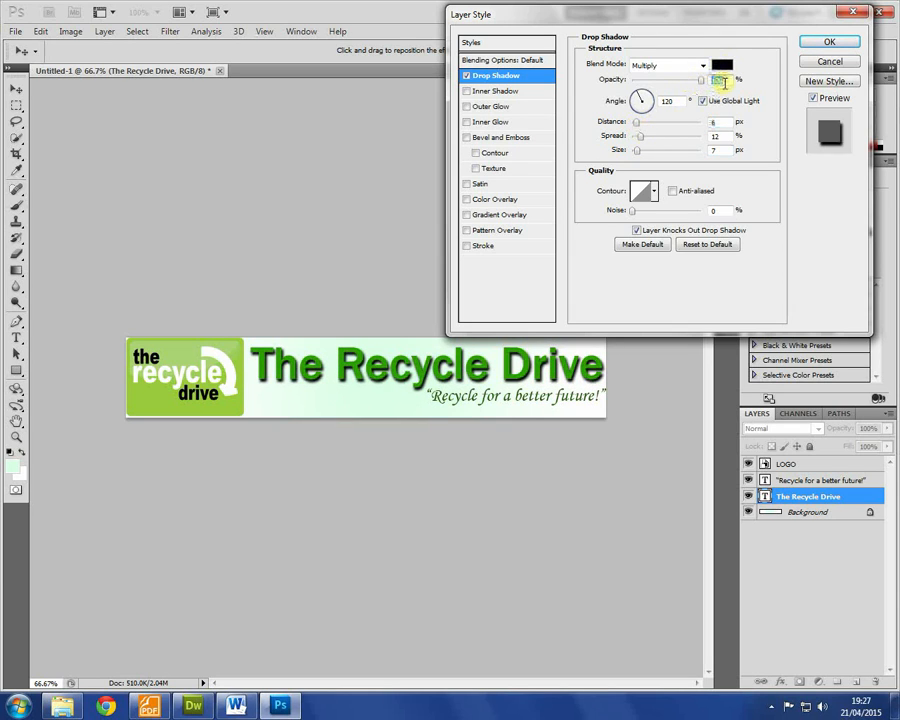
pyautogui.click(815, 42)
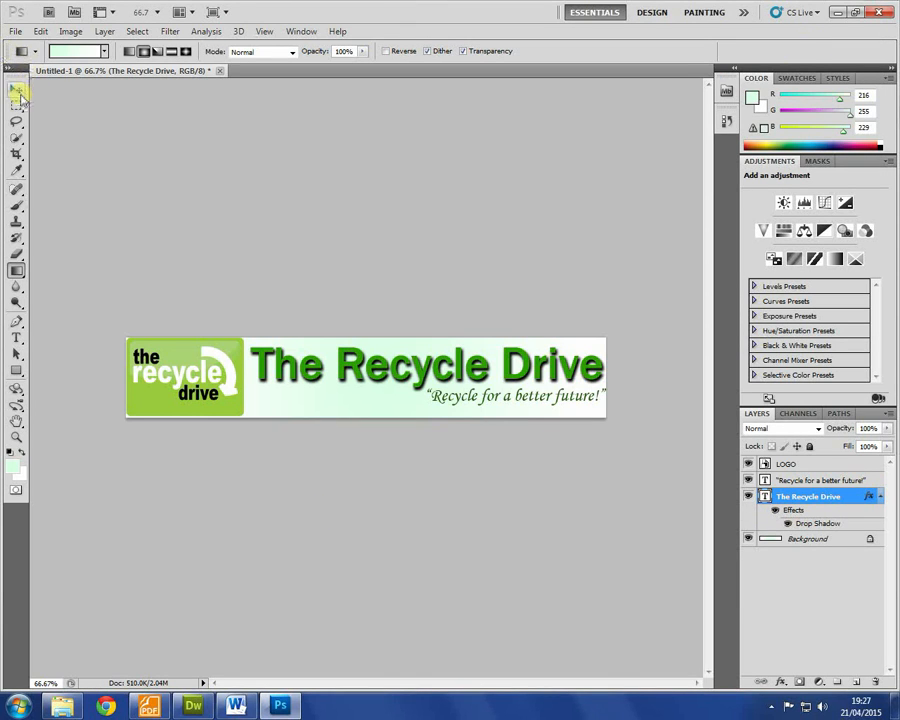
# Step: Give the 'Recycle for a better future!' layer a white Hard Light outer glow
pyautogui.click(812, 481)
pyautogui.rightClick(812, 481)
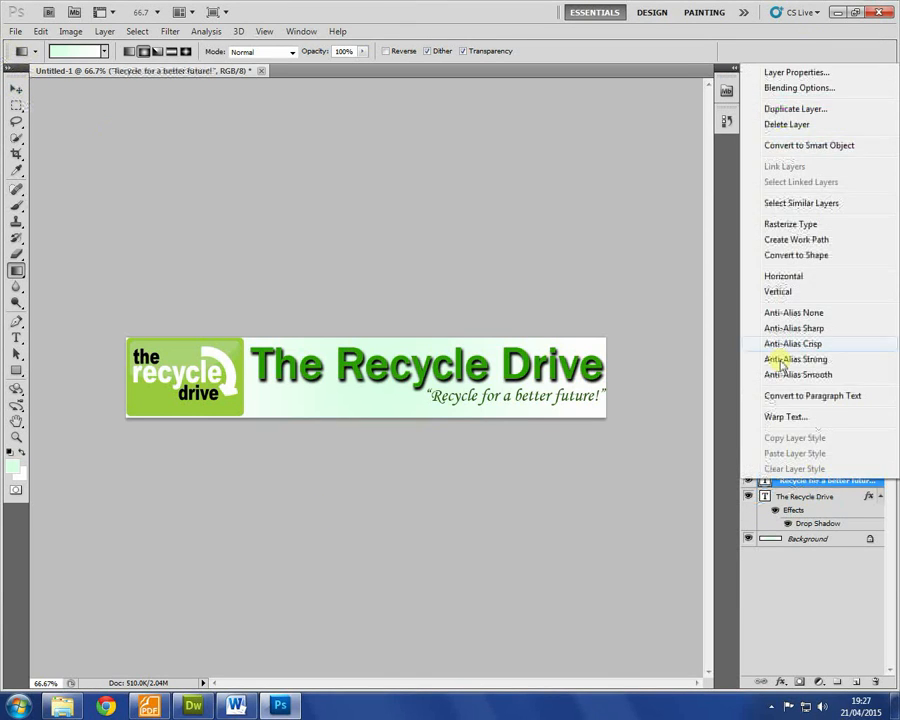
pyautogui.click(805, 89)
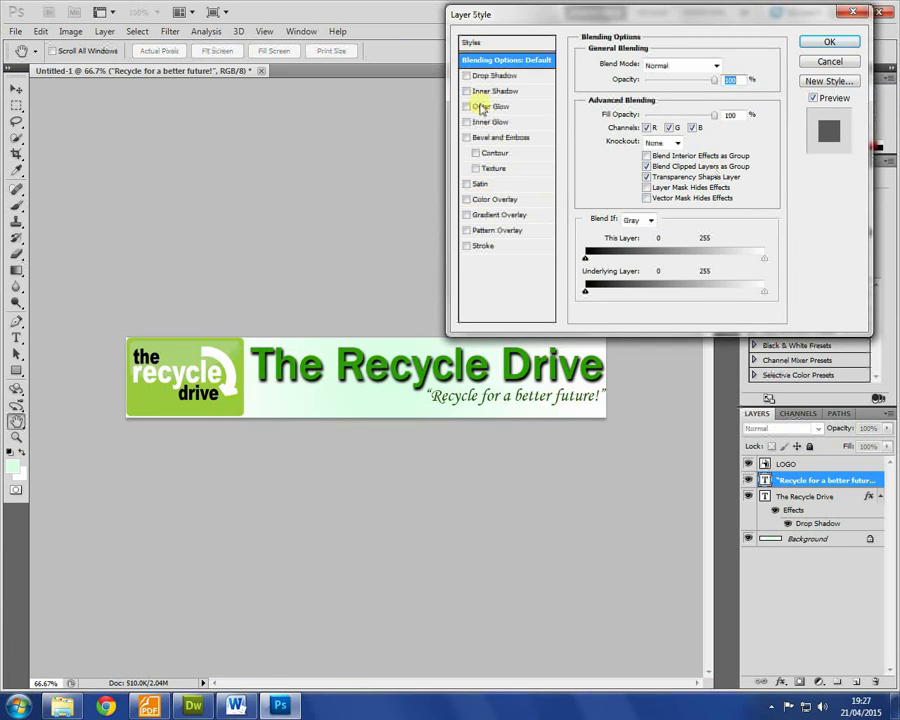
pyautogui.click(481, 107)
pyautogui.click(614, 111)
pyautogui.click(301, 187)
pyautogui.moveTo(301, 187); pyautogui.dragTo(268, 183)
pyautogui.click(590, 176)
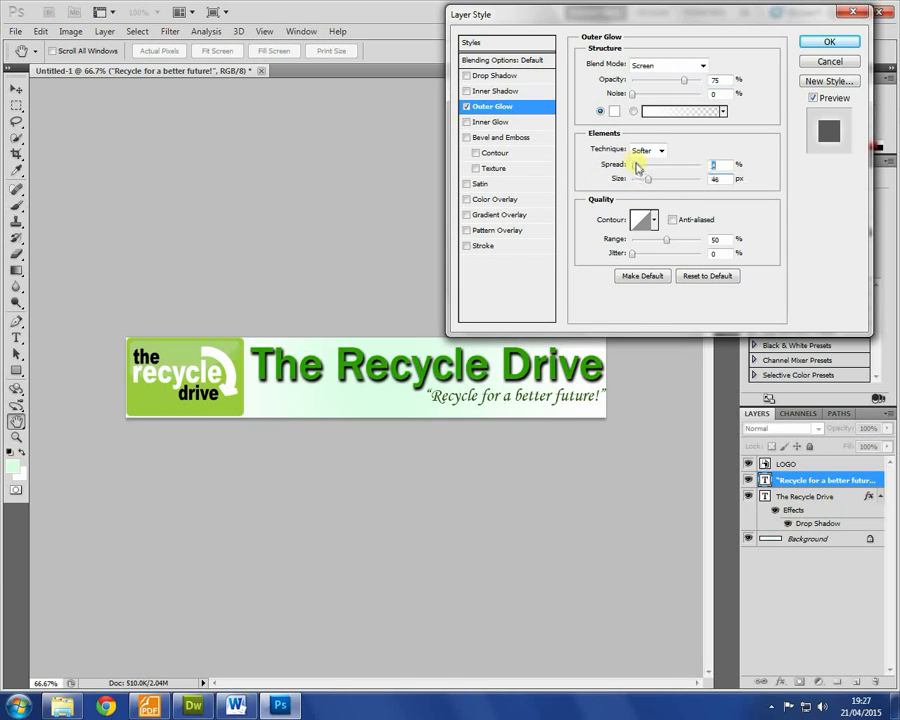
pyautogui.click(672, 66)
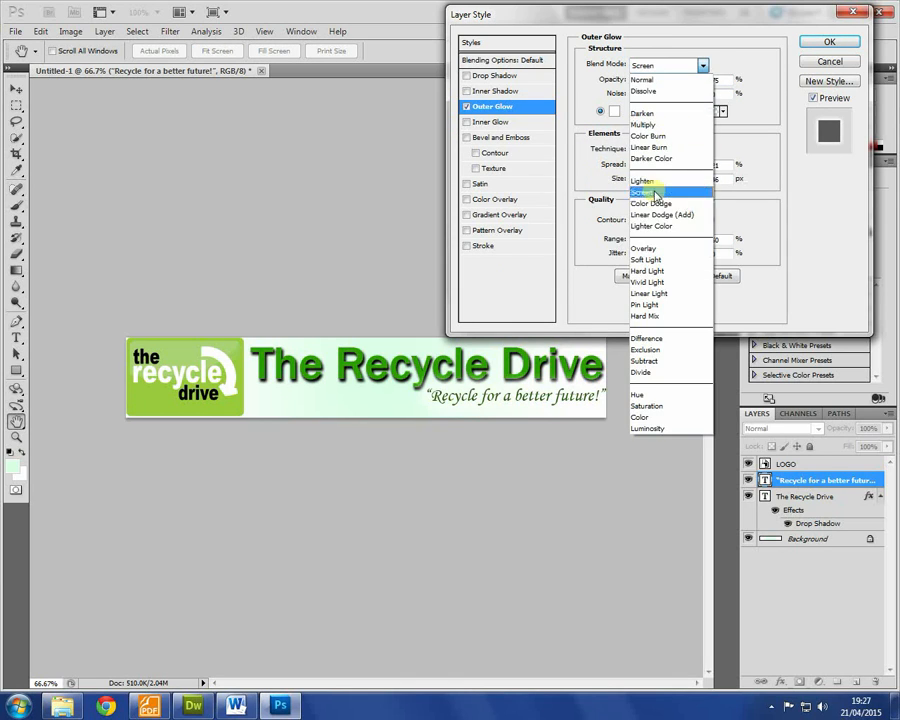
pyautogui.click(652, 268)
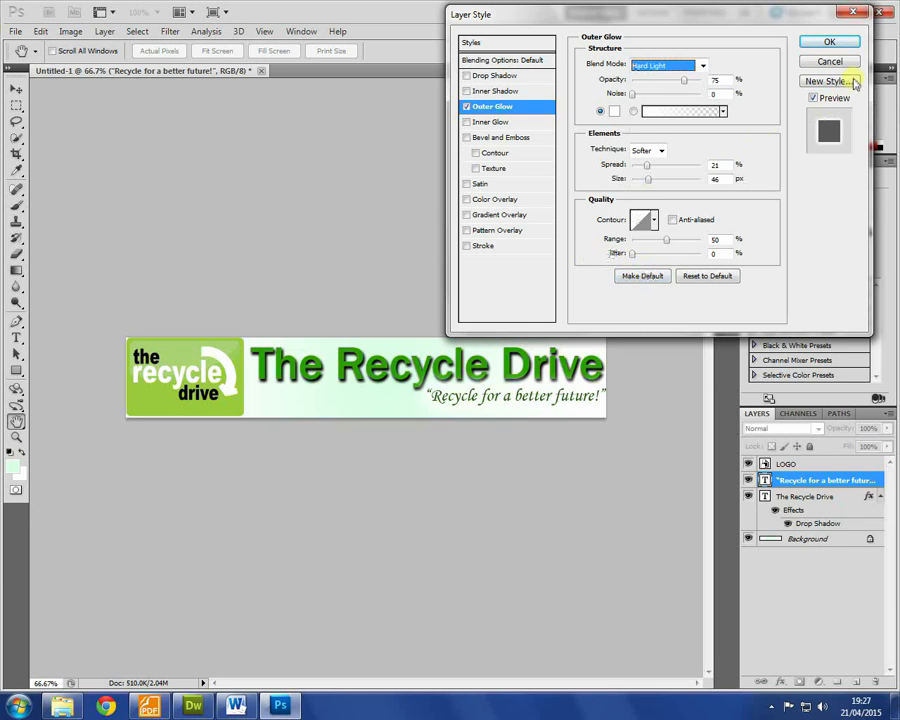
pyautogui.click(829, 42)
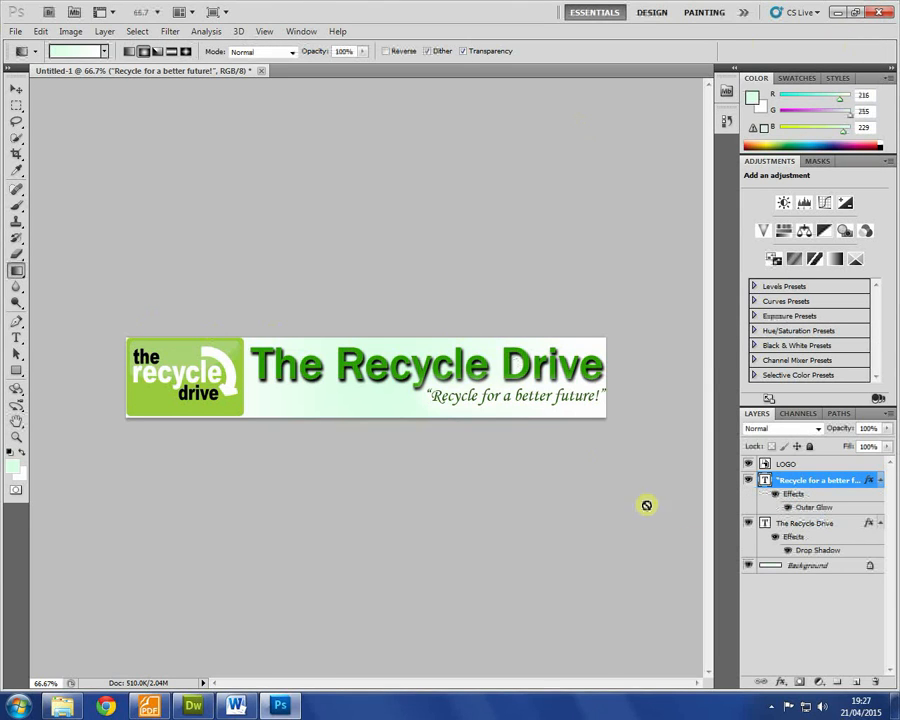
# Step: Select the whole Background and duplicate it onto a new Layer 1
pyautogui.click(820, 567)
pyautogui.hotkey('ctrl', 'a')
pyautogui.hotkey('ctrl', 'j')
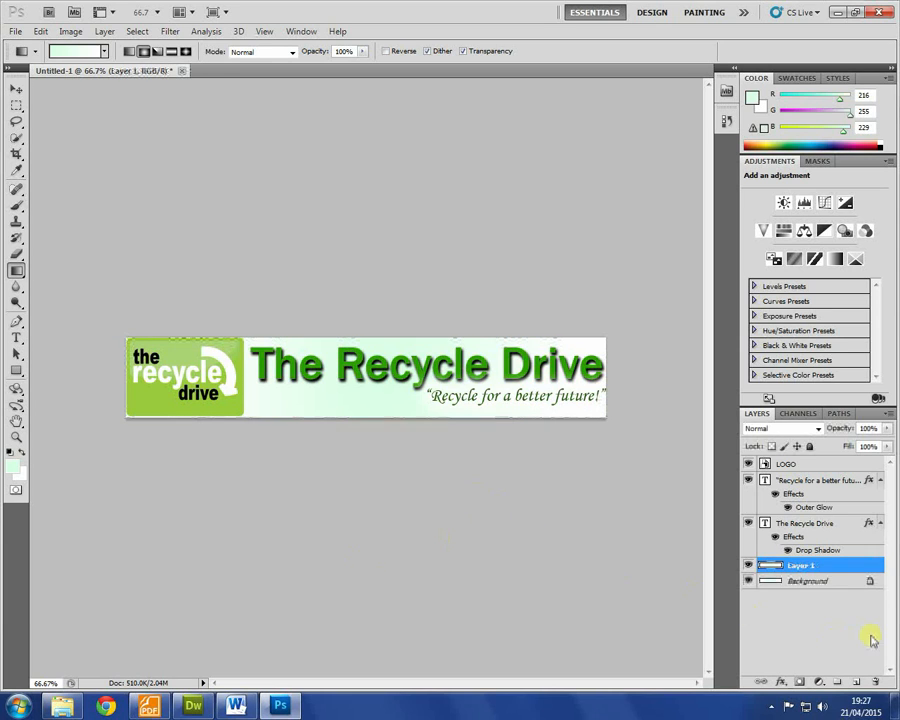
# Step: Give Layer 1 a 3 px bright green #32ff02 inside stroke framing the banner
pyautogui.rightClick(806, 557)
pyautogui.click(801, 566)
pyautogui.rightClick(799, 567)
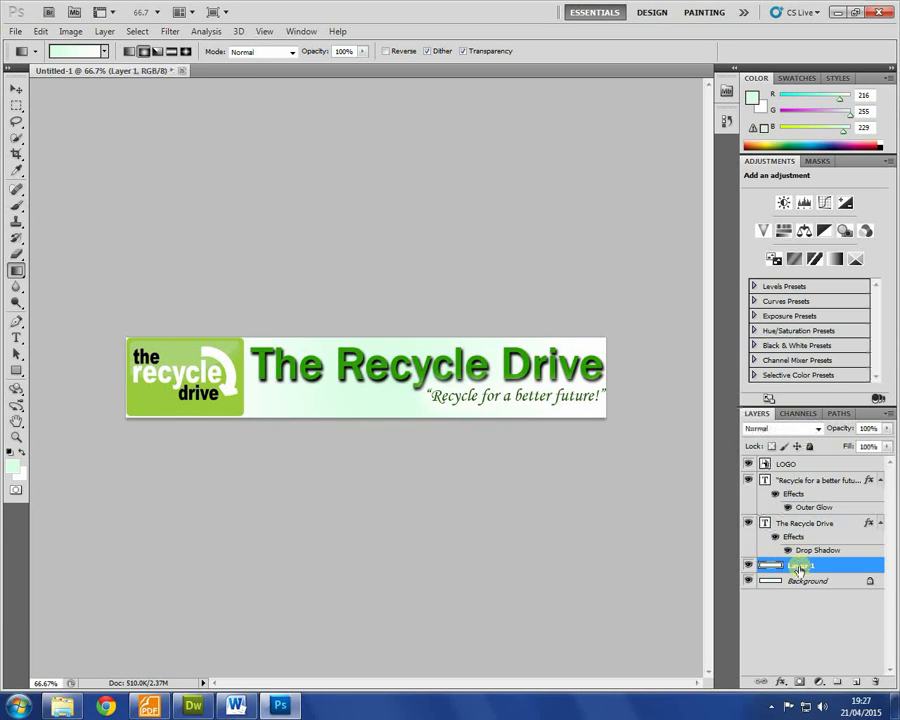
pyautogui.click(798, 247)
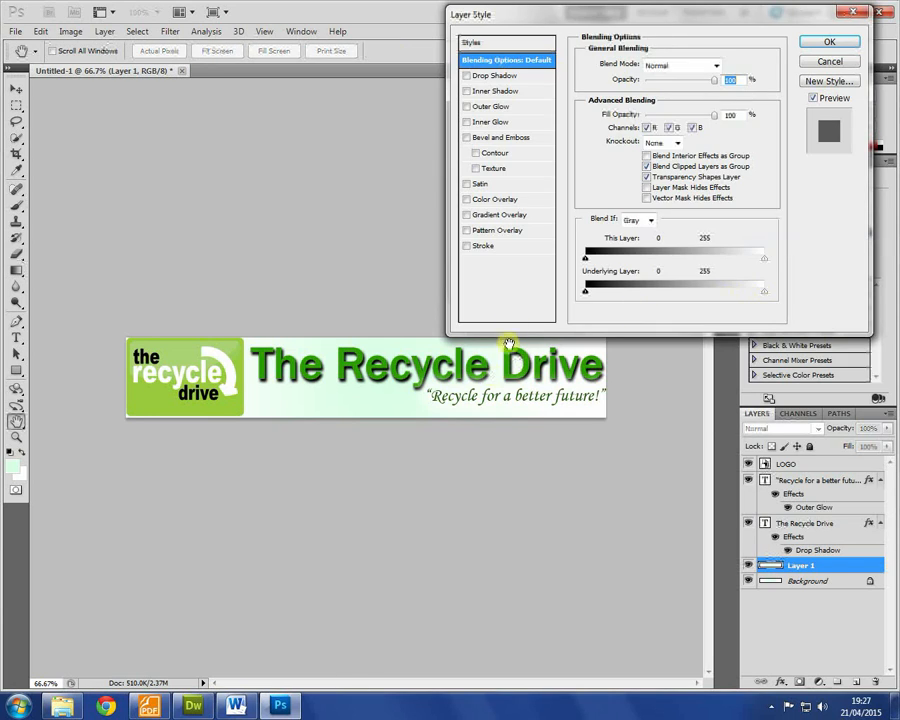
pyautogui.click(484, 246)
pyautogui.click(647, 80)
pyautogui.click(642, 100)
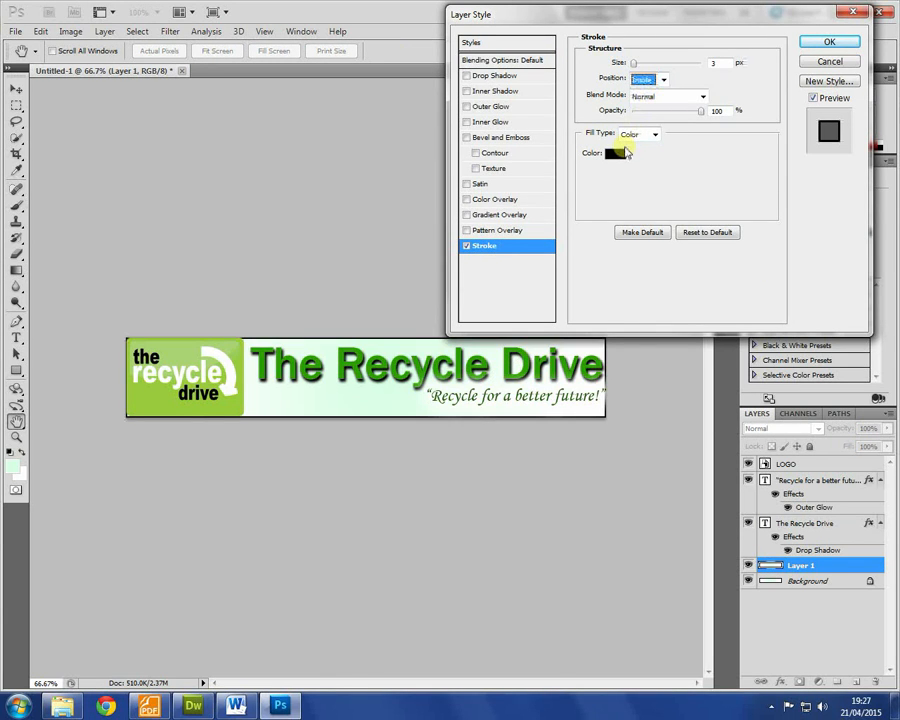
pyautogui.click(620, 153)
pyautogui.click(465, 306)
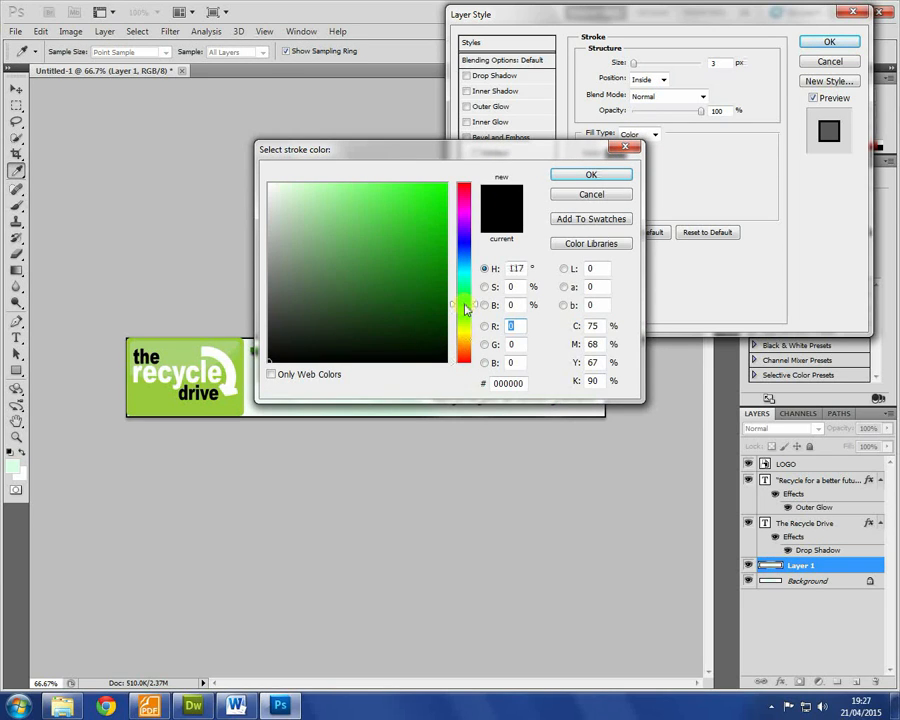
pyautogui.click(438, 190)
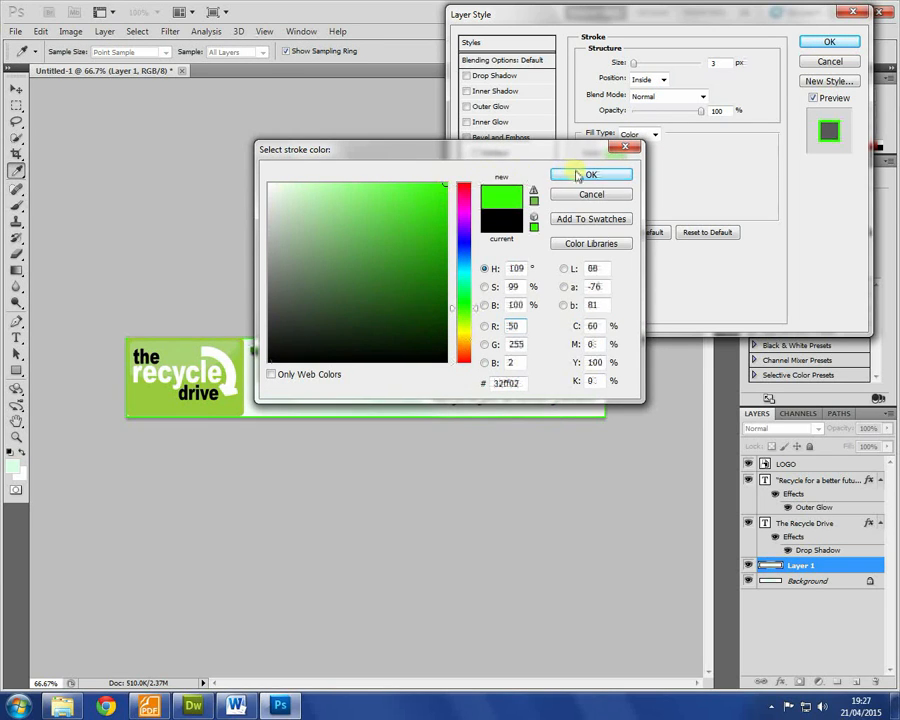
pyautogui.click(591, 174)
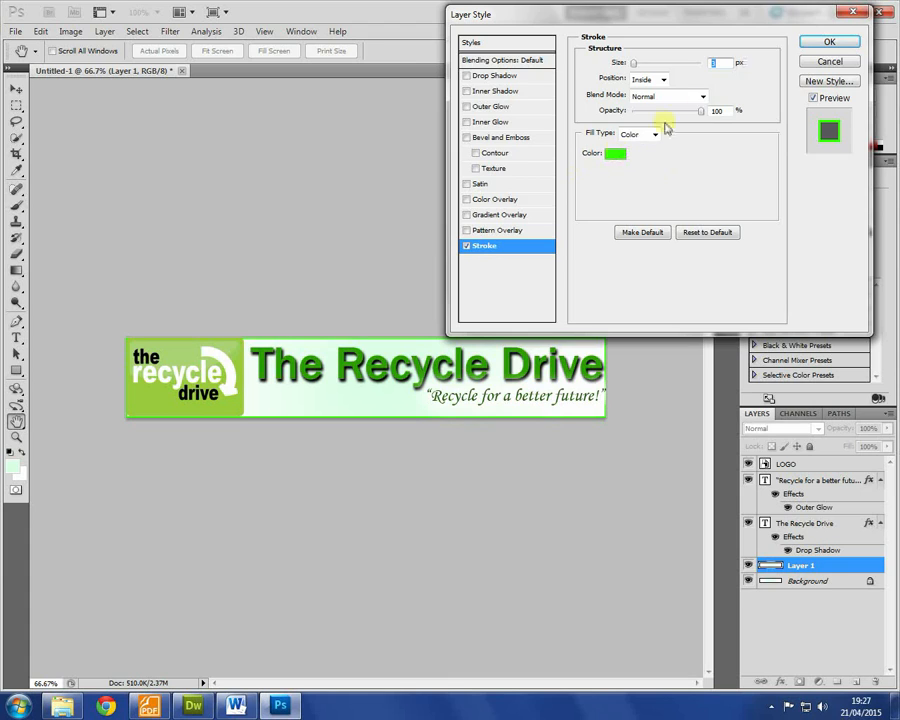
pyautogui.click(815, 45)
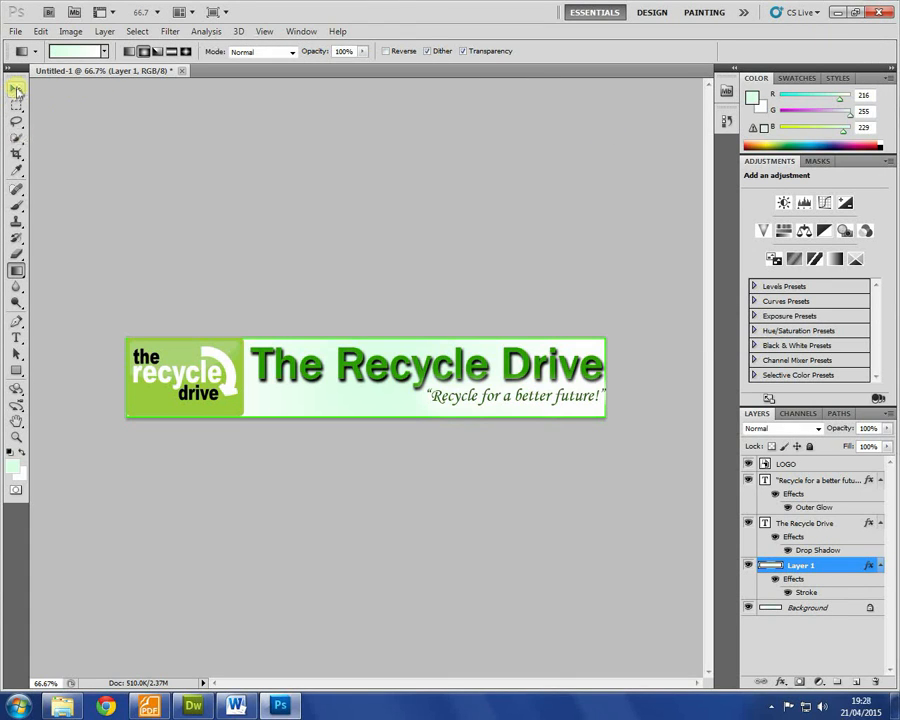
pyautogui.click(16, 90)
# Step: Select the tagline layer and nudge it two pixels left and down
pyautogui.rightClick(586, 368)
pyautogui.click(600, 378)
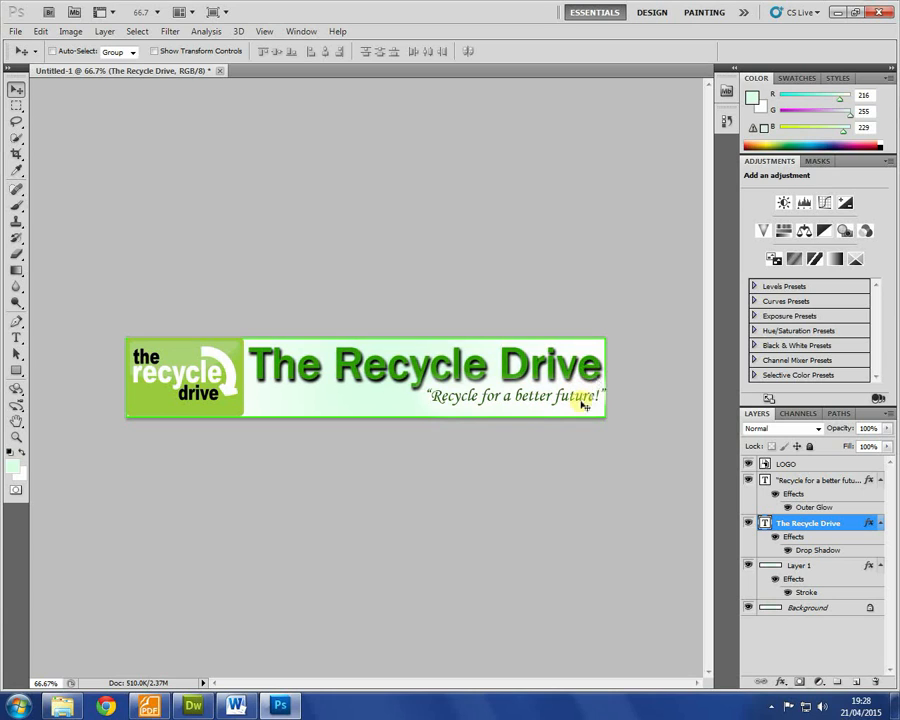
pyautogui.rightClick(585, 401)
pyautogui.click(603, 412)
pyautogui.press('Left')
pyautogui.press('Left')
pyautogui.press('Left')
pyautogui.press('Left')
pyautogui.press('Left')
pyautogui.press('Left')
pyautogui.press('Left')
pyautogui.press('Down')
pyautogui.press('Down')
pyautogui.press('Down')
pyautogui.press('Down')
pyautogui.press('Down')
pyautogui.press('Down')
pyautogui.press('Down')
pyautogui.press('Left')
pyautogui.press('Left')
pyautogui.press('Left')
pyautogui.press('Down')
pyautogui.press('Down')
pyautogui.press('Down')
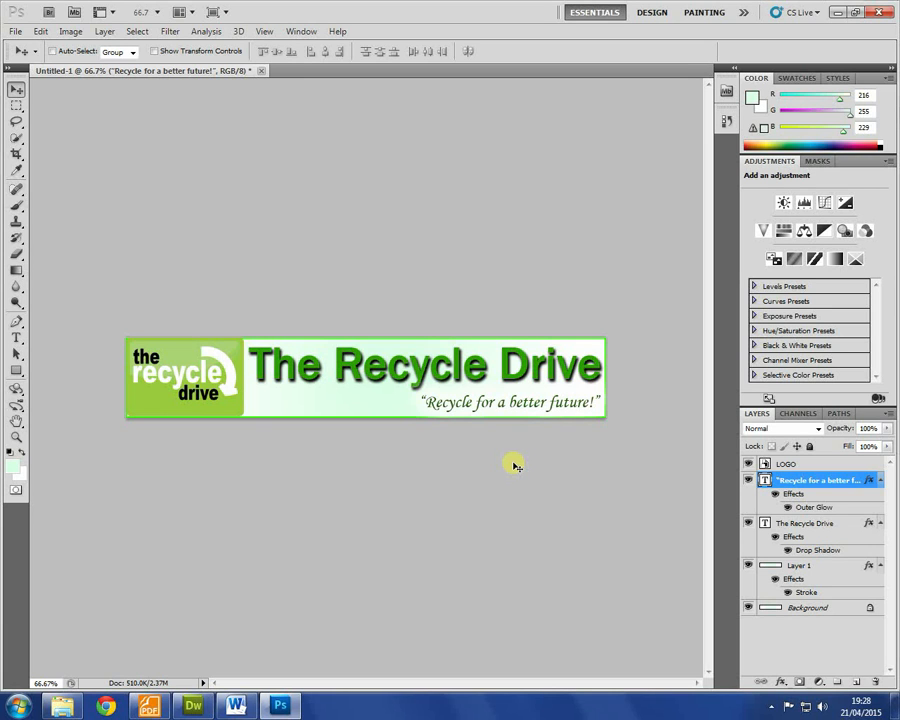
# Step: Export the banner through Save for Web with PNG-8 as the format
pyautogui.click(15, 31)
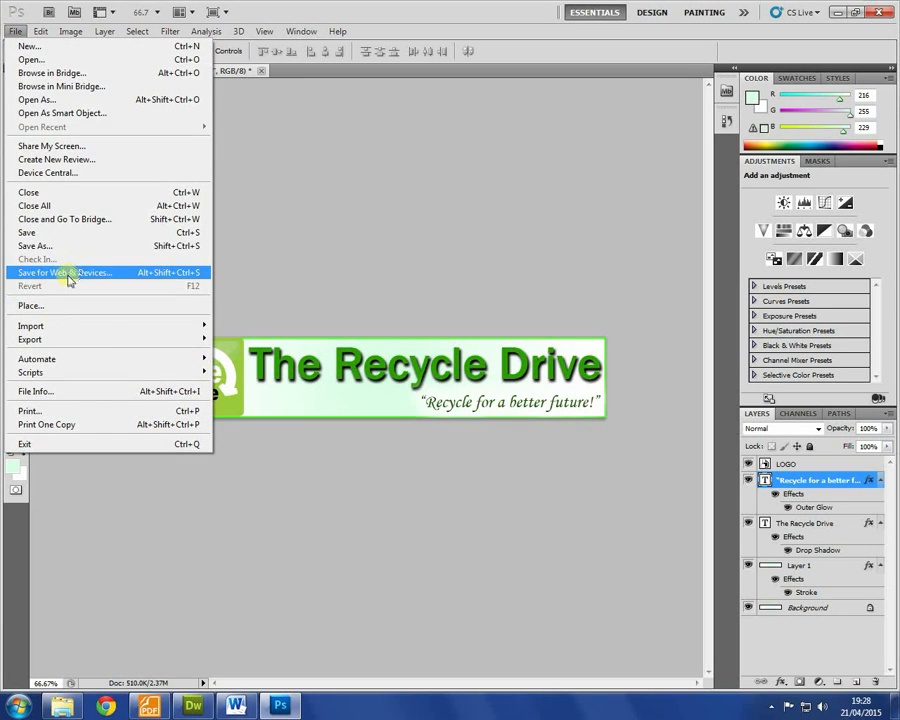
pyautogui.click(67, 274)
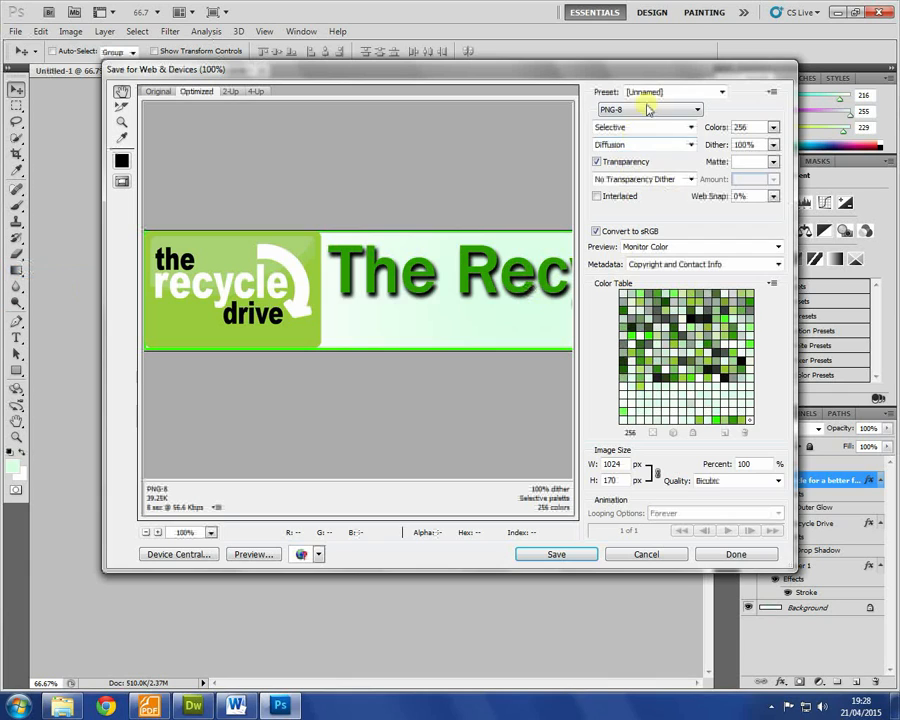
pyautogui.click(648, 109)
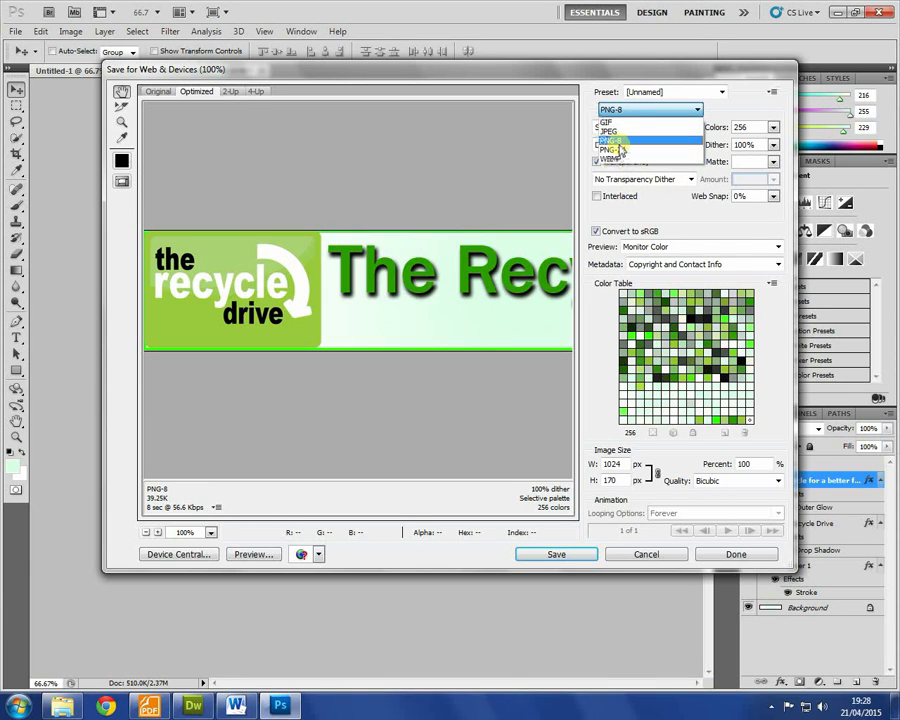
pyautogui.click(619, 143)
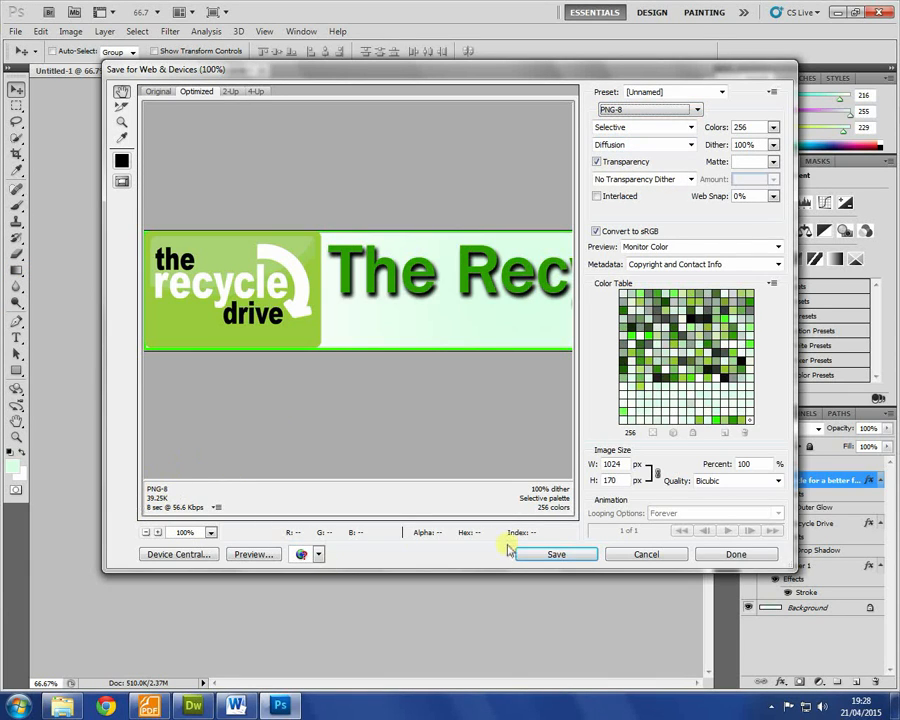
pyautogui.click(557, 555)
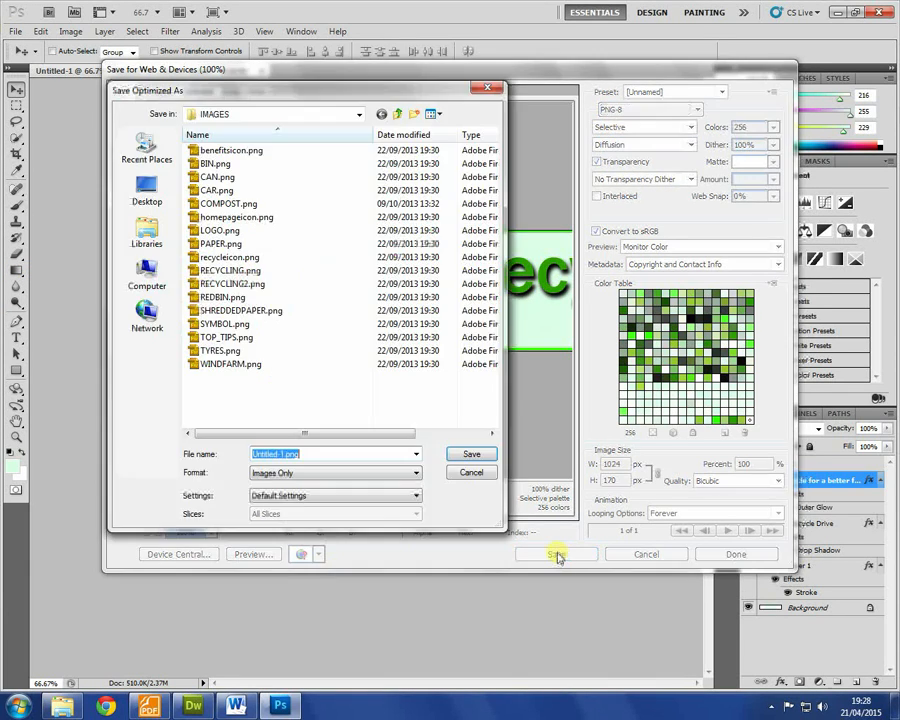
# Step: Save the optimized PNG as BANNER in CIDAEXAM (E:) > ASSETS > IMAGES
pyautogui.click(147, 272)
pyautogui.doubleClick(262, 281)
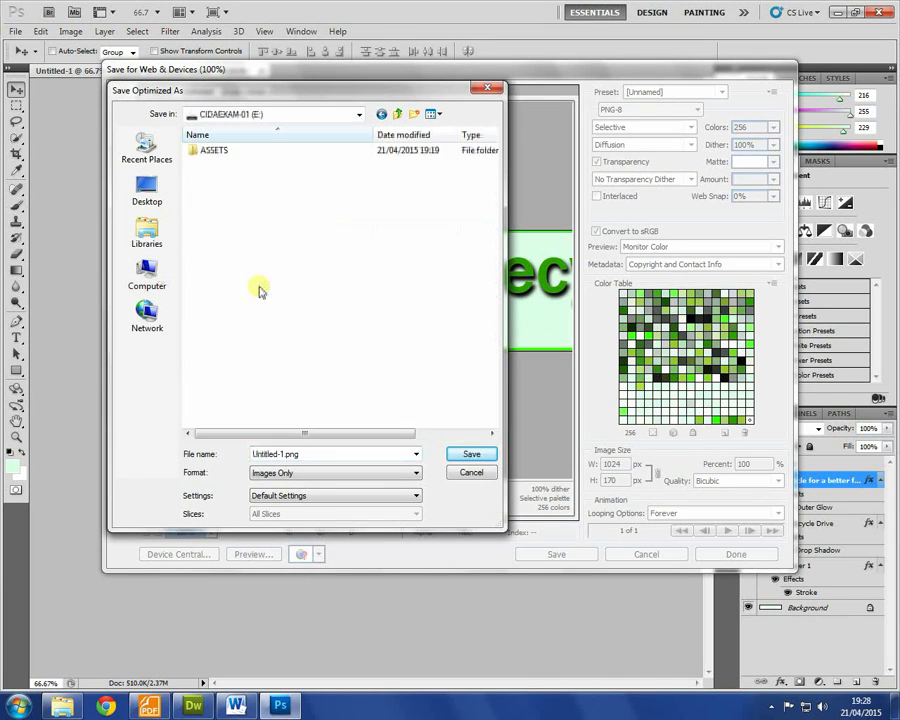
pyautogui.doubleClick(221, 153)
pyautogui.click(218, 152)
pyautogui.doubleClick(218, 153)
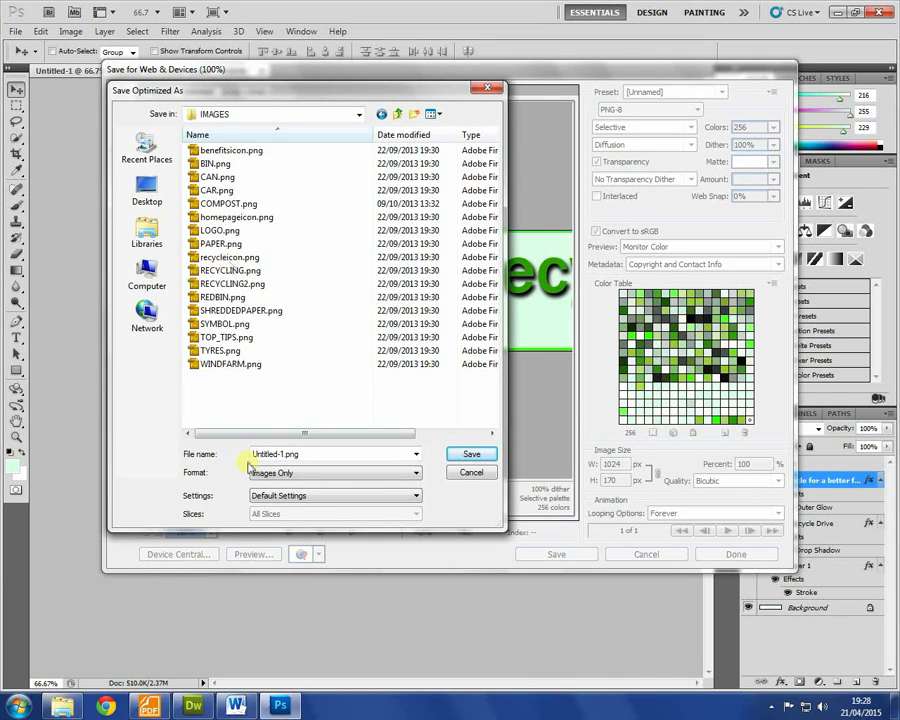
pyautogui.click(318, 452)
pyautogui.write('BANNER')
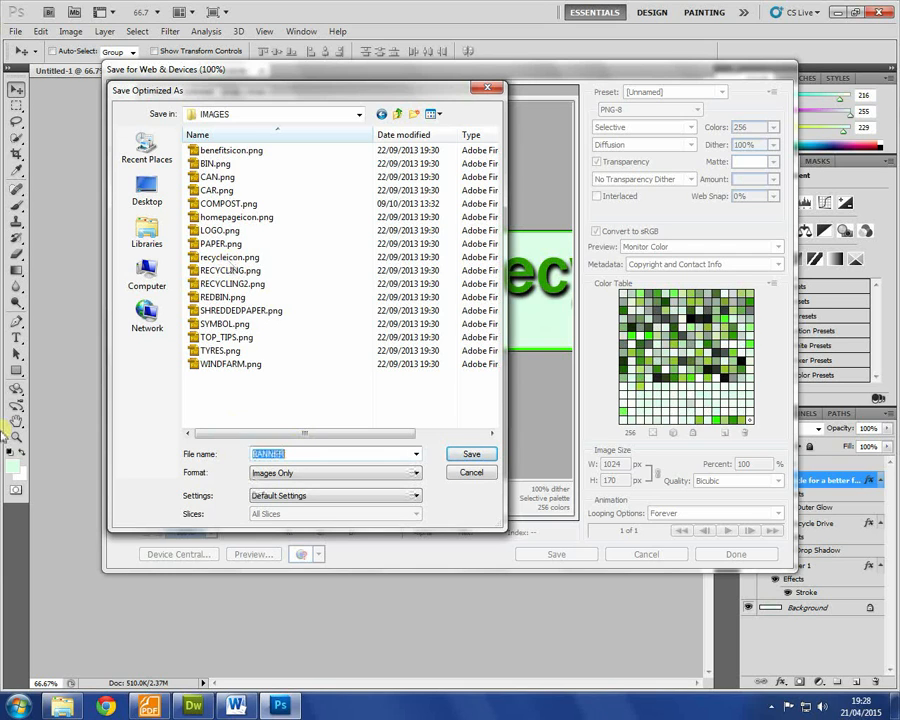
pyautogui.press('Return')
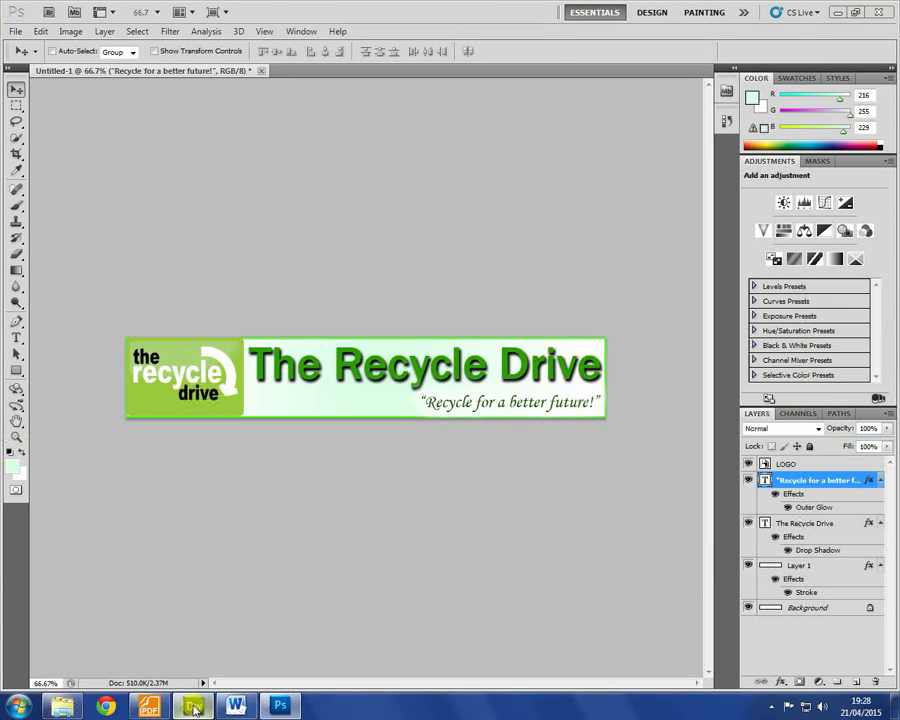
pyautogui.hotkey('alt', 'Tab')
# Step: Drag BANNER.png from the IMAGES folder onto the page and confirm its alternate text
pyautogui.click(765, 479)
pyautogui.moveTo(812, 492); pyautogui.dragTo(58, 100)
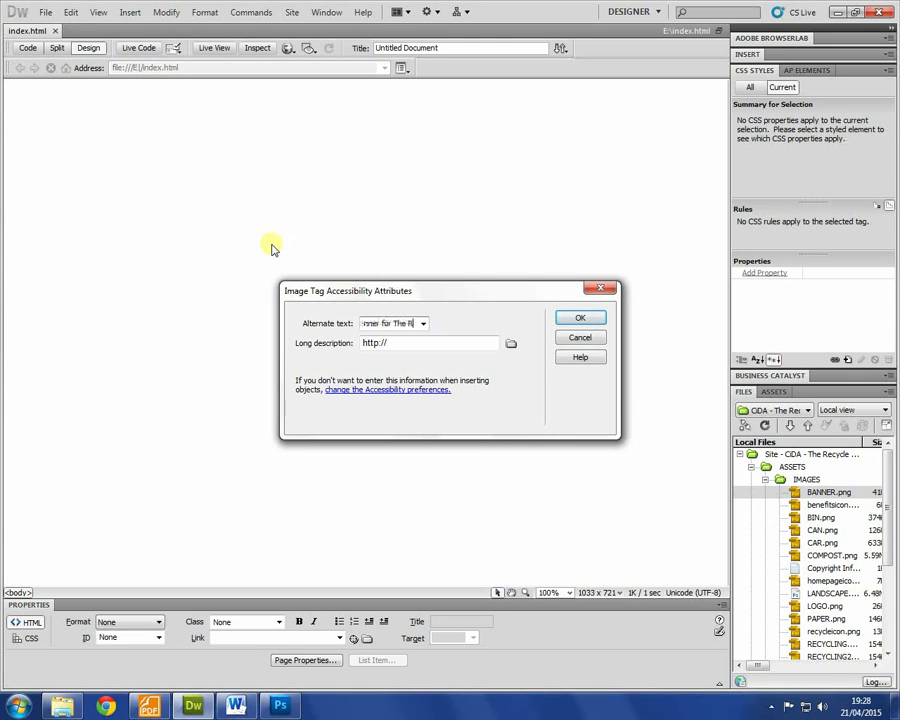
pyautogui.press('Return')
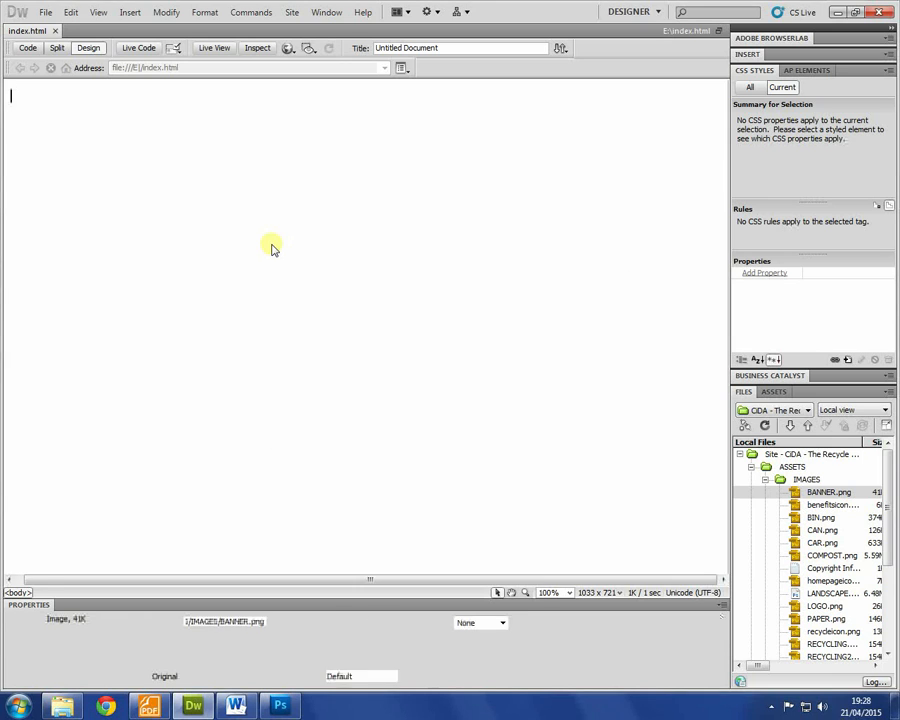
# Step: Check the requirements PDF, then minimise it
pyautogui.hotkey('alt', 'Tab')
pyautogui.press('Tab')
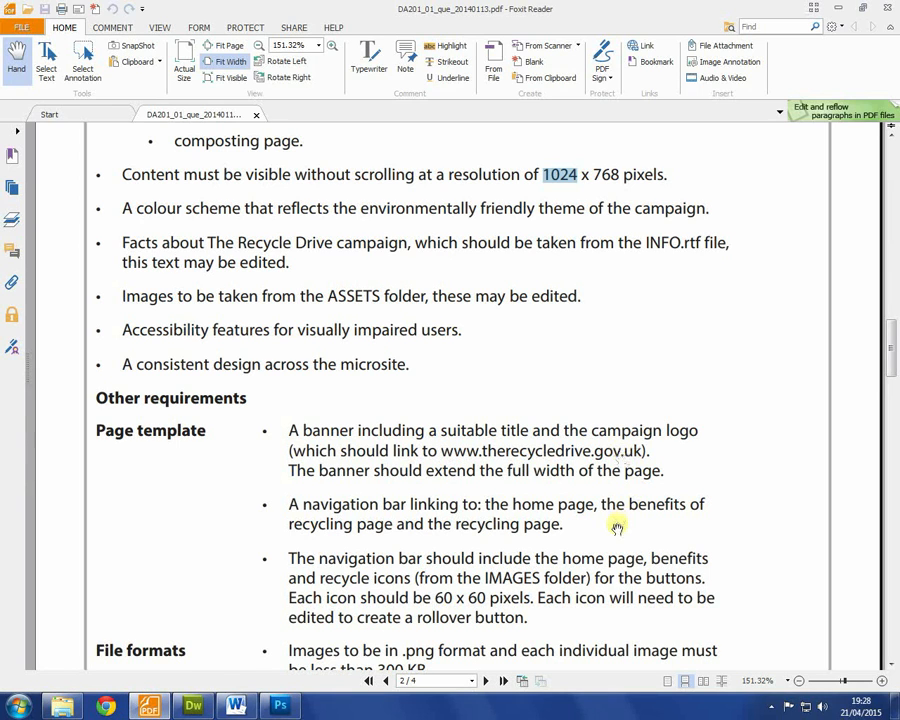
pyautogui.click(148, 706)
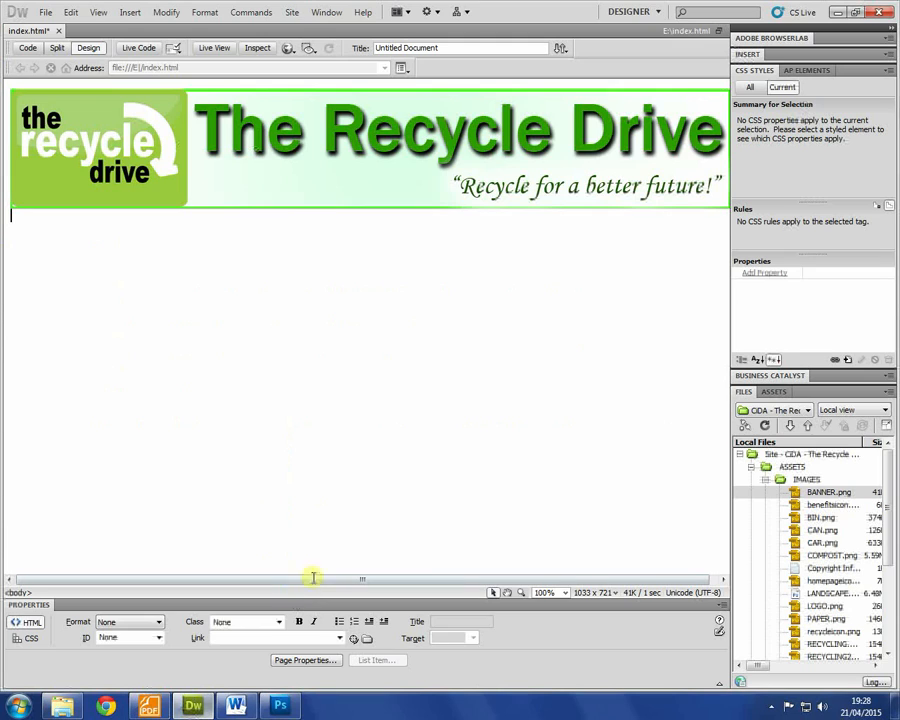
# Step: Set the banner image's Link to therecycledrive.gov.uk and reselect it to verify the link
pyautogui.click(300, 188)
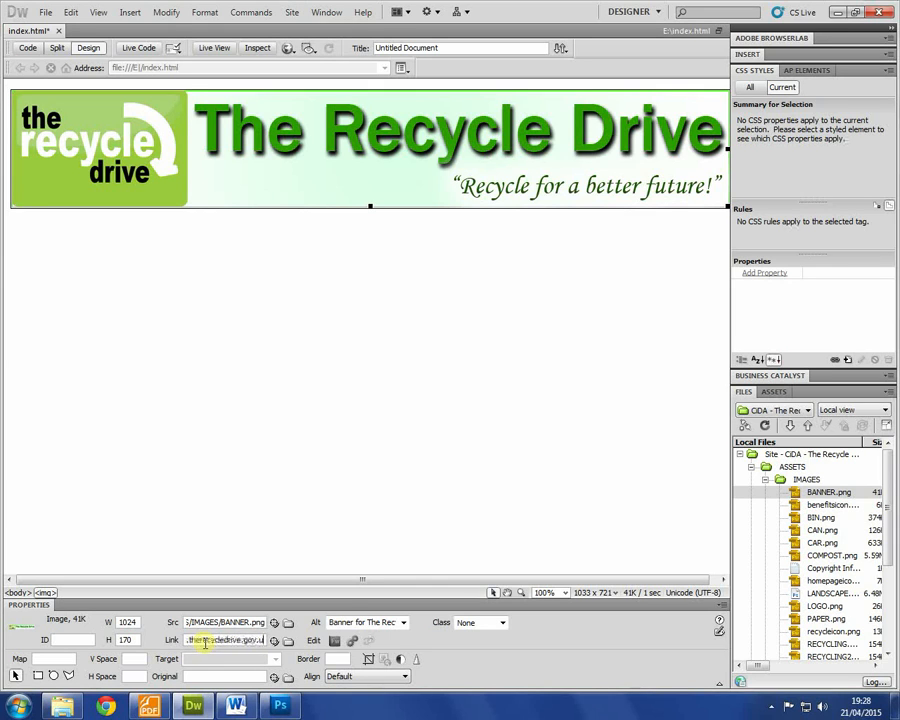
pyautogui.press('Return')
pyautogui.click(464, 326)
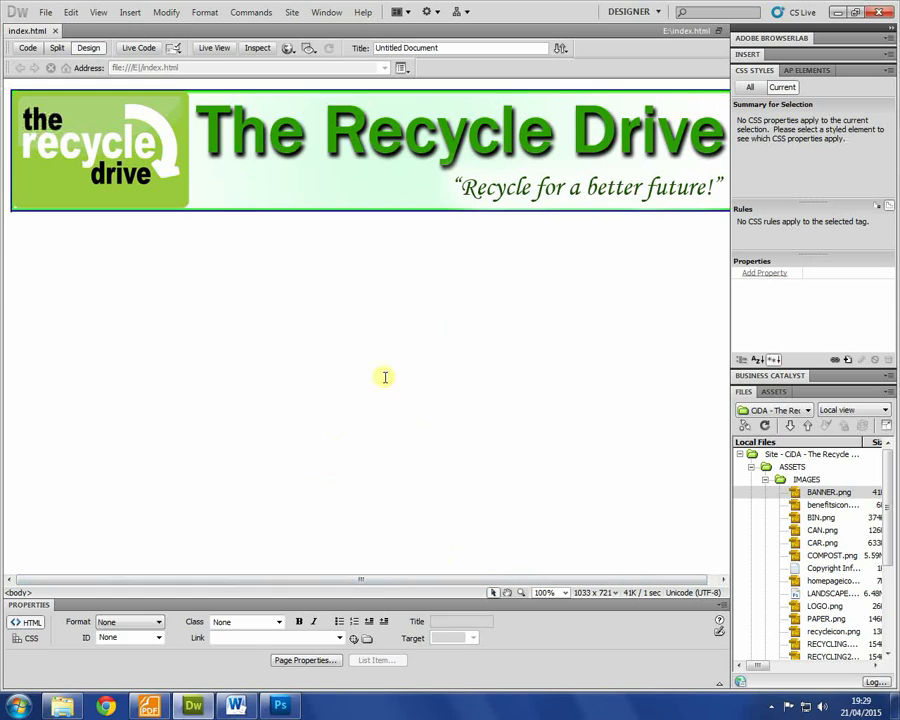
pyautogui.click(326, 170)
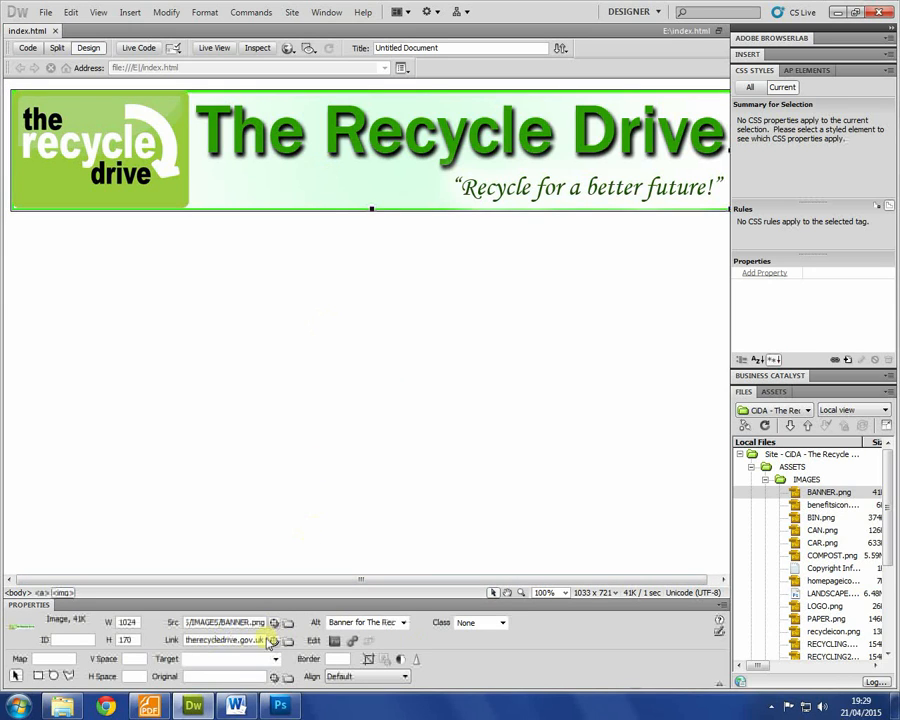
pyautogui.click(342, 393)
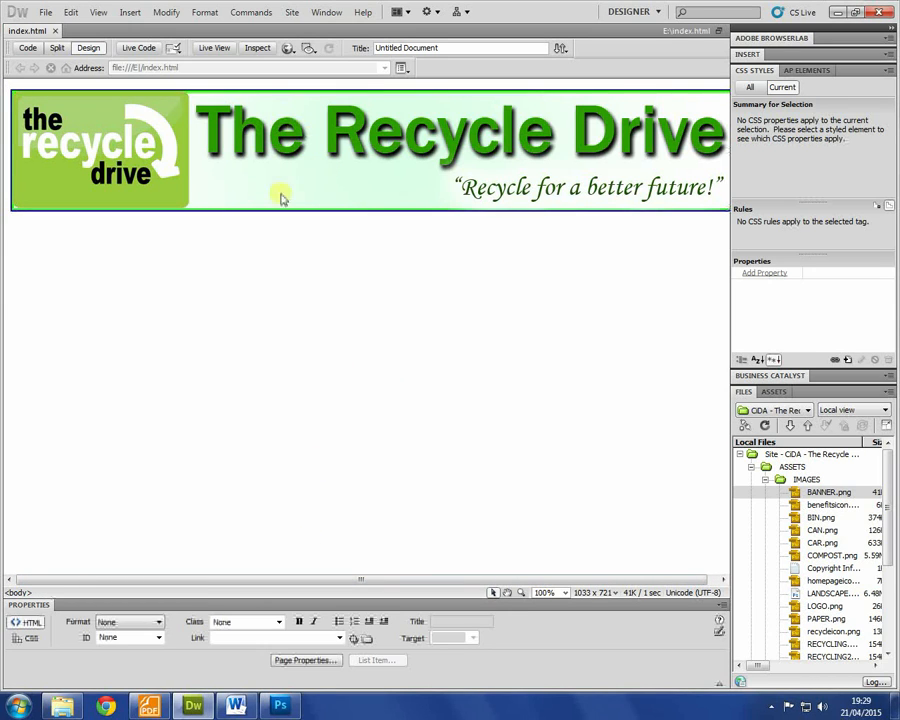
pyautogui.rightClick(221, 288)
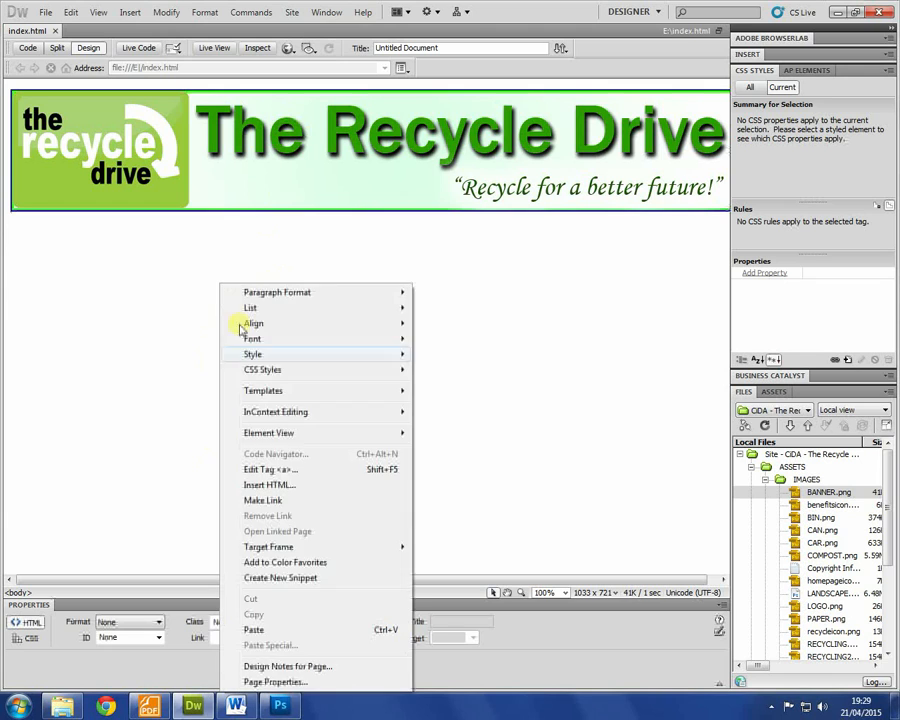
# Step: In Page Properties, set the background colour to pale green #CAE3CD
pyautogui.click(271, 678)
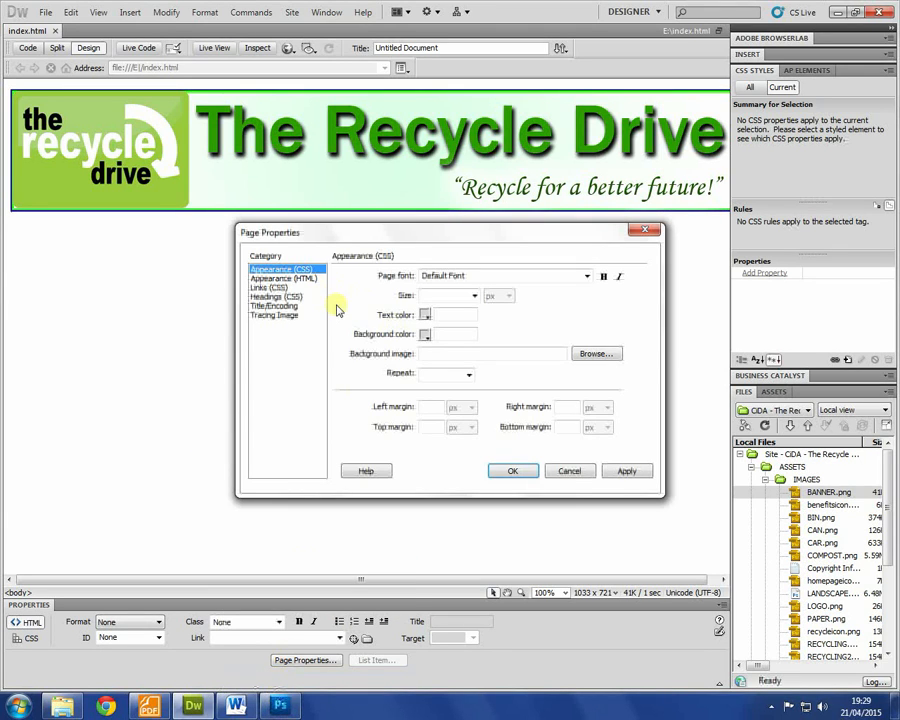
pyautogui.click(569, 472)
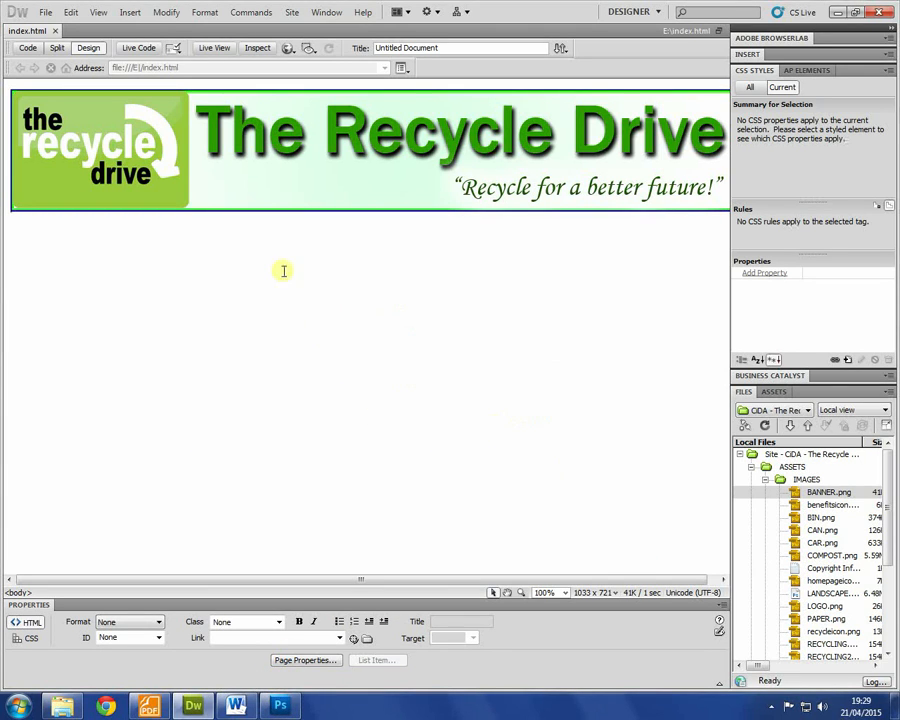
pyautogui.rightClick(261, 248)
pyautogui.click(321, 640)
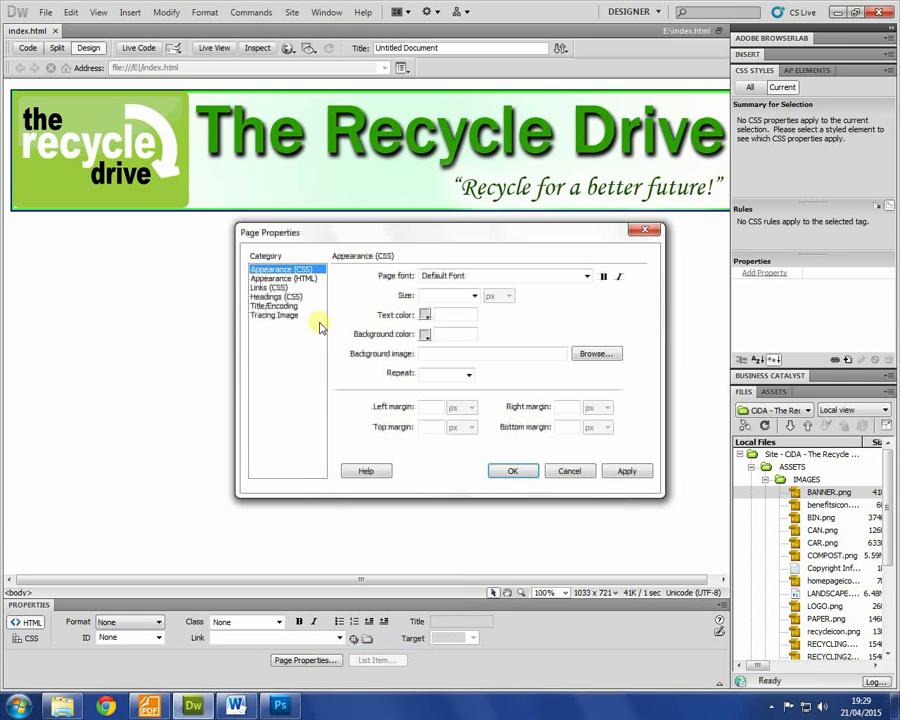
pyautogui.click(425, 335)
pyautogui.click(544, 348)
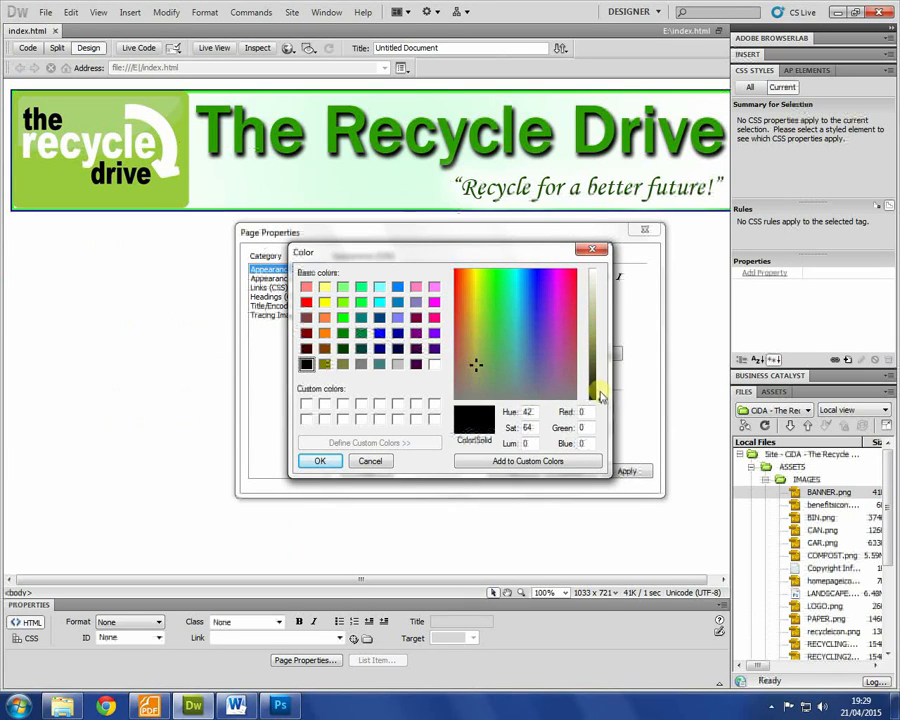
pyautogui.moveTo(600, 404); pyautogui.dragTo(600, 295)
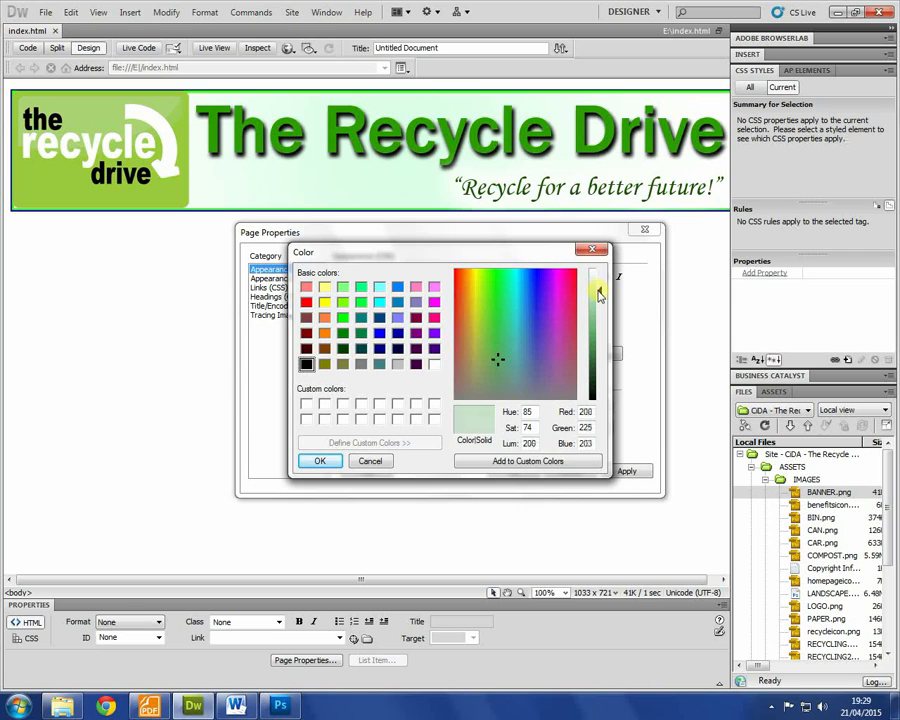
pyautogui.click(314, 463)
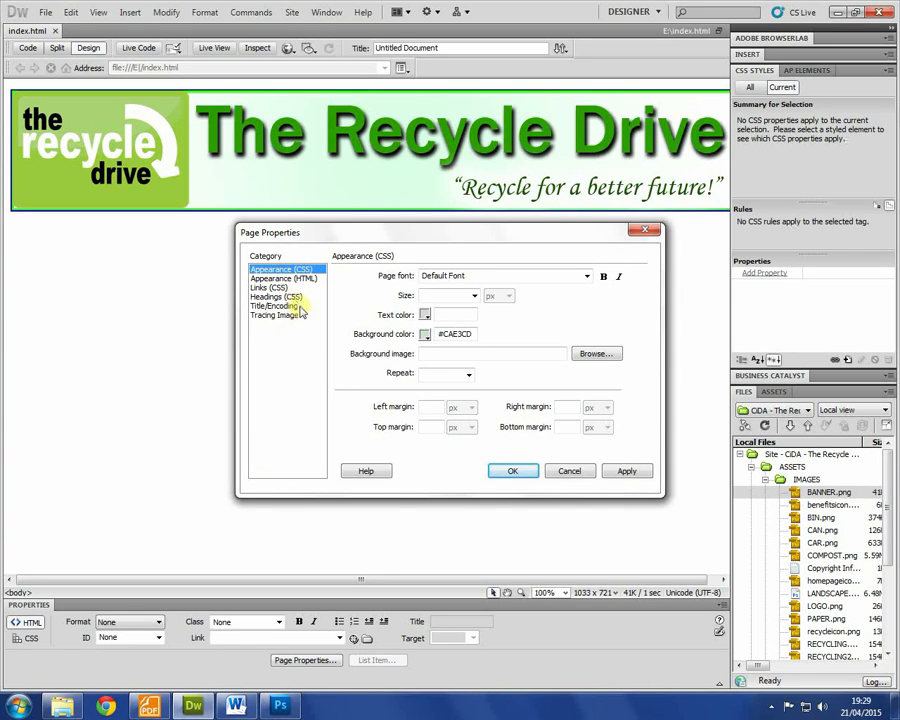
# Step: Set the page font to Palatino Linotype, size 18 px, black #000 text, and apply
pyautogui.click(588, 275)
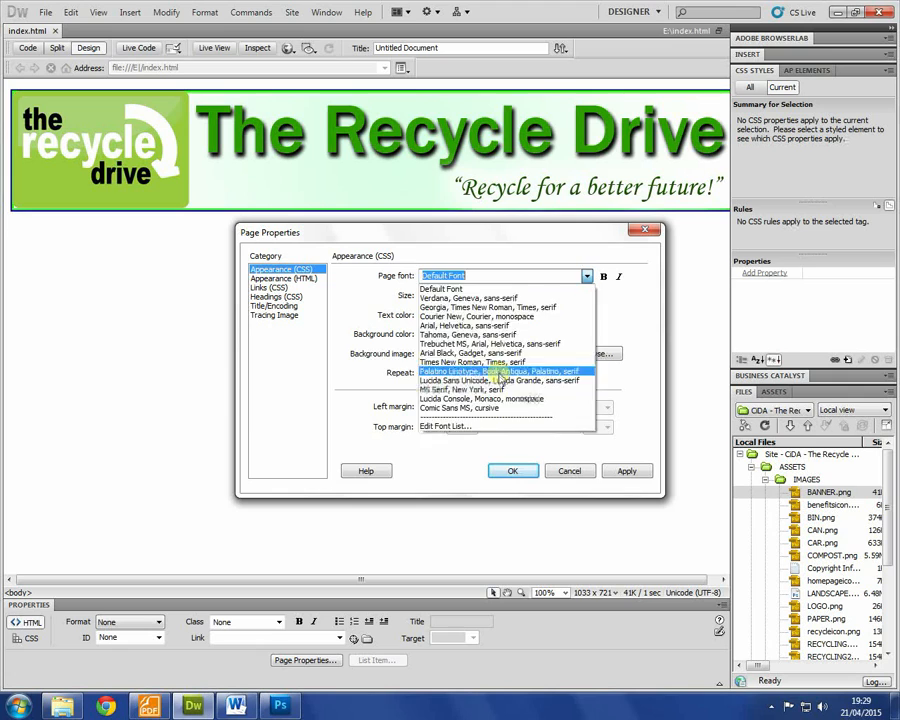
pyautogui.click(497, 372)
pyautogui.click(474, 295)
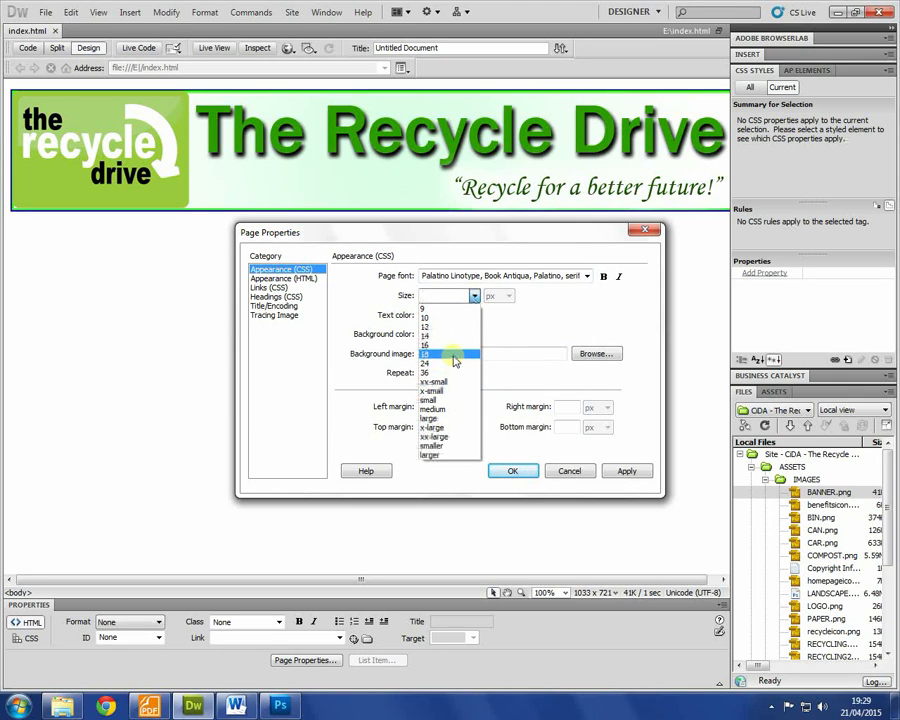
pyautogui.click(455, 355)
pyautogui.click(423, 316)
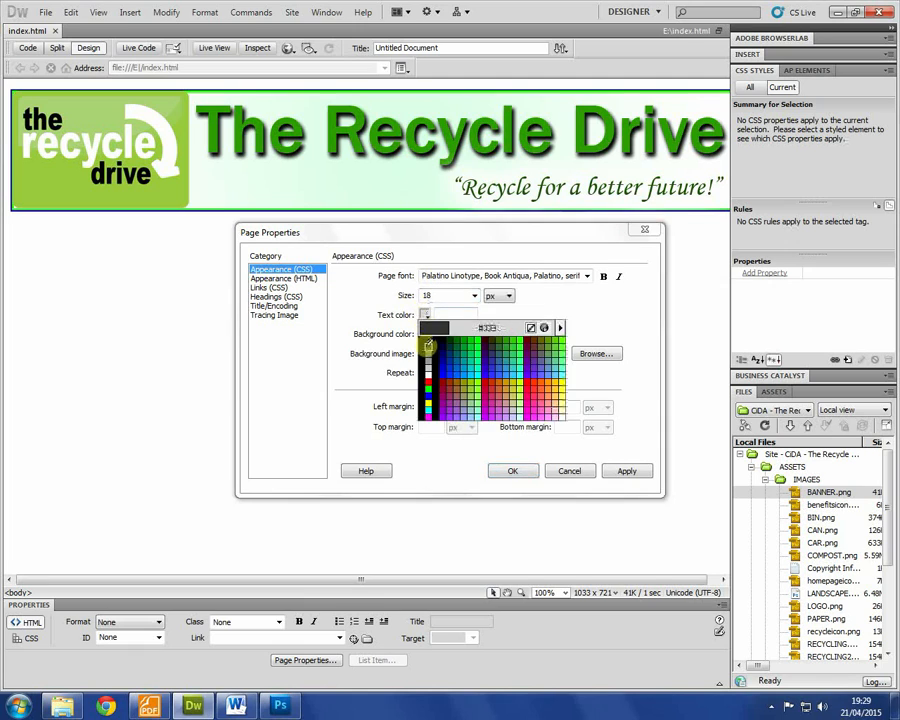
pyautogui.click(431, 339)
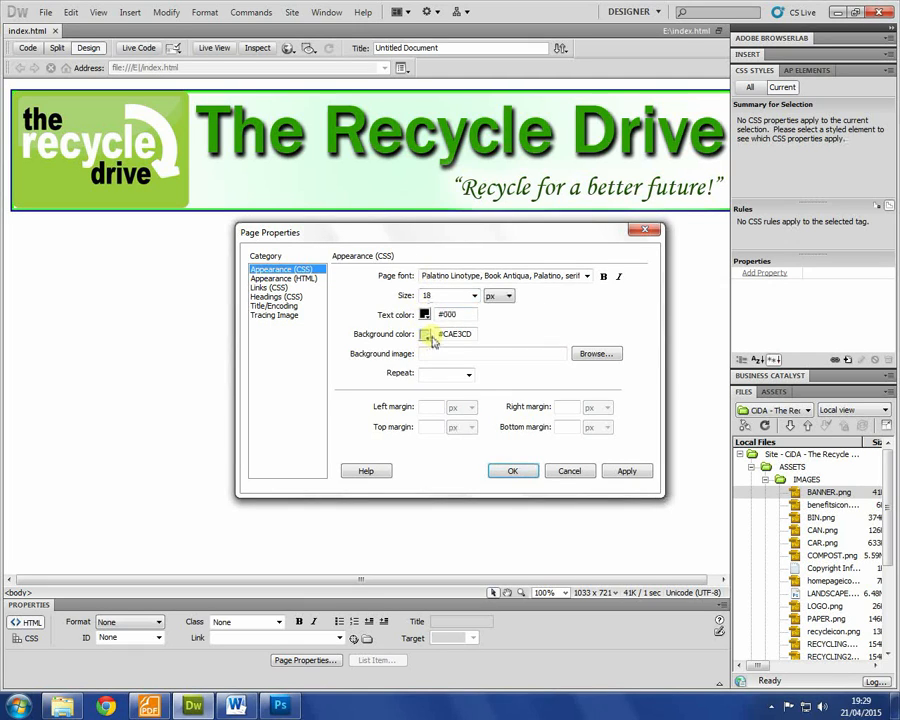
pyautogui.click(624, 470)
pyautogui.click(512, 470)
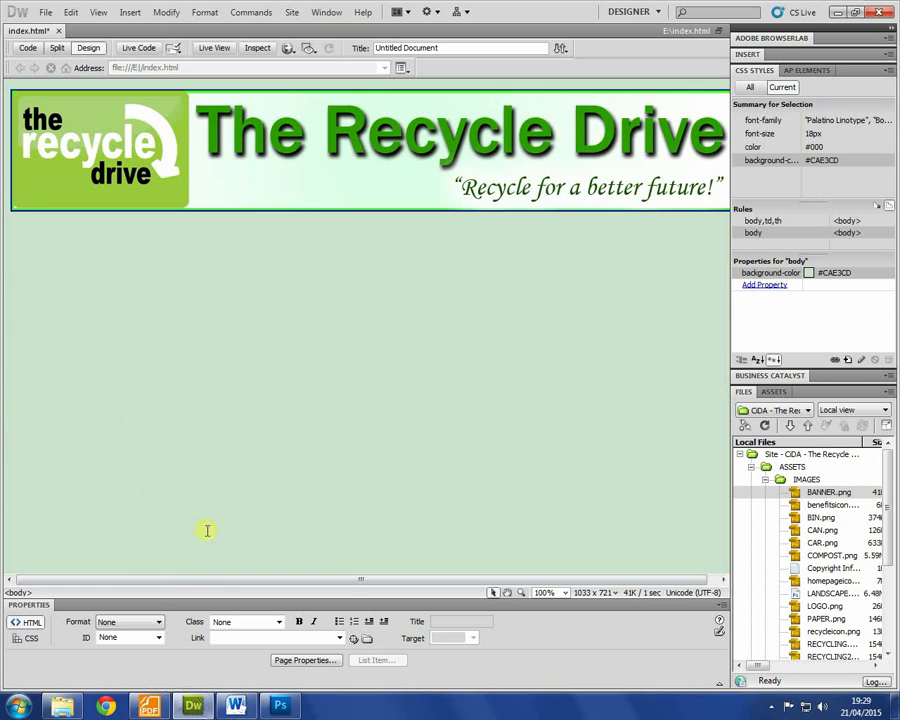
pyautogui.hotkey('alt', 'Tab')
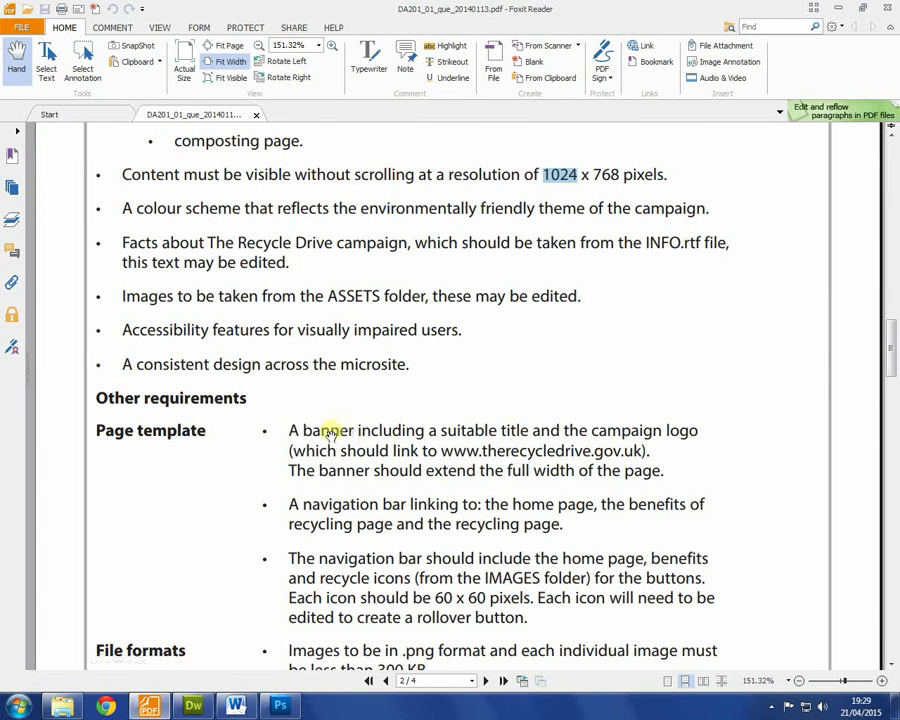
pyautogui.scroll(-1, 310, 410)
pyautogui.moveTo(287, 424); pyautogui.dragTo(408, 413)
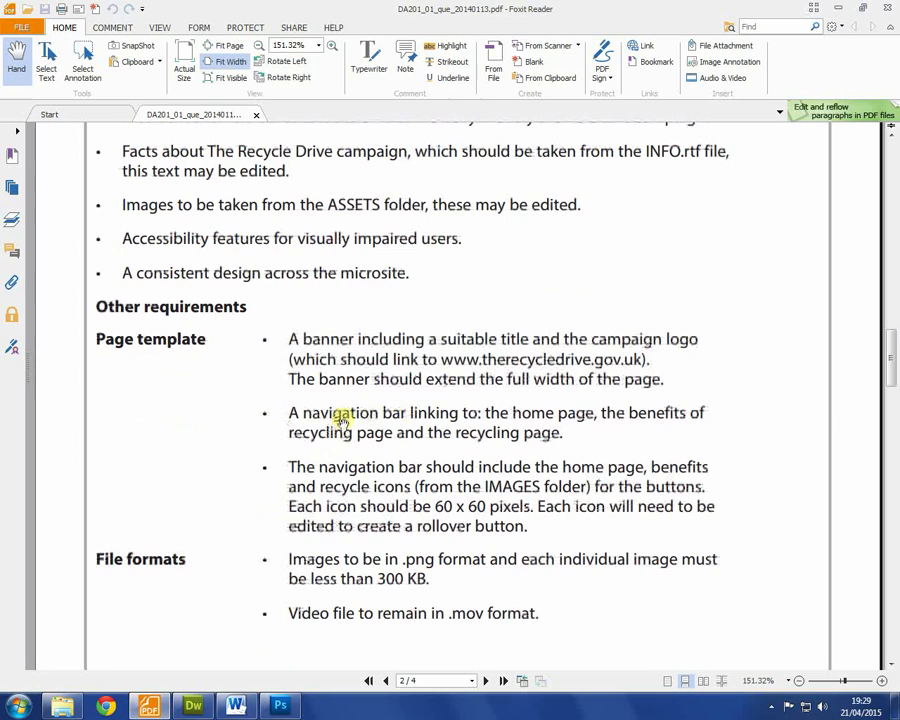
pyautogui.moveTo(290, 412); pyautogui.dragTo(588, 430)
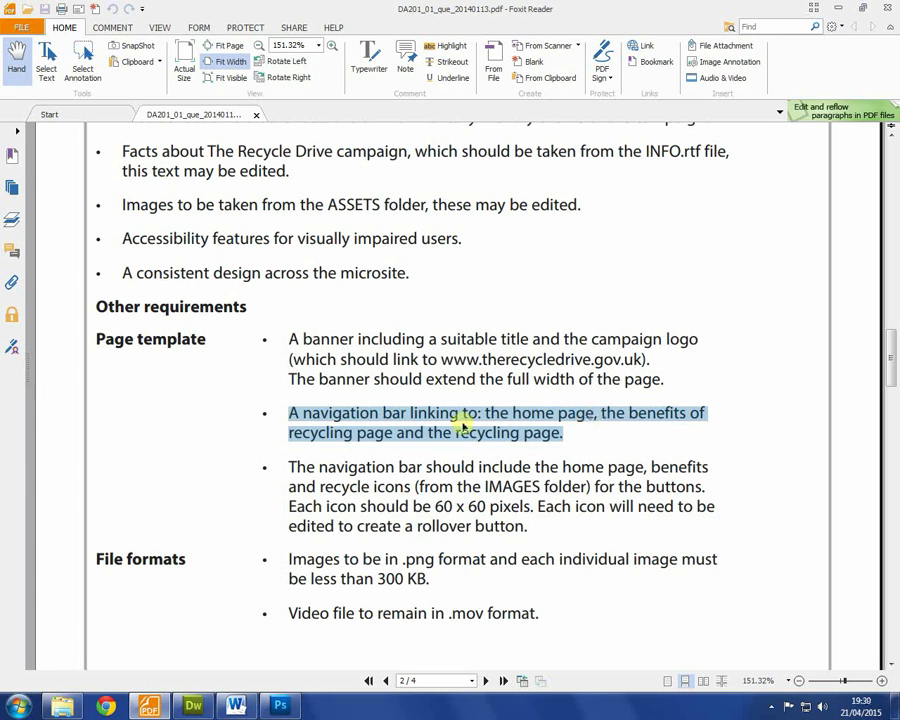
pyautogui.moveTo(287, 464); pyautogui.dragTo(350, 387)
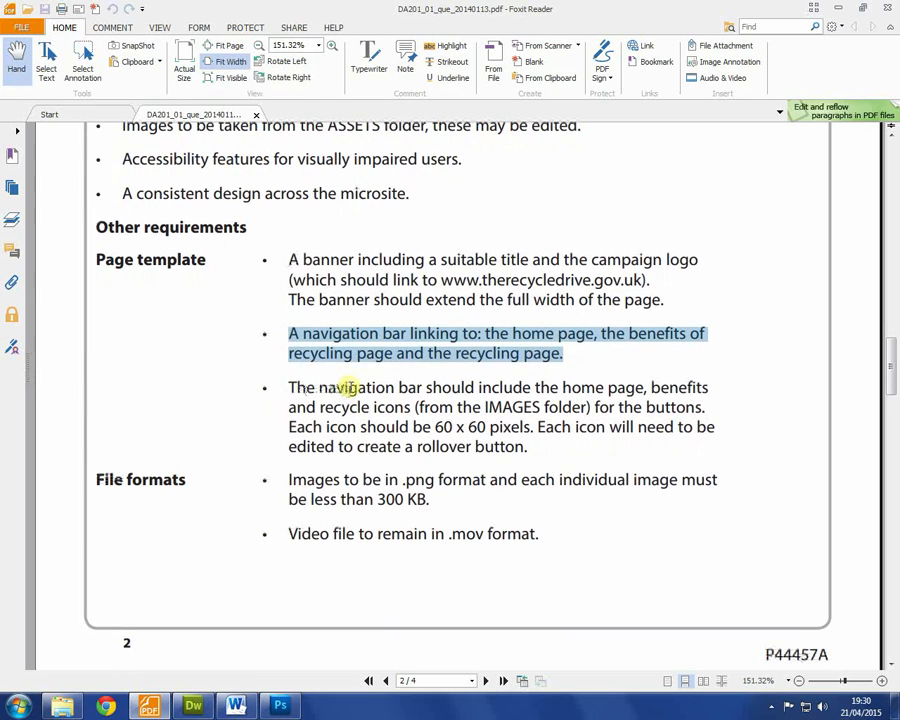
pyautogui.moveTo(289, 426); pyautogui.dragTo(526, 447)
pyautogui.click(545, 426)
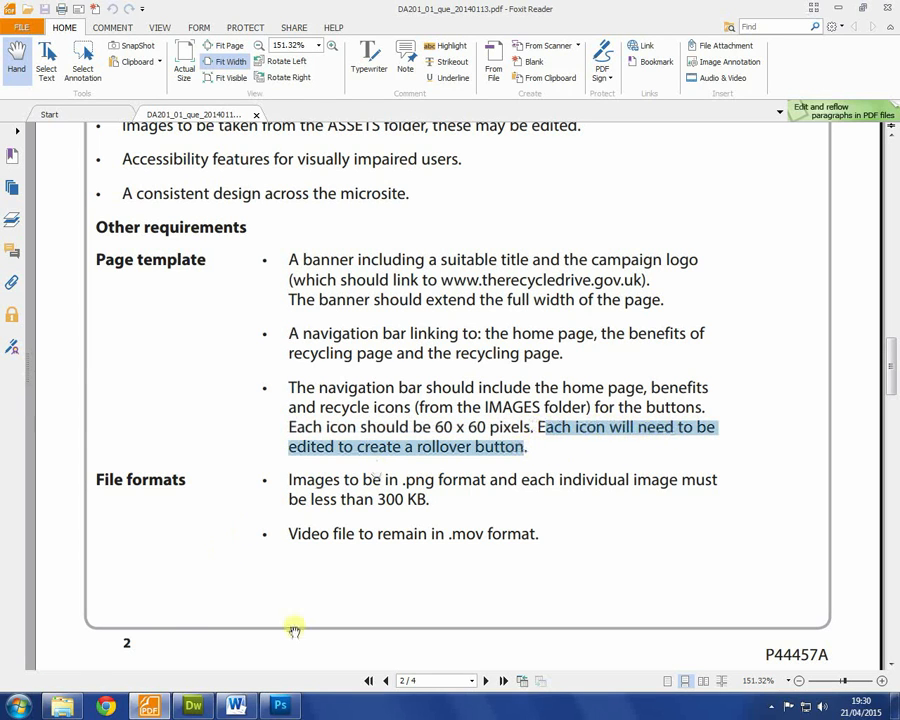
pyautogui.click(193, 706)
pyautogui.moveTo(890, 524); pyautogui.dragTo(882, 492)
# Step: Find recycleicon.png in the Files panel and open it with Photoshop
pyautogui.click(828, 505)
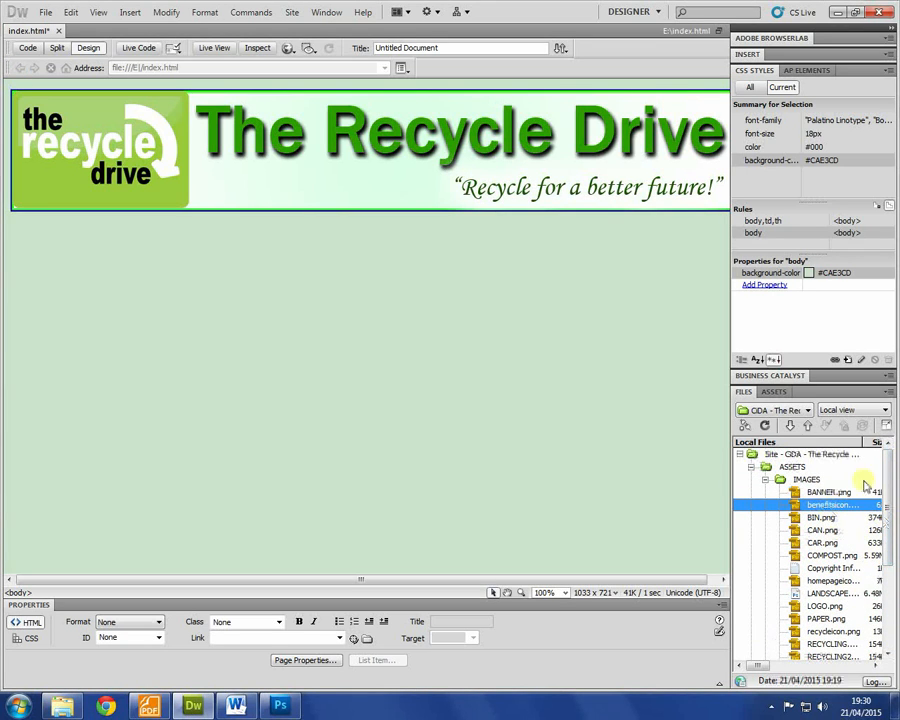
pyautogui.click(858, 442)
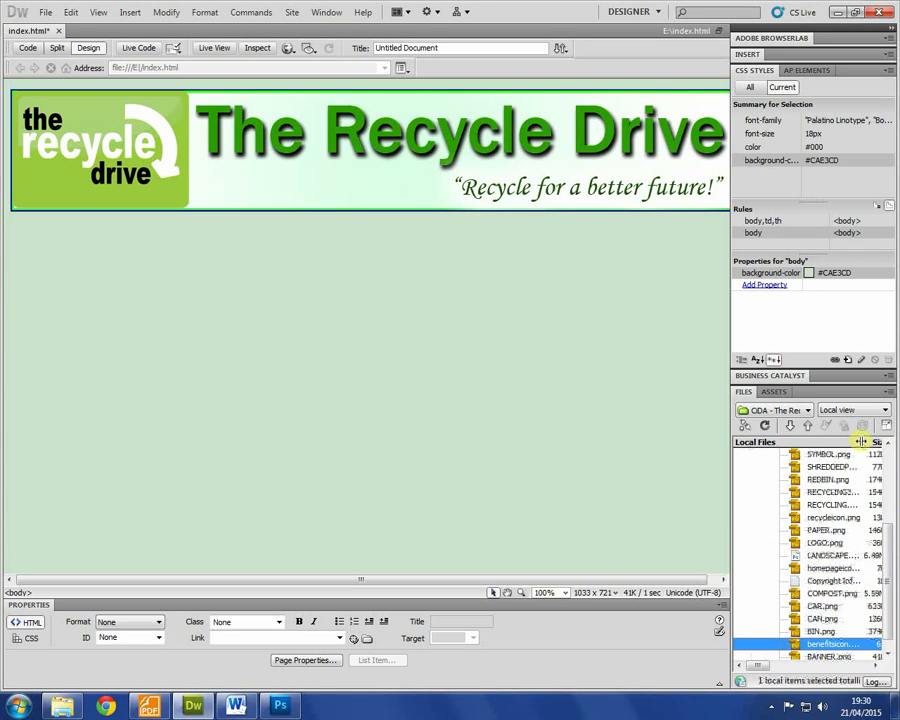
pyautogui.click(880, 555)
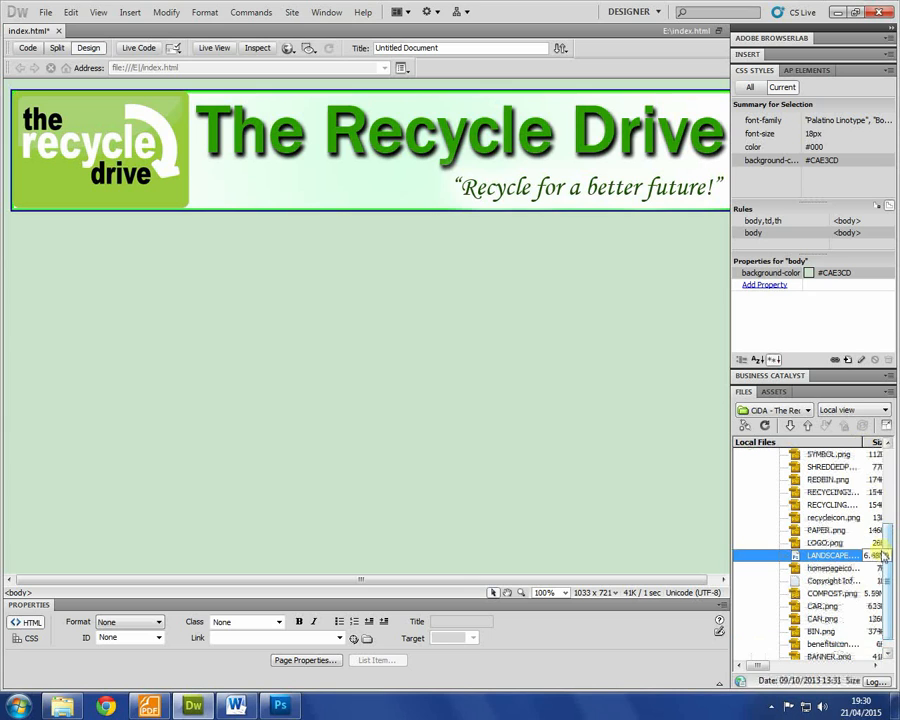
pyautogui.click(840, 518)
pyautogui.scroll(2, 840, 525)
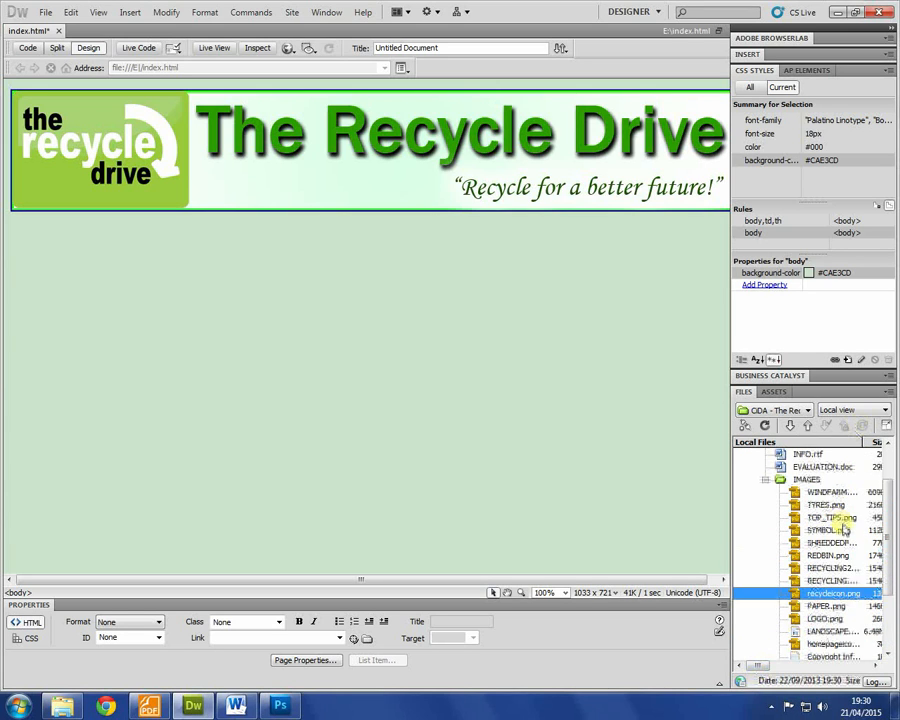
pyautogui.scroll(-2, 845, 545)
pyautogui.click(846, 556)
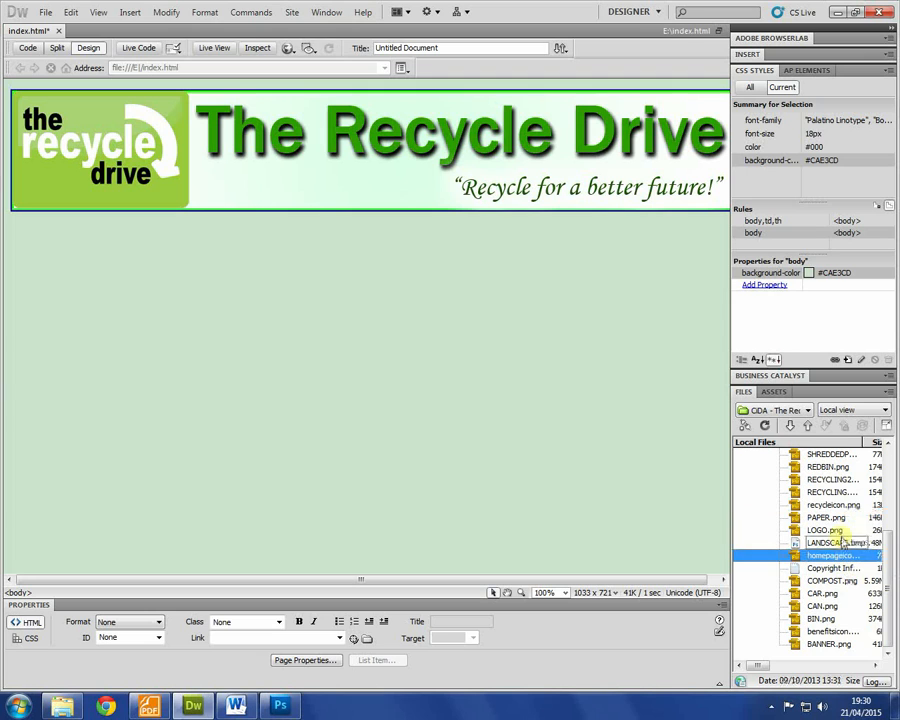
pyautogui.rightClick(840, 506)
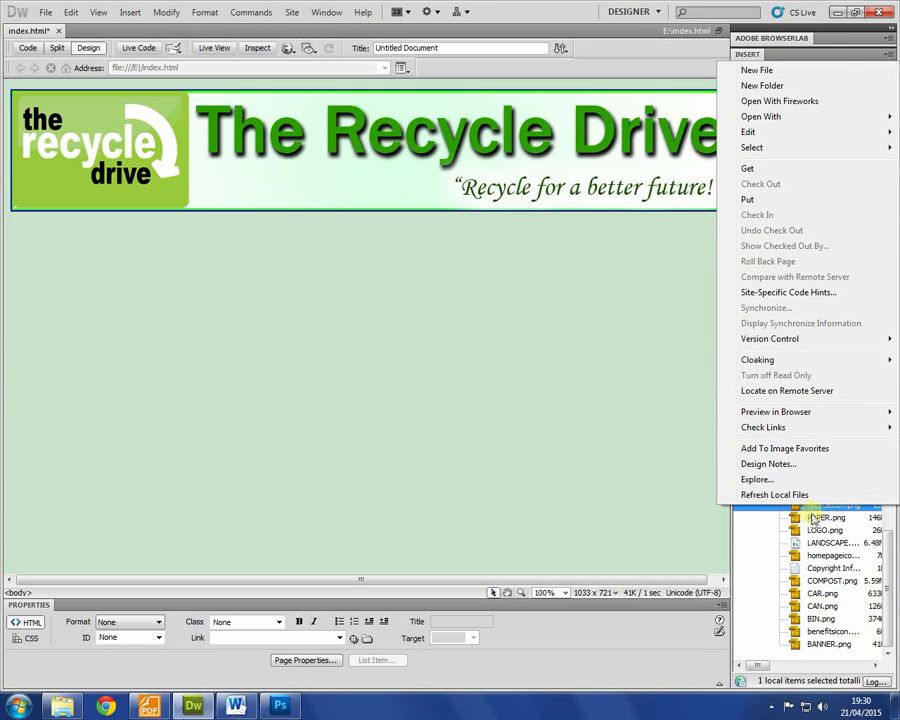
pyautogui.click(820, 529)
pyautogui.rightClick(816, 507)
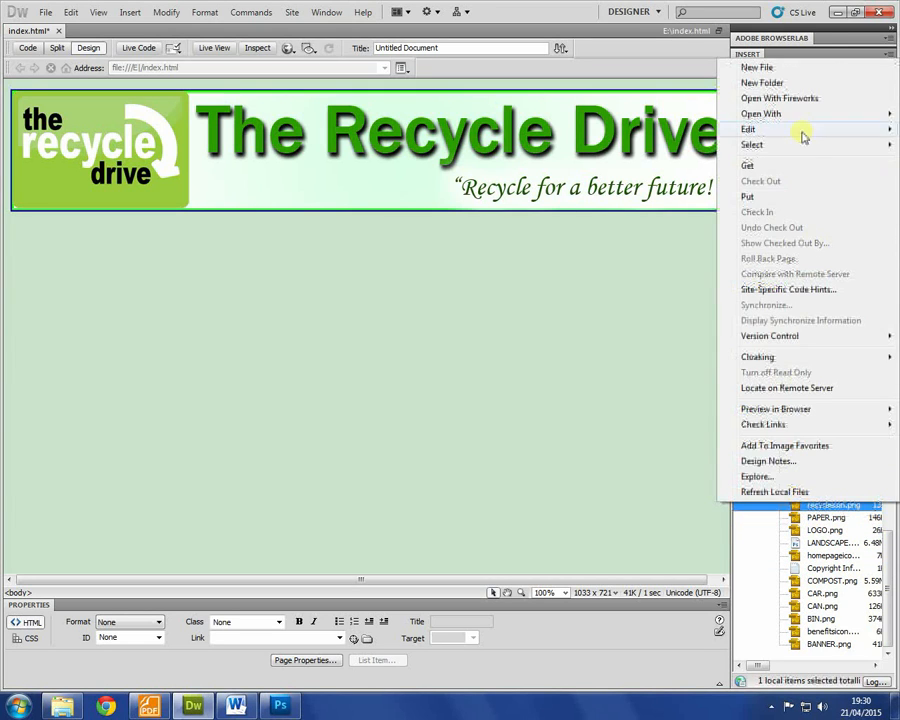
pyautogui.moveTo(782, 116)
pyautogui.click(680, 132)
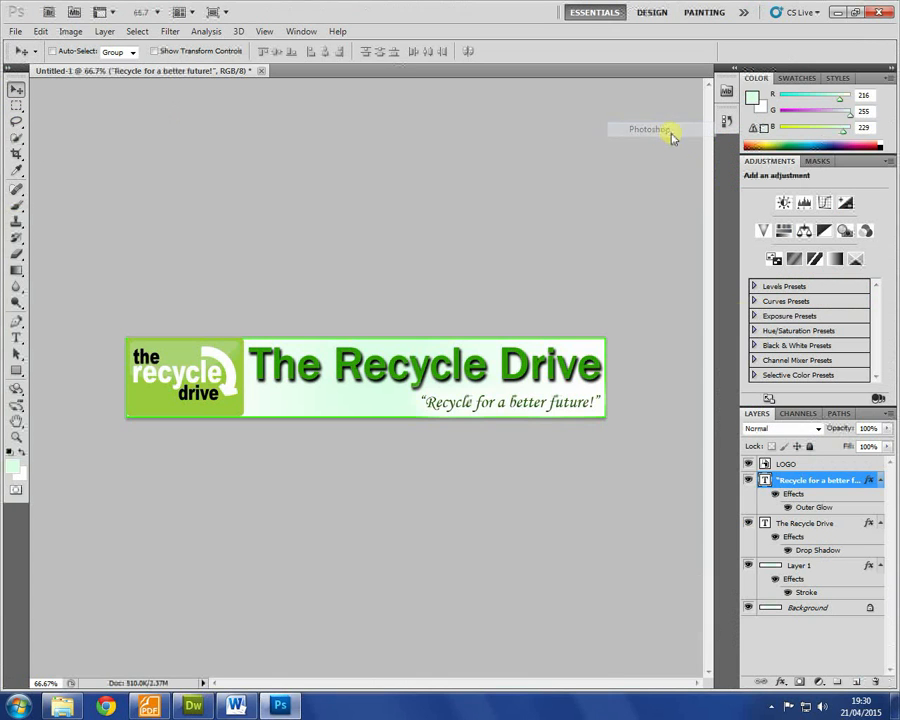
# Step: Open homepageicon.png and benefitsicon.png with Photoshop as well
pyautogui.hotkey('alt', 'Tab')
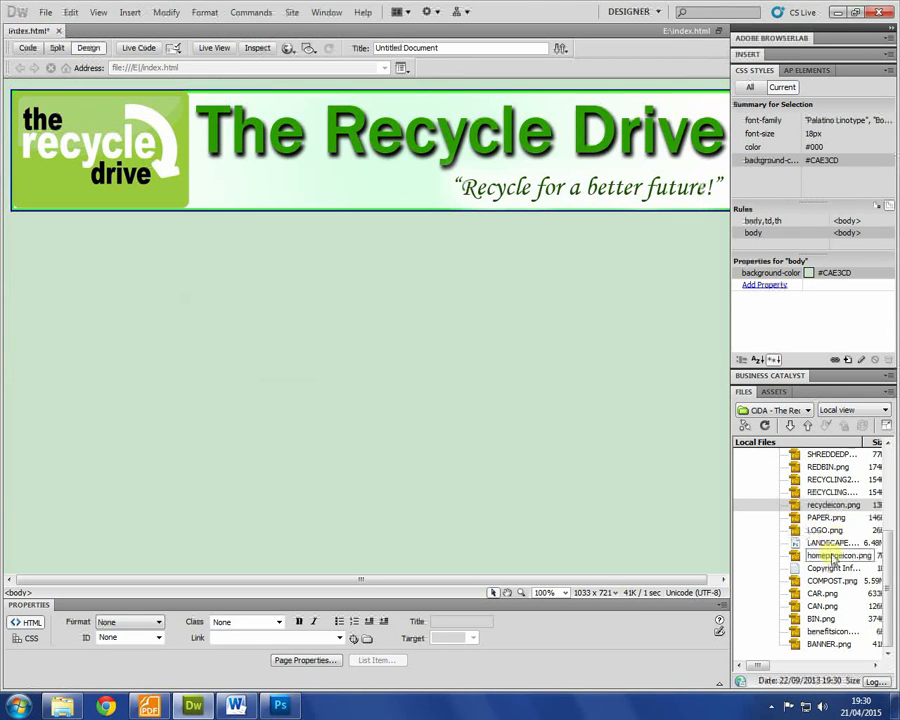
pyautogui.rightClick(830, 557)
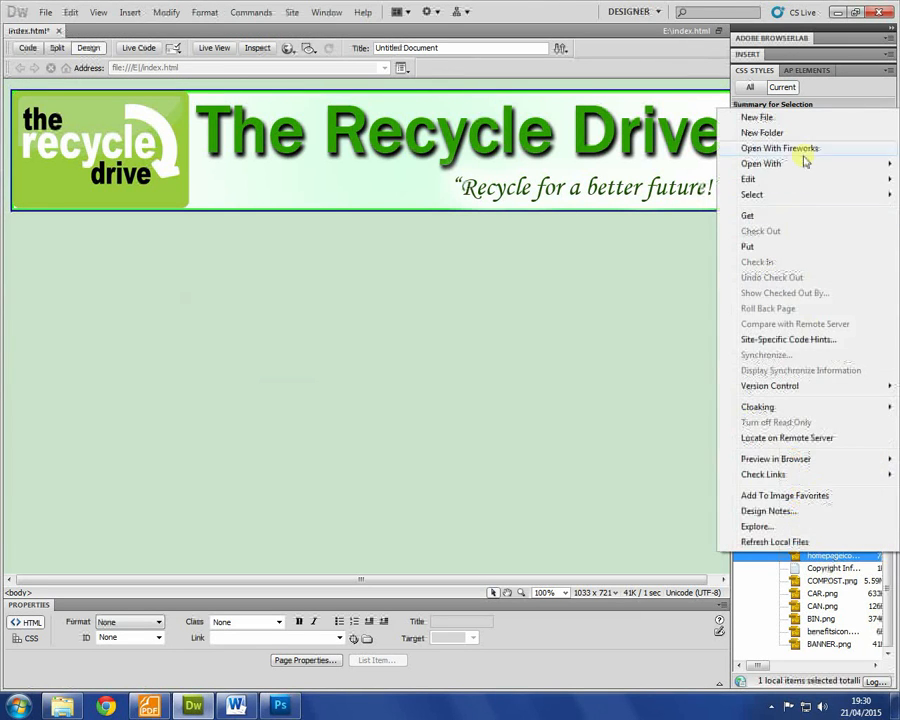
pyautogui.moveTo(802, 166)
pyautogui.click(649, 179)
pyautogui.hotkey('alt', 'Tab')
pyautogui.rightClick(835, 631)
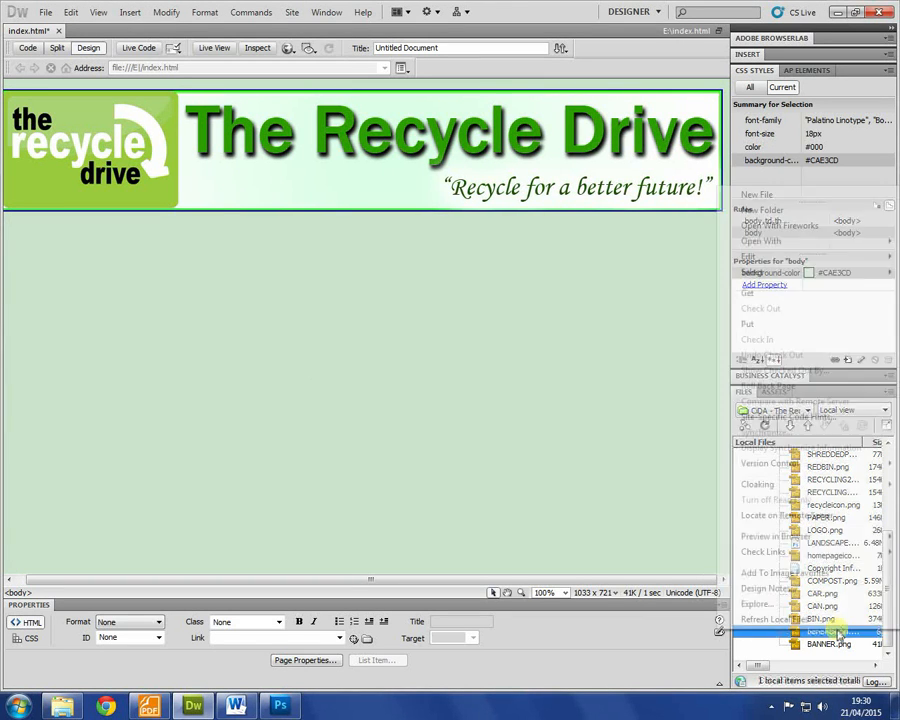
pyautogui.moveTo(851, 242)
pyautogui.click(668, 256)
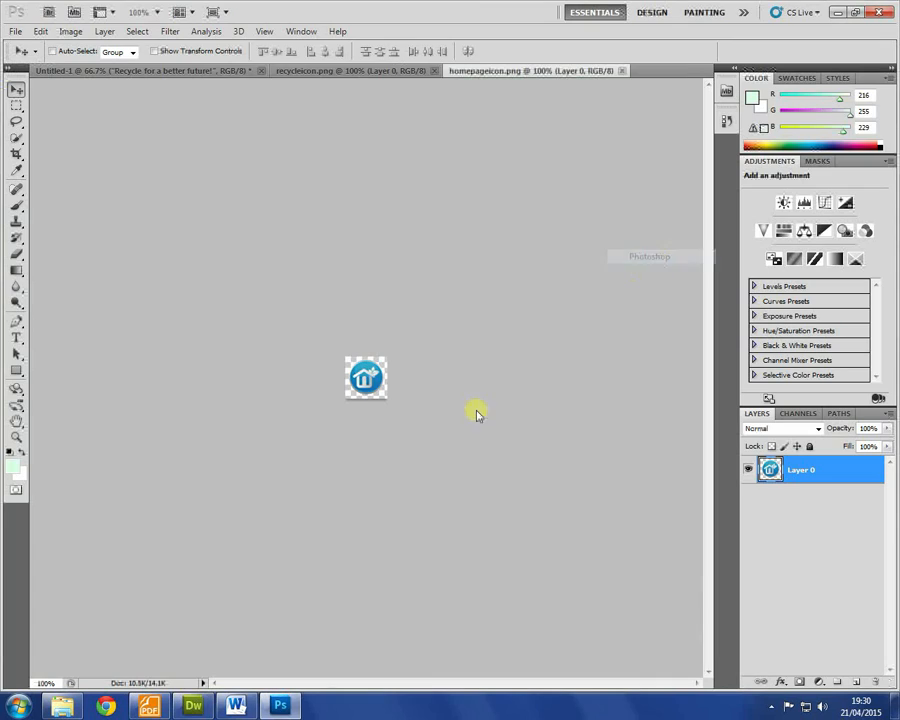
# Step: Compare the three open icon documents and review the rollover-button requirement in the brief
pyautogui.click(401, 71)
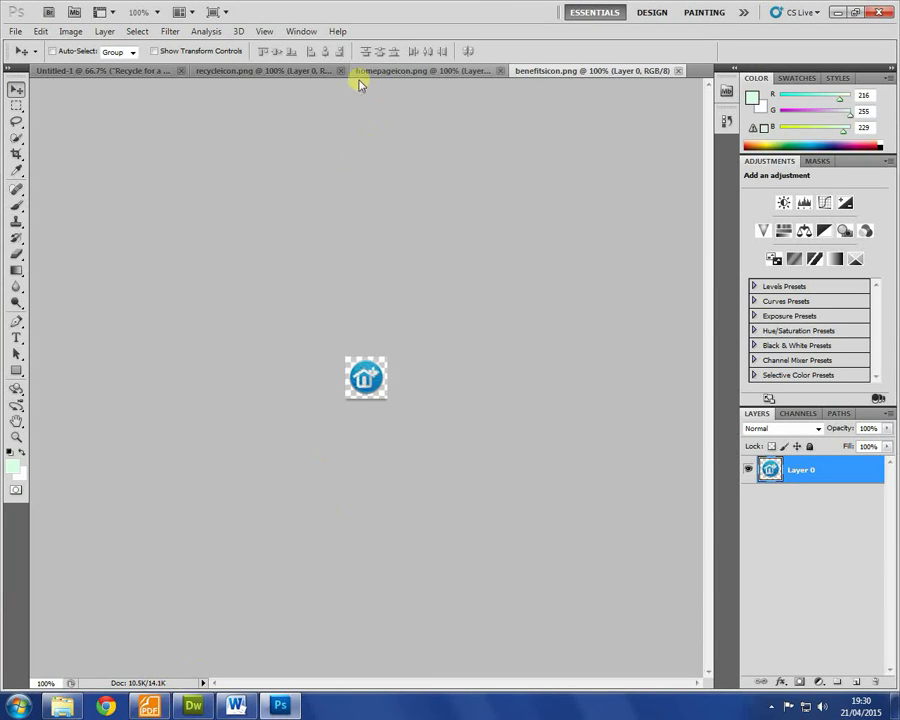
pyautogui.click(265, 72)
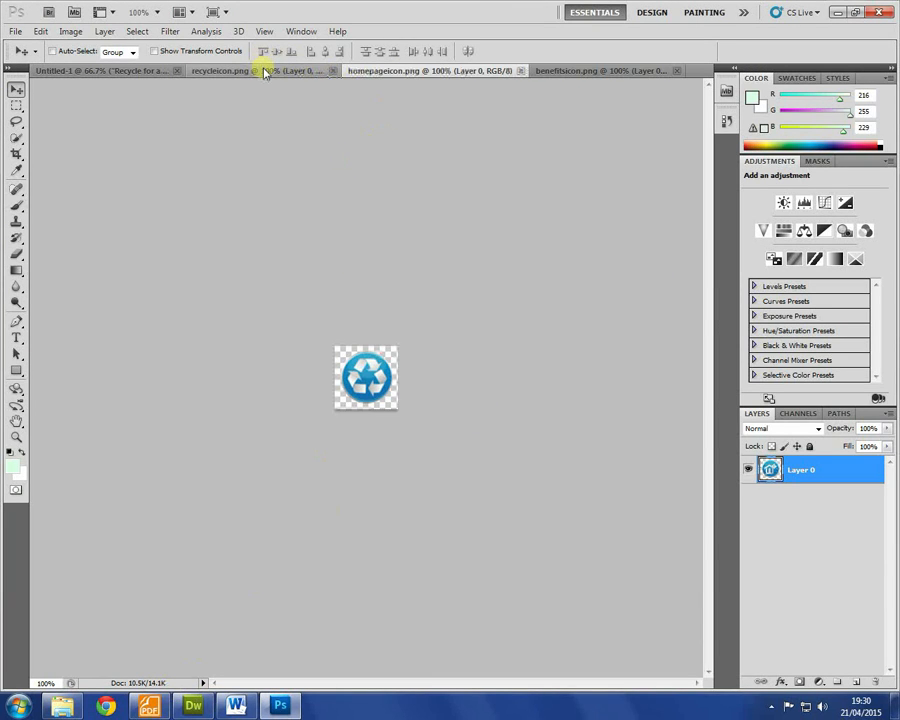
pyautogui.click(432, 72)
pyautogui.click(577, 71)
pyautogui.click(148, 706)
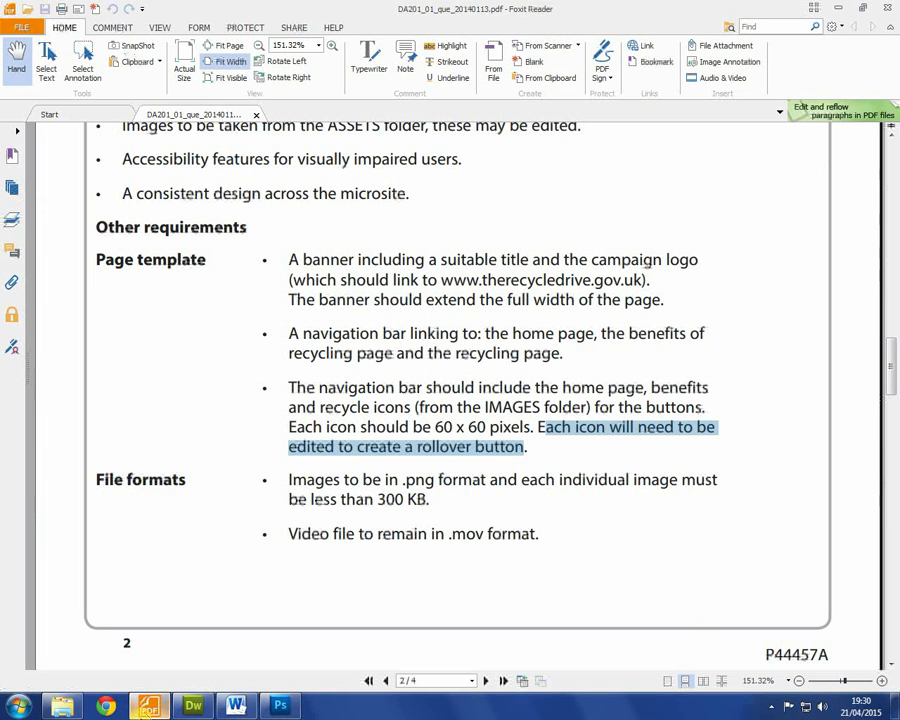
pyautogui.click(425, 408)
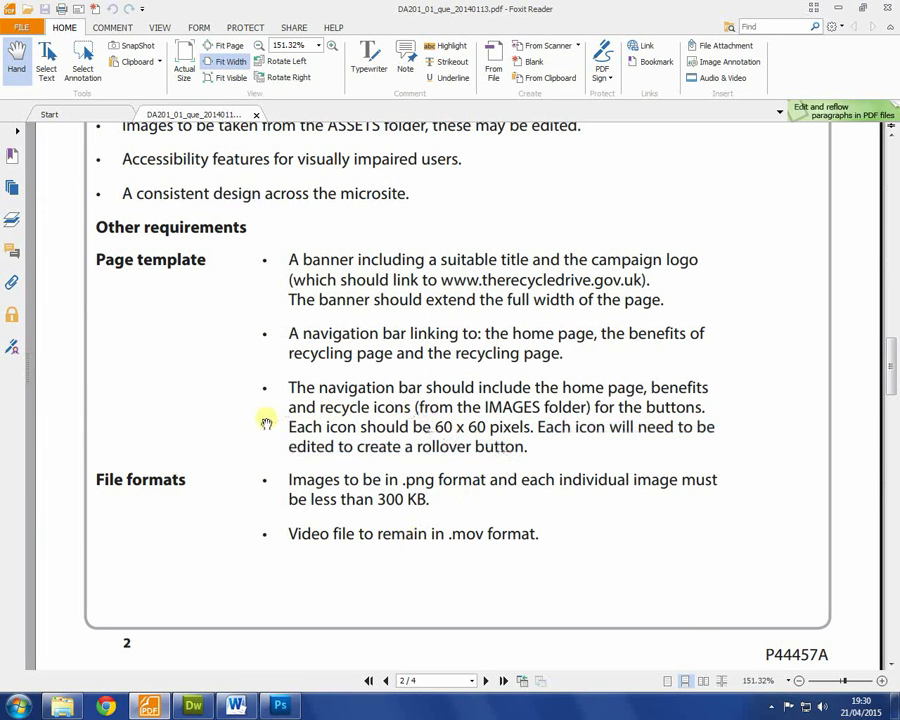
pyautogui.click(280, 706)
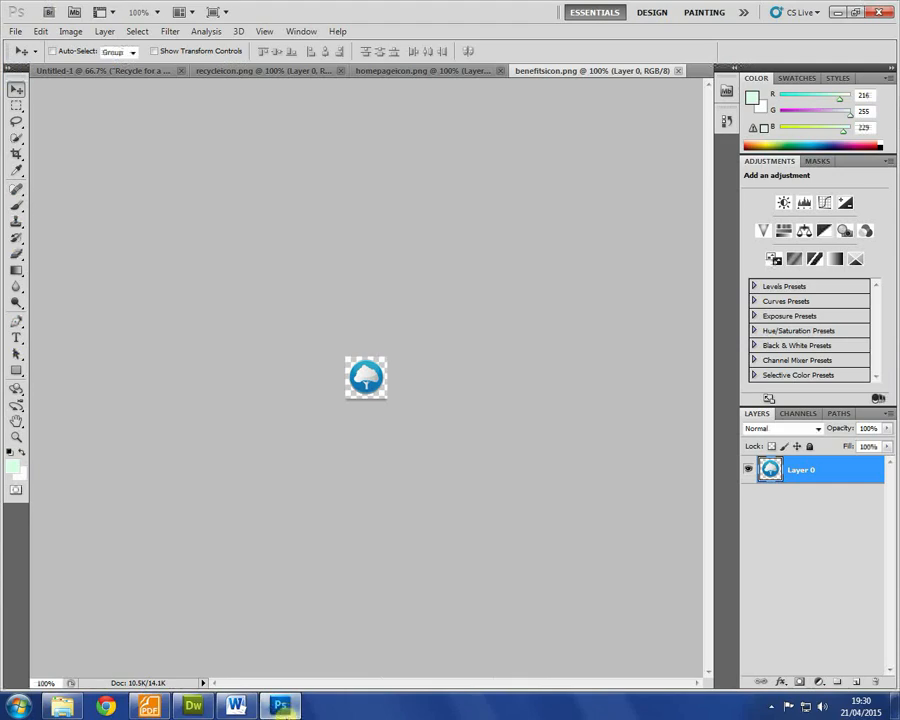
# Step: Confirm in Image Size that the benefits and home page icons are already 60×60
pyautogui.click(70, 32)
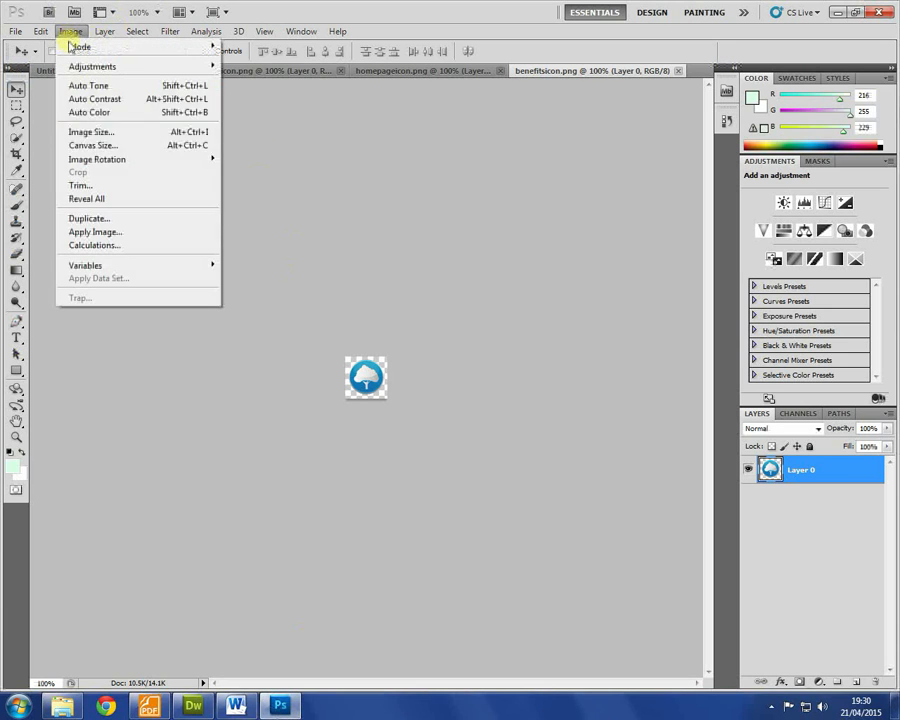
pyautogui.click(98, 132)
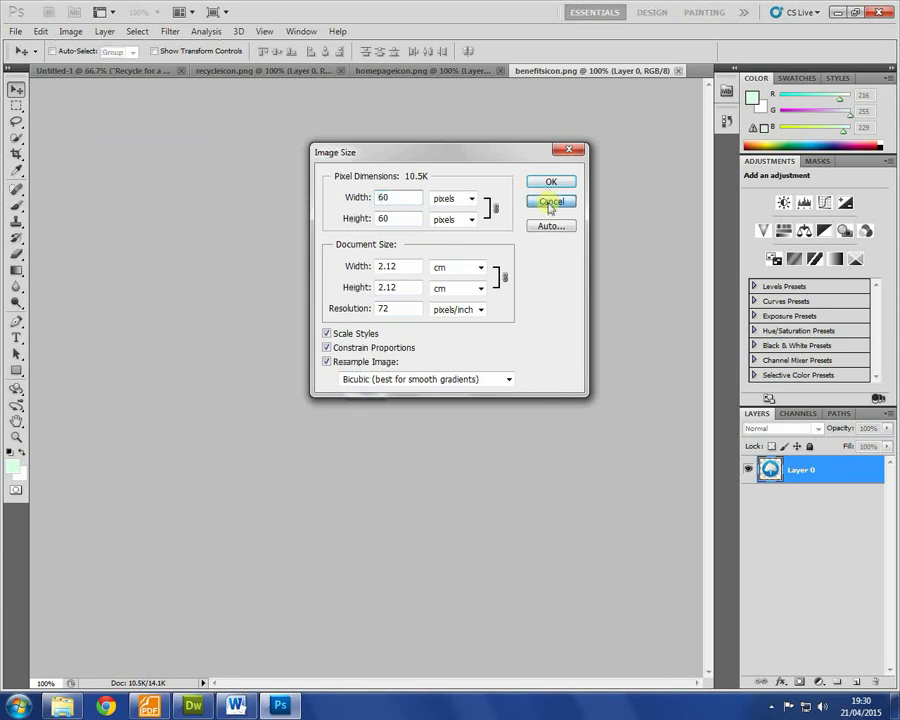
pyautogui.click(550, 202)
pyautogui.click(428, 70)
pyautogui.click(70, 31)
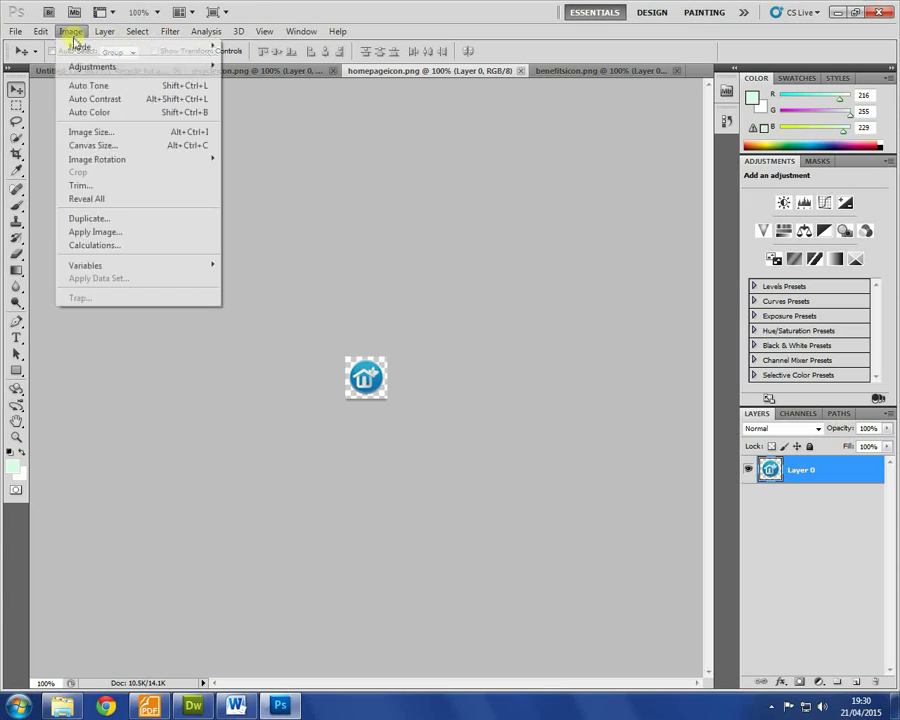
pyautogui.click(100, 131)
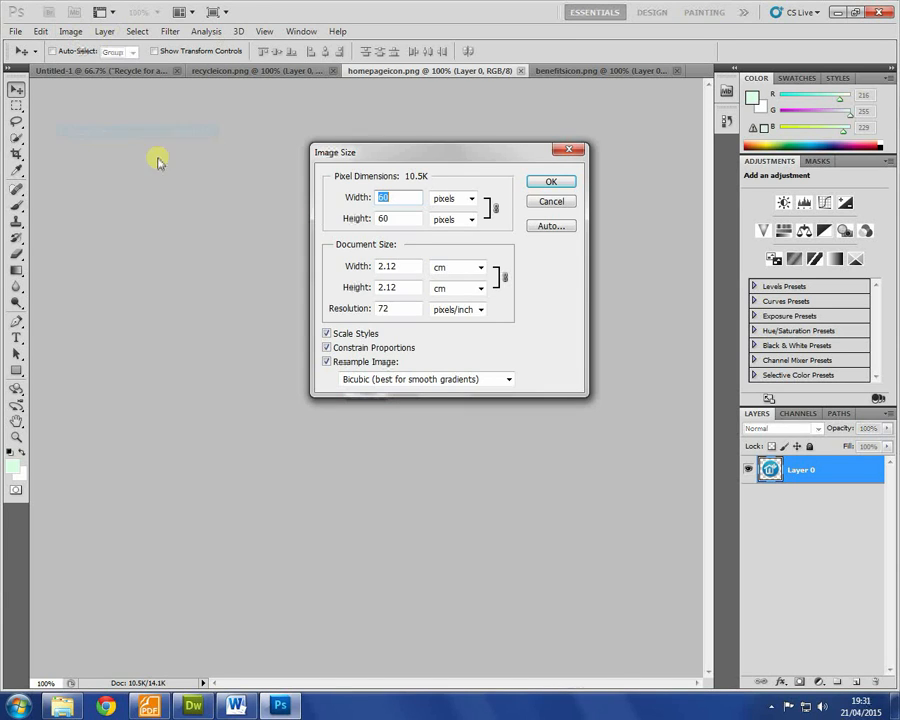
pyautogui.click(553, 202)
# Step: Resize recycleicon.png from 90 to 60 pixels square and save it
pyautogui.click(234, 72)
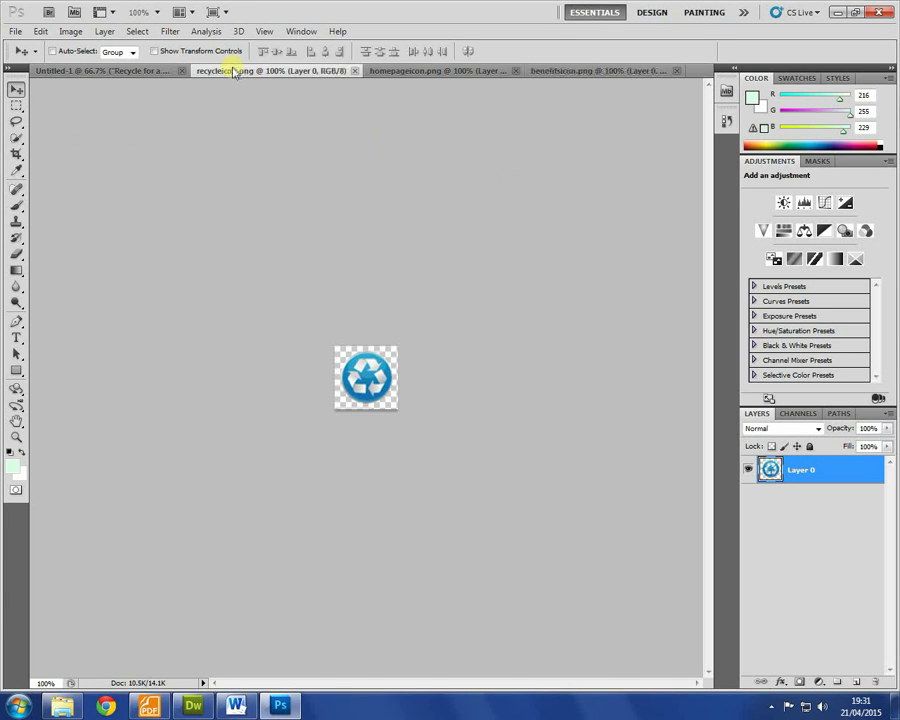
pyautogui.click(70, 31)
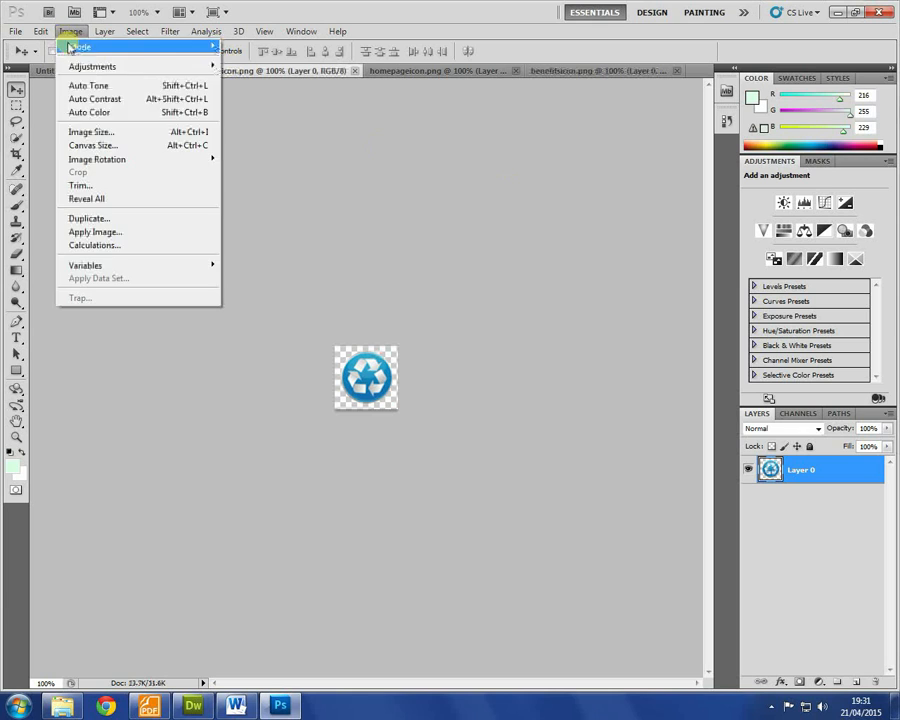
pyautogui.click(100, 131)
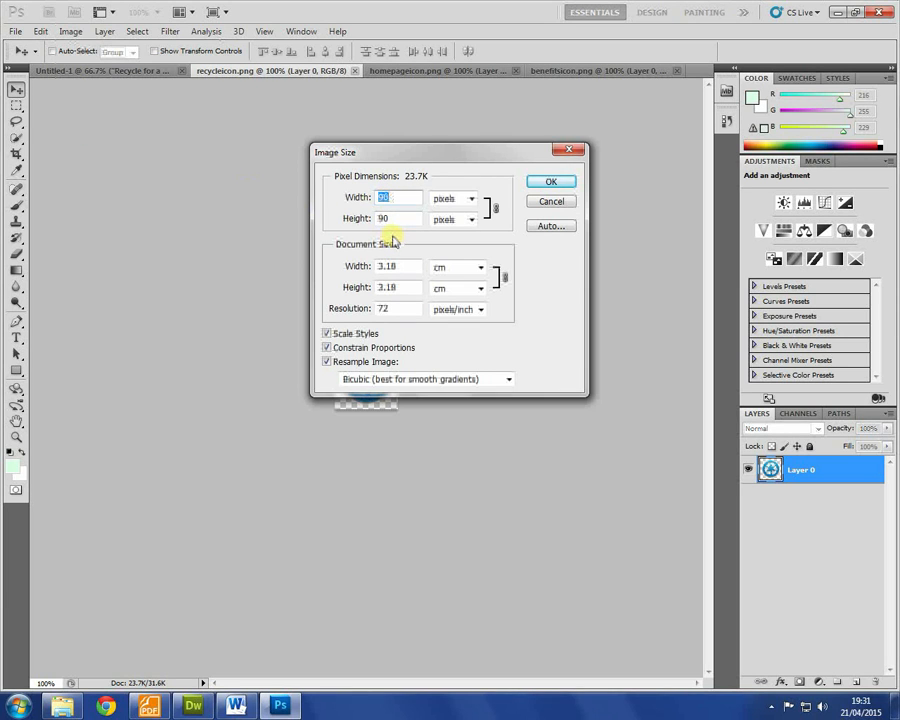
pyautogui.write('60')
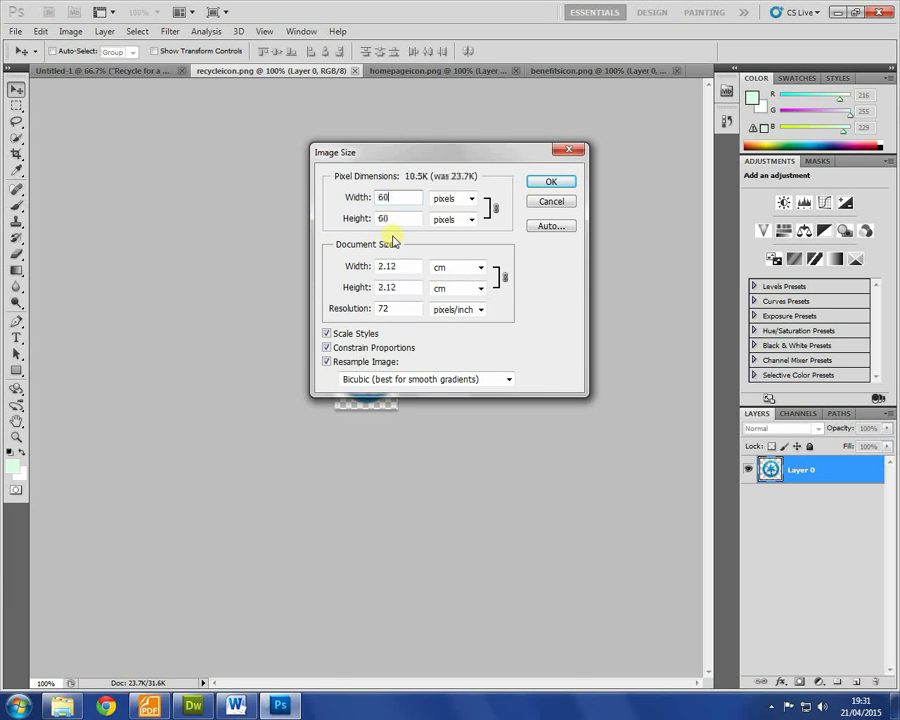
pyautogui.click(552, 184)
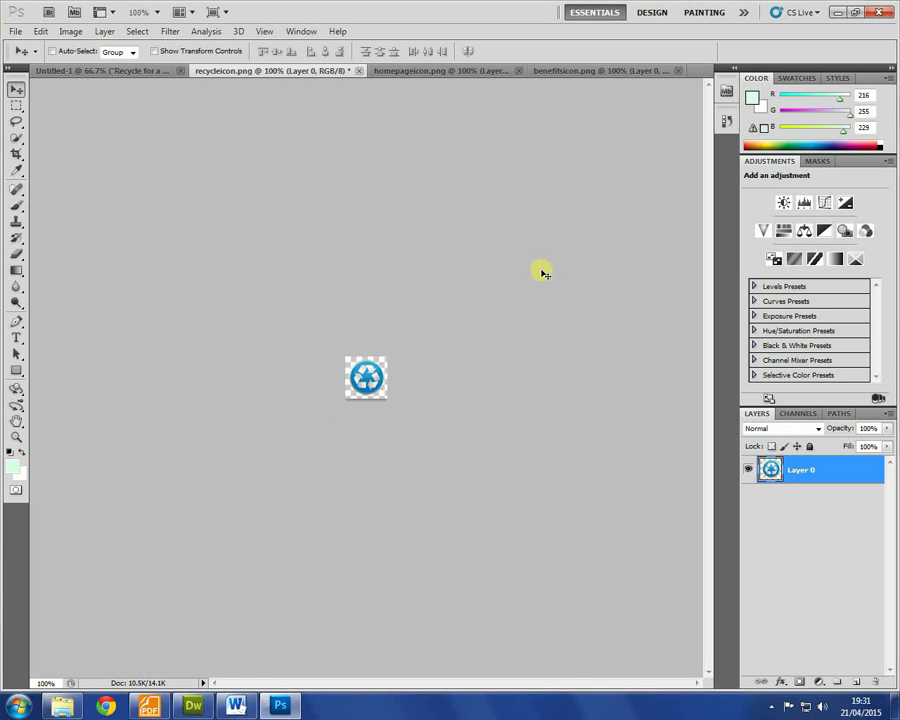
pyautogui.hotkey('ctrl', 's')
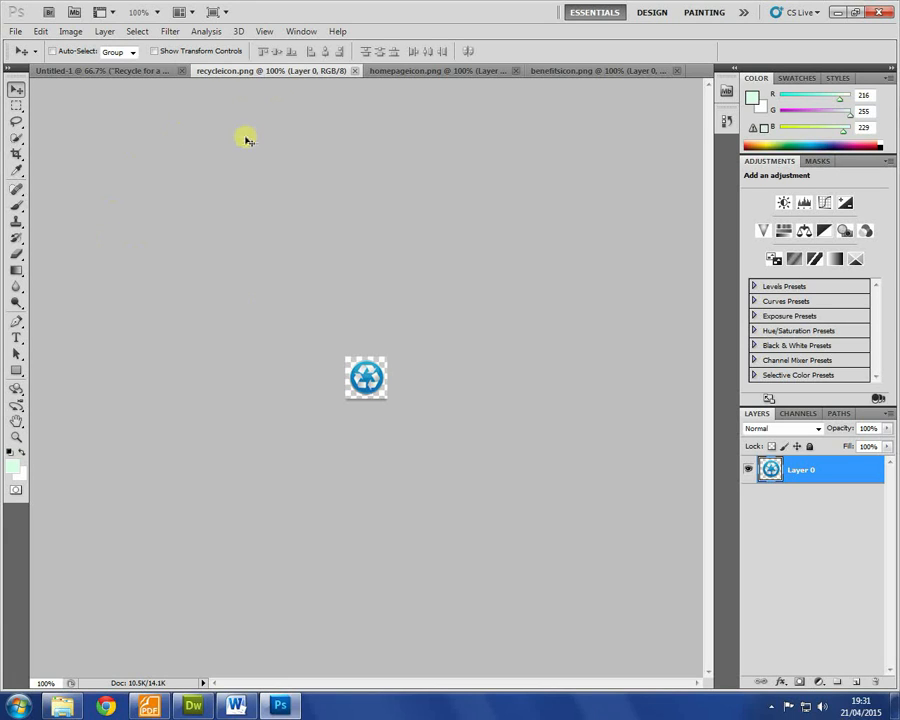
# Step: Choose the Paint Bucket tool and set the foreground colour to pure bright green
pyautogui.moveTo(16, 270)
pyautogui.mouseDown()
pyautogui.moveTo(33, 285)
pyautogui.moveTo(62, 283)
pyautogui.mouseUp()
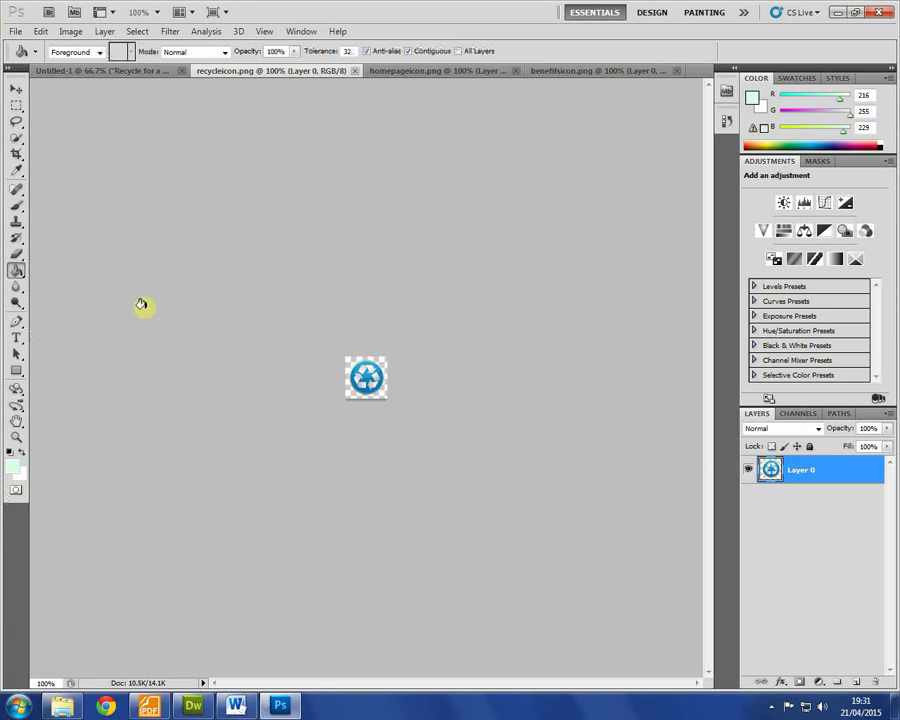
pyautogui.click(12, 466)
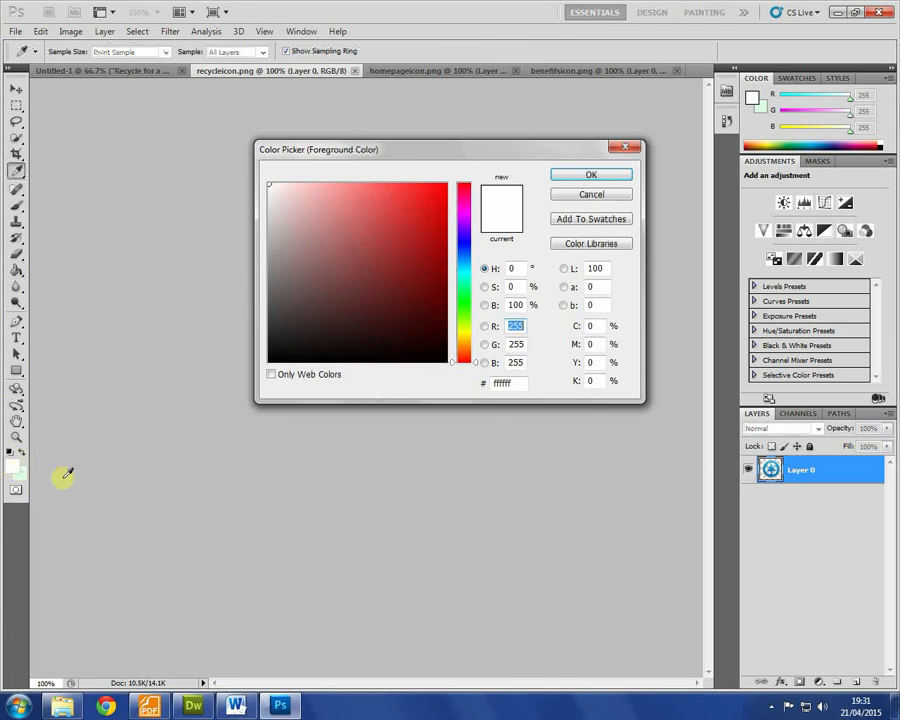
pyautogui.click(464, 313)
pyautogui.moveTo(464, 313); pyautogui.dragTo(466, 300)
pyautogui.moveTo(425, 226); pyautogui.dragTo(526, 153)
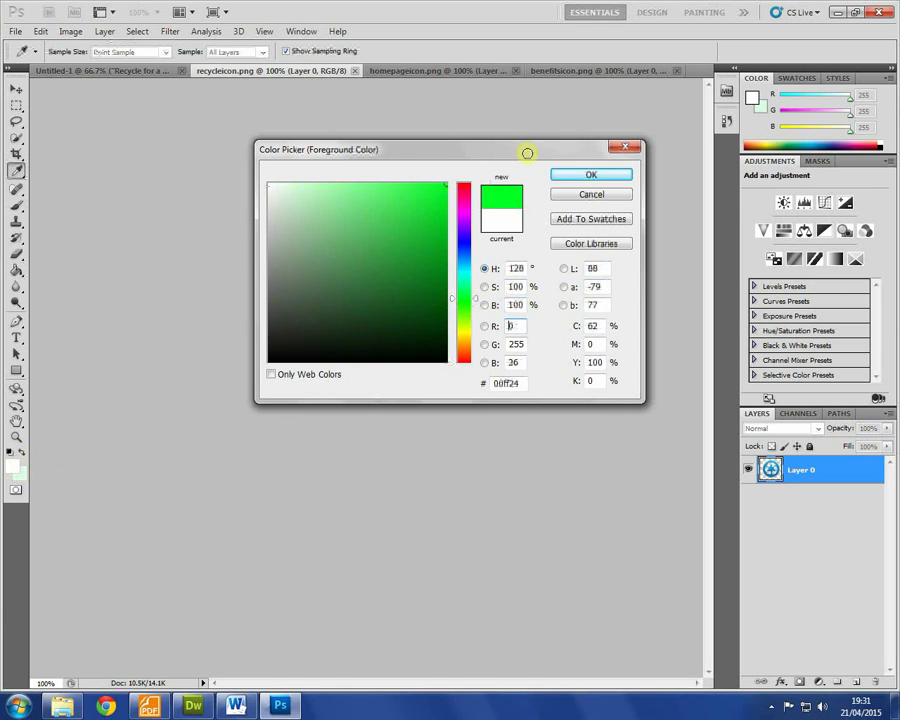
pyautogui.click(580, 177)
# Step: Fill the transparent backgrounds of the recycle, house and tree icons with green
pyautogui.click(350, 360)
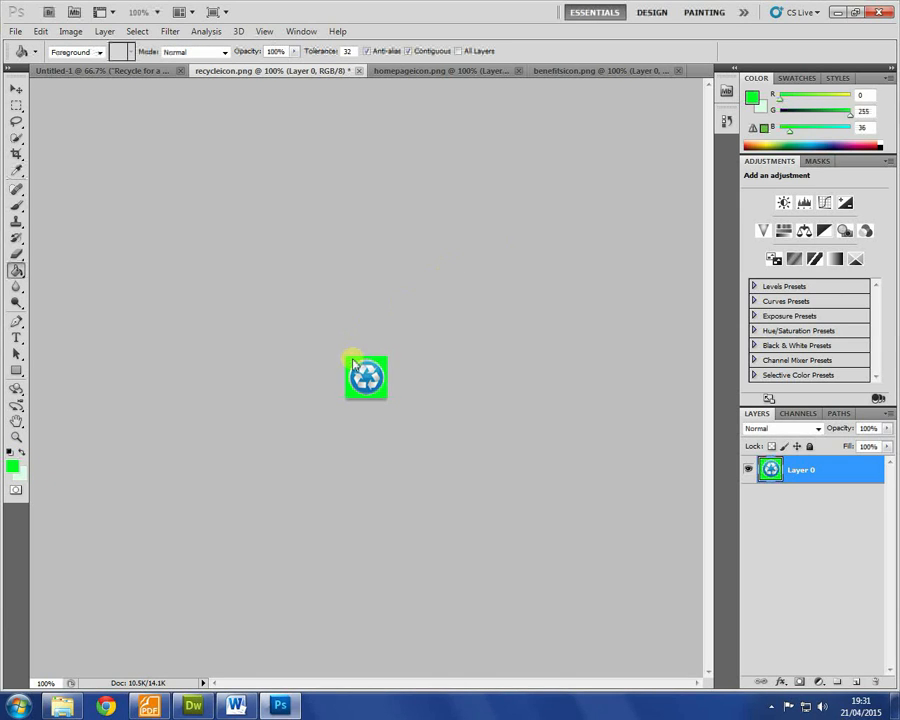
pyautogui.click(408, 70)
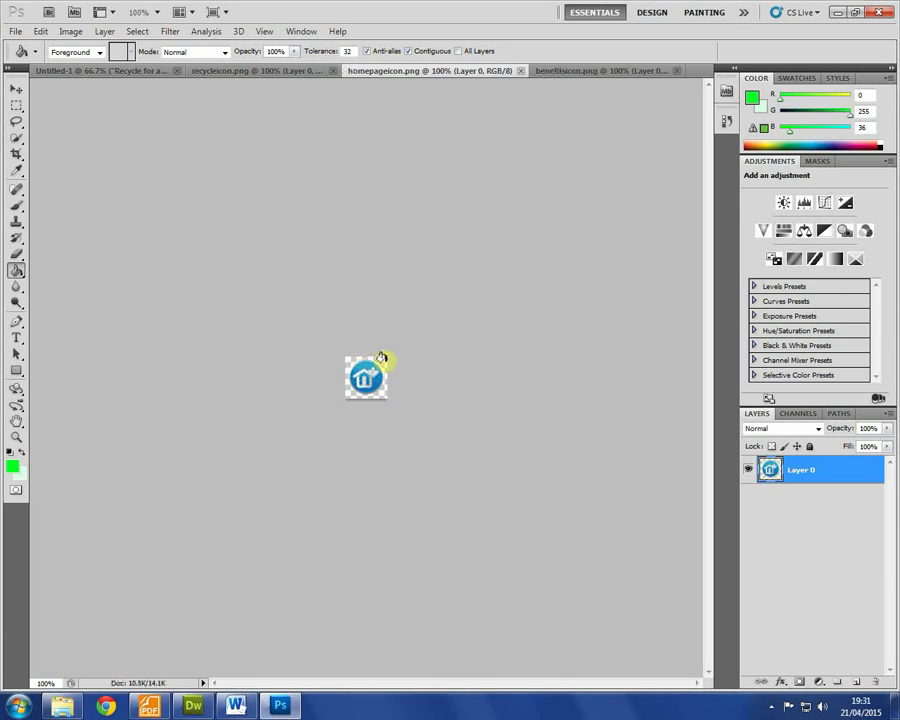
pyautogui.click(382, 359)
pyautogui.click(577, 71)
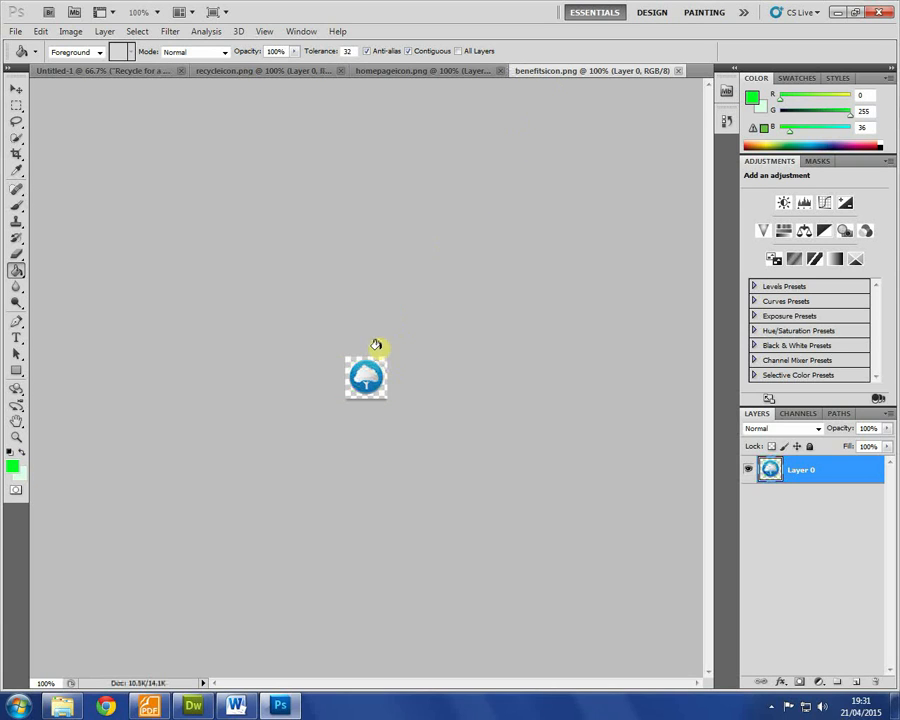
pyautogui.click(383, 365)
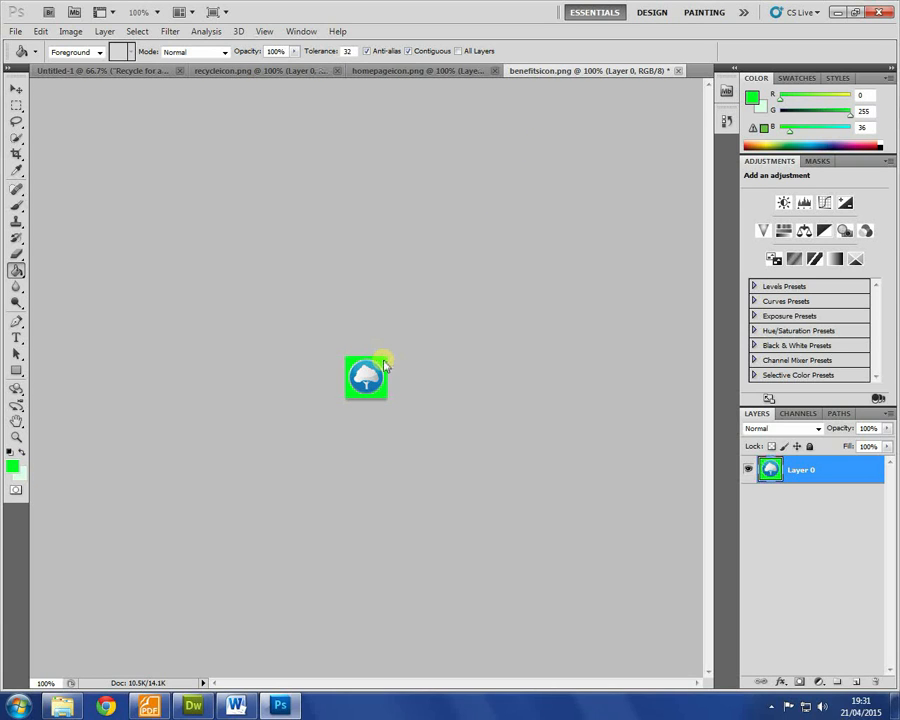
pyautogui.click(408, 73)
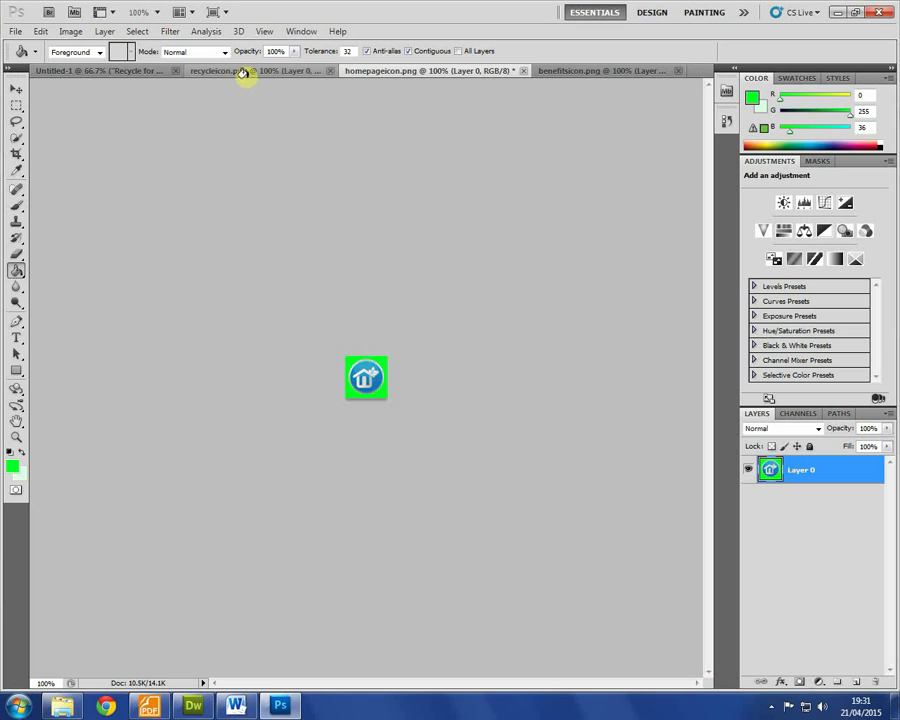
pyautogui.click(247, 76)
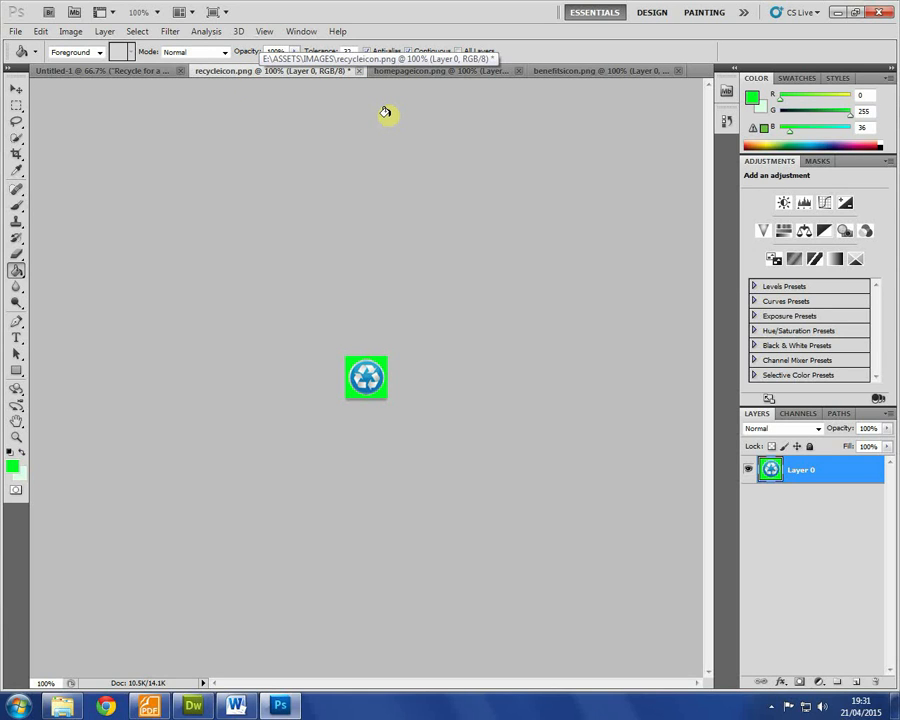
# Step: Save the recycle icon for web as recycleiconHOVER.png in IMAGES
pyautogui.click(16, 33)
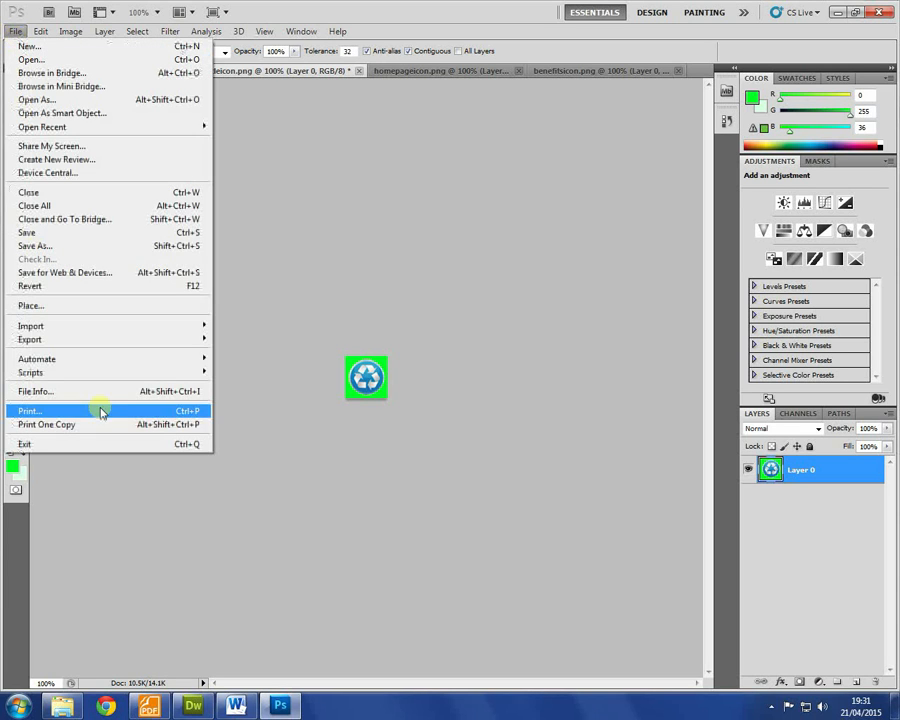
pyautogui.click(87, 279)
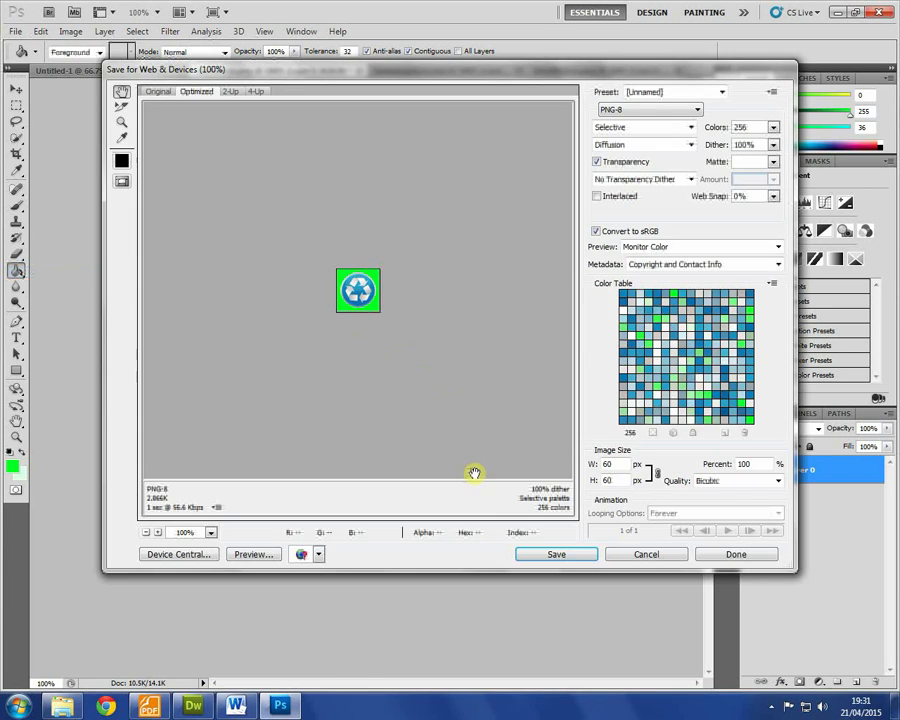
pyautogui.click(560, 556)
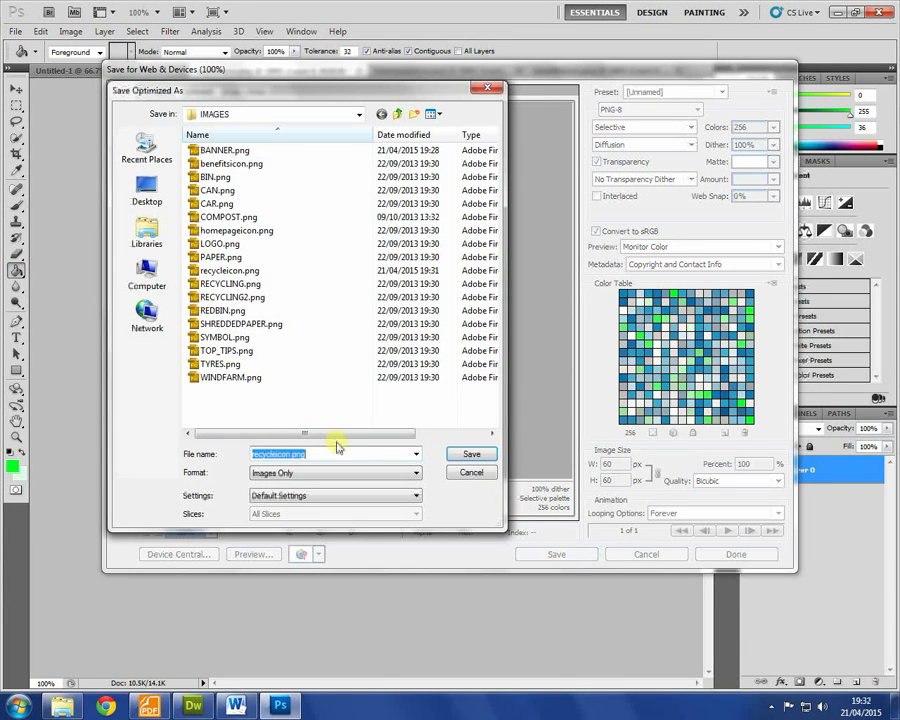
pyautogui.click(291, 454)
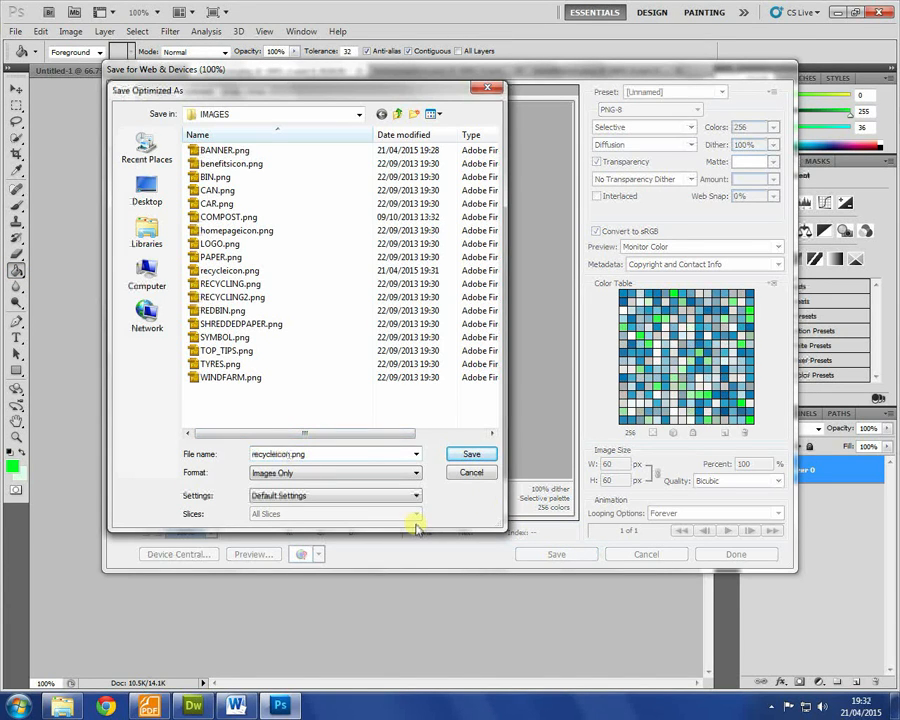
pyautogui.write('HOVER')
pyautogui.press('Return')
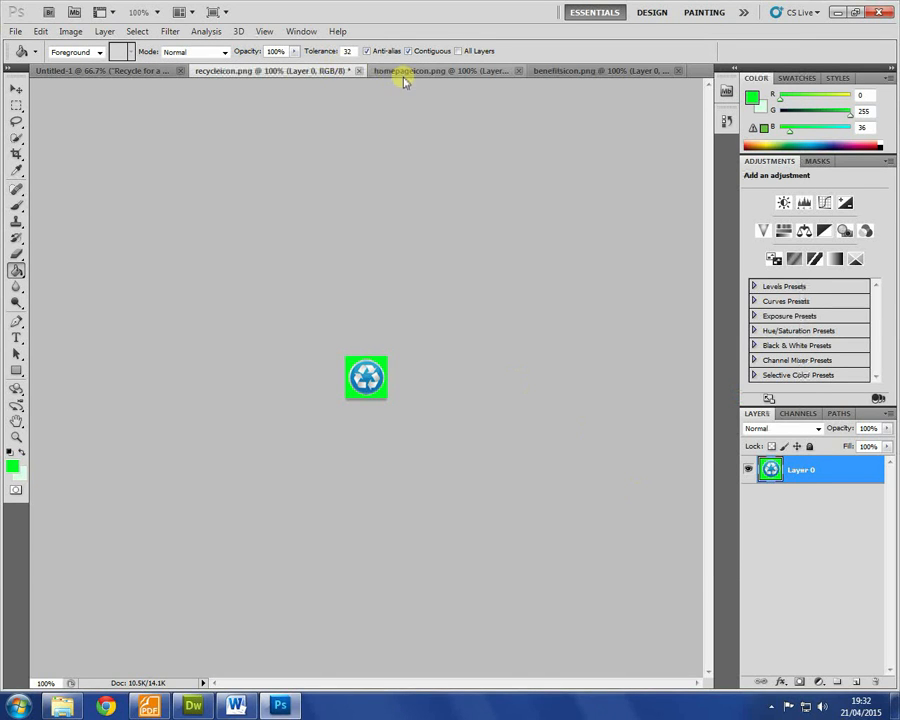
# Step: Save the house icon for web as homepageiconHOVER.png using Ctrl+Alt+Shift+S
pyautogui.click(406, 71)
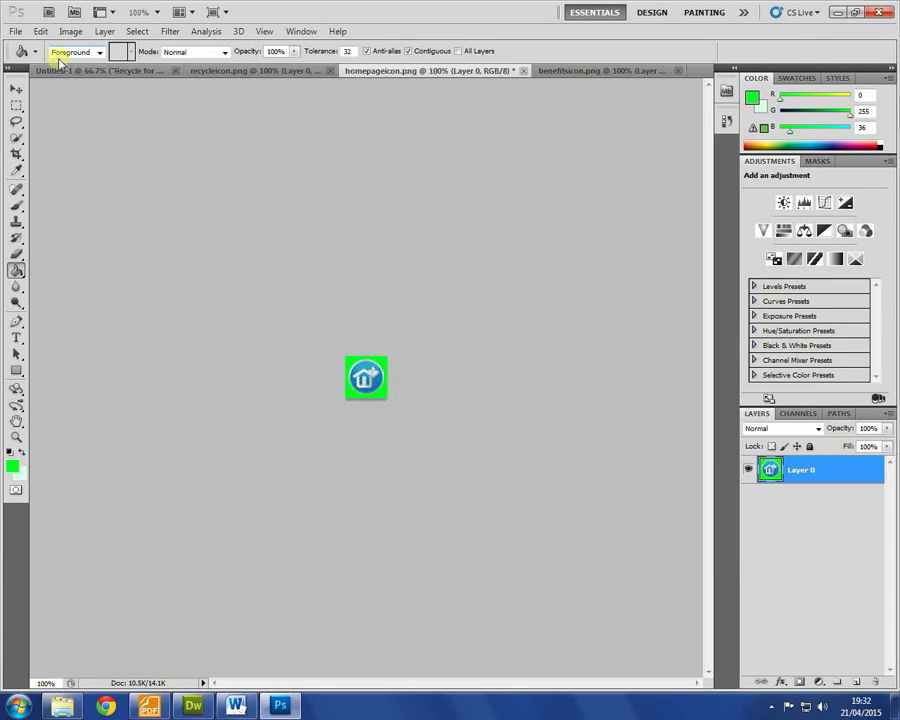
pyautogui.hotkey('ctrl', 'alt', 'shift', 's')
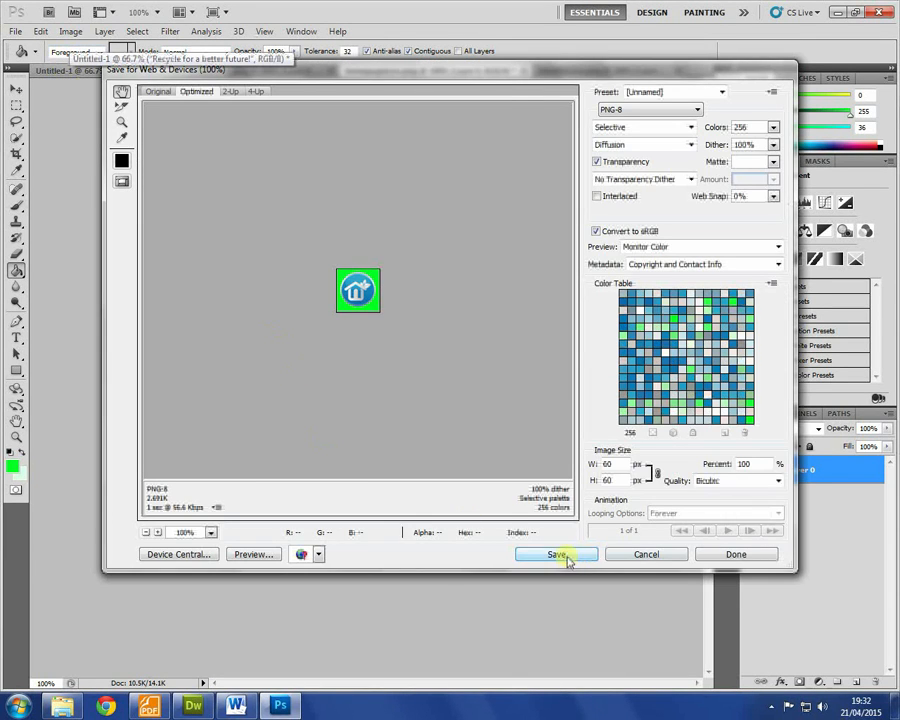
pyautogui.click(563, 556)
pyautogui.click(301, 456)
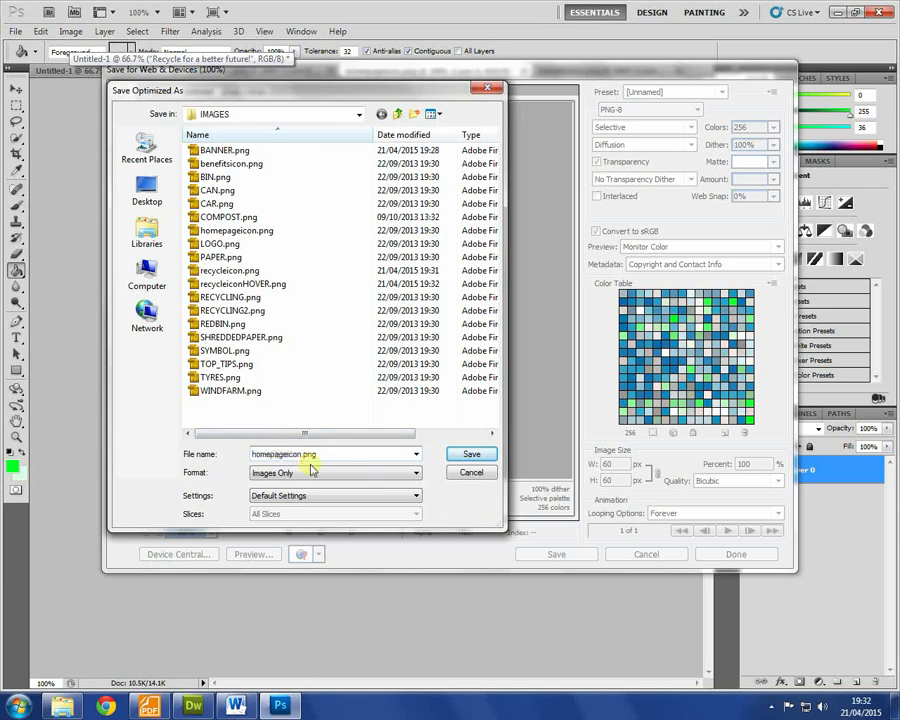
pyautogui.write('HOVER')
pyautogui.press('Return')
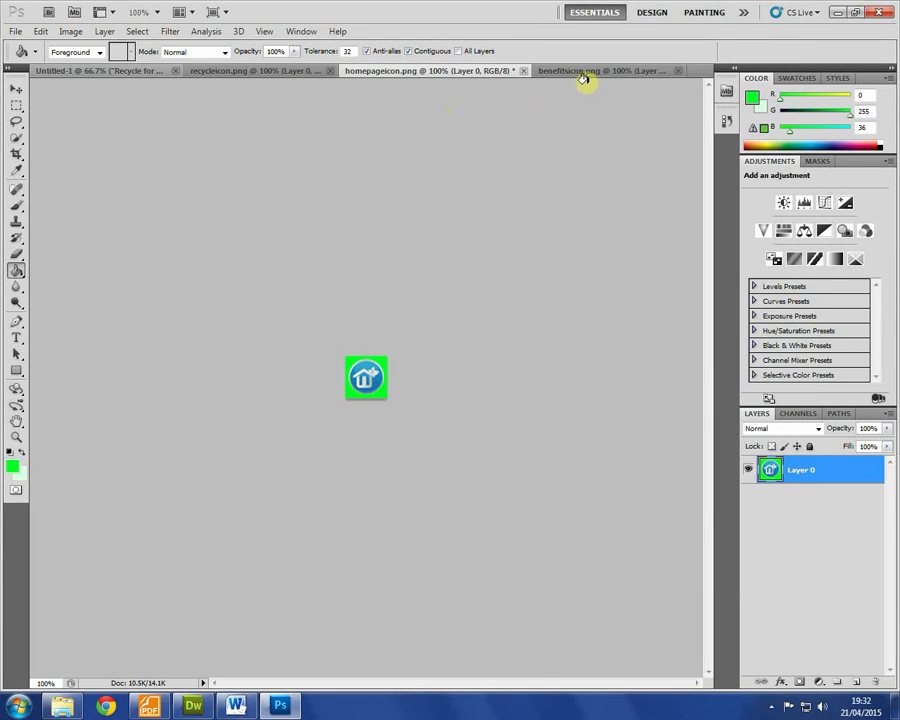
# Step: Save the tree icon for web as a HOVER PNG, then return to Dreamweaver
pyautogui.click(590, 74)
pyautogui.hotkey('ctrl', 'alt', 'shift', 's')
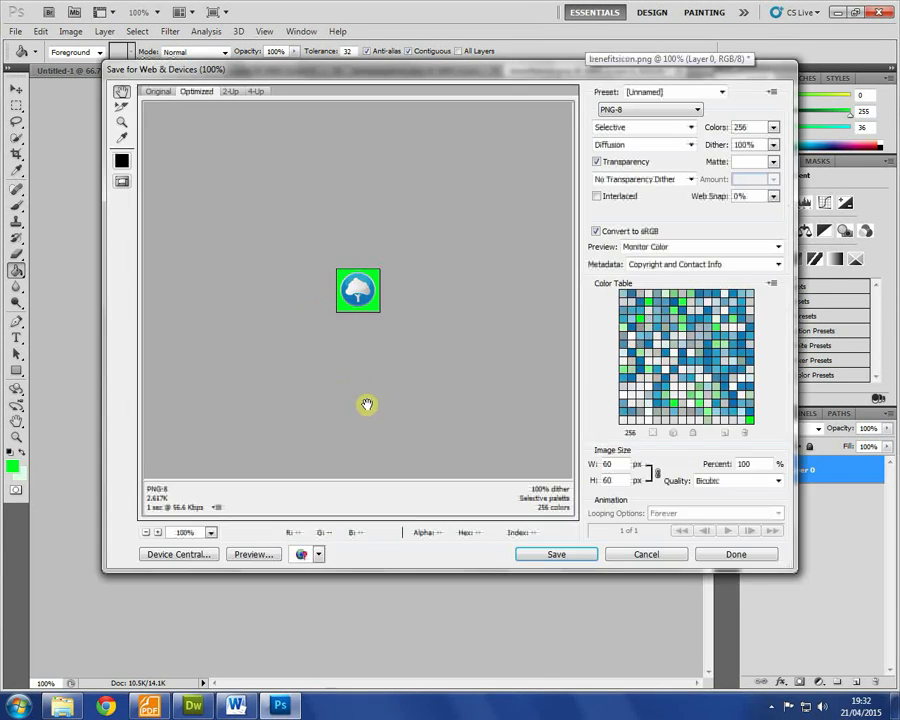
pyautogui.click(526, 554)
pyautogui.click(282, 455)
pyautogui.write('HOVER.png')
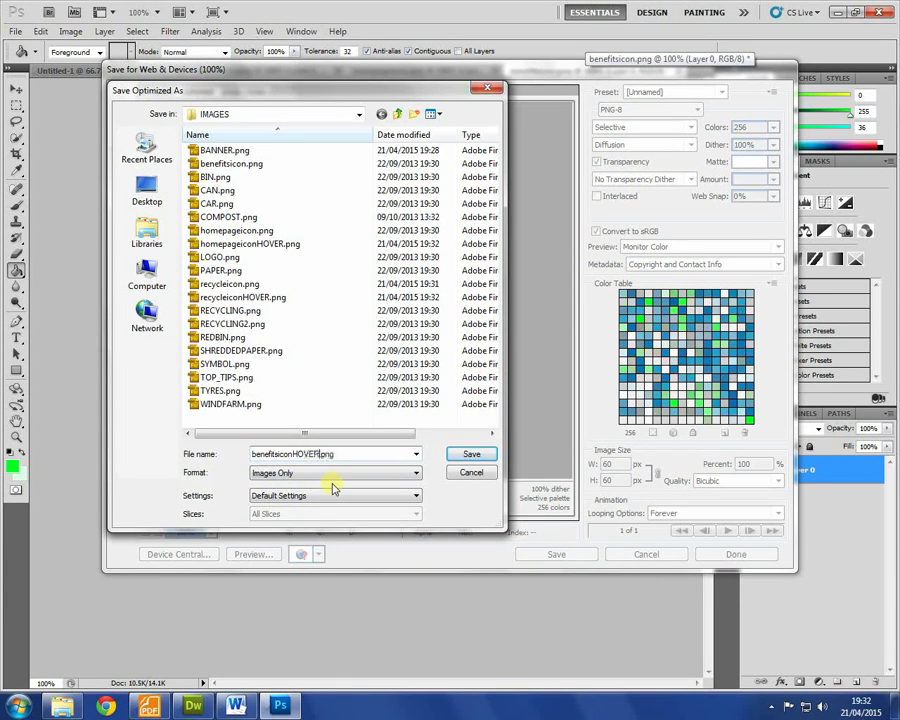
pyautogui.press('Return')
pyautogui.hotkey('alt', 'Tab')
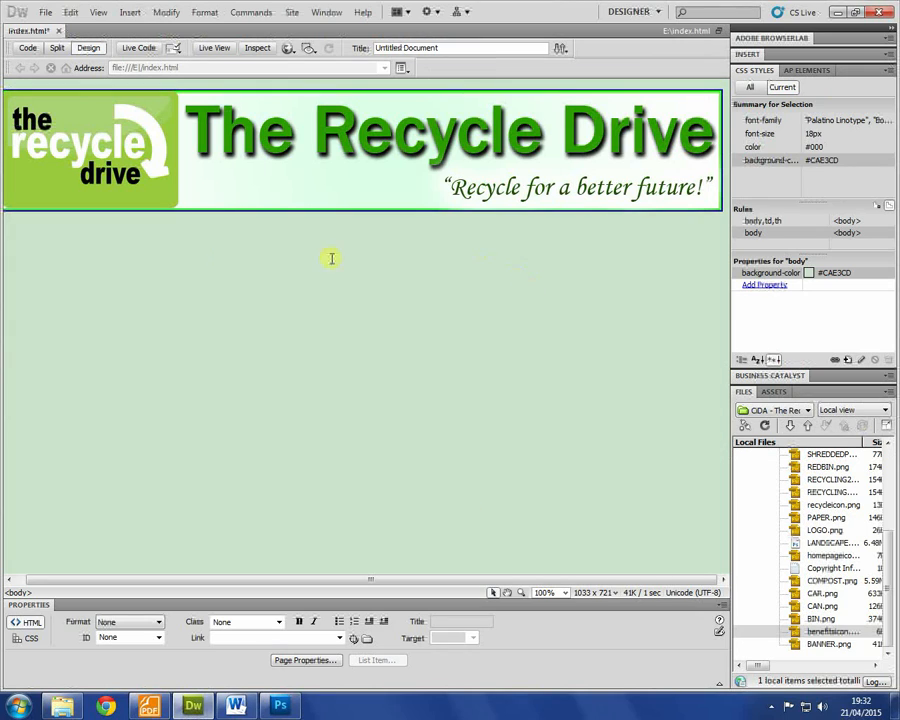
# Step: Insert a borderless 1-row, 3-column table at 40 percent width under the banner
pyautogui.click(57, 255)
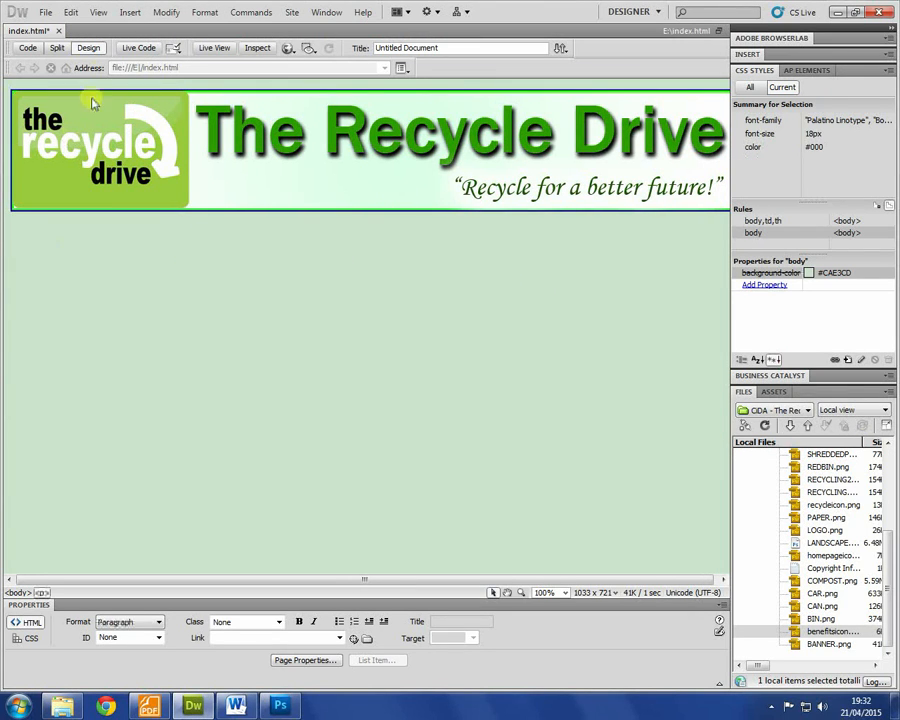
pyautogui.click(129, 12)
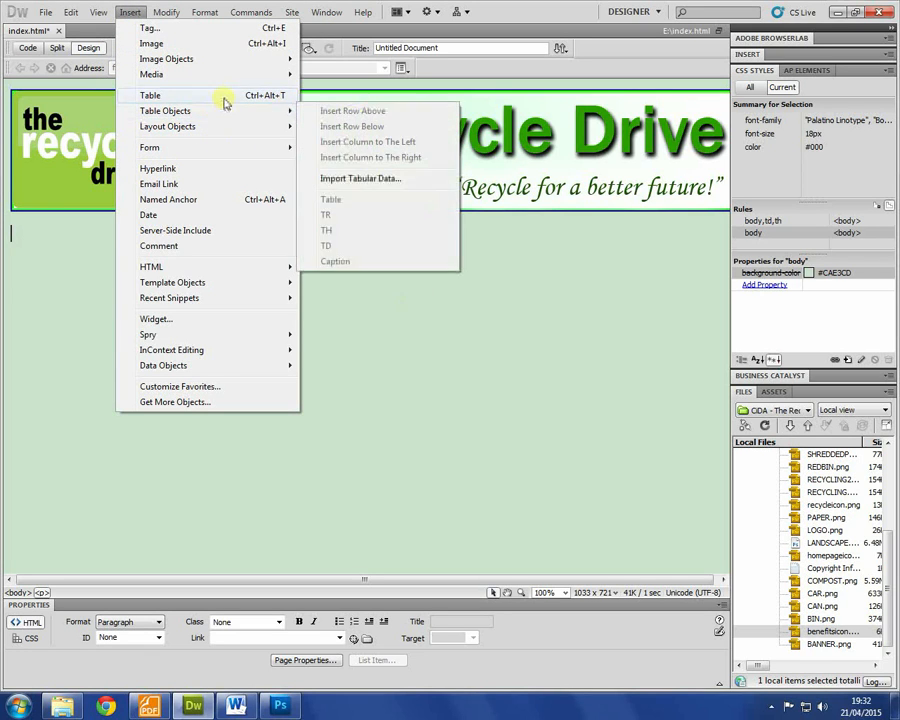
pyautogui.click(222, 96)
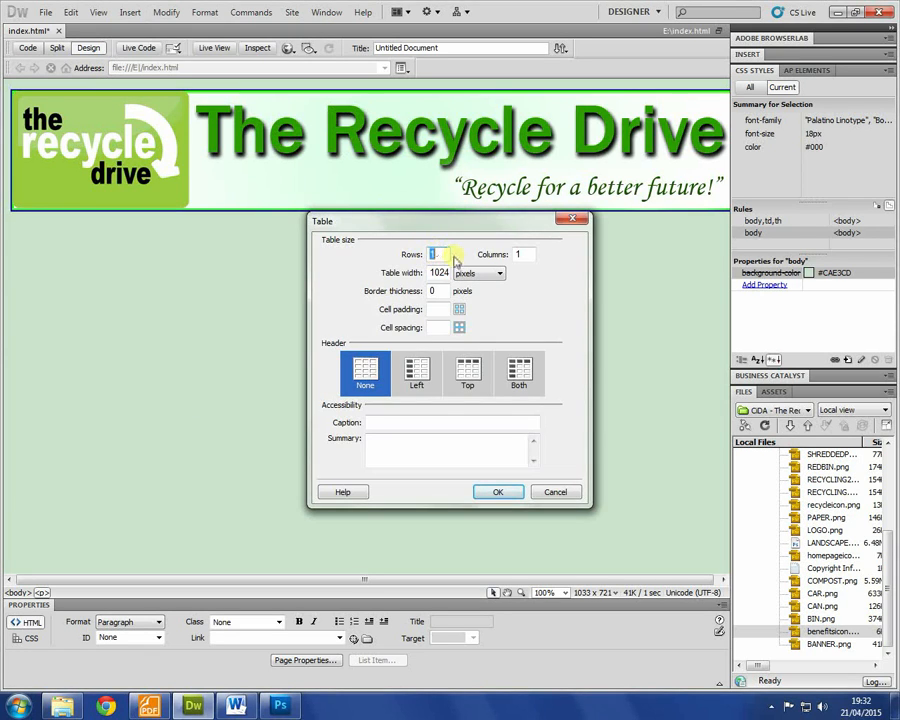
pyautogui.moveTo(528, 252); pyautogui.dragTo(418, 253)
pyautogui.write('3')
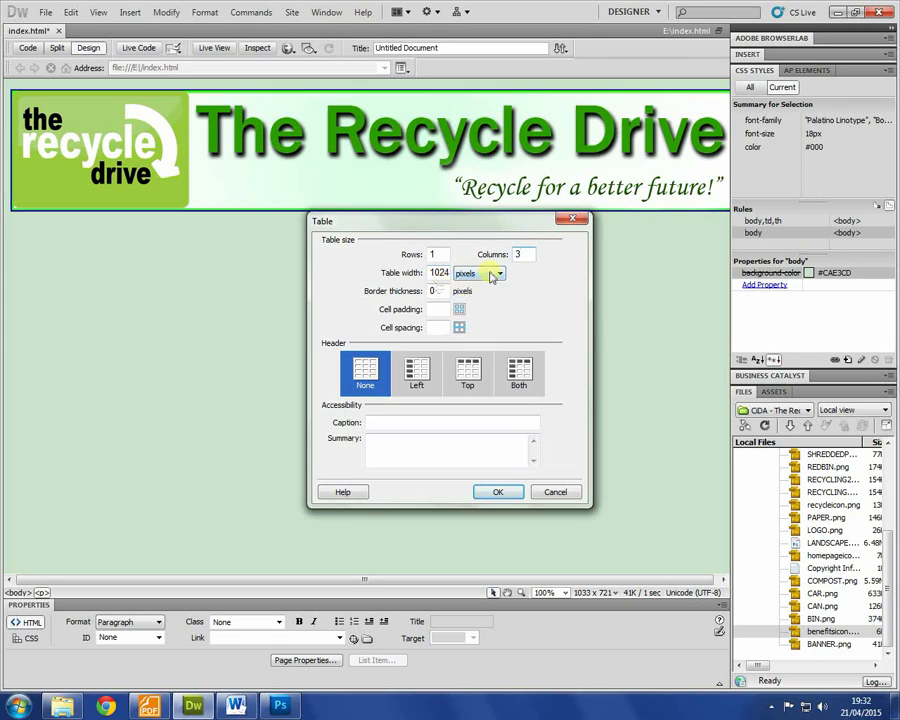
pyautogui.press('Tab')
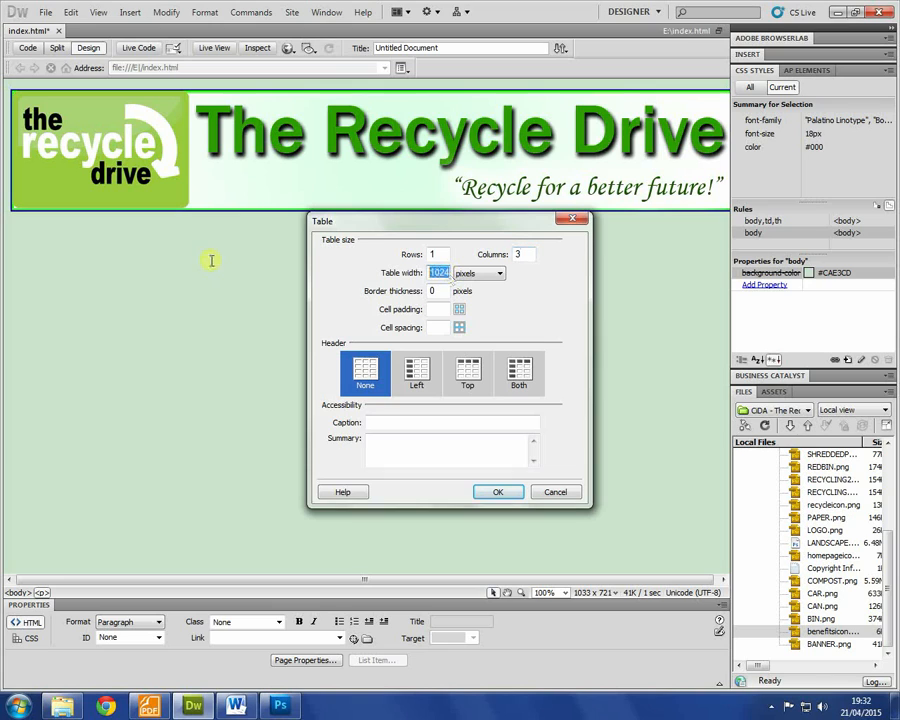
pyautogui.click(469, 275)
pyautogui.click(466, 286)
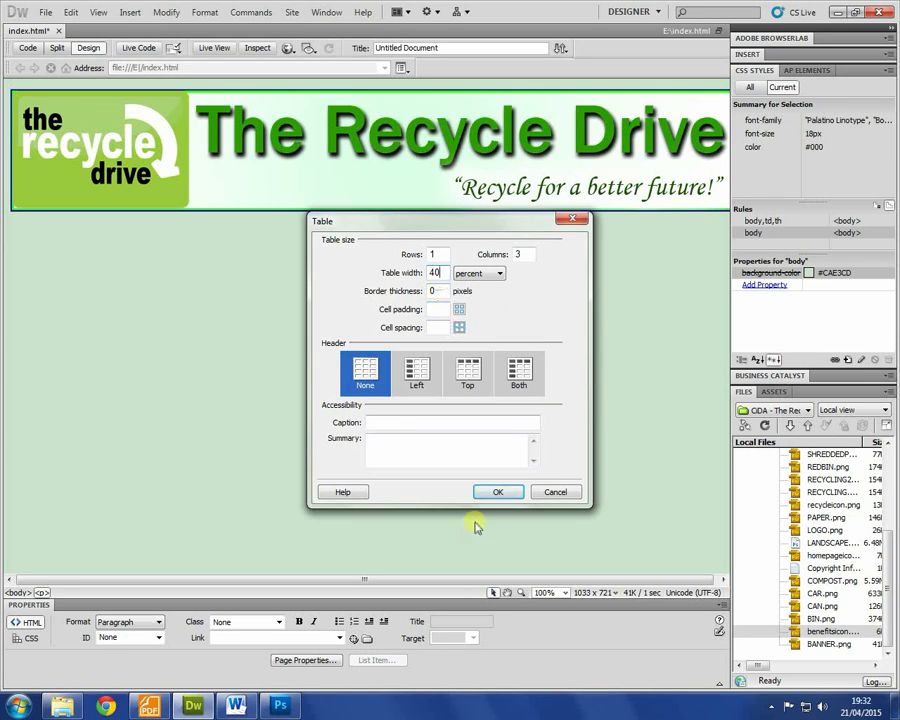
pyautogui.click(498, 492)
pyautogui.click(220, 268)
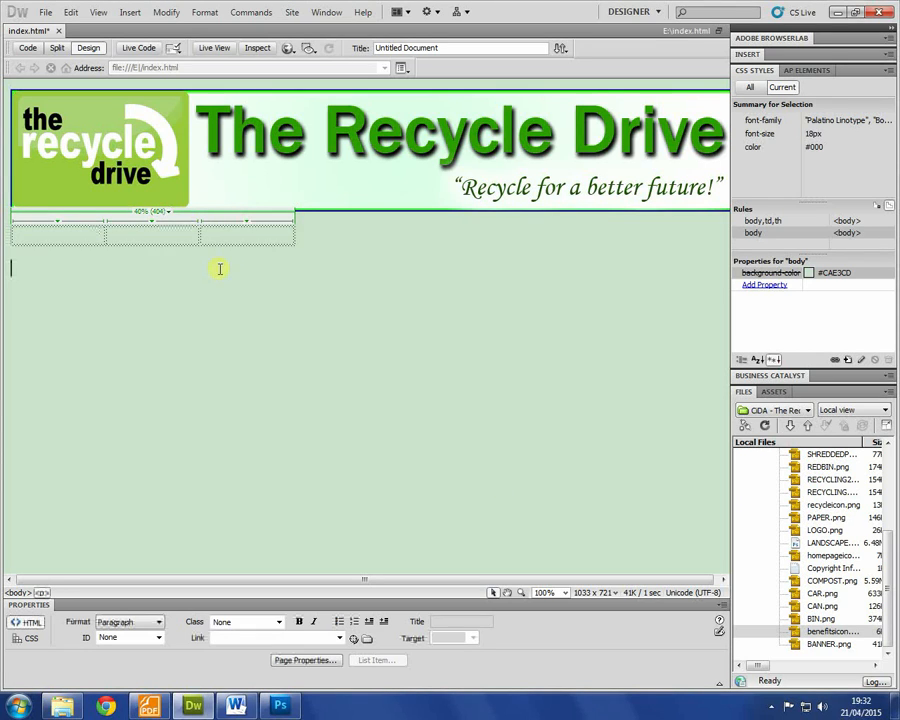
# Step: Center-align the table row under the banner with a new 'cent' CSS class
pyautogui.moveTo(151, 283); pyautogui.dragTo(3, 235)
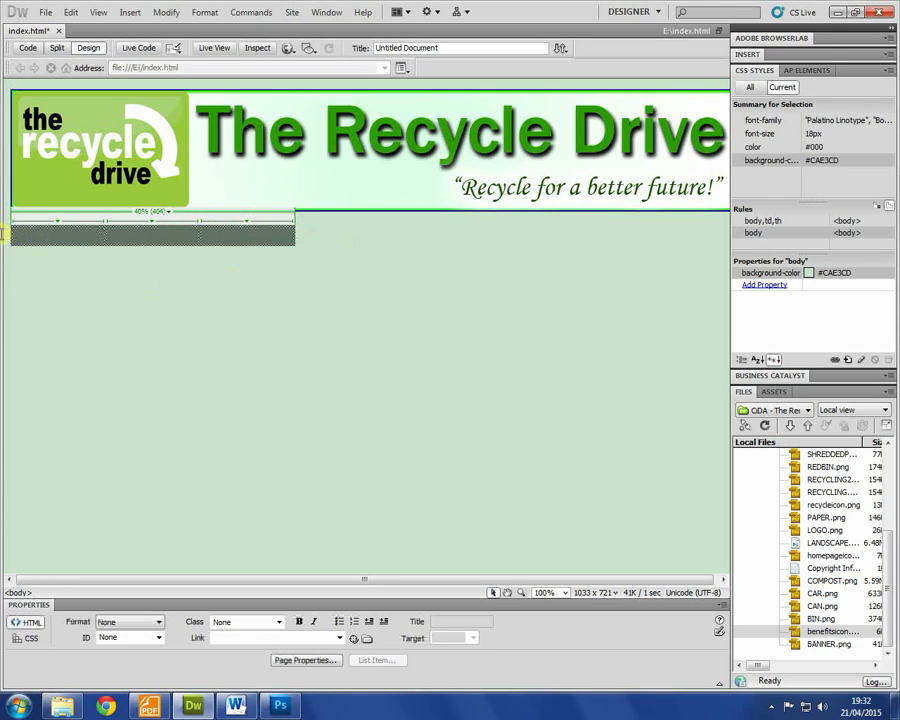
pyautogui.click(28, 642)
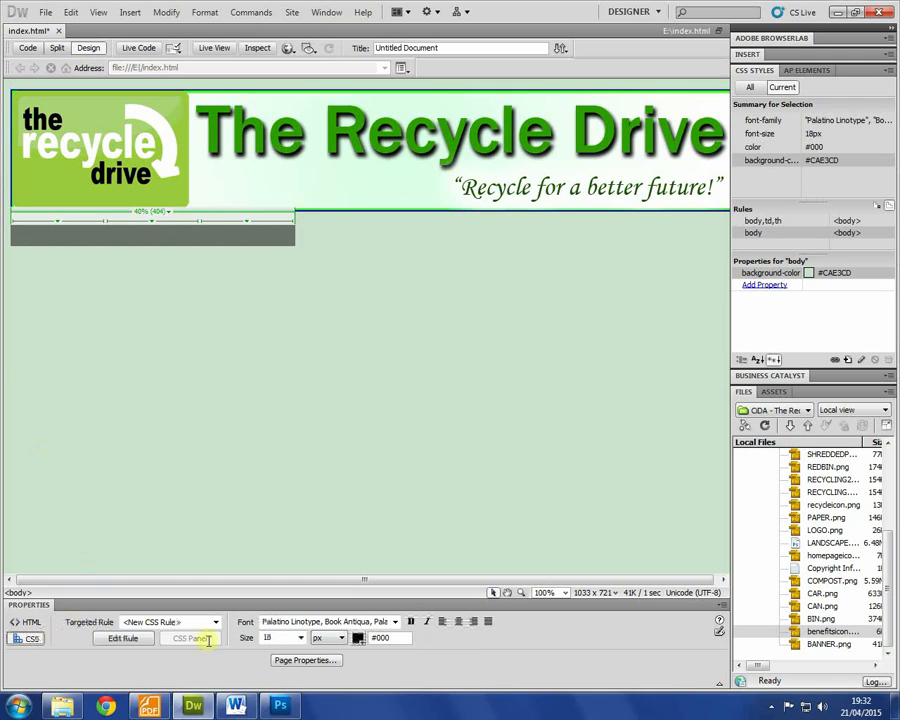
pyautogui.click(458, 622)
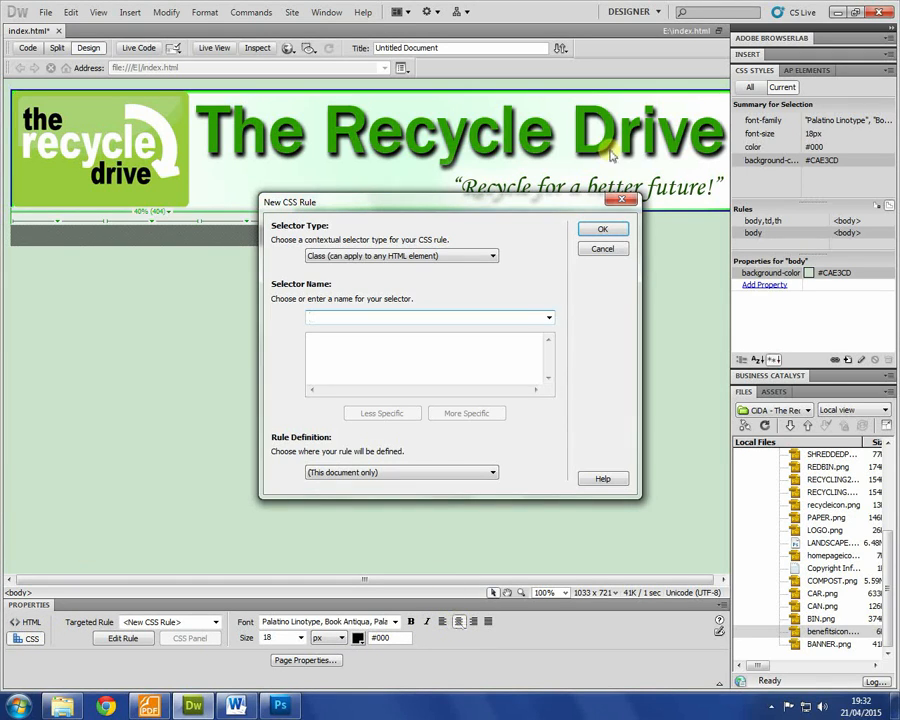
pyautogui.write('cent')
pyautogui.click(605, 234)
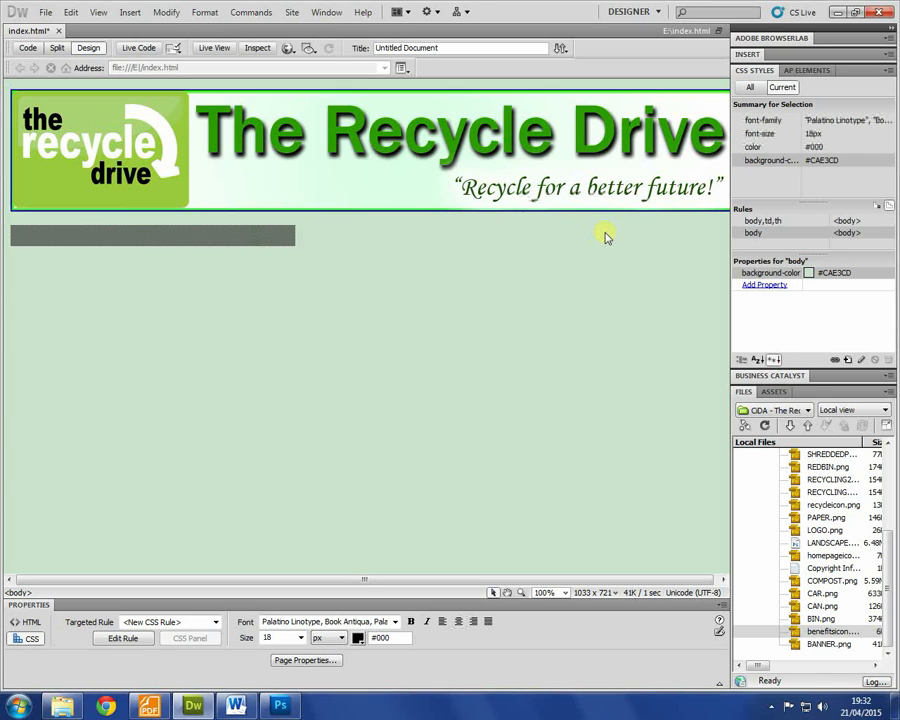
pyautogui.click(272, 355)
# Step: Select the empty three-cell table beneath the banner and delete it
pyautogui.moveTo(276, 265); pyautogui.dragTo(4, 217)
pyautogui.click(137, 361)
pyautogui.moveTo(137, 361); pyautogui.dragTo(6, 229)
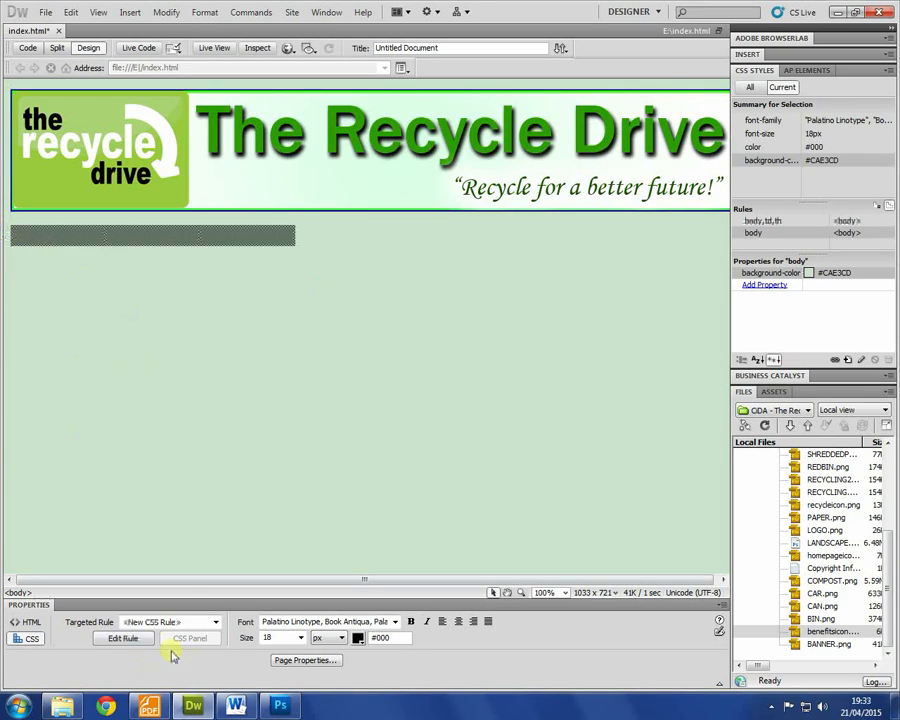
pyautogui.click(27, 622)
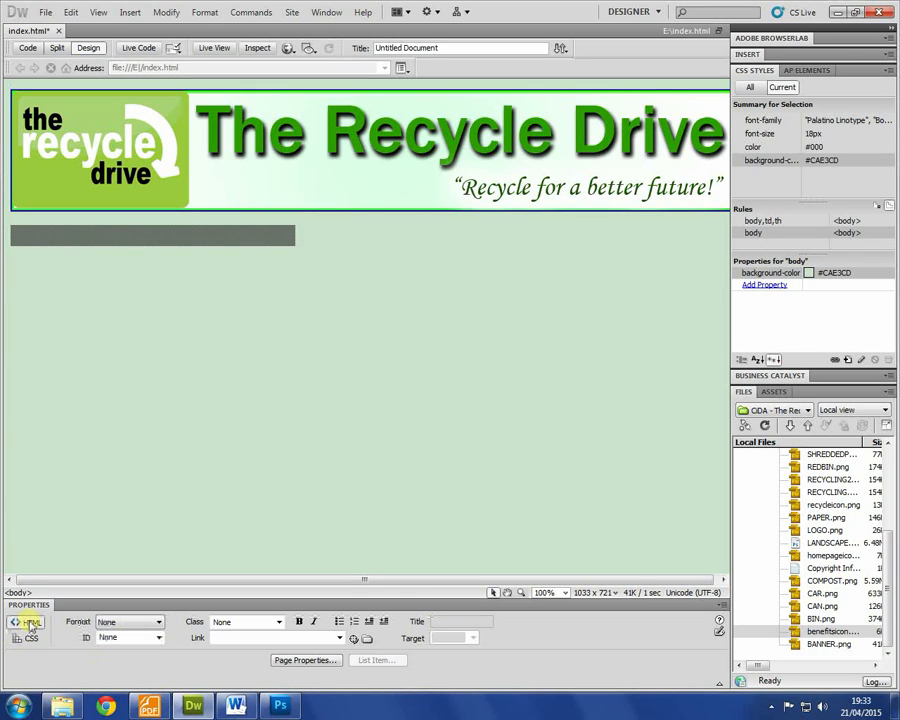
pyautogui.click(191, 408)
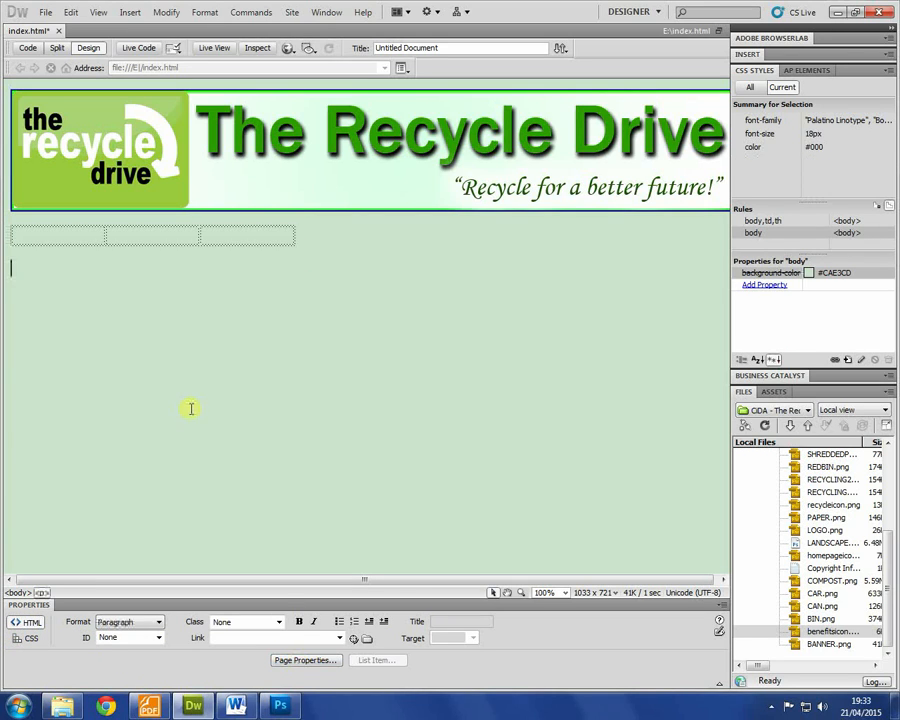
pyautogui.click(240, 244)
pyautogui.click(371, 245)
pyautogui.click(286, 234)
pyautogui.moveTo(325, 247); pyautogui.dragTo(34, 245)
pyautogui.press('Delete')
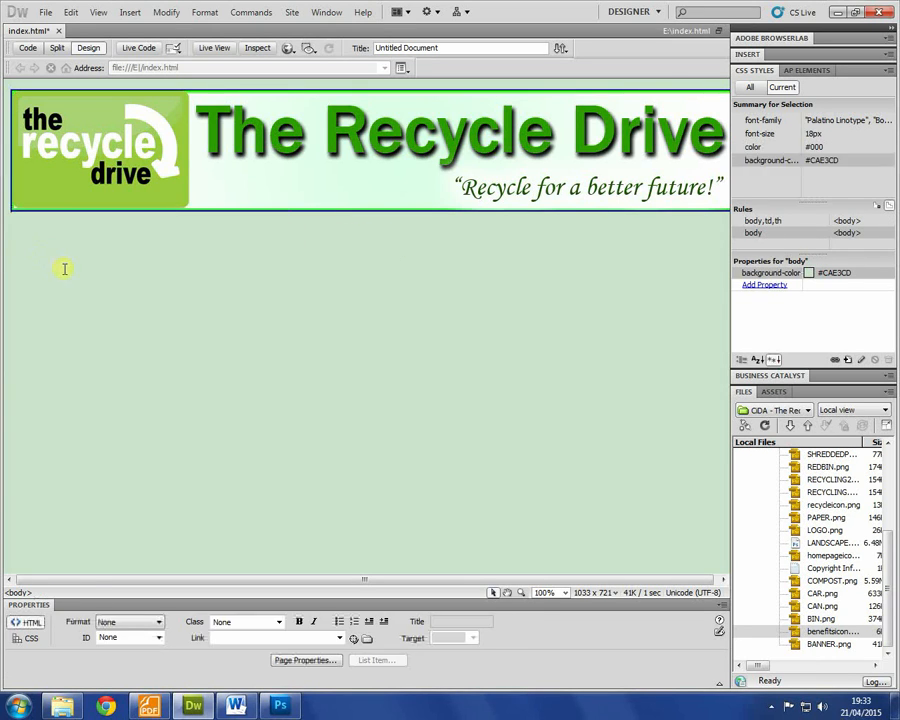
# Step: Insert AP Div apDiv1 sized 494×90 px at left 331 px, top 222 px
pyautogui.click(141, 15)
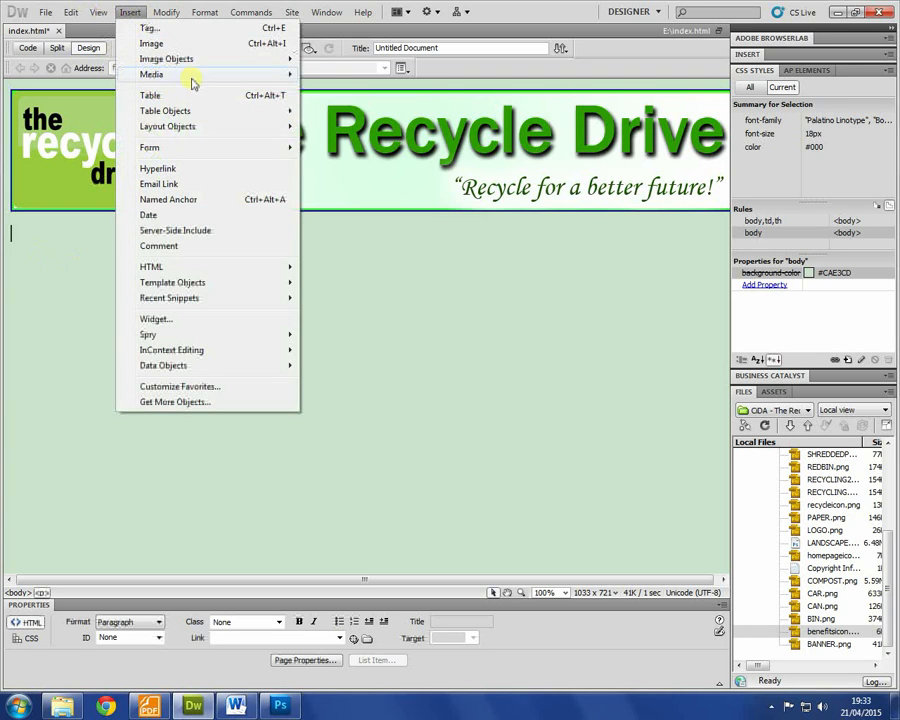
pyautogui.moveTo(210, 119)
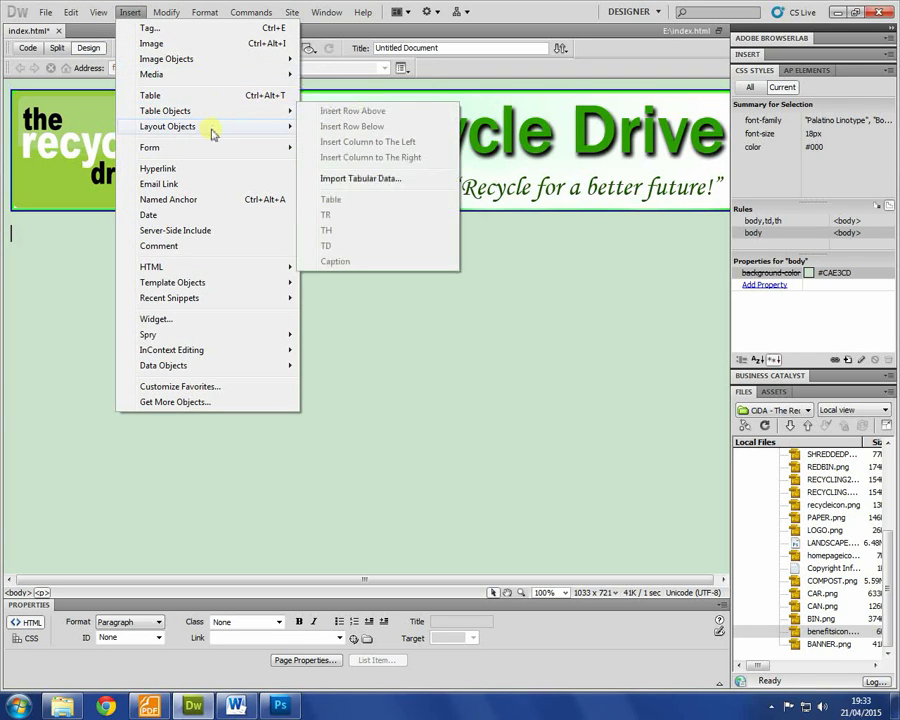
pyautogui.click(365, 141)
pyautogui.moveTo(150, 284); pyautogui.dragTo(609, 272)
pyautogui.moveTo(434, 312); pyautogui.dragTo(434, 295)
pyautogui.moveTo(342, 583); pyautogui.dragTo(439, 580)
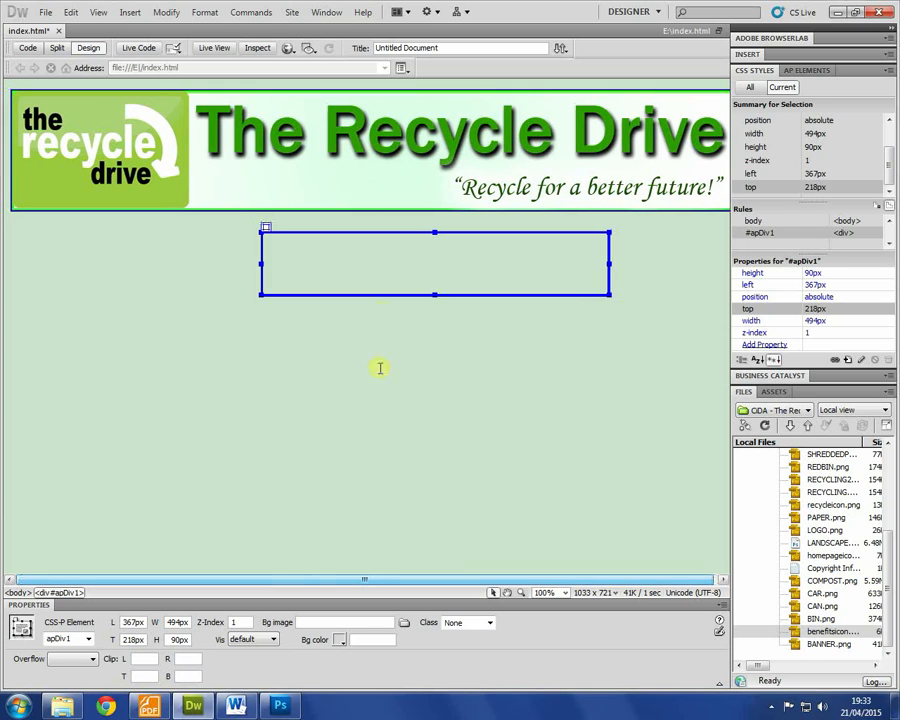
pyautogui.moveTo(372, 293); pyautogui.dragTo(336, 297)
pyautogui.click(311, 261)
pyautogui.click(140, 13)
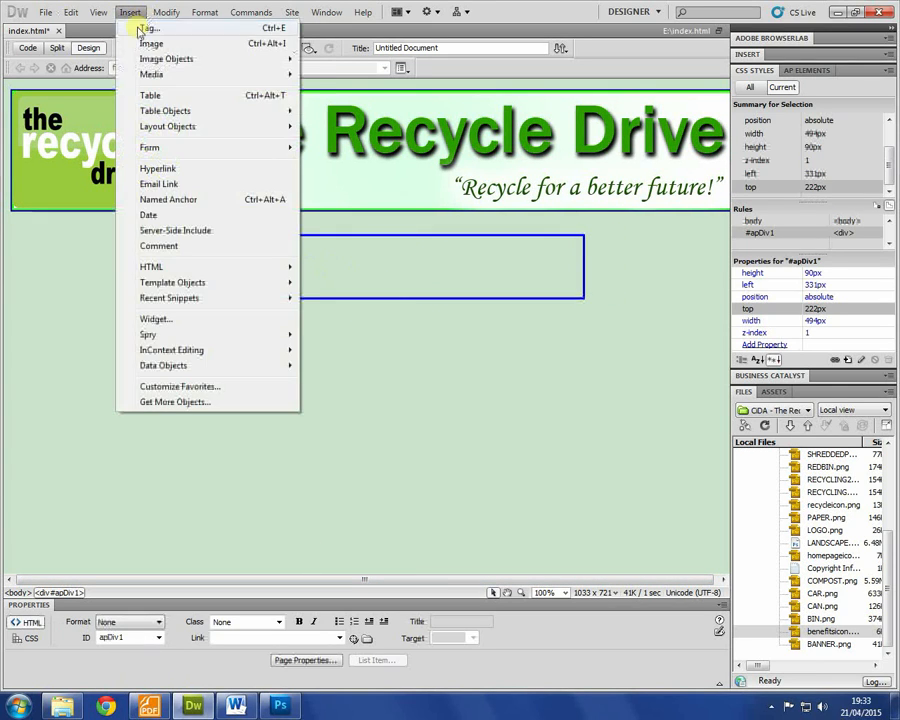
# Step: Insert a borderless 1-row, 3-column table at 100% width inside apDiv1
pyautogui.click(183, 97)
pyautogui.doubleClick(436, 273)
pyautogui.write('1')
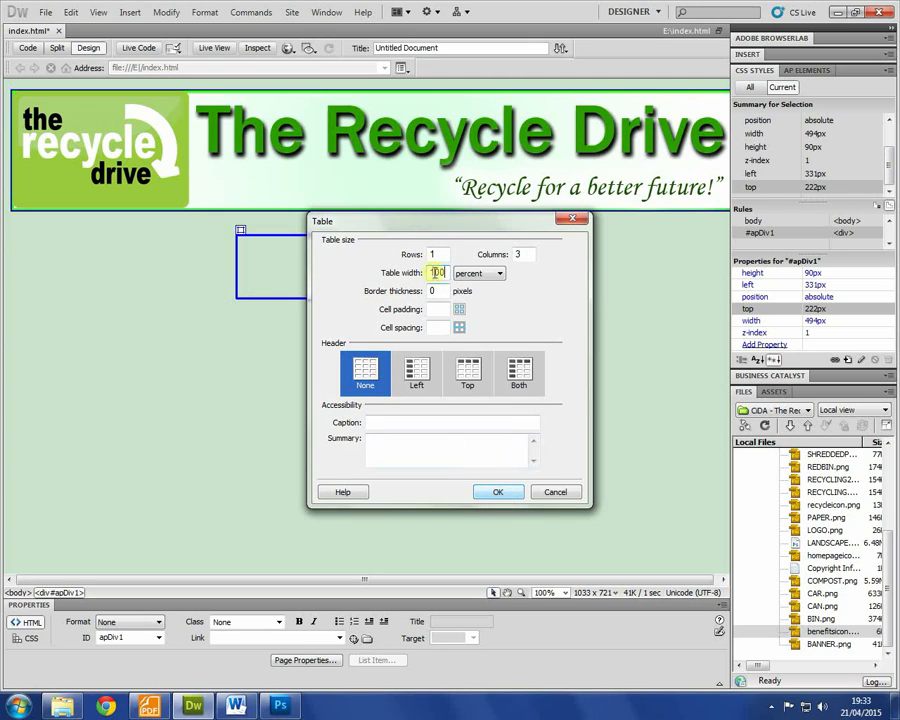
pyautogui.click(498, 493)
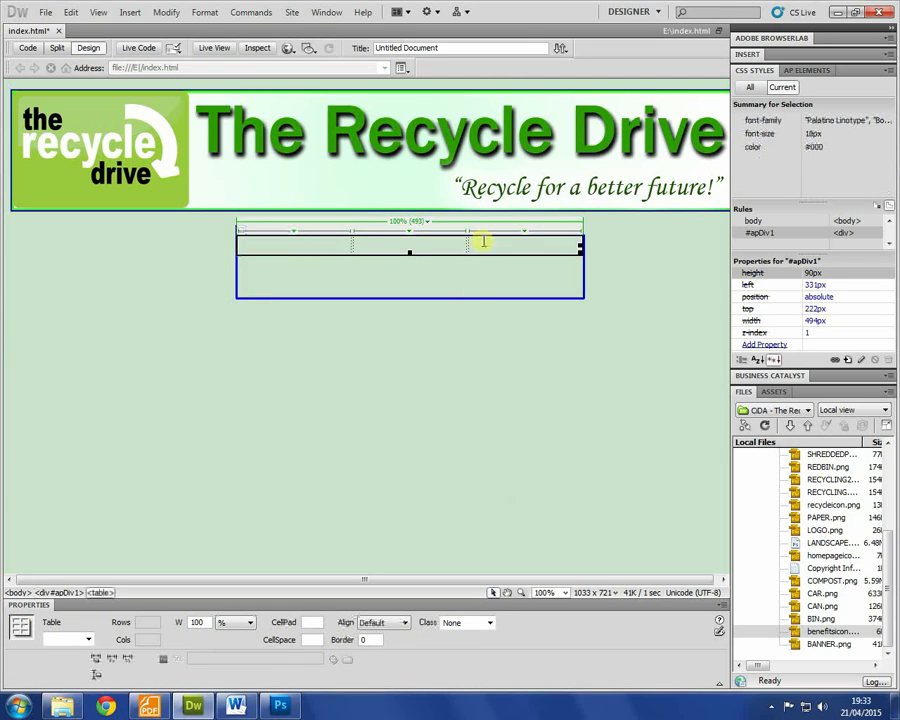
pyautogui.click(295, 243)
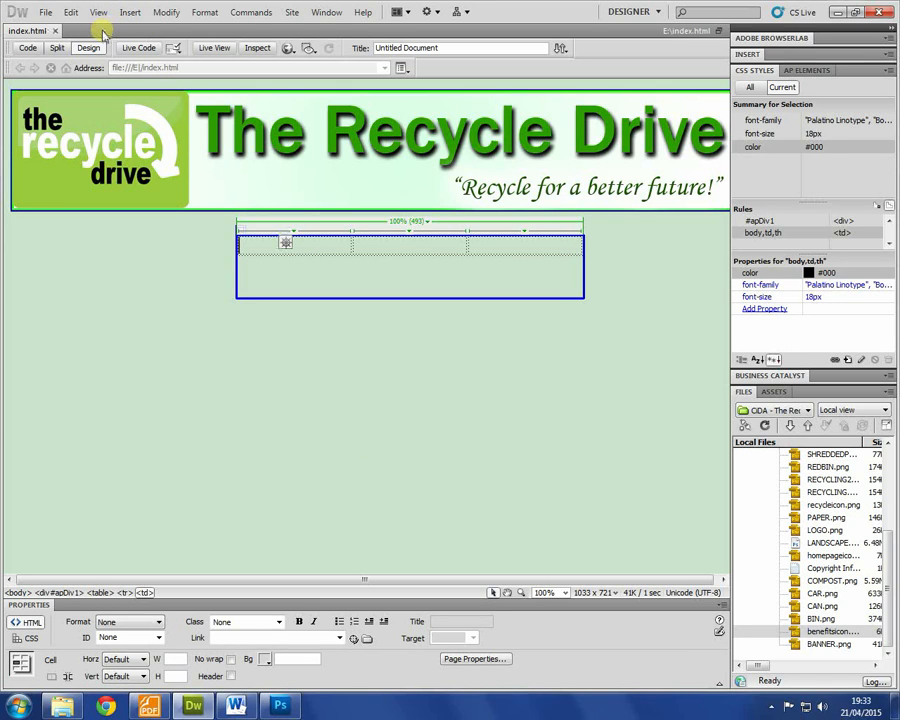
# Step: Start a Home Page Button rollover image, browsing into ASSETS/IMAGES for the original image
pyautogui.click(131, 12)
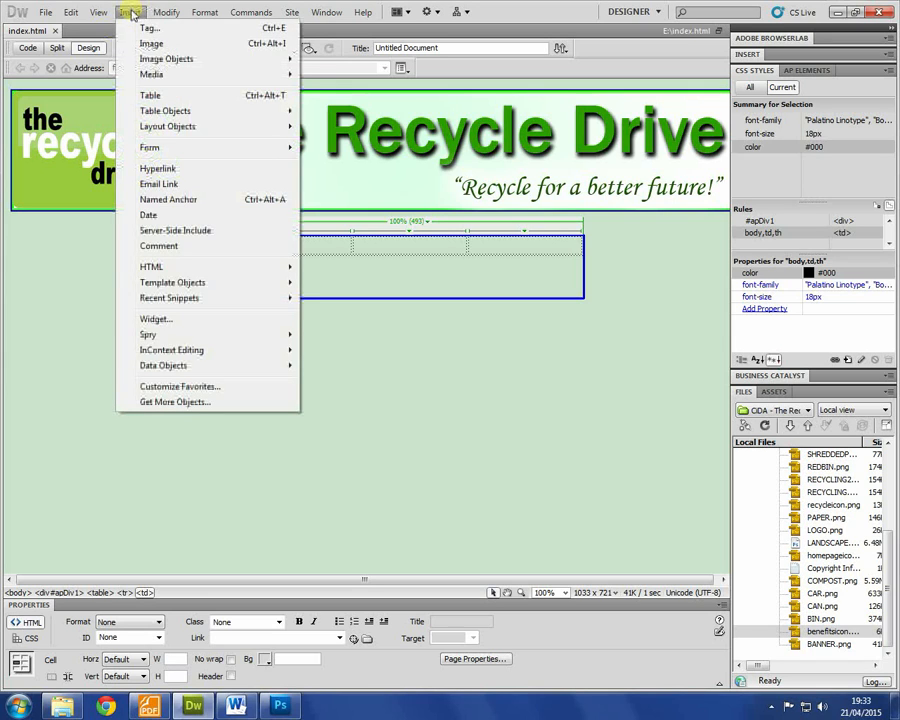
pyautogui.moveTo(245, 60)
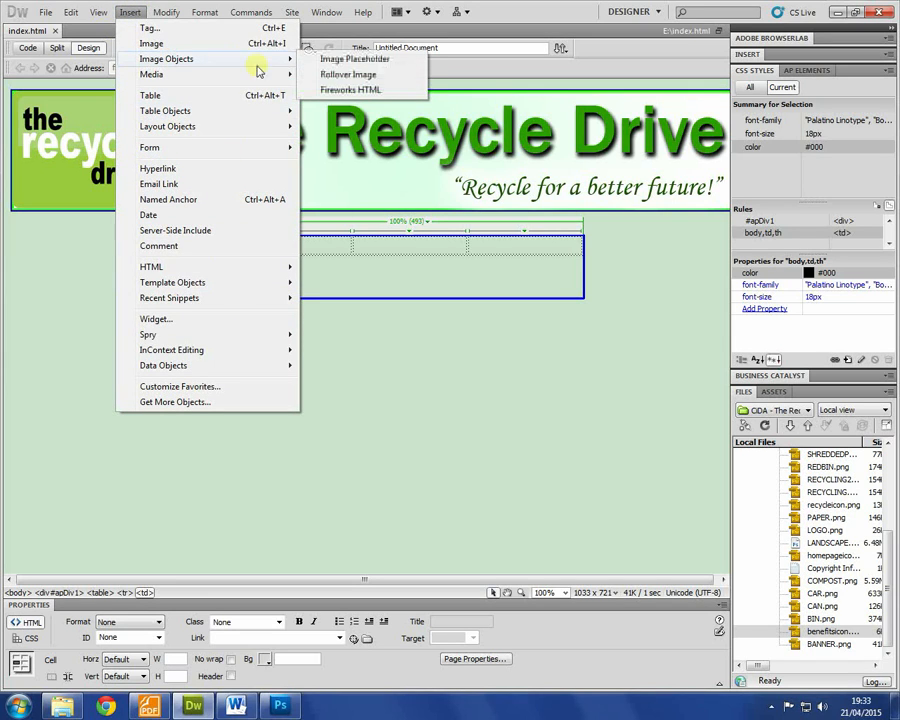
pyautogui.click(368, 75)
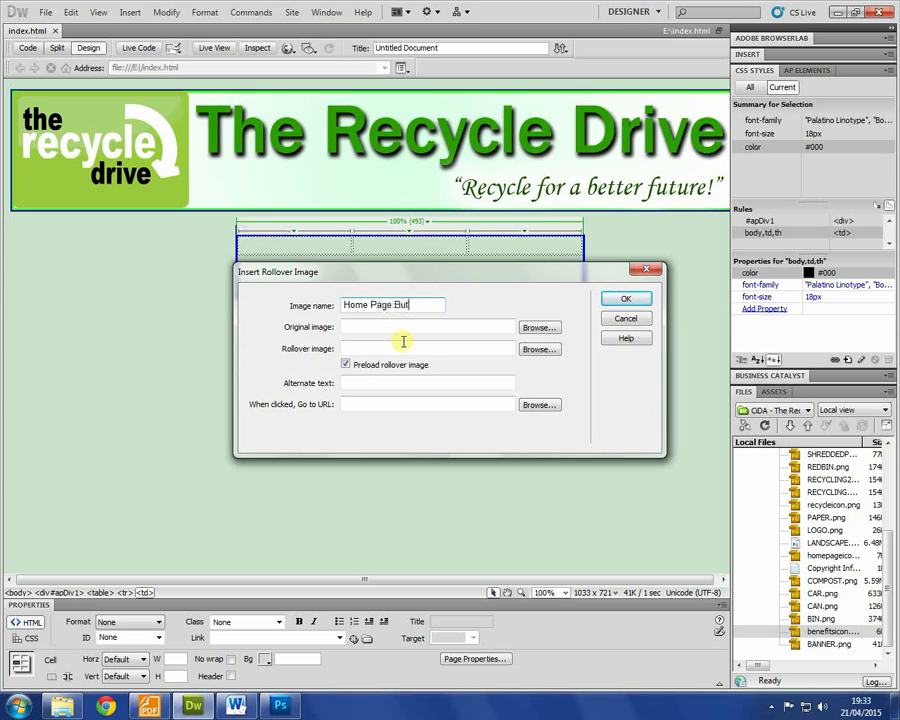
pyautogui.click(508, 330)
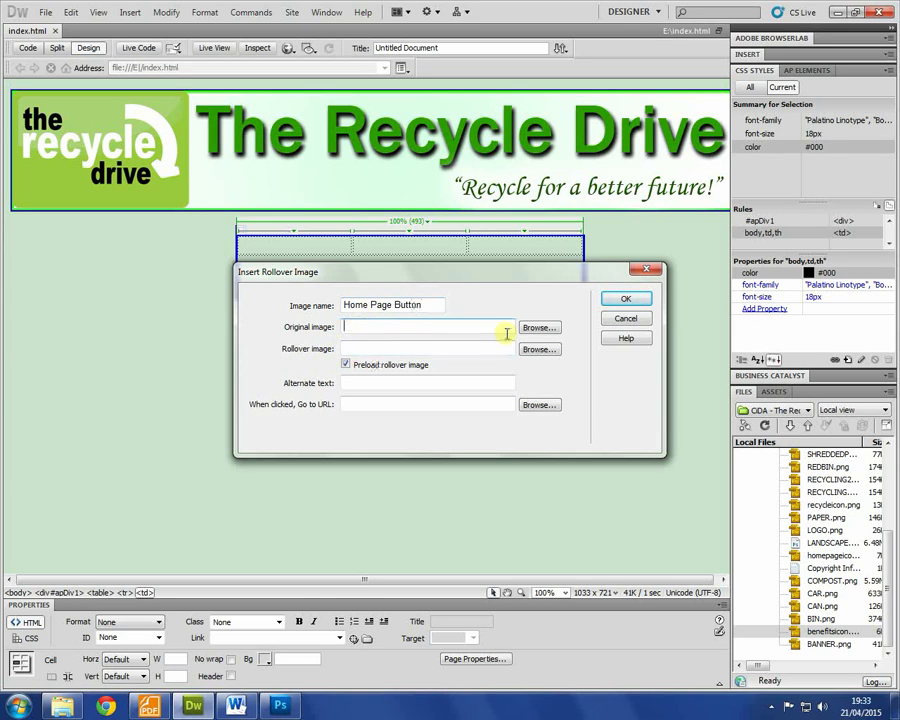
pyautogui.click(538, 328)
pyautogui.doubleClick(287, 293)
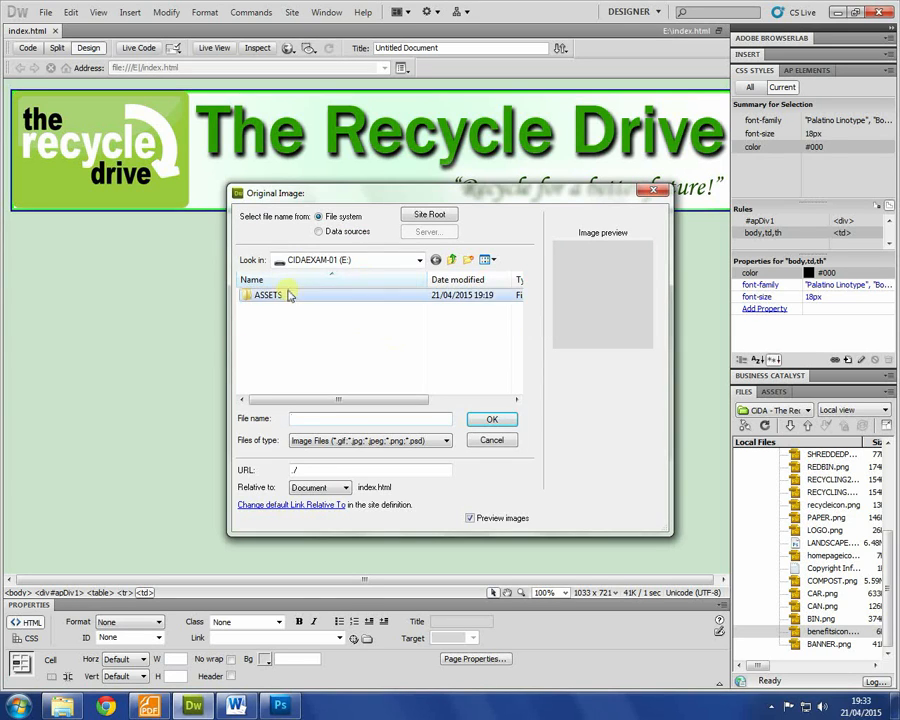
pyautogui.doubleClick(266, 295)
pyautogui.moveTo(516, 292); pyautogui.dragTo(518, 342)
pyautogui.doubleClick(285, 312)
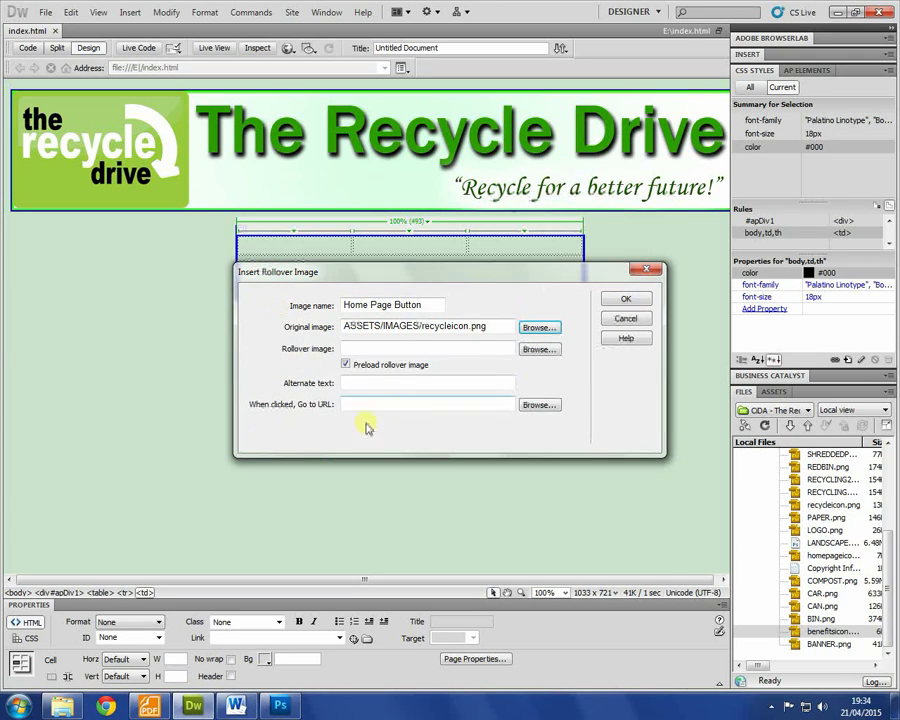
# Step: Set homepageicon.png as the original image and homepageiconHOVER.png as the rollover image
pyautogui.click(538, 349)
pyautogui.moveTo(516, 296); pyautogui.dragTo(516, 320)
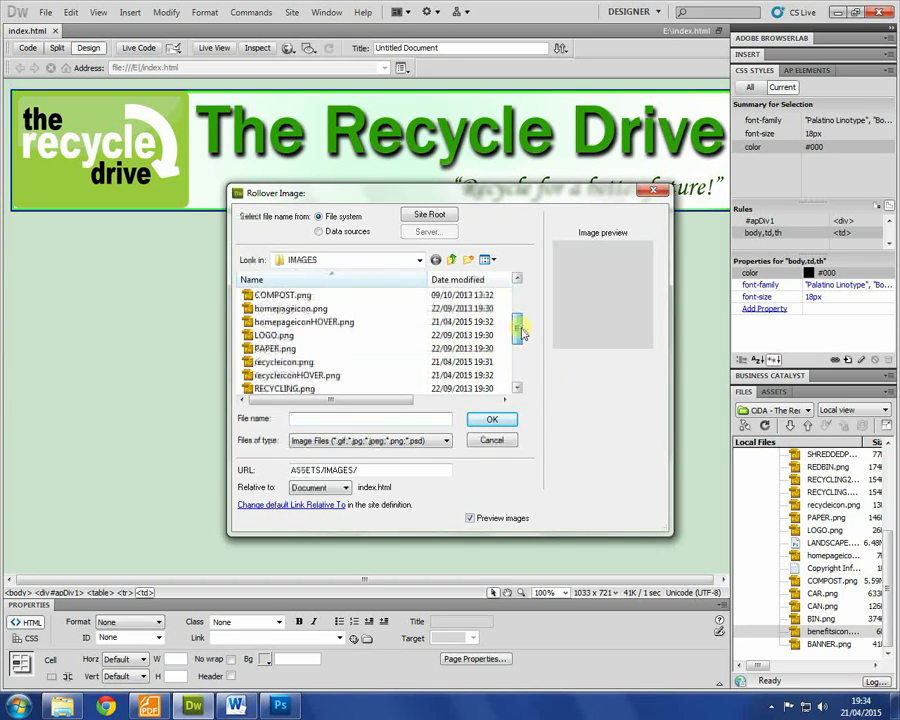
pyautogui.click(491, 438)
pyautogui.click(537, 328)
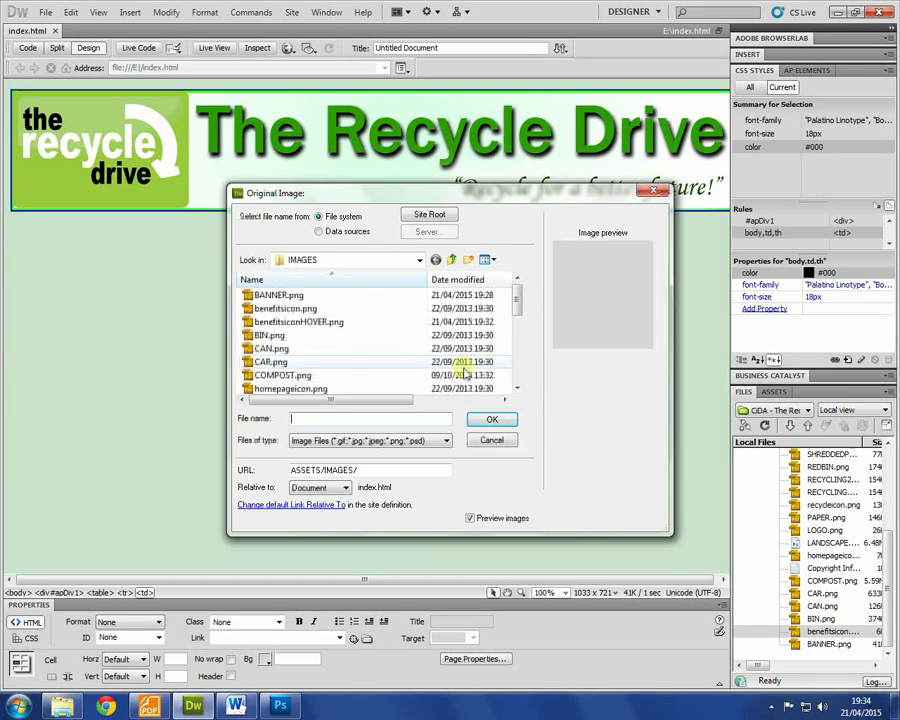
pyautogui.moveTo(518, 307)
pyautogui.mouseDown()
pyautogui.moveTo(518, 342)
pyautogui.moveTo(518, 301)
pyautogui.moveTo(529, 348)
pyautogui.moveTo(526, 327)
pyautogui.mouseUp()
pyautogui.doubleClick(321, 323)
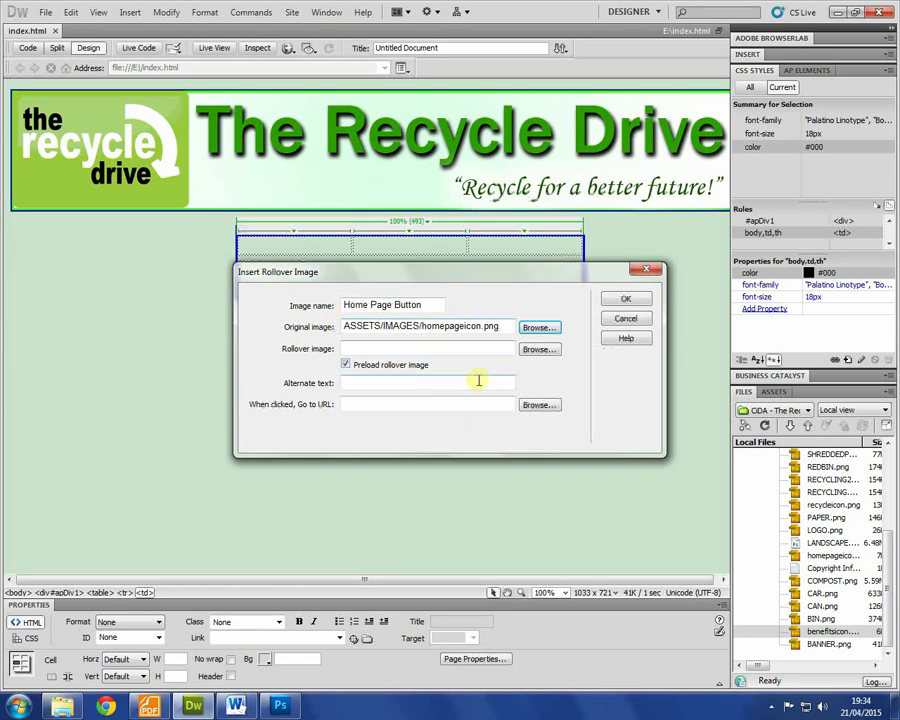
pyautogui.click(540, 350)
pyautogui.moveTo(514, 294); pyautogui.dragTo(475, 340)
pyautogui.doubleClick(311, 337)
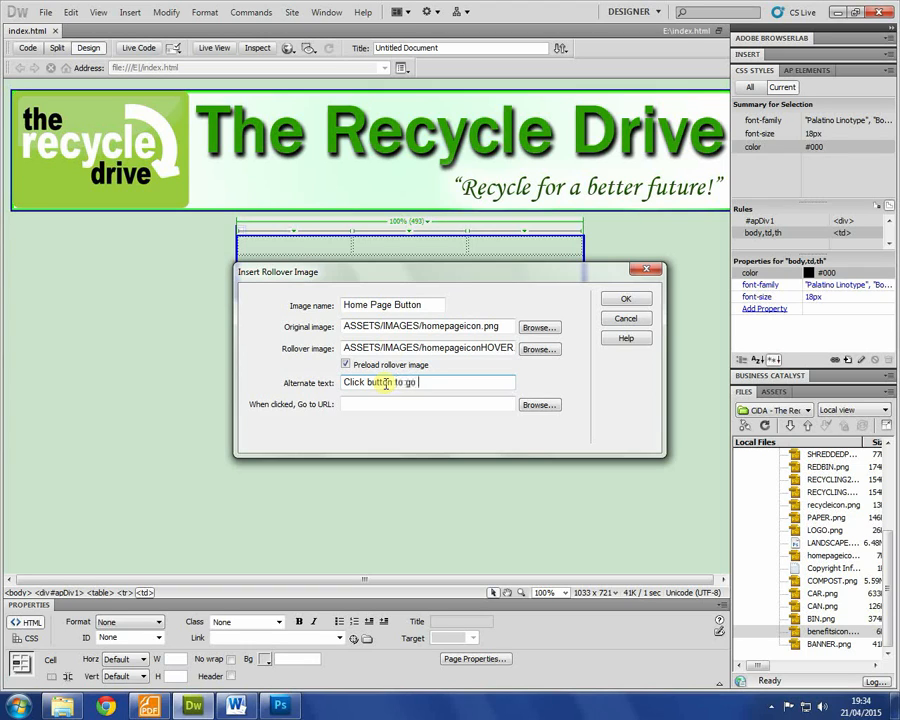
# Step: Link the home rollover to index.html and insert it in the first cell
pyautogui.click(340, 405)
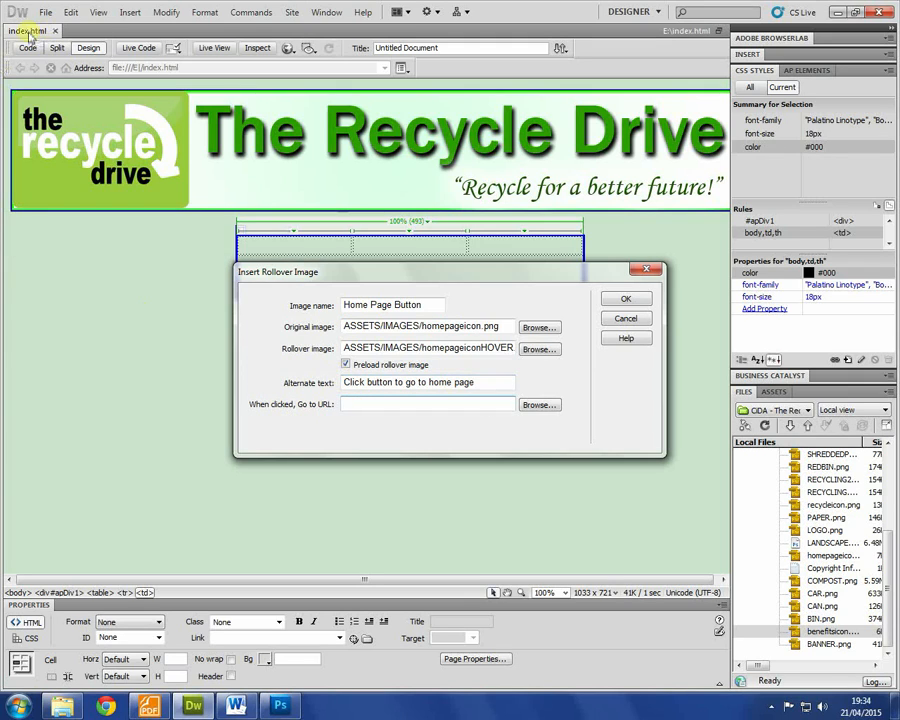
pyautogui.write('index.htm')
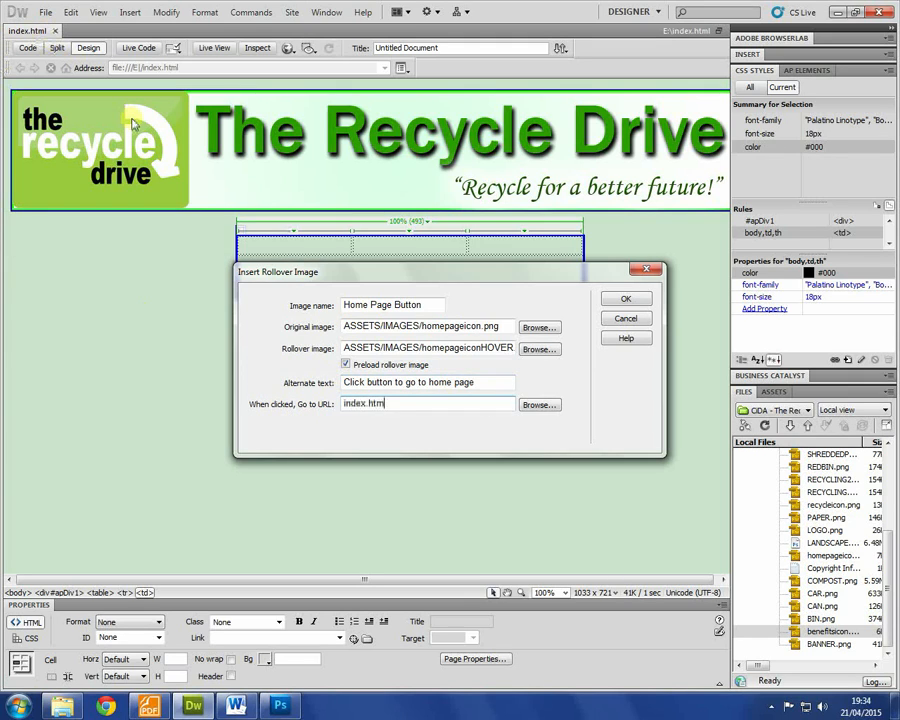
pyautogui.write('l')
pyautogui.press('Return')
pyautogui.click(494, 303)
pyautogui.click(508, 256)
pyautogui.click(130, 12)
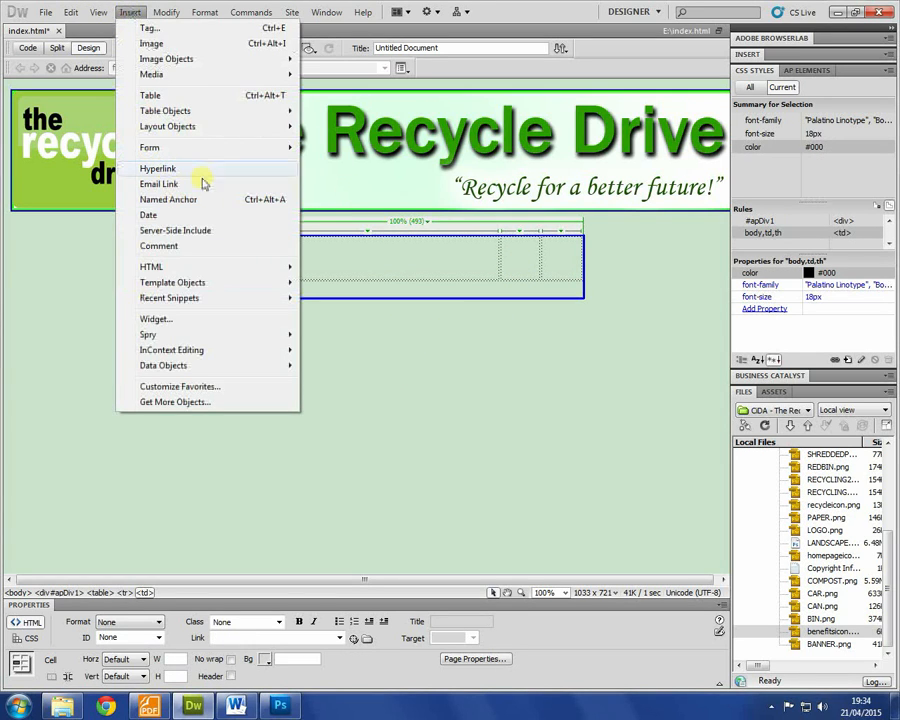
# Step: Start a Recycling button rollover swapping recycleicon.png for recycleiconHOVER.png
pyautogui.moveTo(236, 62)
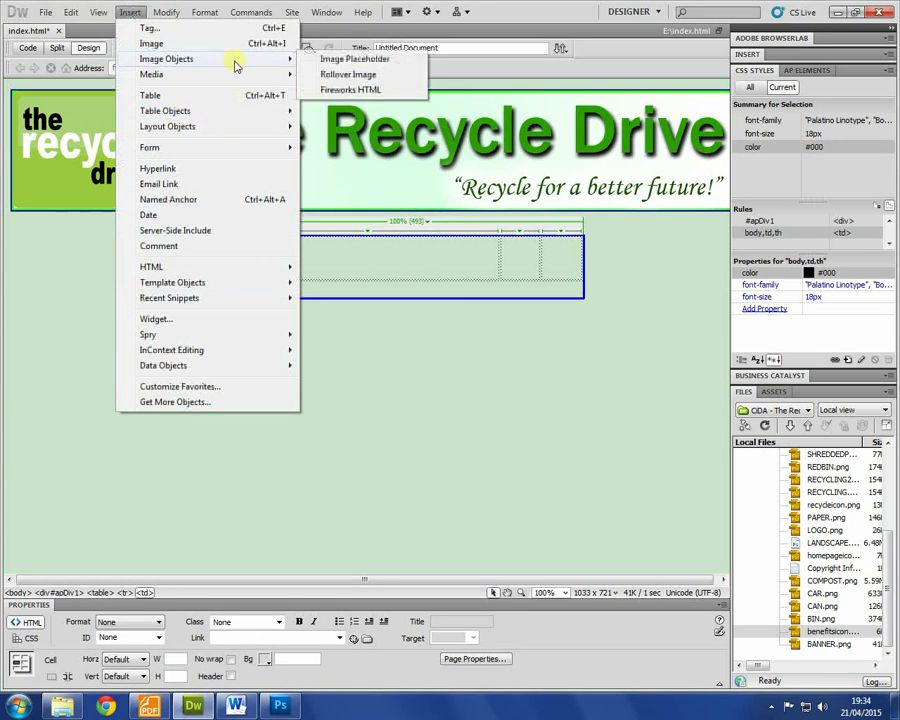
pyautogui.click(368, 75)
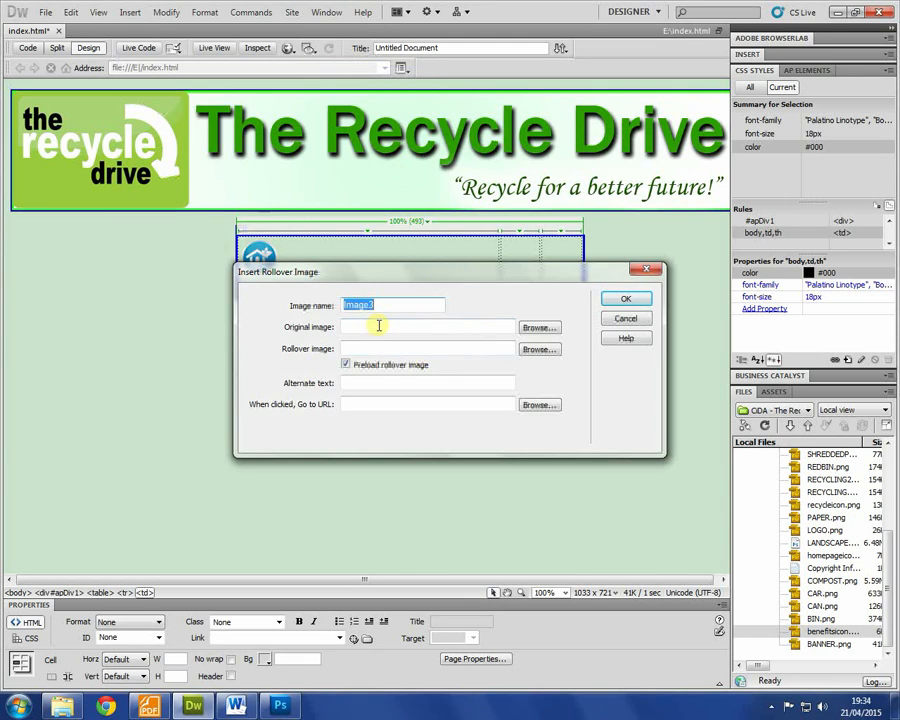
pyautogui.write('Recycling button')
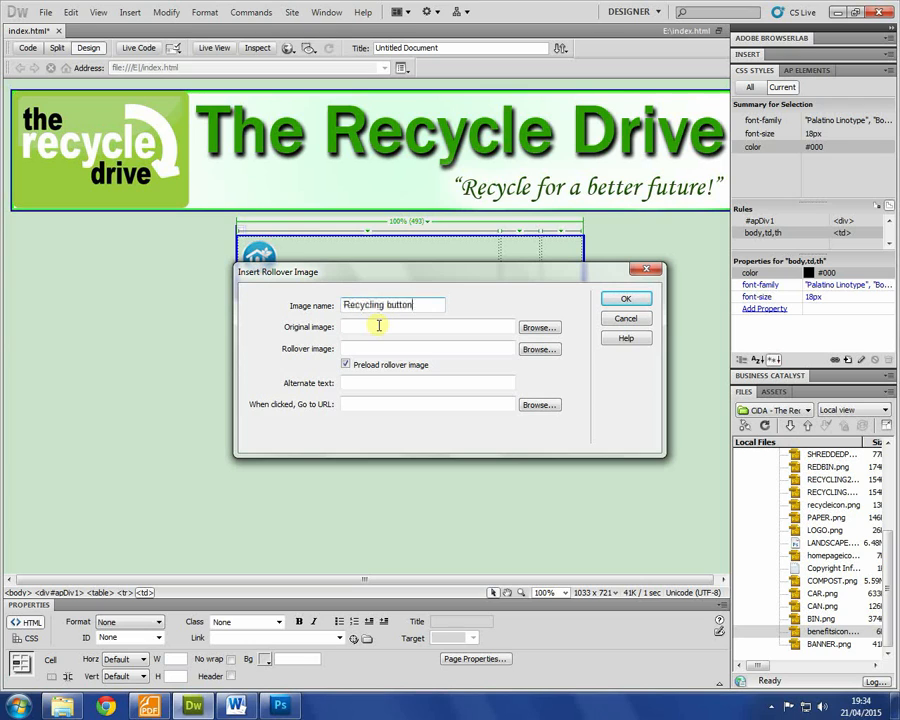
pyautogui.click(539, 328)
pyautogui.scroll(-4, 514, 297)
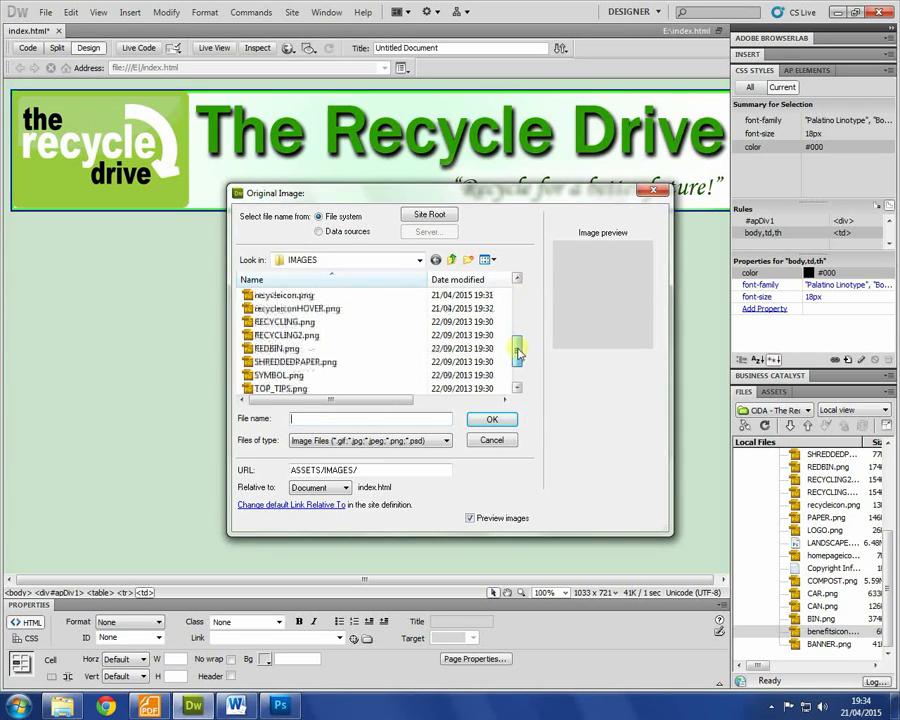
pyautogui.doubleClick(288, 295)
pyautogui.click(539, 348)
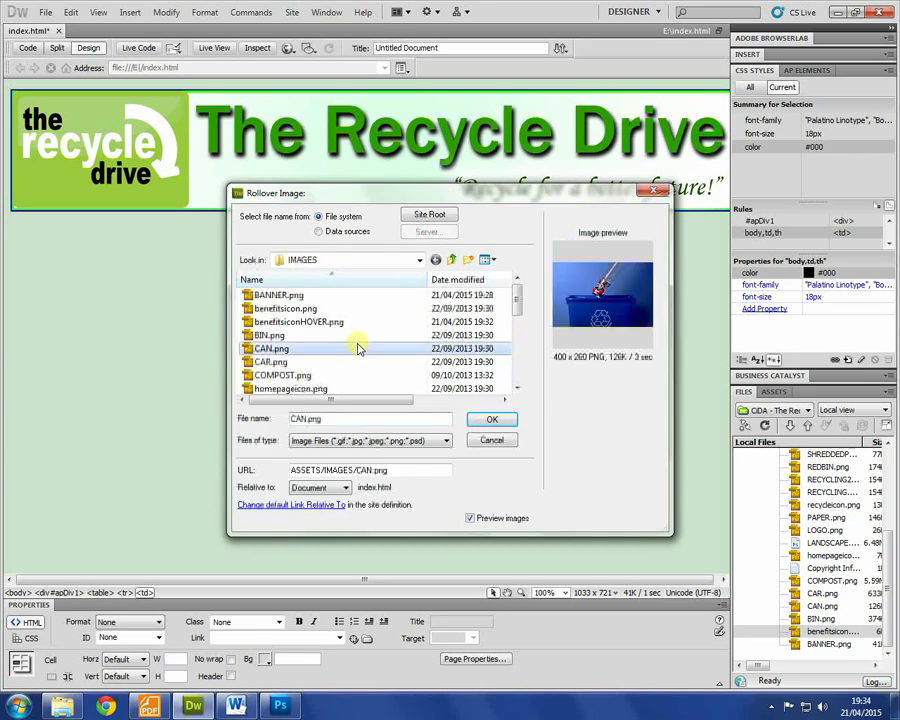
pyautogui.doubleClick(289, 307)
# Step: Enter the alternate text 'Click to go to the recycling page'
pyautogui.click(383, 382)
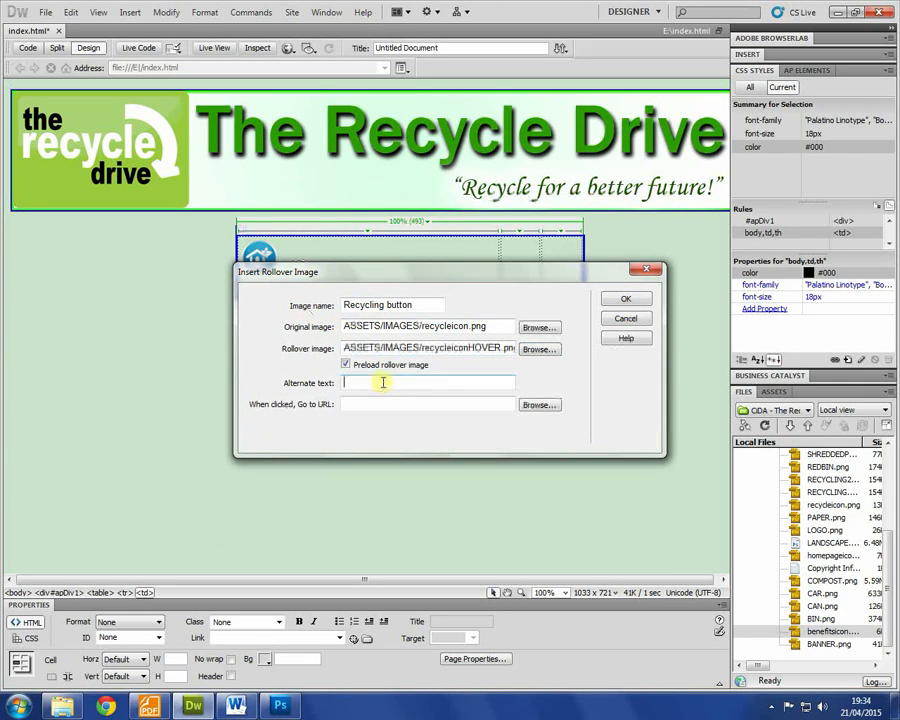
pyautogui.write('Click to go')
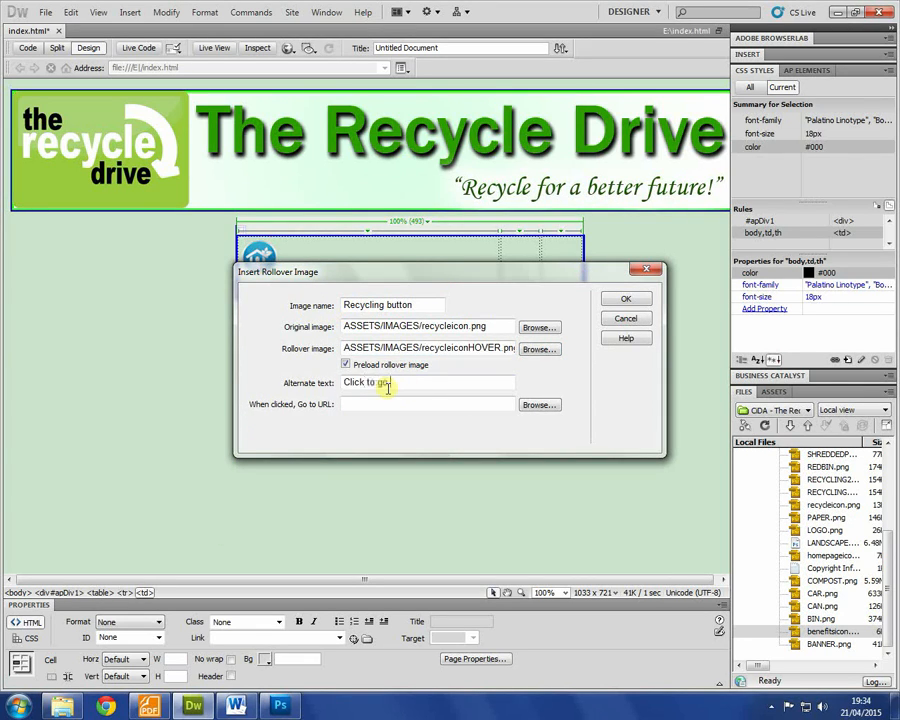
pyautogui.write('e recycling pag')
pyautogui.press('Tab')
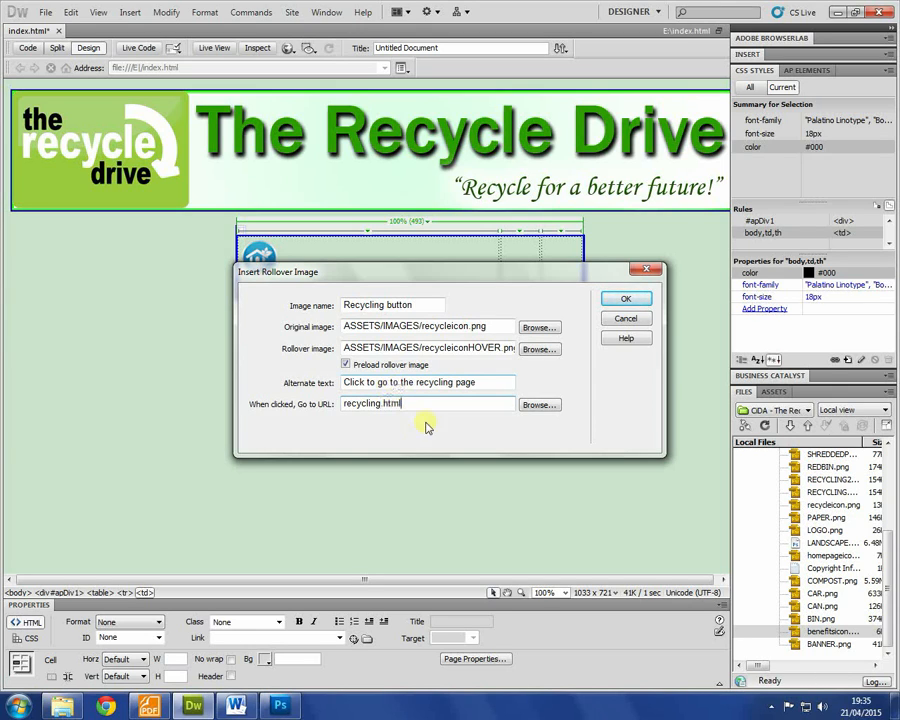
# Step: Confirm the recycling.html link, insert the rollover, and place the cursor in the table's last cell
pyautogui.moveTo(410, 404); pyautogui.dragTo(302, 404)
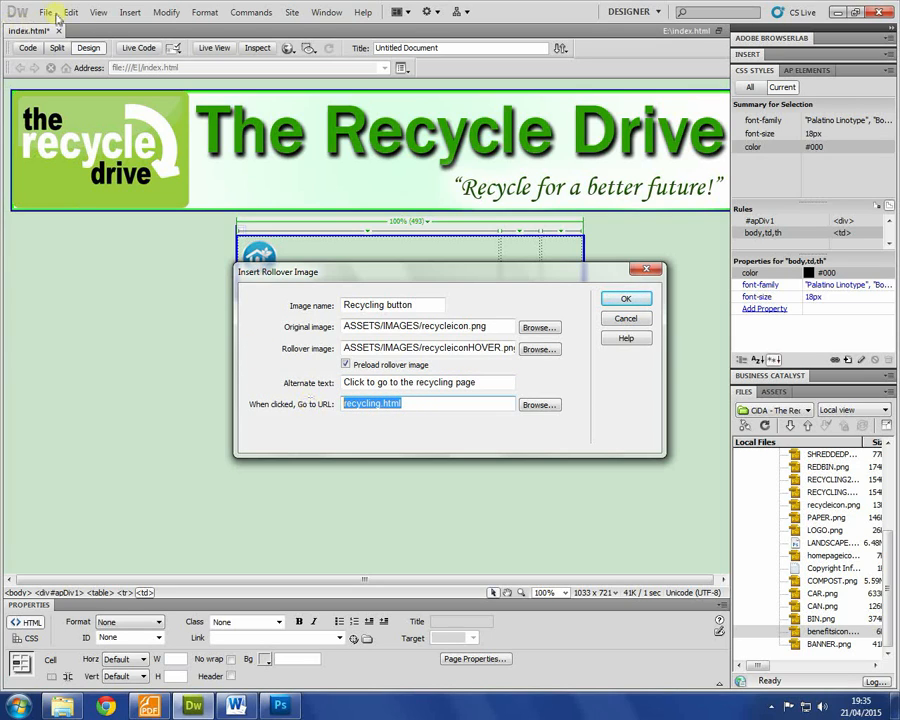
pyautogui.moveTo(408, 404); pyautogui.dragTo(300, 397)
pyautogui.click(626, 298)
pyautogui.click(569, 259)
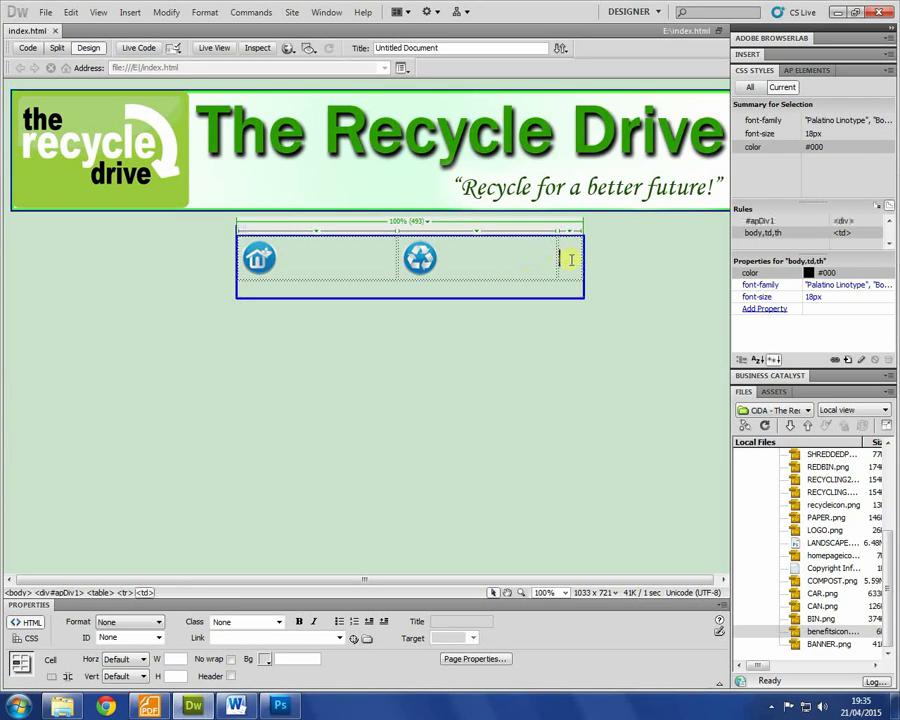
# Step: Start a new rollover image named 'Recycling Button', checking details in the assignment brief
pyautogui.click(128, 12)
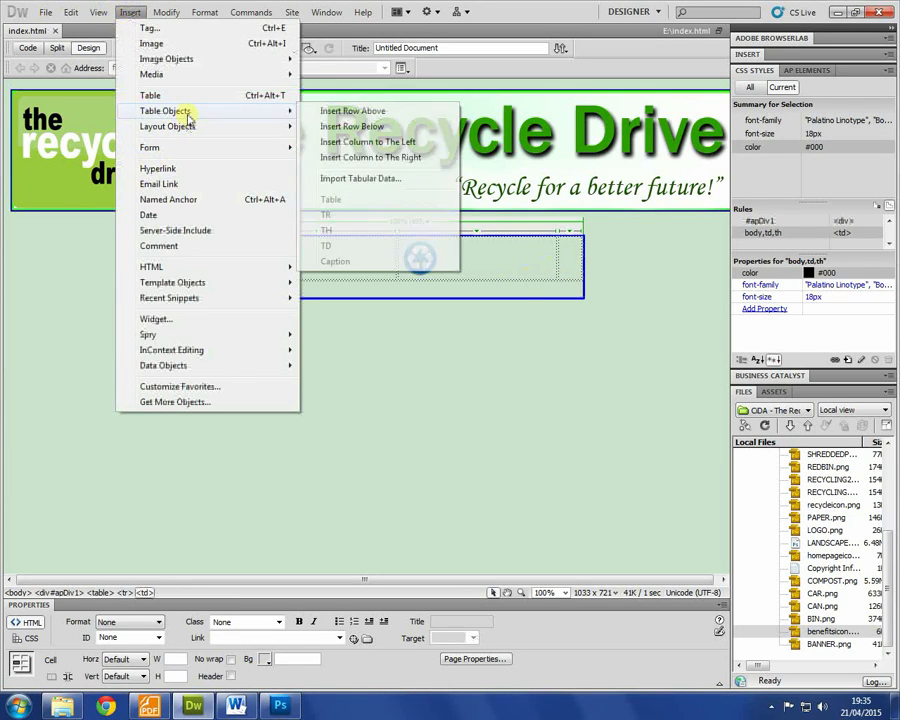
pyautogui.moveTo(257, 79)
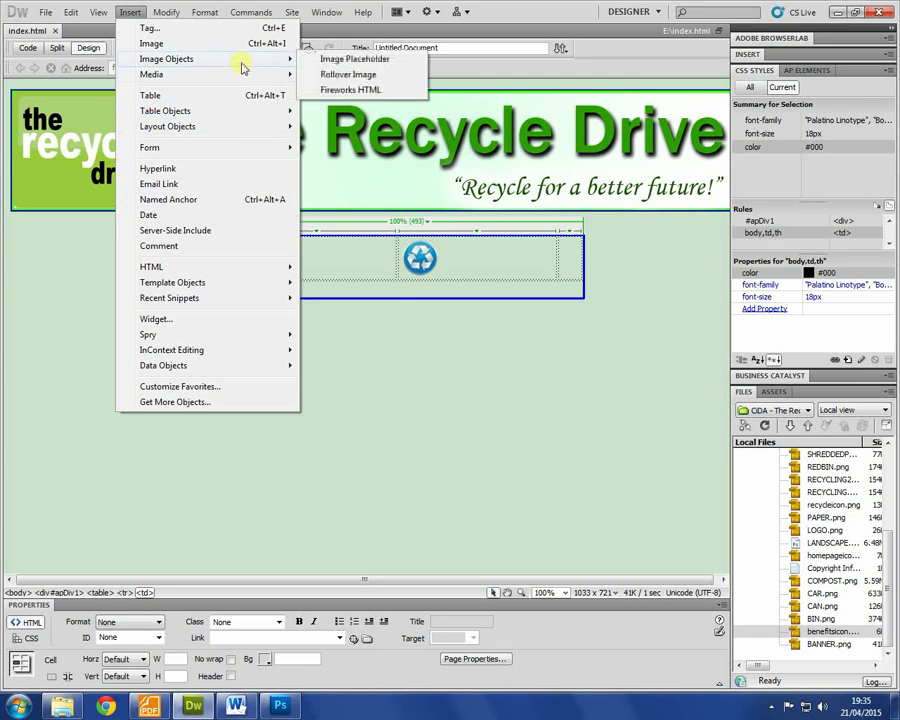
pyautogui.click(350, 74)
pyautogui.write('Recyc')
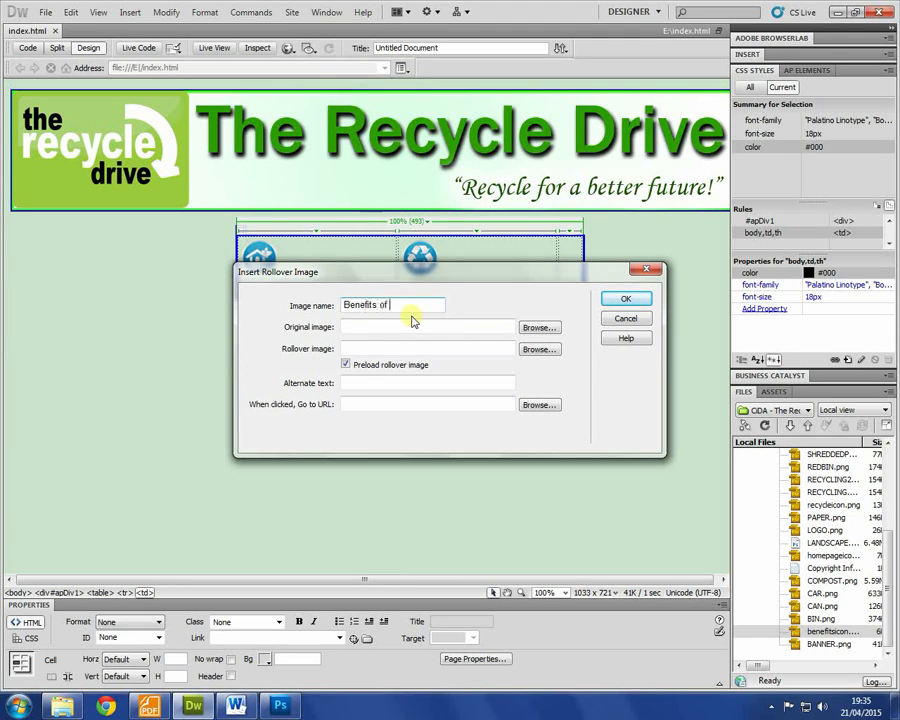
pyautogui.write('ling Button')
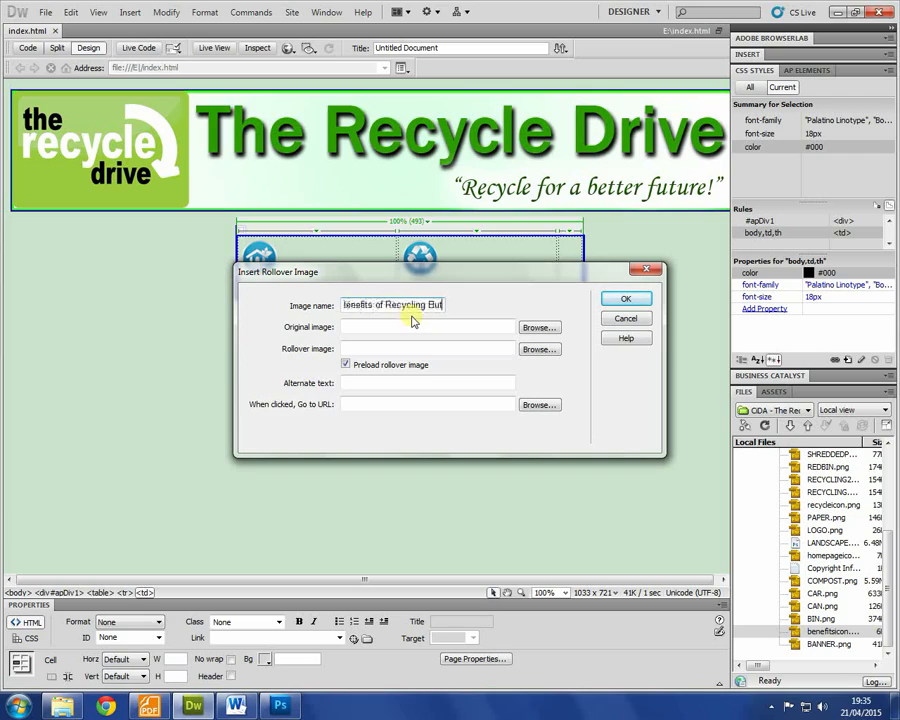
pyautogui.click(145, 706)
pyautogui.scroll(8, 330, 370)
pyautogui.moveTo(320, 393); pyautogui.dragTo(290, 400)
pyautogui.hotkey('alt', 'Tab')
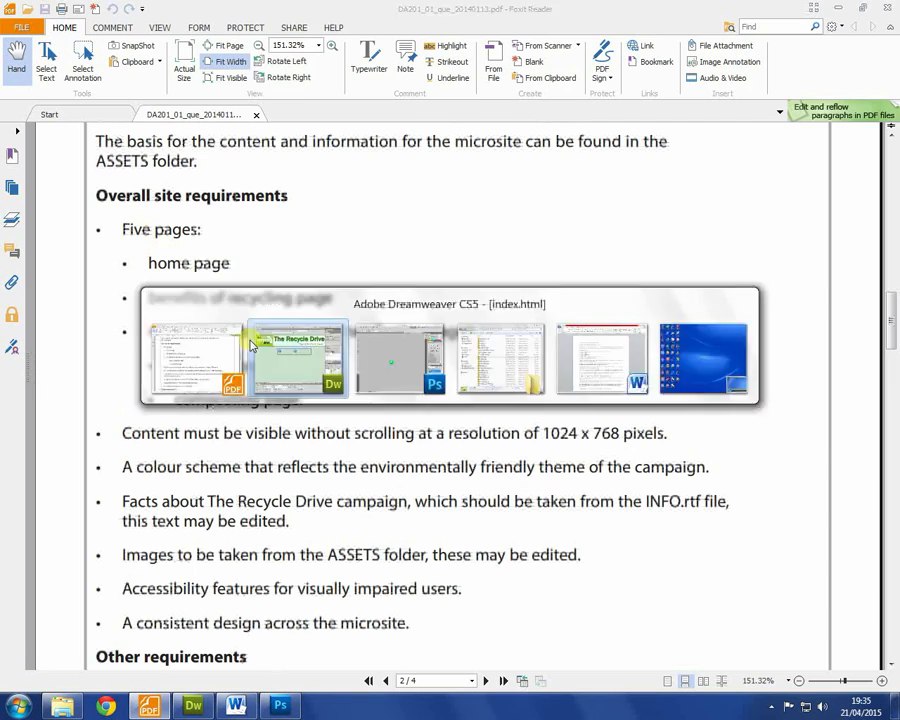
# Step: Choose benefitsicon.png as the original image and benefitsiconHOVER.png as the rollover image
pyautogui.click(538, 322)
pyautogui.moveTo(514, 297)
pyautogui.mouseDown()
pyautogui.moveTo(516, 368)
pyautogui.moveTo(514, 282)
pyautogui.moveTo(515, 369)
pyautogui.moveTo(512, 306)
pyautogui.mouseUp()
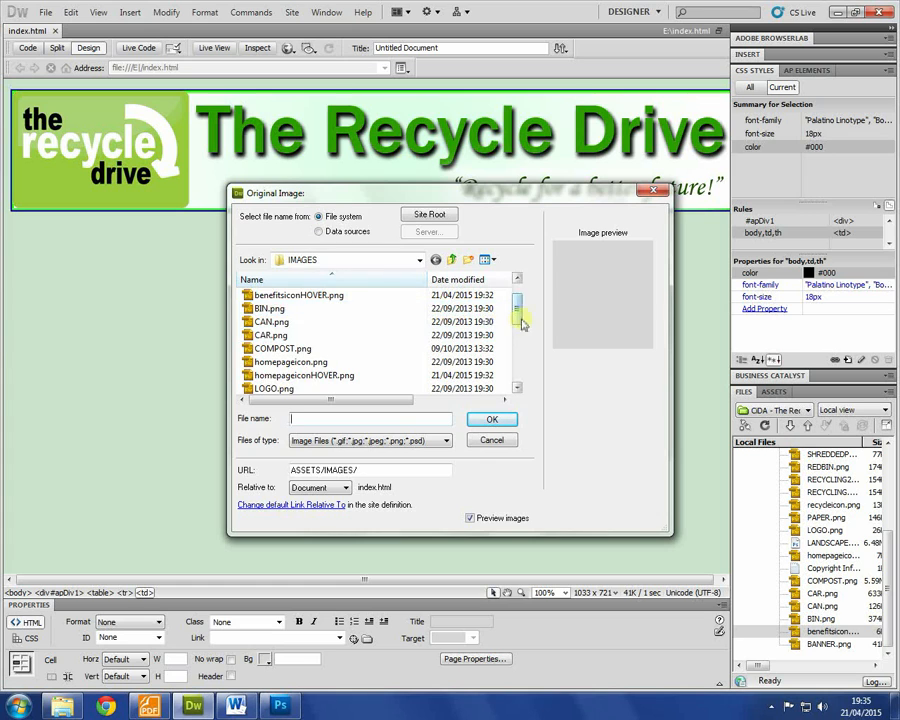
pyautogui.scroll(1, 516, 299)
pyautogui.doubleClick(286, 309)
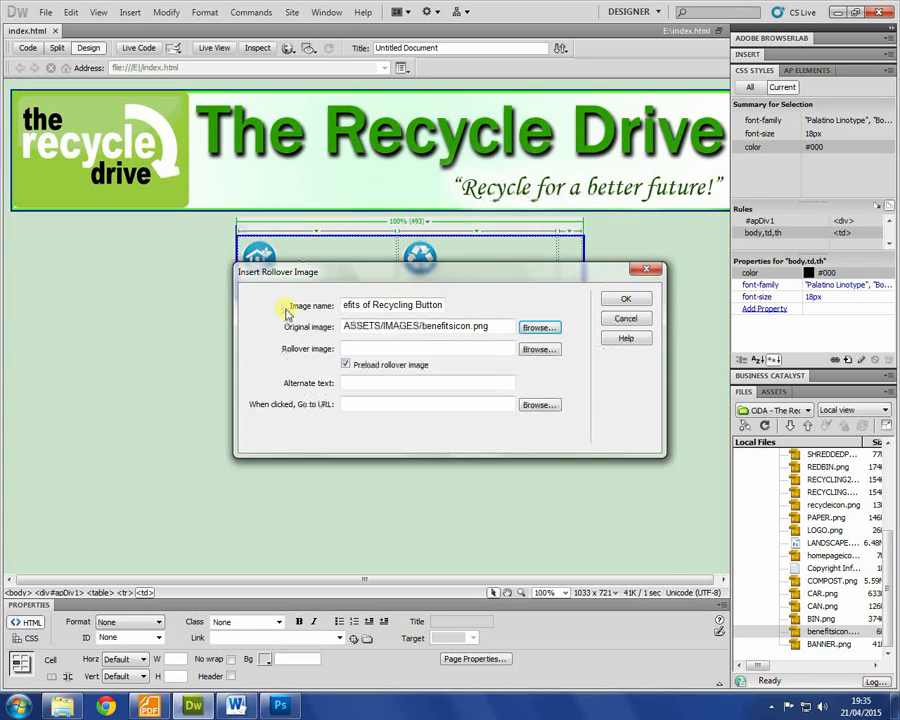
pyautogui.click(539, 349)
pyautogui.doubleClick(291, 319)
# Step: Enter alt text 'Click to to go to the benefits of recycling page' and insert the button linked to benefits.html
pyautogui.click(363, 386)
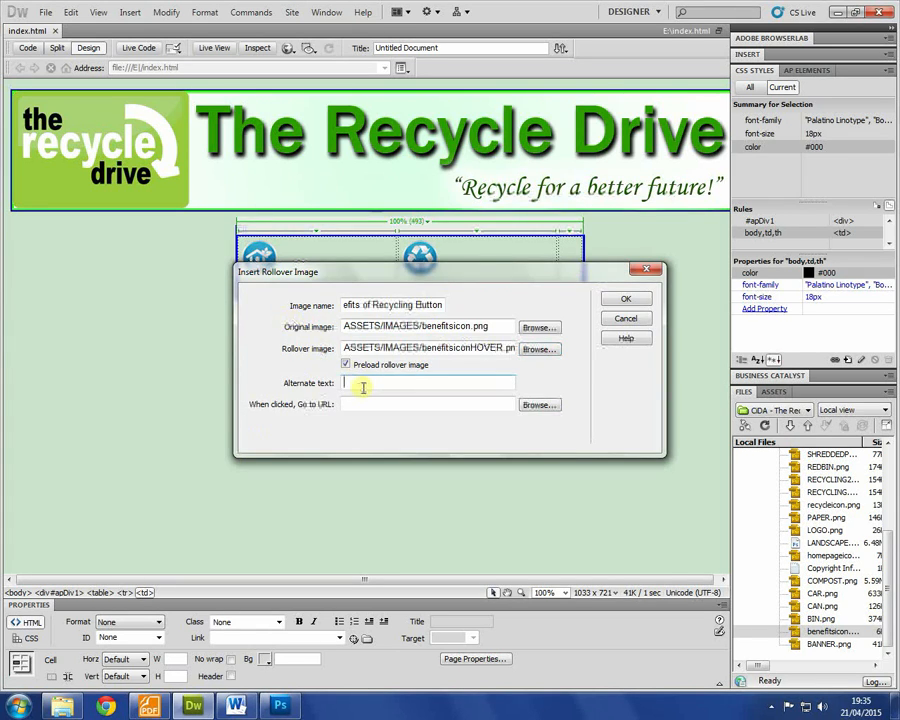
pyautogui.write('Click to t')
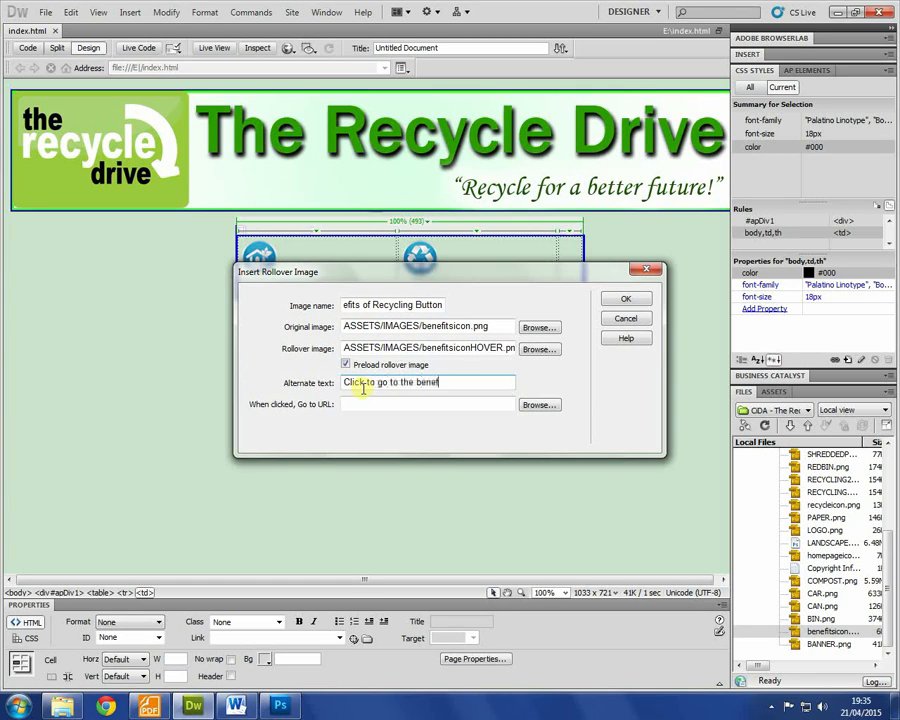
pyautogui.write('o go to the benefits of recycling page')
pyautogui.click(369, 402)
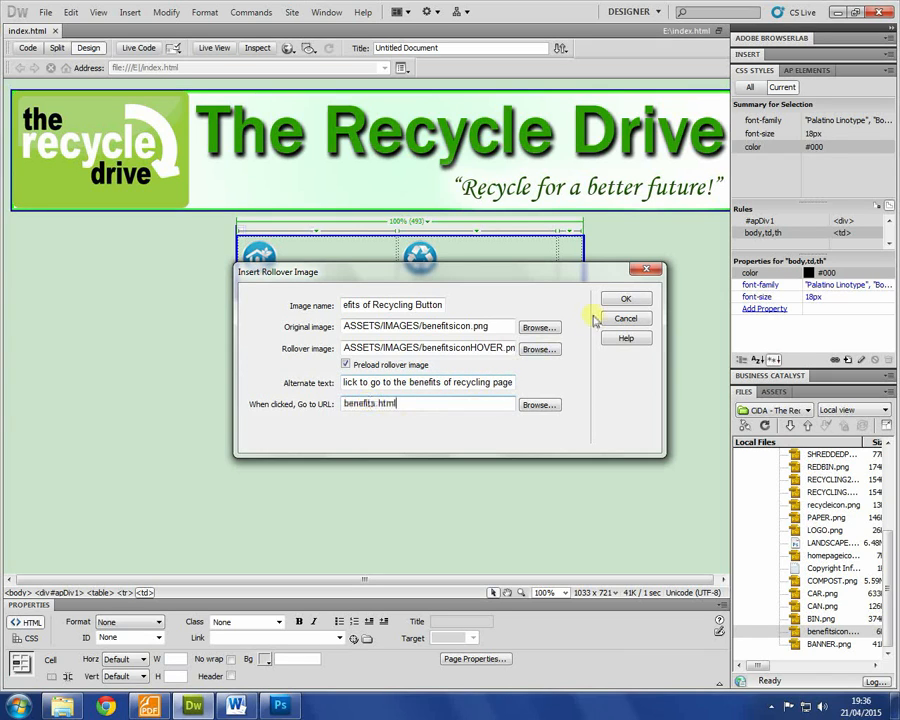
pyautogui.click(625, 298)
pyautogui.click(413, 349)
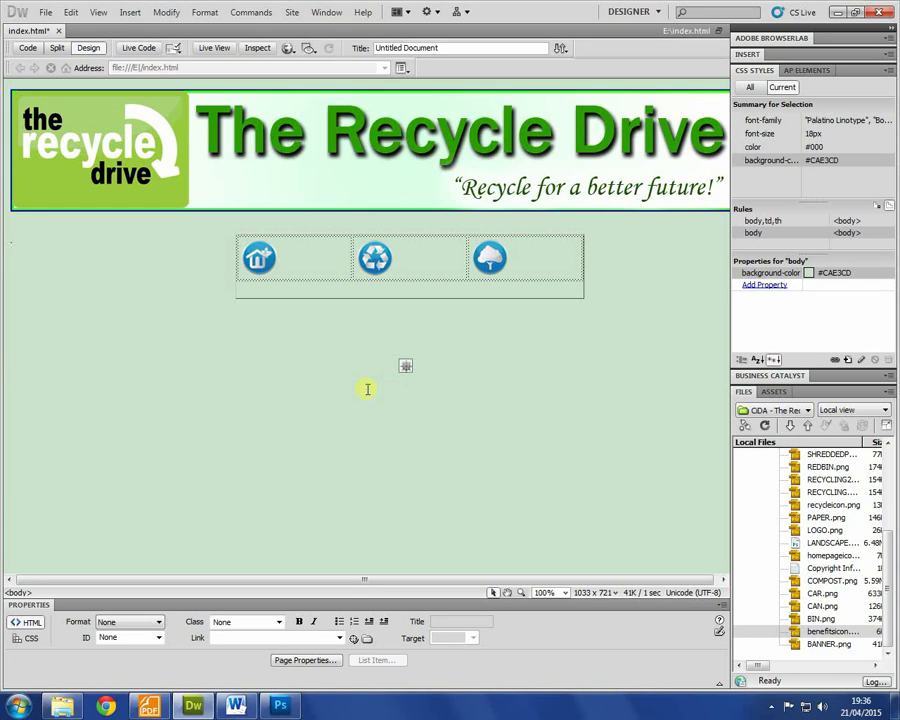
# Step: Preview index.html in Chrome and restore the browser window to a smaller size
pyautogui.click(43, 15)
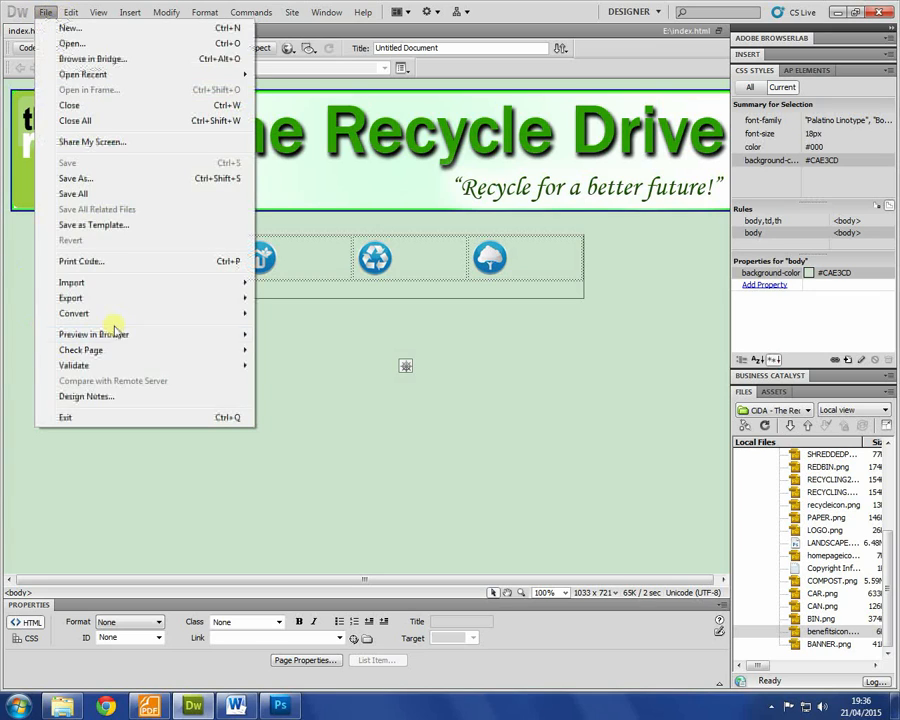
pyautogui.moveTo(153, 338)
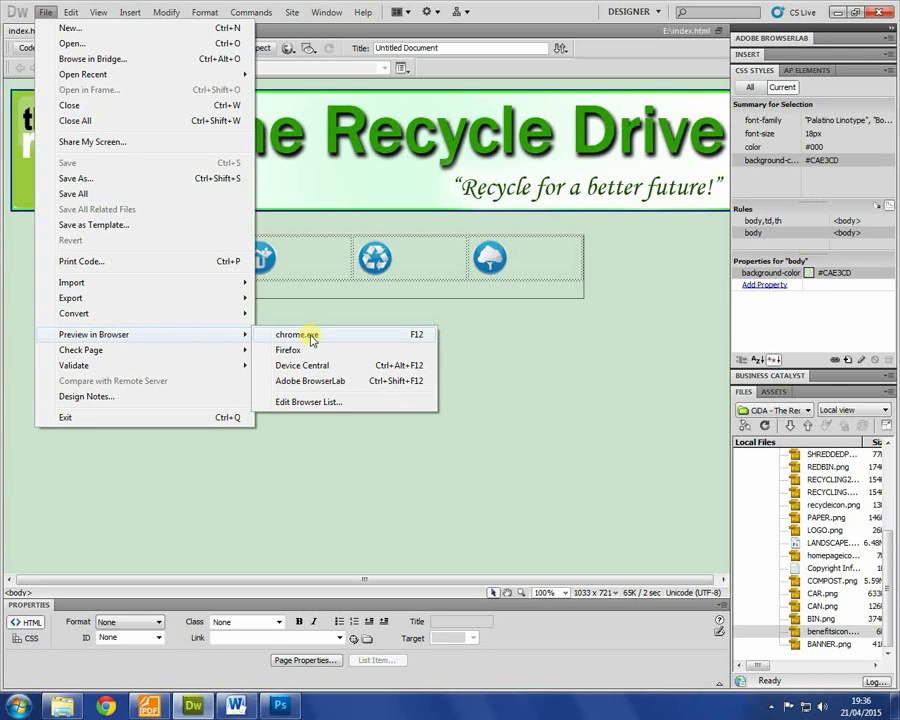
pyautogui.click(616, 382)
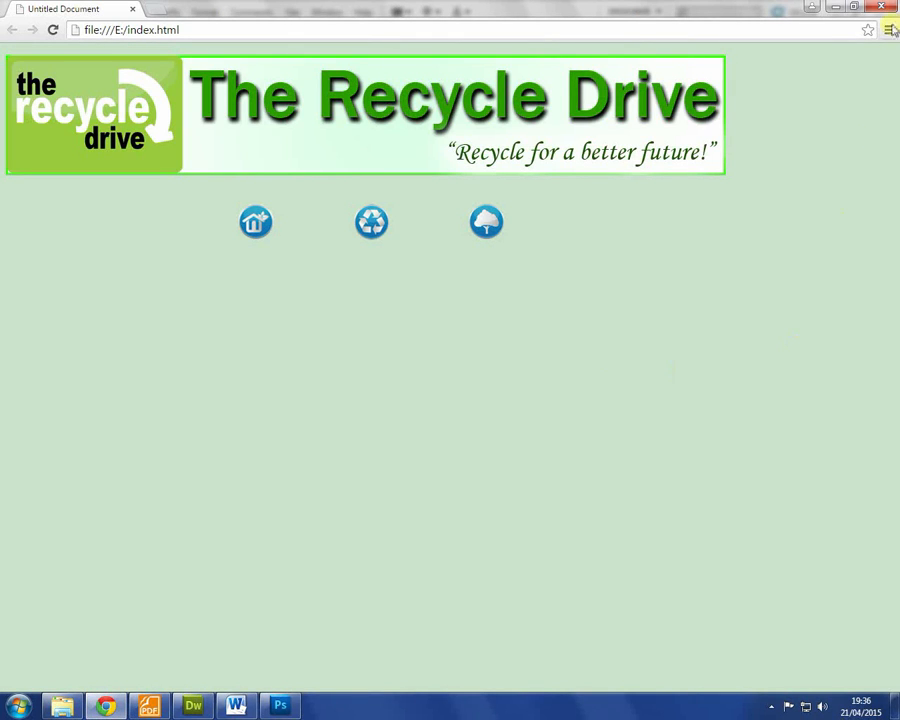
pyautogui.click(858, 7)
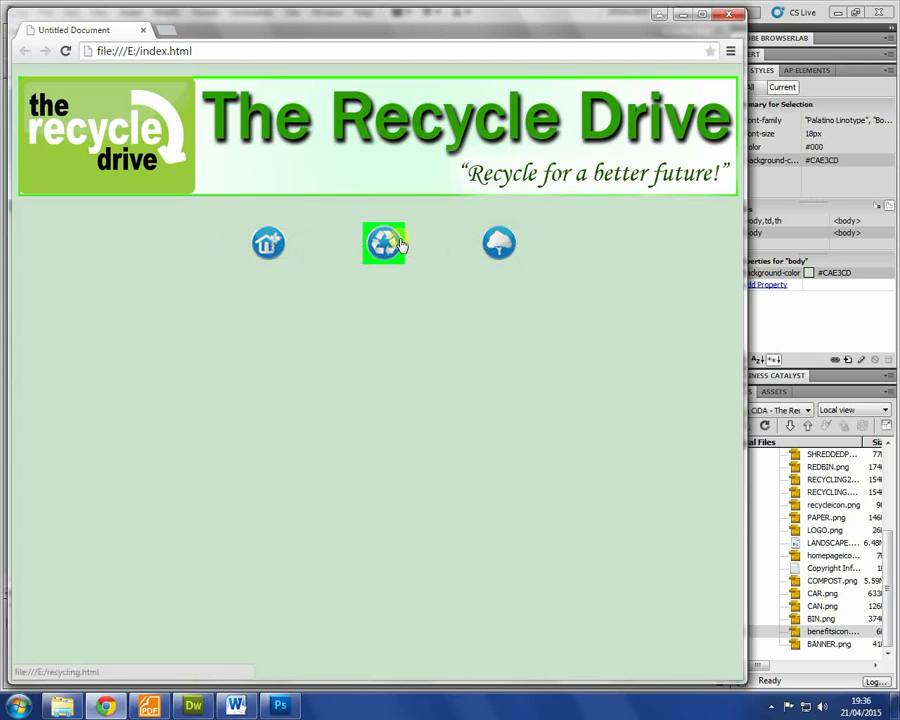
# Step: Test the benefits and recycling button links, going back after each, then return to Dreamweaver
pyautogui.click(497, 243)
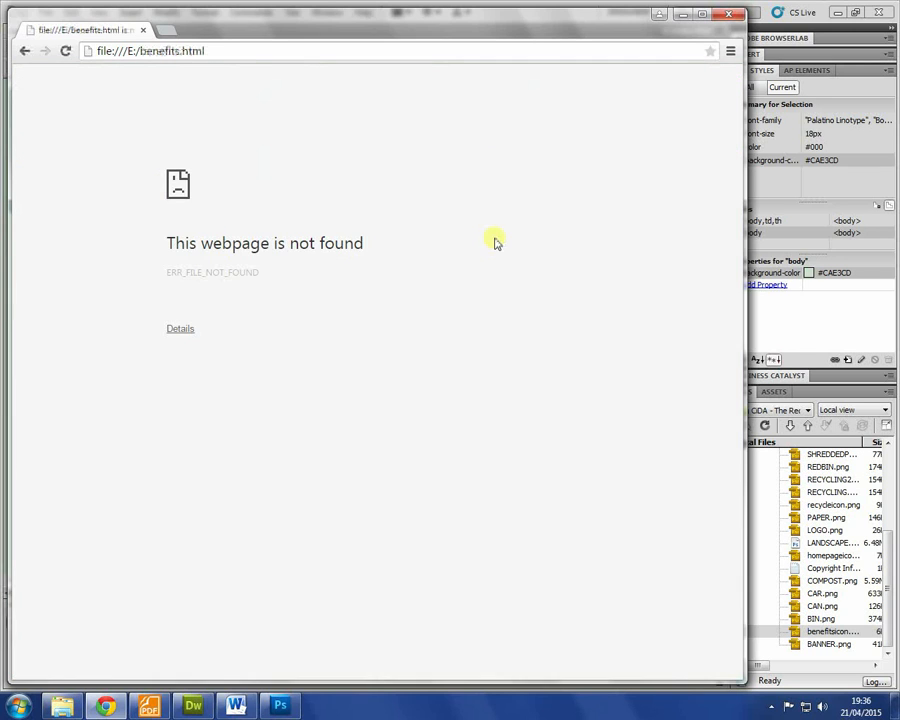
pyautogui.click(25, 51)
pyautogui.click(378, 243)
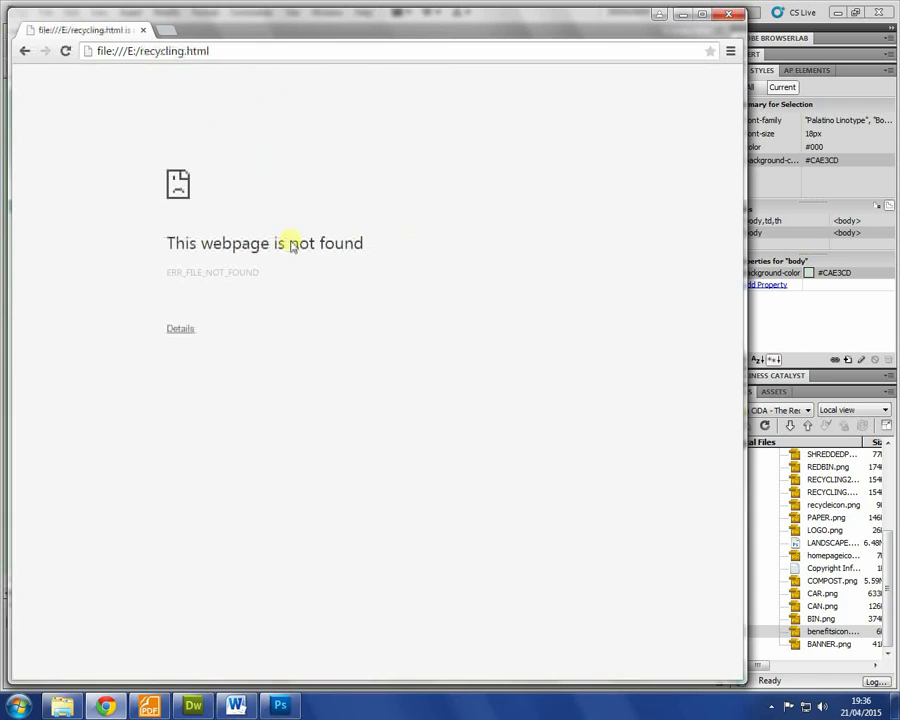
pyautogui.click(26, 50)
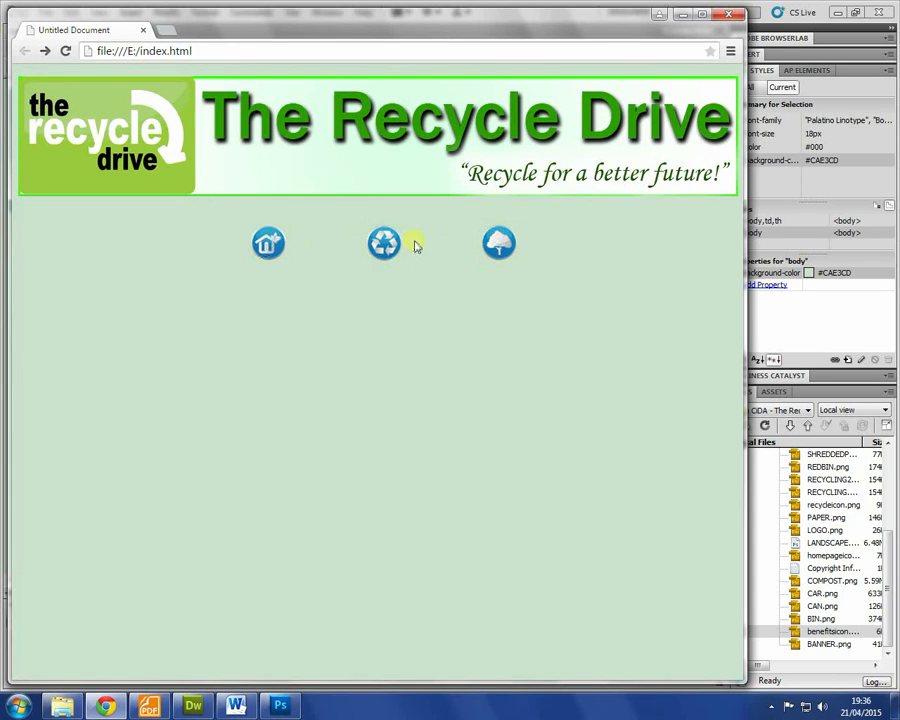
pyautogui.click(193, 706)
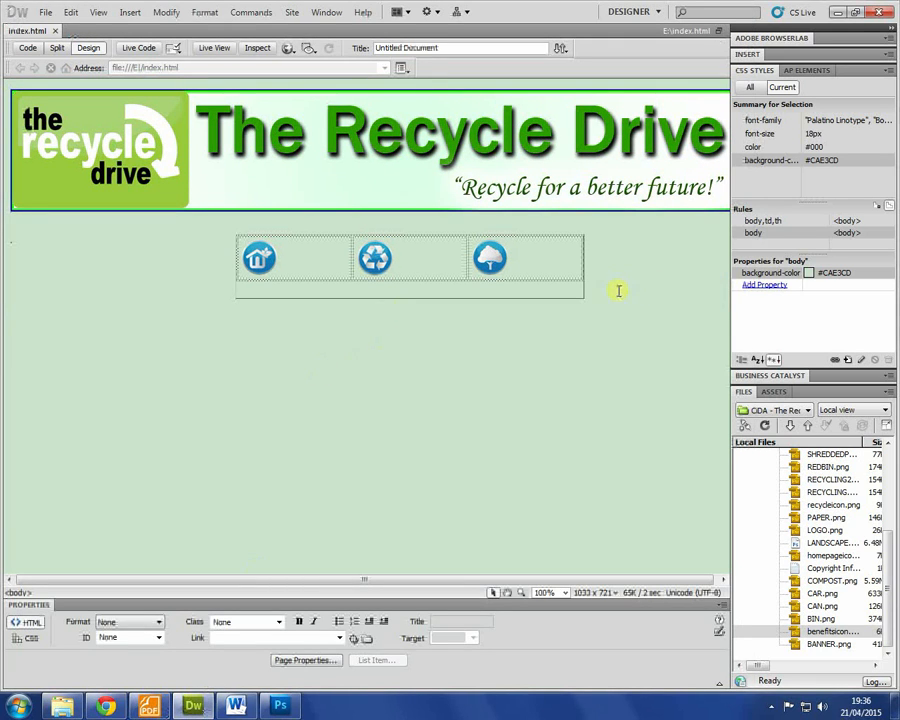
# Step: Insert an AP div and resize it into a tall left panel below the navigation
pyautogui.click(422, 288)
pyautogui.click(622, 296)
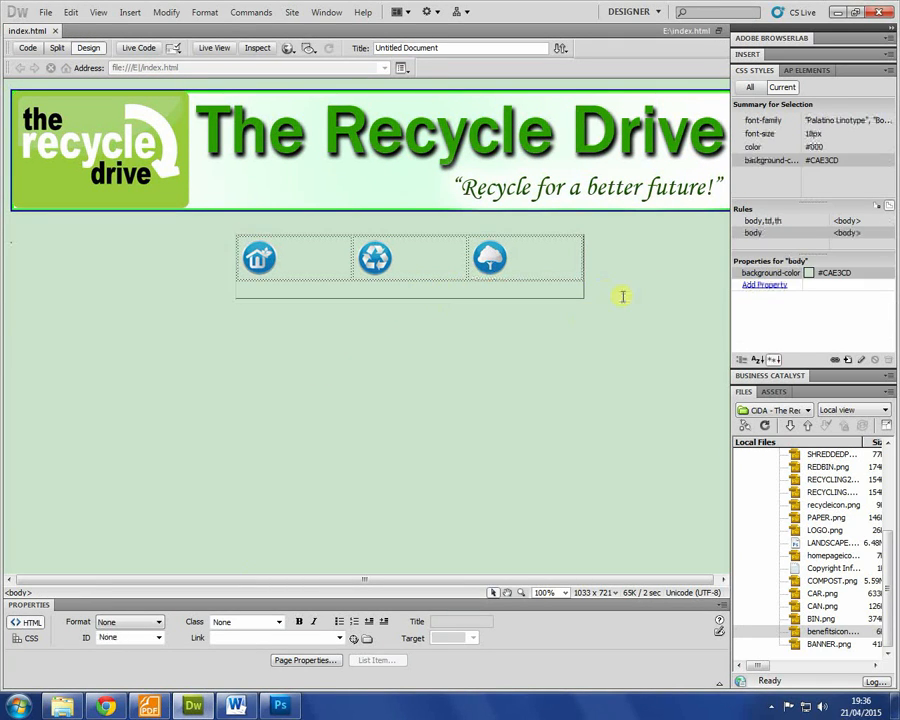
pyautogui.click(130, 12)
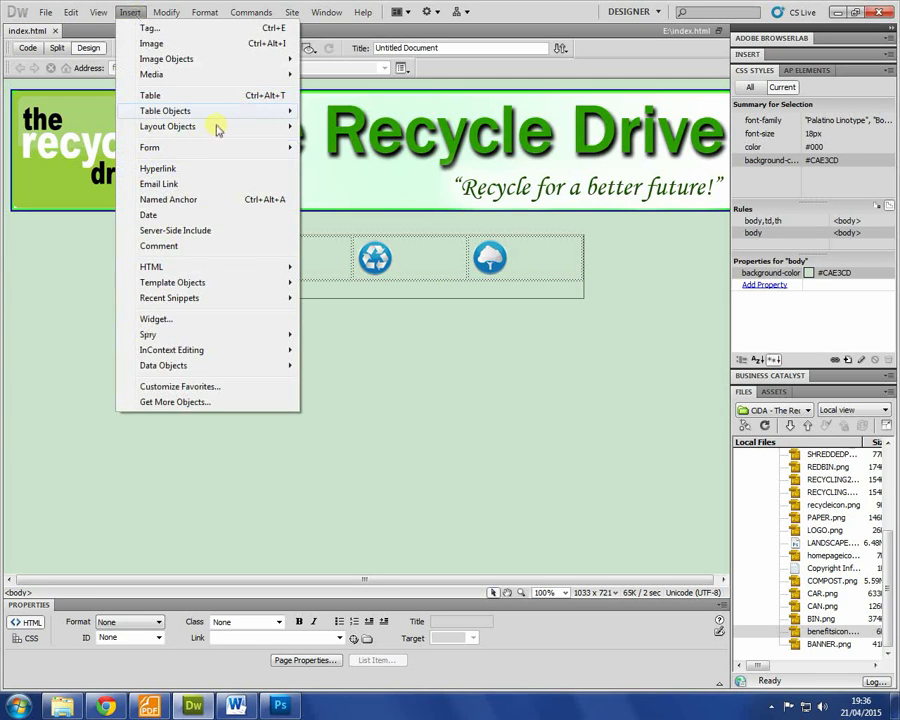
pyautogui.moveTo(239, 111)
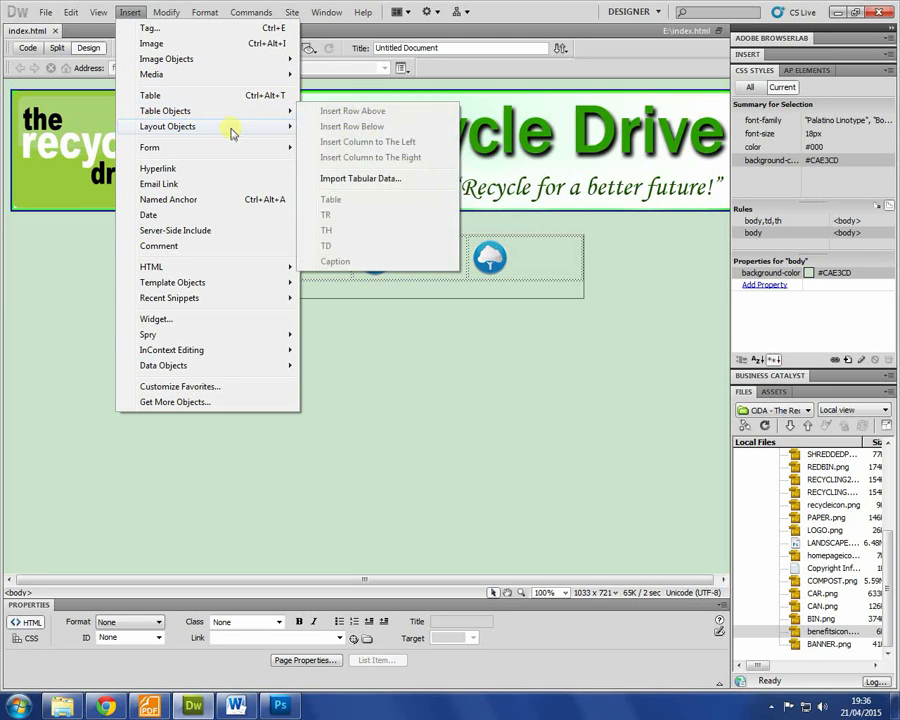
pyautogui.click(330, 140)
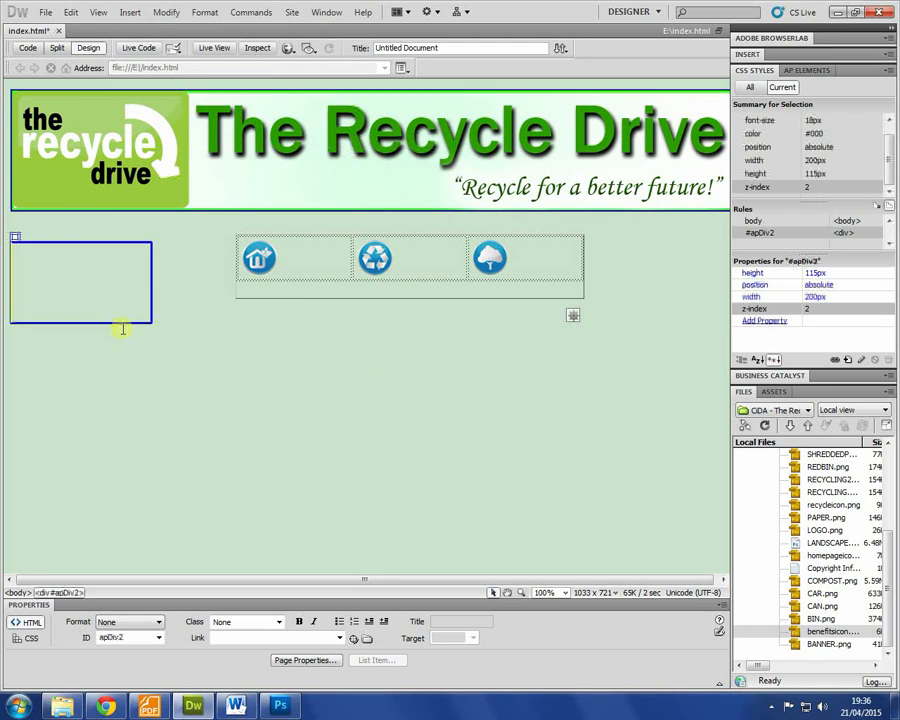
pyautogui.moveTo(148, 318); pyautogui.dragTo(331, 558)
pyautogui.click(476, 324)
# Step: Add a second AP div to its right, enlarged to 492 by 356 px, then preview in Chrome
pyautogui.click(108, 14)
pyautogui.click(128, 16)
pyautogui.click(129, 16)
pyautogui.moveTo(228, 126)
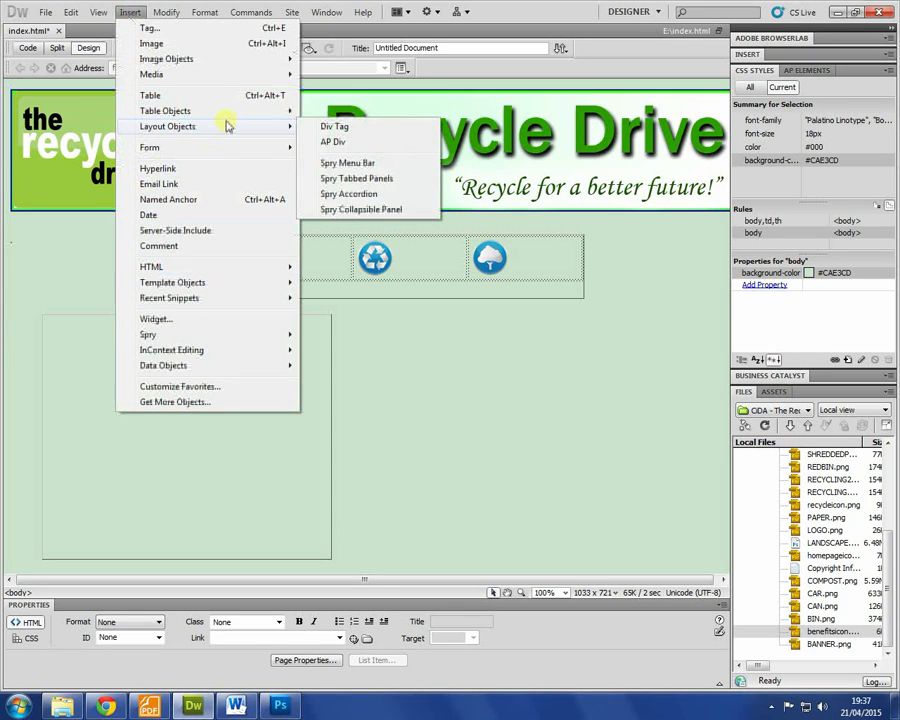
pyautogui.click(333, 141)
pyautogui.moveTo(149, 268); pyautogui.dragTo(498, 340)
pyautogui.moveTo(501, 393); pyautogui.dragTo(695, 592)
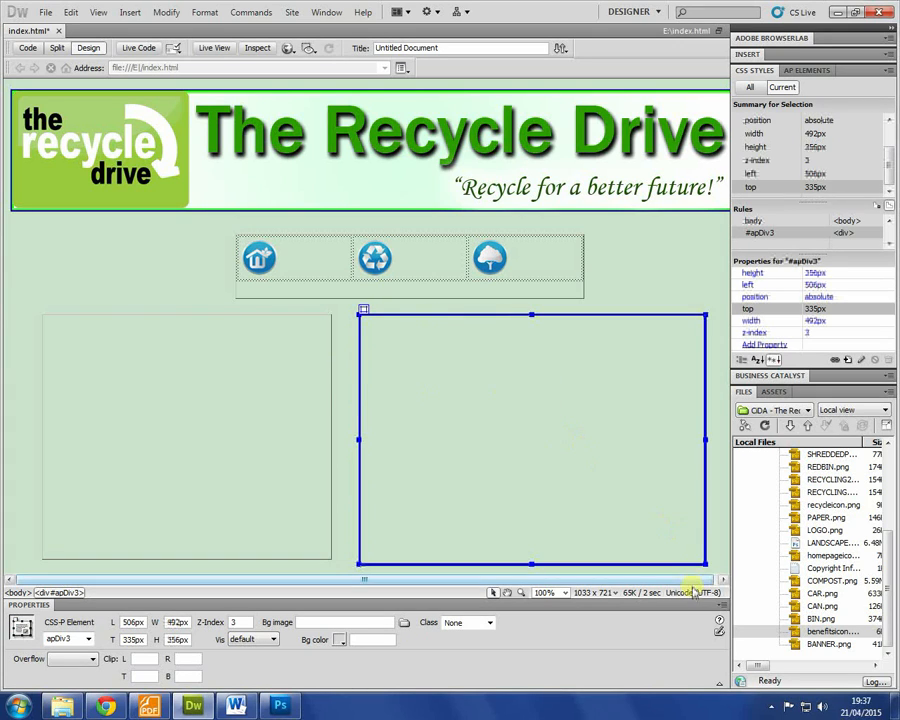
pyautogui.click(165, 375)
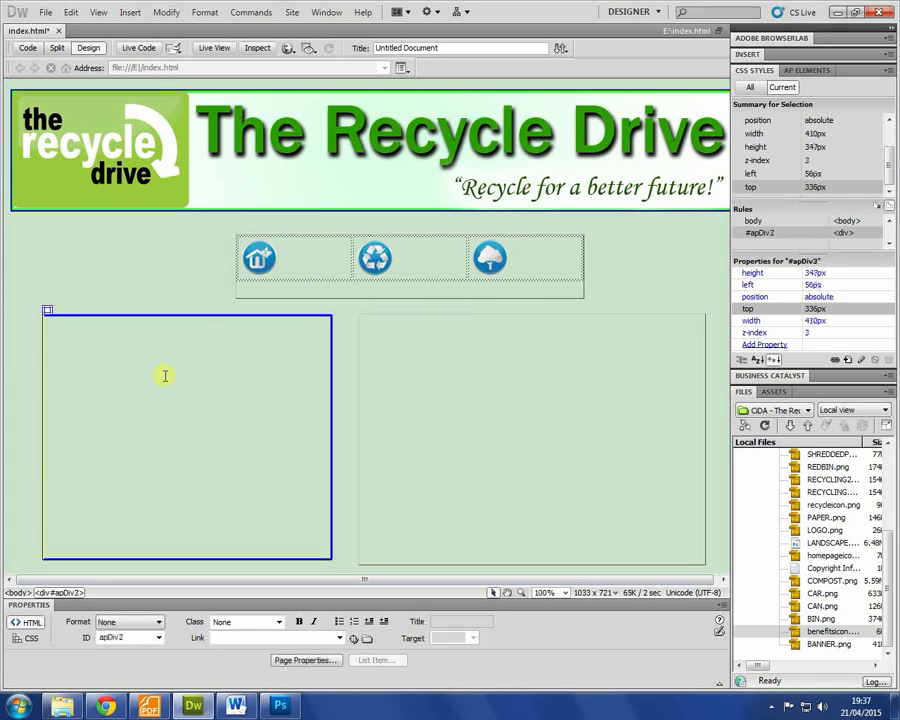
pyautogui.click(195, 703)
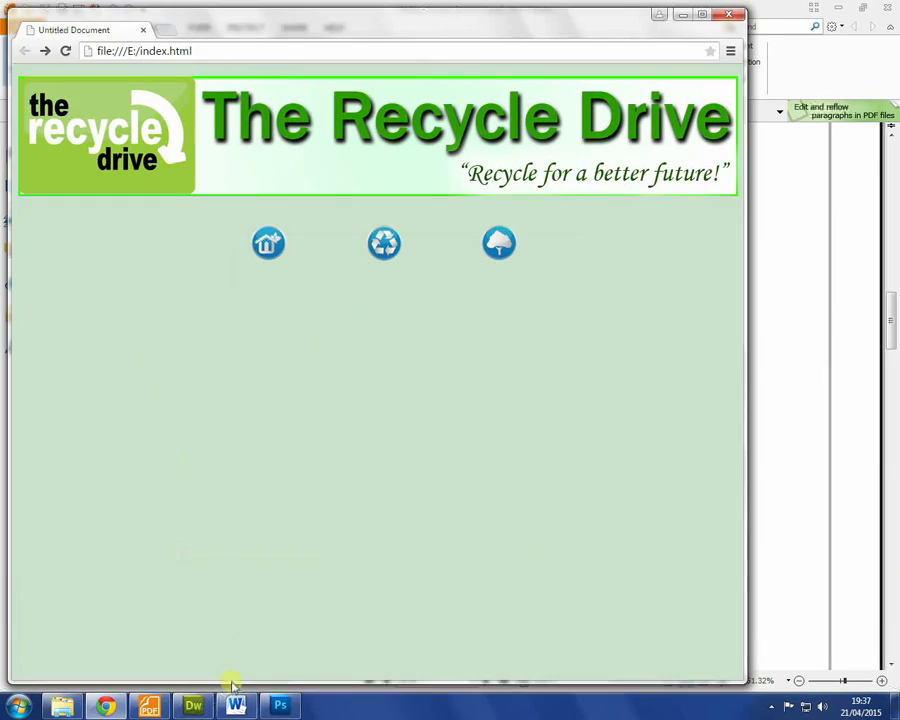
pyautogui.click(147, 704)
pyautogui.scroll(-6, 352, 383)
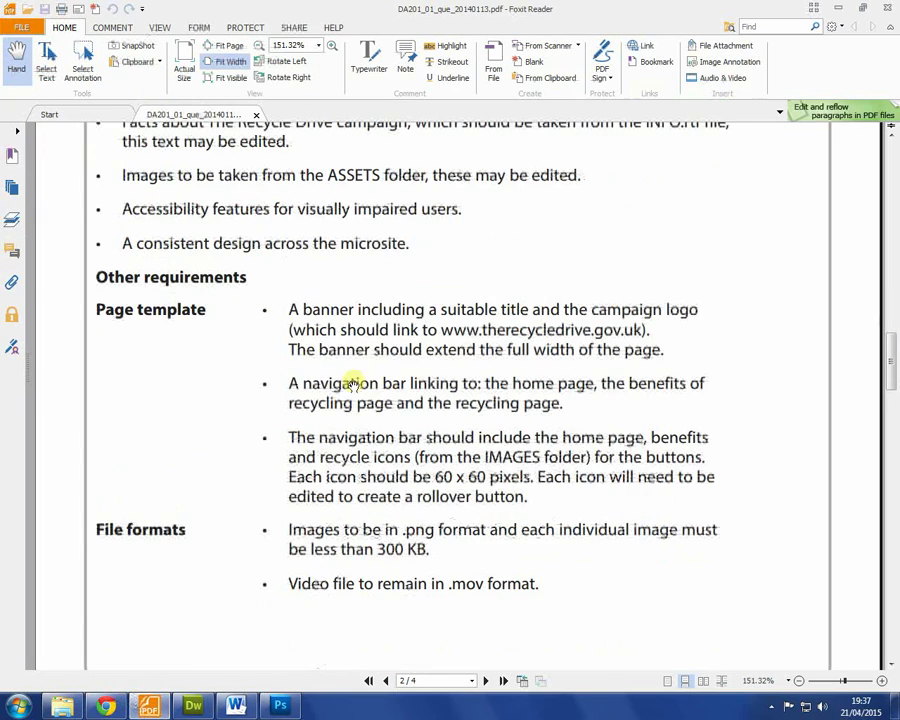
pyautogui.scroll(-1, 338, 420)
pyautogui.scroll(-8, 338, 420)
pyautogui.scroll(5, 338, 418)
pyautogui.scroll(-5, 338, 418)
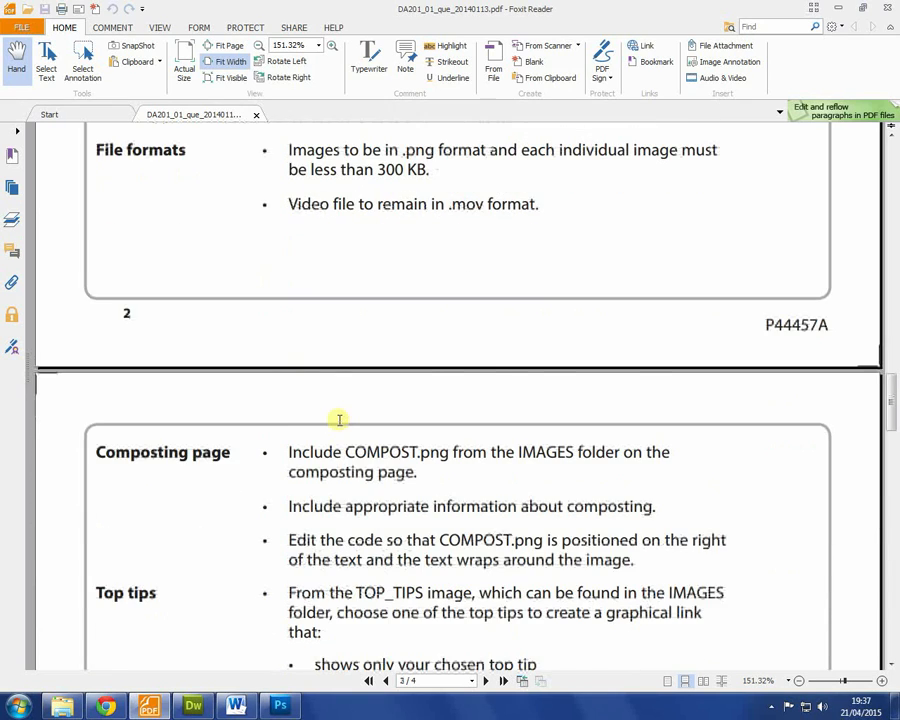
pyautogui.scroll(-3, 339, 420)
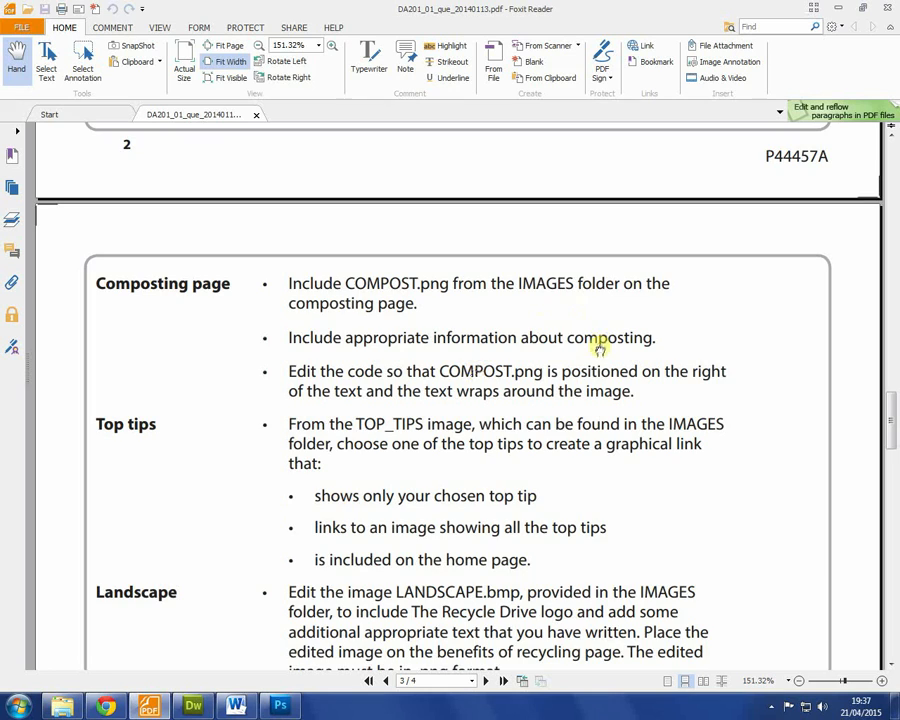
pyautogui.scroll(-5, 590, 355)
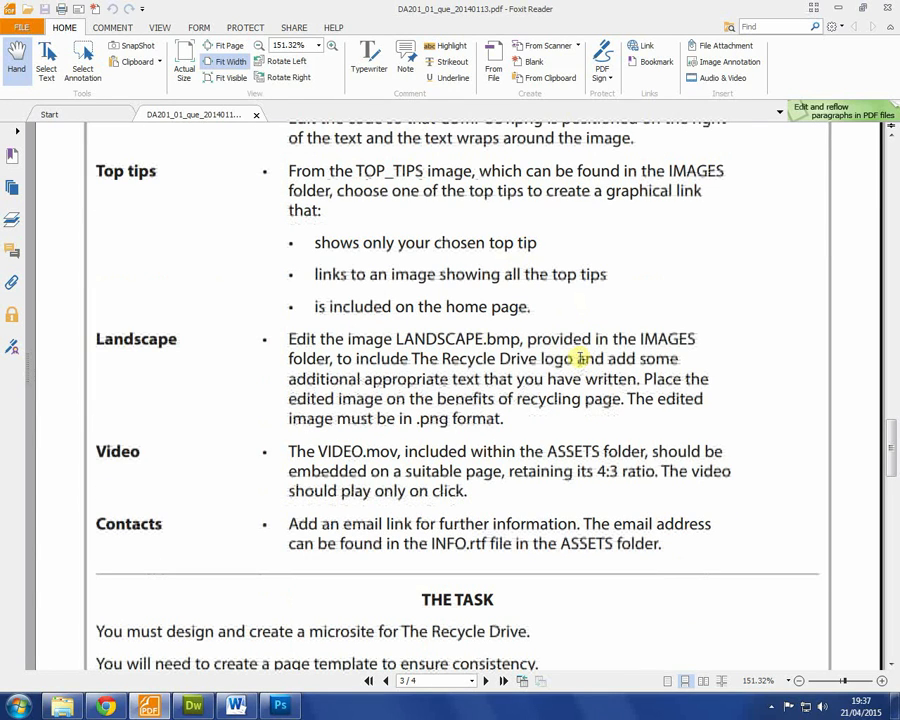
pyautogui.moveTo(503, 418); pyautogui.dragTo(321, 301)
pyautogui.scroll(3, 340, 300)
pyautogui.click(536, 430)
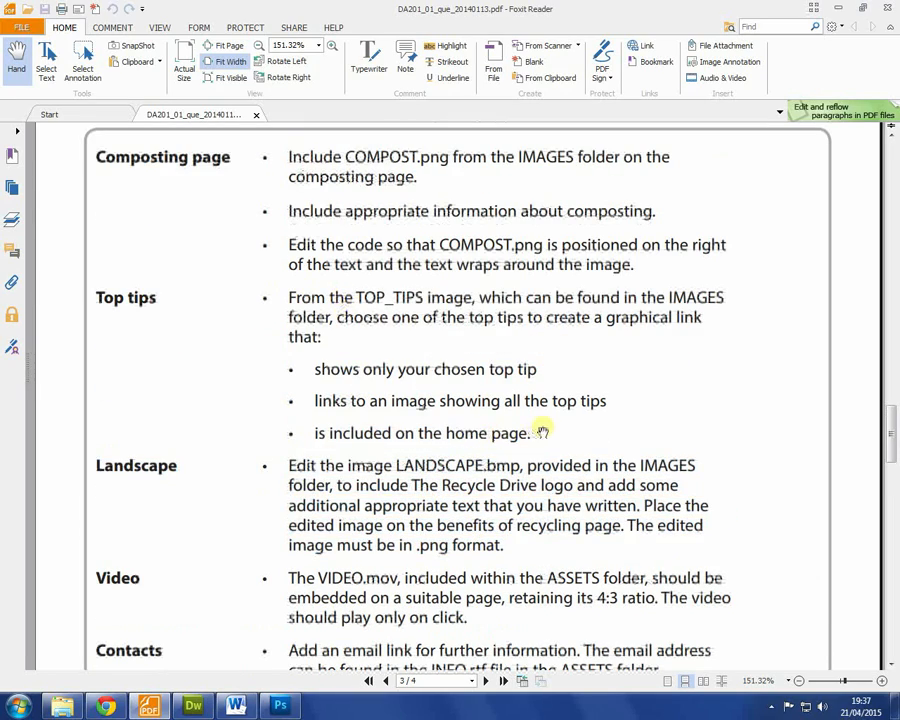
pyautogui.scroll(-3, 318, 368)
pyautogui.scroll(1, 300, 240)
pyautogui.scroll(3, 371, 327)
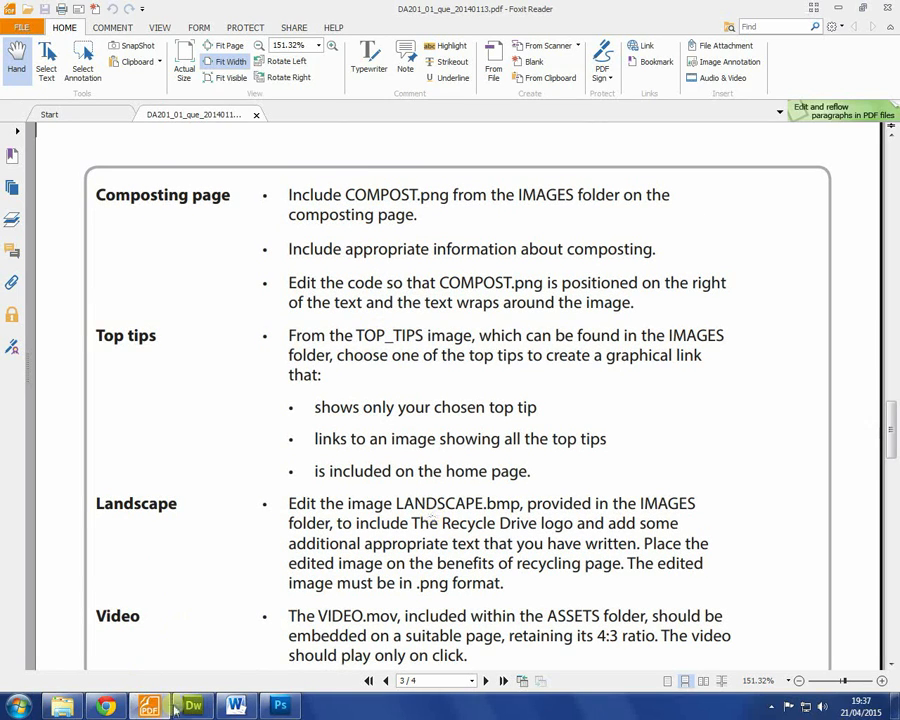
# Step: Open INFO.rtf from the site's Files panel in Word
pyautogui.click(200, 708)
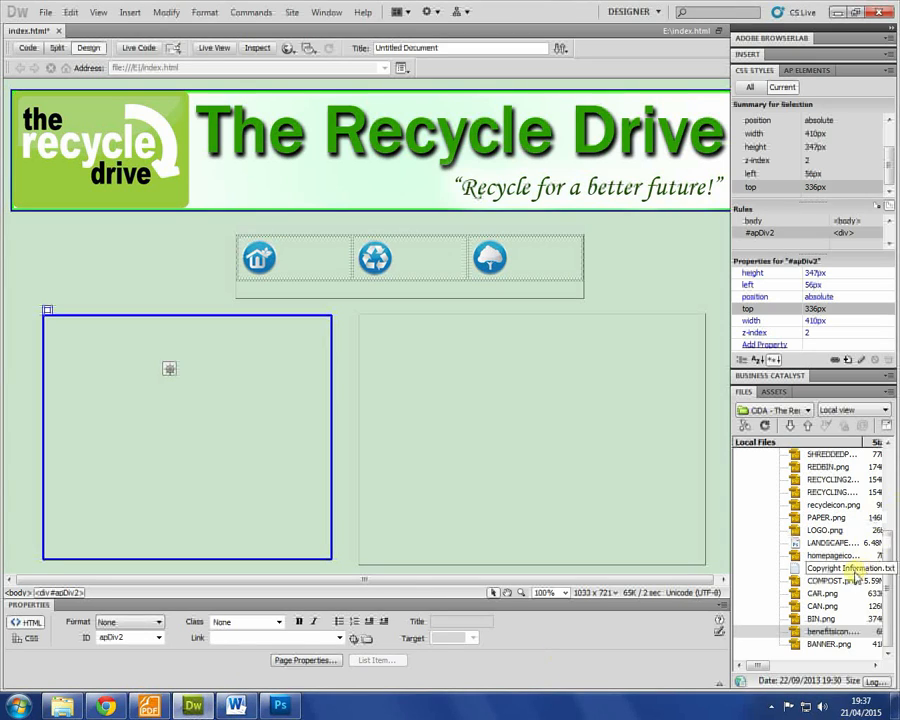
pyautogui.scroll(3, 885, 553)
pyautogui.scroll(2, 890, 553)
pyautogui.doubleClick(783, 512)
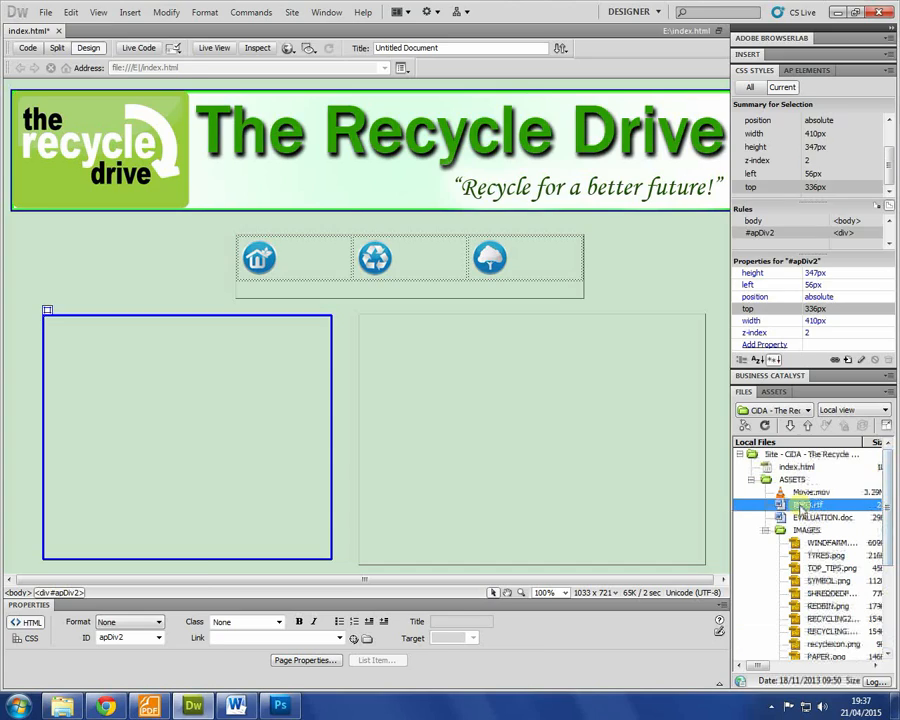
# Step: Copy the title, Email line and schools paragraph and paste them into the left content box
pyautogui.moveTo(225, 229); pyautogui.dragTo(649, 323)
pyautogui.click(650, 330)
pyautogui.scroll(-3, 478, 365)
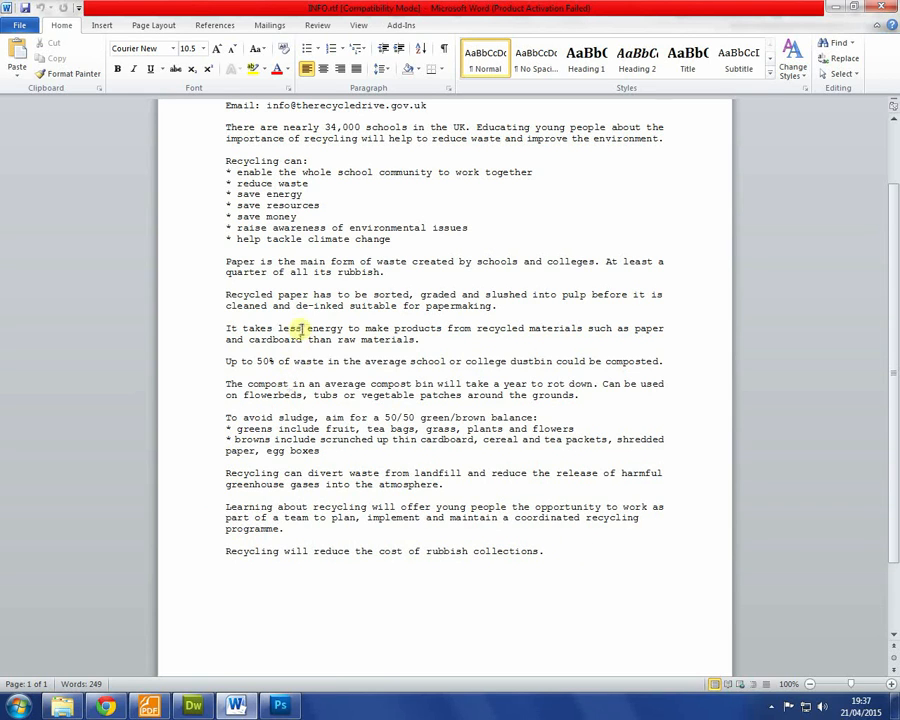
pyautogui.scroll(3, 318, 345)
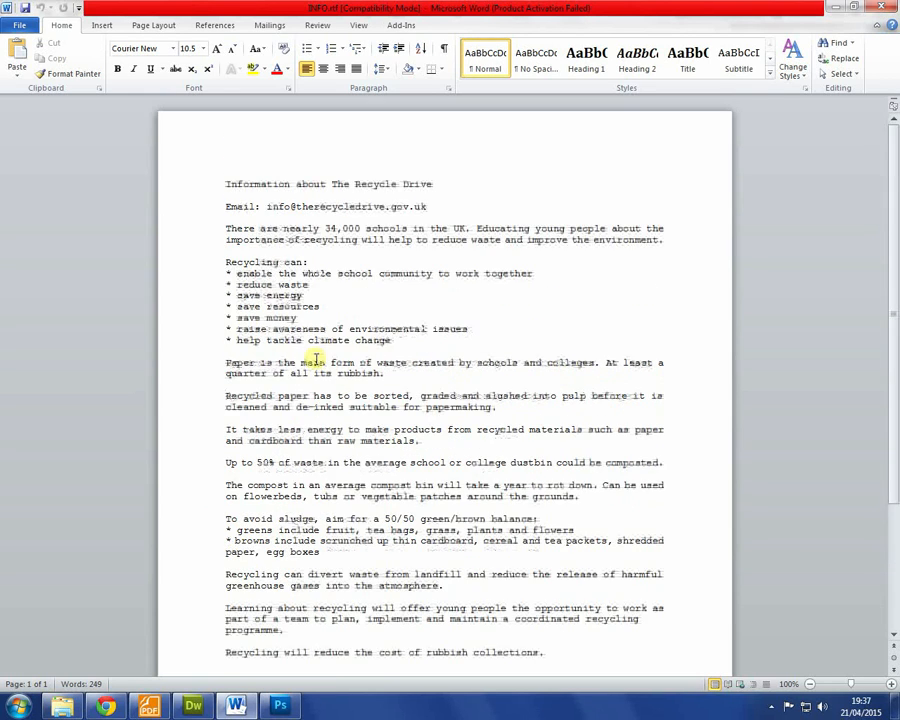
pyautogui.click(259, 272)
pyautogui.moveTo(691, 251); pyautogui.dragTo(167, 221)
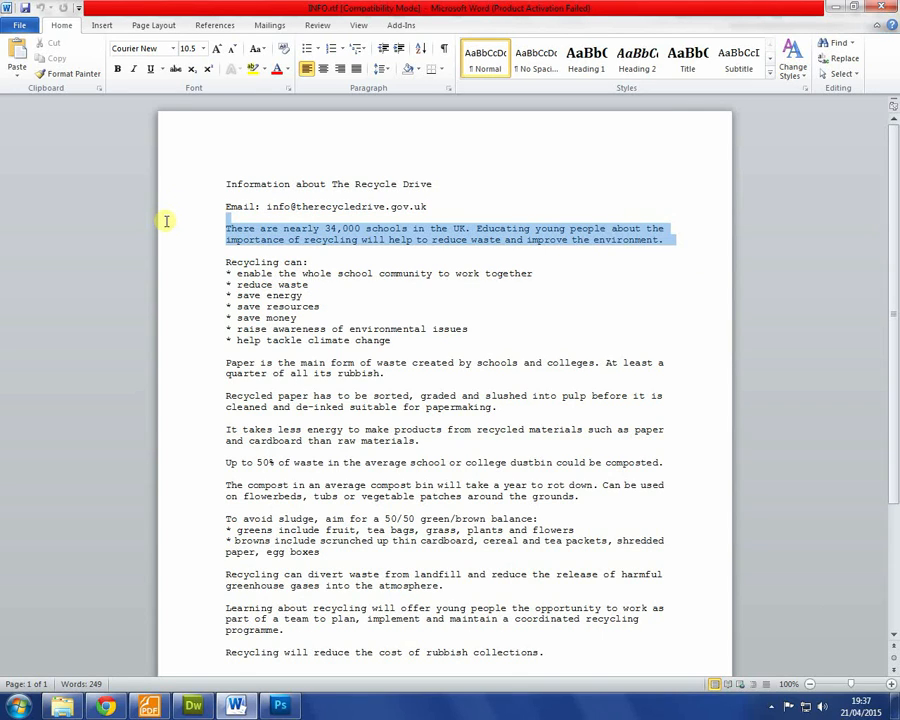
pyautogui.moveTo(167, 232); pyautogui.dragTo(176, 211)
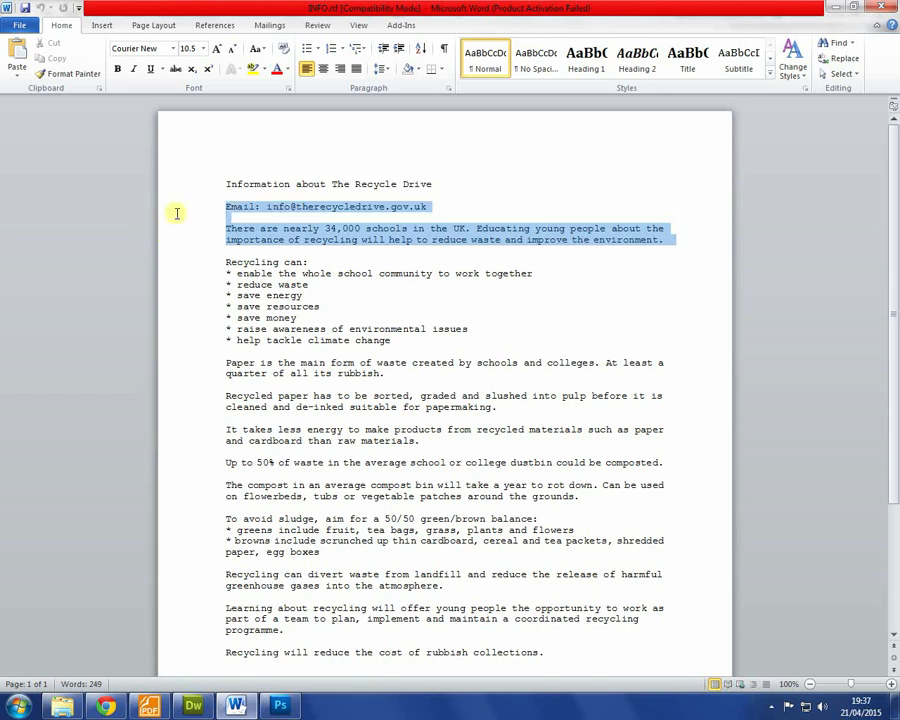
pyautogui.click(196, 186)
pyautogui.moveTo(669, 243); pyautogui.dragTo(43, 186)
pyautogui.hotkey('ctrl', 'c')
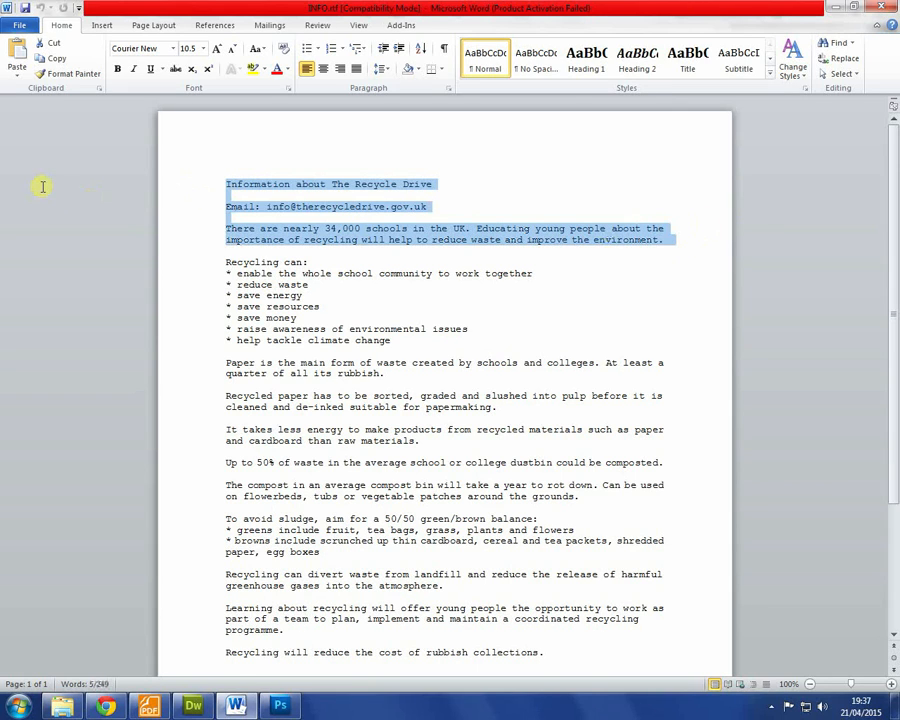
pyautogui.hotkey('alt', 'Tab')
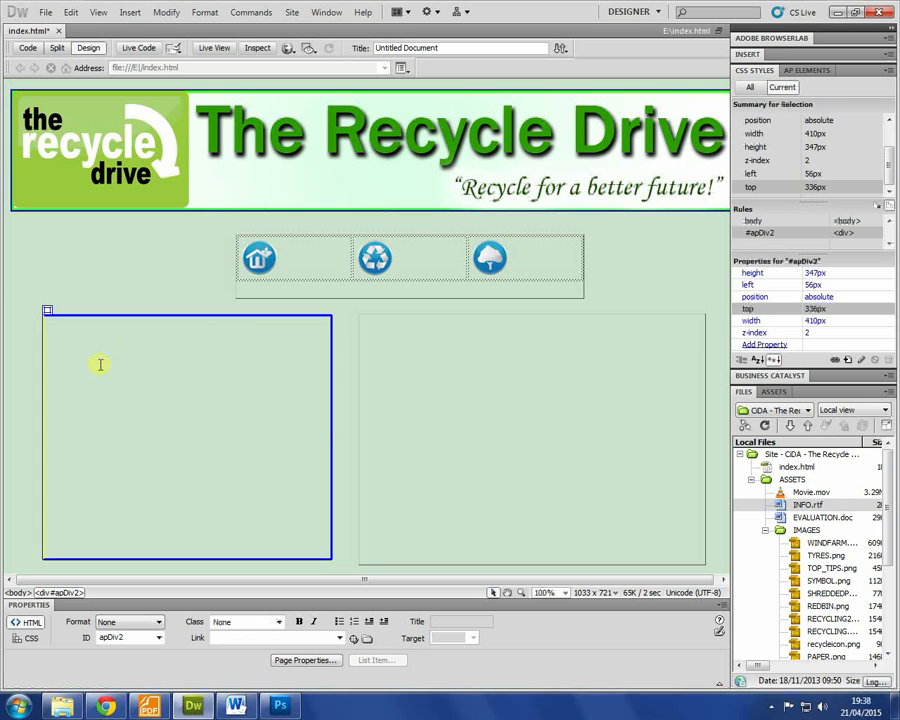
pyautogui.hotkey('ctrl', 'v')
# Step: Select the pasted e-mail address and check the brief's requirement for an email link
pyautogui.click(476, 455)
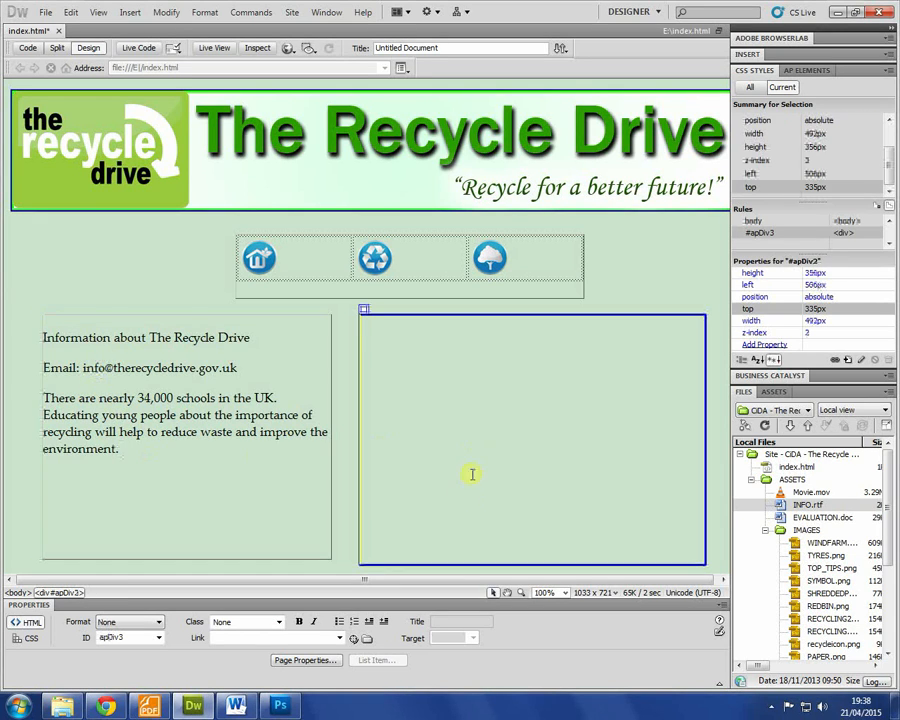
pyautogui.click(188, 397)
pyautogui.moveTo(258, 371); pyautogui.dragTo(82, 368)
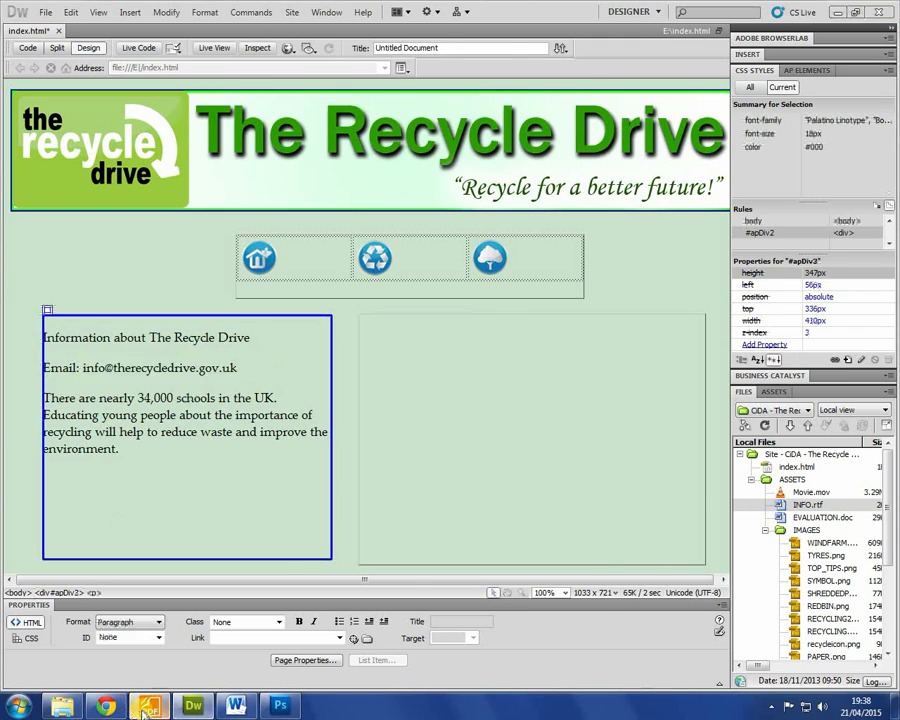
pyautogui.click(148, 706)
pyautogui.scroll(-5, 392, 476)
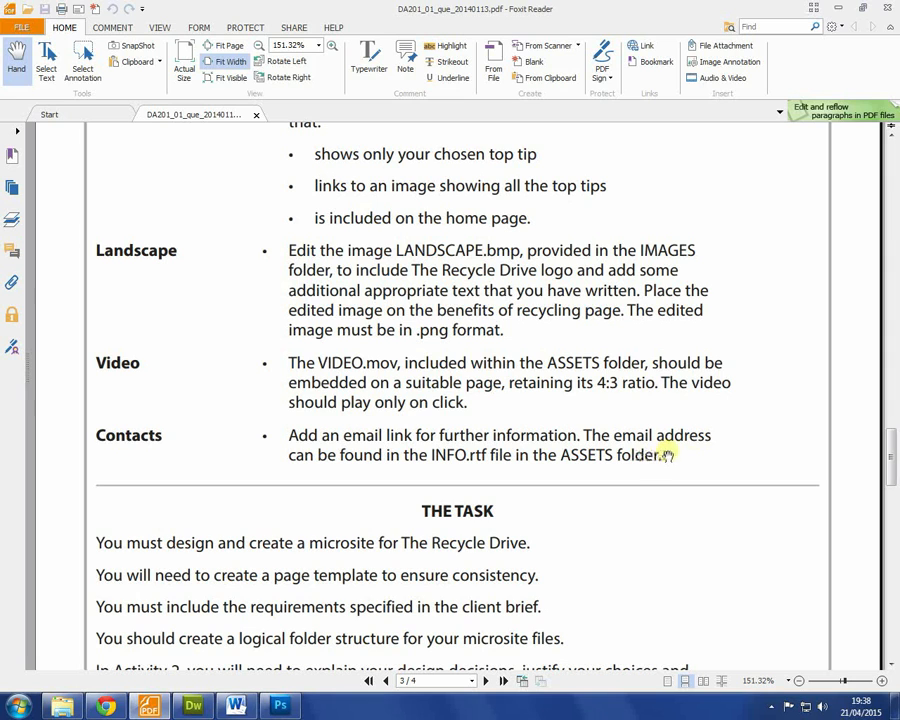
pyautogui.hotkey('alt', 'Tab')
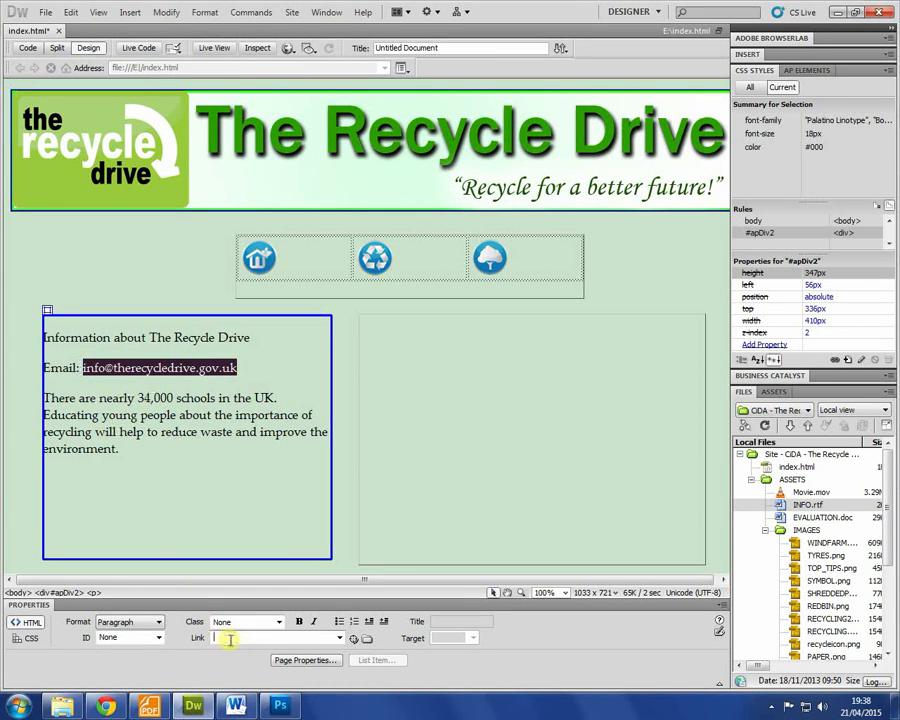
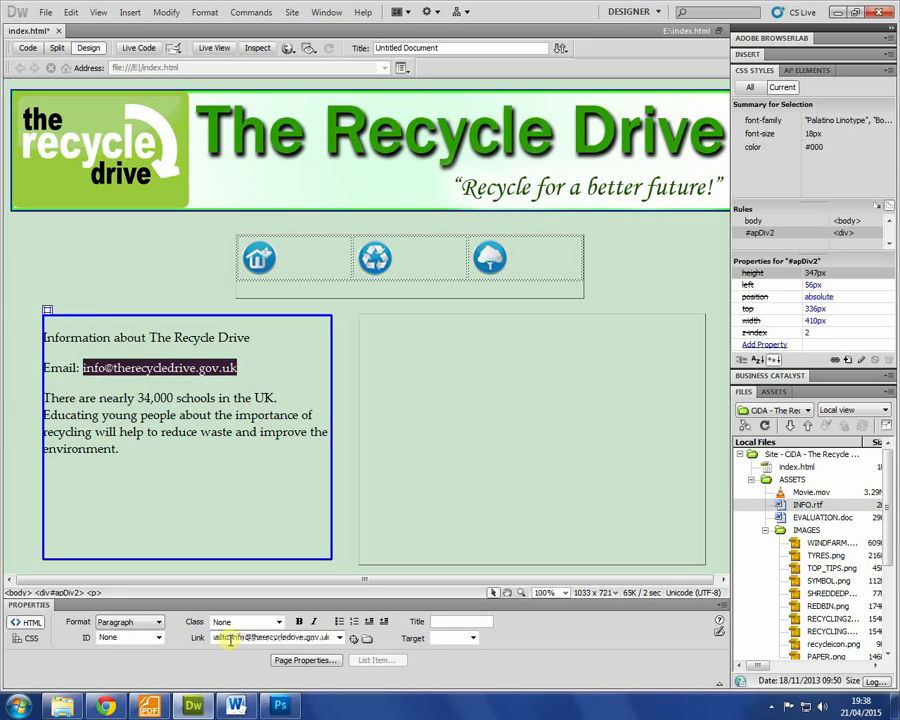
# Step: Link the selected e-mail address to its mailto: address in the Property inspector
pyautogui.press('Return')
pyautogui.click(117, 414)
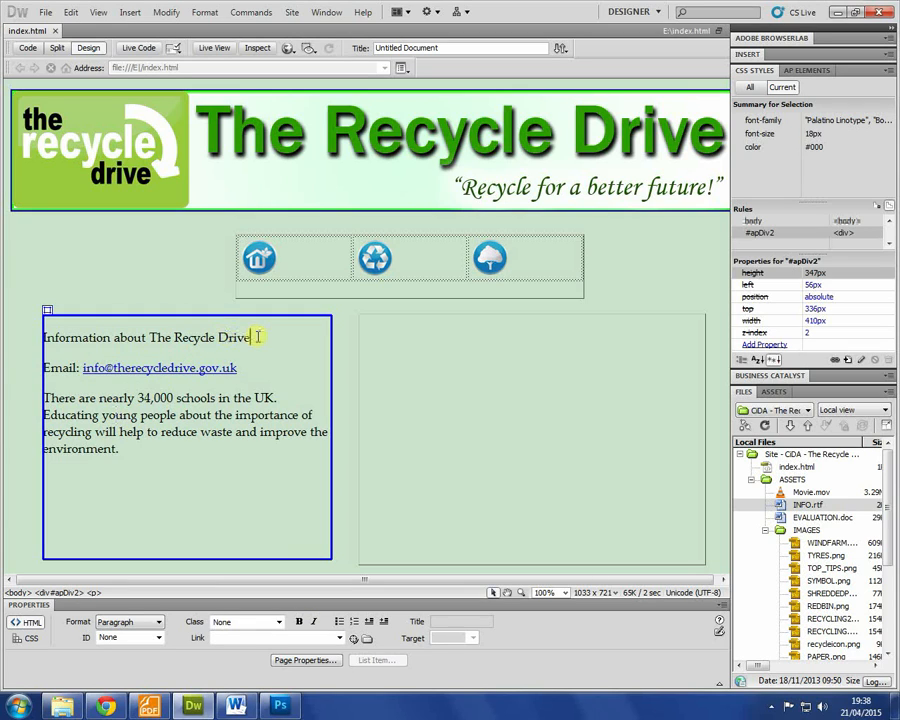
# Step: Reword the contact line to begin 'For further information' and move it below the schools paragraph
pyautogui.doubleClick(60, 369)
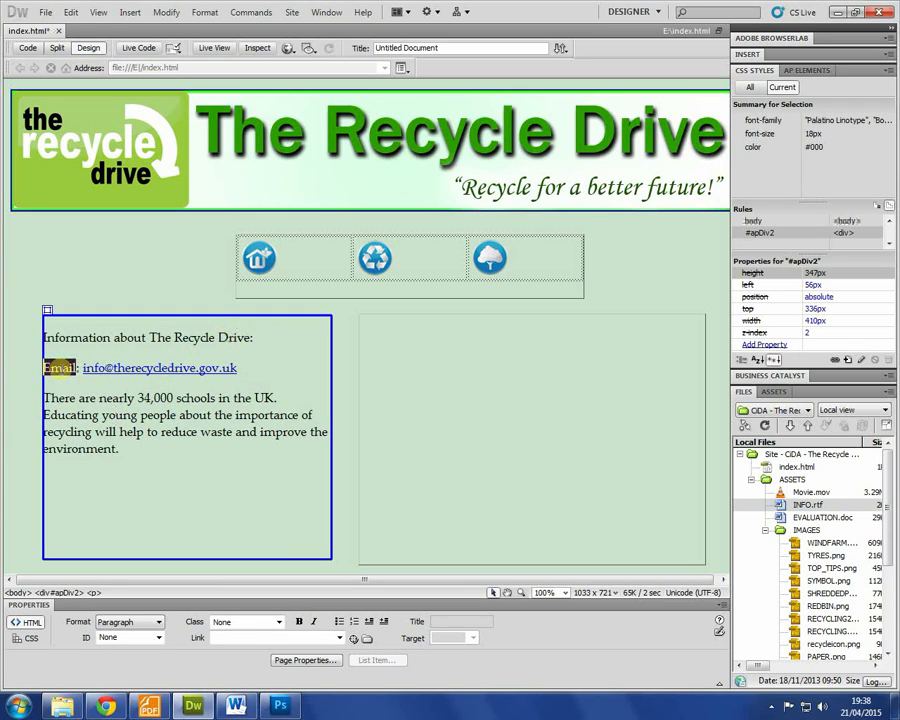
pyautogui.press('BackSpace')
pyautogui.write('For further inf')
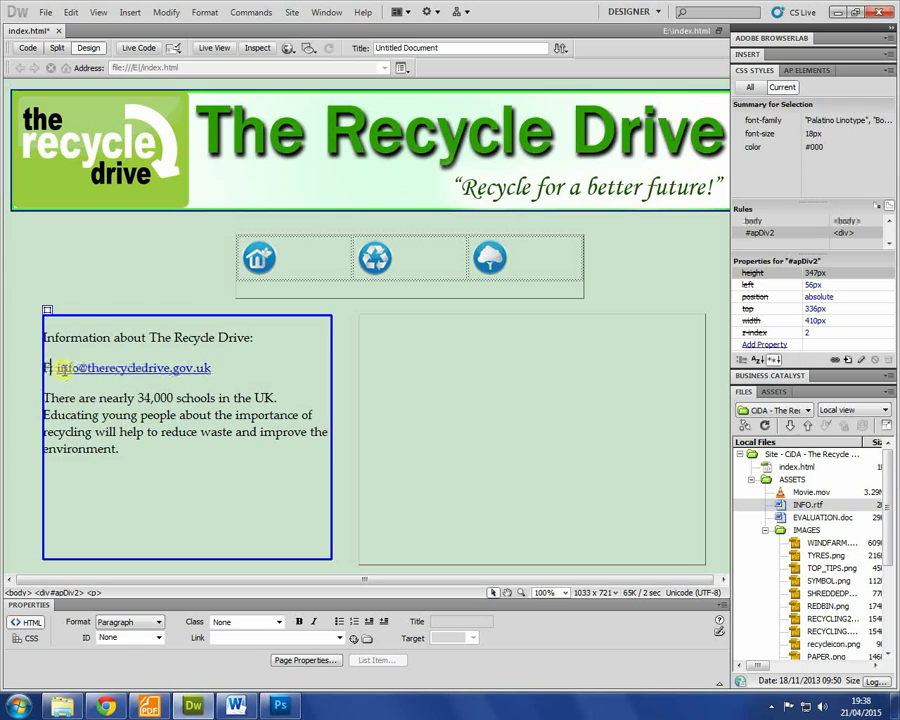
pyautogui.write('ormation please em')
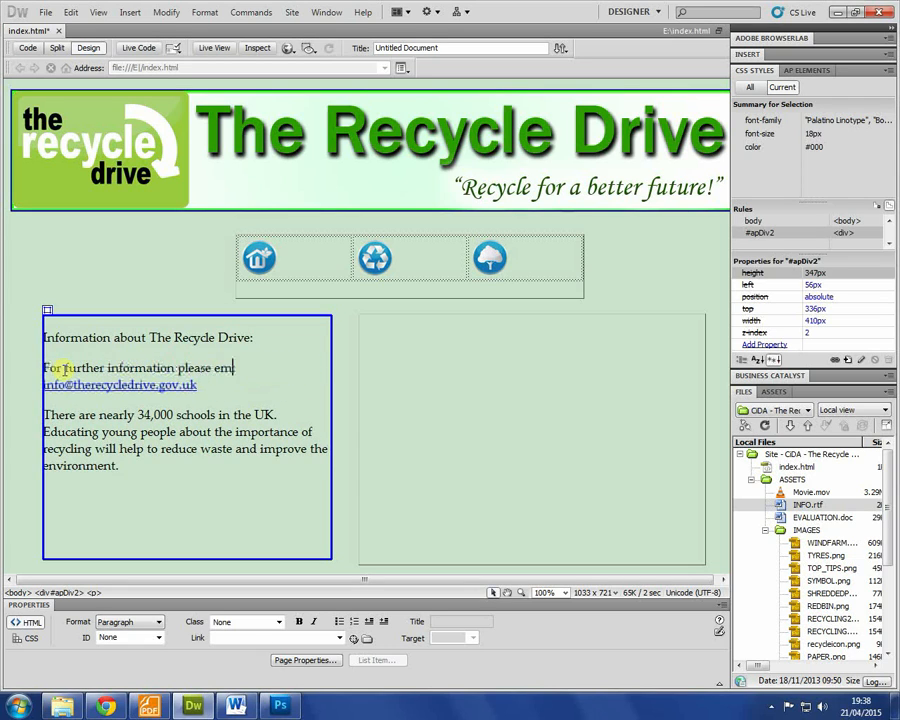
pyautogui.moveTo(198, 386); pyautogui.dragTo(35, 362)
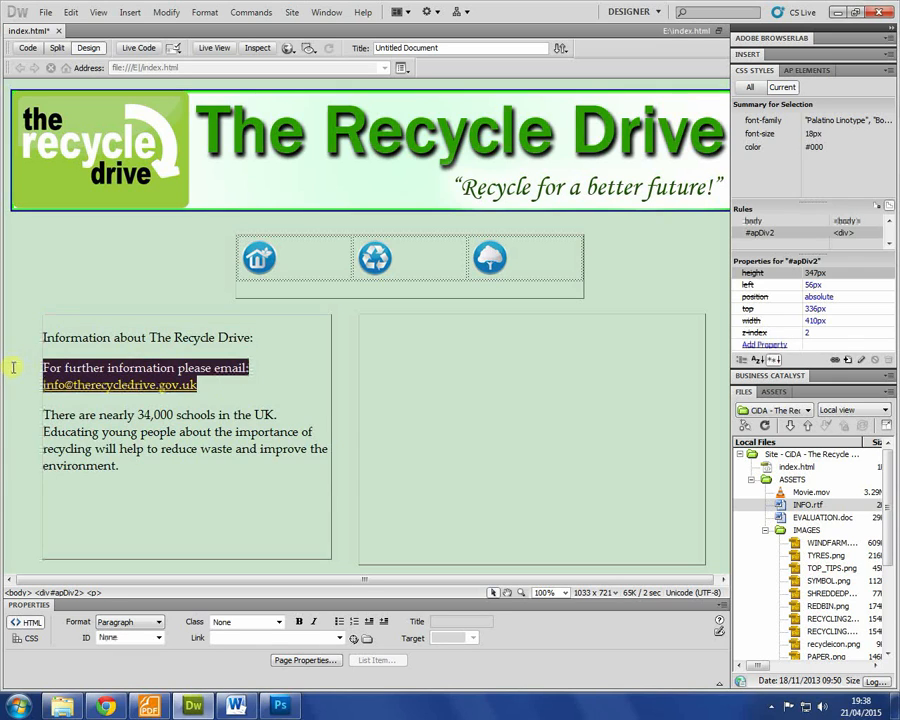
pyautogui.press('BackSpace')
pyautogui.click(201, 458)
pyautogui.press('Return')
pyautogui.hotkey('ctrl', 'z')
pyautogui.hotkey('ctrl', 'z')
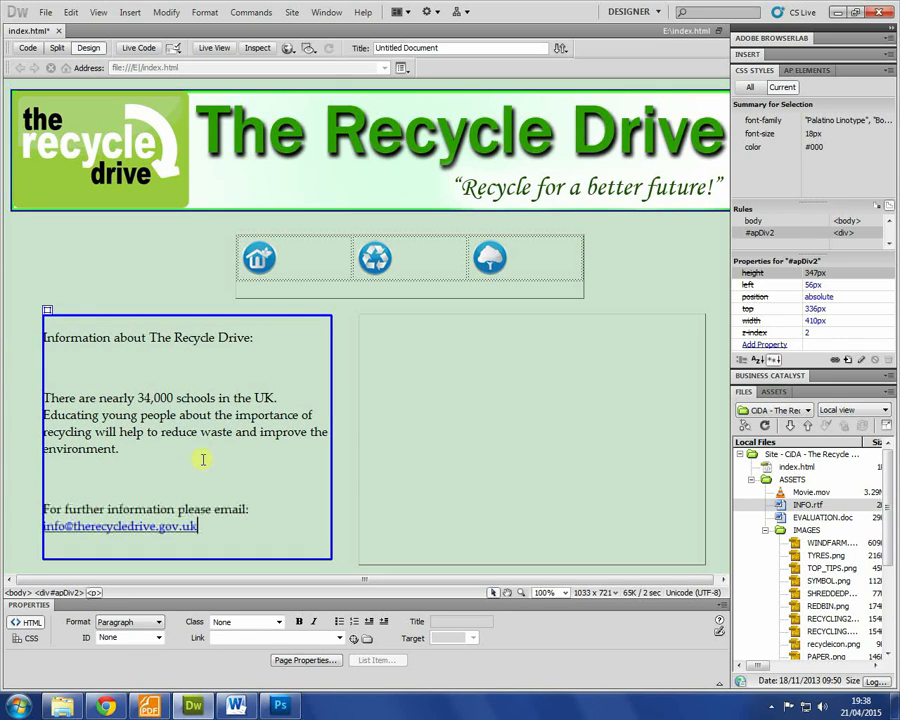
# Step: Replace the Information about The Recycle Drive line with 'Home Page' formatted as Heading 1
pyautogui.moveTo(270, 340); pyautogui.dragTo(20, 340)
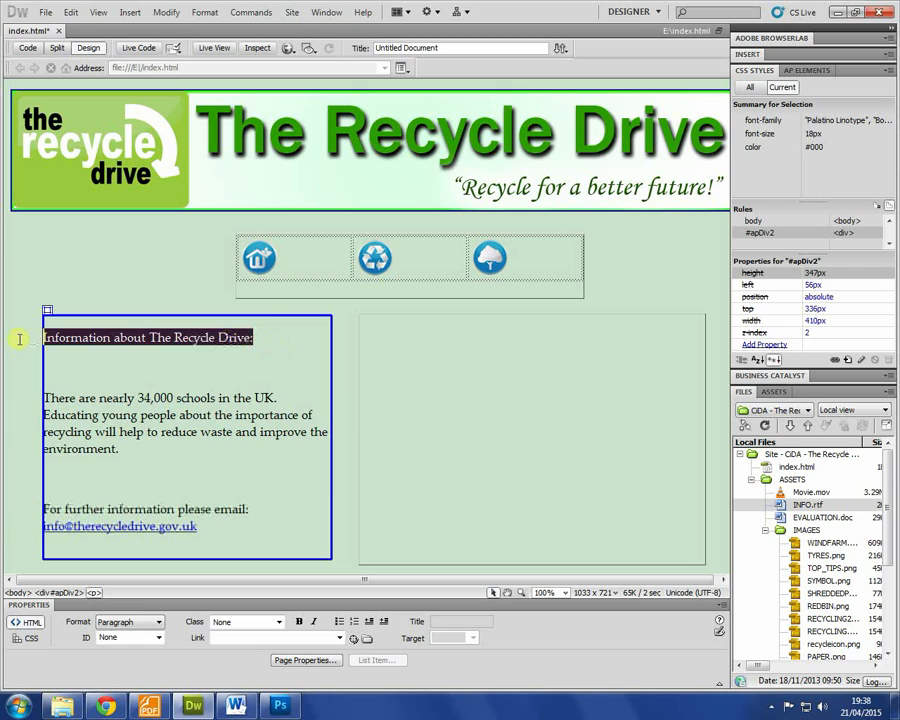
pyautogui.write('Home Page')
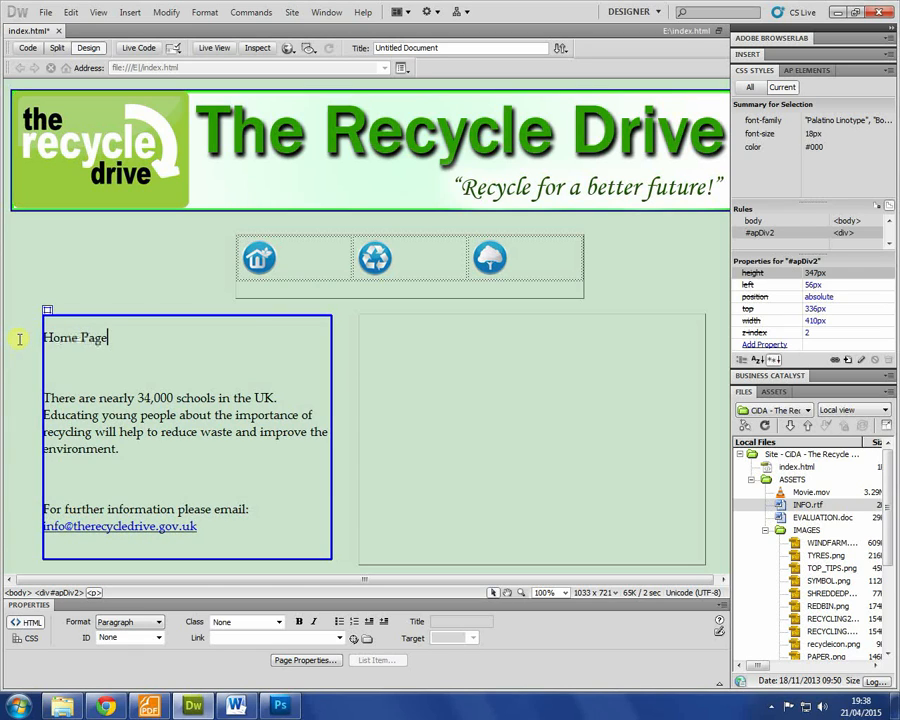
pyautogui.moveTo(107, 342); pyautogui.dragTo(2, 342)
pyautogui.click(113, 622)
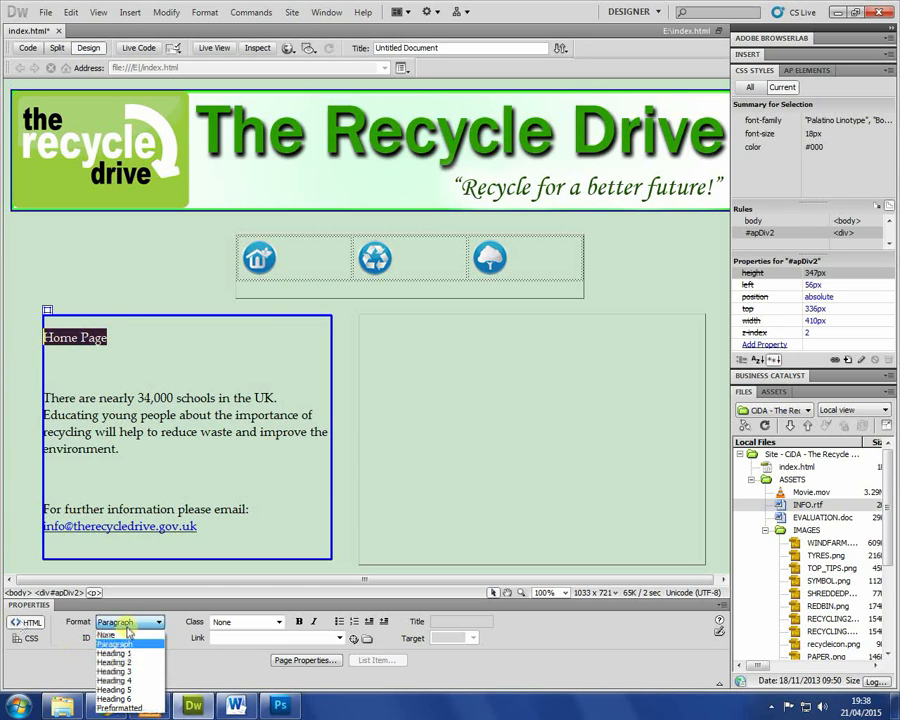
pyautogui.click(120, 655)
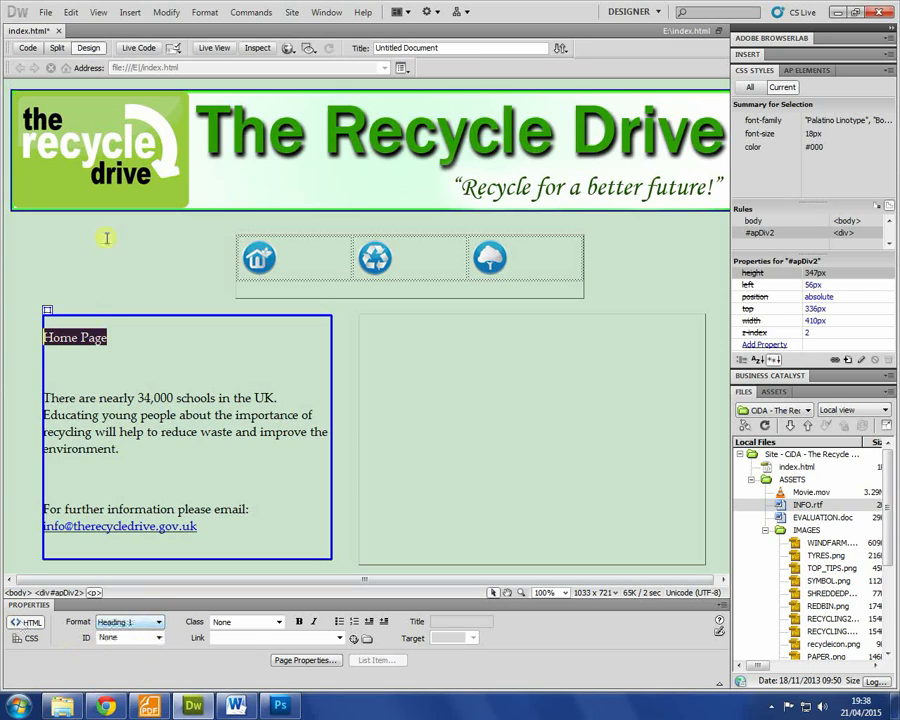
pyautogui.click(92, 372)
pyautogui.moveTo(108, 338); pyautogui.dragTo(24, 336)
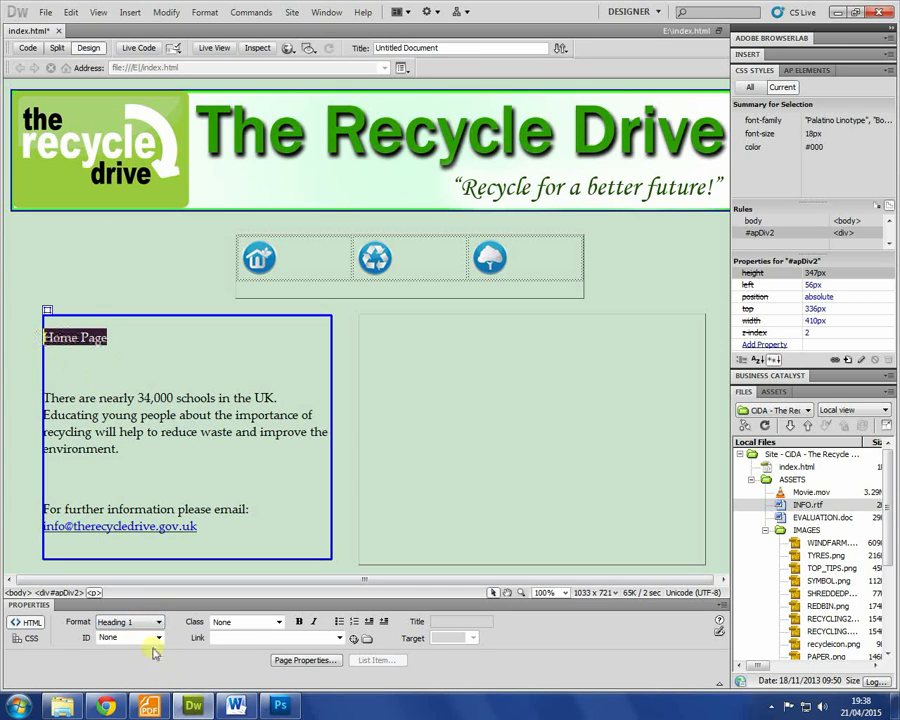
pyautogui.click(128, 622)
pyautogui.click(107, 635)
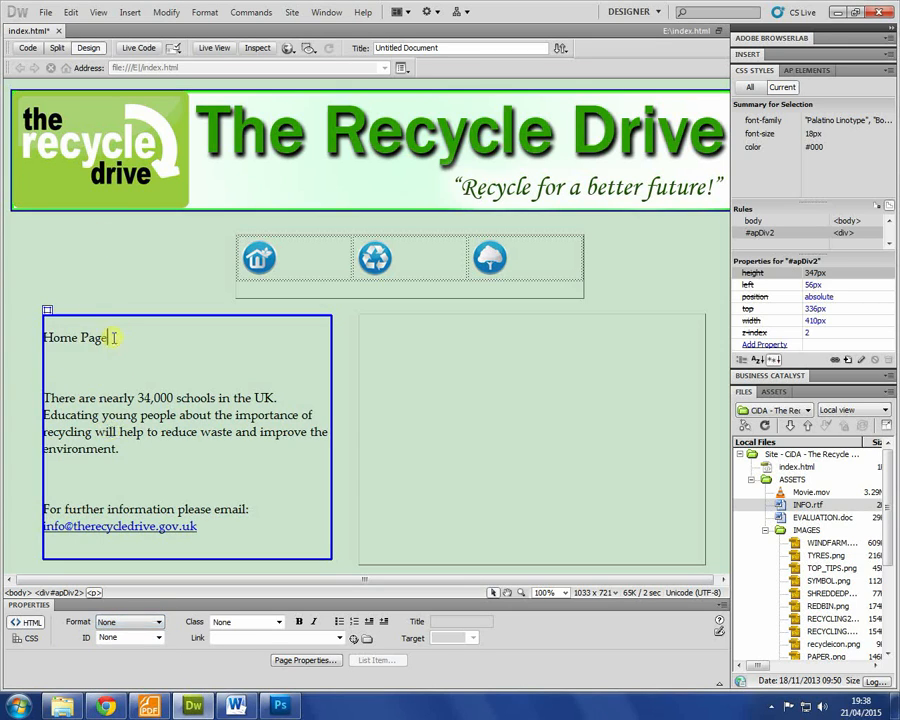
pyautogui.click(128, 622)
pyautogui.click(115, 657)
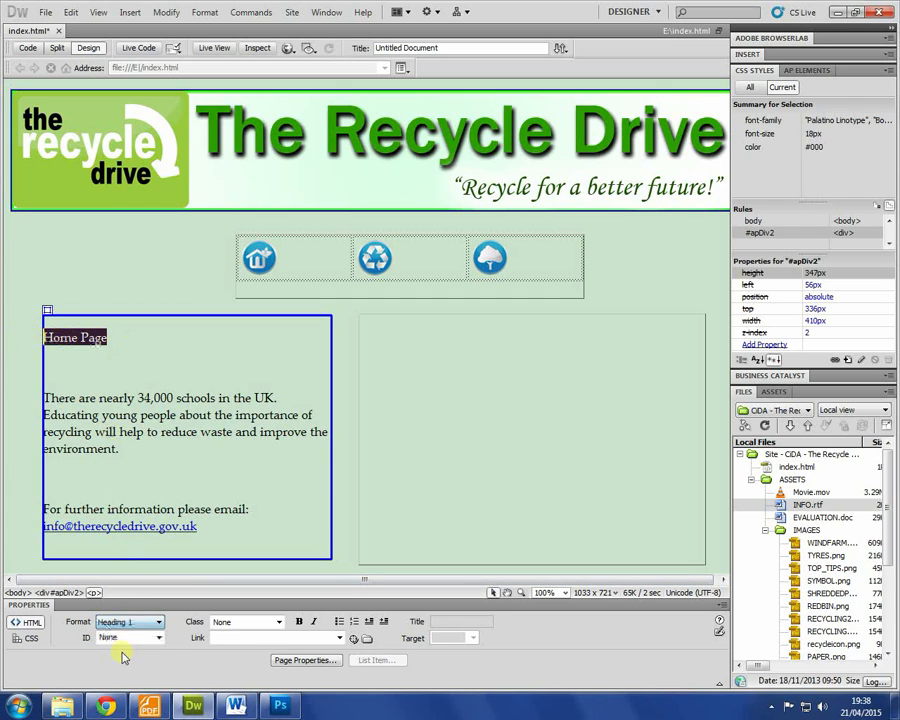
# Step: Reformat the Home Page title line from Heading 1 to Heading 2
pyautogui.click(175, 361)
pyautogui.moveTo(175, 361); pyautogui.dragTo(75, 348)
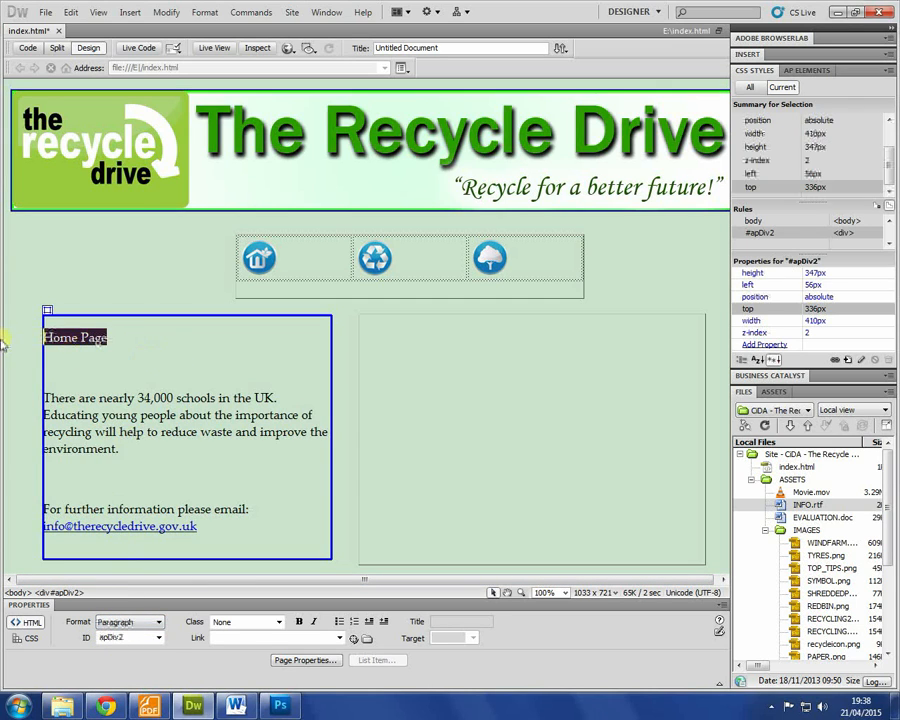
pyautogui.press('Delete')
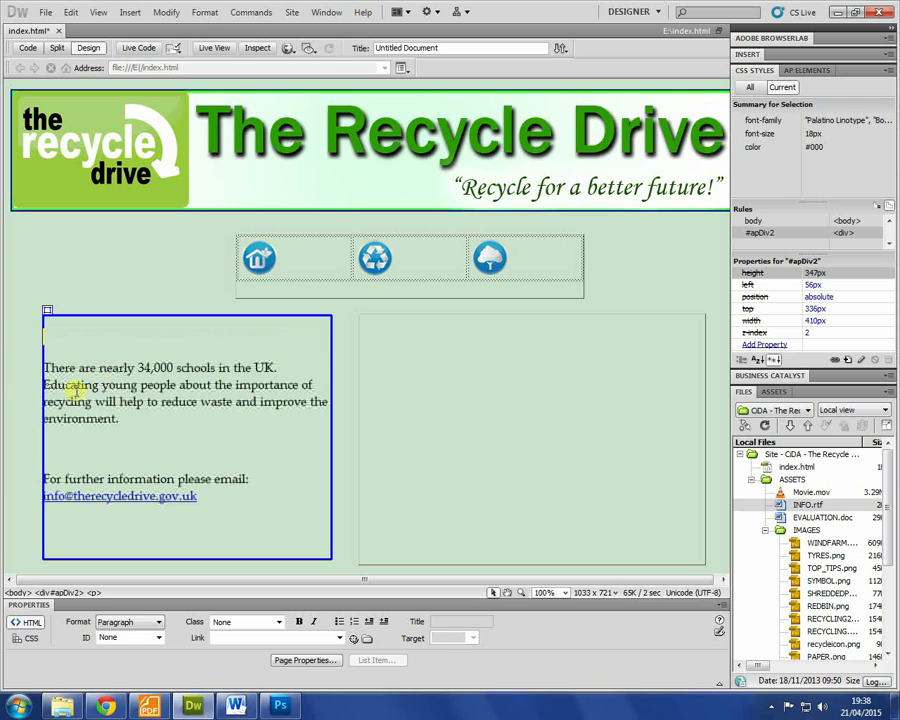
pyautogui.click(150, 622)
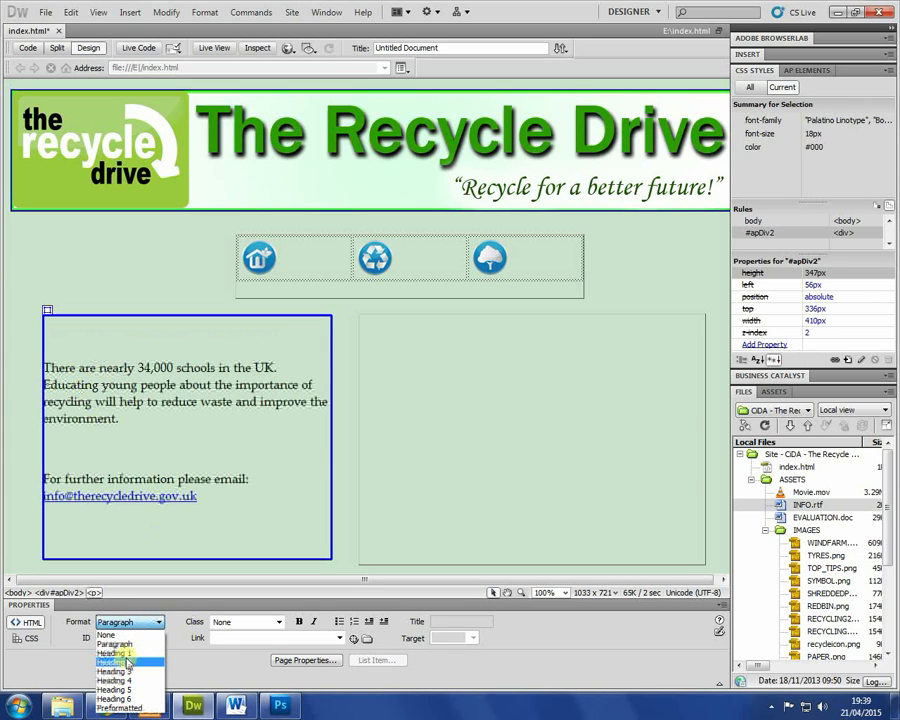
pyautogui.click(115, 653)
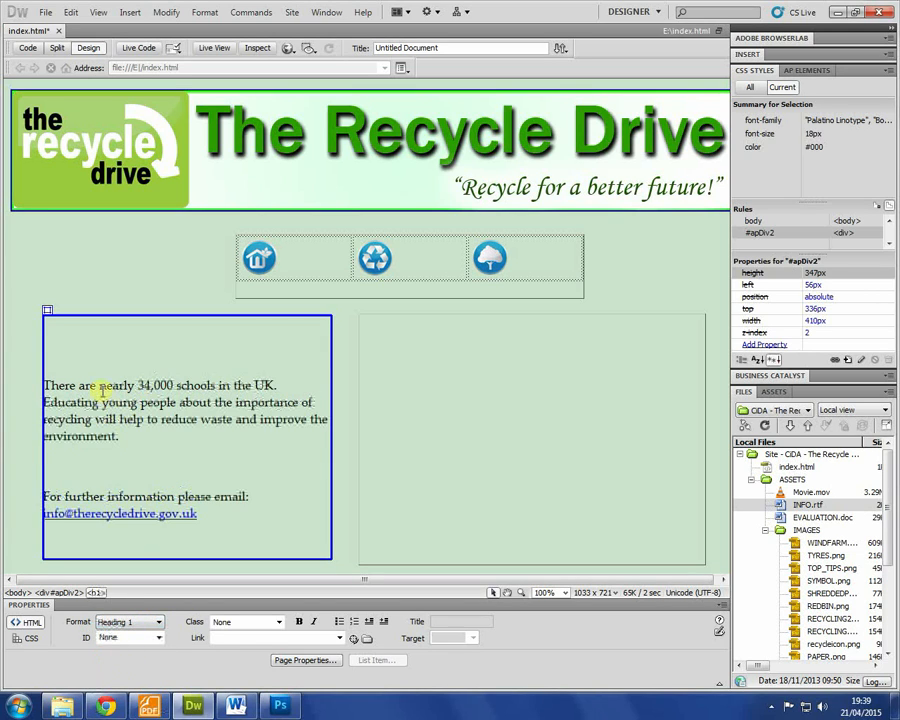
pyautogui.hotkey('ctrl', '2')
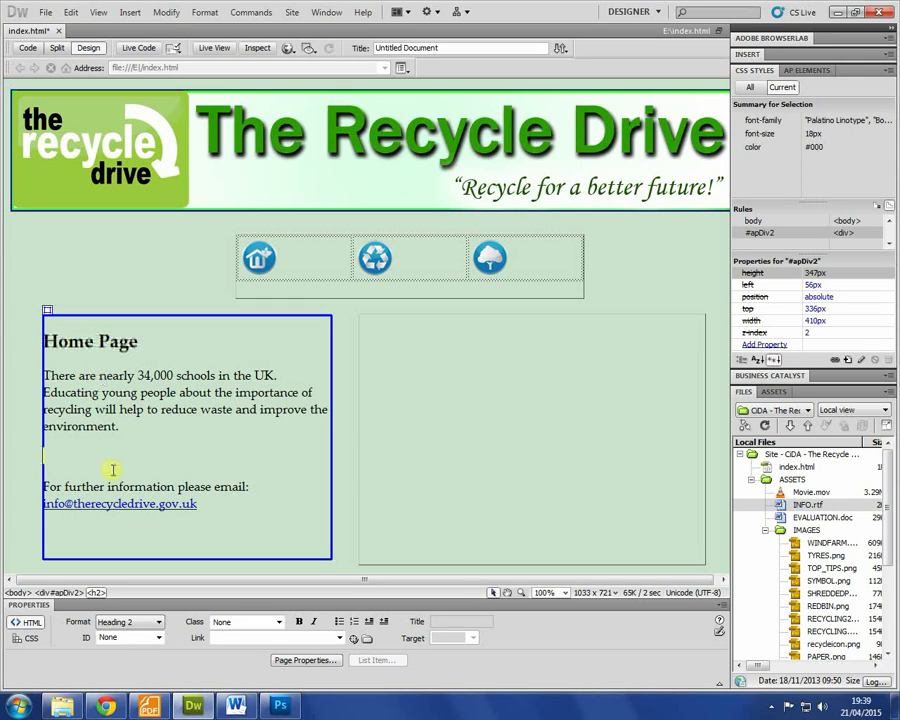
pyautogui.click(203, 443)
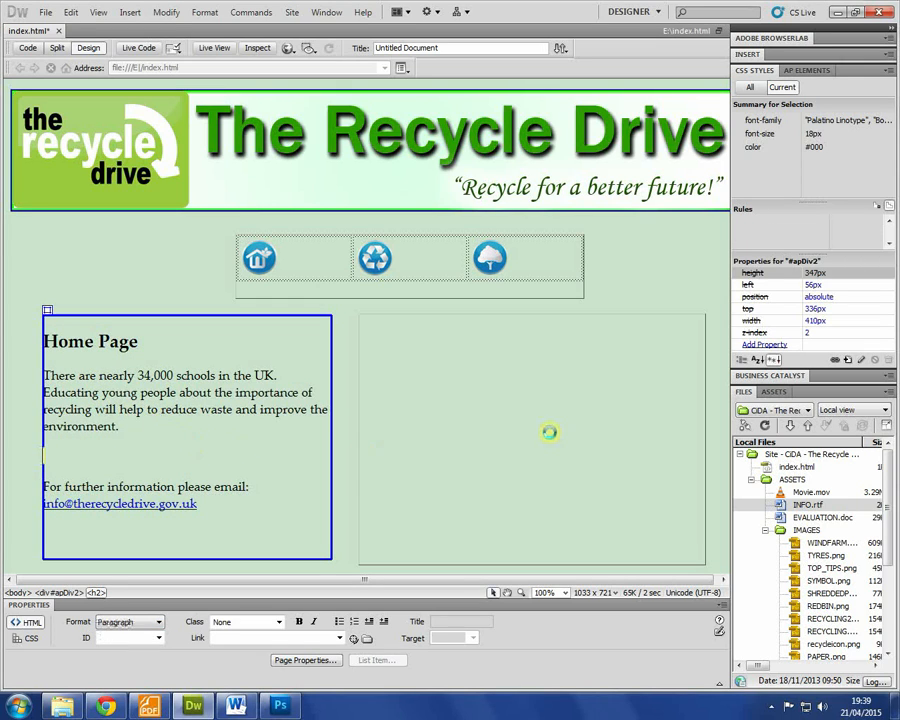
# Step: Insert a 1-row, 2-column table into the empty right-hand box
pyautogui.click(549, 432)
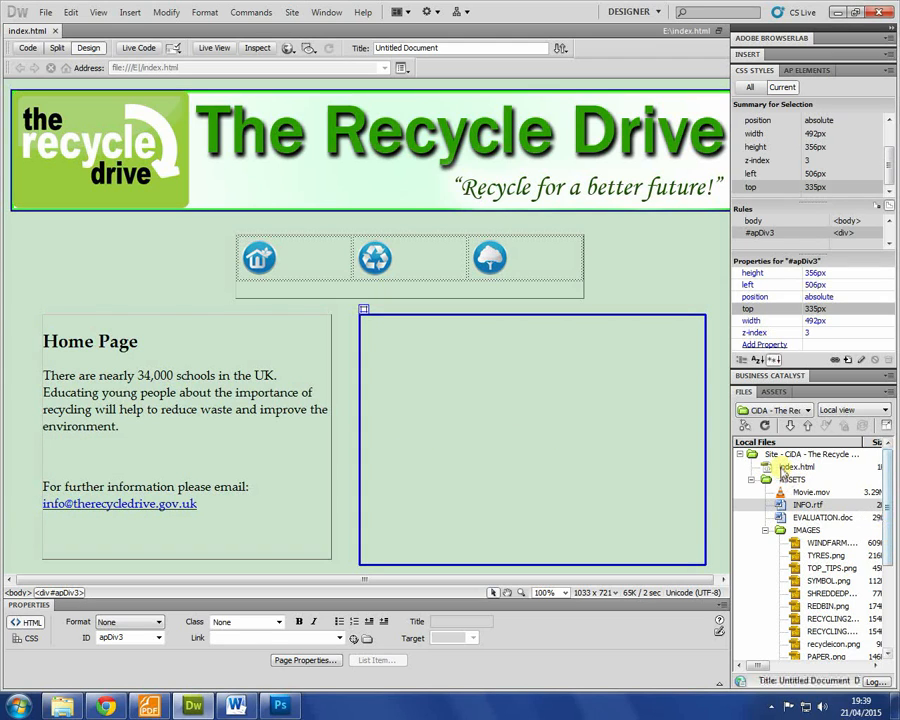
pyautogui.doubleClick(790, 531)
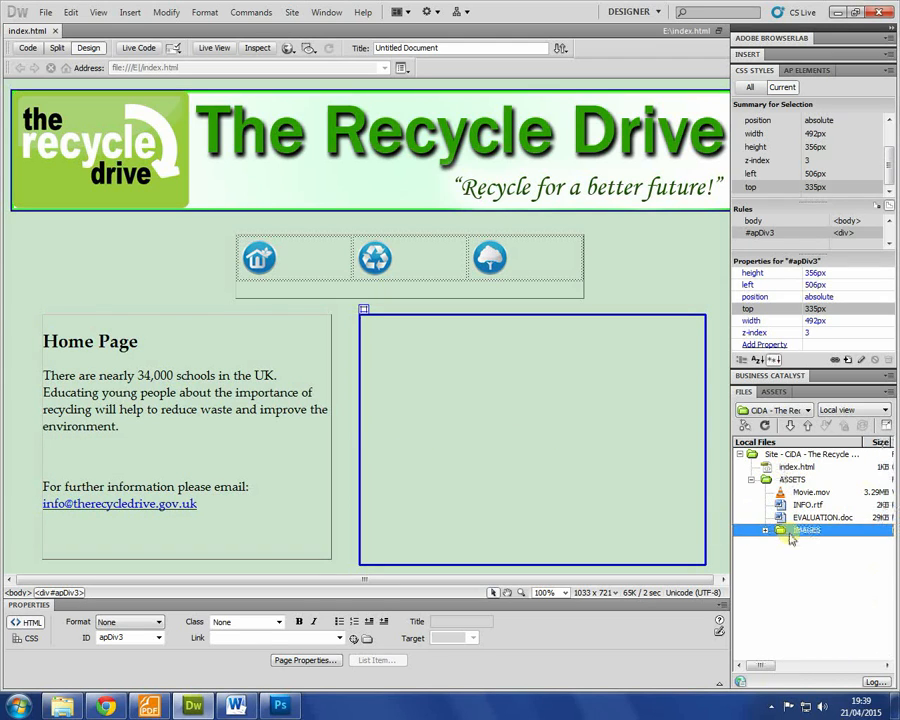
pyautogui.click(130, 12)
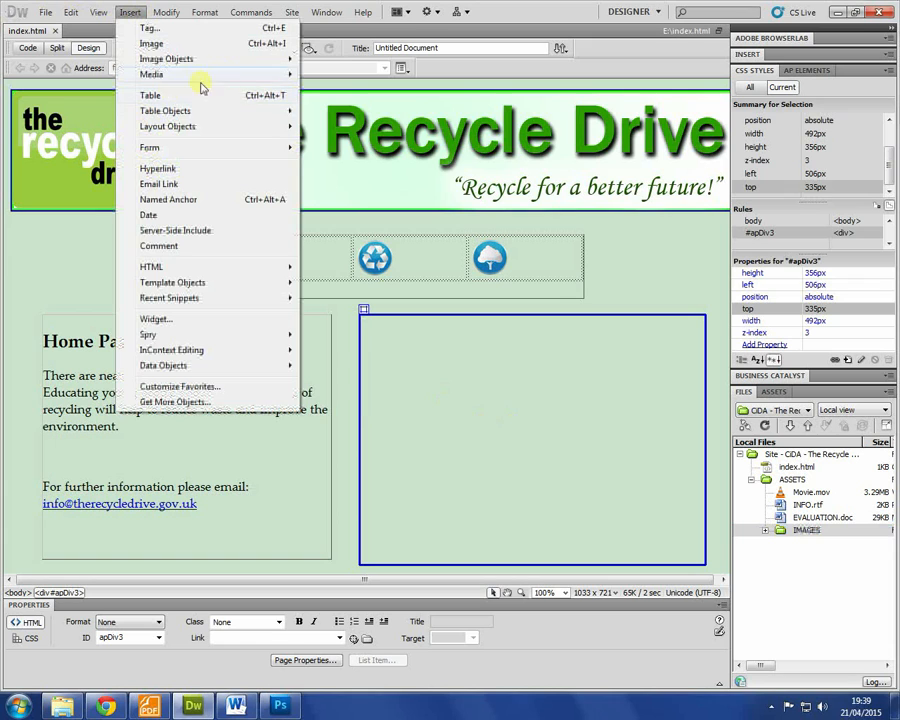
pyautogui.click(172, 95)
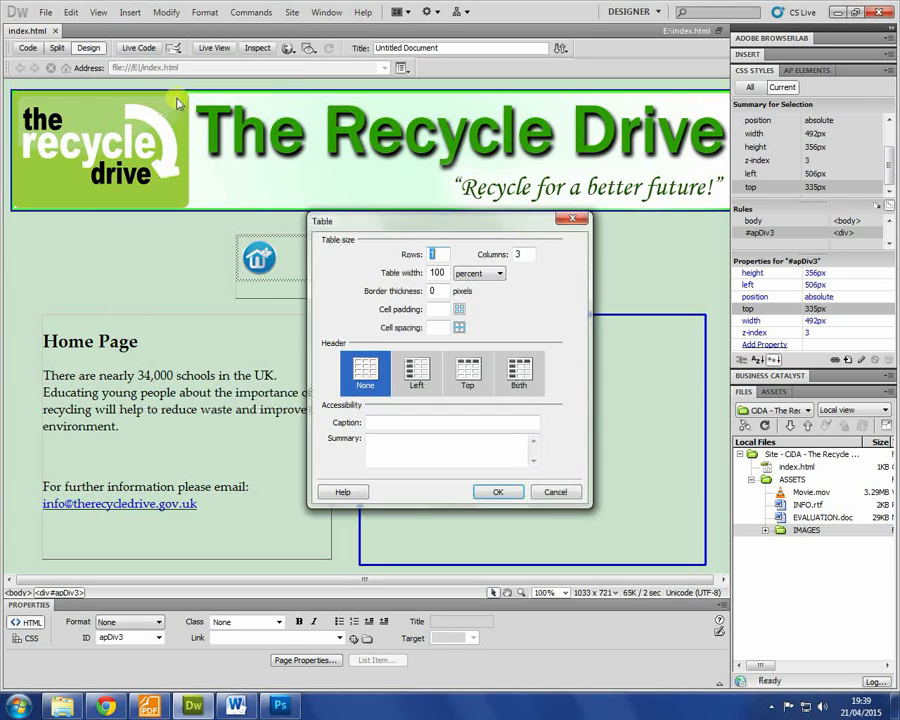
pyautogui.doubleClick(519, 253)
pyautogui.write('2')
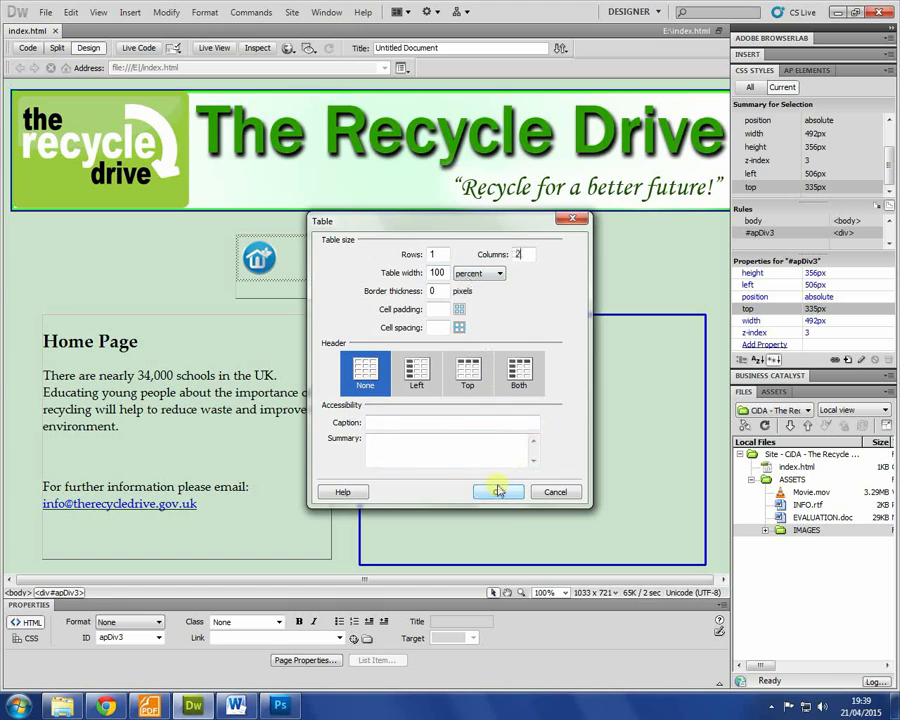
pyautogui.click(498, 491)
# Step: Expand ASSETS > IMAGES in the Files panel to list the pictures, then bring up the brief
pyautogui.click(428, 323)
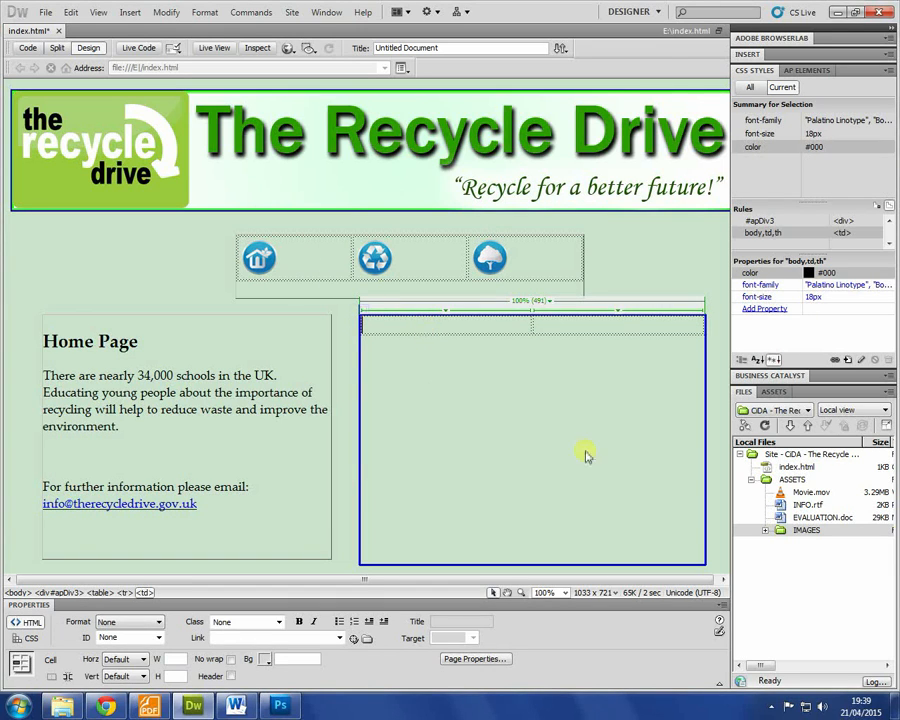
pyautogui.click(793, 480)
pyautogui.doubleClick(791, 482)
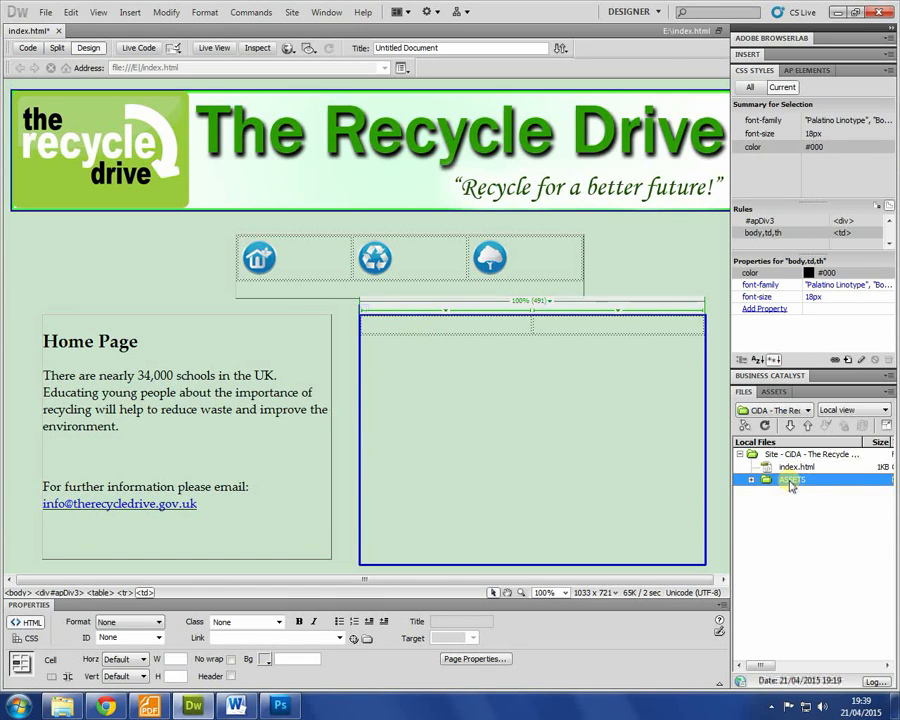
pyautogui.doubleClick(791, 482)
pyautogui.doubleClick(785, 530)
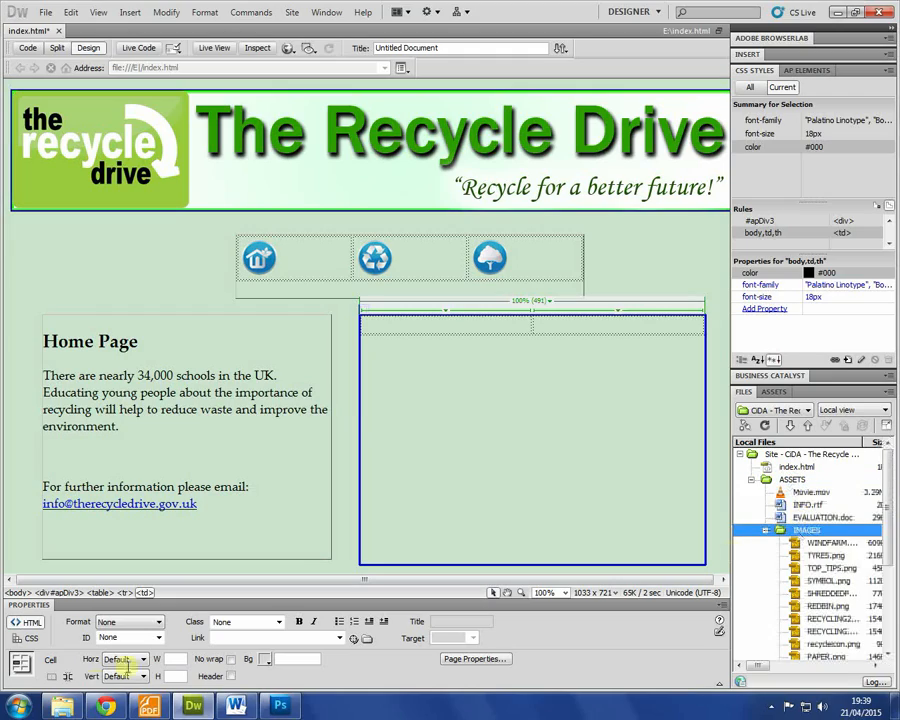
pyautogui.click(149, 706)
# Step: Scroll the brief to File formats and highlight the rule: .png images under 300 KB
pyautogui.scroll(-3, 348, 422)
pyautogui.scroll(5, 356, 438)
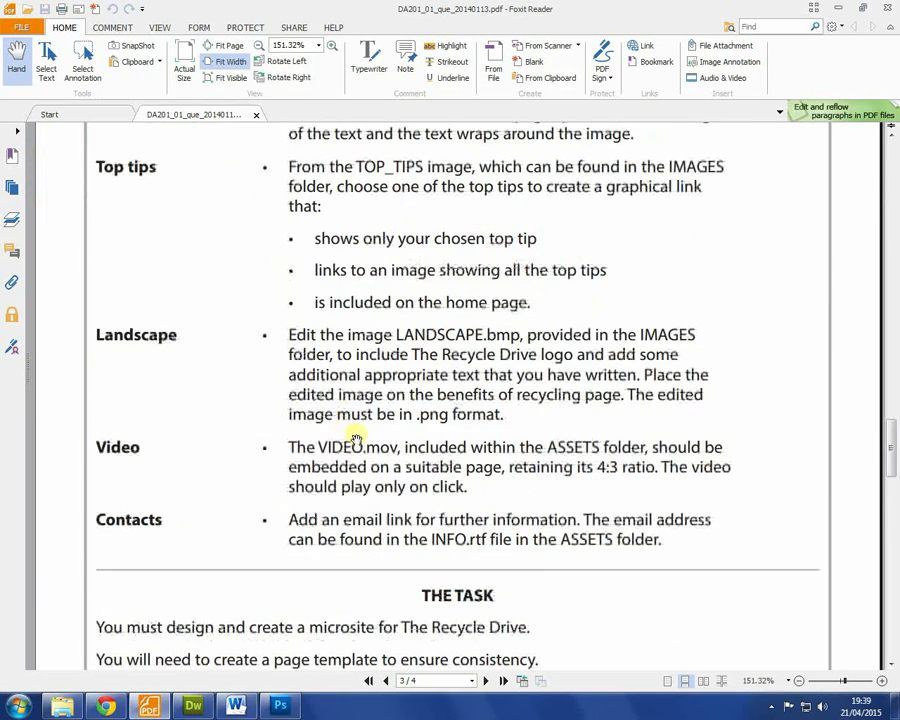
pyautogui.scroll(2, 362, 436)
pyautogui.scroll(-6, 366, 460)
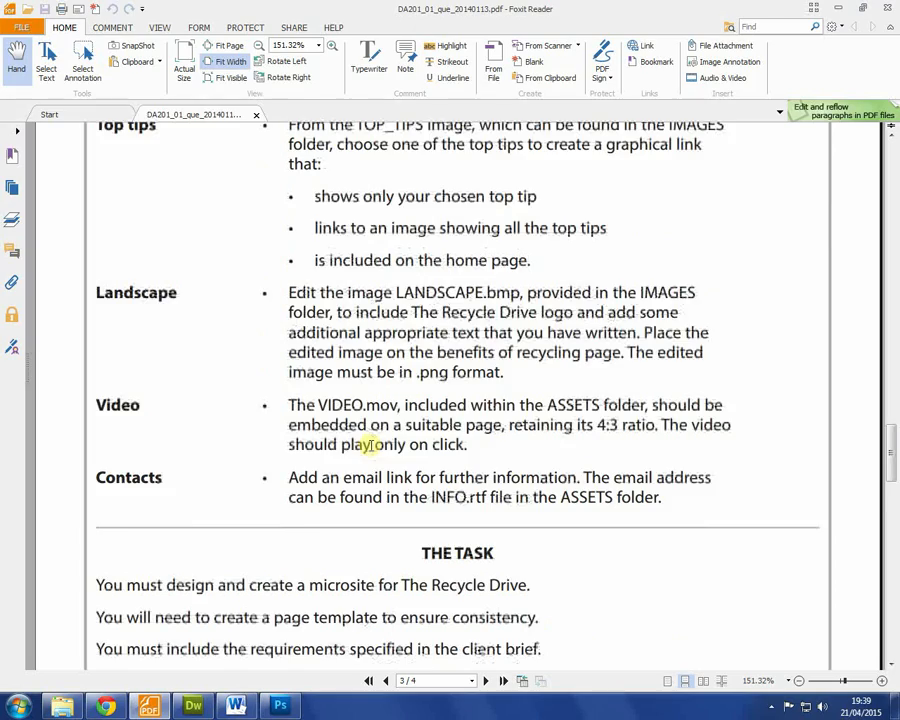
pyautogui.scroll(8, 370, 445)
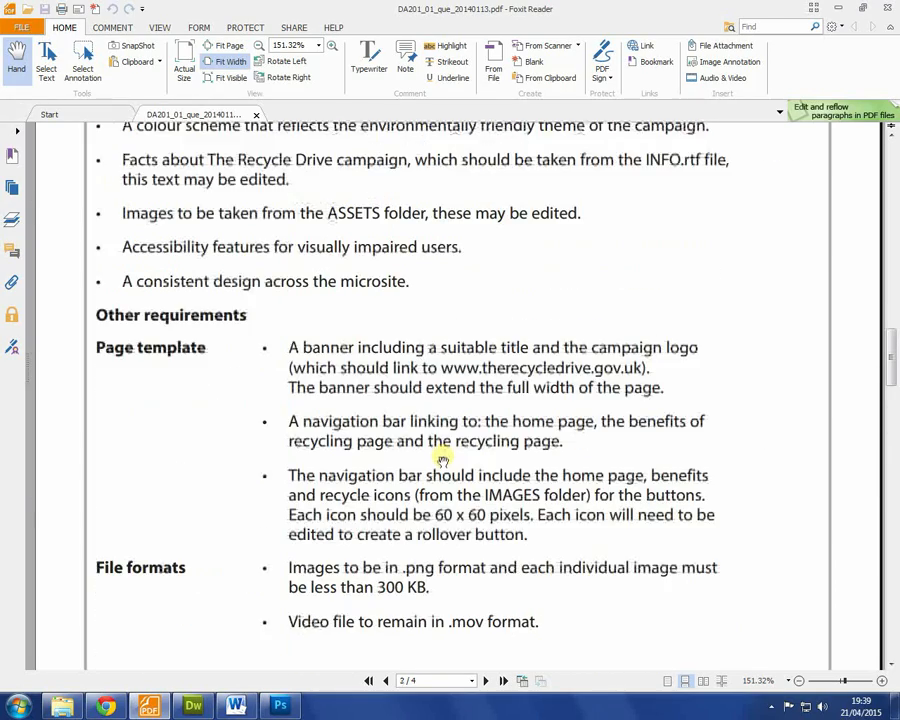
pyautogui.scroll(-1, 438, 456)
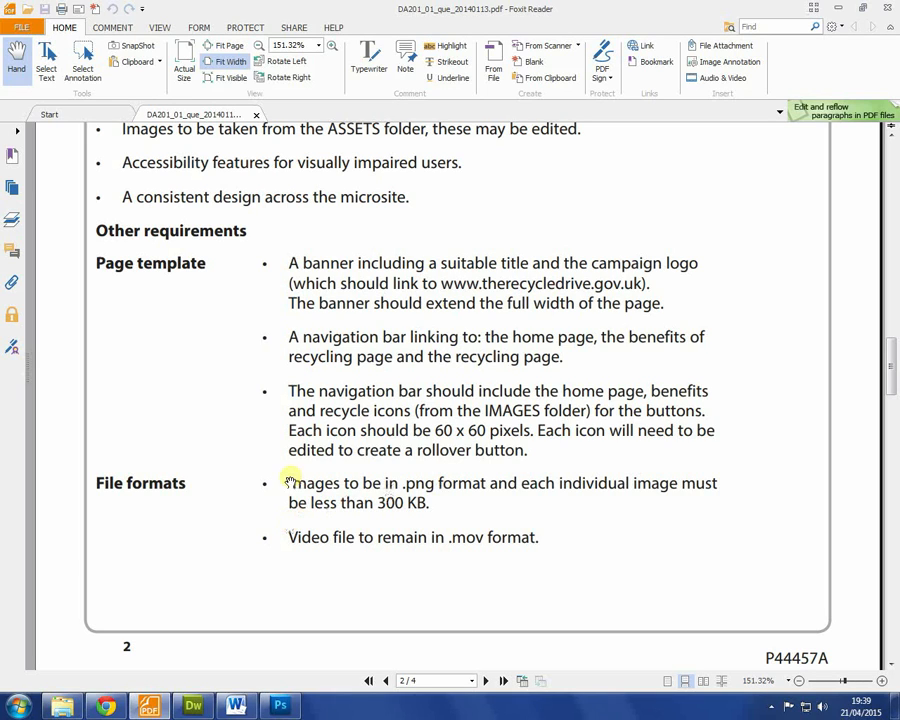
pyautogui.moveTo(287, 482); pyautogui.dragTo(497, 495)
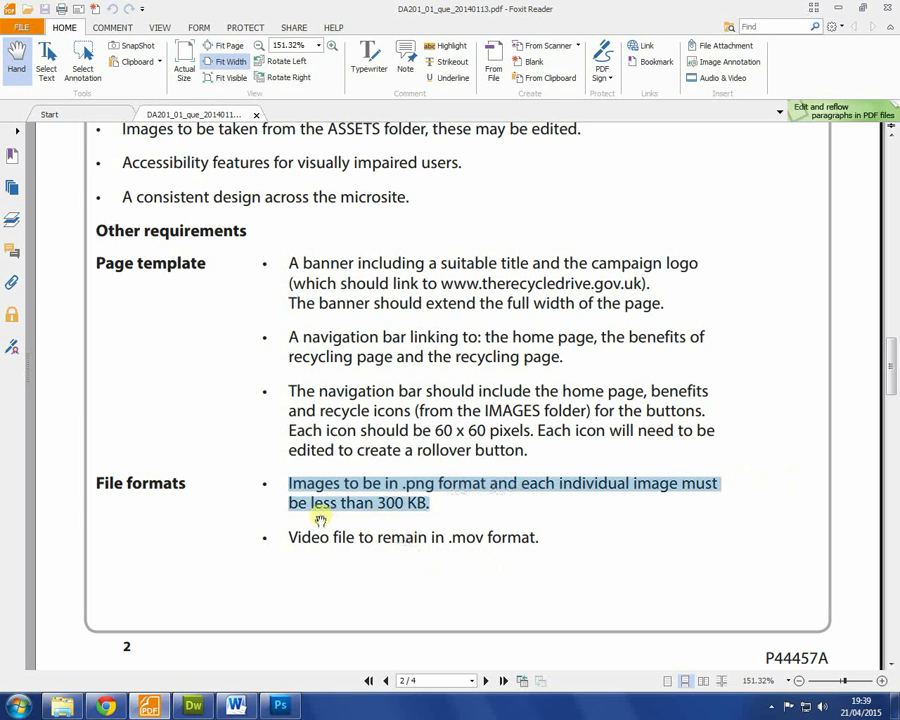
# Step: Locate and select SYMBOL.png in the Files panel's images list
pyautogui.click(193, 706)
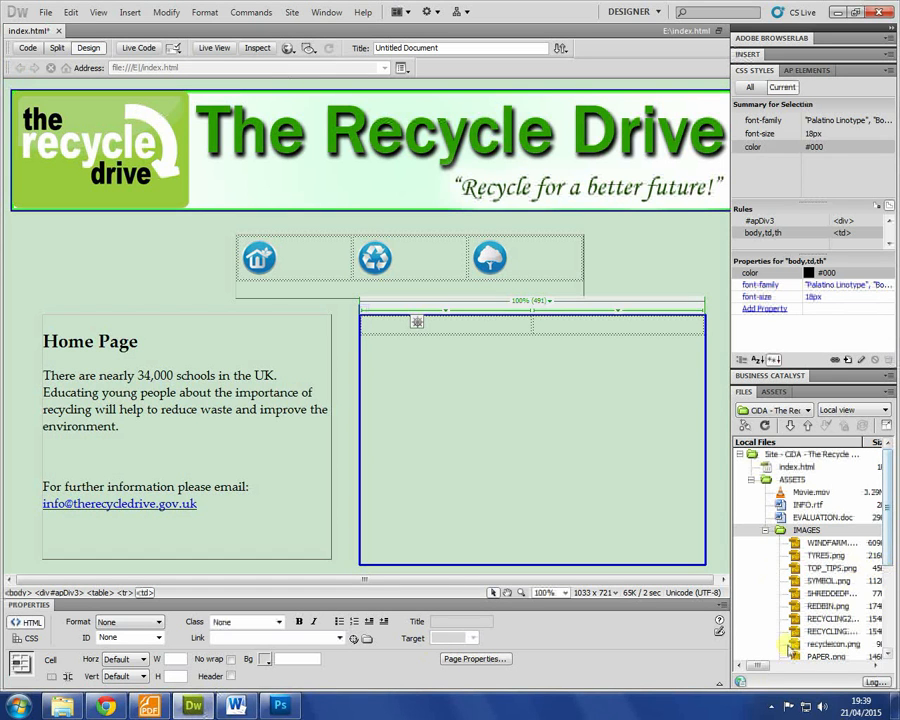
pyautogui.moveTo(762, 665); pyautogui.dragTo(781, 666)
pyautogui.moveTo(889, 530); pyautogui.dragTo(887, 590)
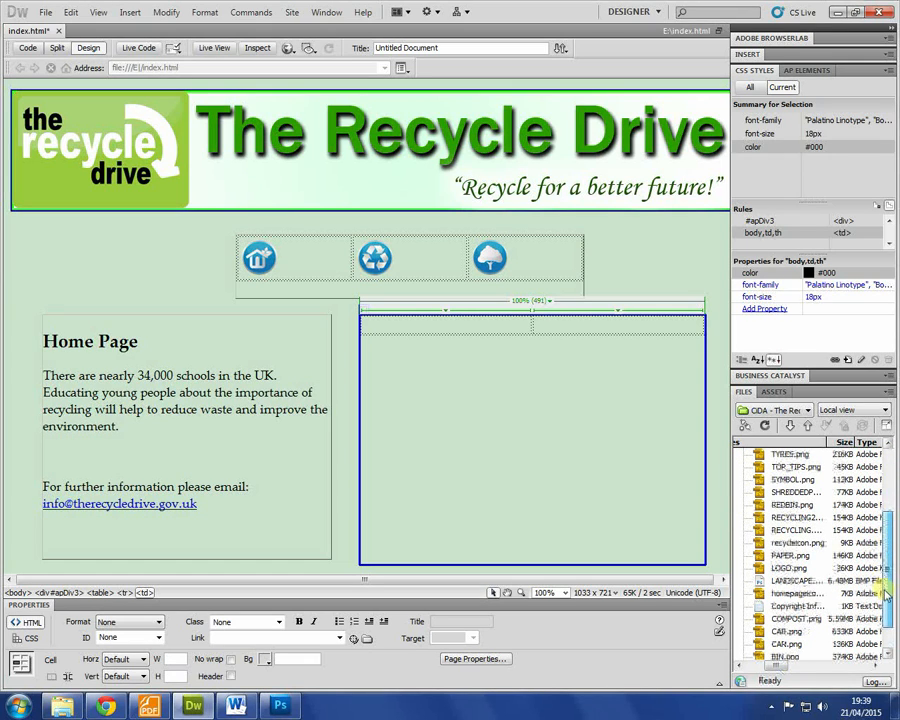
pyautogui.click(816, 556)
pyautogui.press('Up')
pyautogui.press('Up')
pyautogui.press('Up')
pyautogui.press('Up')
pyautogui.press('Up')
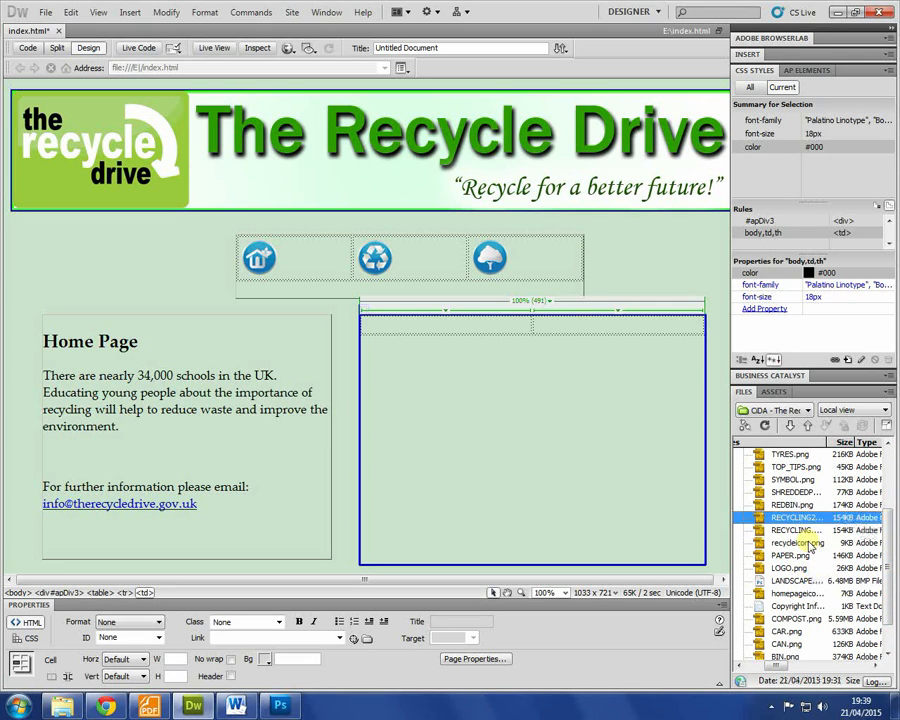
pyautogui.press('Up')
pyautogui.press('Up')
pyautogui.press('Up')
pyautogui.scroll(1, 810, 543)
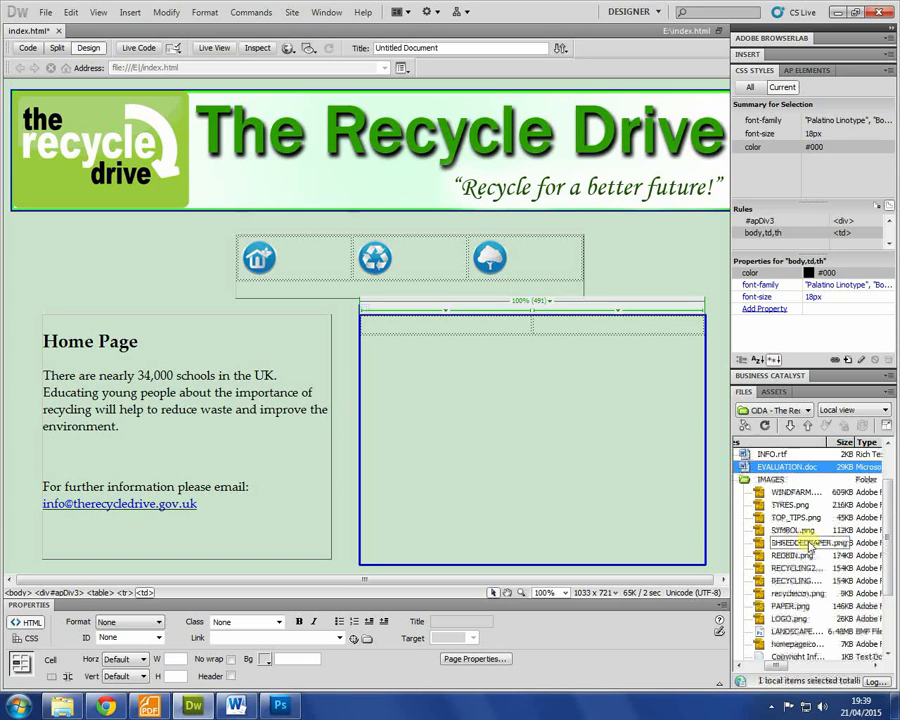
pyautogui.press('Down')
pyautogui.press('Down')
pyautogui.scroll(-3, 809, 539)
pyautogui.scroll(1, 810, 536)
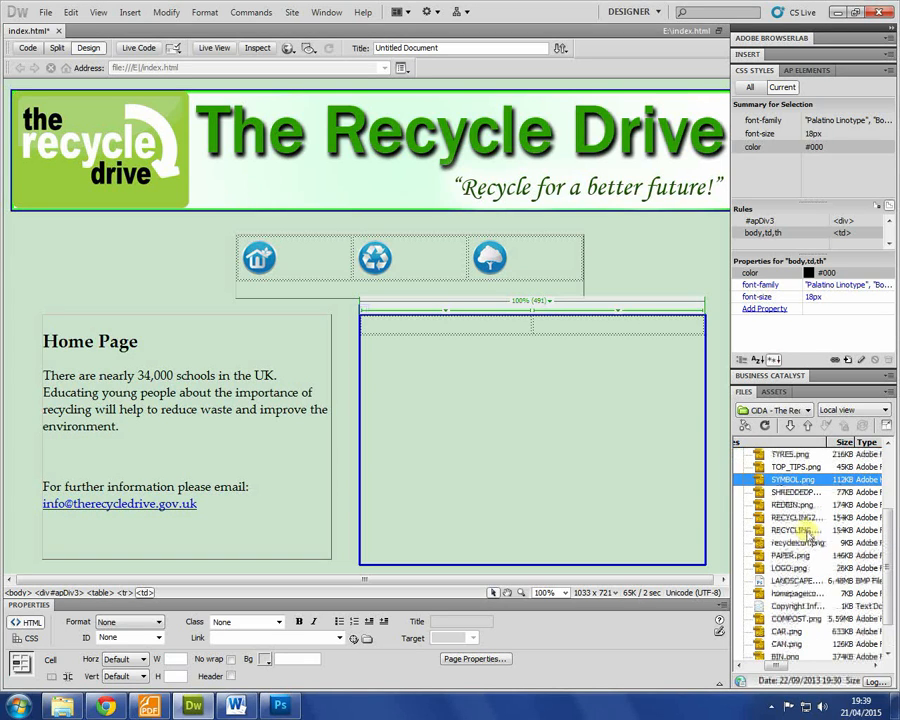
# Step: Insert SYMBOL.png into the table's left cell with alt text, then shrink it to 249 × 199
pyautogui.moveTo(800, 480); pyautogui.dragTo(388, 327)
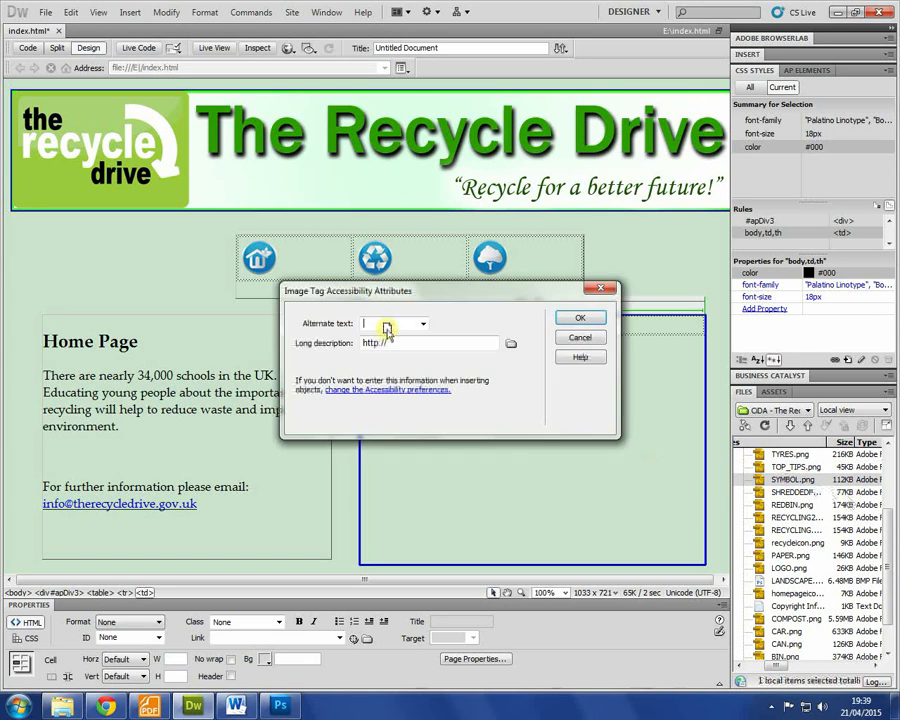
pyautogui.write('Sym')
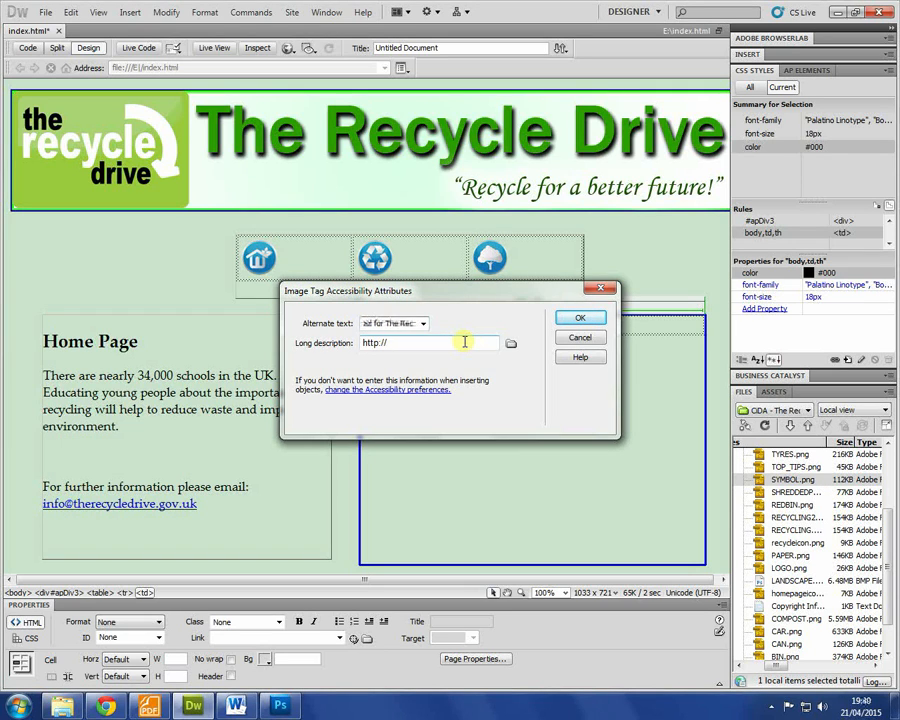
pyautogui.press('Return')
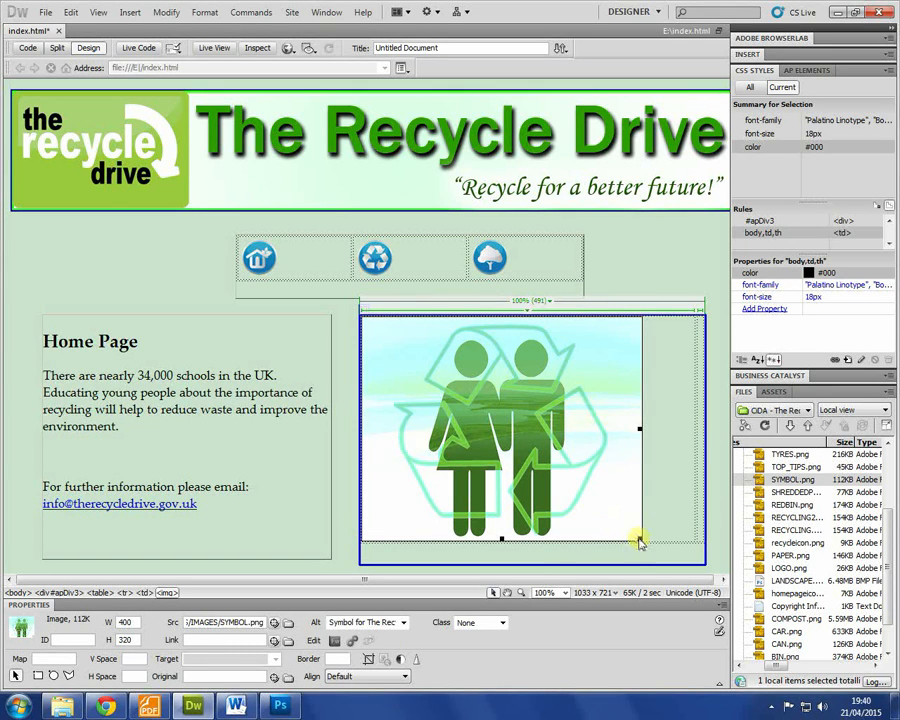
pyautogui.moveTo(638, 538); pyautogui.dragTo(535, 497)
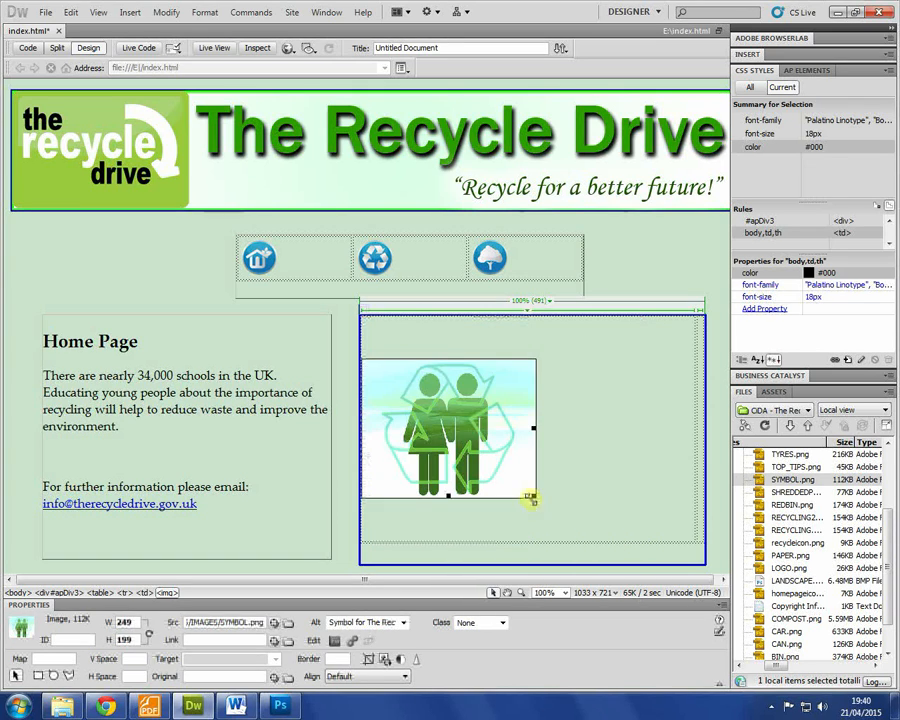
# Step: Narrow the table's left column to fit the symbol image
pyautogui.click(696, 431)
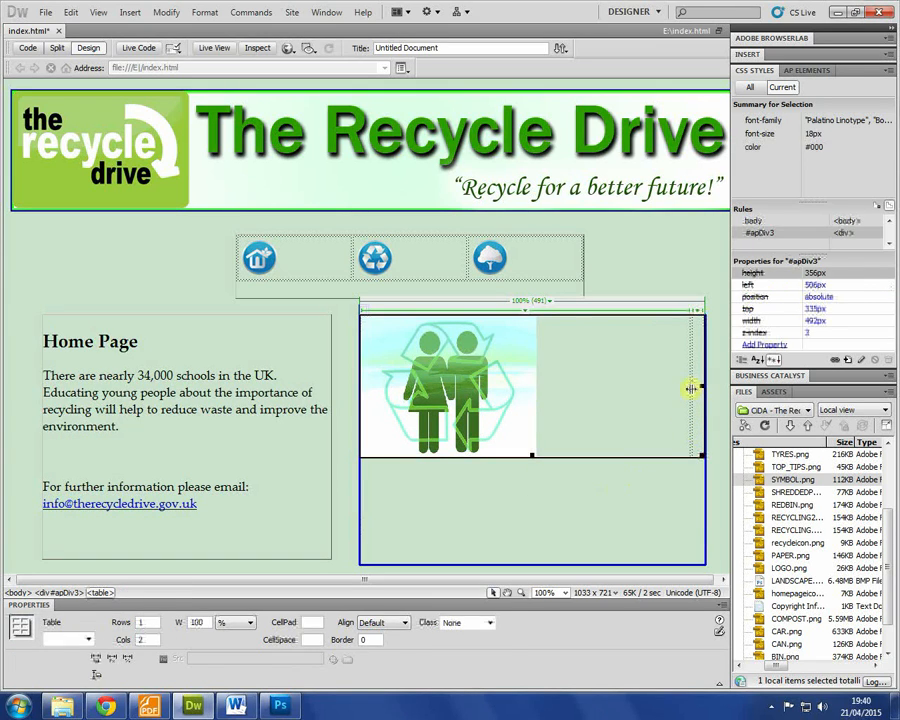
pyautogui.click(690, 389)
pyautogui.moveTo(692, 388); pyautogui.dragTo(535, 381)
pyautogui.click(596, 405)
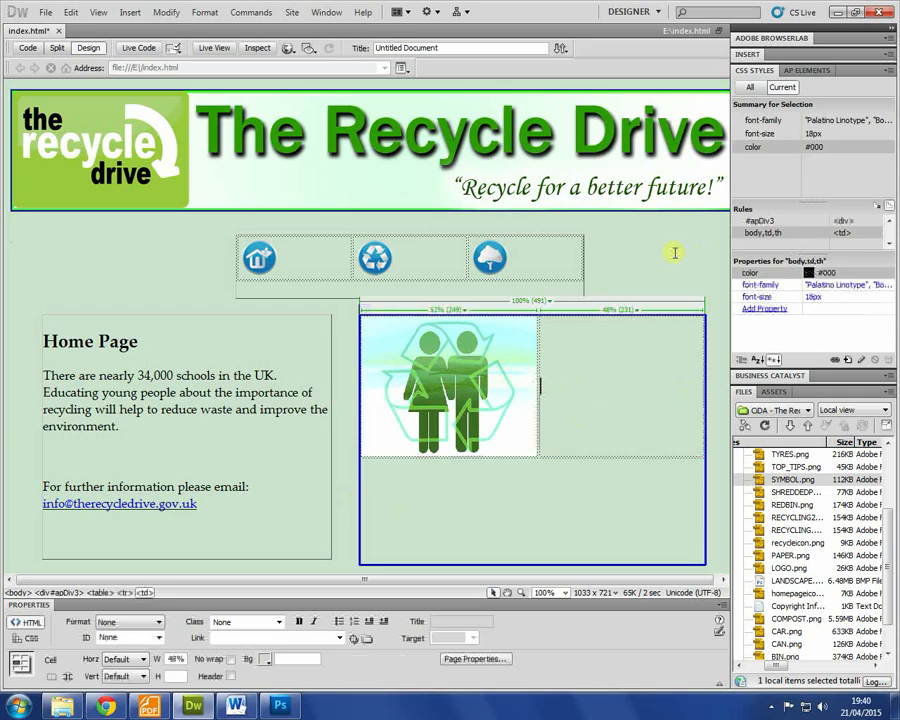
pyautogui.click(671, 291)
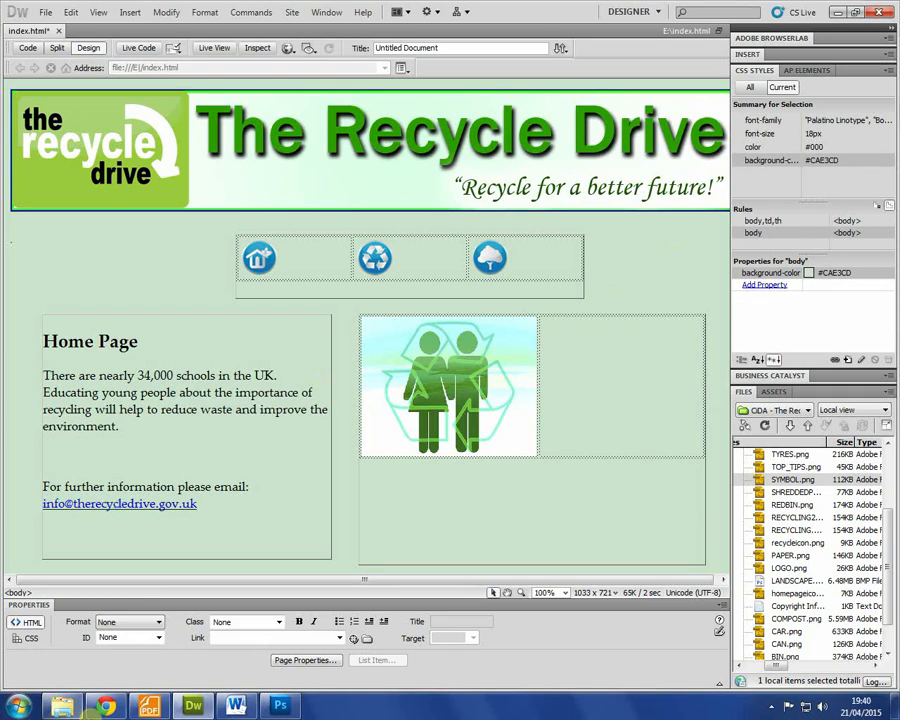
pyautogui.click(148, 706)
# Step: Read the Top tips requirement in the client brief in Foxit Reader
pyautogui.scroll(-3, 473, 265)
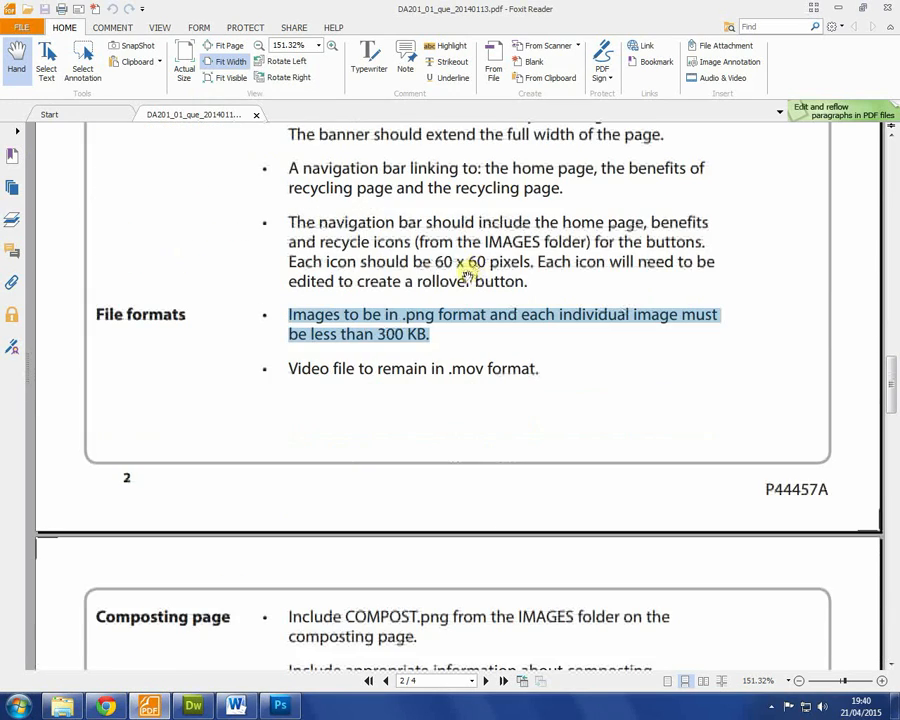
pyautogui.scroll(3, 467, 272)
pyautogui.scroll(-12, 464, 266)
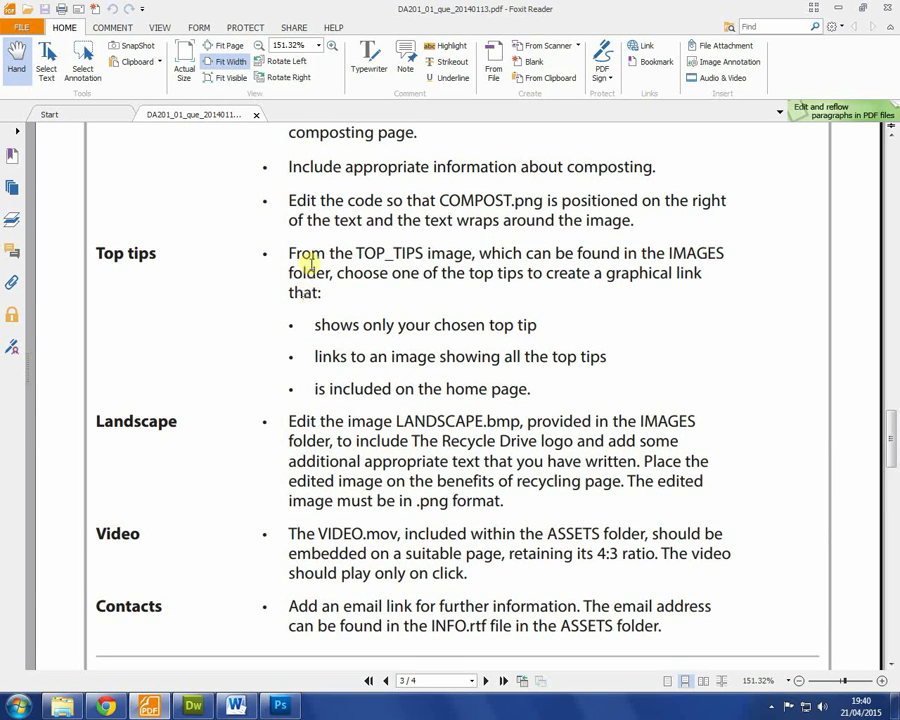
pyautogui.moveTo(293, 253); pyautogui.dragTo(441, 300)
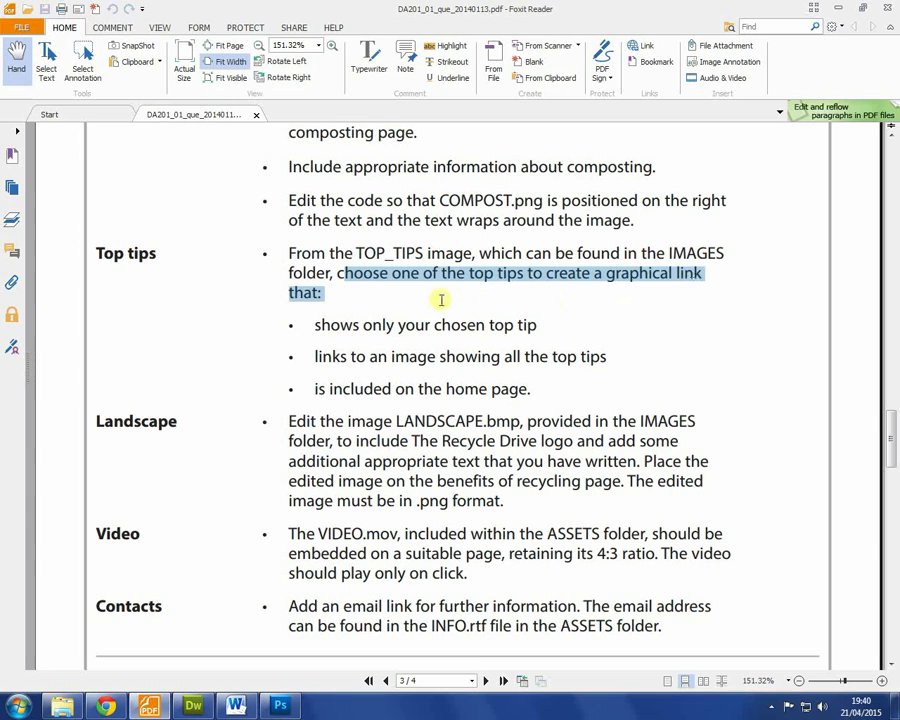
pyautogui.click(438, 305)
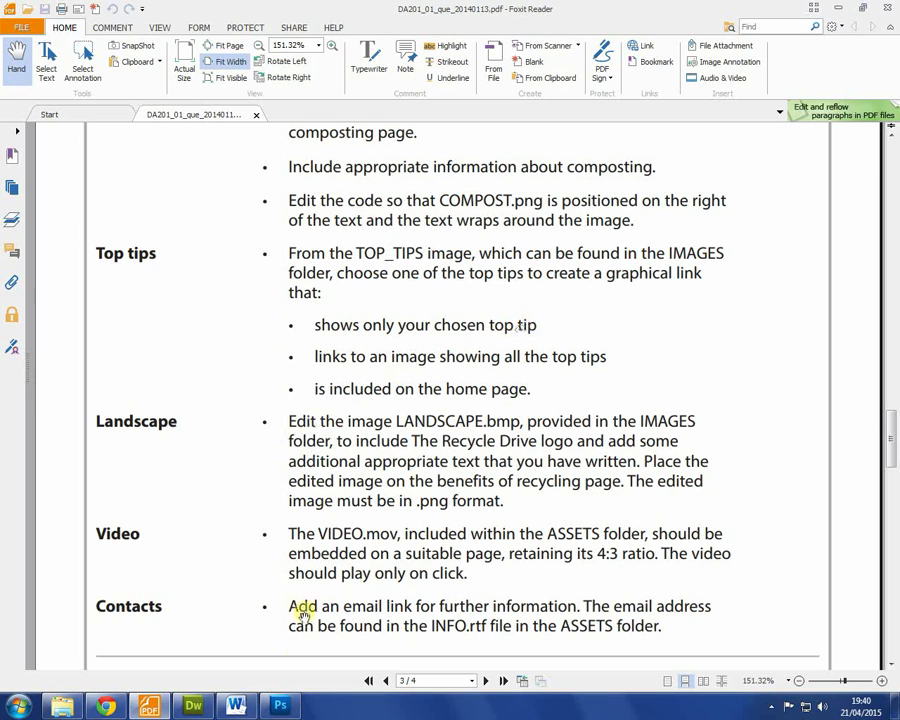
# Step: From Dreamweaver's Files panel, open TOP_TIPS.png for editing in Photoshop
pyautogui.click(193, 706)
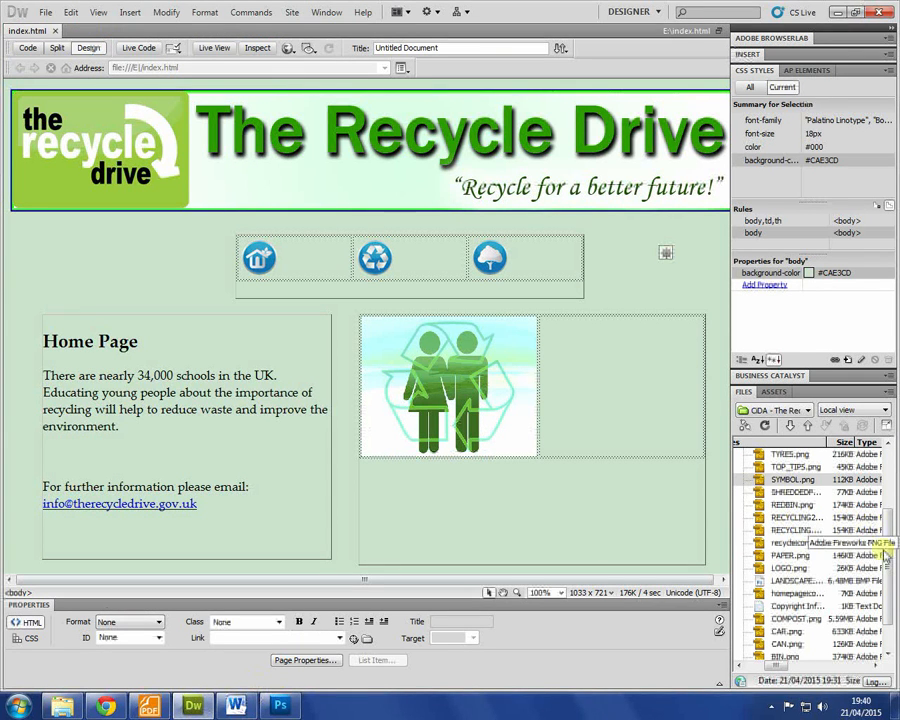
pyautogui.scroll(-1, 880, 585)
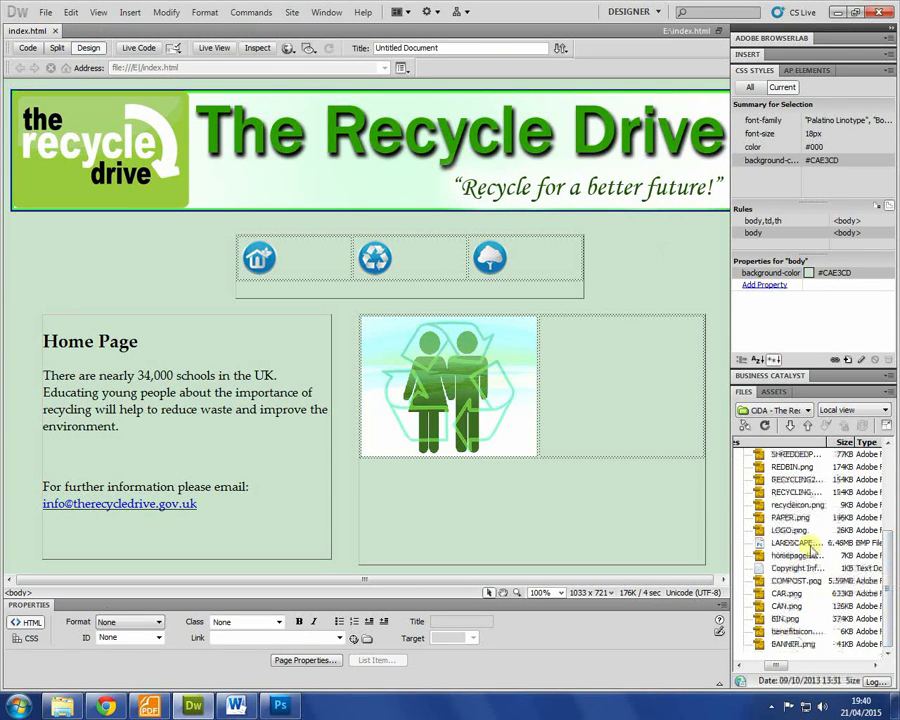
pyautogui.moveTo(887, 566); pyautogui.dragTo(878, 492)
pyautogui.scroll(-1, 878, 492)
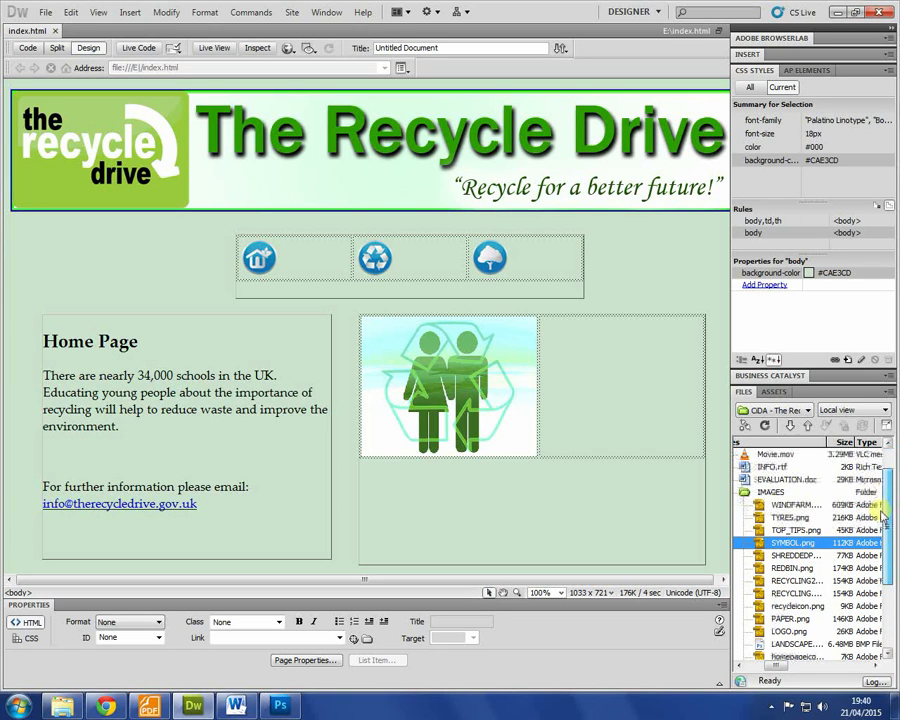
pyautogui.rightClick(824, 541)
pyautogui.moveTo(800, 155)
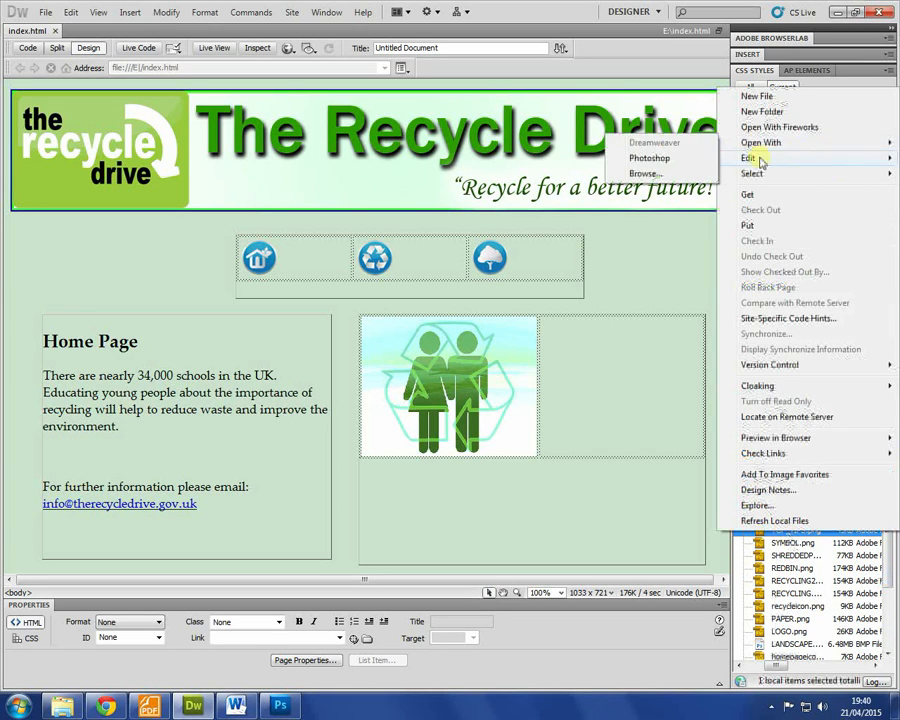
pyautogui.click(683, 157)
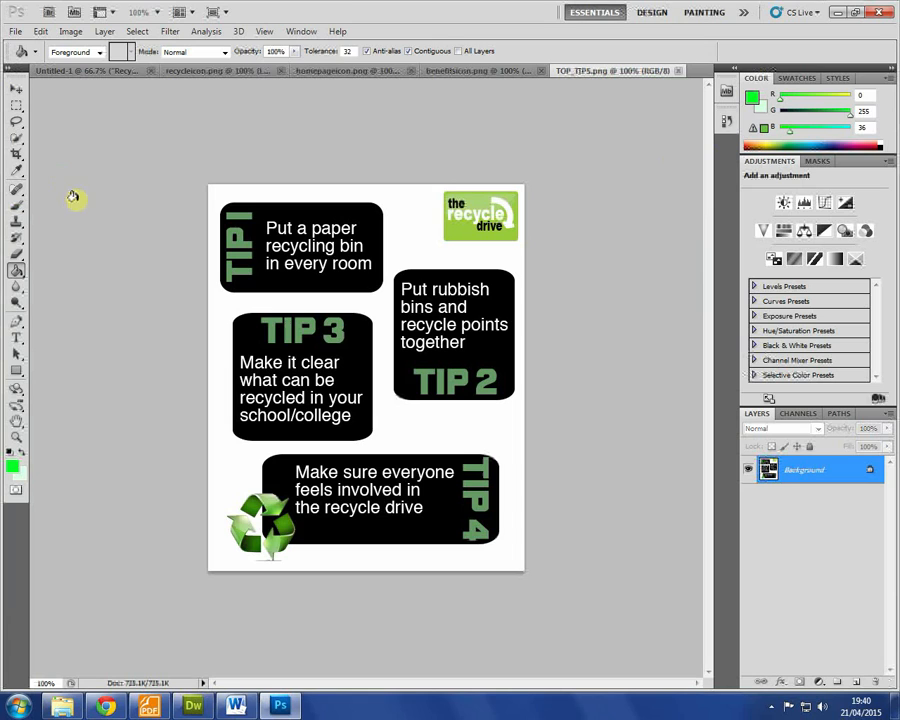
# Step: Crop TOP_TIPS.png down to just TIP 2 and the Recycle Drive logo (193 × 326 px)
pyautogui.click(17, 155)
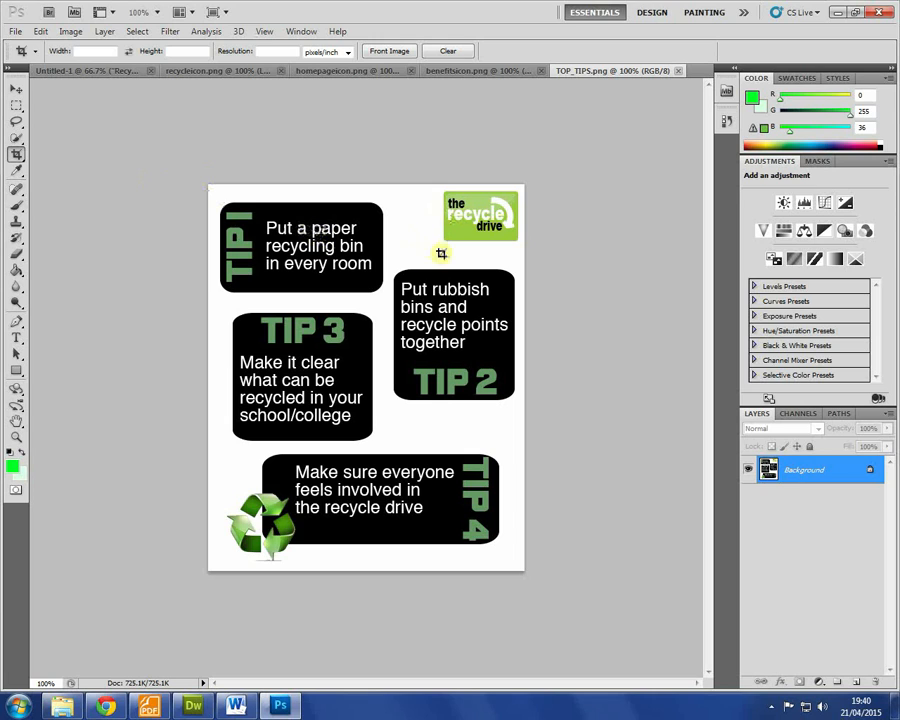
pyautogui.moveTo(390, 184); pyautogui.dragTo(529, 422)
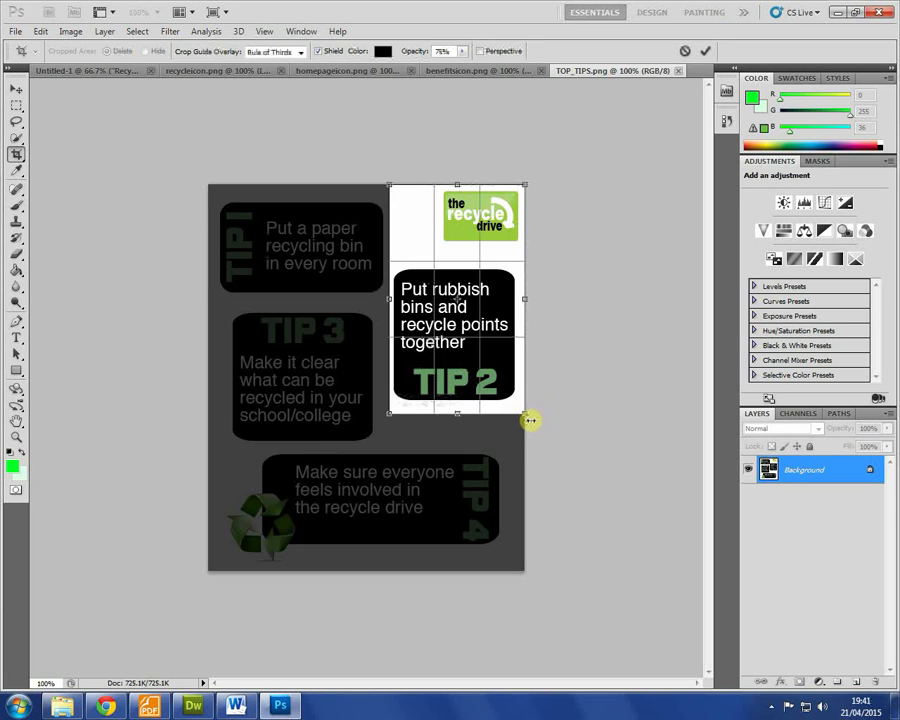
pyautogui.press('Return')
# Step: Export the cropped image with Save for Web as PNG-8 TOP_TIPScropped.png in IMAGES
pyautogui.hotkey('ctrl', 'alt', 'shift', 's')
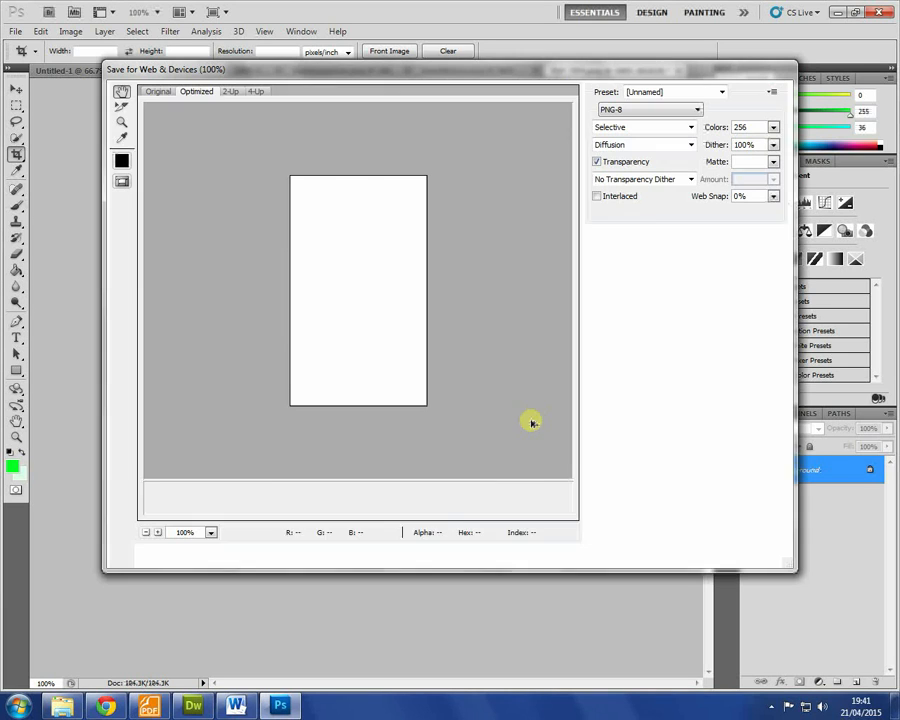
pyautogui.click(550, 554)
pyautogui.click(289, 453)
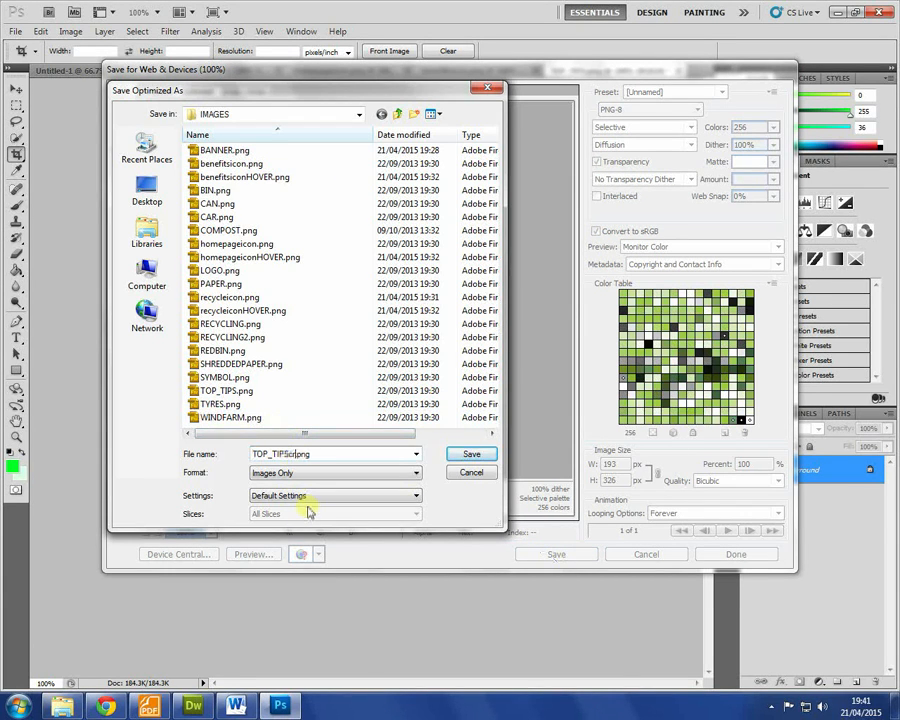
pyautogui.hotkey('ctrl', 'a')
pyautogui.press('Return')
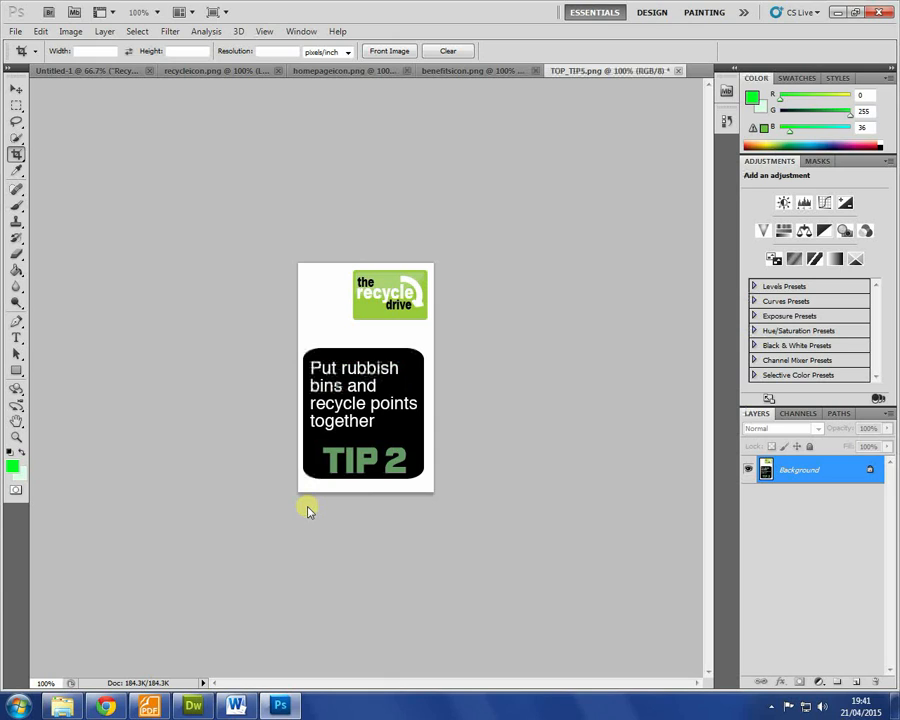
pyautogui.hotkey('alt', 'Tab')
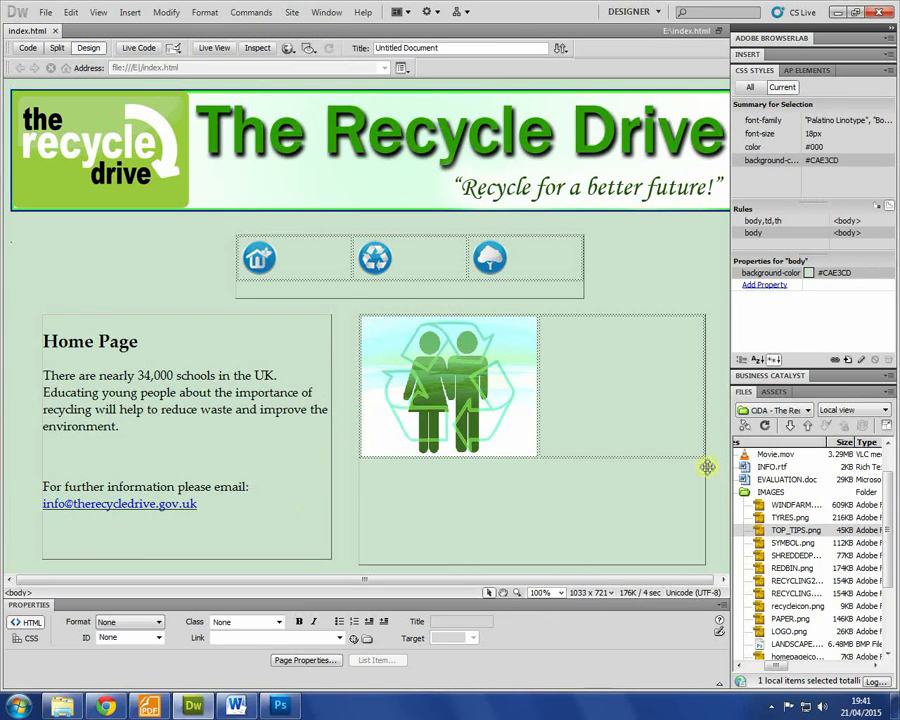
# Step: Refresh the site files and insert TOP_TIPScropped.png into the cell beside the recycling picture, with alt text
pyautogui.click(790, 528)
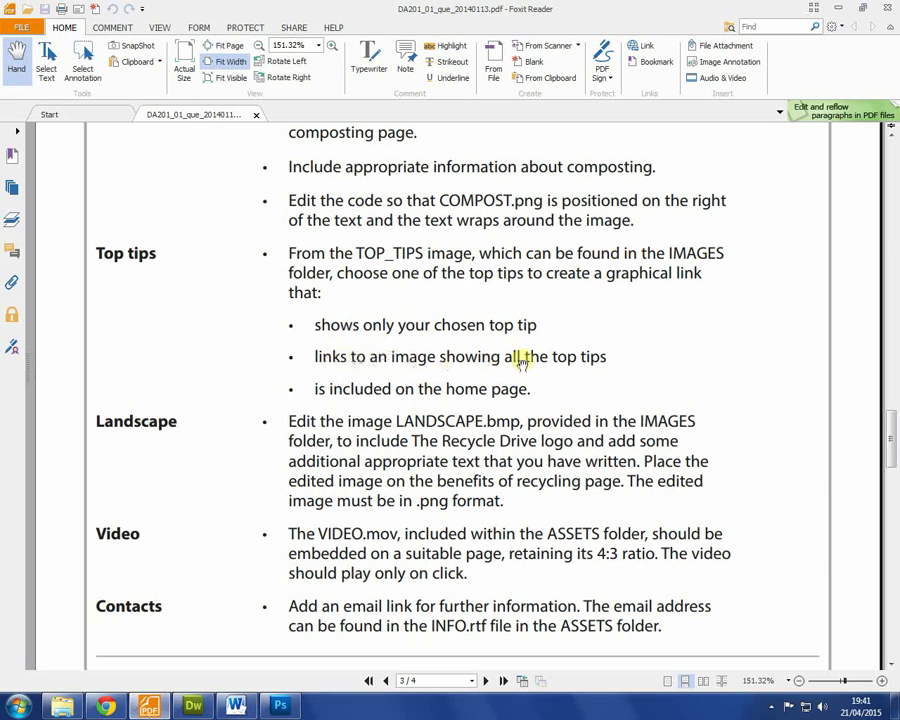
pyautogui.hotkey('alt', 'Tab')
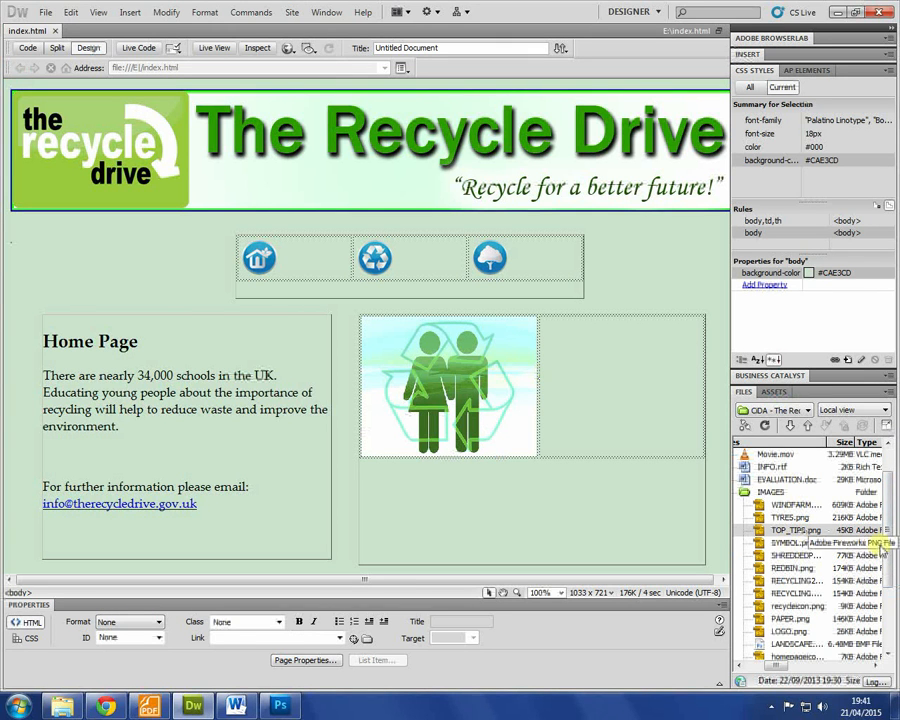
pyautogui.rightClick(796, 542)
pyautogui.click(752, 524)
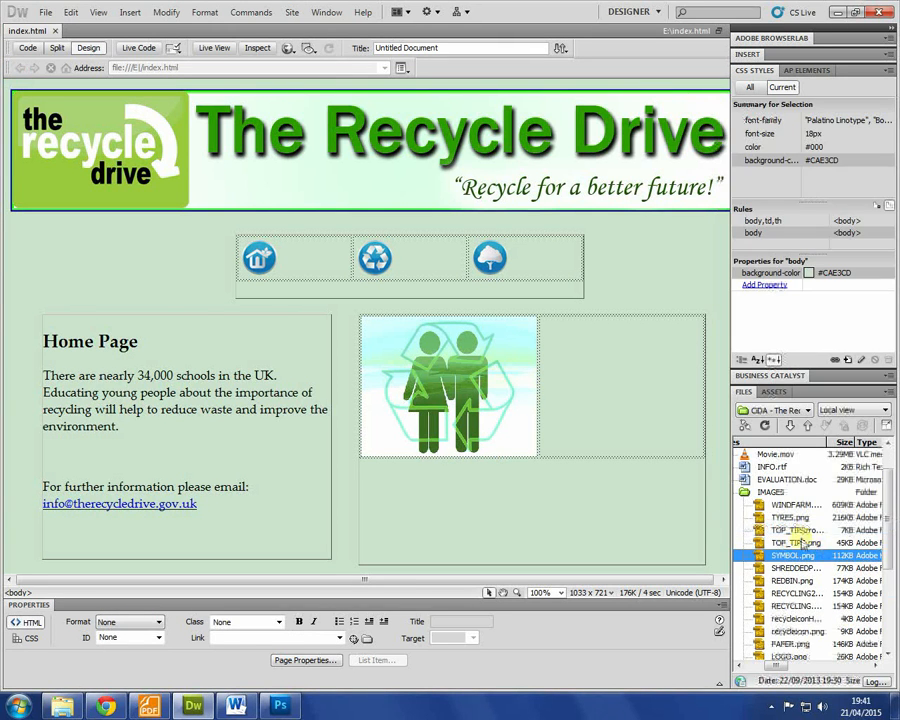
pyautogui.click(792, 530)
pyautogui.click(785, 530)
pyautogui.moveTo(763, 533); pyautogui.dragTo(575, 372)
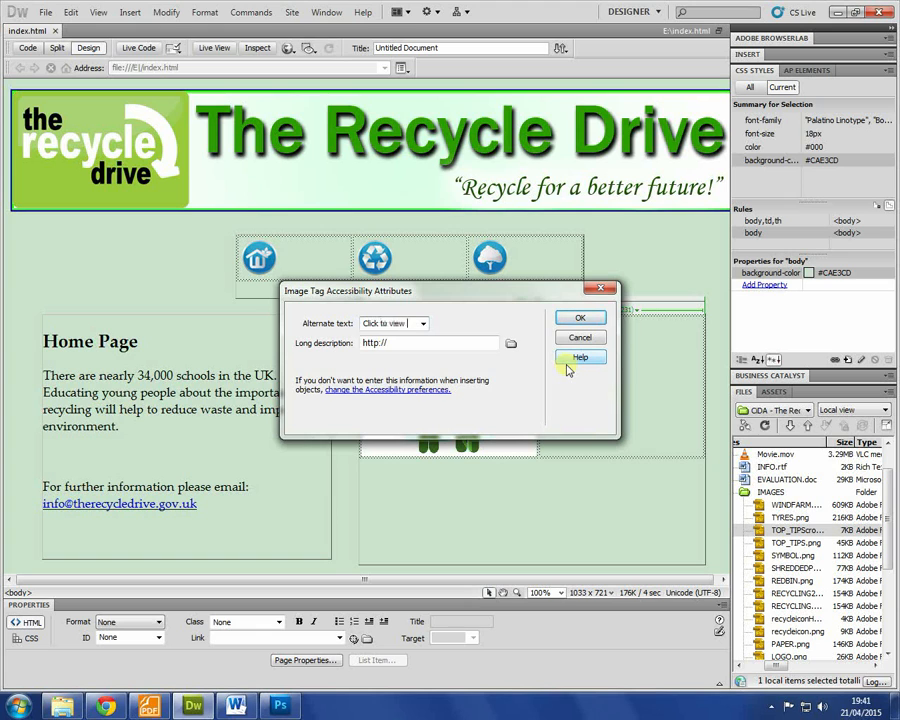
pyautogui.press('Return')
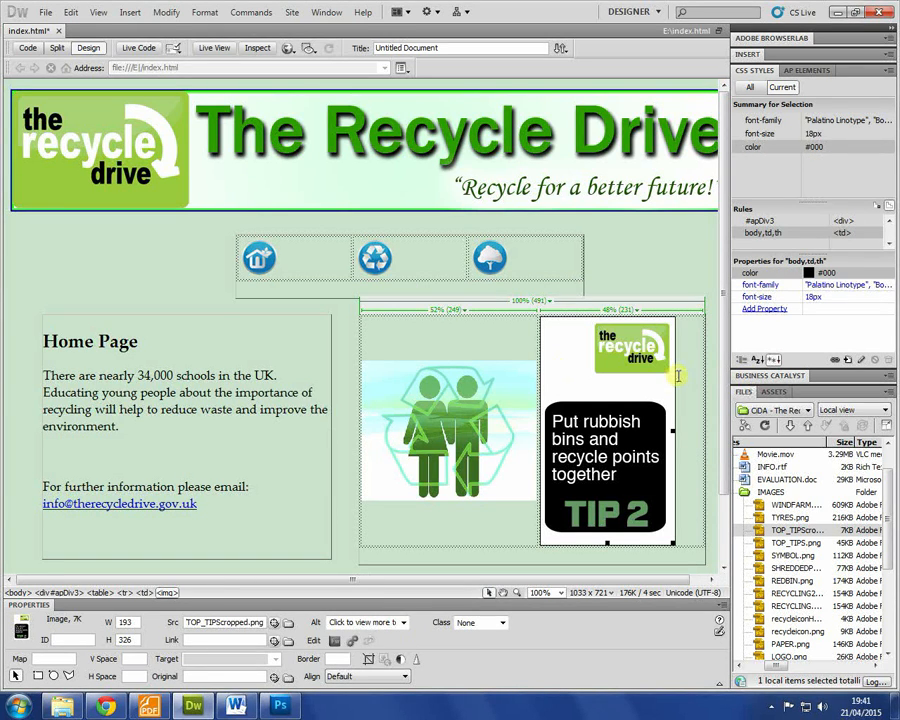
# Step: Link the TIP 2 image to TOP_TIPS.png and save the page
pyautogui.click(800, 543)
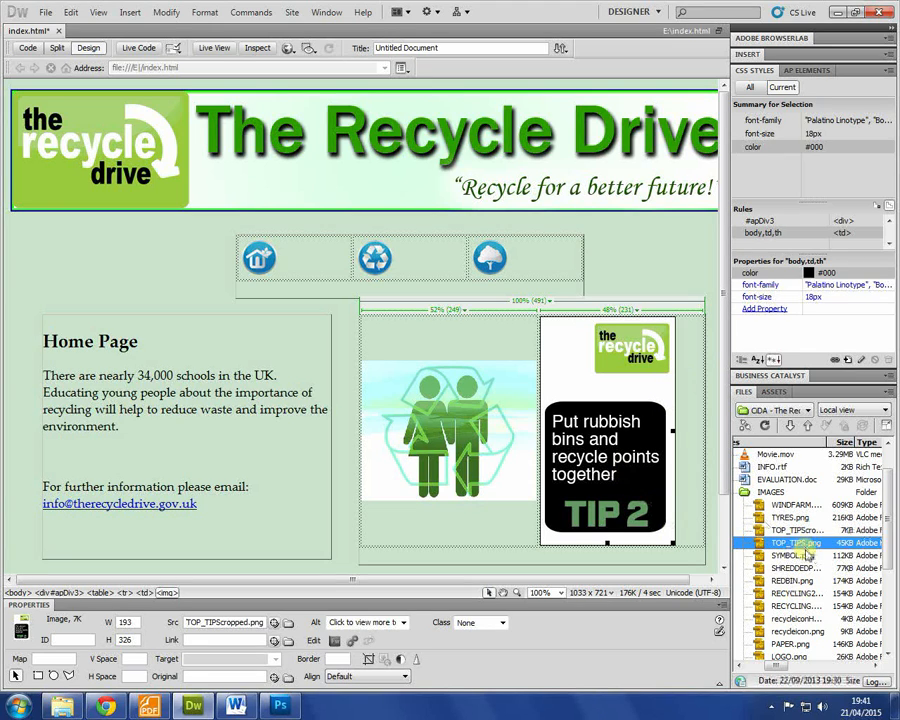
pyautogui.moveTo(804, 548); pyautogui.dragTo(222, 639)
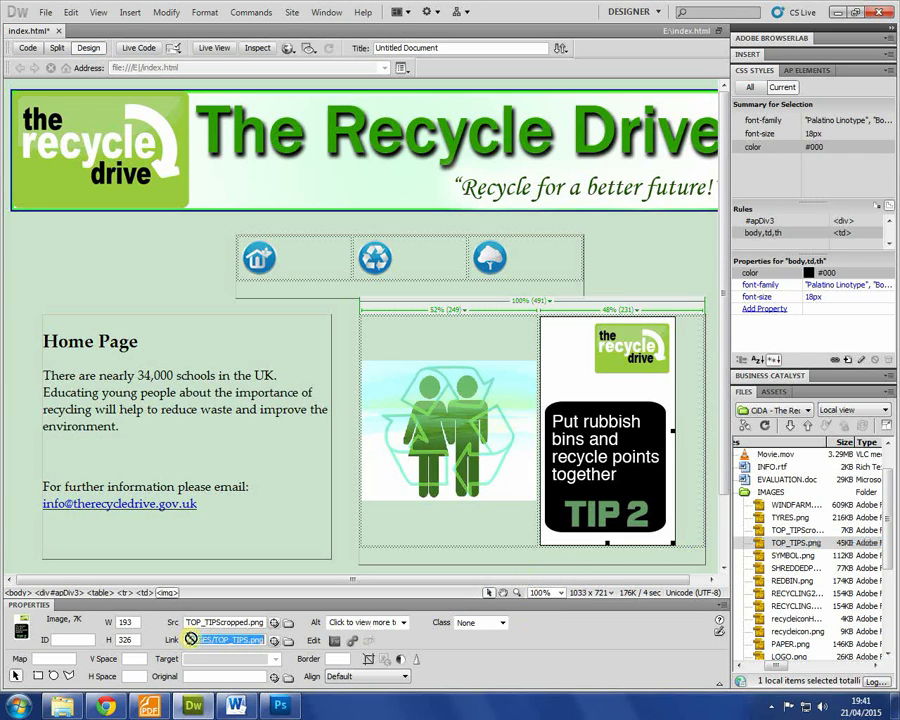
pyautogui.click(499, 542)
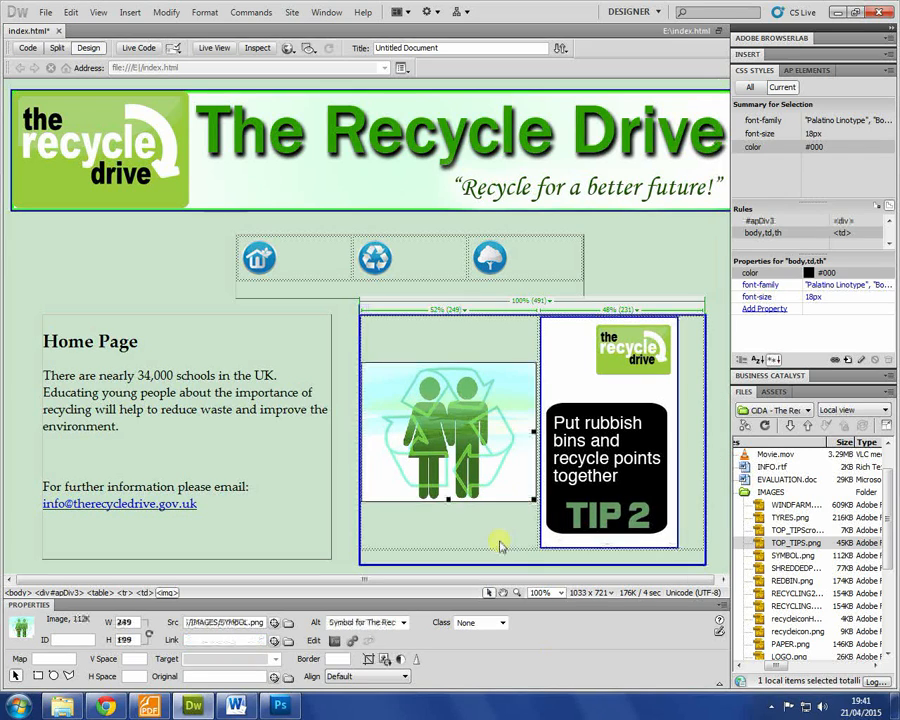
pyautogui.hotkey('ctrl', 's')
# Step: Add the caption 'Click the image above to see more top tips!' below the image and preview in Chrome
pyautogui.click(691, 541)
pyautogui.press('Return')
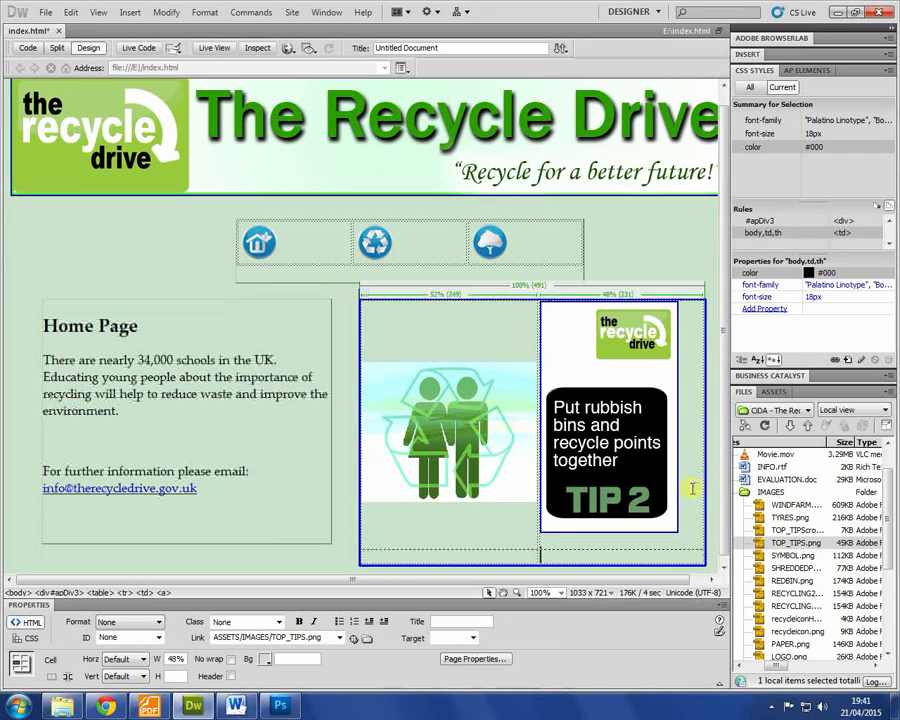
pyautogui.write('Click the image above to')
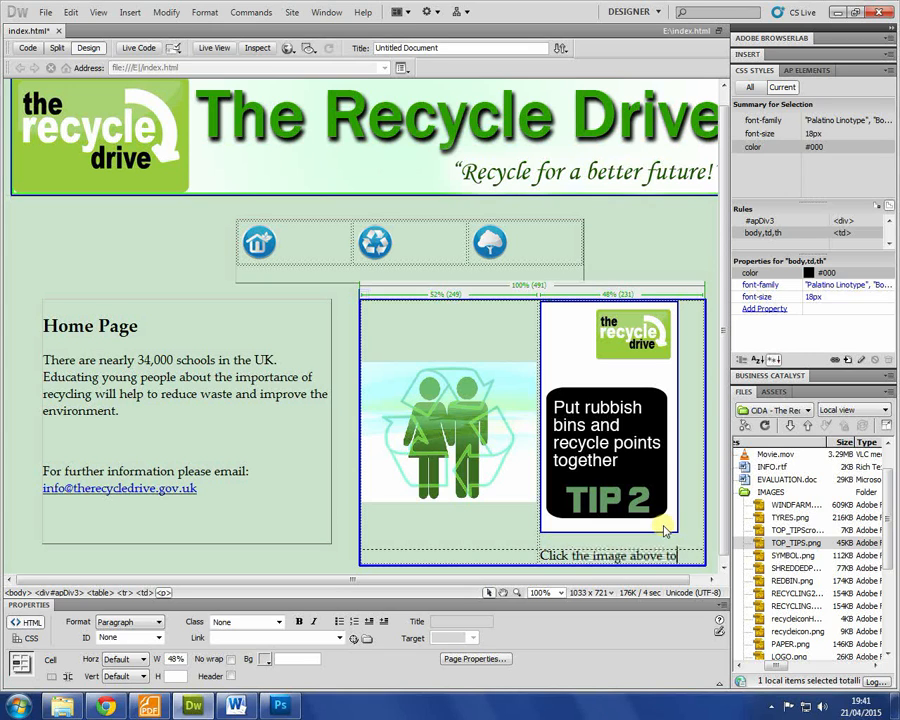
pyautogui.write(' see more top tips!')
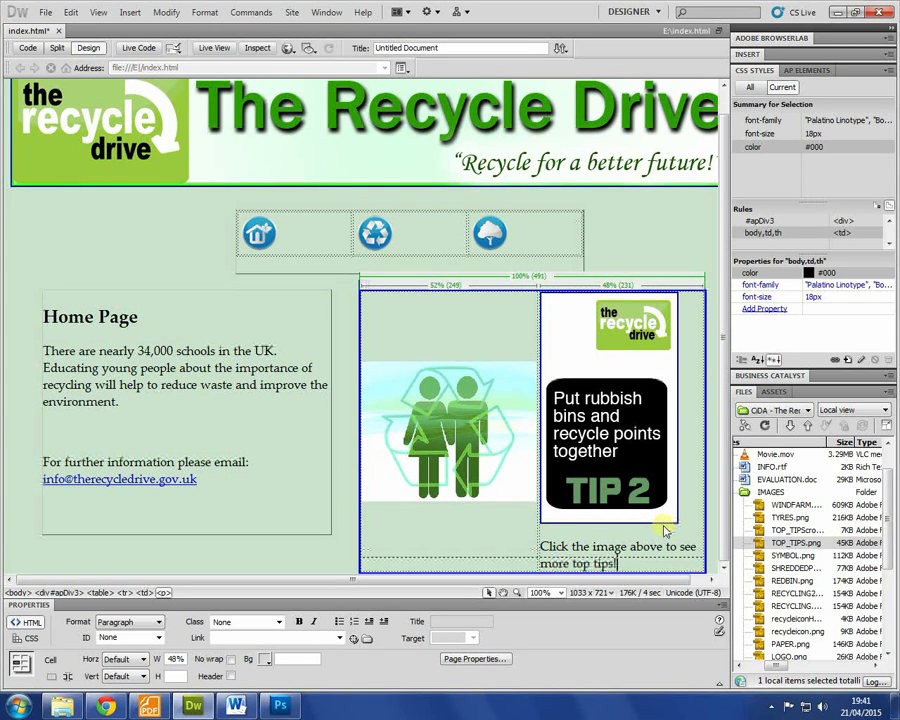
pyautogui.click(178, 264)
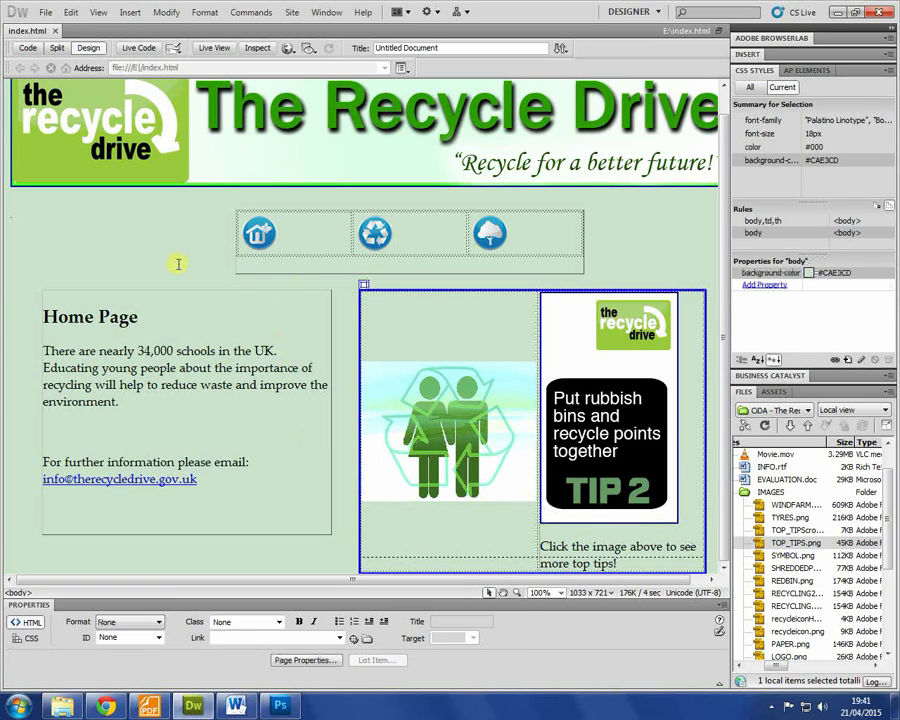
pyautogui.press('F12')
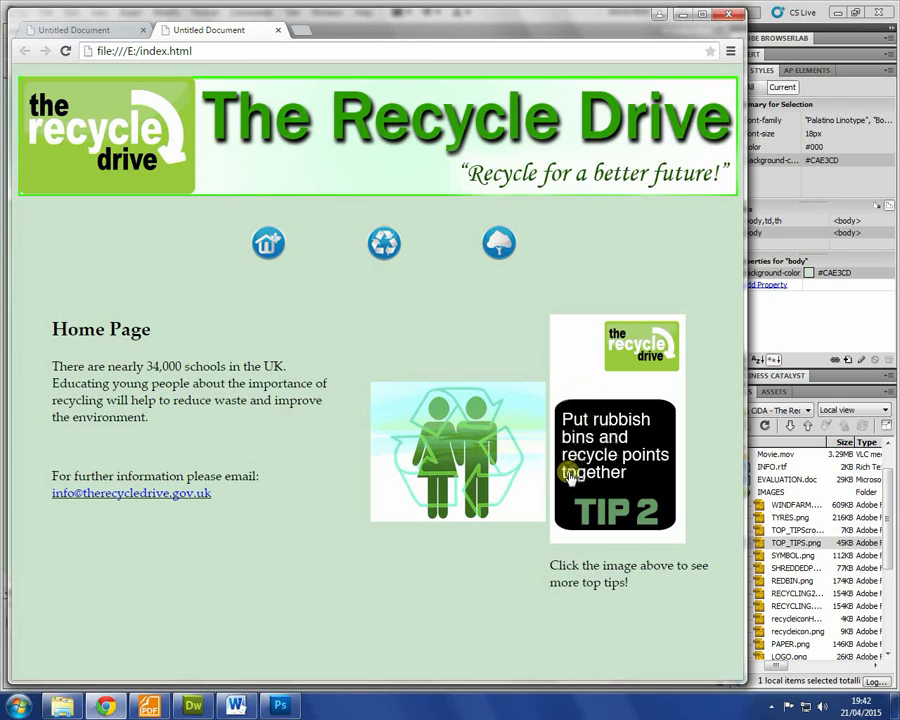
# Step: In Chrome, confirm the TIP 2 image link opens the full top tips image, then return
pyautogui.click(613, 398)
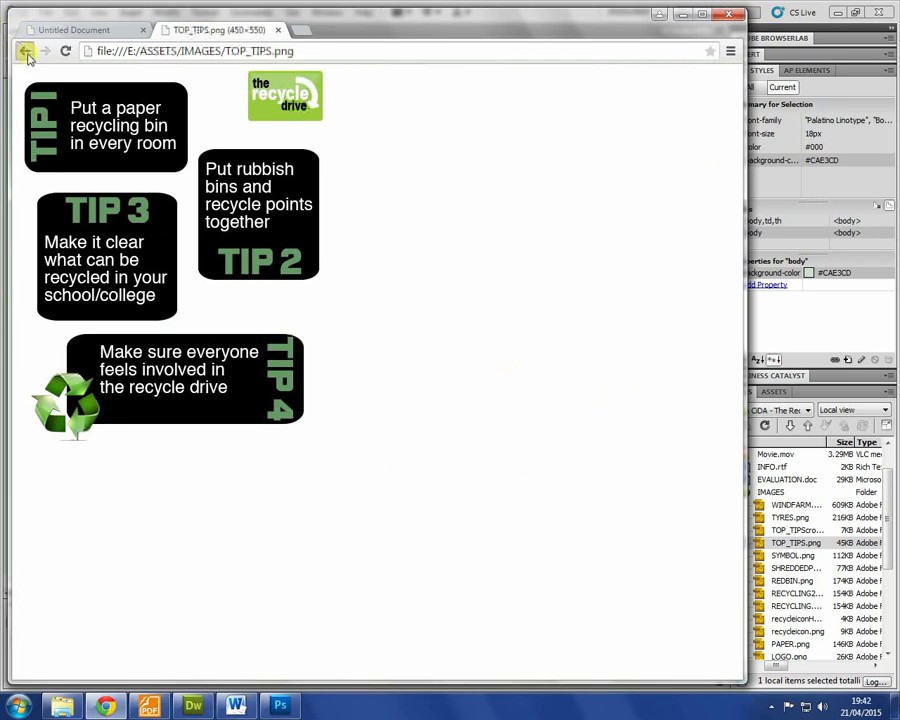
pyautogui.click(26, 52)
pyautogui.click(617, 398)
pyautogui.click(21, 51)
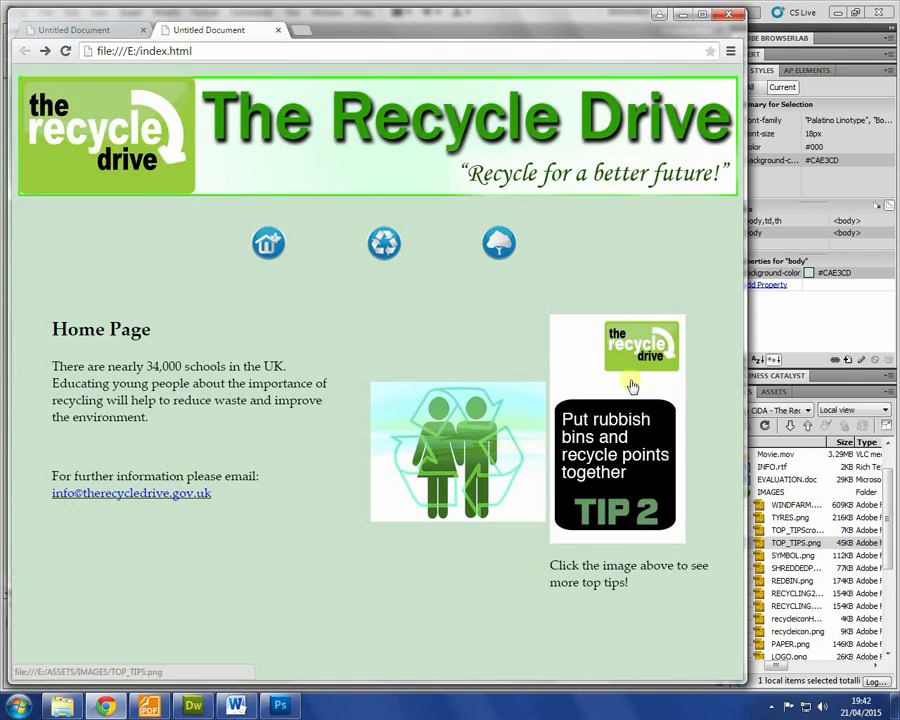
# Step: Replace the 'Untitled Document' page title with 'The Recycle Drive'
pyautogui.hotkey('alt', 'Tab')
pyautogui.moveTo(478, 48); pyautogui.dragTo(11, 52)
pyautogui.write('The Recycle Drive')
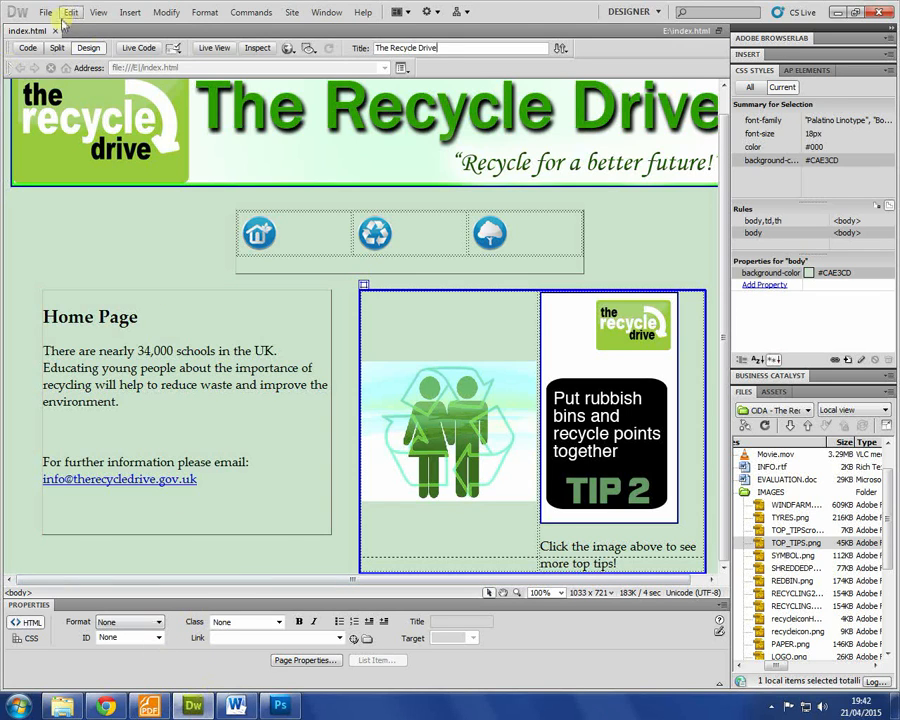
# Step: Check the recycling icon links to recycling.html and the cloud icon to benefits.html, then recheck the brief
pyautogui.click(372, 238)
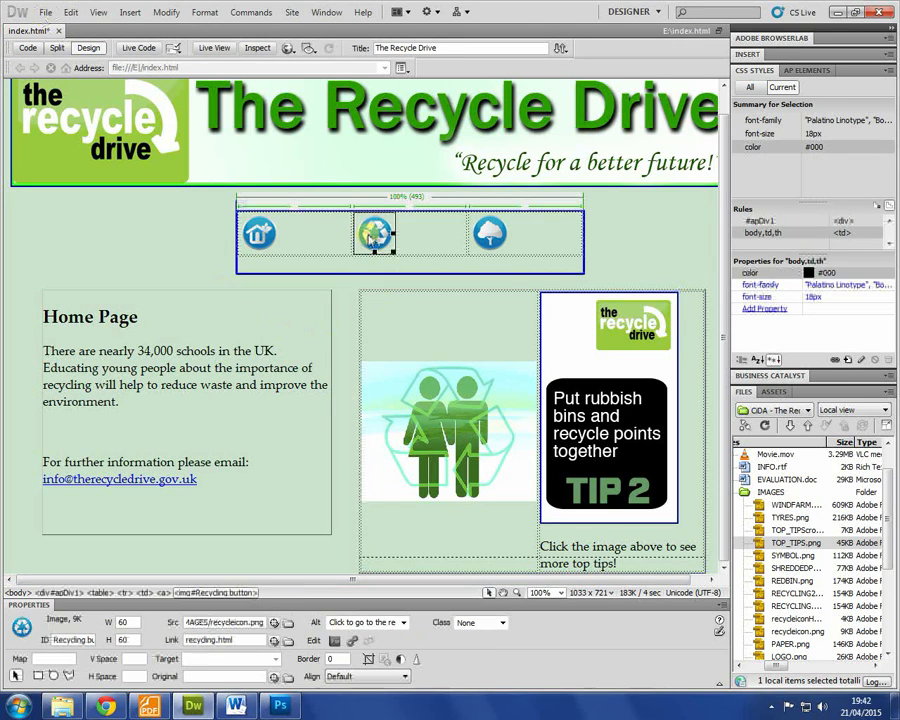
pyautogui.moveTo(235, 640); pyautogui.dragTo(145, 641)
pyautogui.click(492, 236)
pyautogui.moveTo(242, 643); pyautogui.dragTo(129, 640)
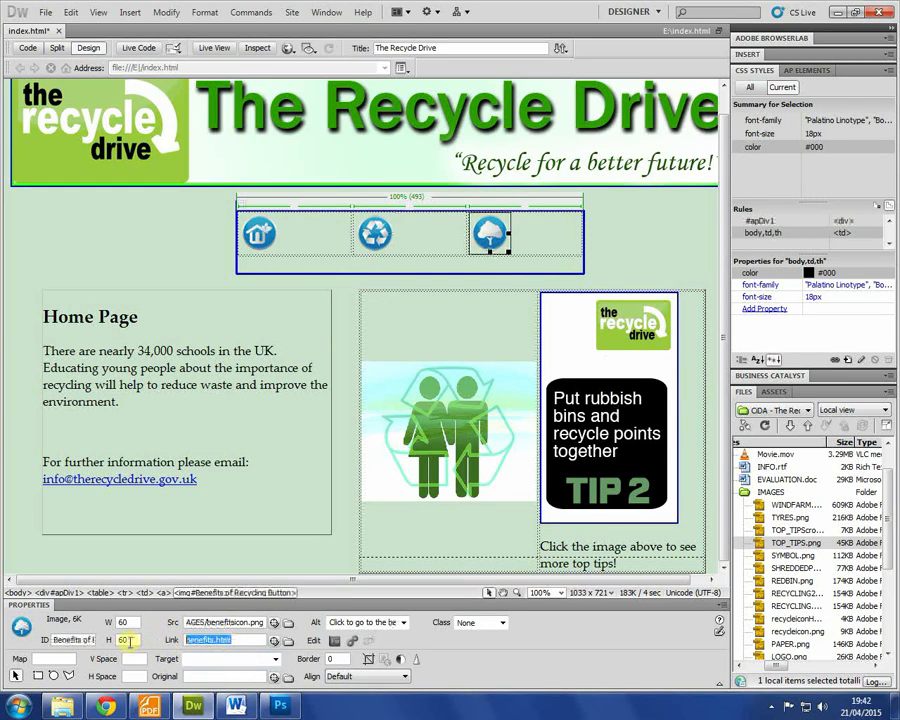
pyautogui.click(374, 245)
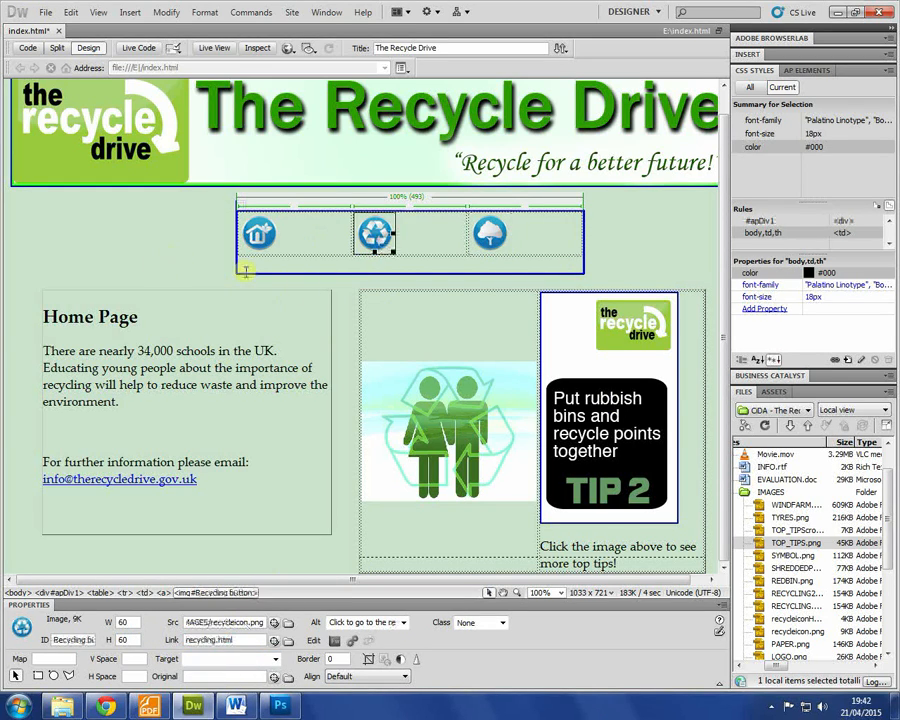
pyautogui.click(149, 706)
pyautogui.scroll(20, 413, 377)
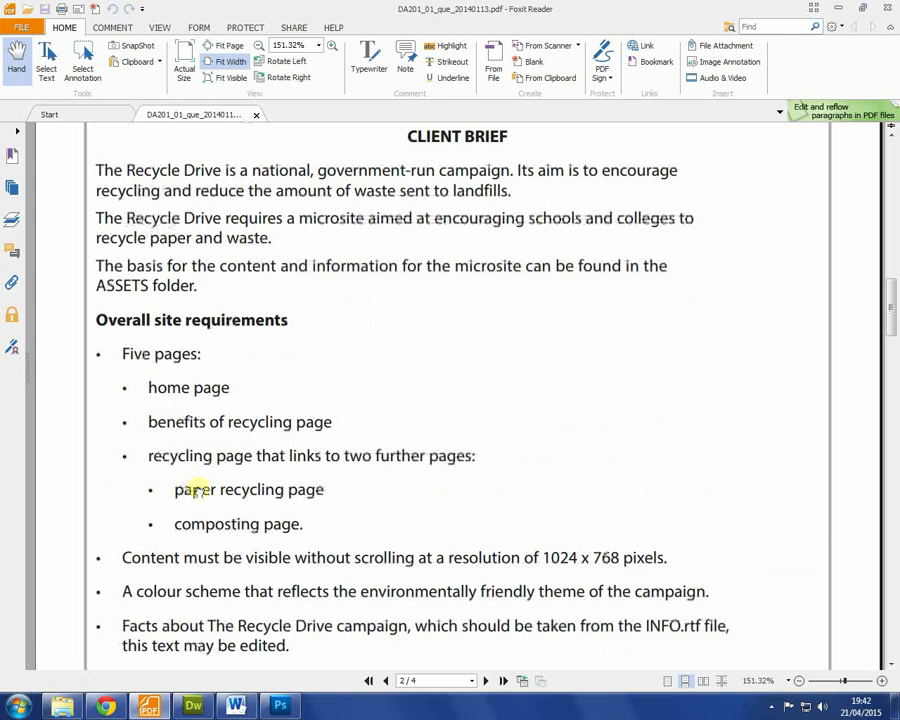
pyautogui.click(193, 706)
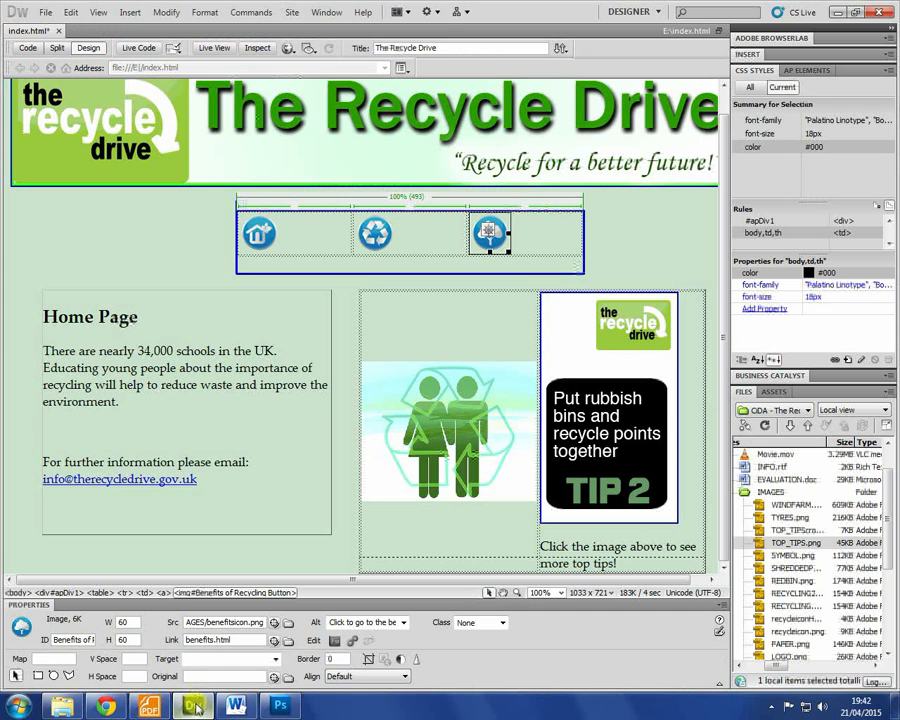
# Step: Save index.html and bring up Save As for a copy under a new name
pyautogui.click(44, 13)
pyautogui.click(66, 162)
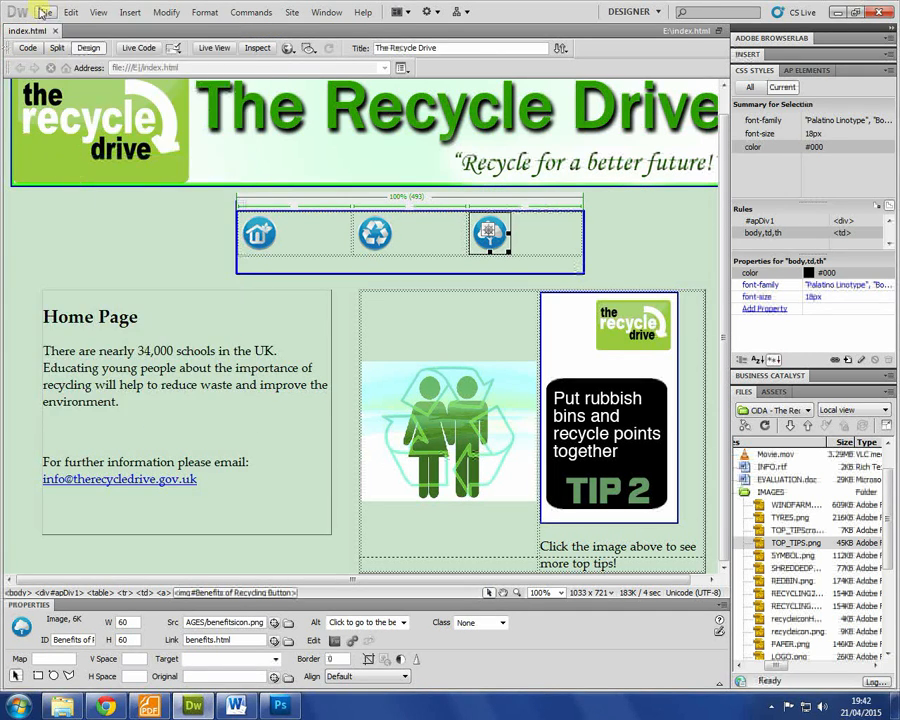
pyautogui.click(44, 12)
pyautogui.click(78, 178)
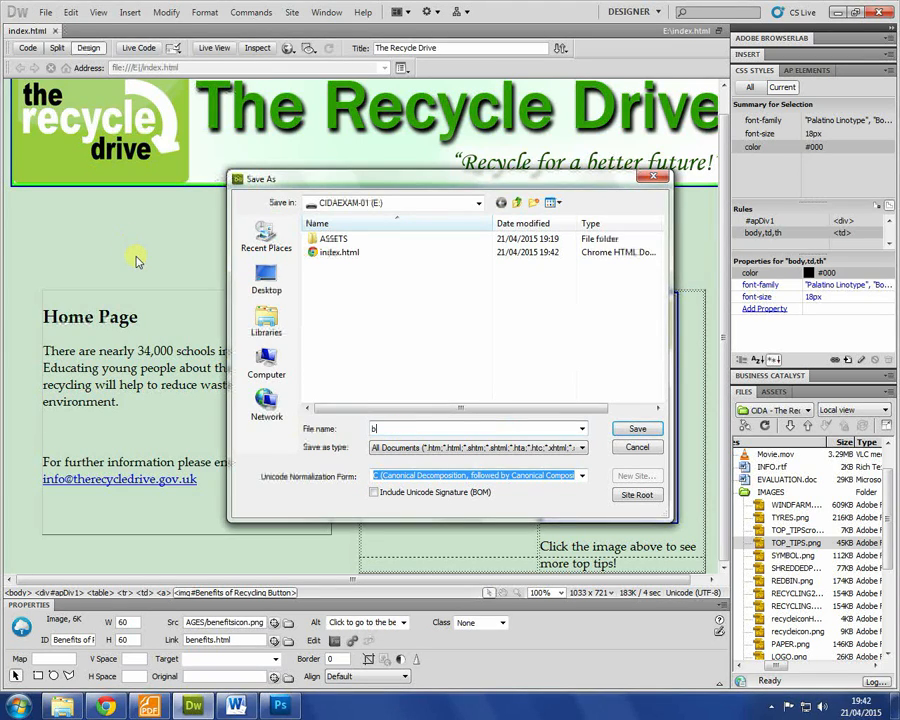
# Step: Save copies of the home page as benefits.html and recycling.html
pyautogui.write('benefits.html')
pyautogui.press('Return')
pyautogui.click(44, 12)
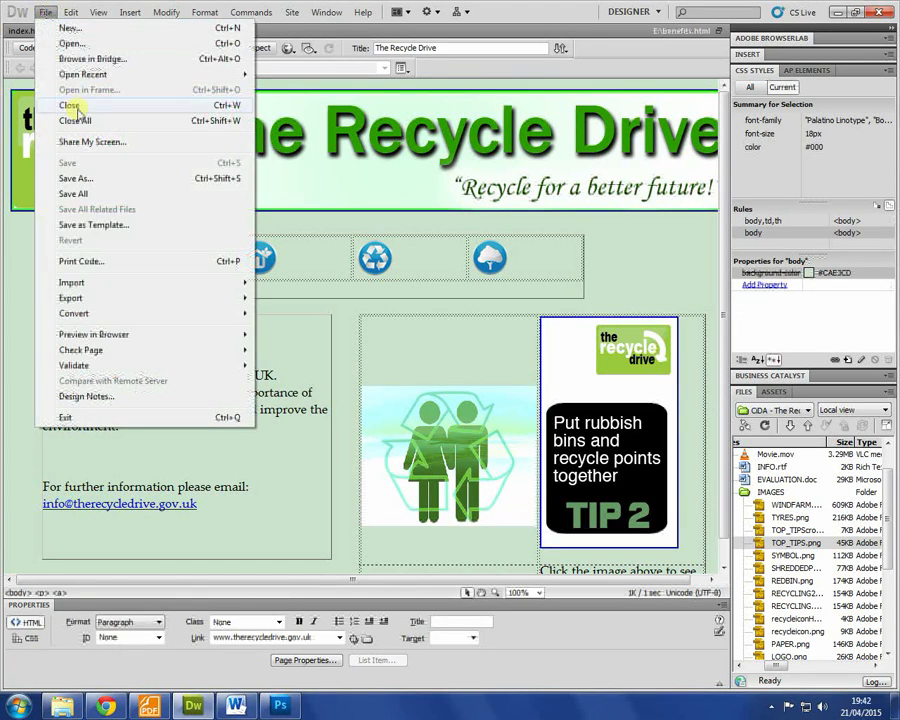
pyautogui.click(78, 178)
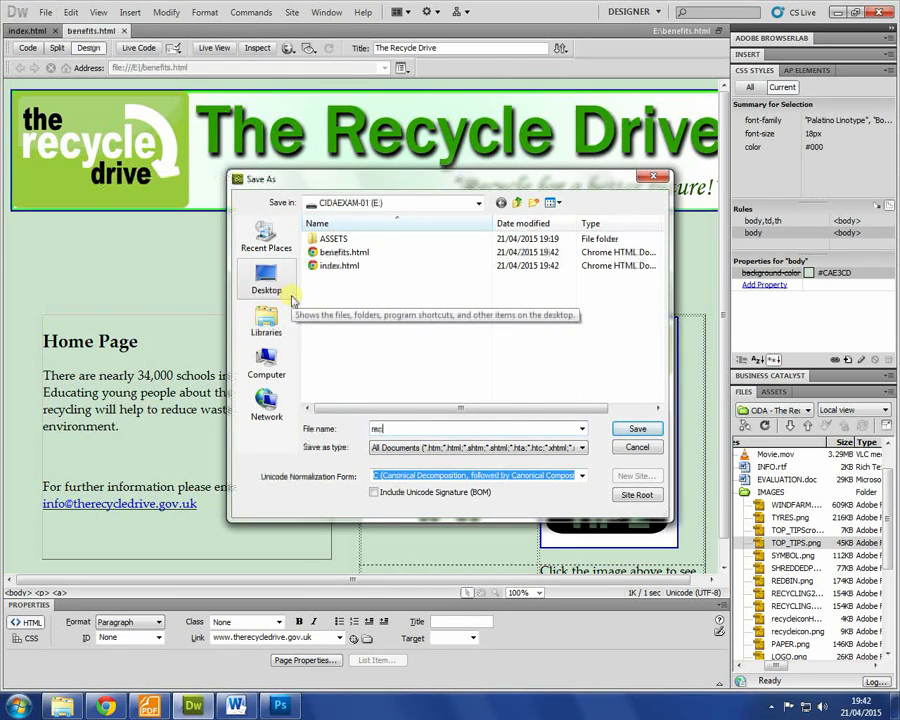
pyautogui.press('Return')
# Step: Save two more copies of the home page as composting.html and paper.html
pyautogui.hotkey('ctrl', 'shift', 's')
pyautogui.write('compo')
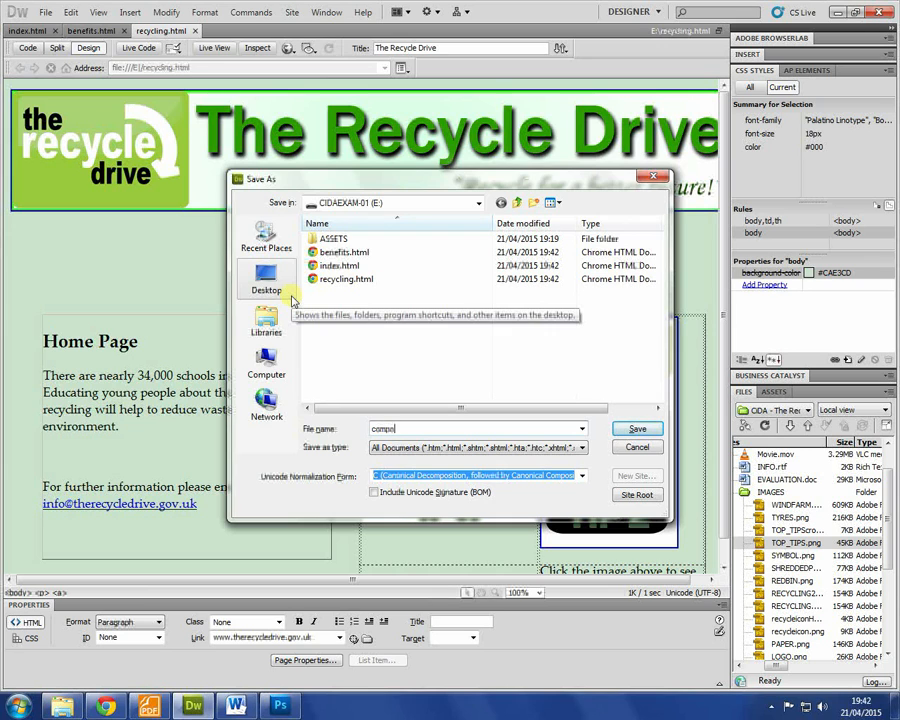
pyautogui.write('sting.html')
pyautogui.press('Return')
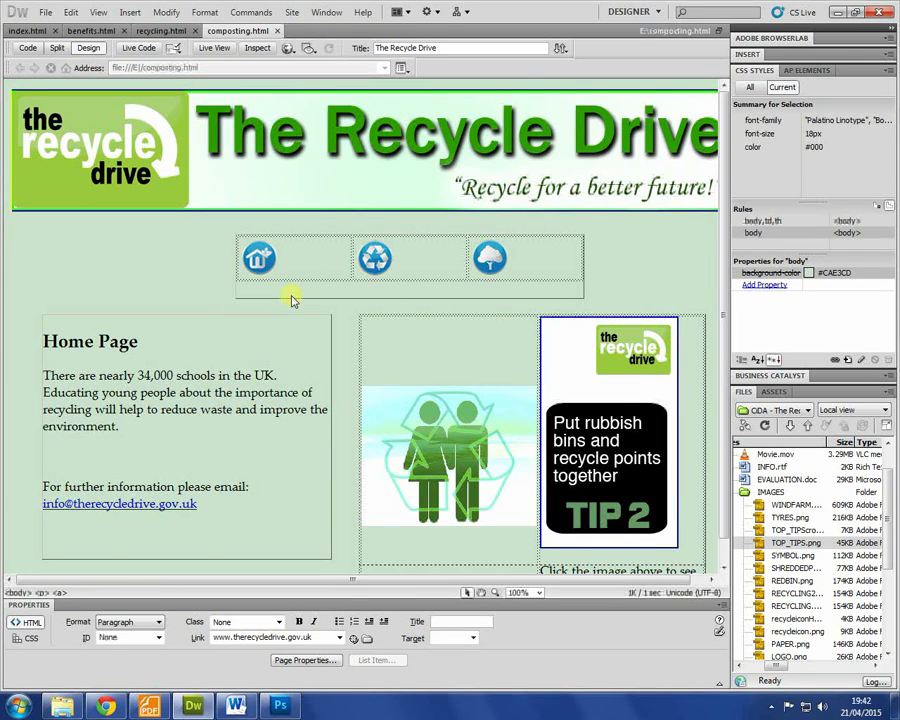
pyautogui.hotkey('ctrl', 'shift', 's')
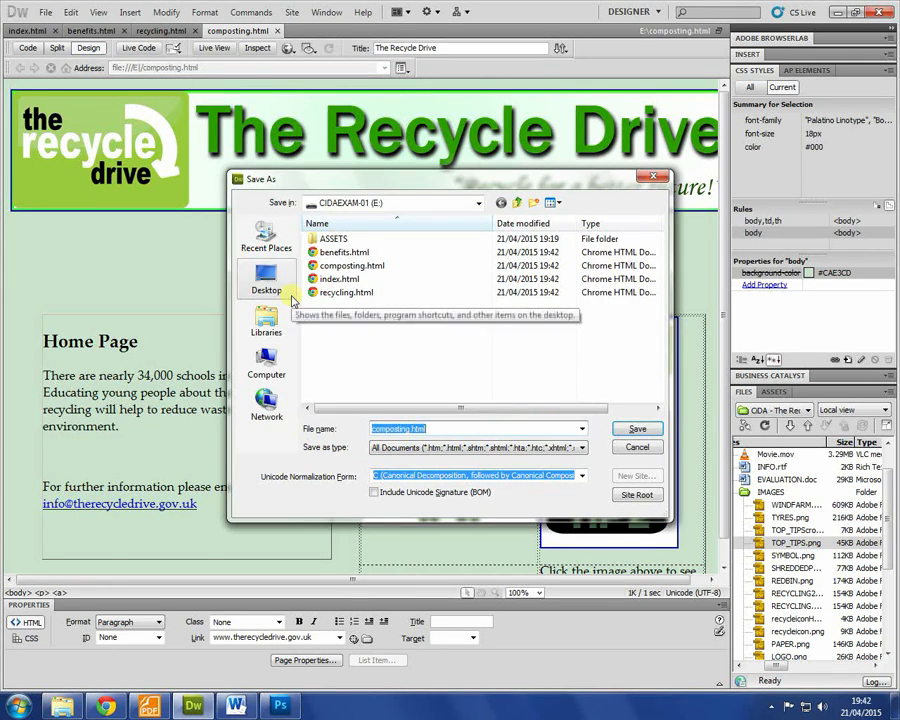
pyautogui.write('paper')
pyautogui.press('Return')
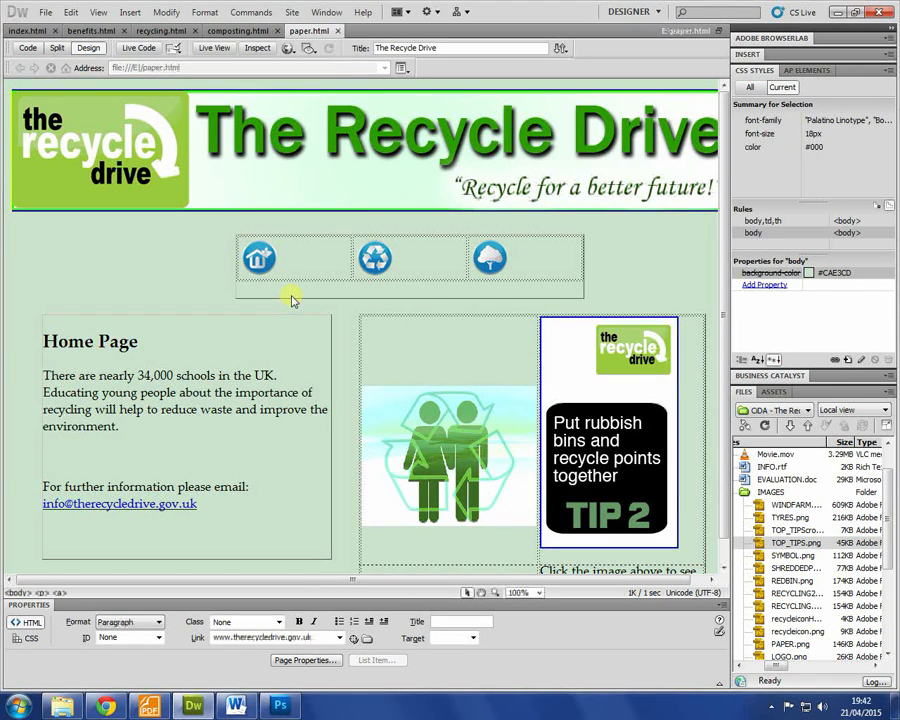
pyautogui.hotkey('alt', 'Tab')
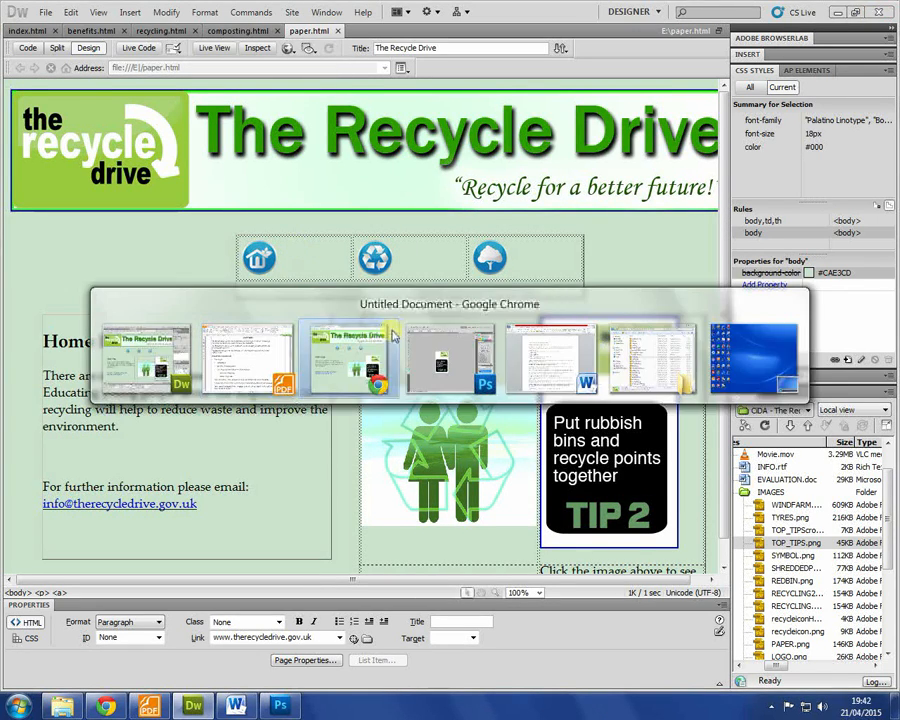
# Step: In Chrome, confirm the home, recycling and benefits icons each open the right page
pyautogui.click(384, 243)
pyautogui.click(490, 252)
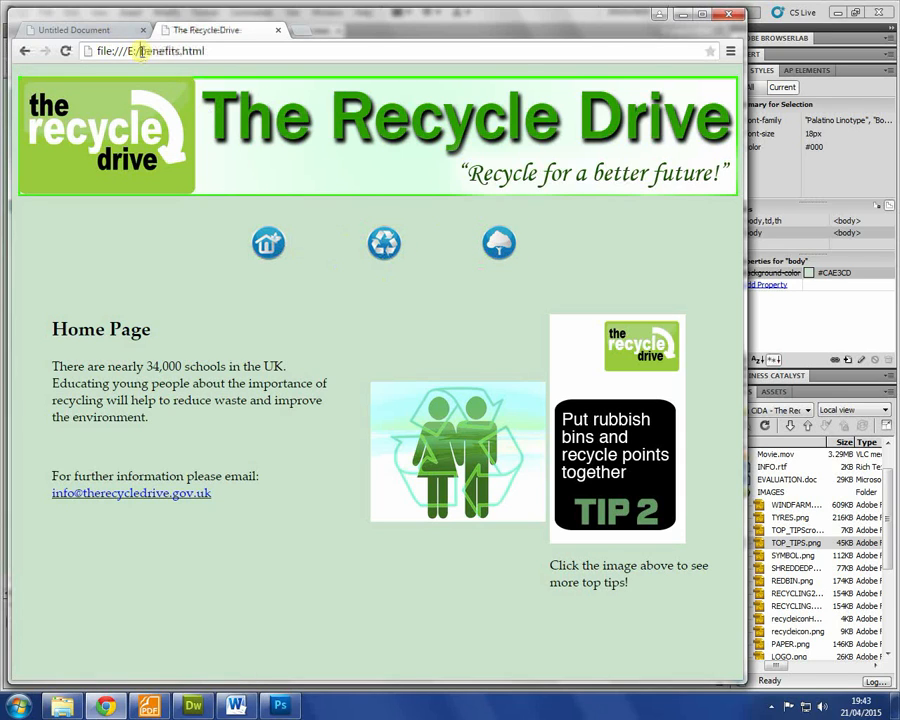
pyautogui.moveTo(140, 51); pyautogui.dragTo(236, 52)
pyautogui.click(384, 243)
pyautogui.click(270, 243)
pyautogui.click(386, 243)
pyautogui.click(498, 243)
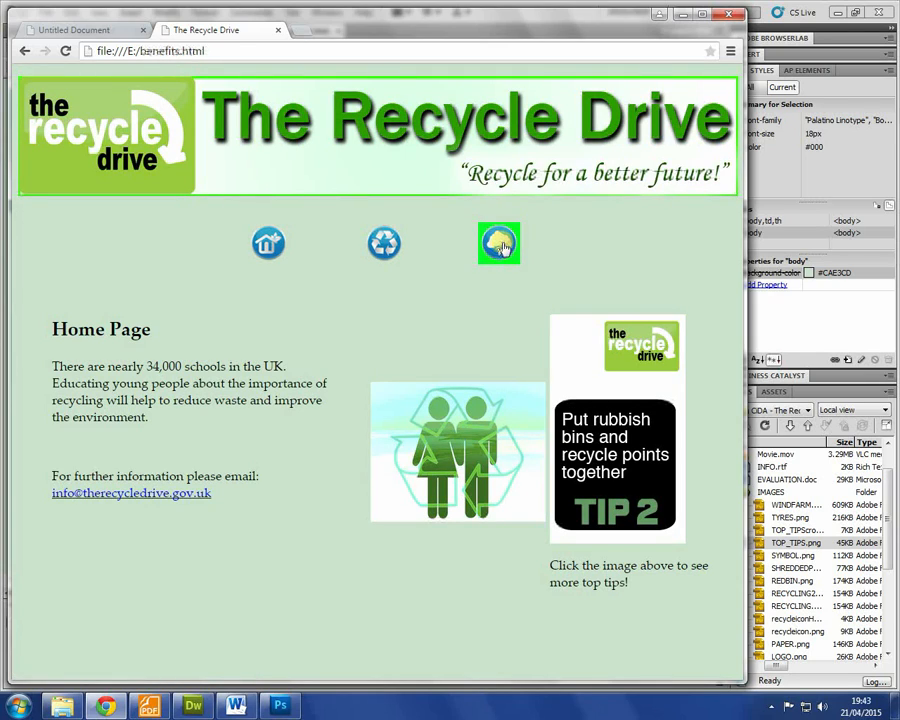
# Step: Return to the client brief PDF and scroll down toward the next page's requirements
pyautogui.click(148, 706)
pyautogui.scroll(-3, 242, 360)
pyautogui.scroll(-10, 240, 373)
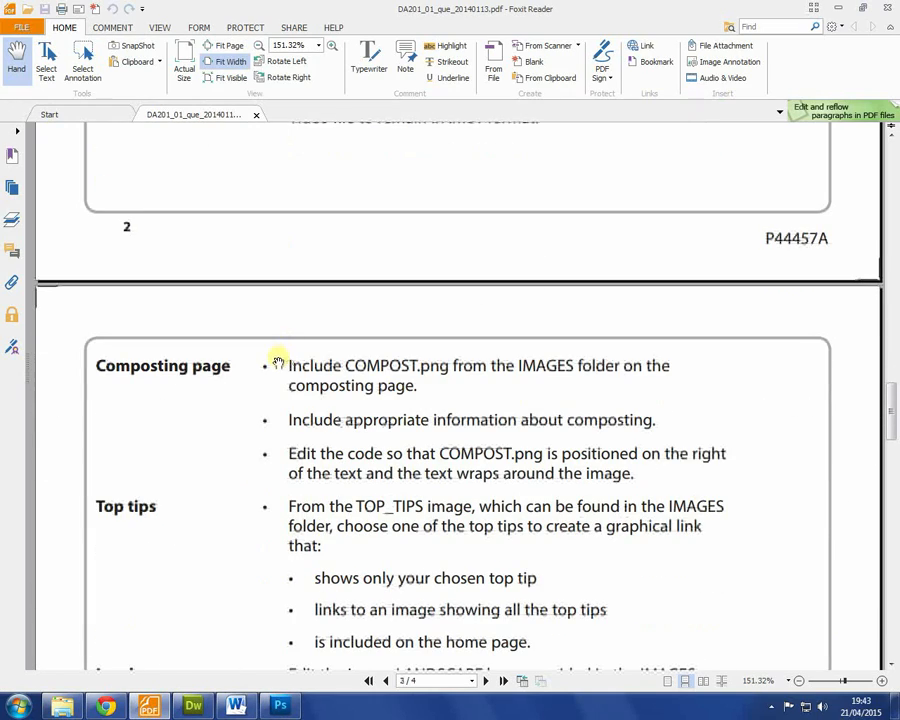
# Step: Highlight the Composting page rules: include COMPOST.png, add composting info, position it right with text wrapping
pyautogui.scroll(-3, 402, 460)
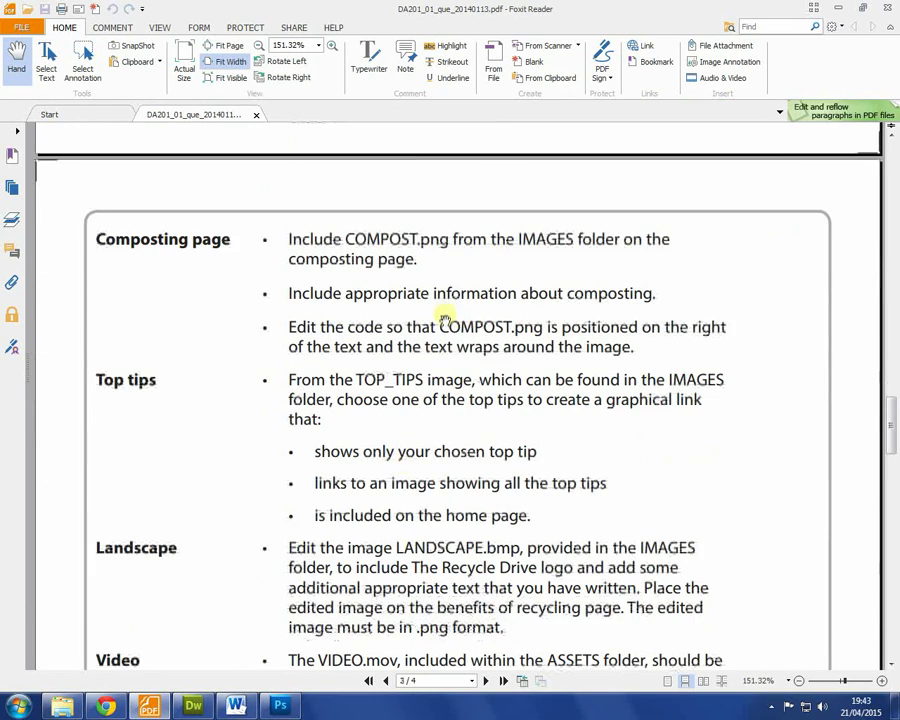
pyautogui.scroll(6, 290, 360)
pyautogui.scroll(5, 301, 371)
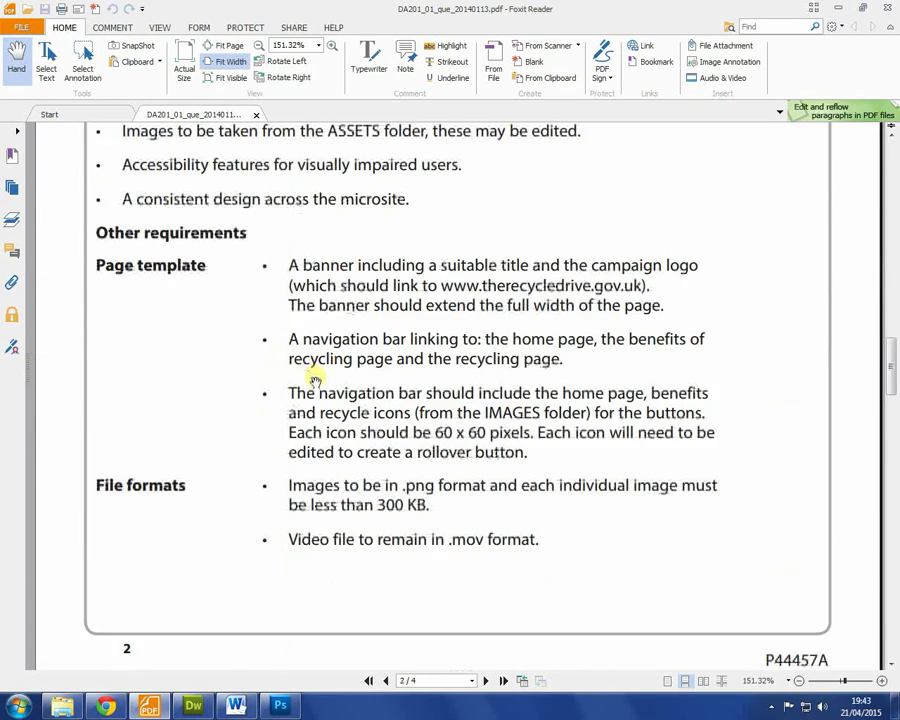
pyautogui.scroll(-10, 314, 382)
pyautogui.moveTo(293, 239); pyautogui.dragTo(660, 372)
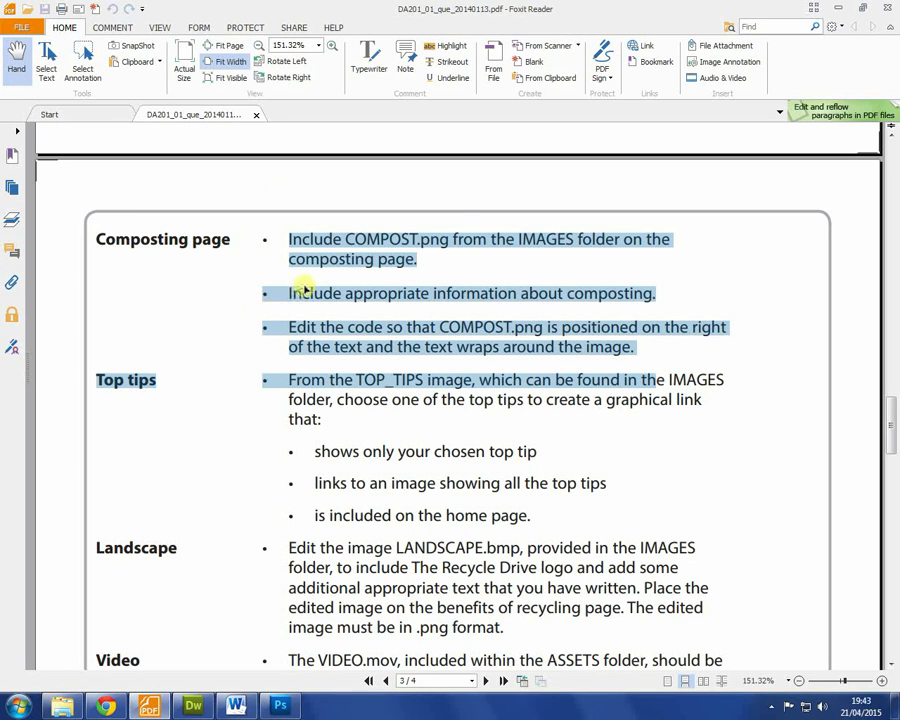
pyautogui.click(425, 293)
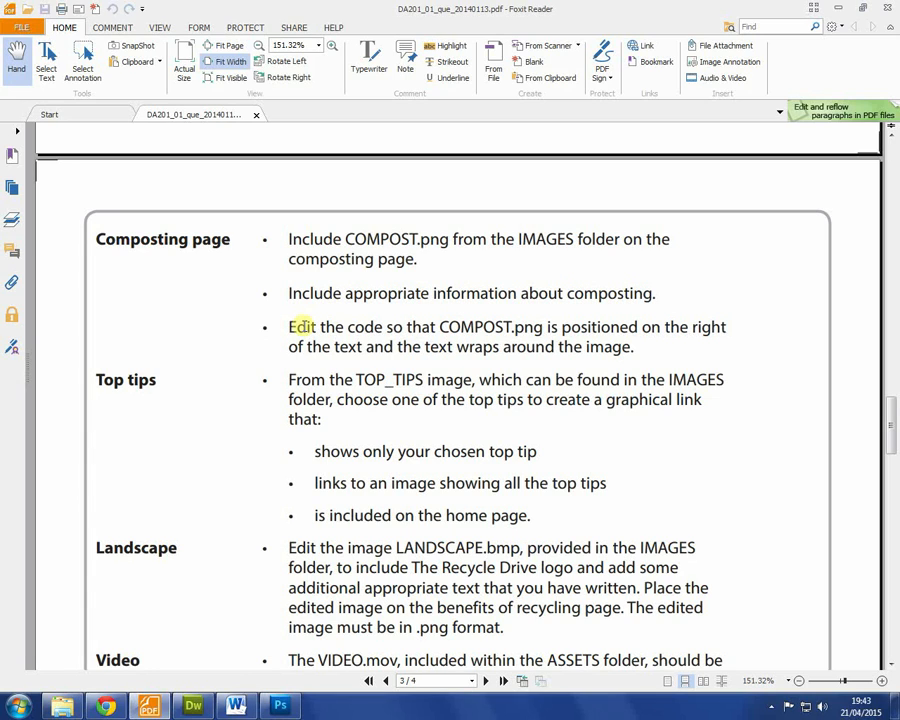
pyautogui.moveTo(558, 329)
pyautogui.mouseDown()
pyautogui.moveTo(588, 332)
pyautogui.moveTo(569, 342)
pyautogui.mouseUp()
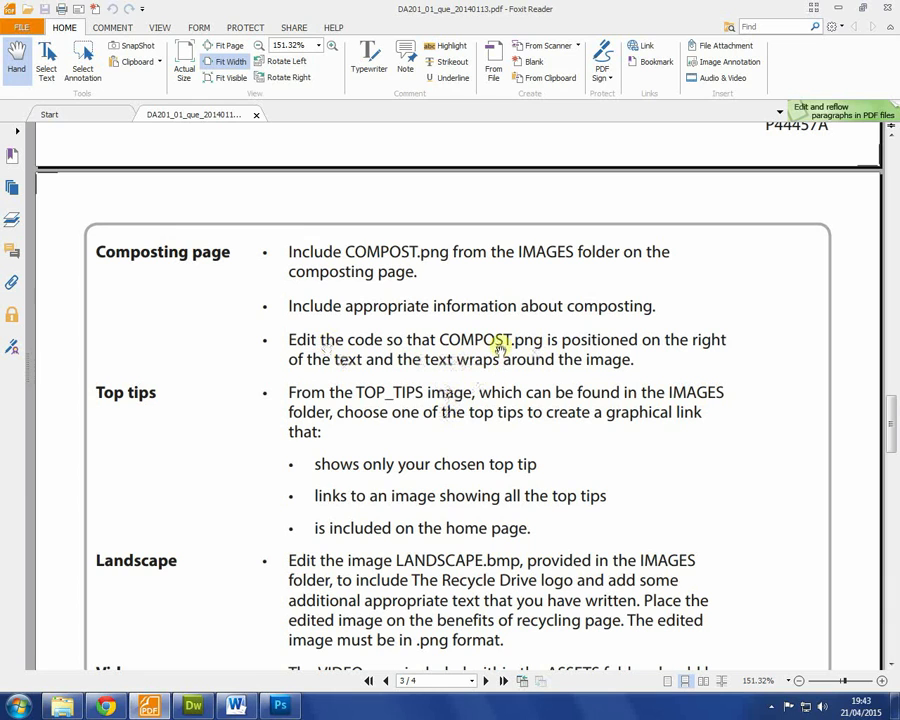
# Step: Find COMPOST.png in the site files (5.59 MB) and recheck the brief's under-300 KB image rule
pyautogui.click(196, 706)
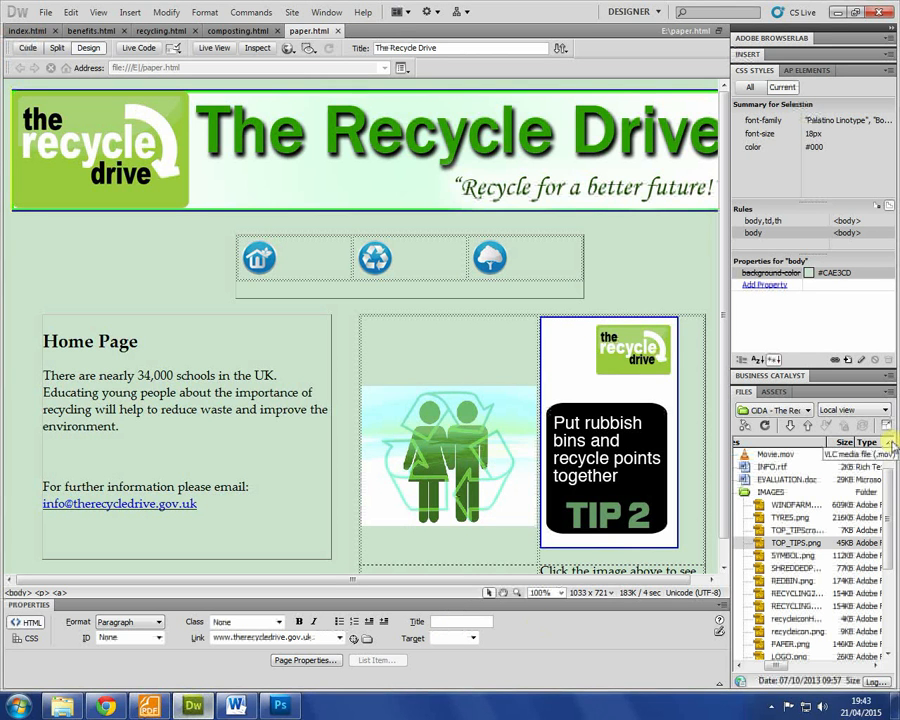
pyautogui.scroll(-3, 800, 515)
pyautogui.scroll(-1, 800, 515)
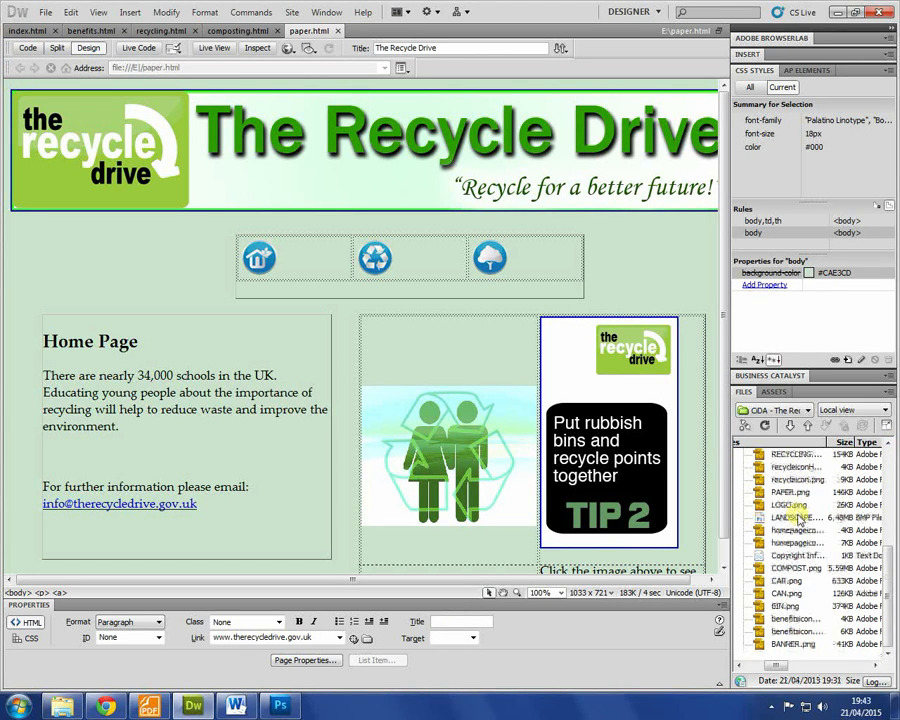
pyautogui.click(845, 568)
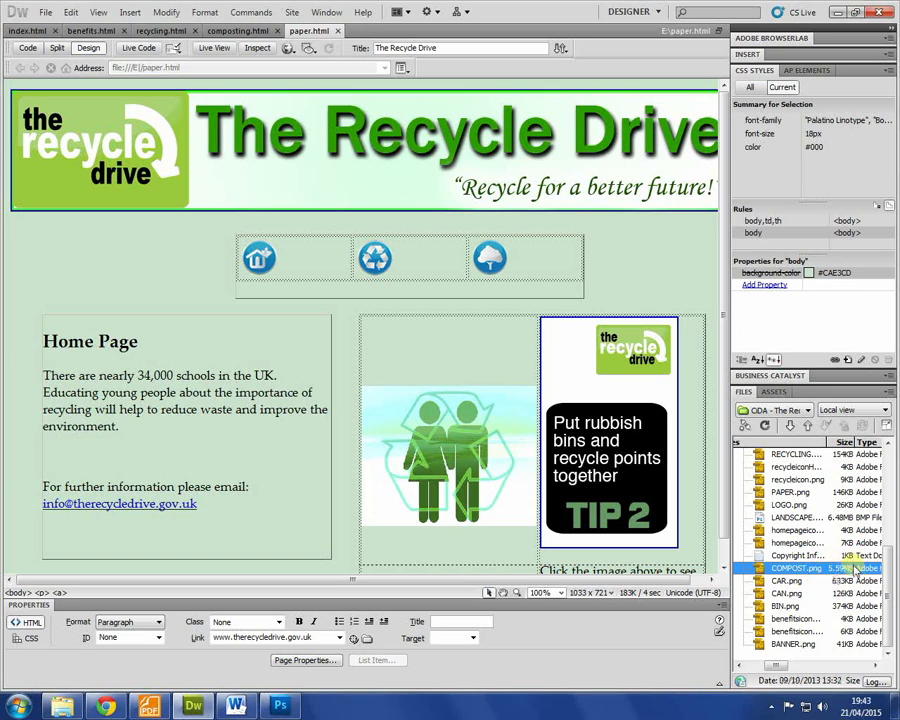
pyautogui.click(148, 707)
pyautogui.scroll(5, 350, 470)
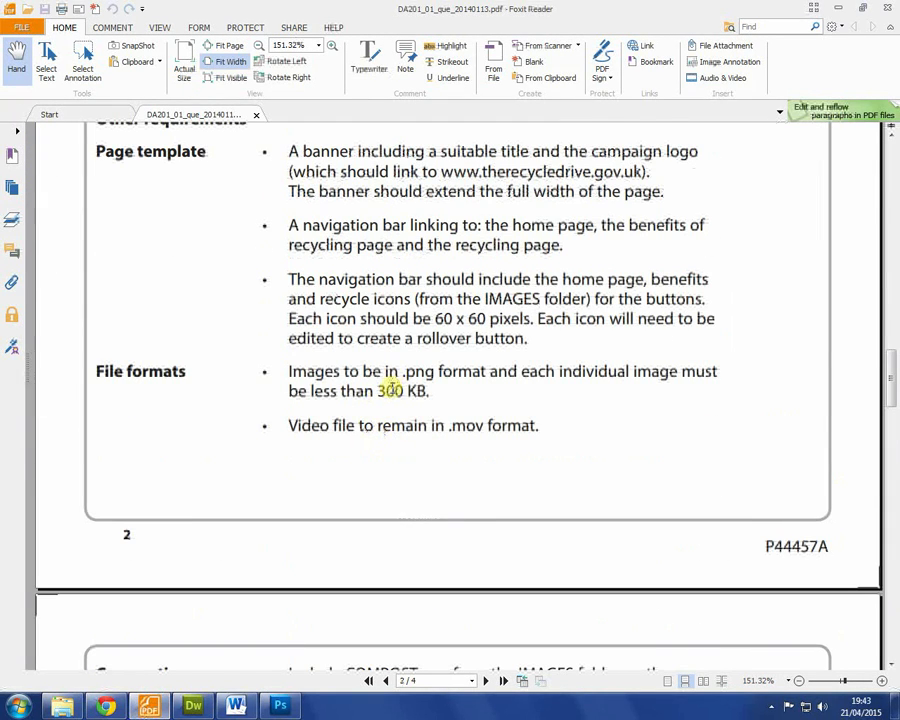
# Step: Check the brief's 300 KB image limit, then bring up COMPOST.png's file options in Dreamweaver
pyautogui.tripleClick(390, 390)
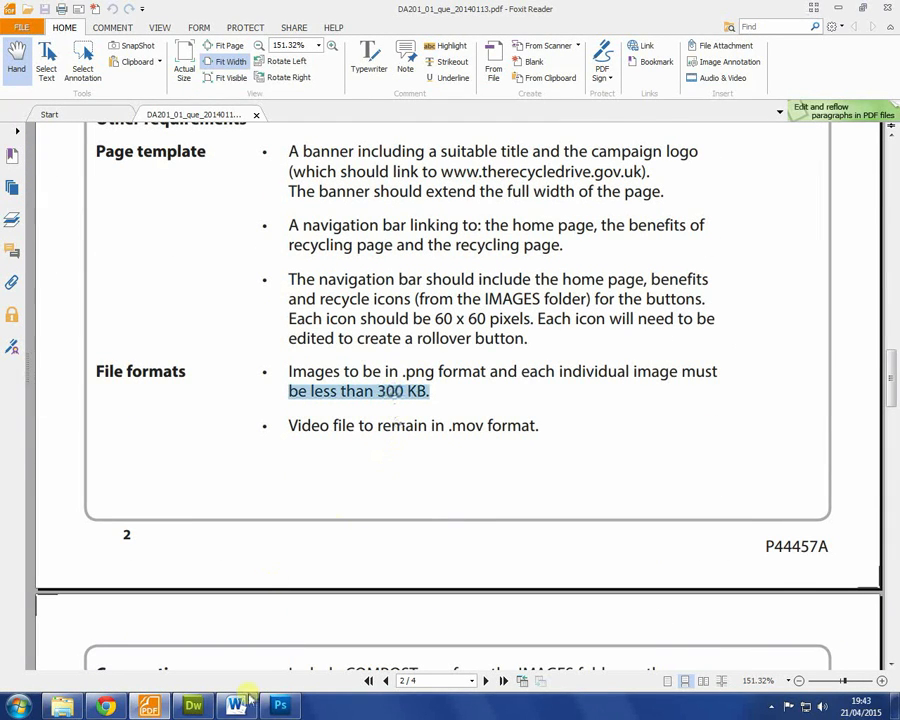
pyautogui.click(192, 707)
pyautogui.rightClick(790, 568)
# Step: Open COMPOST.png in Photoshop and resize it to 400 pixels wide, checking the brief's size limit
pyautogui.moveTo(790, 175)
pyautogui.click(650, 192)
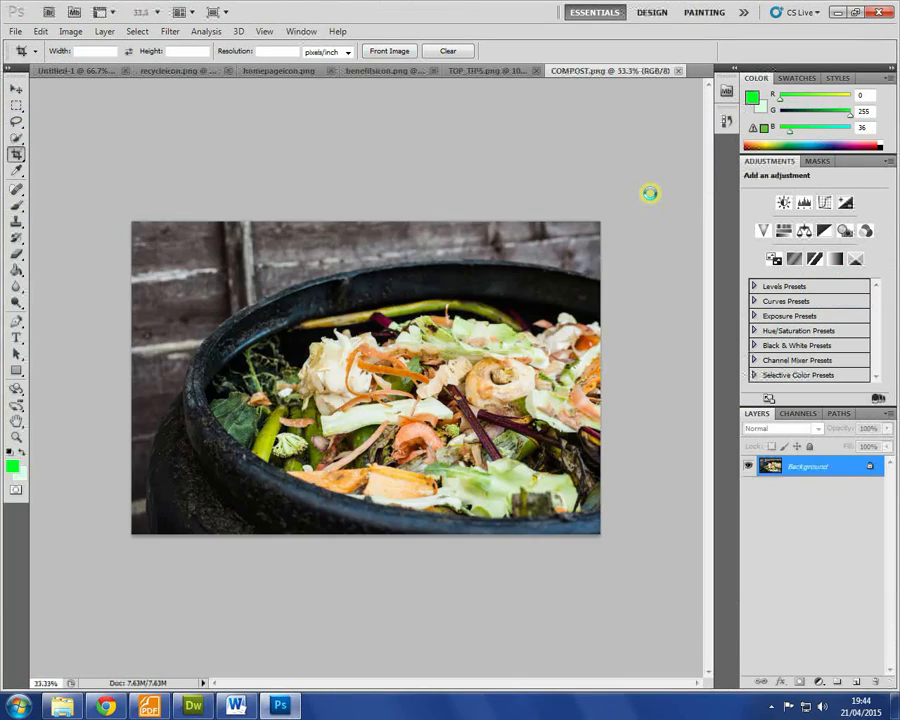
pyautogui.click(72, 31)
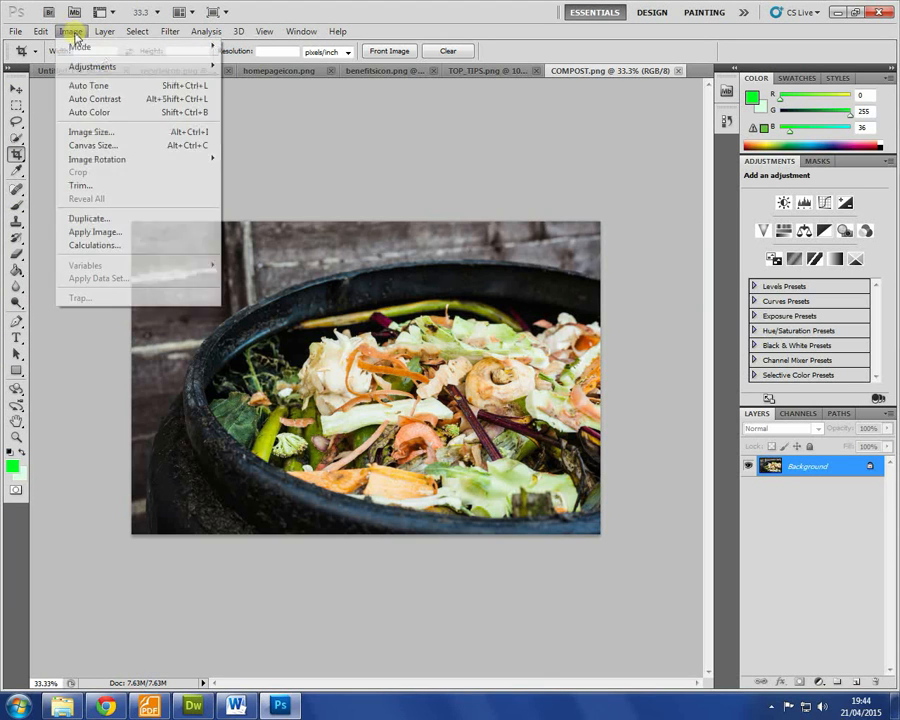
pyautogui.click(90, 131)
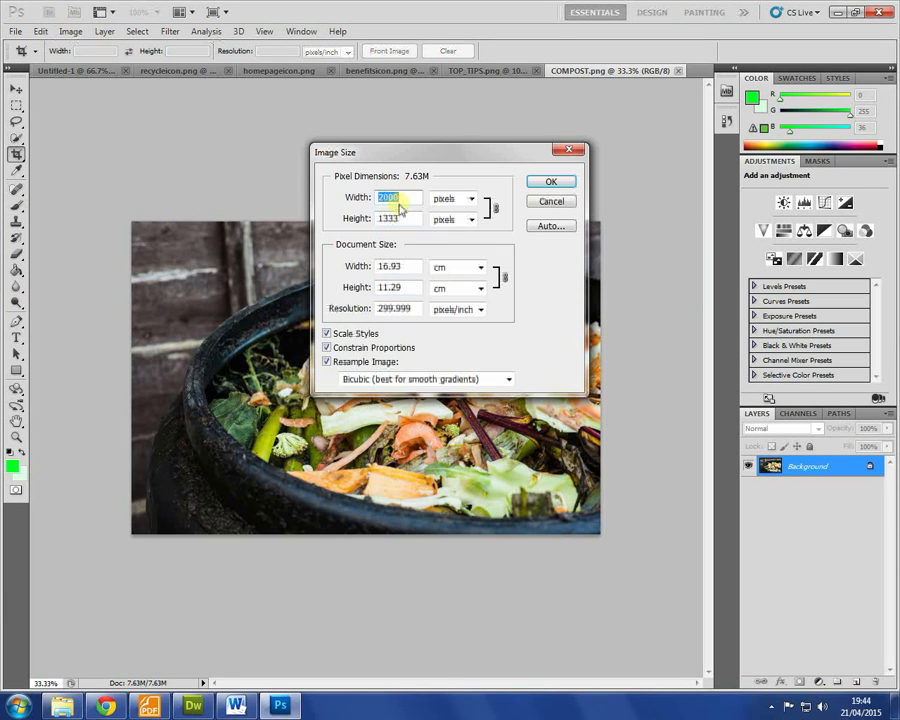
pyautogui.click(149, 706)
pyautogui.click(192, 706)
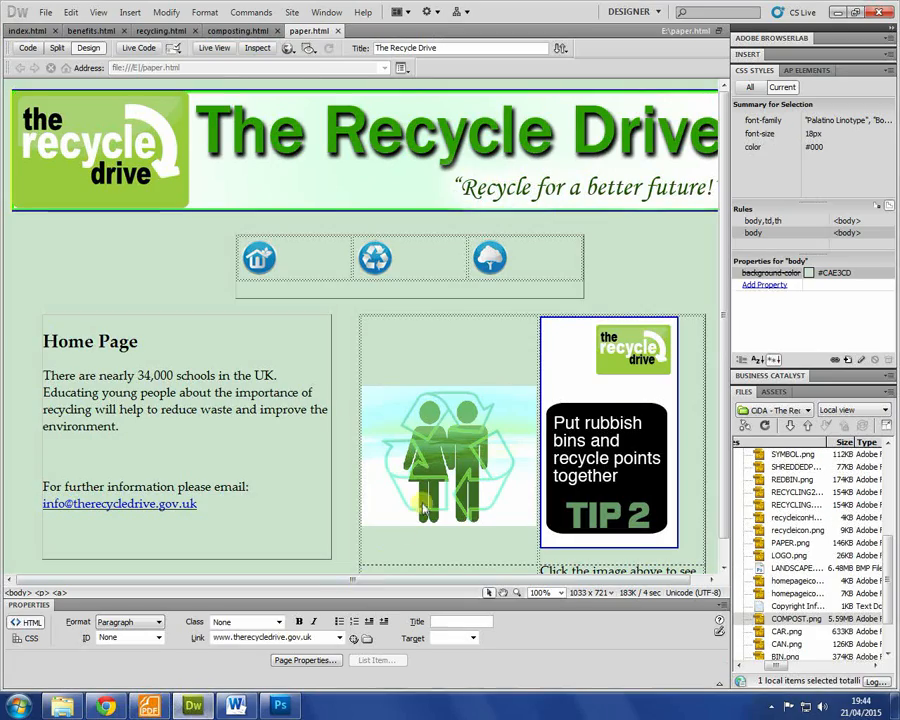
pyautogui.click(149, 706)
pyautogui.scroll(5, 548, 397)
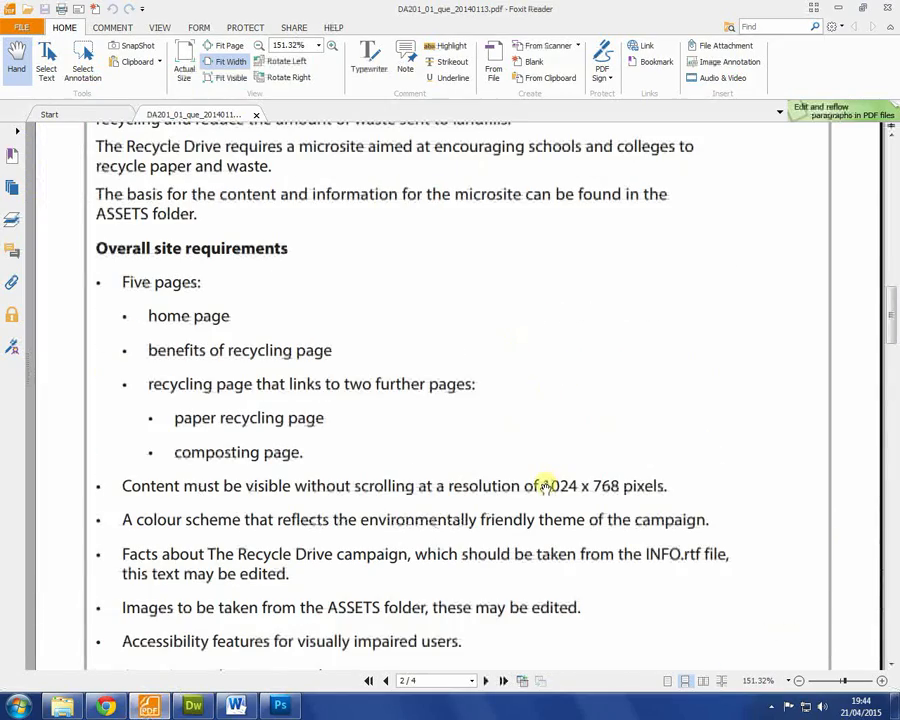
pyautogui.click(288, 706)
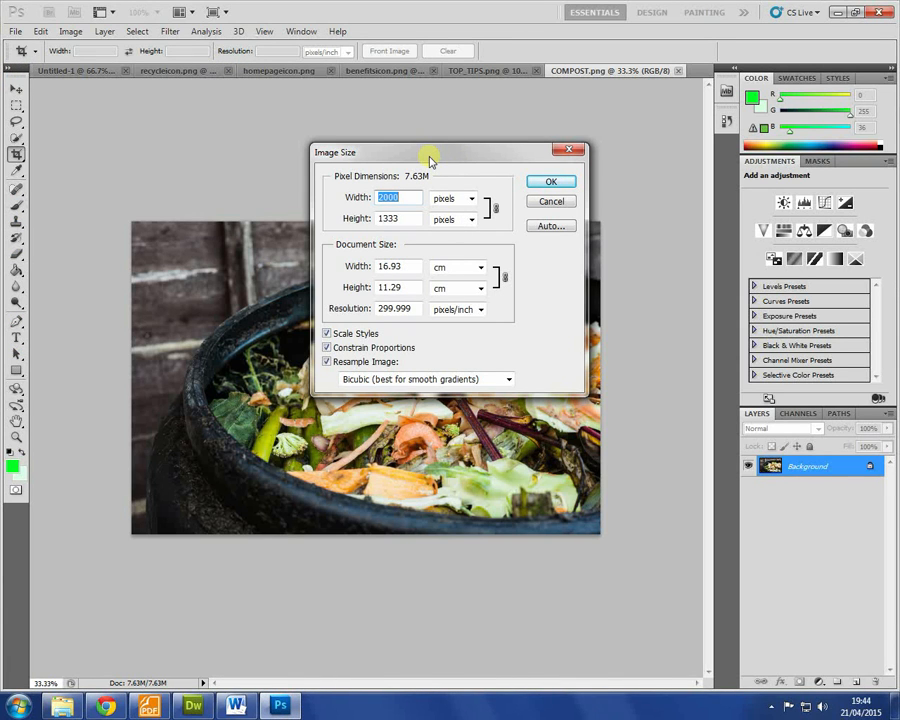
pyautogui.write('40')
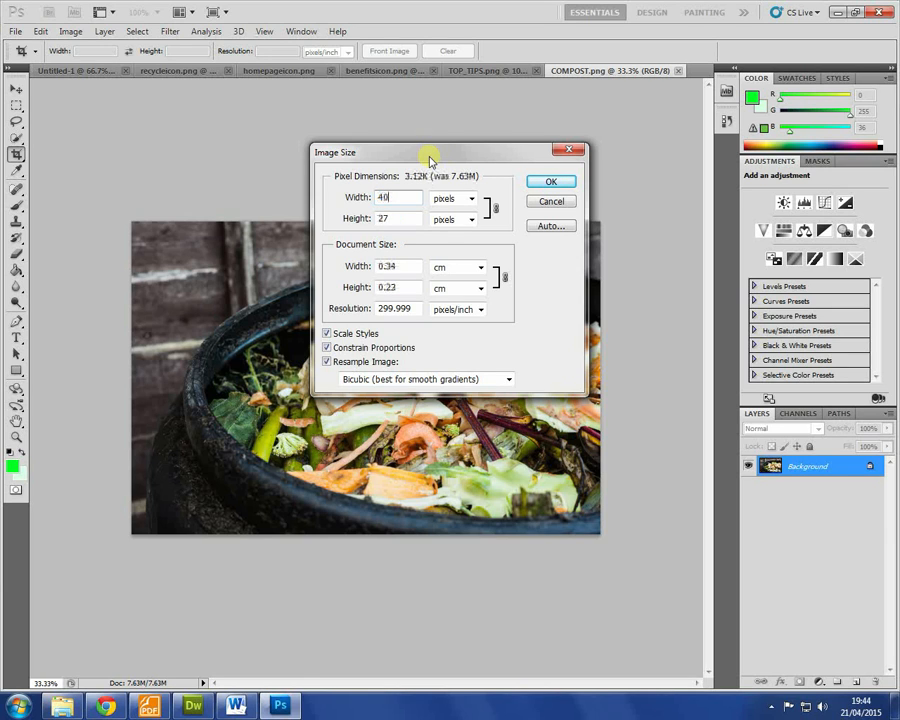
pyautogui.write('0')
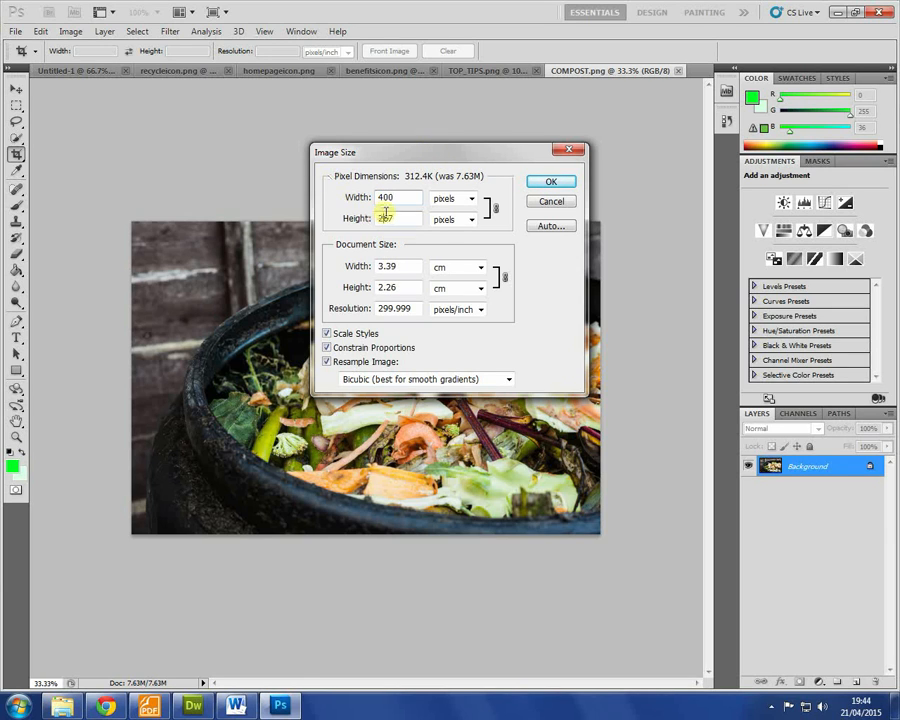
pyautogui.click(551, 180)
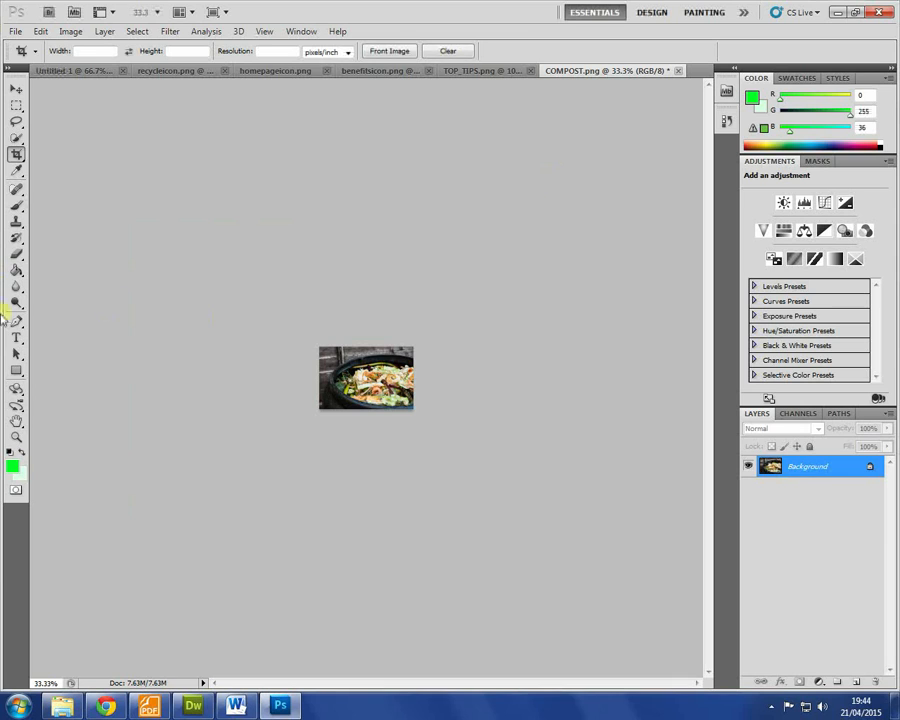
# Step: View the resized compost photo at Actual Pixels with the Zoom tool
pyautogui.click(16, 437)
pyautogui.rightClick(380, 372)
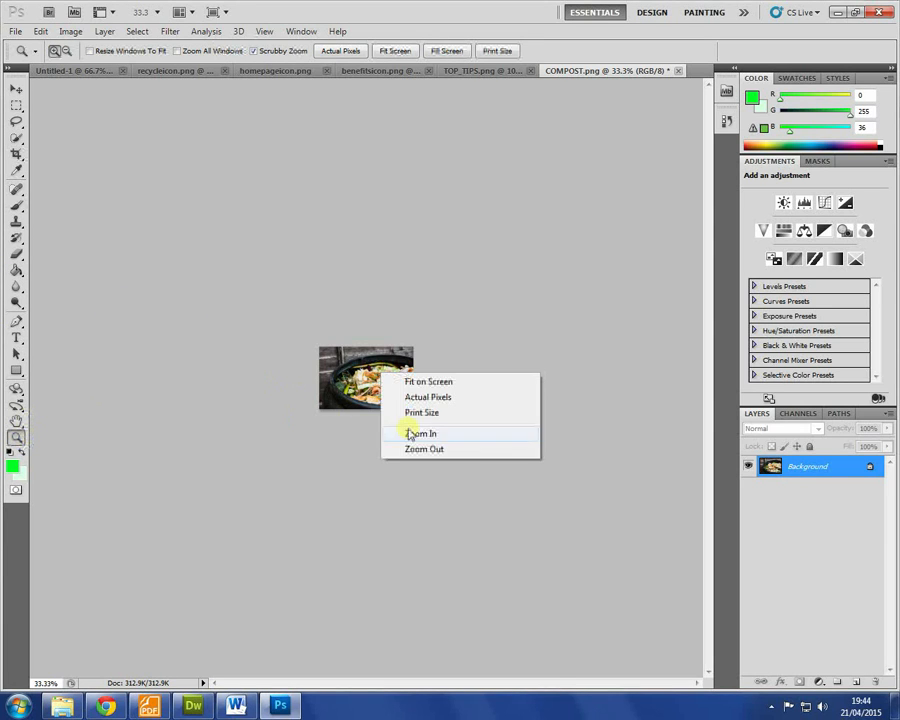
pyautogui.click(445, 413)
pyautogui.rightClick(357, 375)
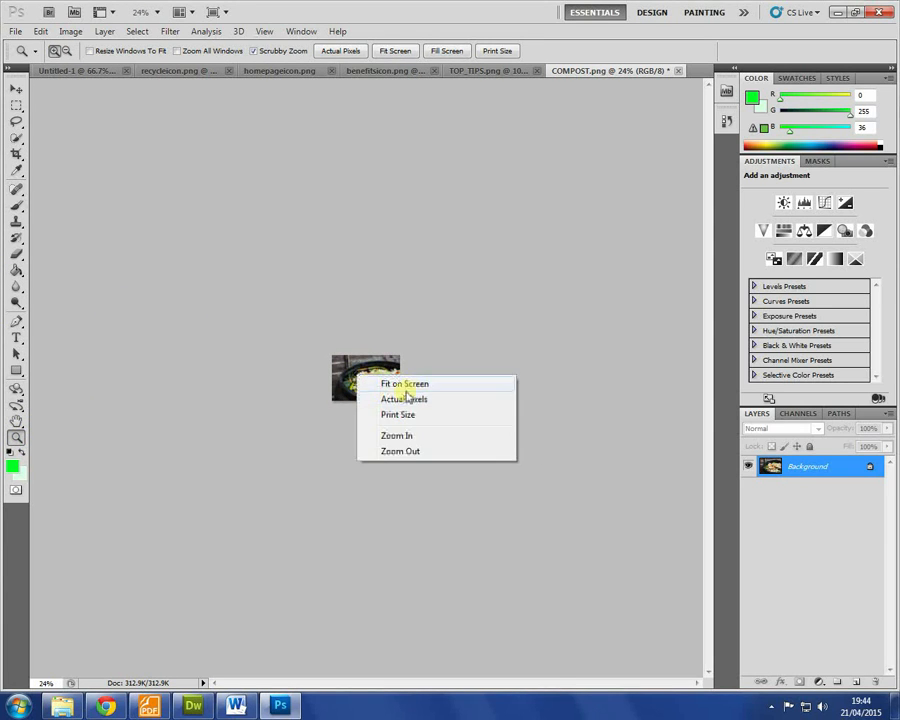
pyautogui.click(410, 400)
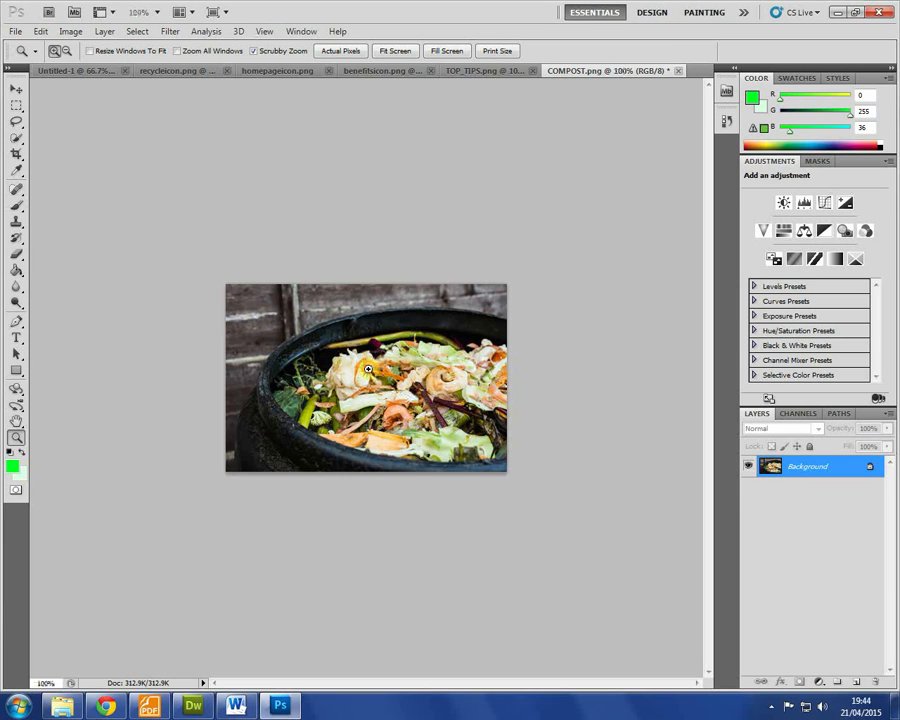
pyautogui.click(20, 37)
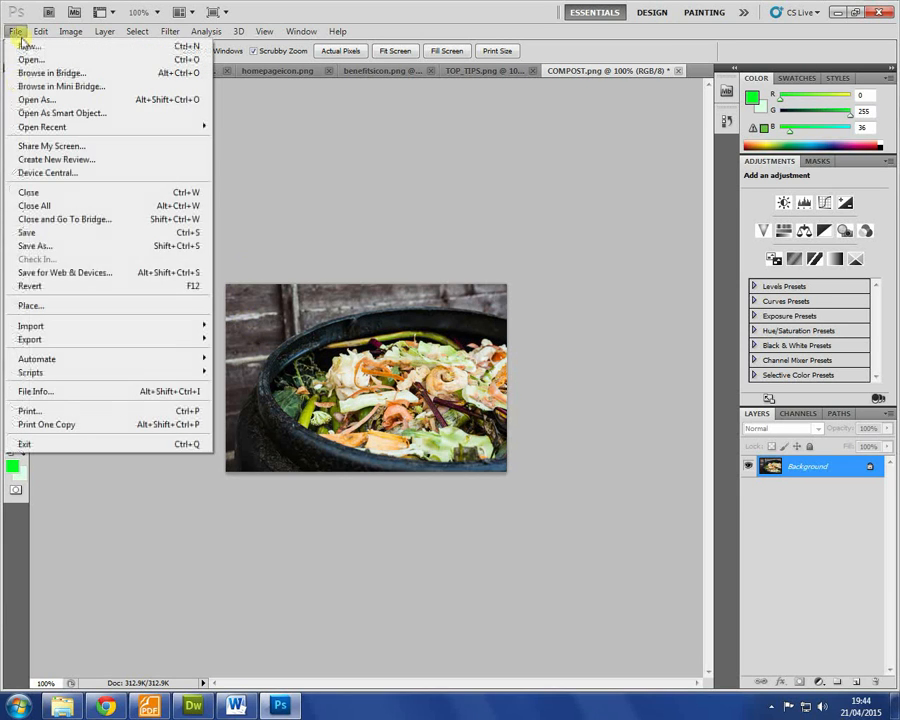
# Step: Export the photo with Save for Web as PNG-8, named COMPOST-EDIT.png in IMAGES
pyautogui.click(78, 274)
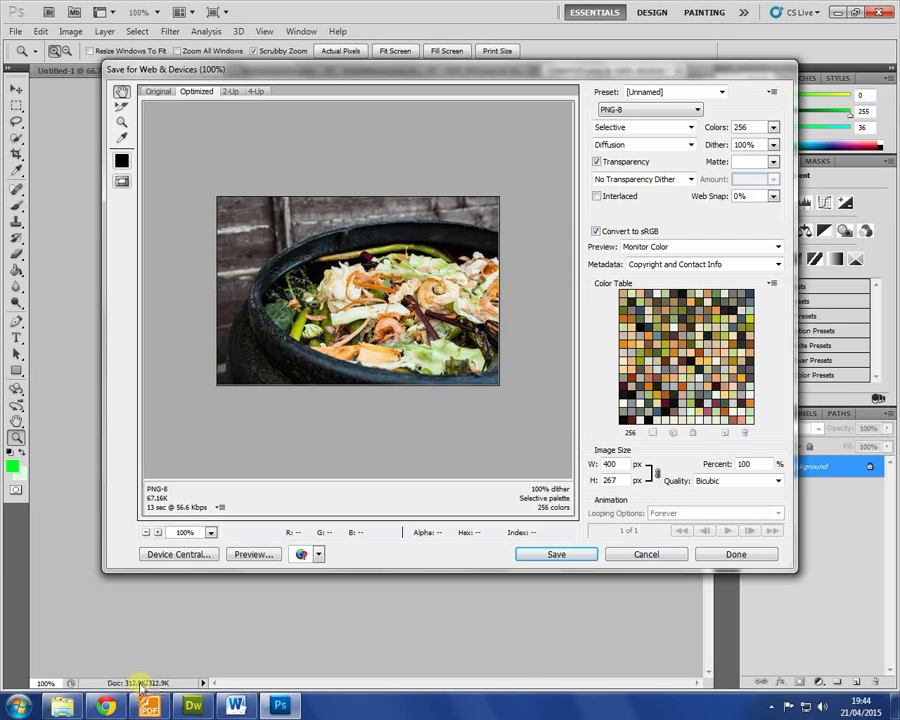
pyautogui.click(630, 111)
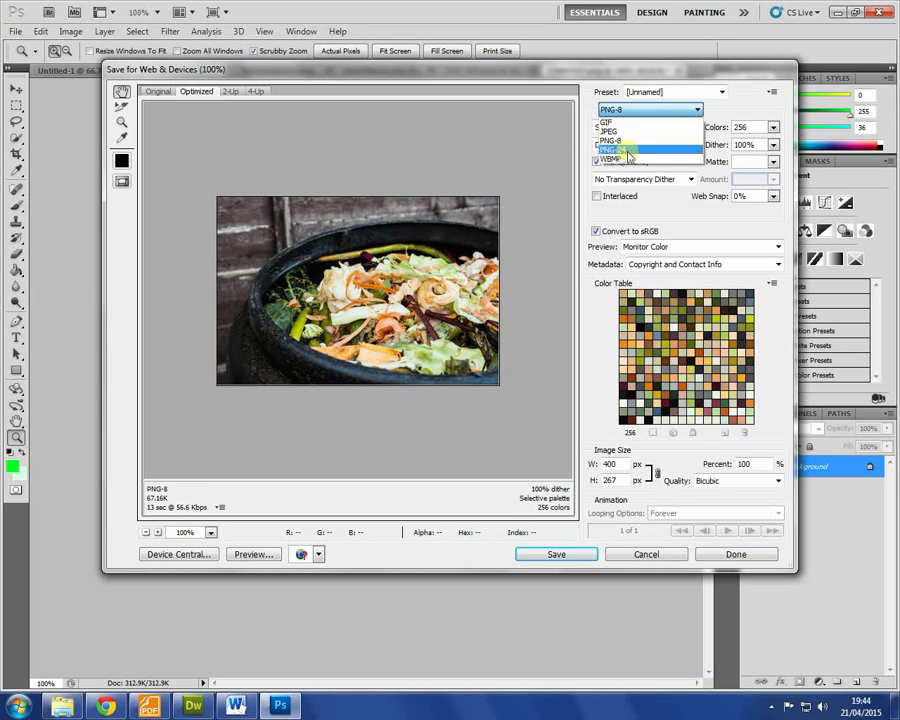
pyautogui.click(628, 153)
pyautogui.click(626, 110)
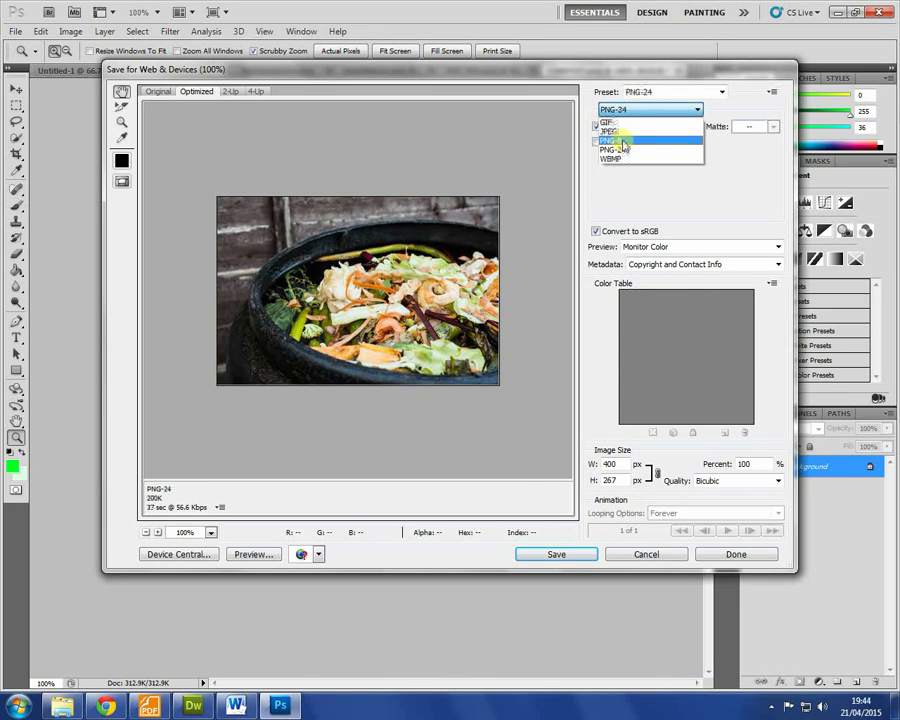
pyautogui.click(622, 141)
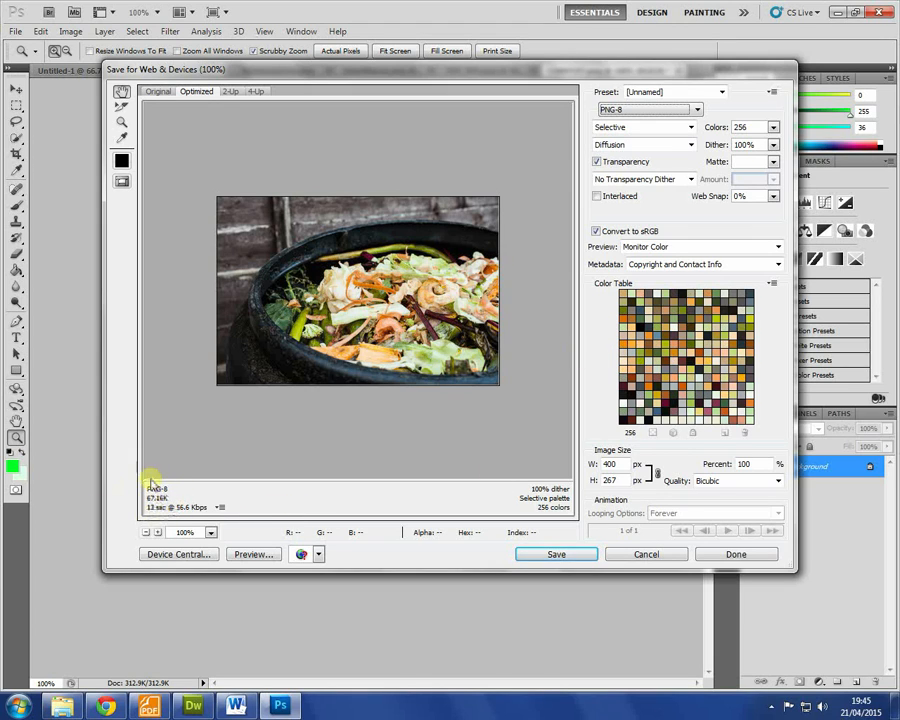
pyautogui.click(556, 554)
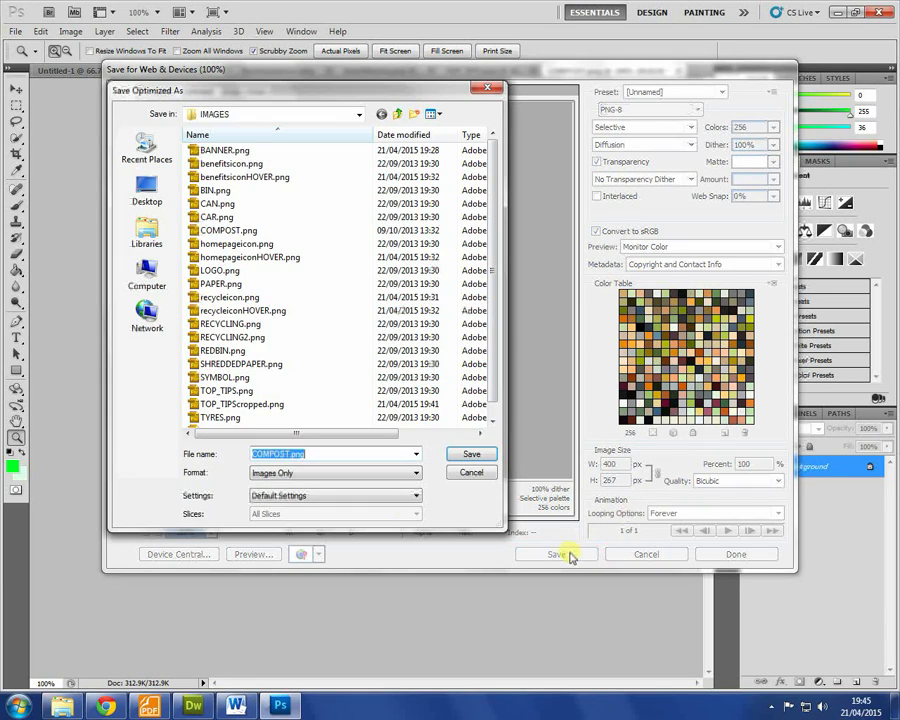
pyautogui.click(292, 454)
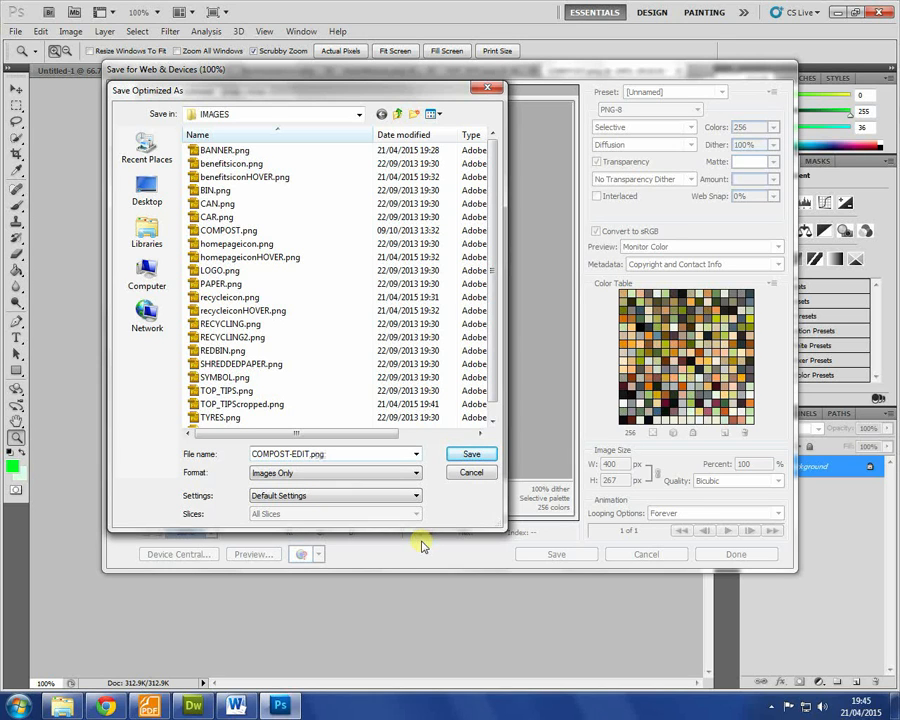
pyautogui.press('Return')
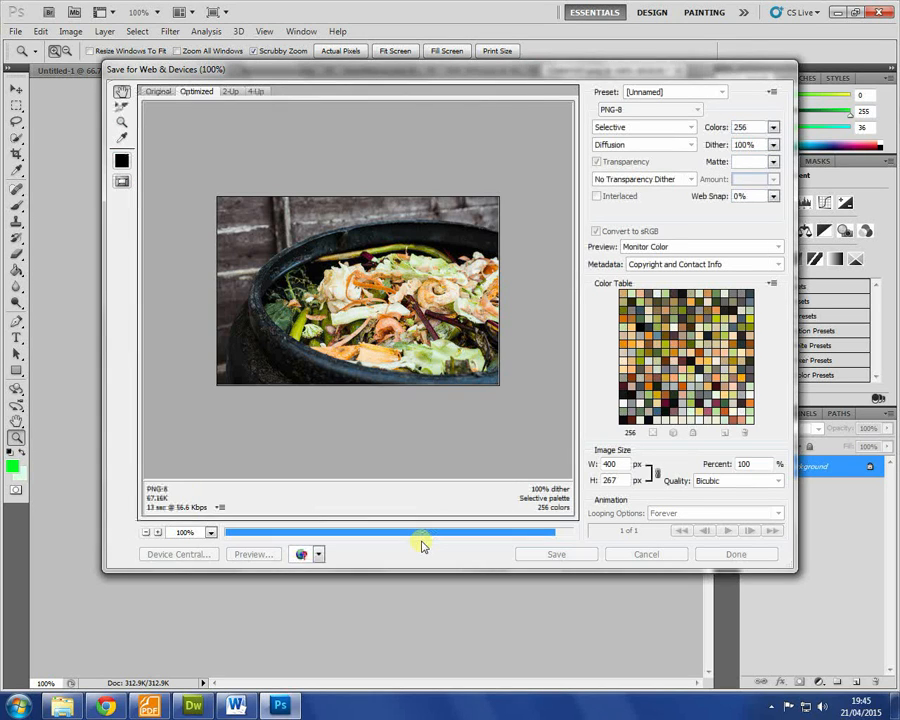
# Step: Replace the Home Page heading on composting.html with 'Composting'
pyautogui.click(193, 707)
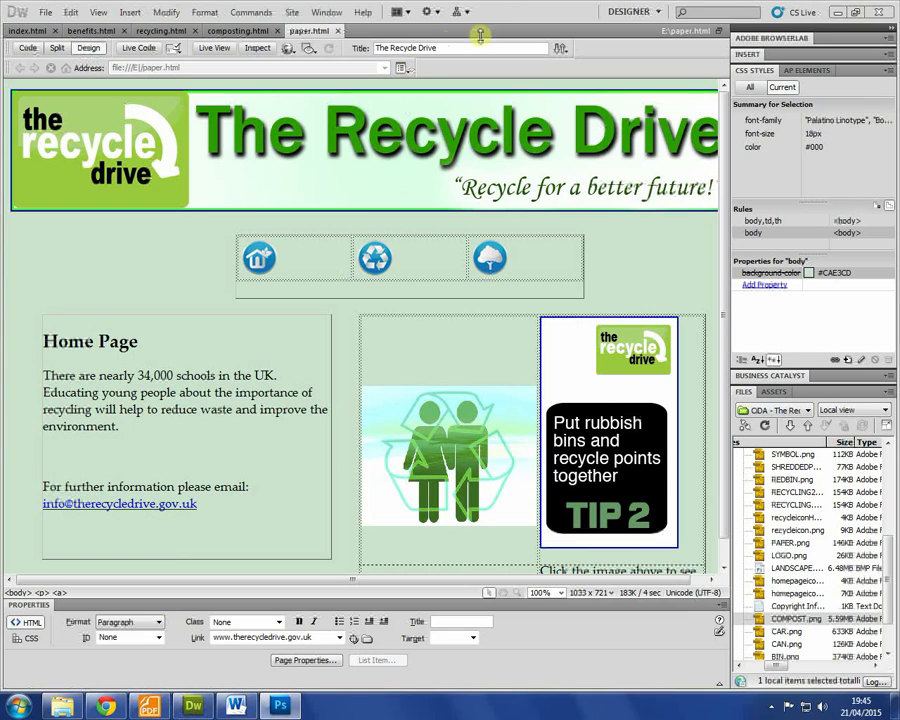
pyautogui.click(604, 404)
pyautogui.moveTo(137, 340); pyautogui.dragTo(66, 304)
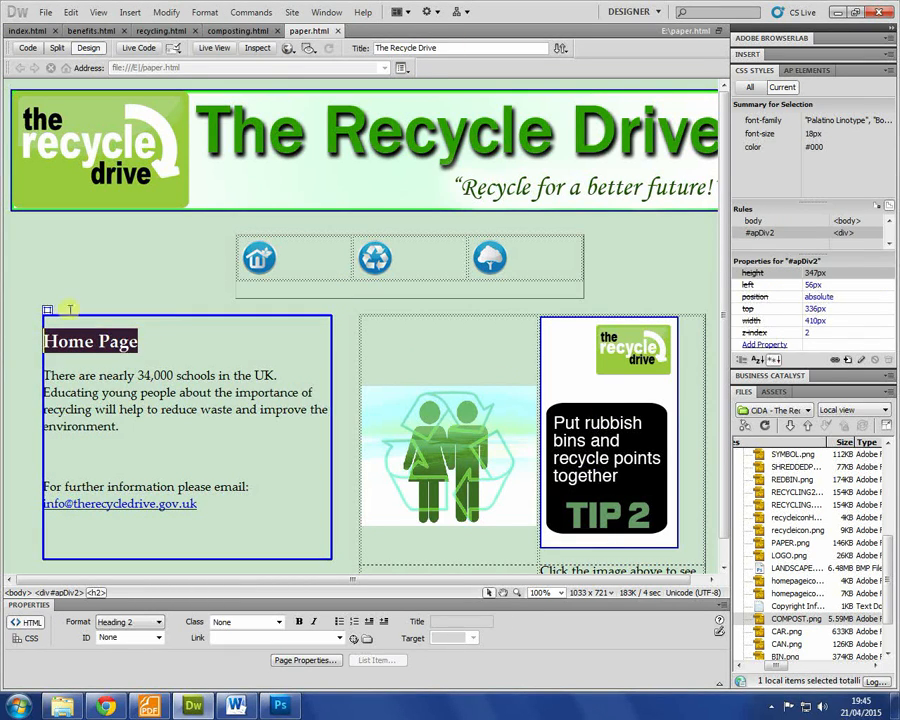
pyautogui.click(252, 32)
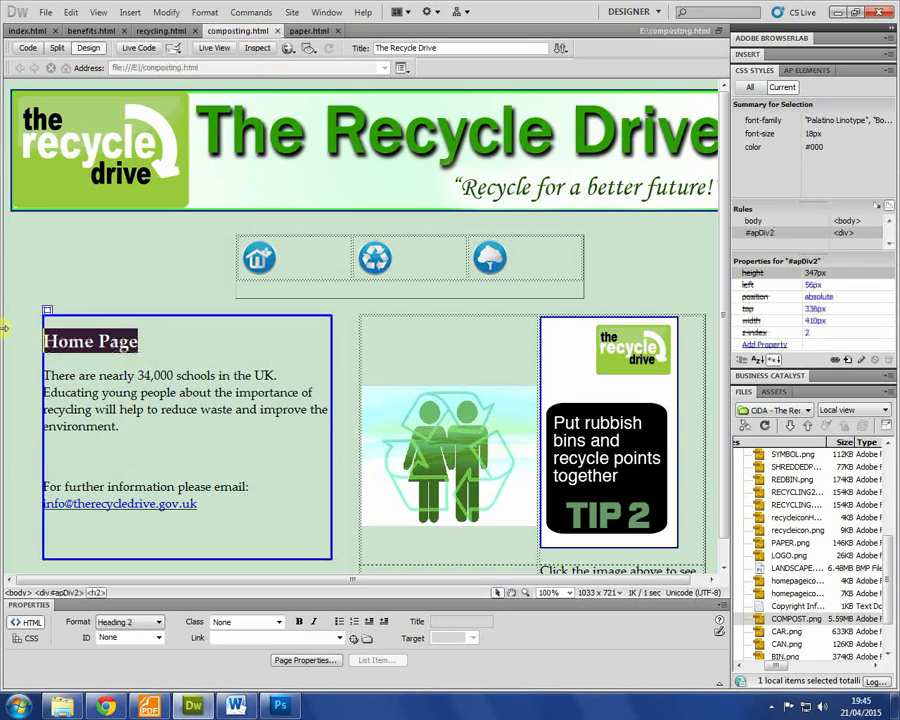
pyautogui.write('Composting')
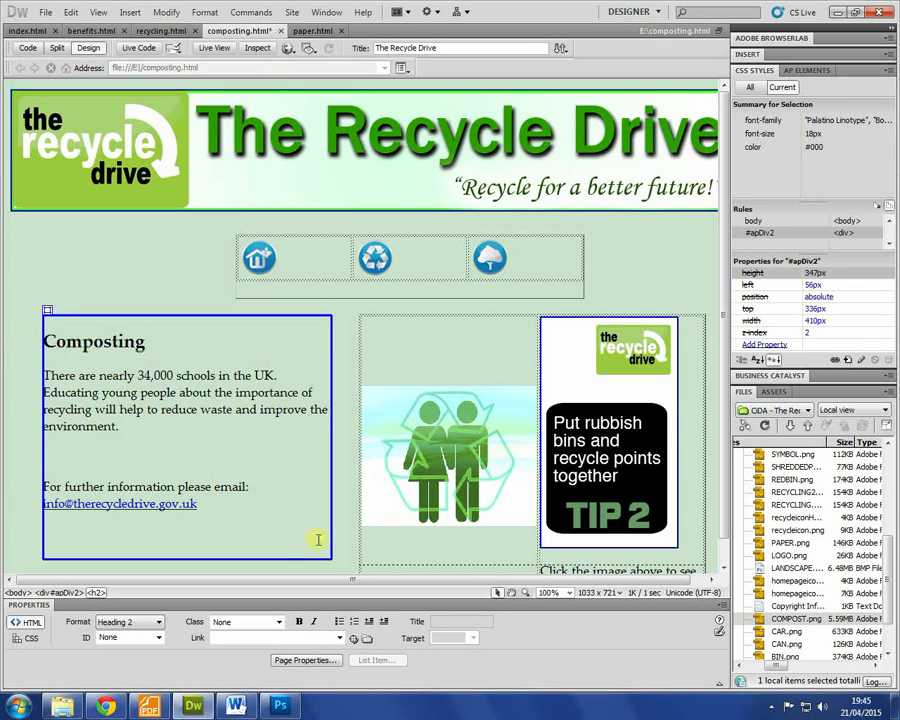
# Step: Delete the people recycling and TIP 2 images and the top tips caption row
pyautogui.click(464, 474)
pyautogui.press('Delete')
pyautogui.click(586, 430)
pyautogui.press('Delete')
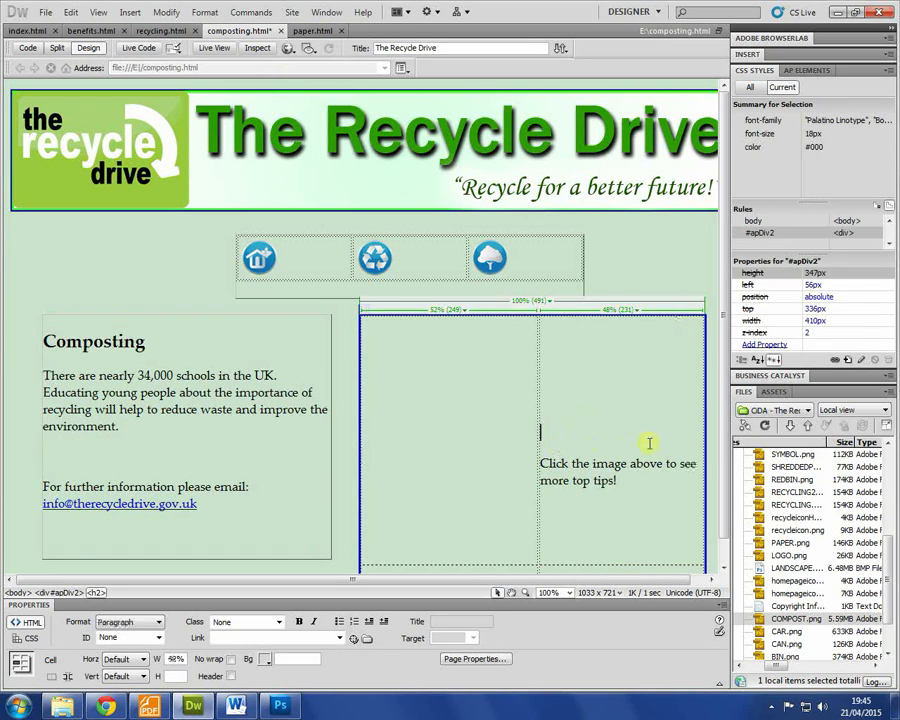
pyautogui.scroll(-1, 586, 514)
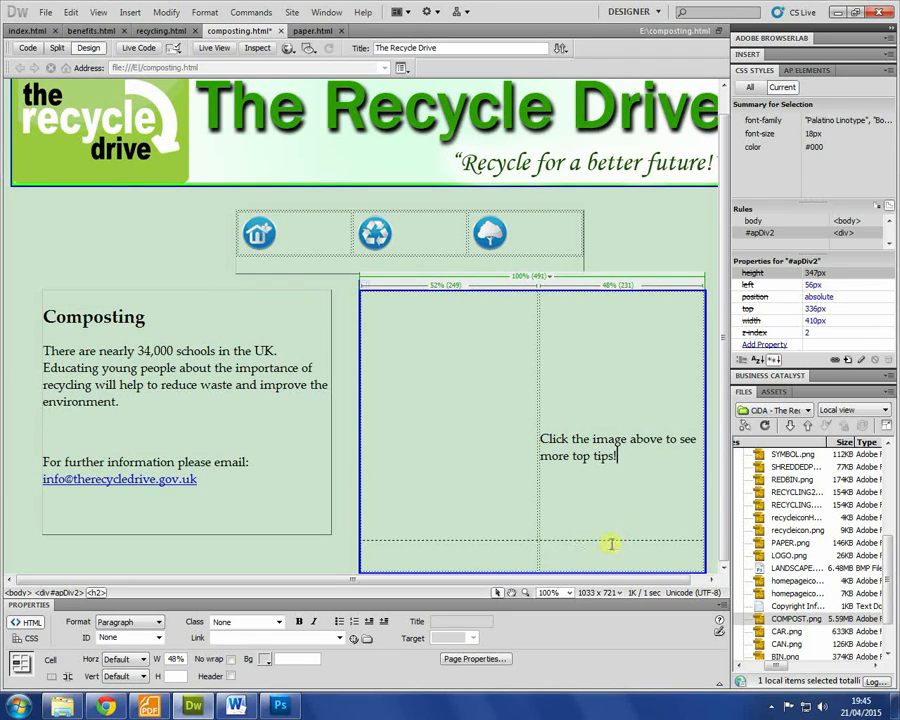
pyautogui.hotkey('ctrl', 'shift', 'm')
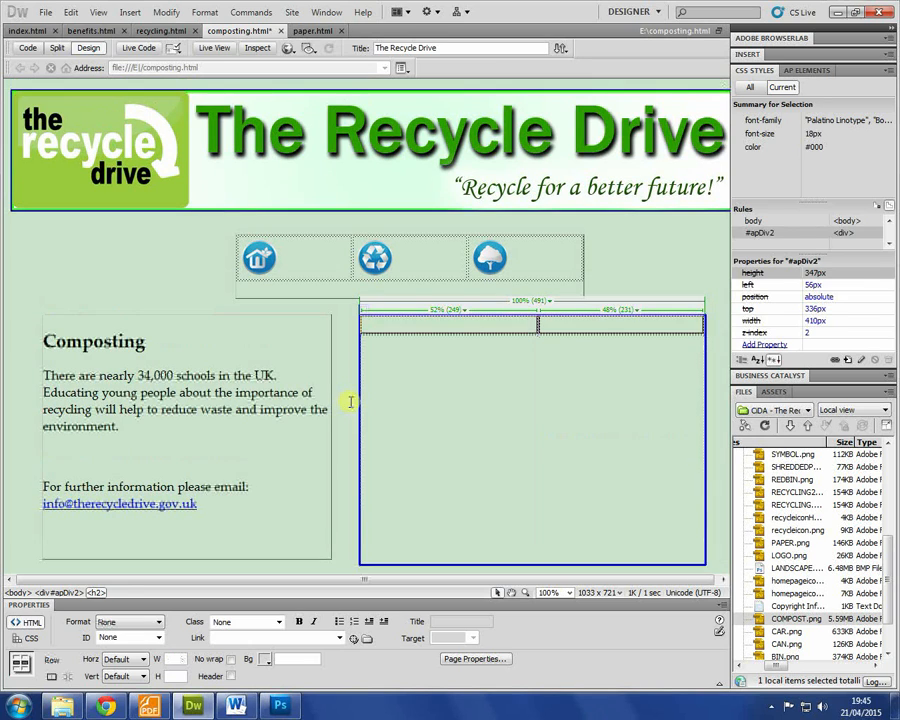
# Step: Select and delete the leftover empty table in the right-hand box
pyautogui.click(558, 349)
pyautogui.click(553, 329)
pyautogui.click(576, 335)
pyautogui.click(552, 351)
pyautogui.click(540, 328)
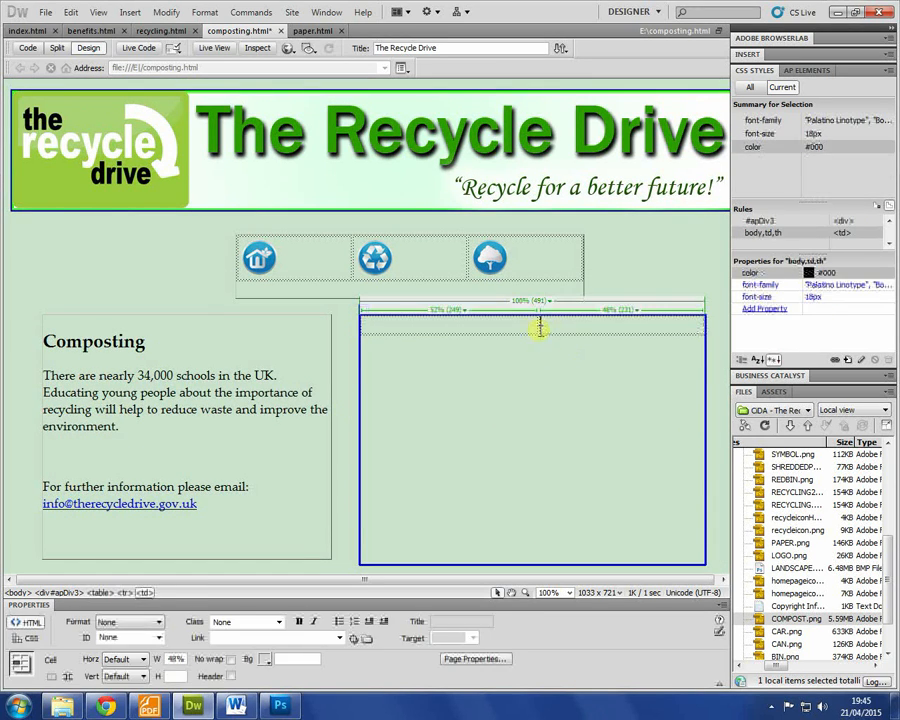
pyautogui.click(540, 328)
pyautogui.rightClick(537, 330)
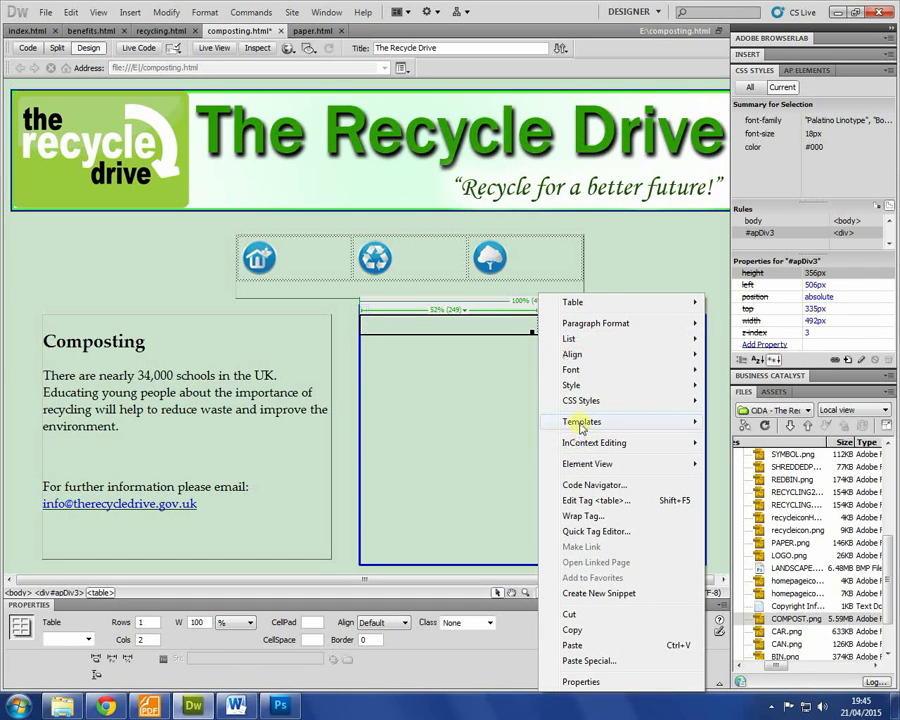
pyautogui.moveTo(596, 301)
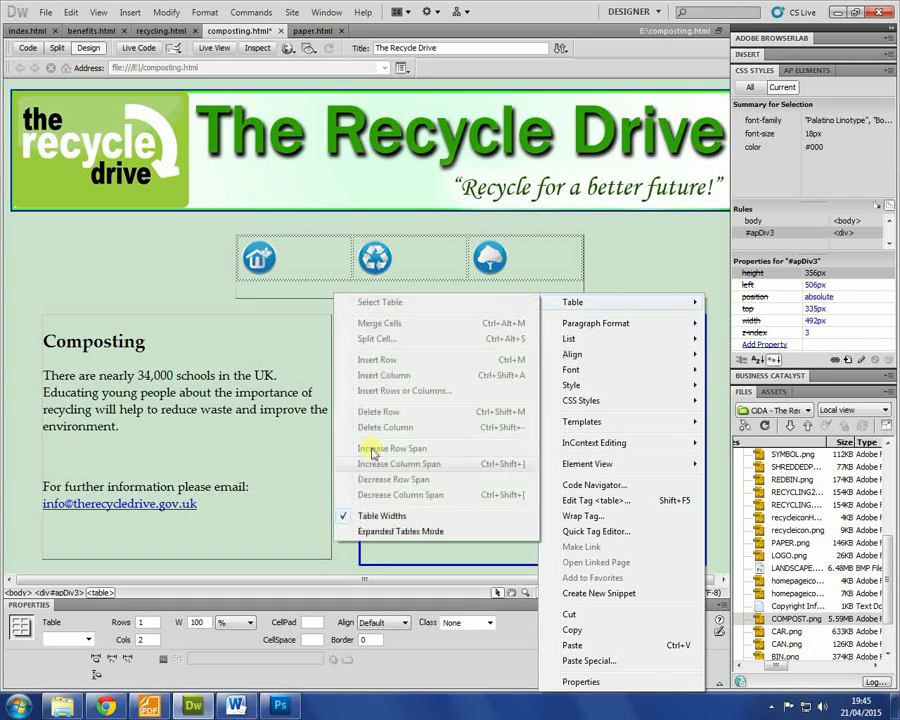
pyautogui.click(418, 385)
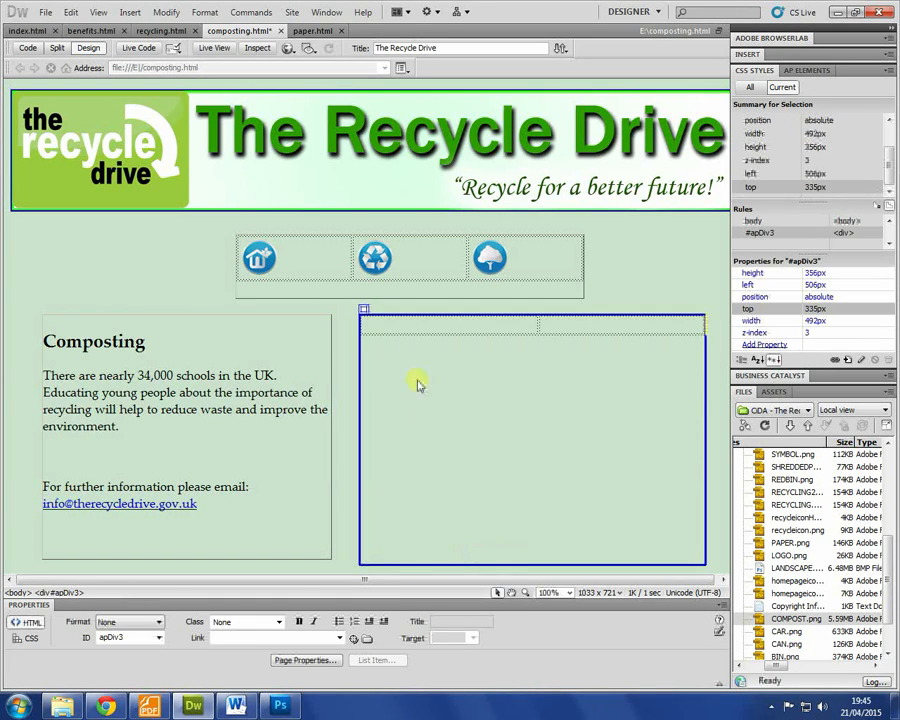
pyautogui.click(380, 328)
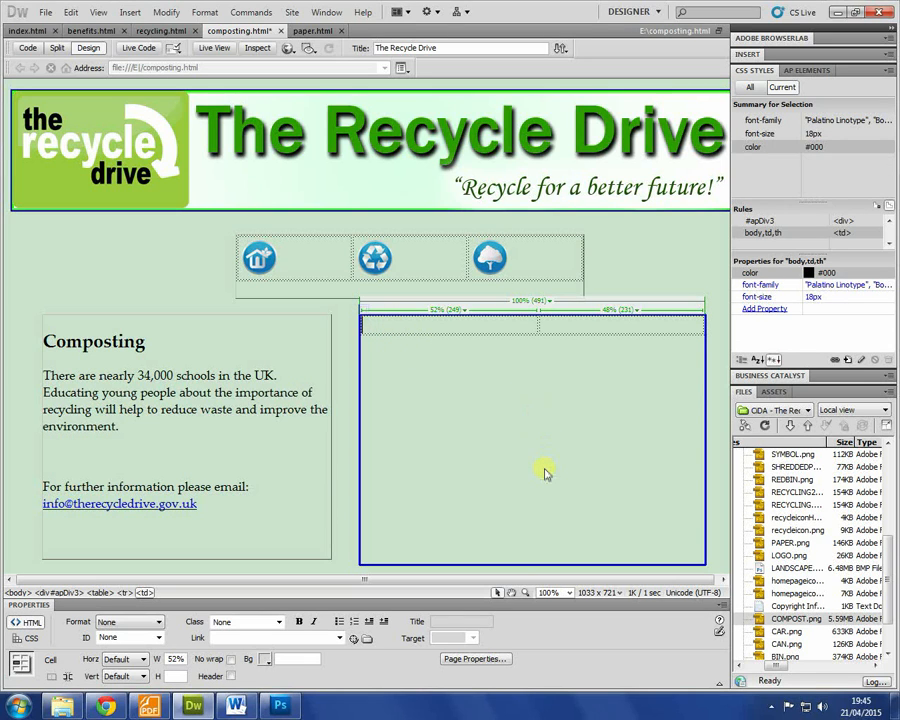
pyautogui.click(384, 358)
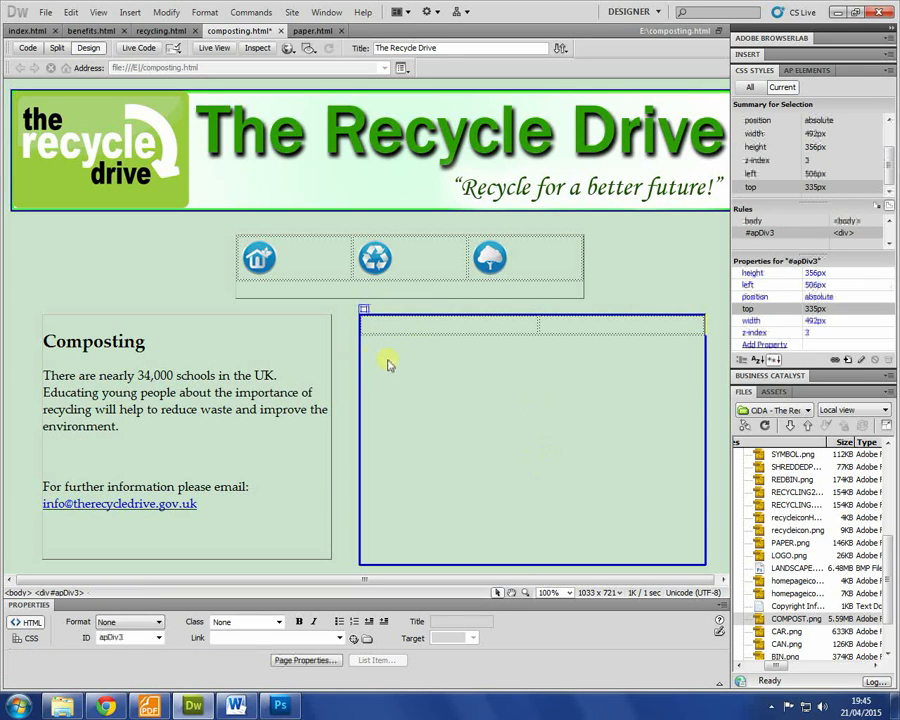
pyautogui.click(381, 335)
pyautogui.press('Delete')
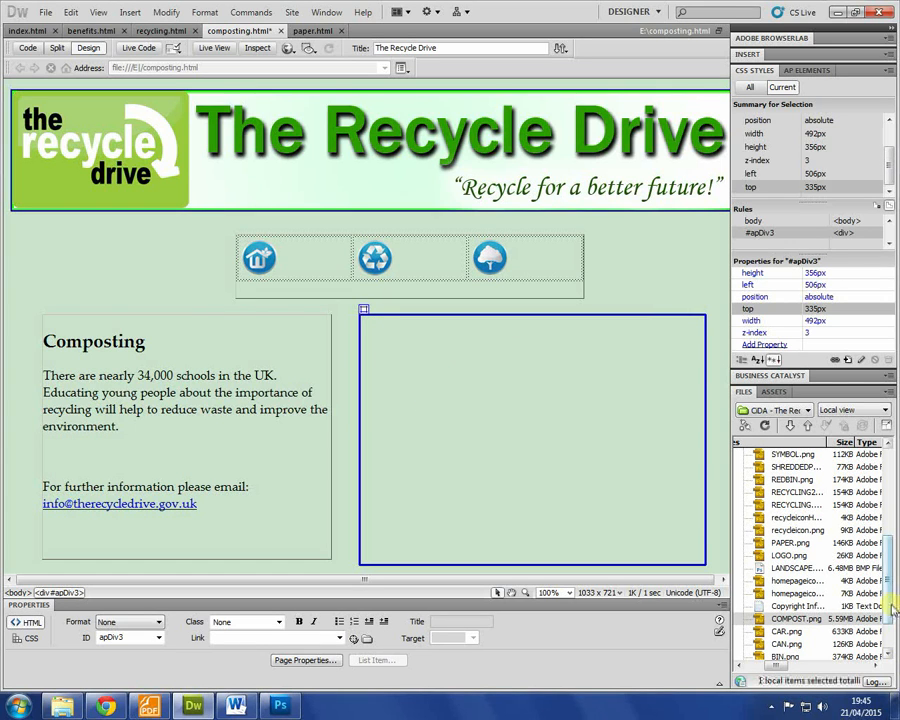
# Step: Drag COMPOST-EDIT.png into the empty right box with alt text 'Compost in your garden'
pyautogui.rightClick(800, 593)
pyautogui.press('Escape')
pyautogui.moveTo(795, 631); pyautogui.dragTo(382, 370)
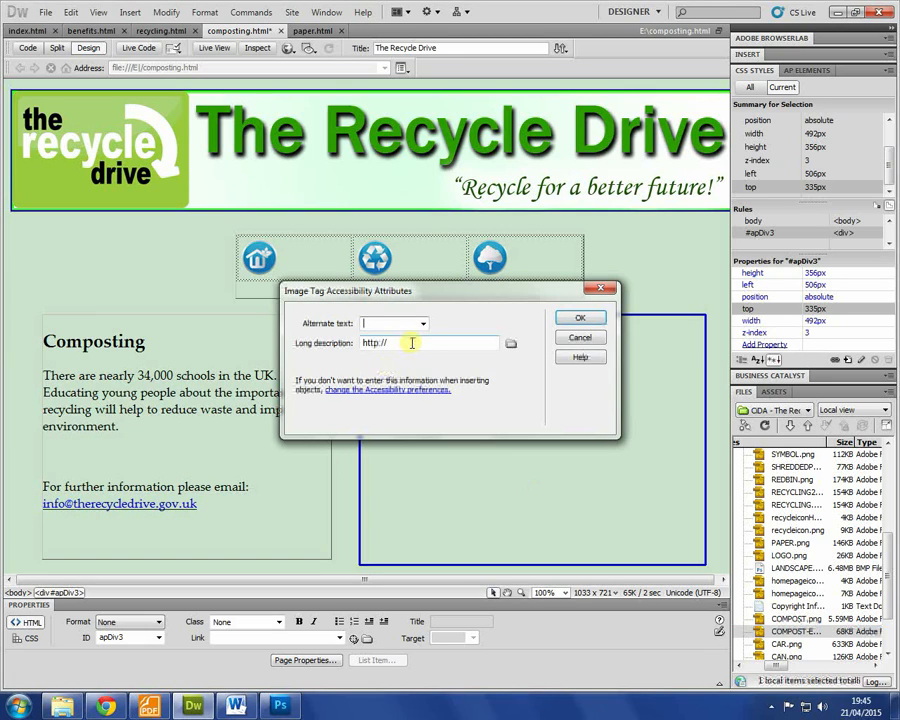
pyautogui.write('Compost')
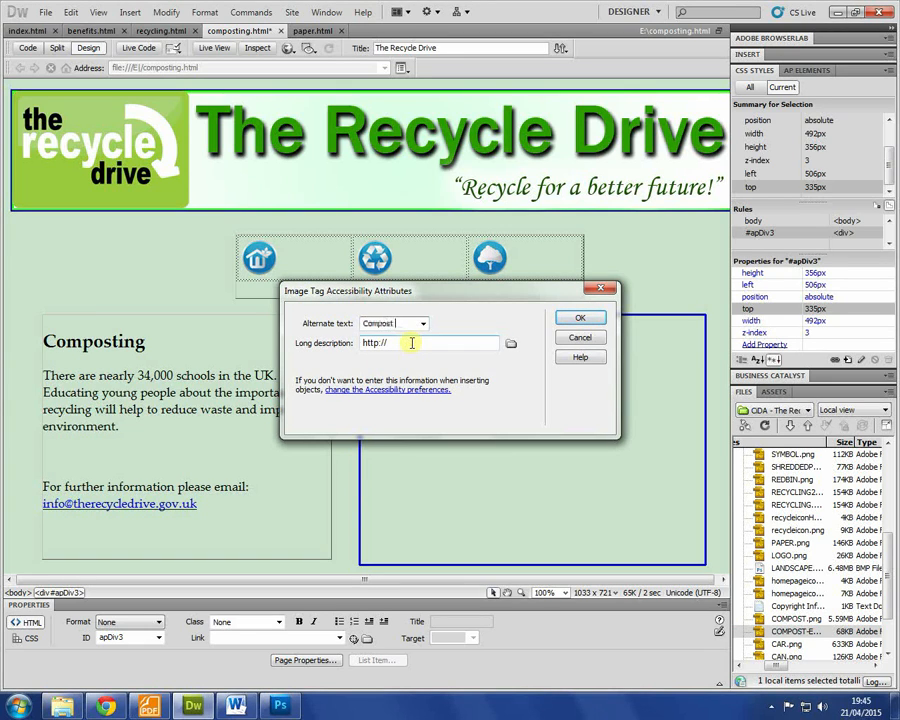
pyautogui.write('ingrden!')
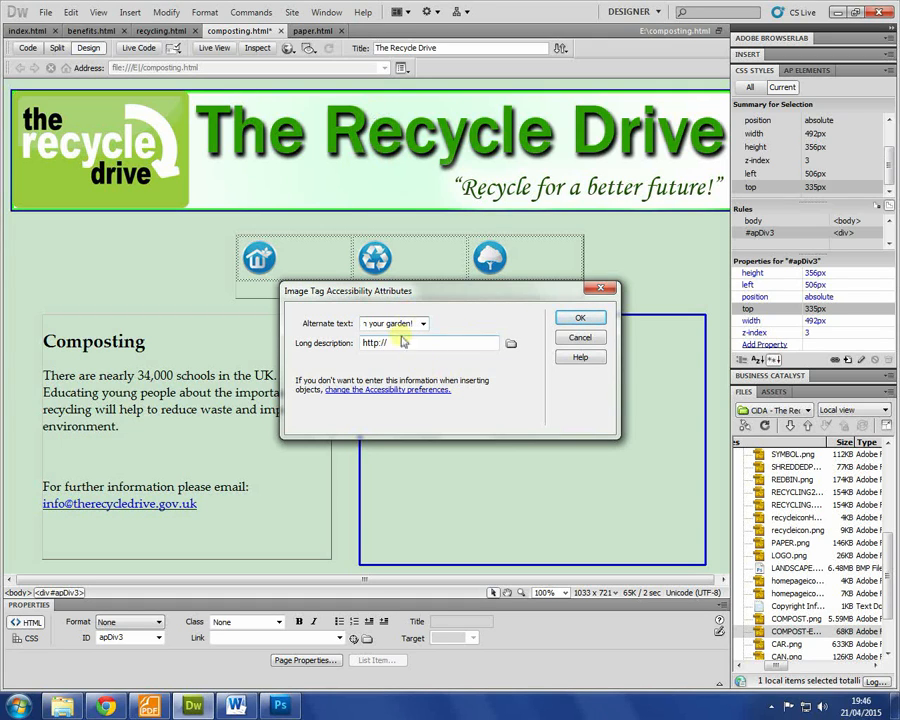
pyautogui.click(581, 318)
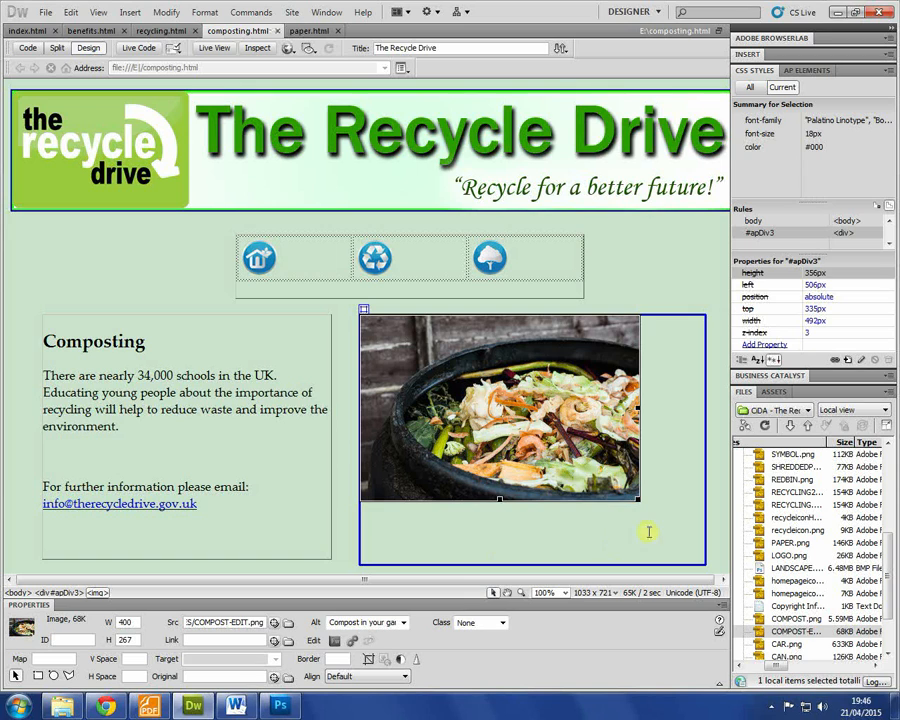
# Step: Check the inserted compost photo's 400 × 267 dimensions in Properties
pyautogui.click(195, 621)
pyautogui.click(680, 463)
pyautogui.click(478, 325)
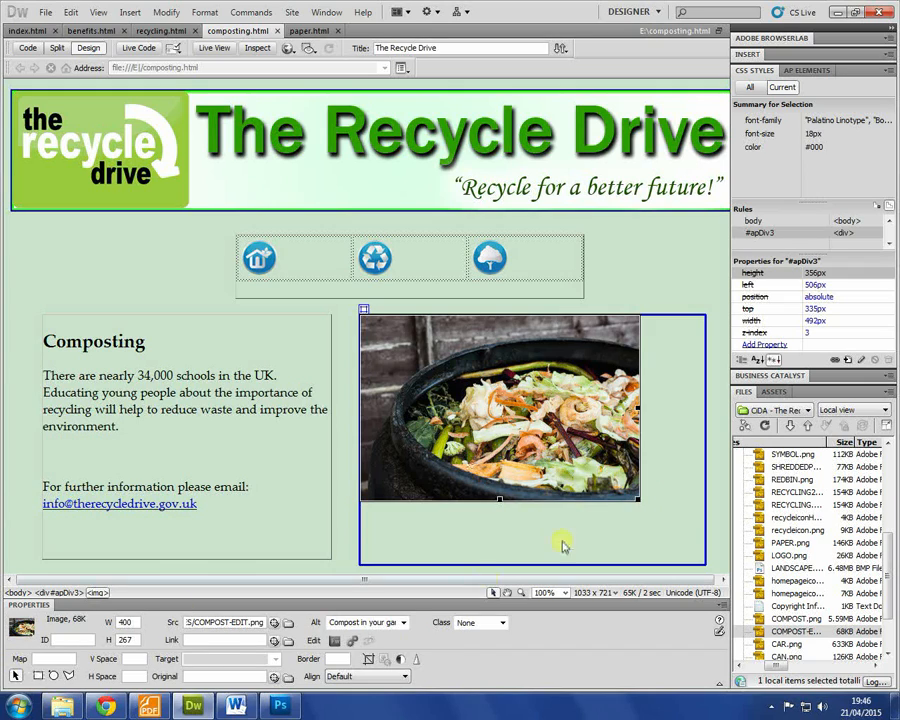
pyautogui.click(620, 516)
pyautogui.click(175, 430)
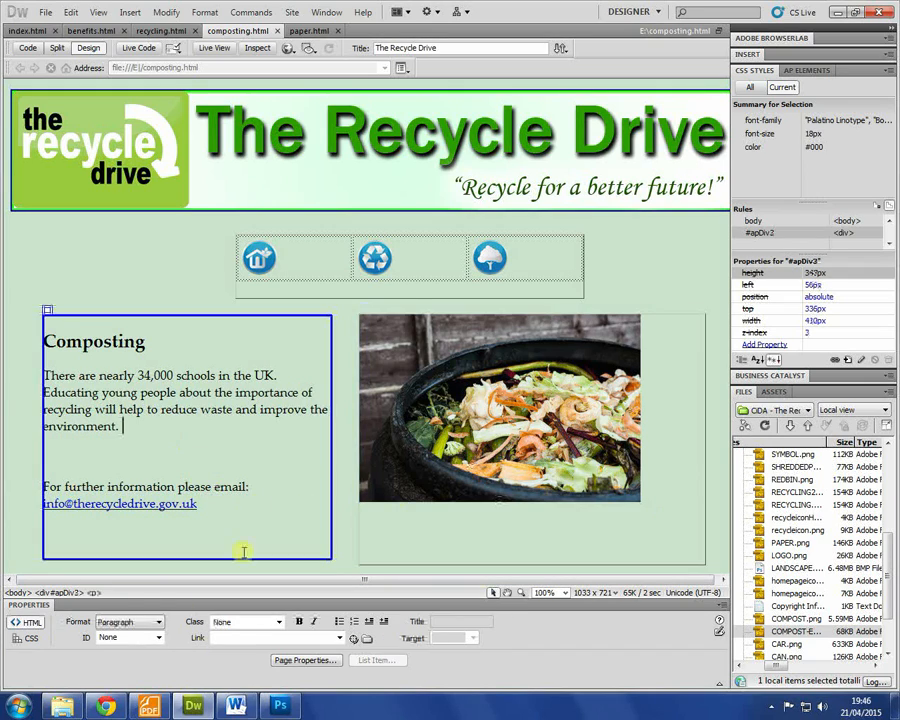
# Step: Switch to INFO.rtf in Word and try selecting the compost and sludge paragraphs
pyautogui.click(236, 704)
pyautogui.scroll(-4, 371, 389)
pyautogui.moveTo(227, 279); pyautogui.dragTo(361, 519)
pyautogui.click(359, 518)
pyautogui.moveTo(224, 383); pyautogui.dragTo(398, 422)
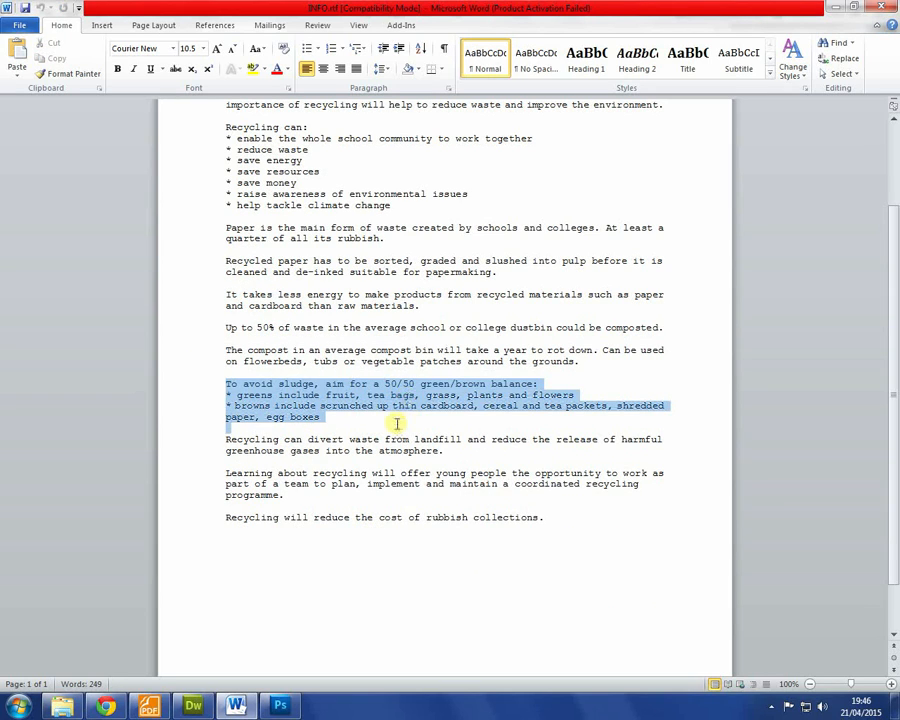
pyautogui.click(384, 421)
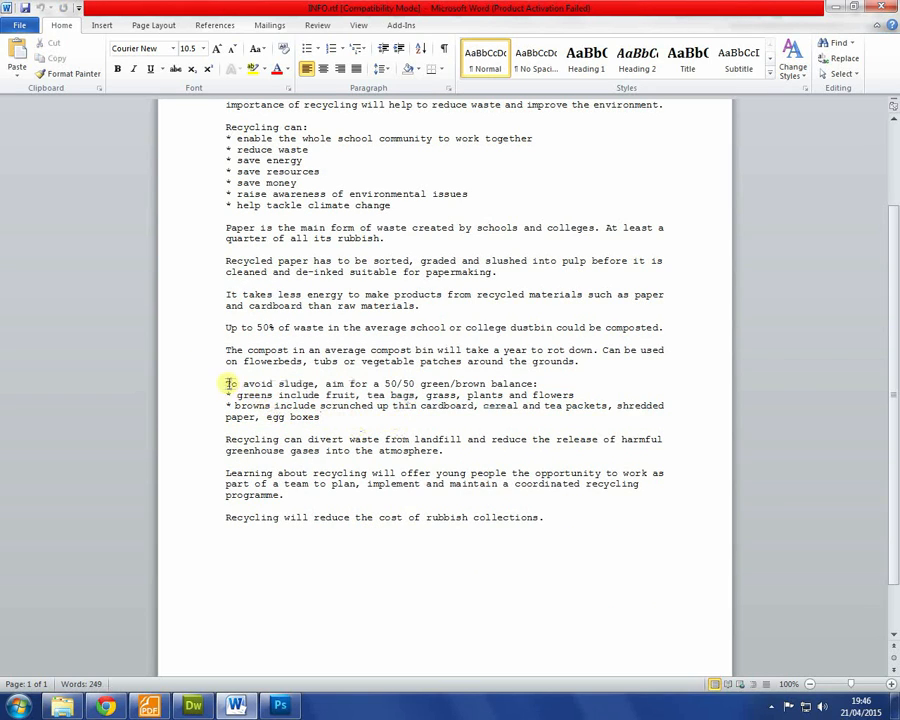
pyautogui.moveTo(225, 383); pyautogui.dragTo(488, 414)
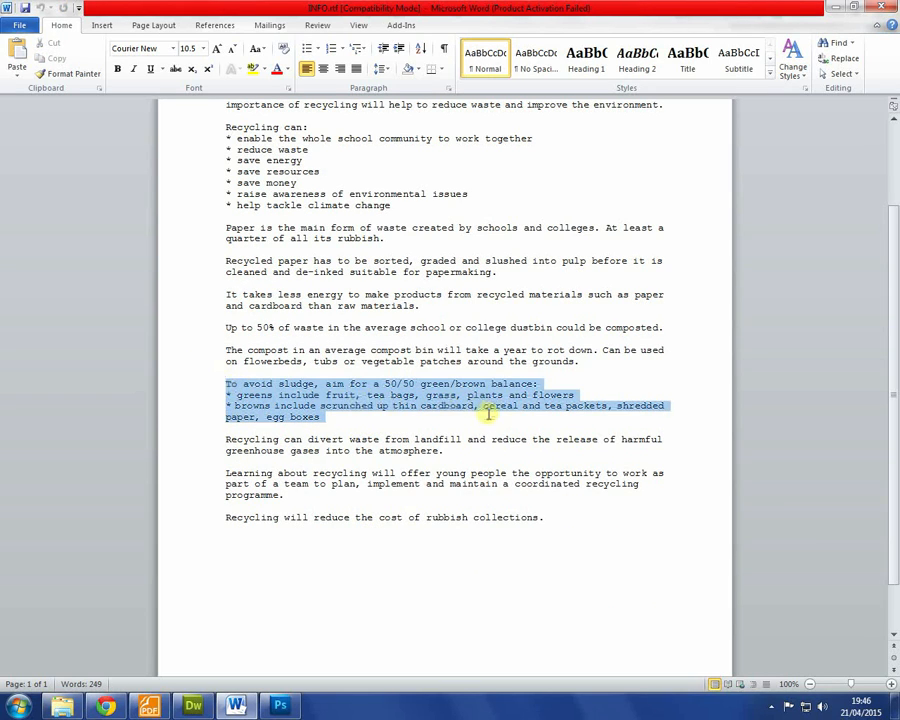
pyautogui.click(322, 416)
pyautogui.keyDown('shift'); pyautogui.click(203, 376); pyautogui.keyUp('shift')
pyautogui.keyDown('shift'); pyautogui.click(210, 344); pyautogui.keyUp('shift')
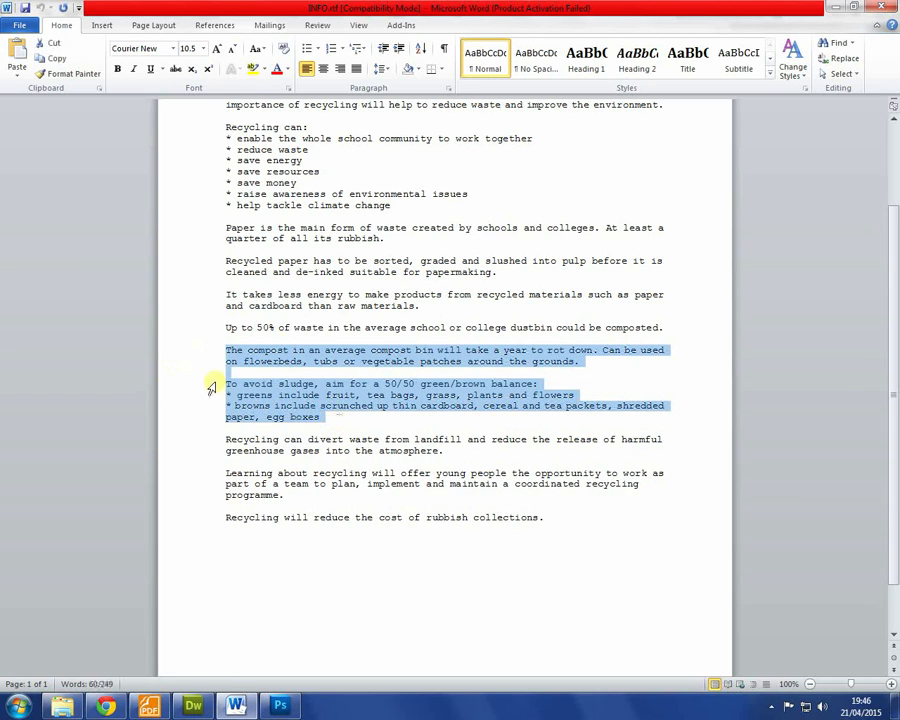
pyautogui.click(236, 375)
# Step: Select the composting text from 'Up to 50%' through the egg boxes line
pyautogui.moveTo(225, 349); pyautogui.dragTo(337, 421)
pyautogui.click(328, 418)
pyautogui.keyDown('shift'); pyautogui.click(194, 376); pyautogui.keyUp('shift')
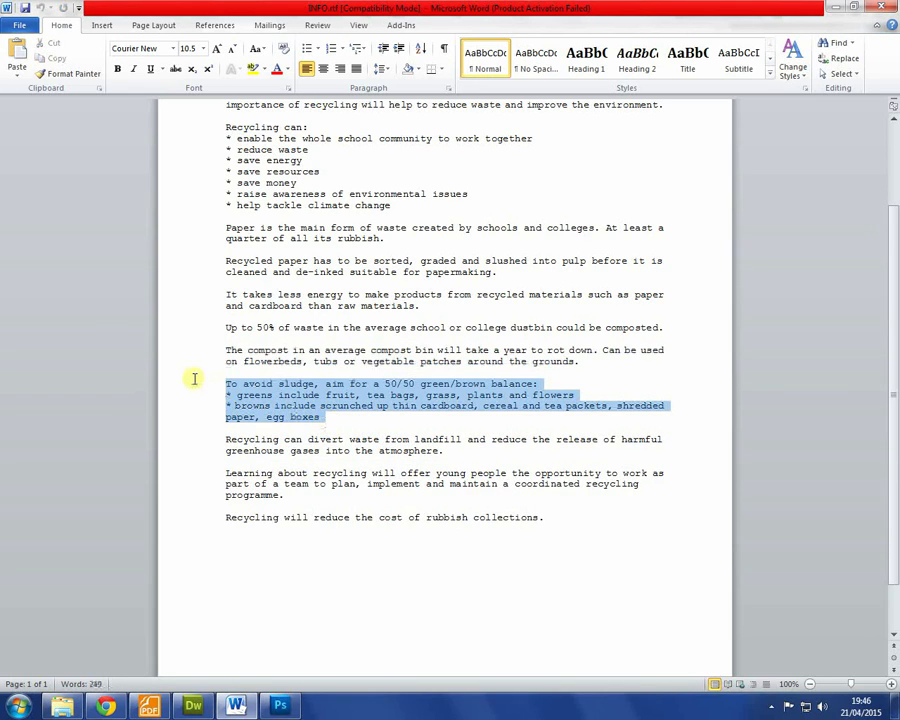
pyautogui.keyDown('shift'); pyautogui.click(184, 356); pyautogui.keyUp('shift')
pyautogui.keyDown('shift'); pyautogui.click(186, 350); pyautogui.keyUp('shift')
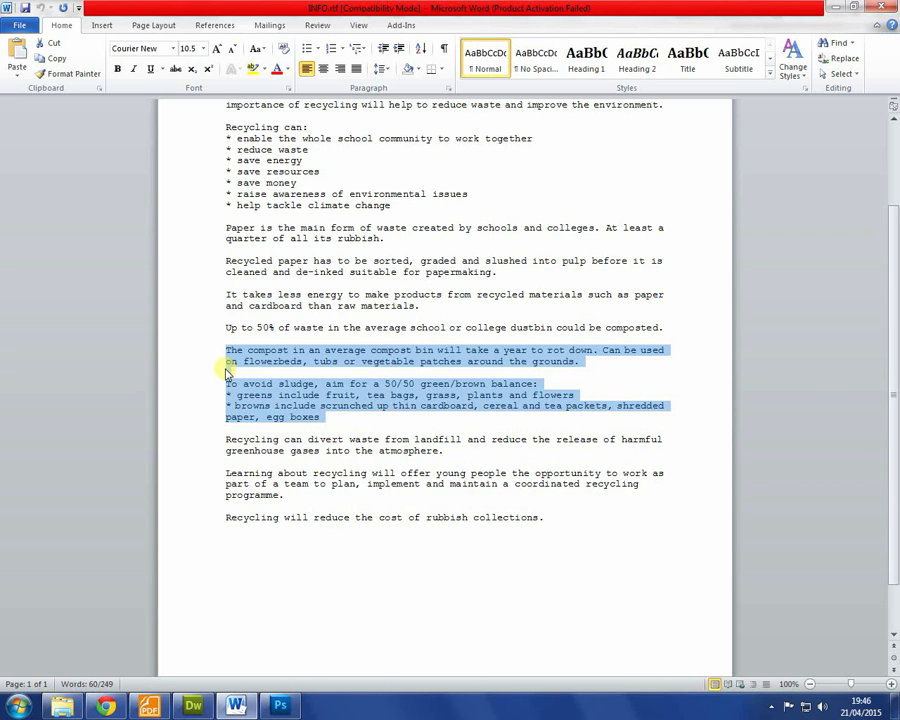
pyautogui.scroll(4, 227, 372)
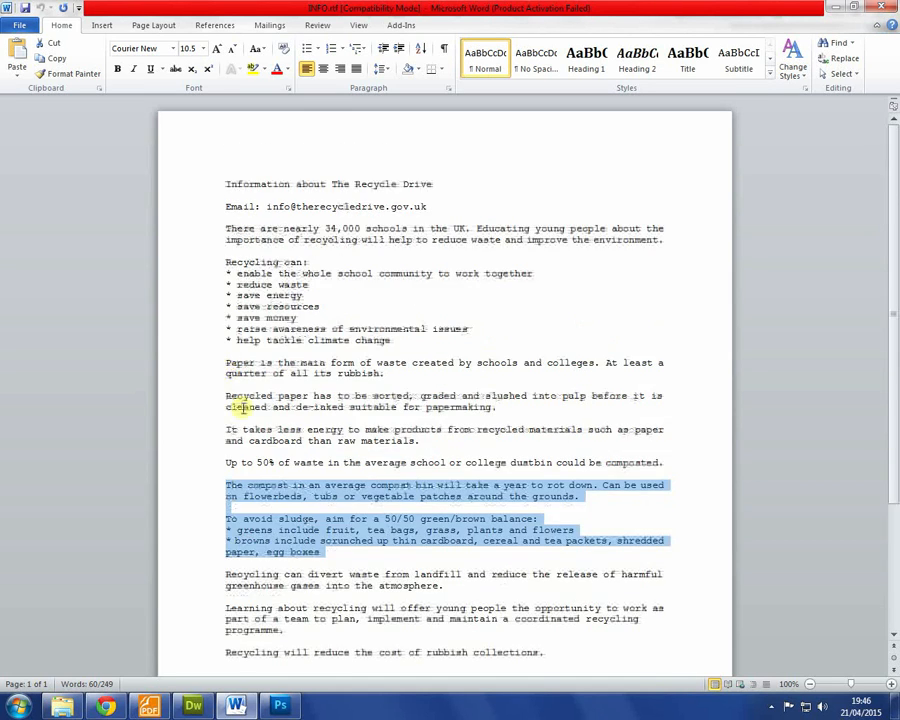
pyautogui.scroll(-5, 226, 390)
pyautogui.click(225, 316)
pyautogui.moveTo(225, 316); pyautogui.dragTo(342, 382)
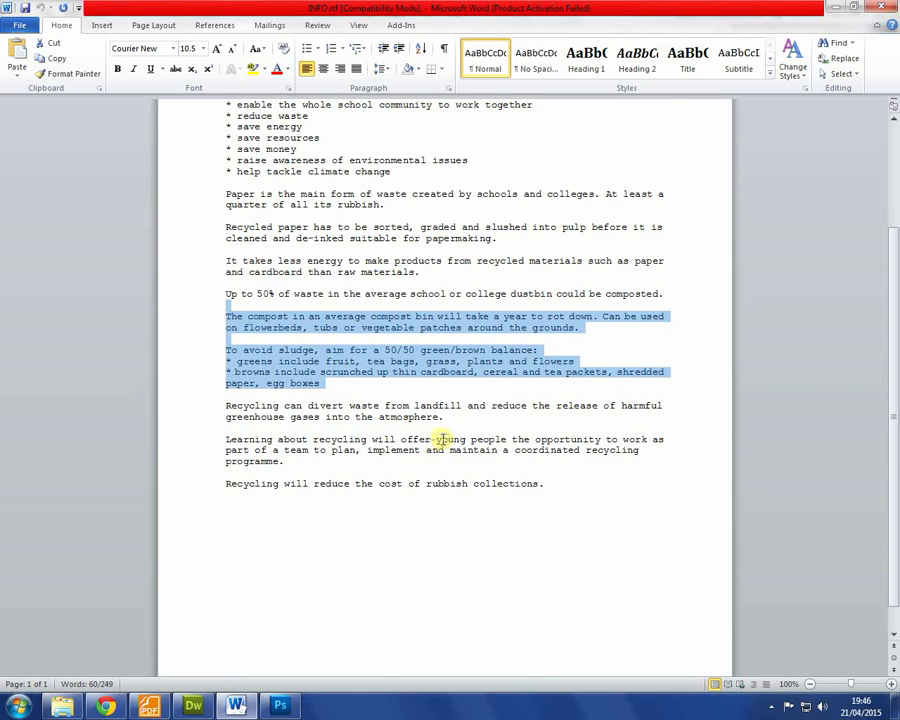
pyautogui.click(342, 381)
pyautogui.moveTo(376, 372); pyautogui.dragTo(323, 392)
pyautogui.hotkey('ctrl', 'c')
# Step: Paste the compost information over the first Composting paragraph and delete the email paragraph
pyautogui.hotkey('alt', 'Tab')
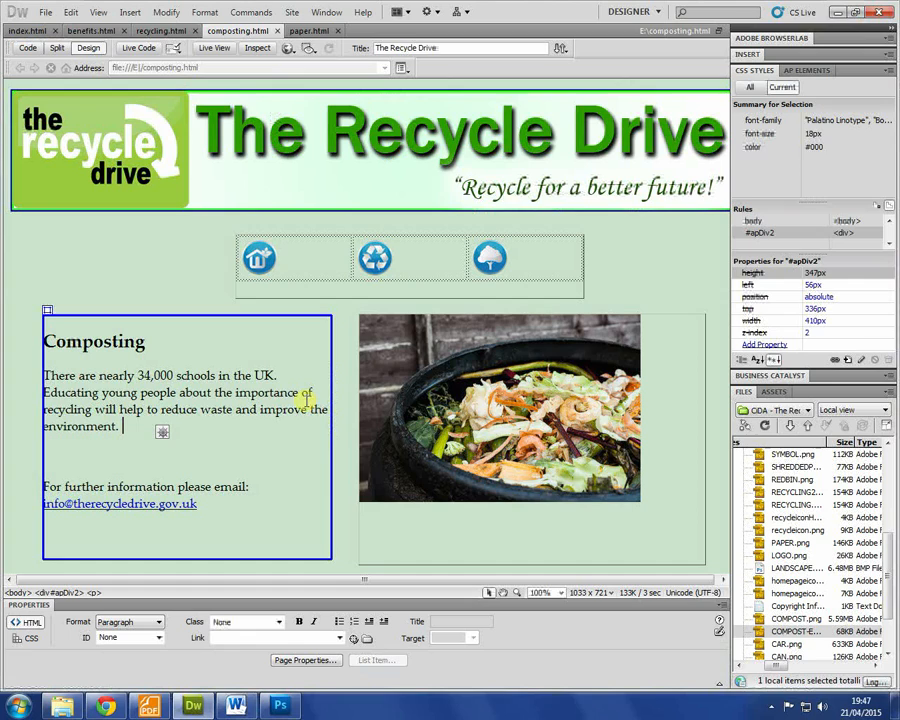
pyautogui.moveTo(199, 451); pyautogui.dragTo(31, 376)
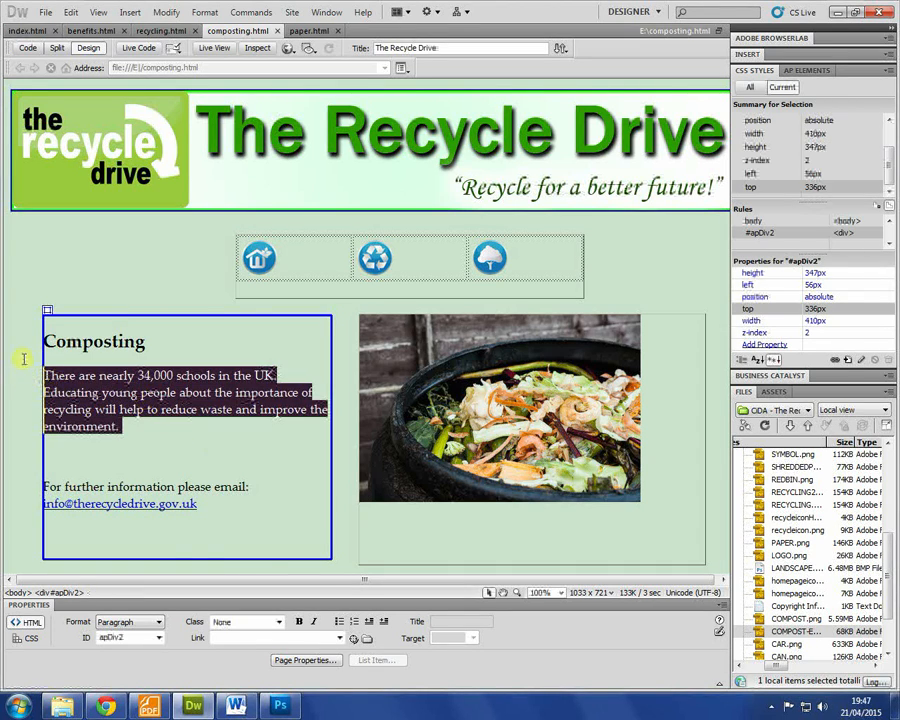
pyautogui.hotkey('ctrl', 'v')
pyautogui.scroll(-1, 174, 406)
pyautogui.moveTo(229, 548); pyautogui.dragTo(16, 537)
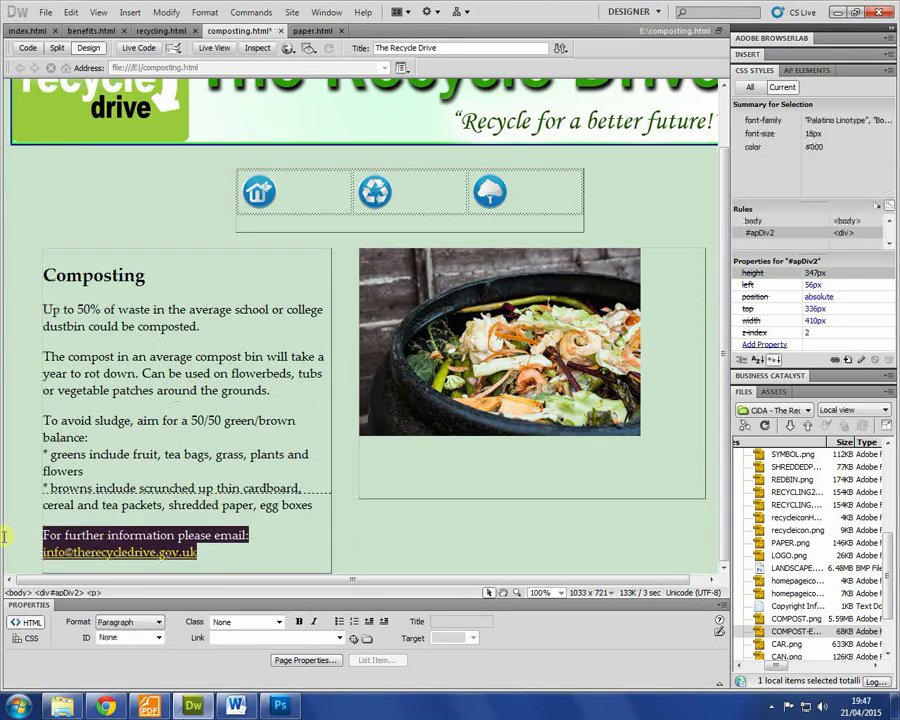
pyautogui.press('Delete')
# Step: Remove the asterisks before the greens and browns lines and select both lines
pyautogui.click(46, 471)
pyautogui.press('BackSpace')
pyautogui.press('BackSpace')
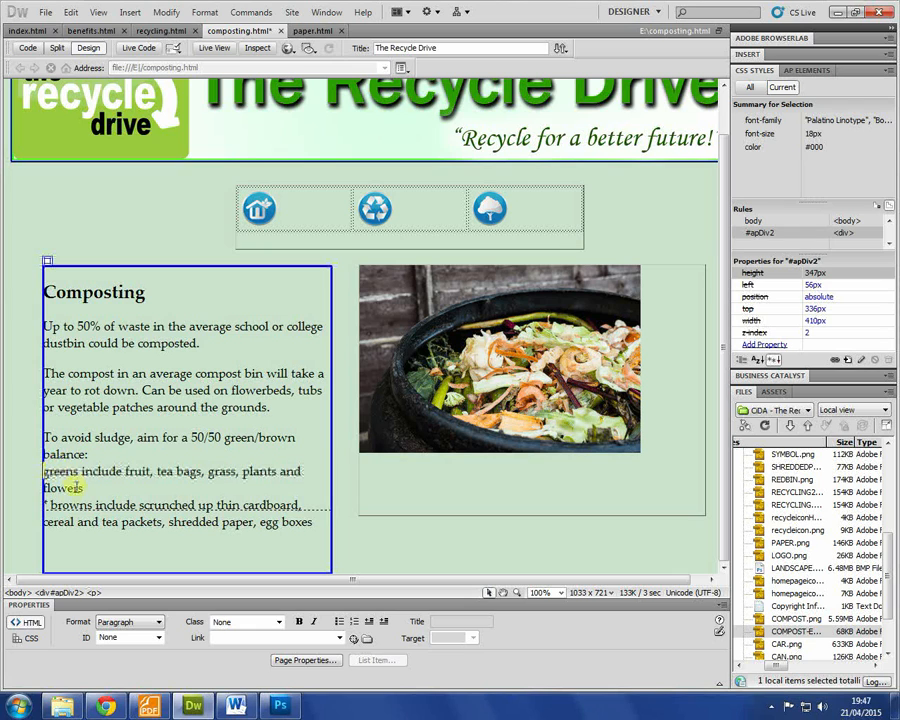
pyautogui.press('BackSpace')
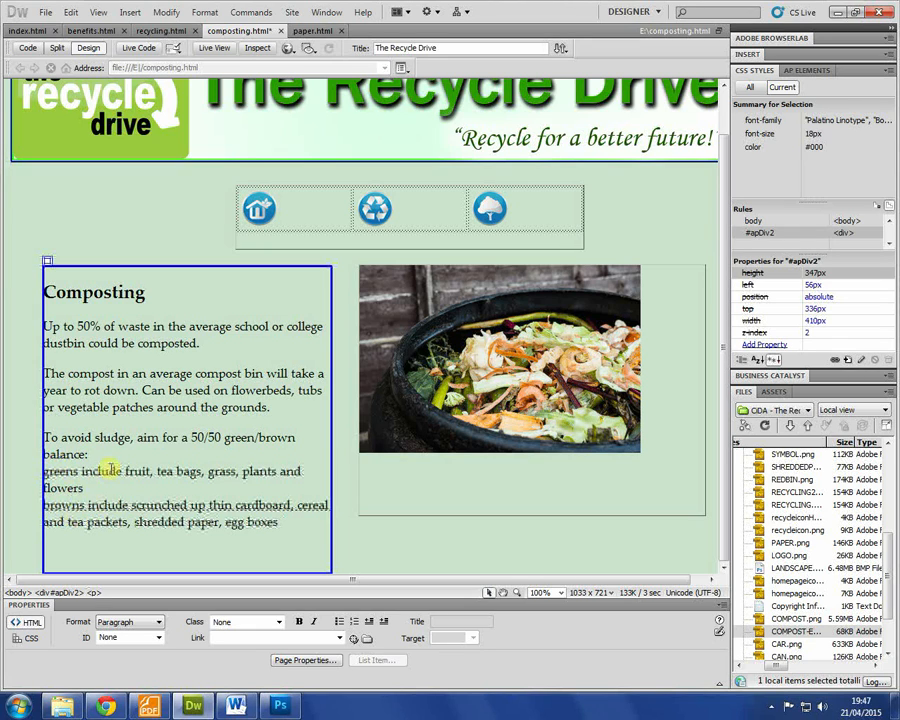
pyautogui.moveTo(280, 522); pyautogui.dragTo(4, 476)
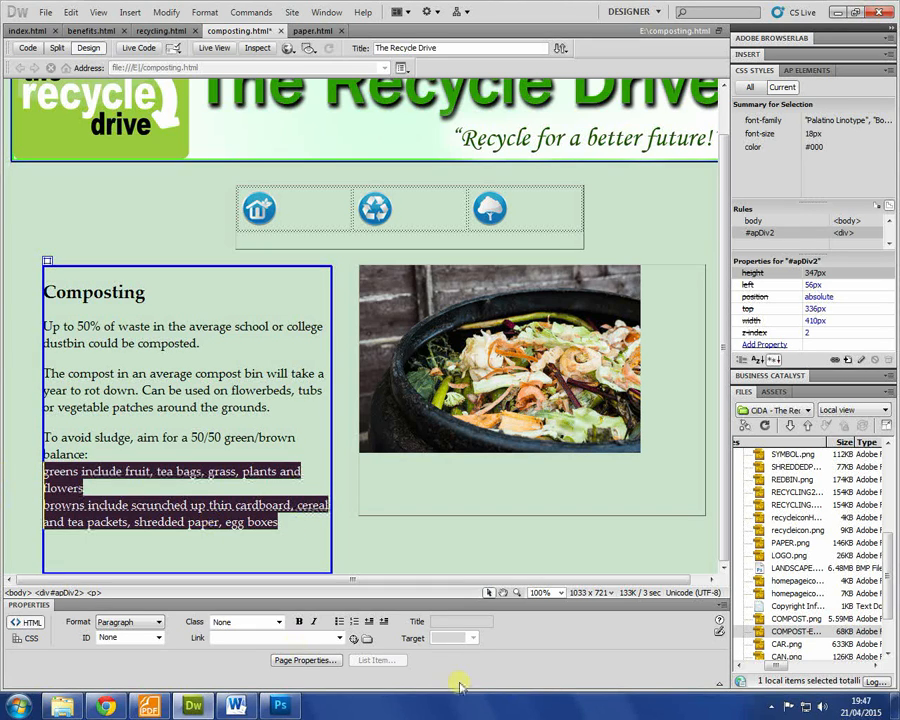
pyautogui.click(339, 621)
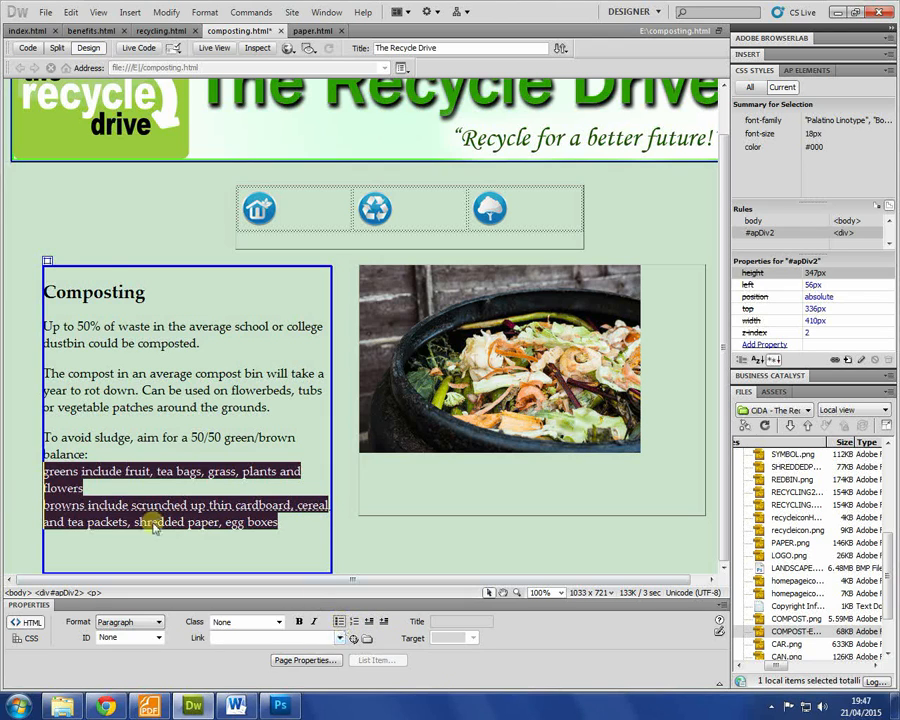
# Step: Turn the greens and browns lines into a two-item bulleted list
pyautogui.click(89, 452)
pyautogui.press('Return')
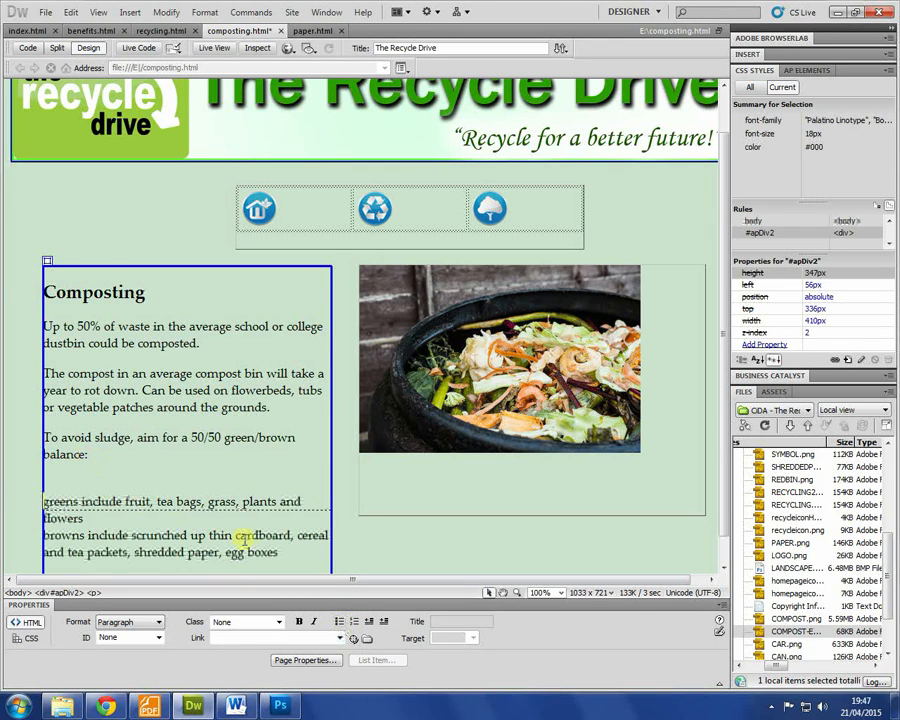
pyautogui.click(341, 621)
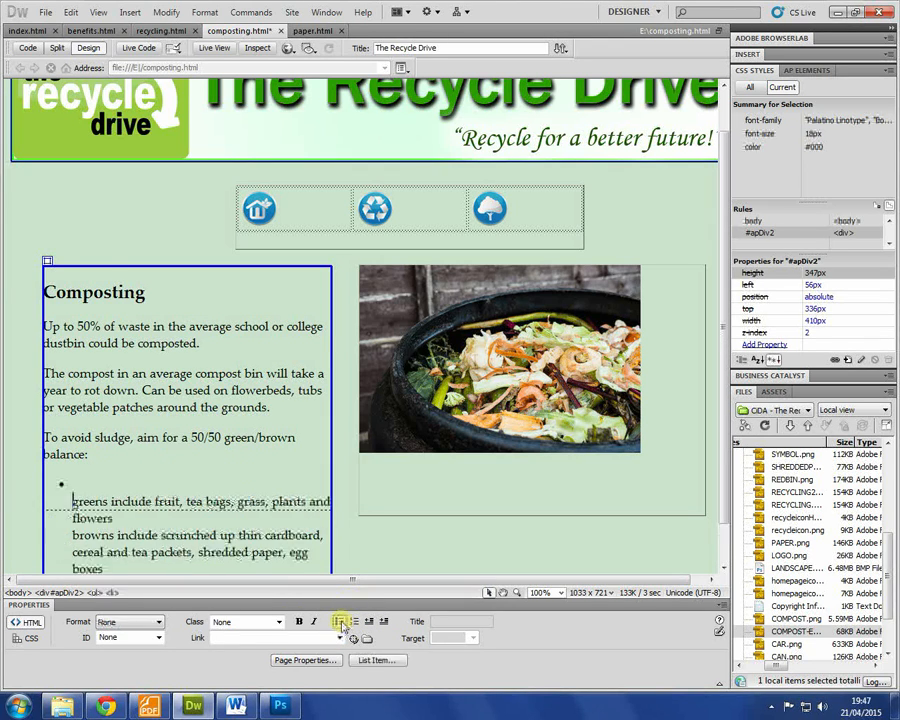
pyautogui.click(100, 482)
pyautogui.press('Delete')
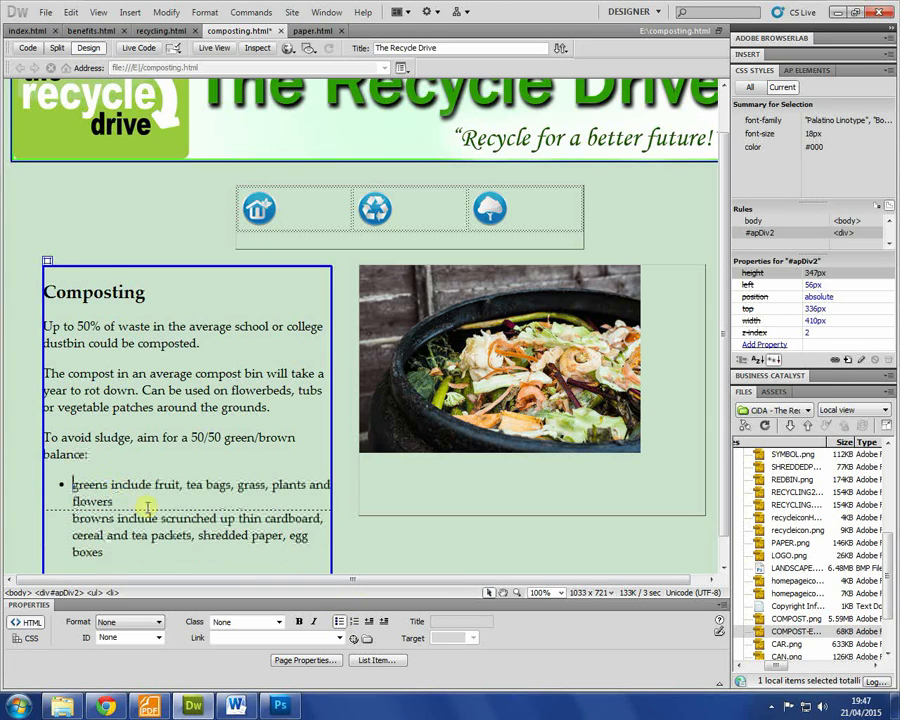
pyautogui.press('Return')
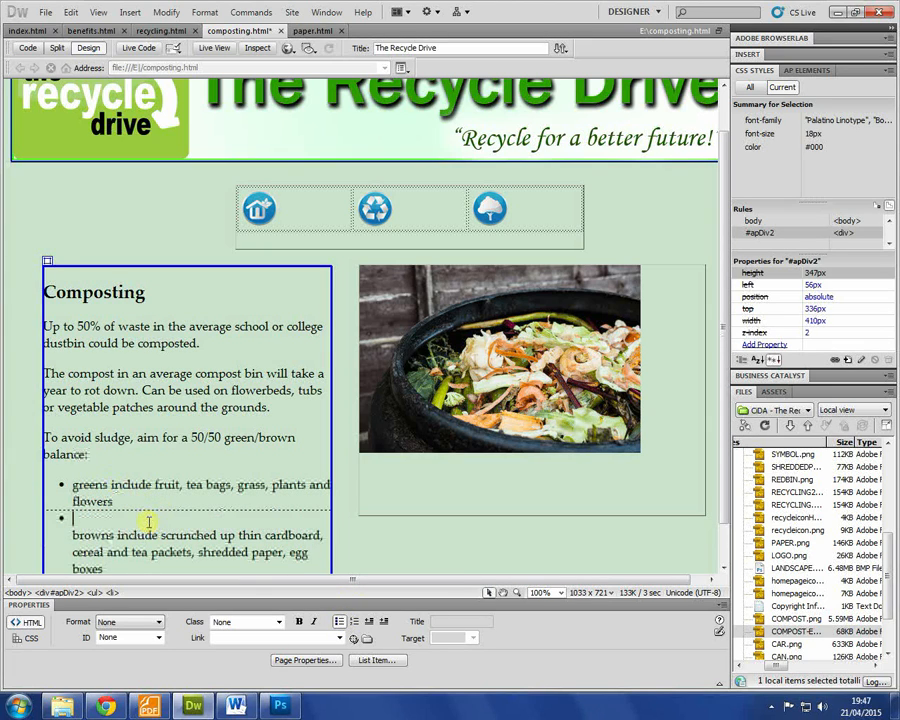
pyautogui.press('Delete')
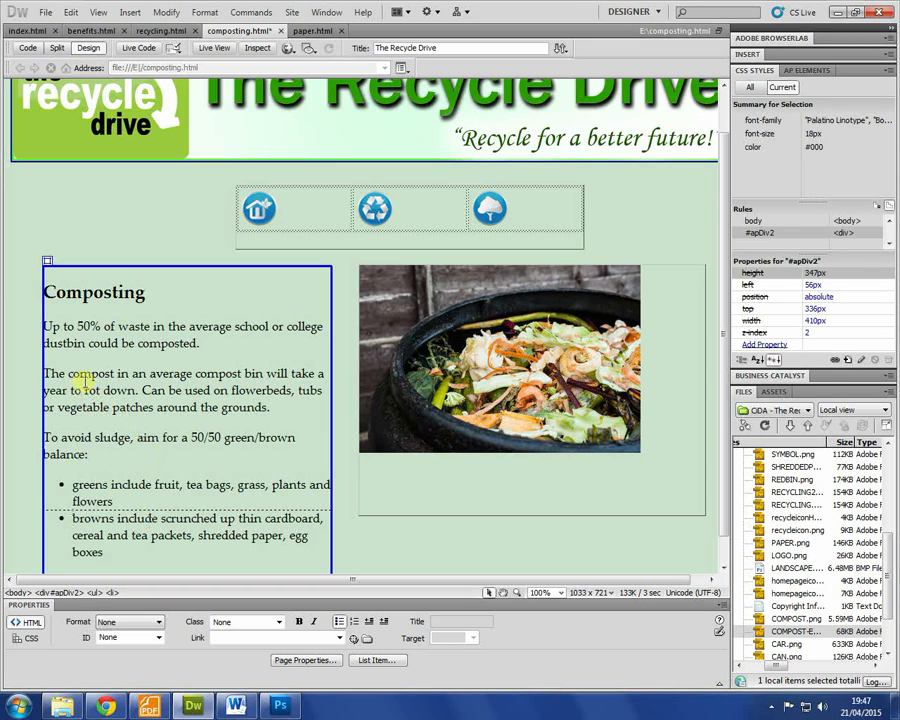
pyautogui.click(412, 545)
pyautogui.click(386, 400)
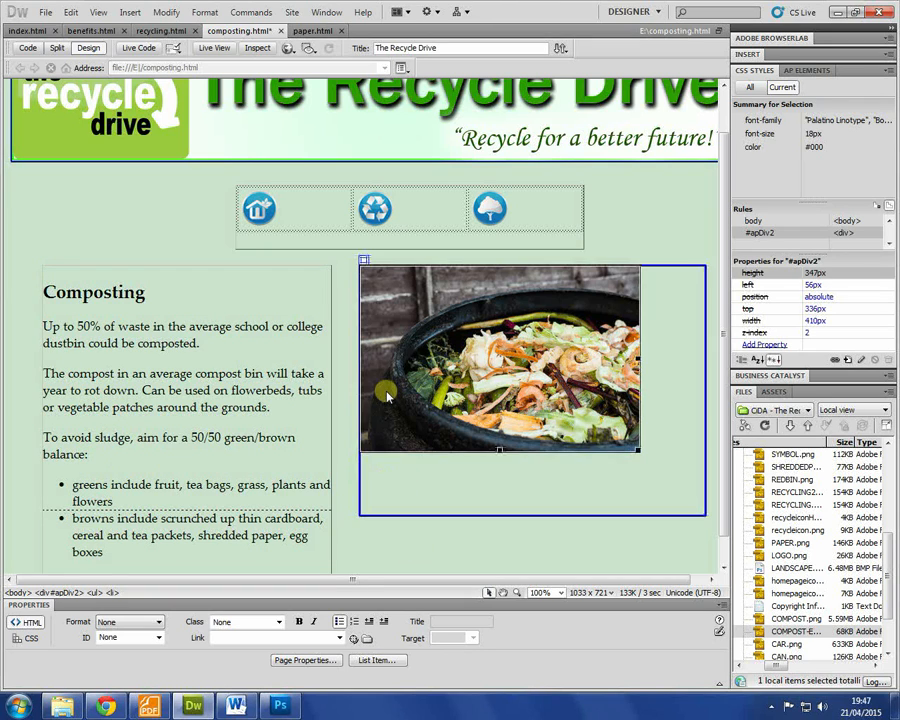
# Step: Shift the photo box right, widen the Composting text box, then save and preview with F12
pyautogui.click(360, 475)
pyautogui.moveTo(360, 391); pyautogui.dragTo(431, 394)
pyautogui.click(330, 410)
pyautogui.click(333, 456)
pyautogui.moveTo(331, 436); pyautogui.dragTo(415, 426)
pyautogui.click(150, 248)
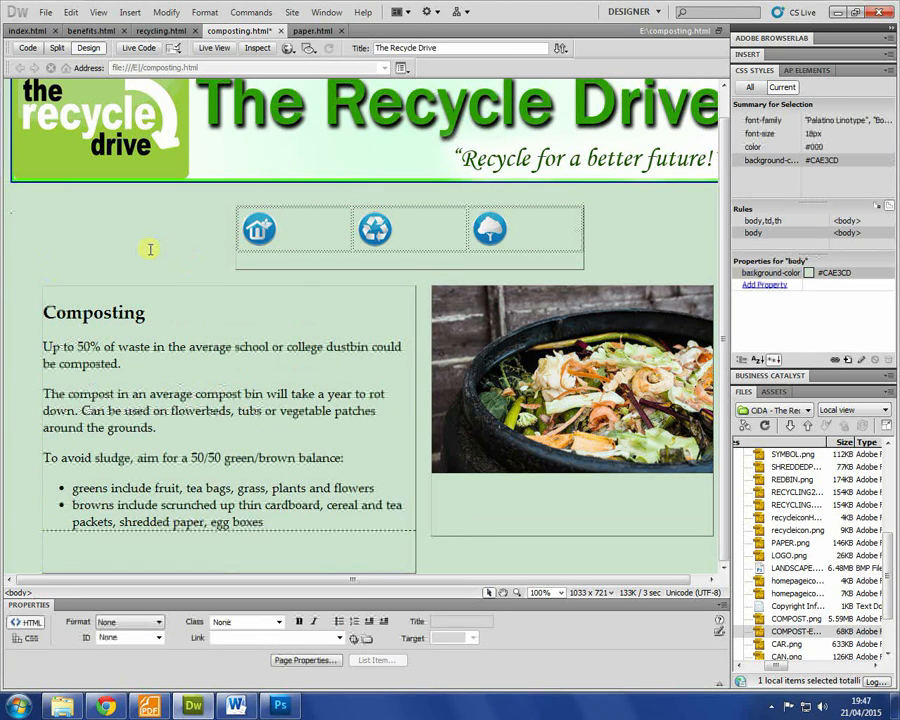
pyautogui.press('F12')
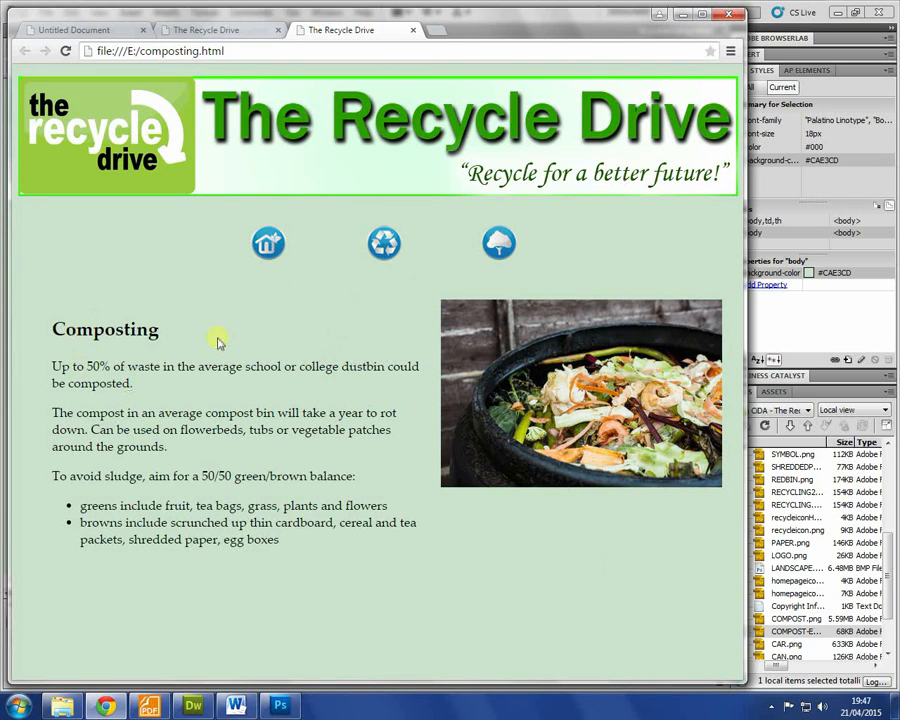
# Step: Bring the task brief PDF in Foxit Reader back to the front
pyautogui.click(149, 707)
pyautogui.scroll(-15, 403, 467)
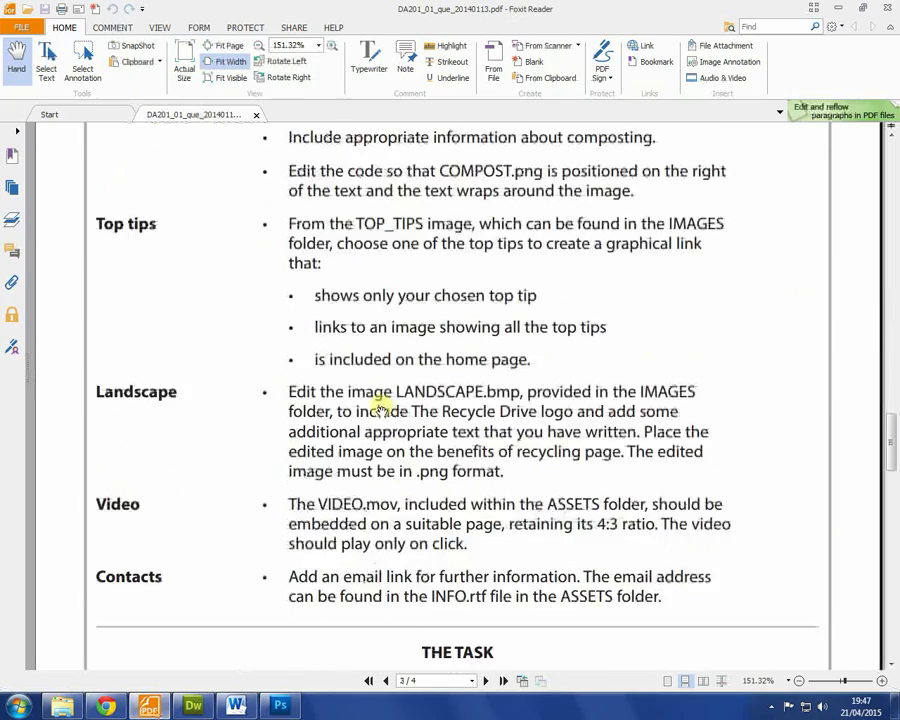
# Step: Highlight the brief's Landscape requirement for editing LANDSCAPE.bmp with logo and text
pyautogui.scroll(1, 381, 403)
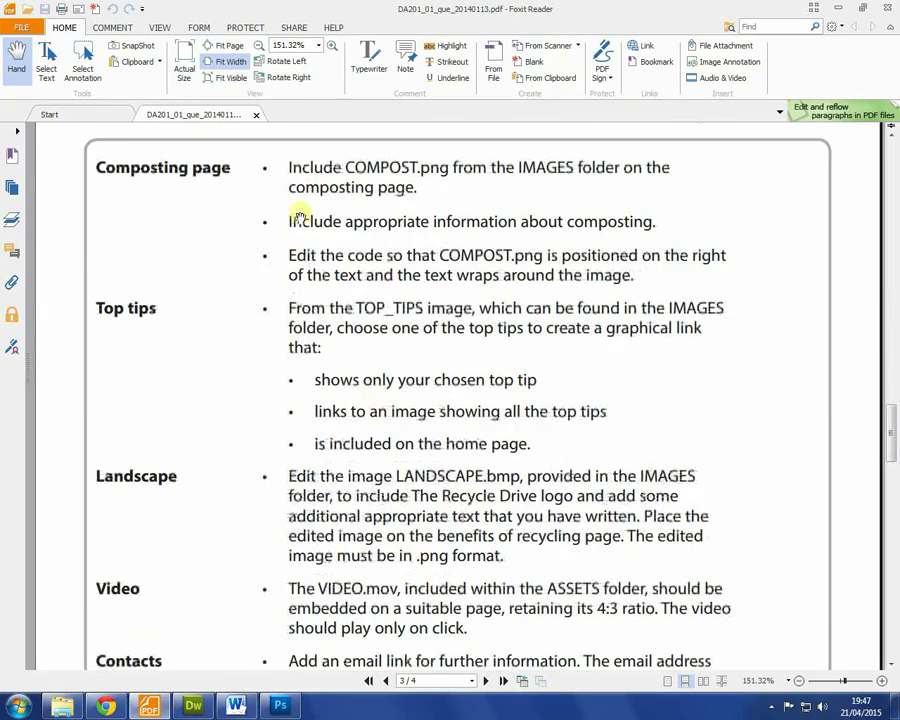
pyautogui.scroll(1, 472, 230)
pyautogui.scroll(-1, 463, 178)
pyautogui.scroll(-3, 420, 210)
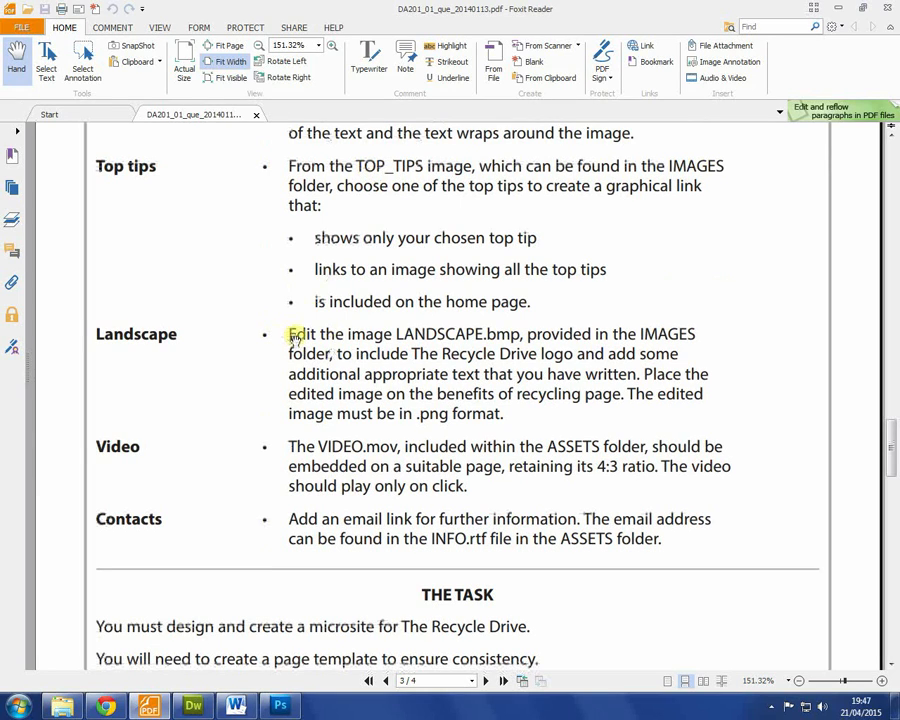
pyautogui.moveTo(289, 334); pyautogui.dragTo(508, 413)
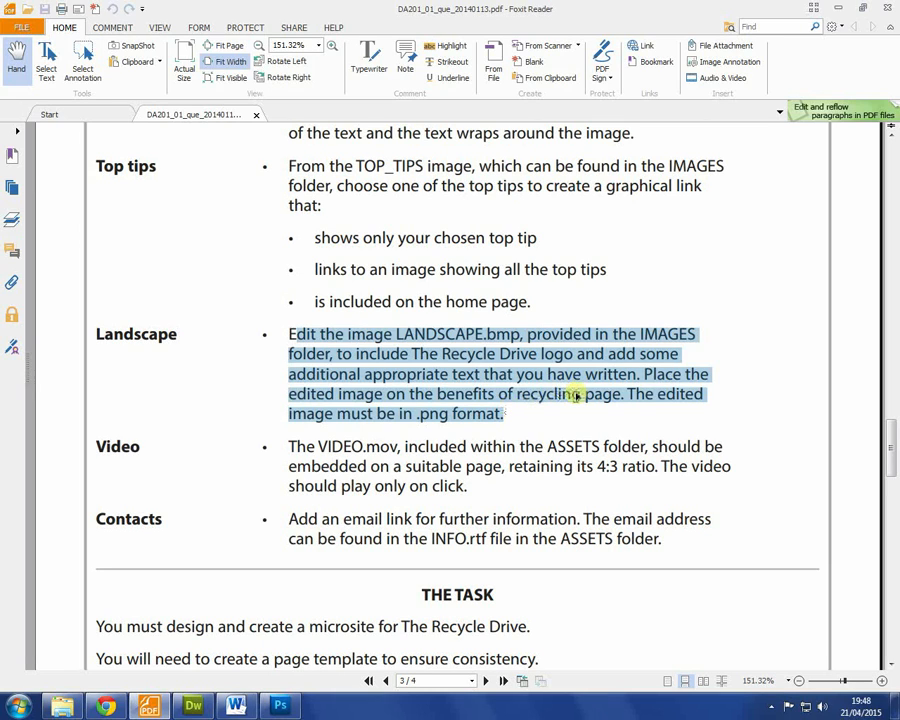
# Step: Go back to the composting page and scroll the site files to LANDSCAPE.bmp
pyautogui.click(193, 707)
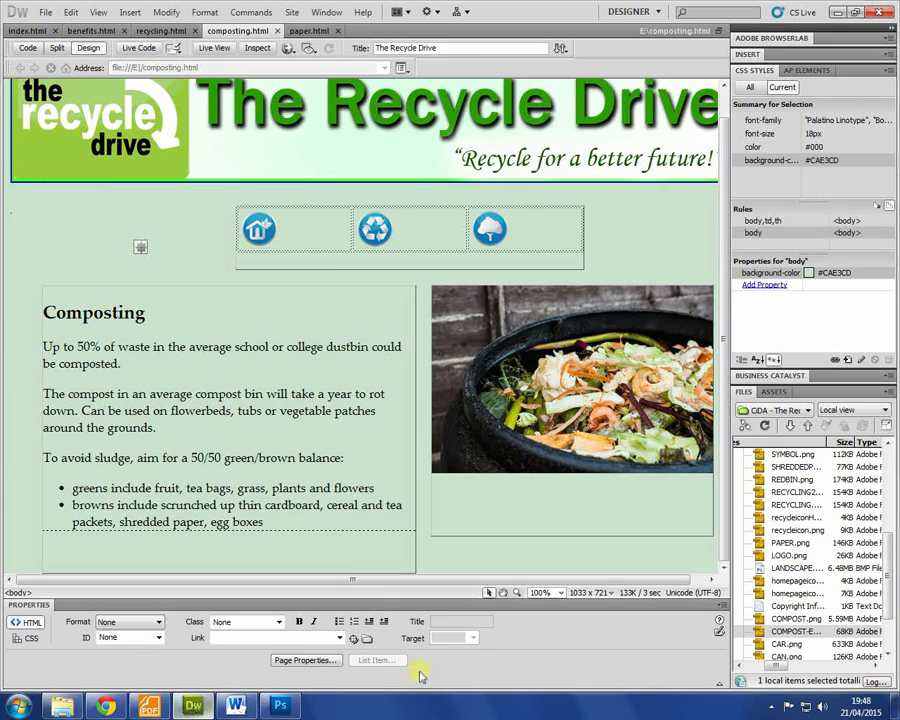
pyautogui.click(847, 519)
pyautogui.scroll(2, 861, 545)
pyautogui.scroll(-4, 857, 544)
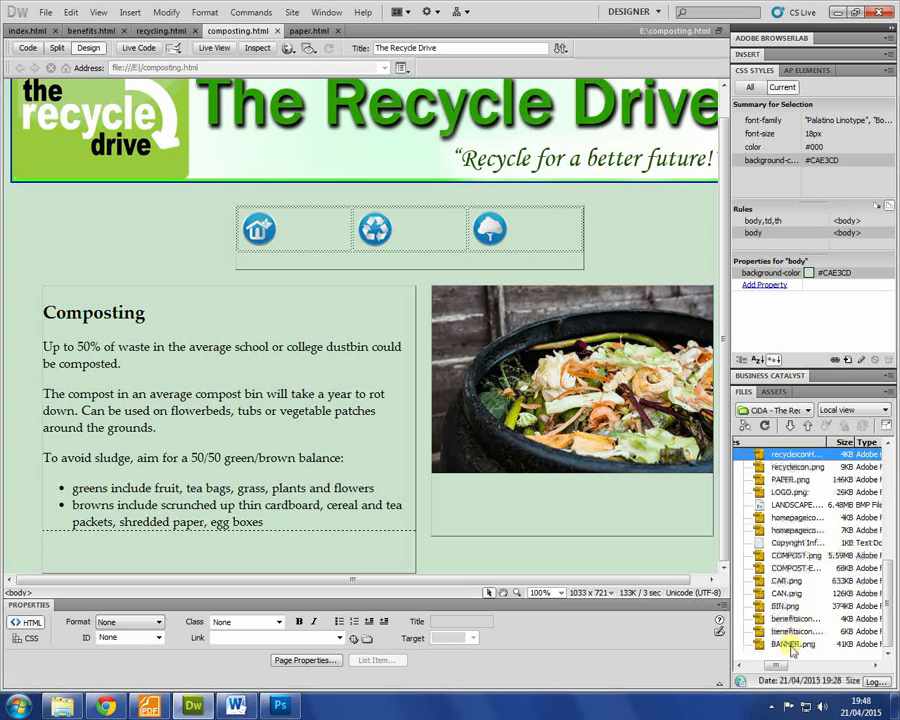
pyautogui.scroll(5, 800, 600)
pyautogui.scroll(-1, 812, 568)
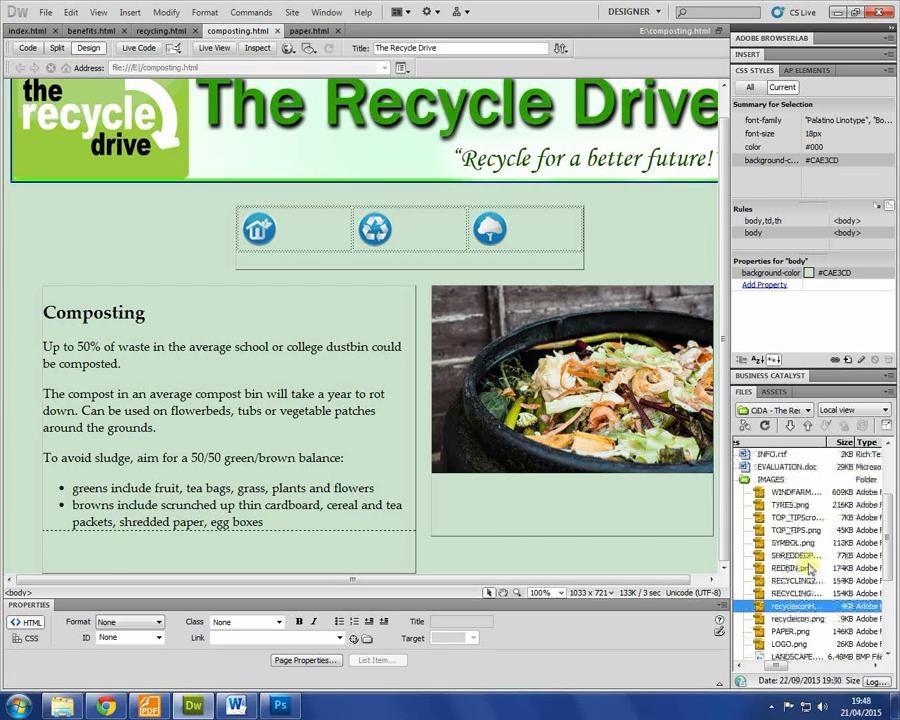
pyautogui.scroll(-3, 811, 568)
# Step: Check LANDSCAPE.bmp's Open With options, then open it in Photoshop
pyautogui.rightClick(796, 544)
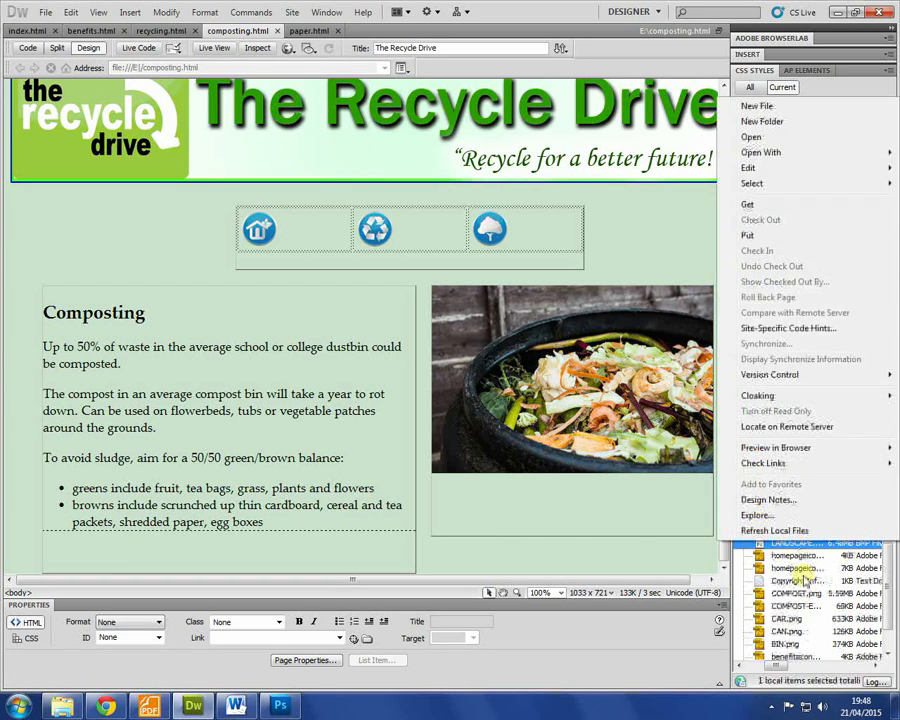
pyautogui.click(797, 557)
pyautogui.click(801, 545)
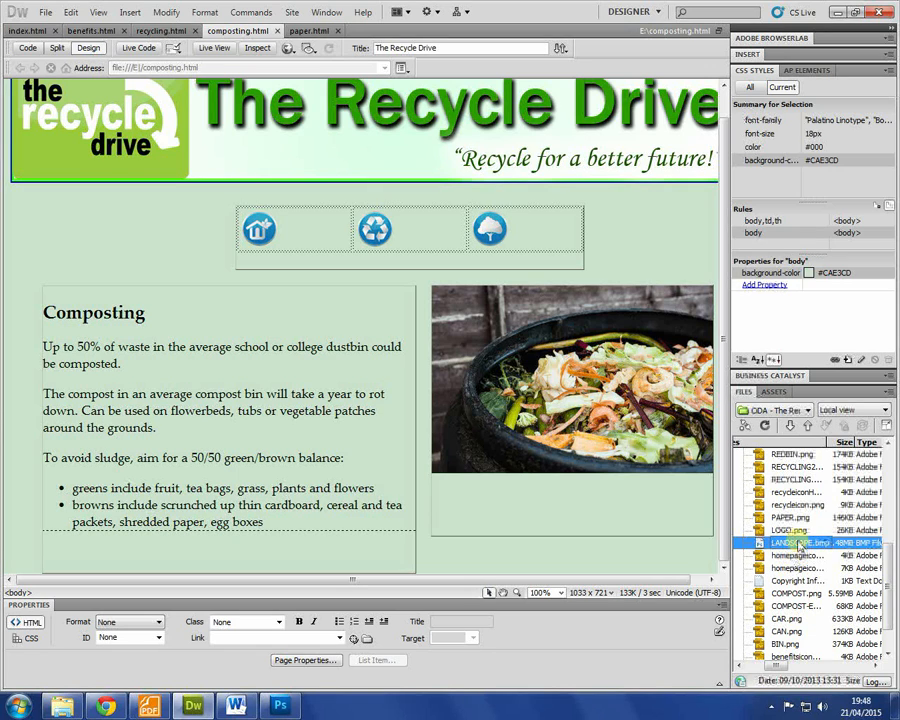
pyautogui.rightClick(797, 543)
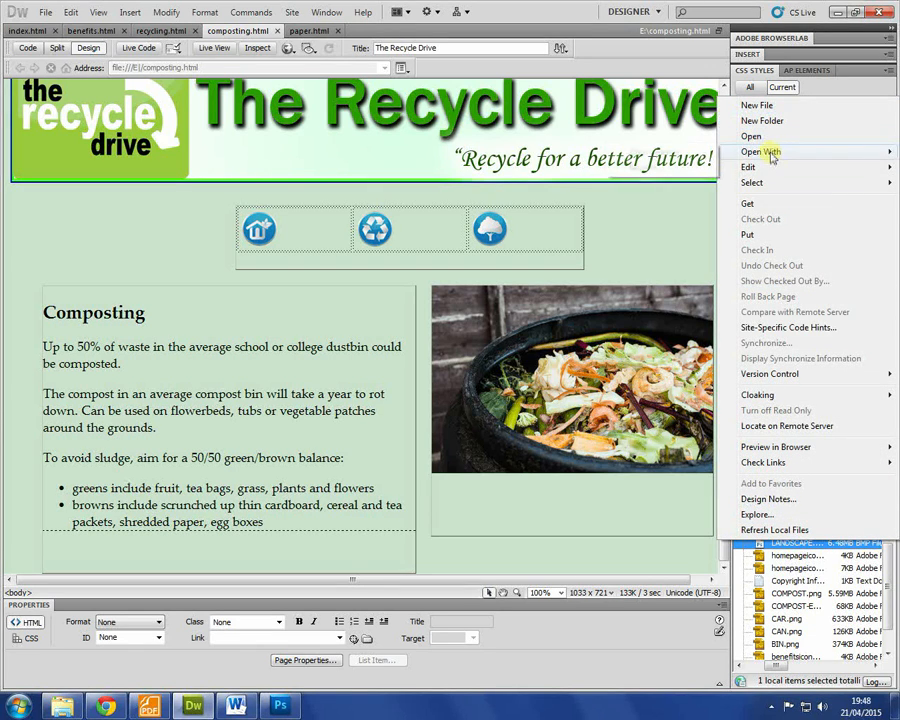
pyautogui.moveTo(769, 151)
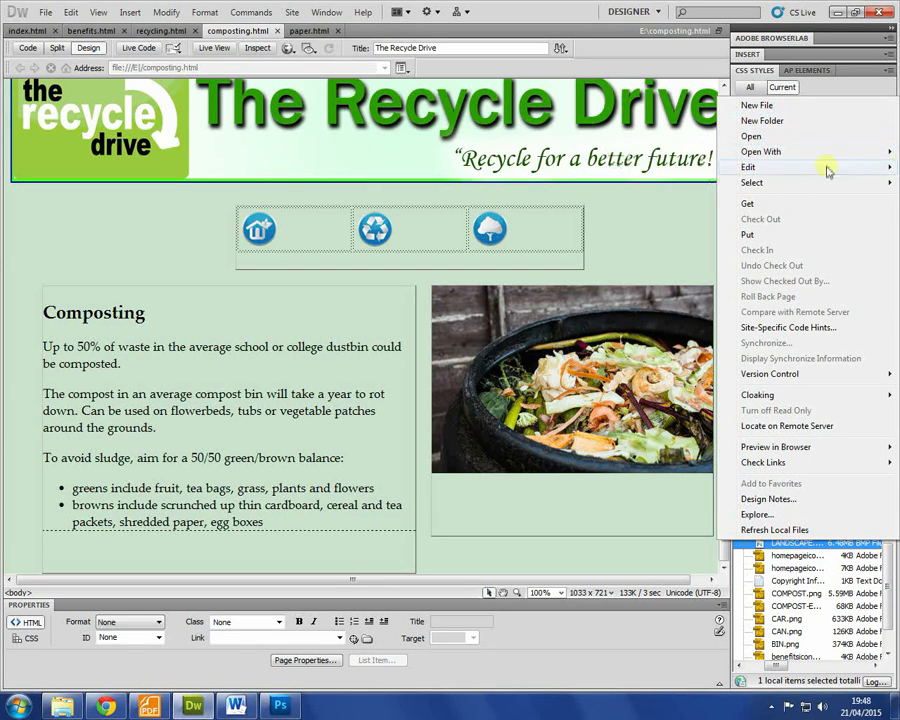
pyautogui.click(799, 593)
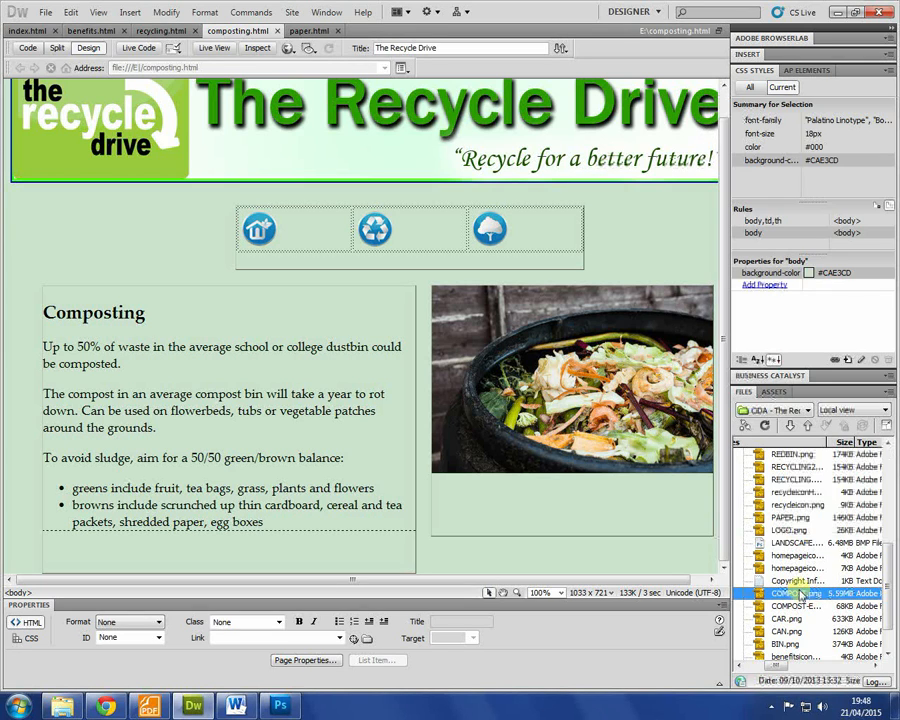
pyautogui.doubleClick(781, 544)
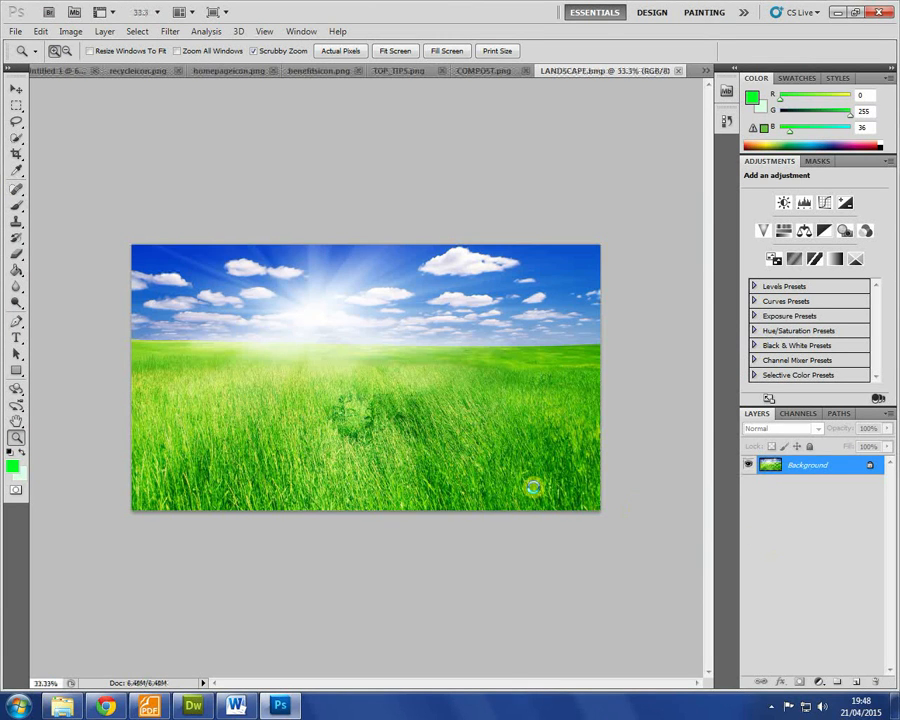
# Step: Resize the landscape image to 500 pixels wide
pyautogui.click(71, 31)
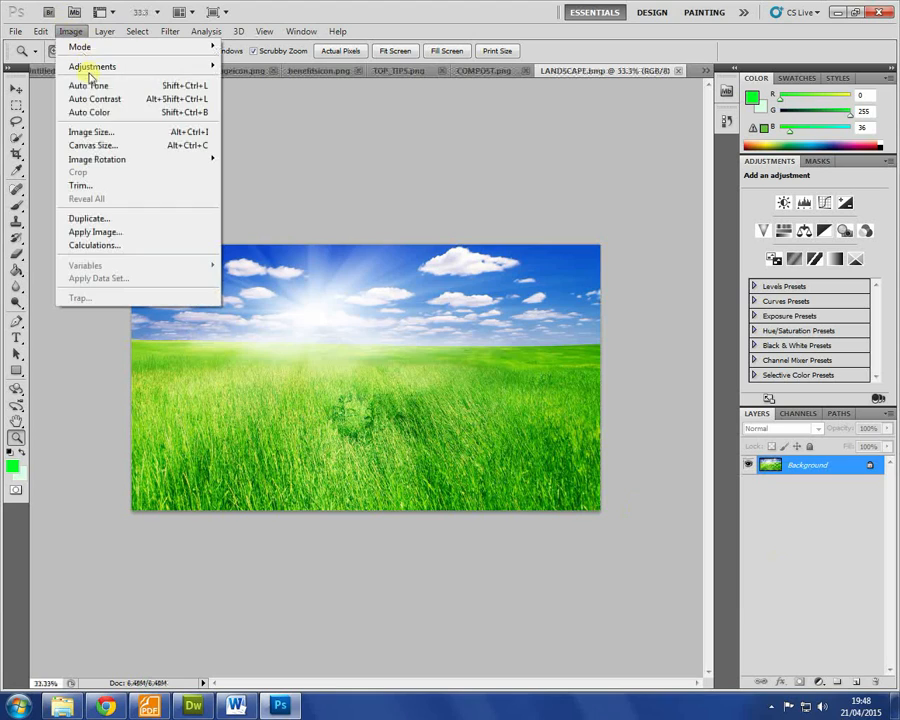
pyautogui.click(92, 131)
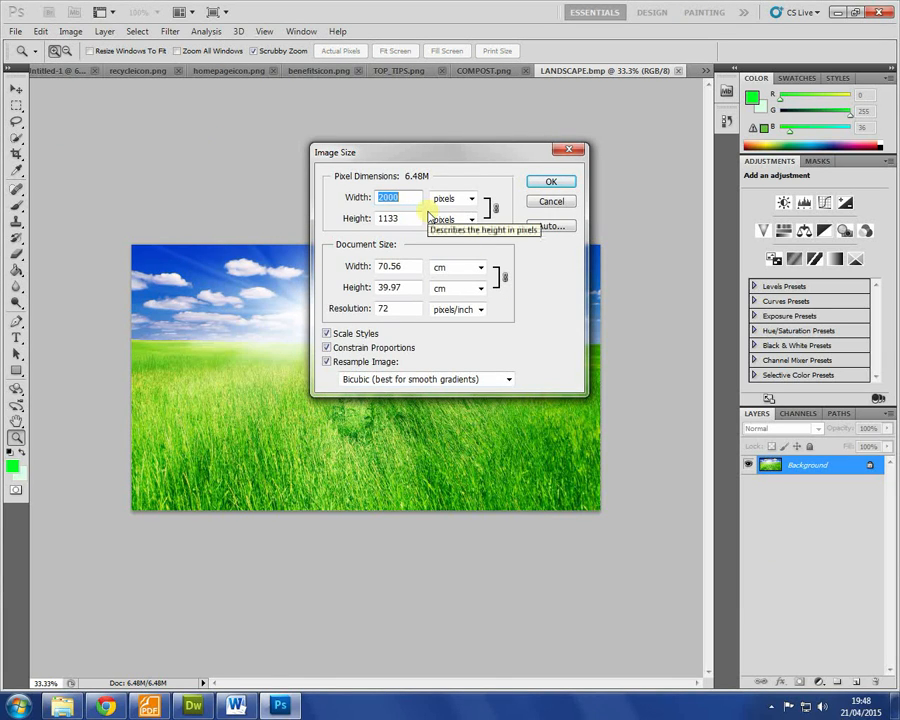
pyautogui.write('500')
pyautogui.press('Return')
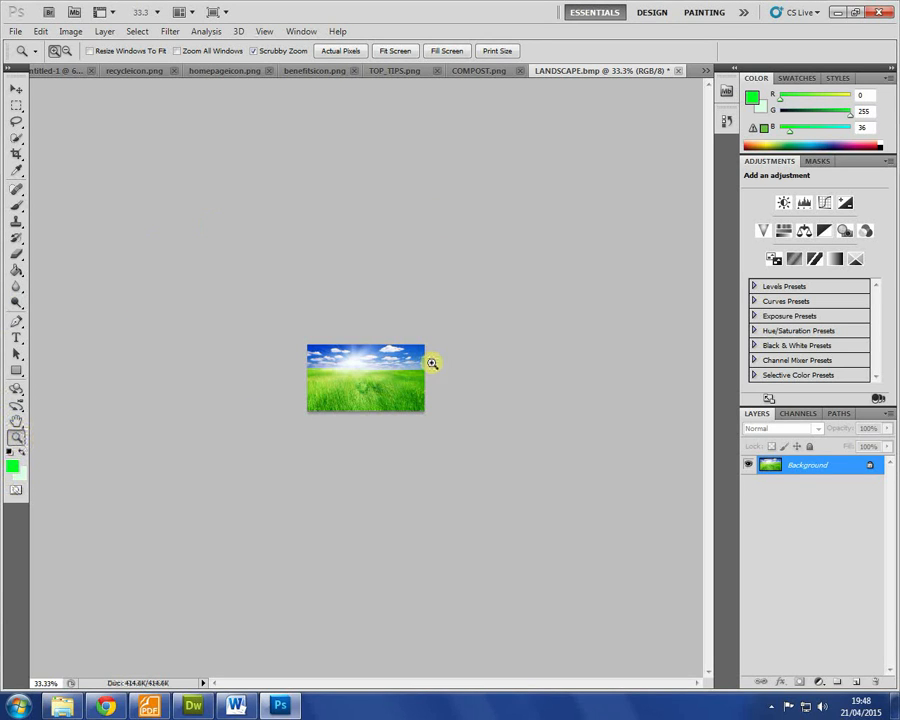
# Step: Fit the image to the window, then view it at Actual Pixels
pyautogui.rightClick(427, 363)
pyautogui.rightClick(384, 374)
pyautogui.click(436, 385)
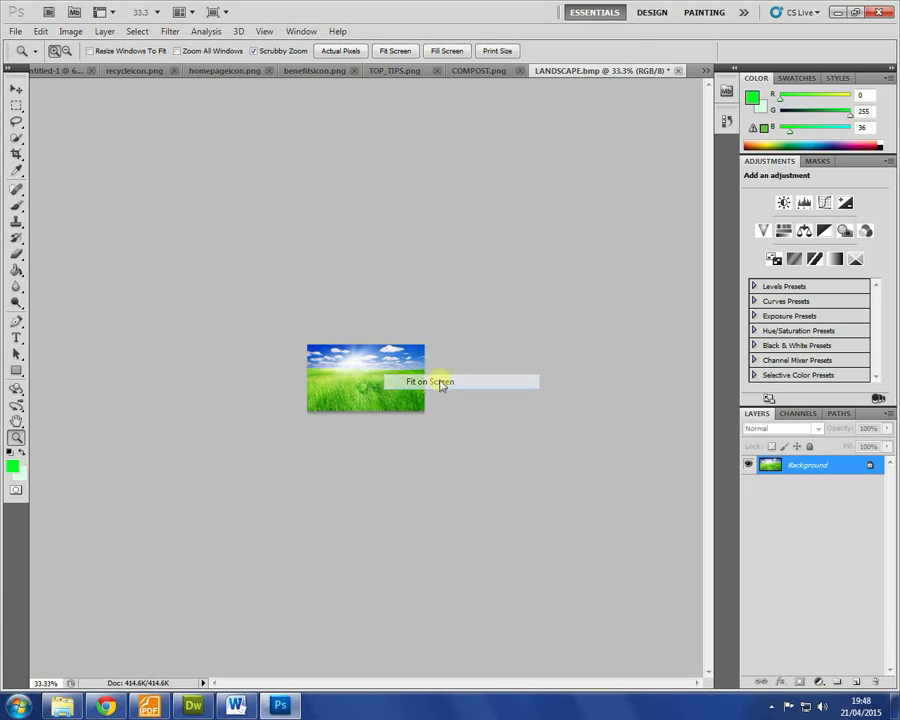
pyautogui.rightClick(368, 377)
pyautogui.click(416, 404)
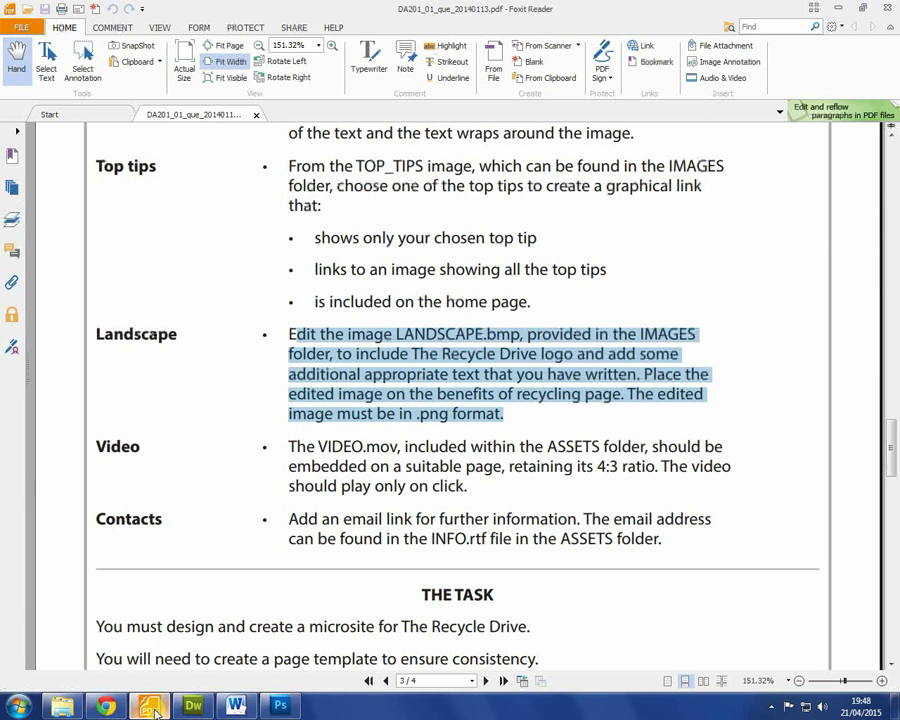
# Step: Drag LOGO.png from the IMAGES folder into the landscape image
pyautogui.click(149, 706)
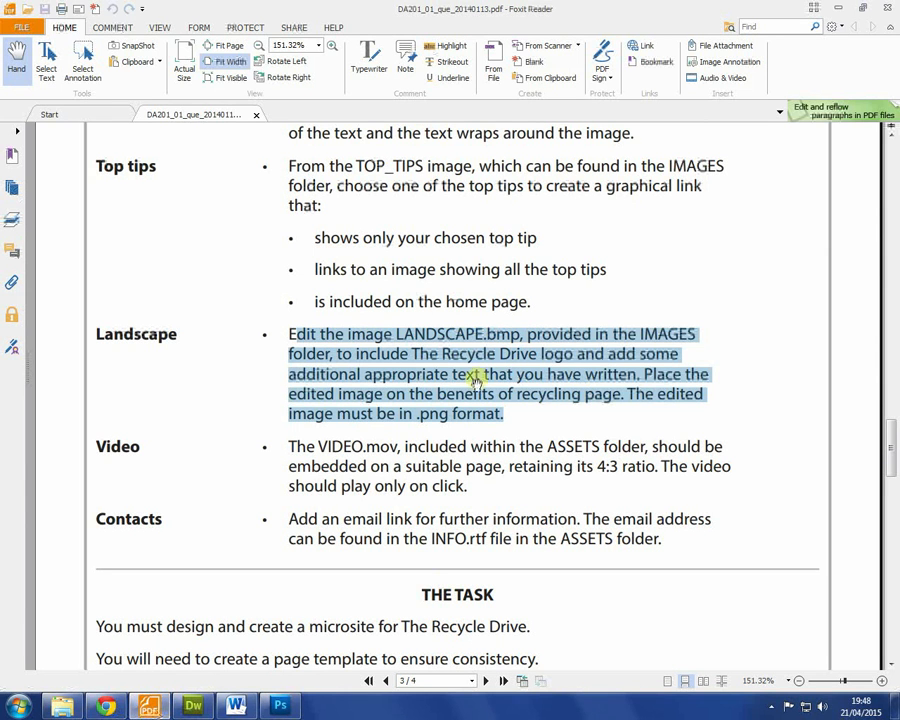
pyautogui.click(58, 707)
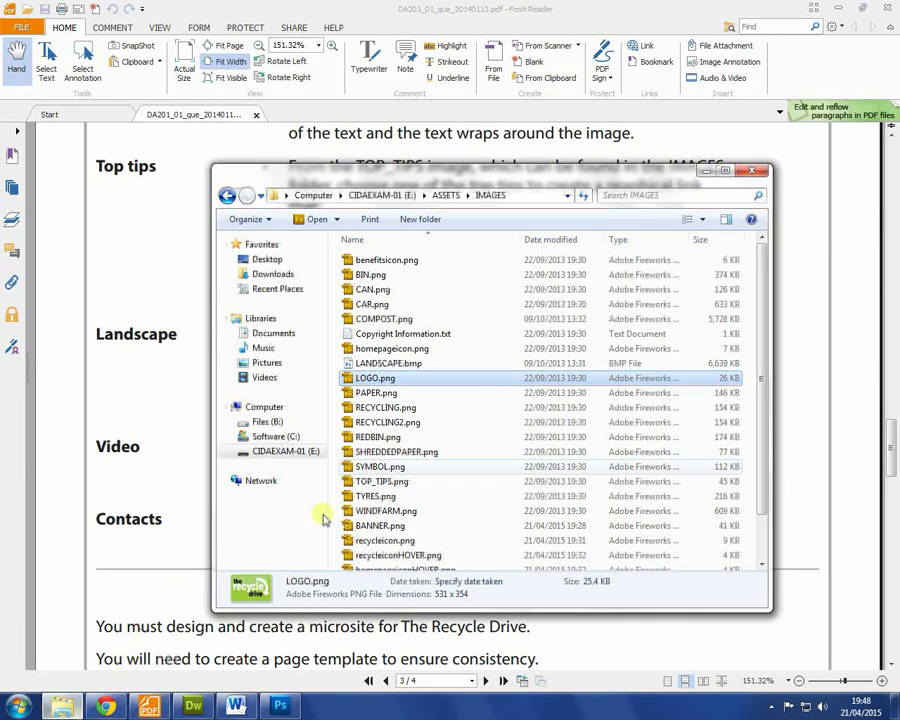
pyautogui.moveTo(365, 378); pyautogui.dragTo(300, 350)
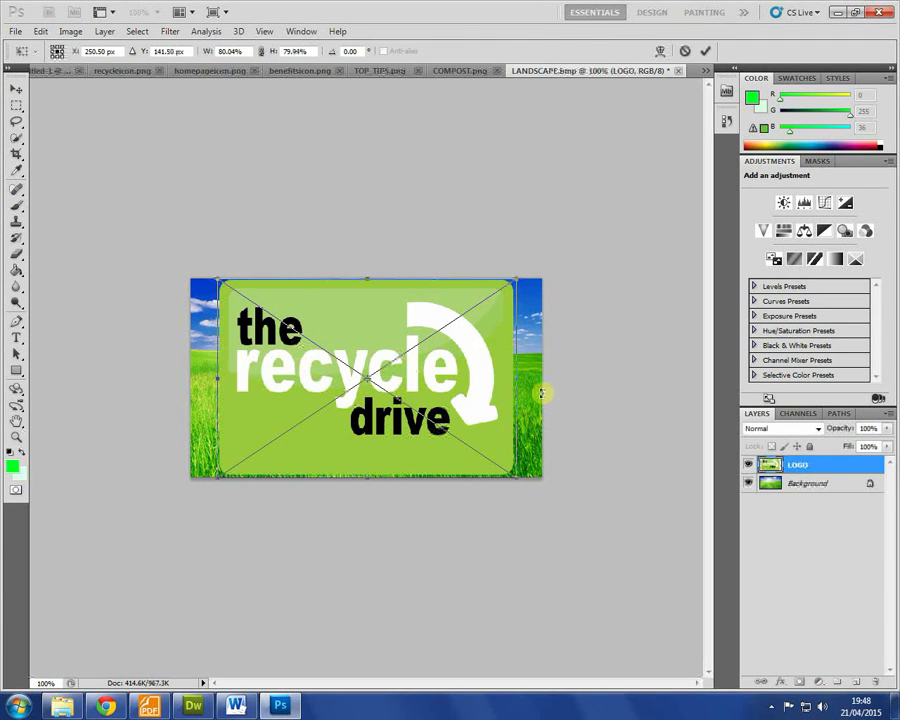
# Step: Commit the placed logo, scale it to about a third, and move it to the upper right
pyautogui.press('Return')
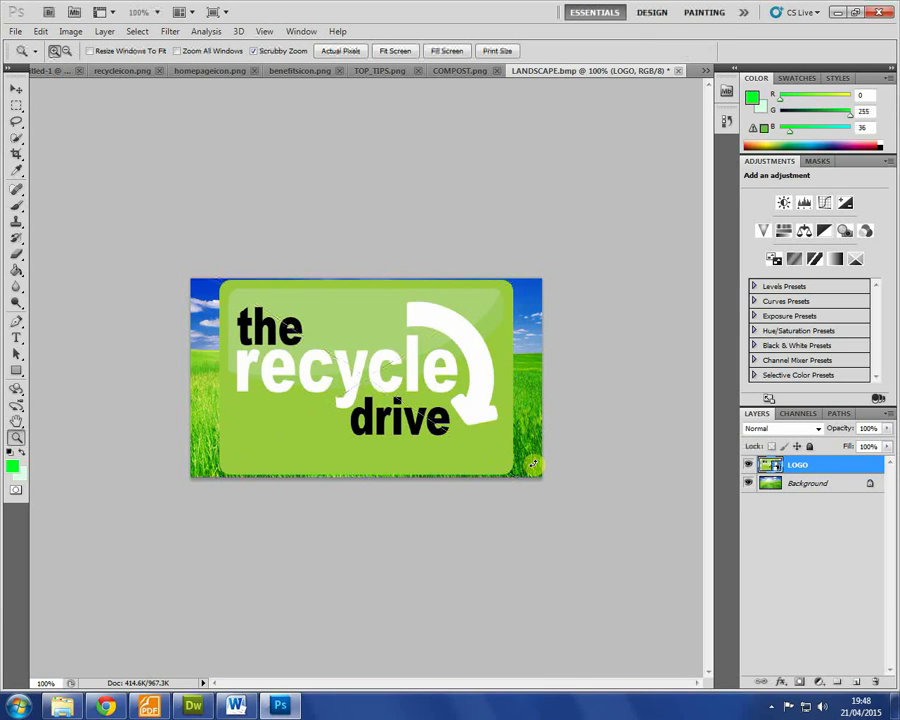
pyautogui.click(70, 31)
pyautogui.moveTo(42, 31)
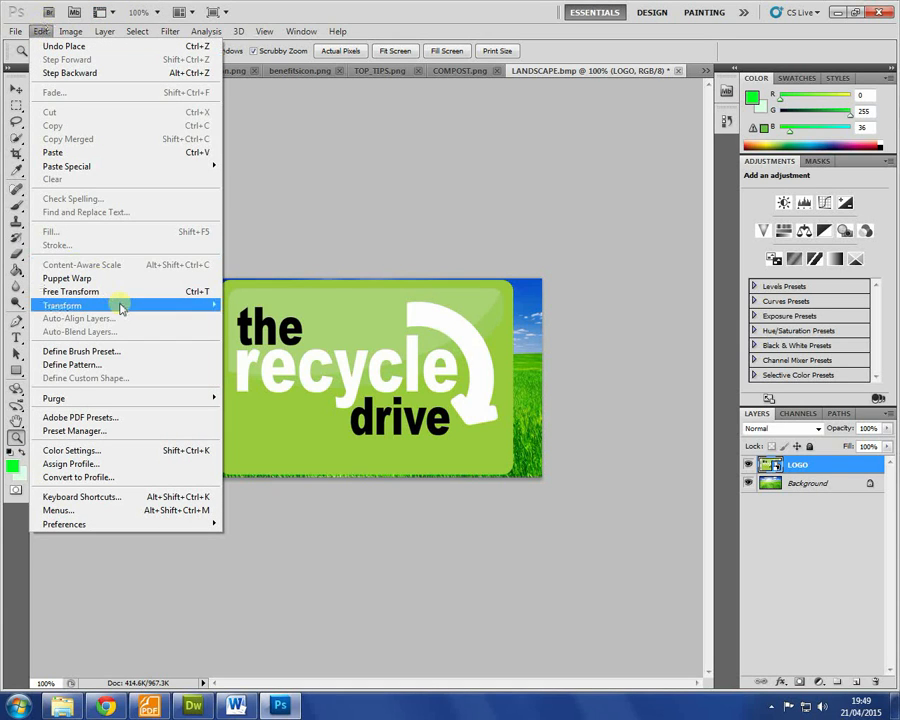
pyautogui.moveTo(120, 308)
pyautogui.click(243, 325)
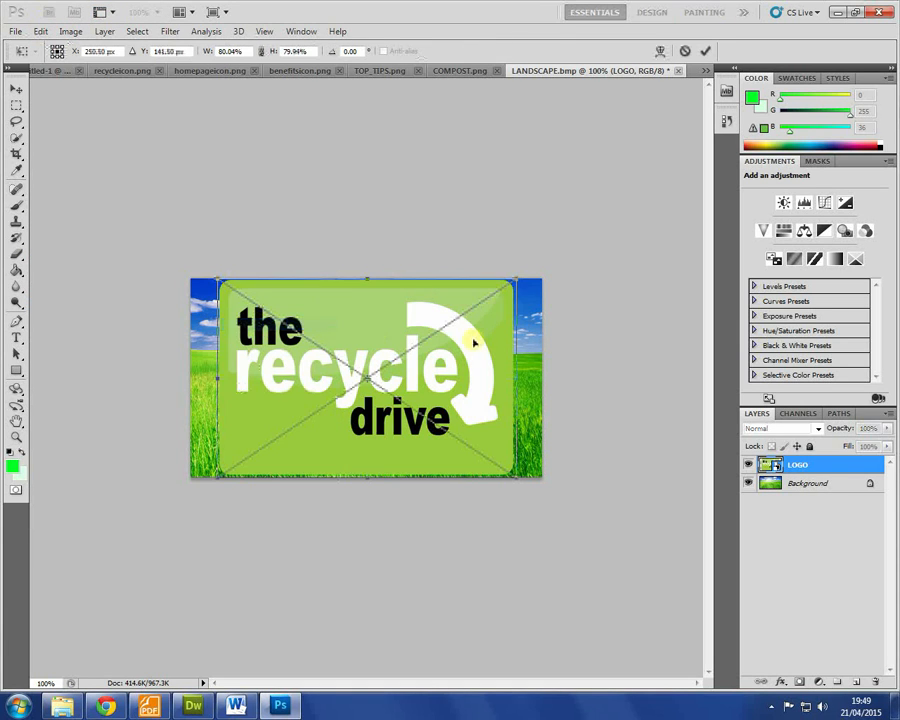
pyautogui.moveTo(511, 477); pyautogui.dragTo(342, 380)
pyautogui.press('Return')
pyautogui.press('z')
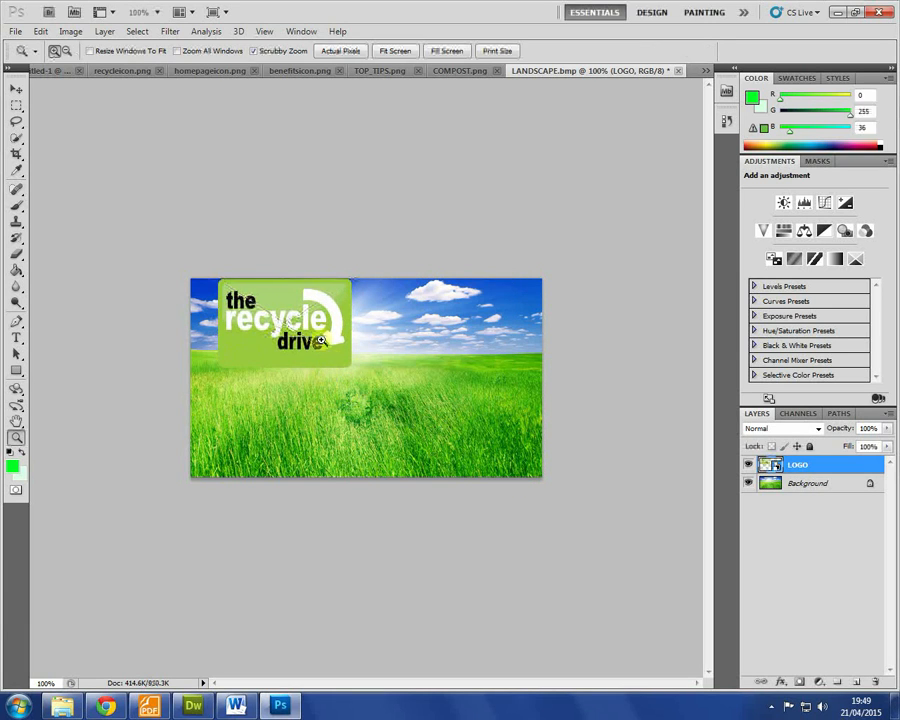
pyautogui.press('v')
pyautogui.moveTo(292, 327); pyautogui.dragTo(430, 352)
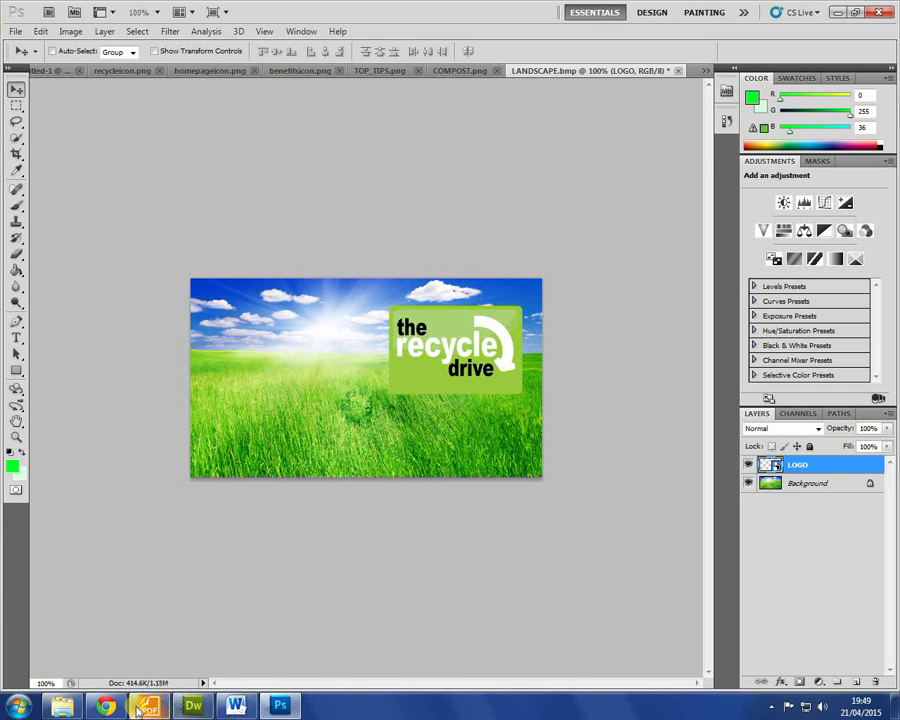
# Step: Highlight the additional written-text requirement in the task brief, then return to Photoshop
pyautogui.click(137, 710)
pyautogui.click(352, 373)
pyautogui.doubleClick(352, 373)
pyautogui.keyDown('shift'); pyautogui.click(618, 376); pyautogui.keyUp('shift')
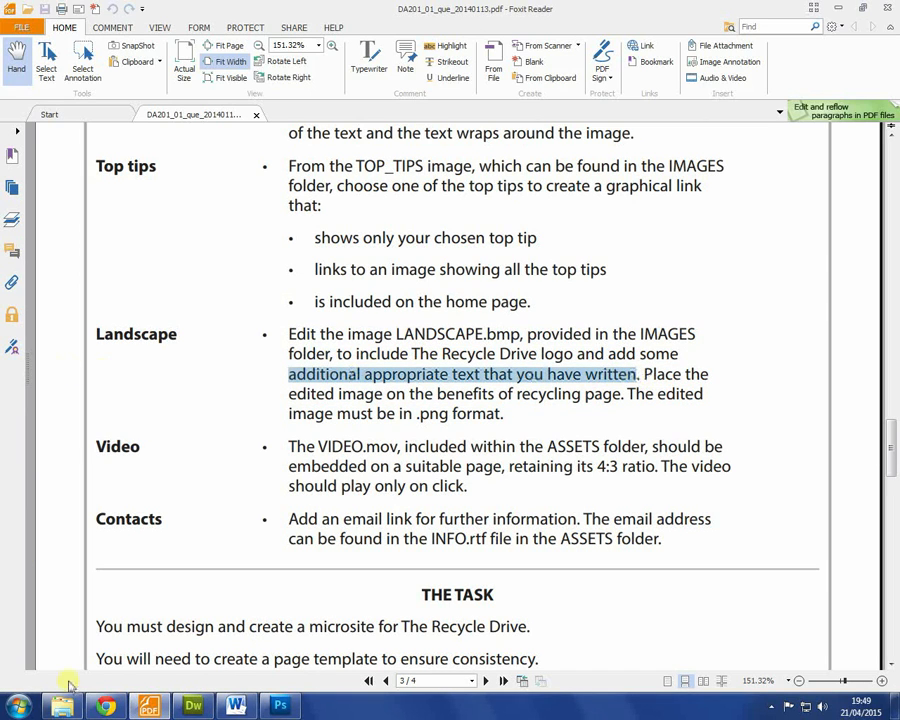
pyautogui.click(280, 706)
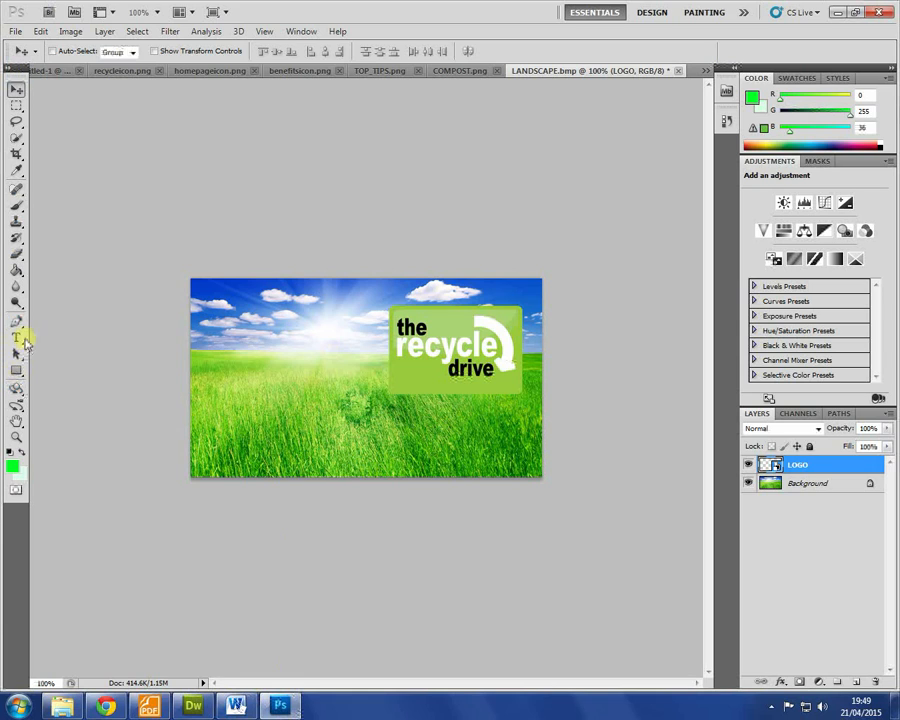
# Step: Start a Monotype Corsiva 38 pt text layer on the landscape's left side
pyautogui.click(17, 338)
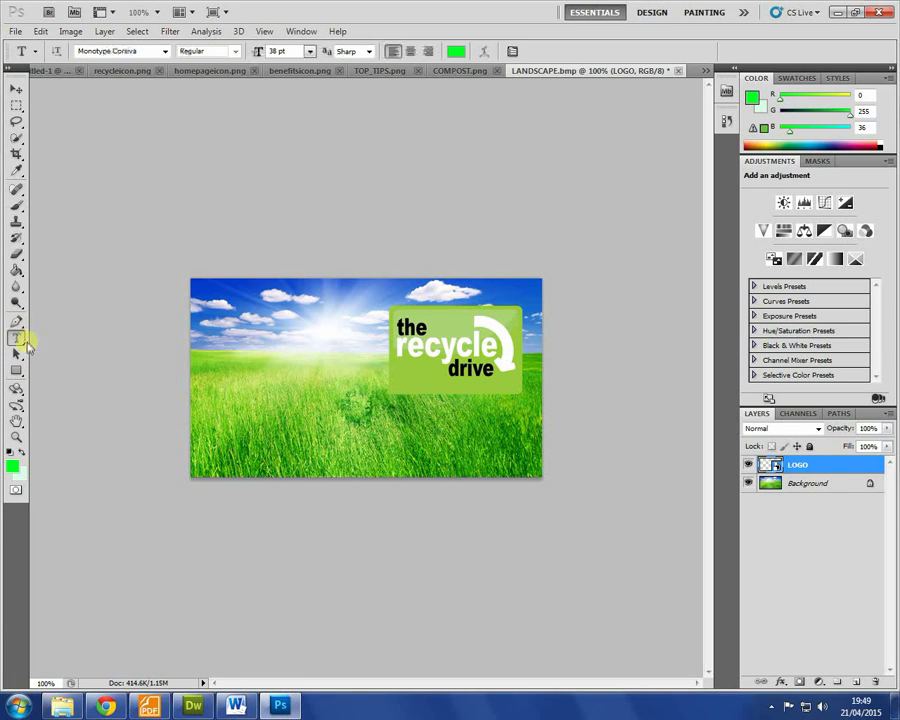
pyautogui.click(216, 368)
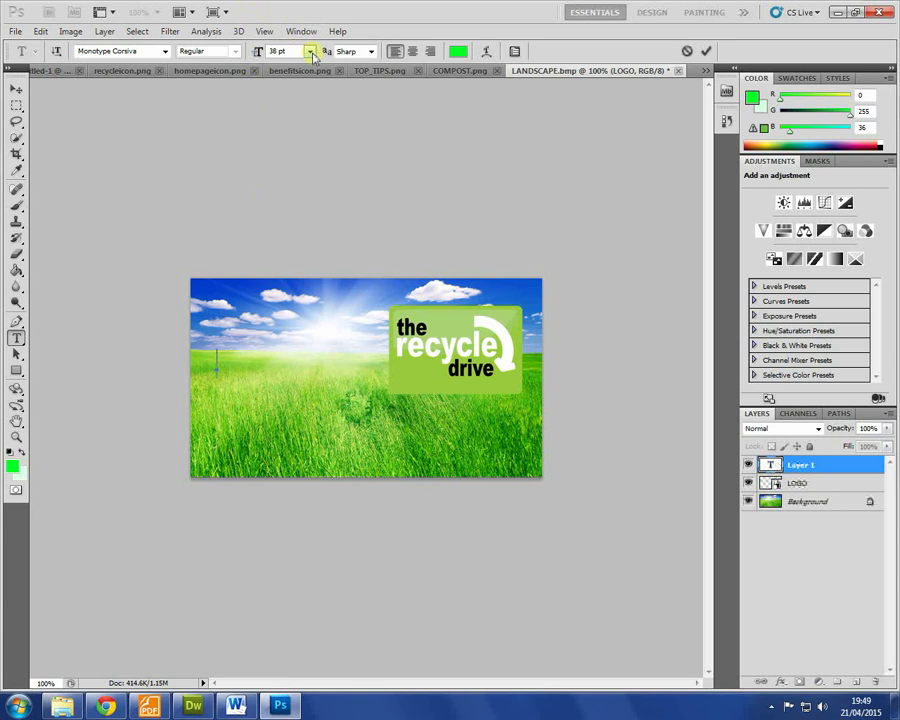
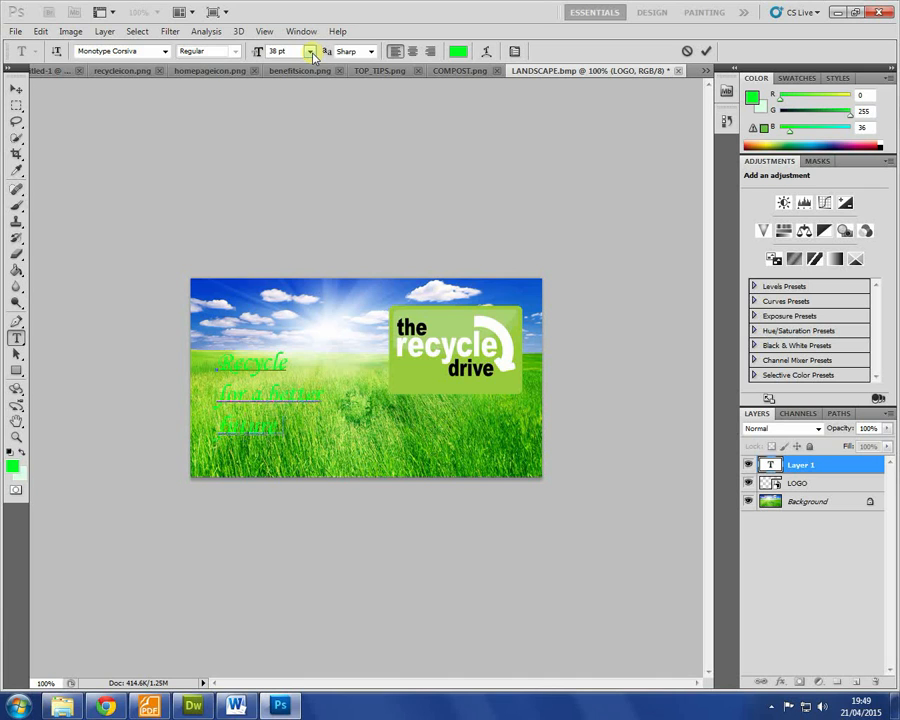
# Step: Make the whole slogan text white and set it in Chaparral Pro
pyautogui.hotkey('ctrl', 'a')
pyautogui.click(458, 51)
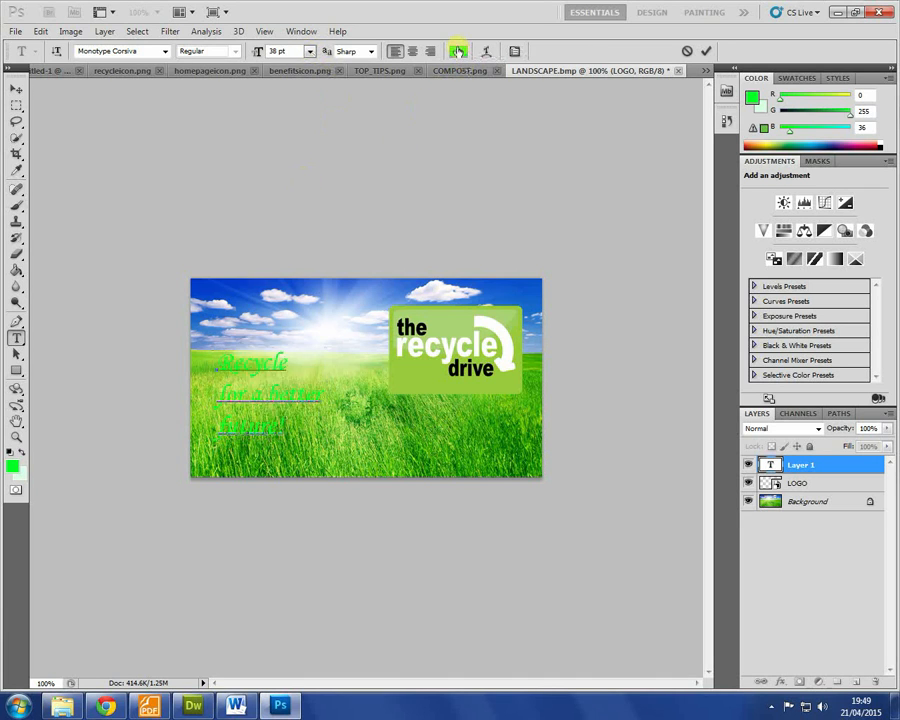
pyautogui.moveTo(427, 190); pyautogui.dragTo(146, 183)
pyautogui.click(602, 175)
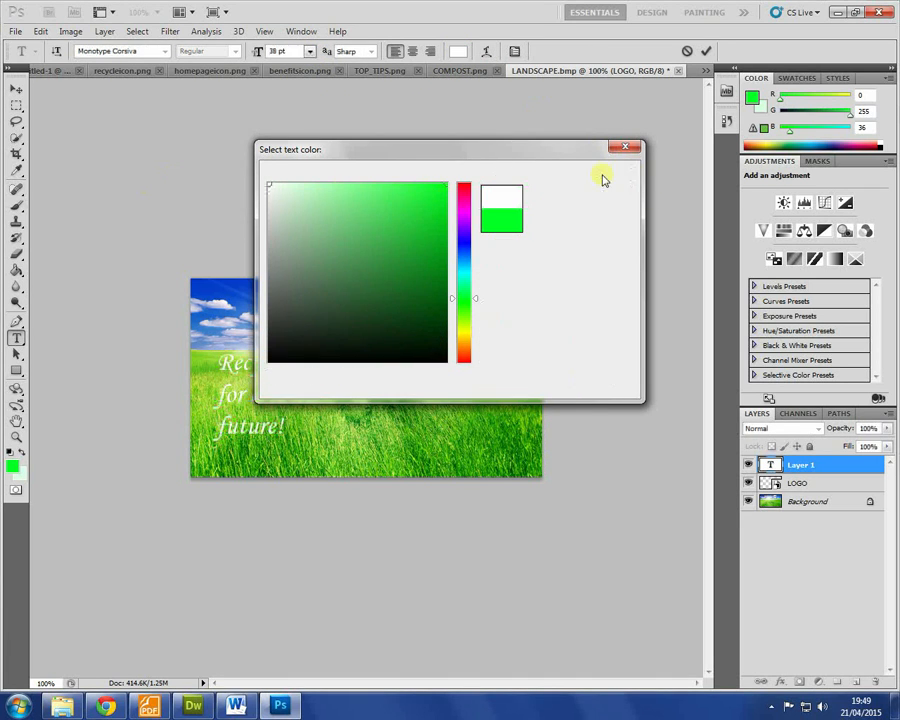
pyautogui.click(165, 51)
pyautogui.scroll(10, 152, 170)
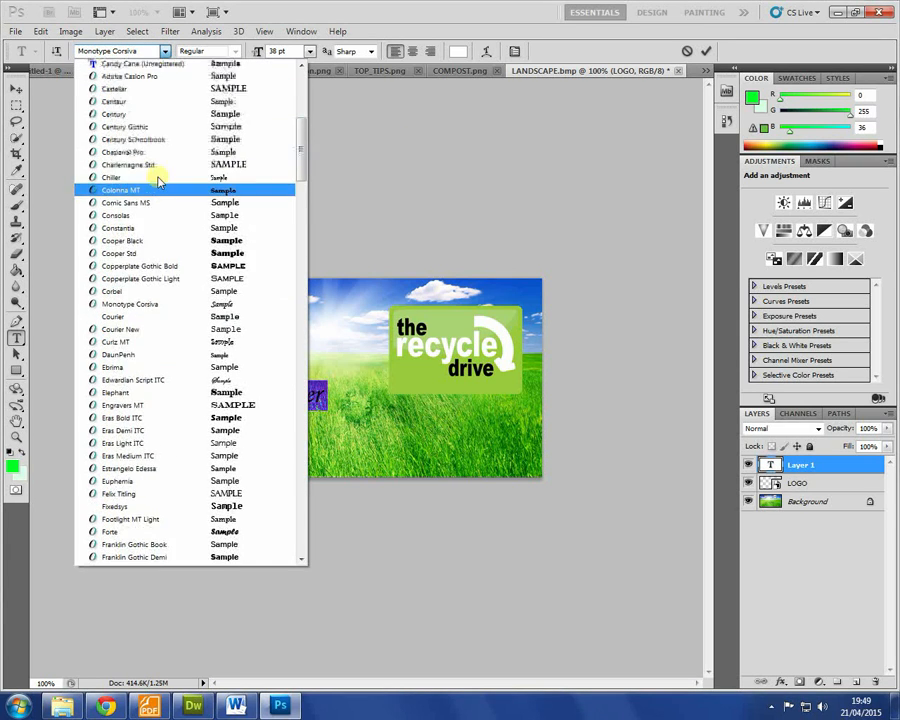
pyautogui.scroll(5, 160, 185)
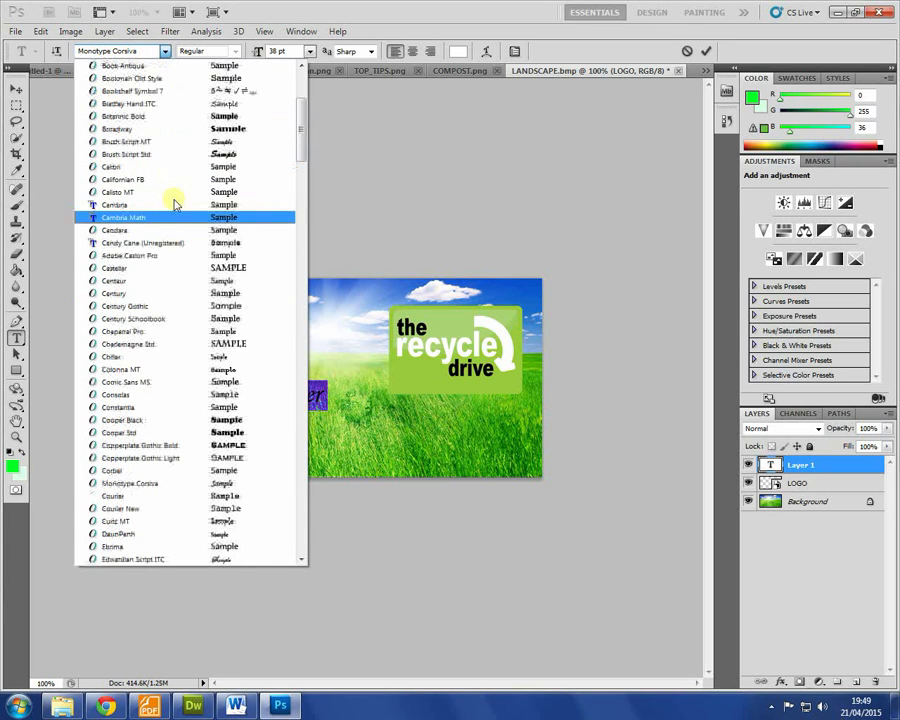
pyautogui.click(191, 331)
# Step: Enlarge the word 'future!' to 60 pt and commit the slogan text
pyautogui.moveTo(305, 424); pyautogui.dragTo(203, 418)
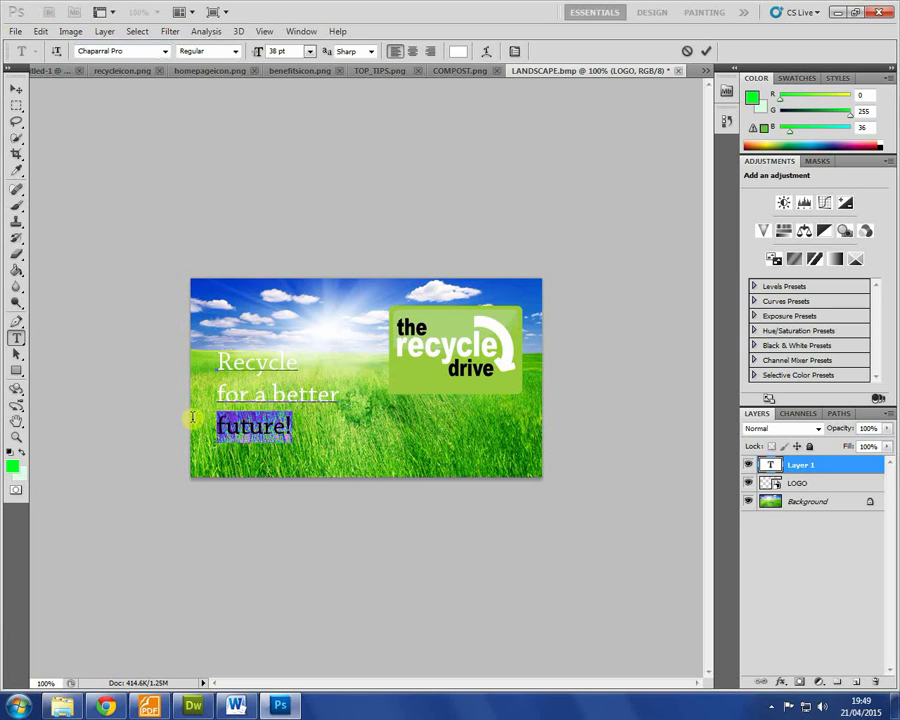
pyautogui.click(311, 52)
pyautogui.click(301, 271)
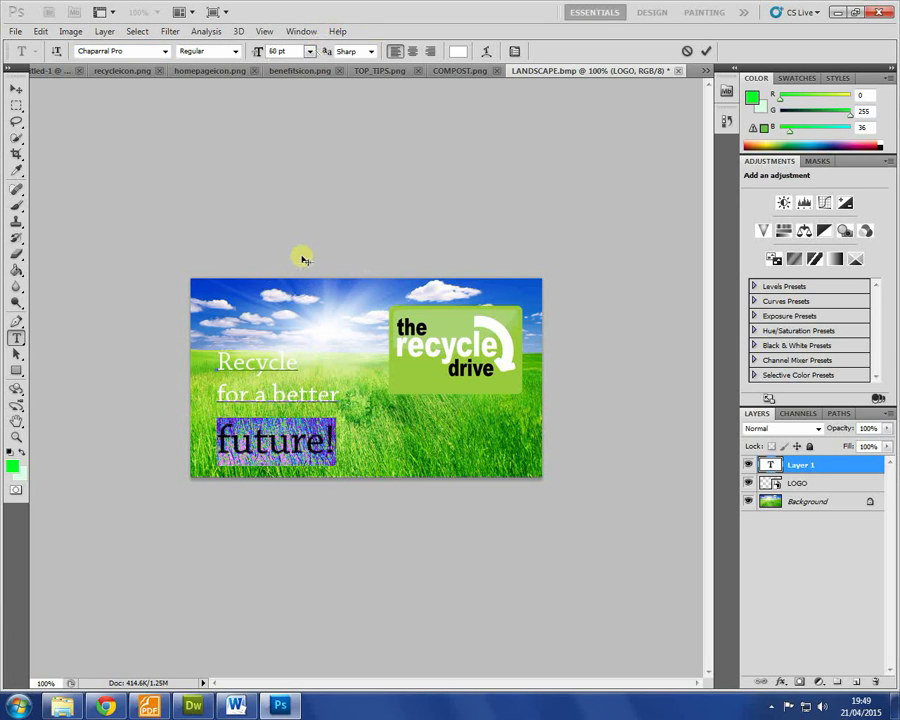
pyautogui.click(250, 364)
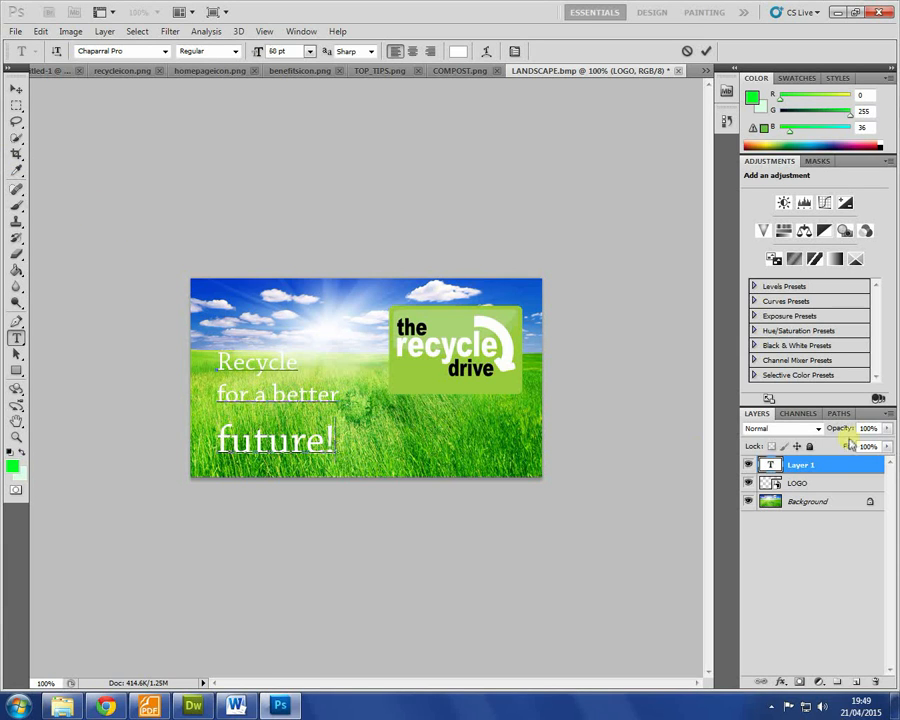
pyautogui.click(798, 468)
# Step: Give the slogan layer a dark green Hard Light outer glow with about 14% spread
pyautogui.rightClick(800, 465)
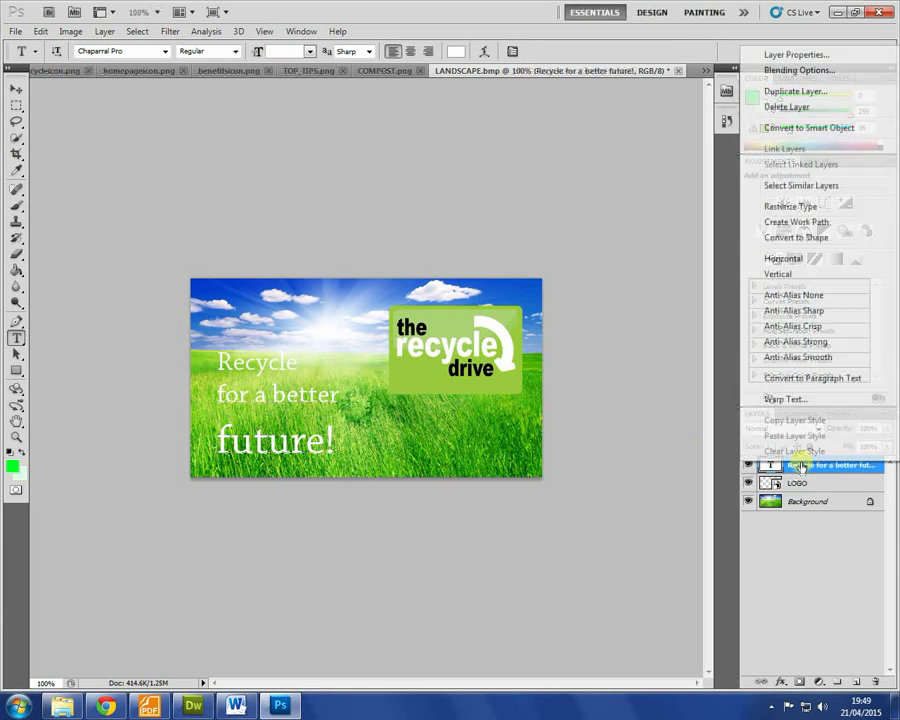
pyautogui.click(800, 71)
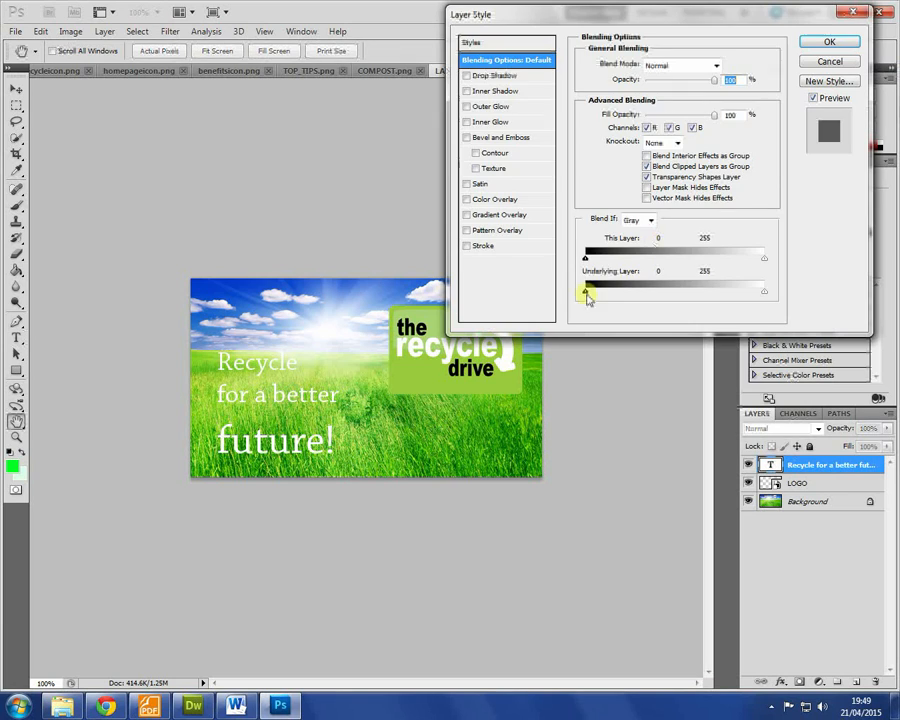
pyautogui.click(490, 106)
pyautogui.click(613, 111)
pyautogui.click(468, 306)
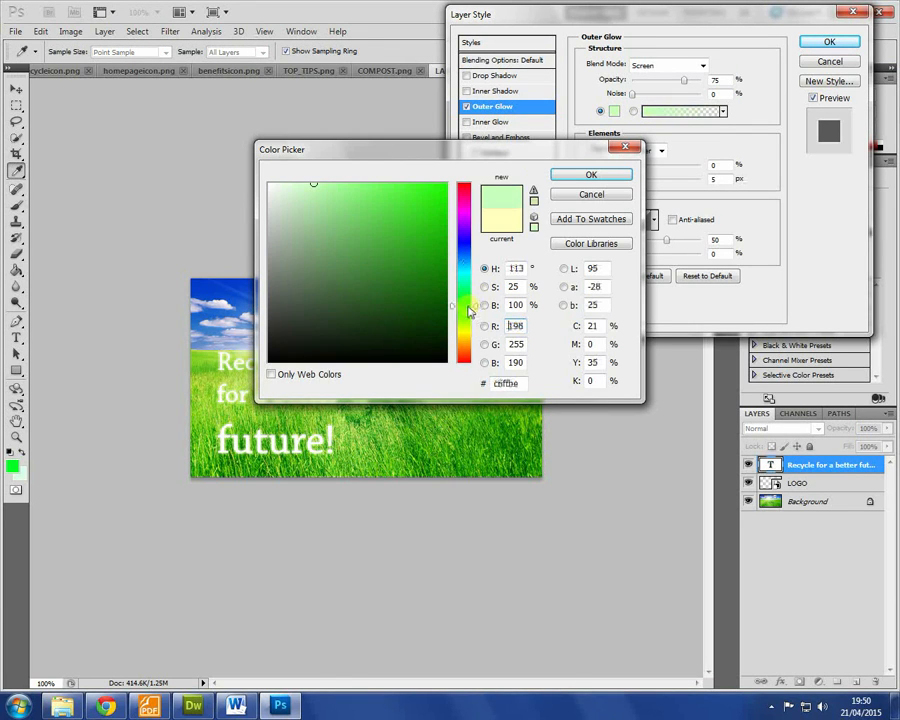
pyautogui.click(443, 299)
pyautogui.click(592, 174)
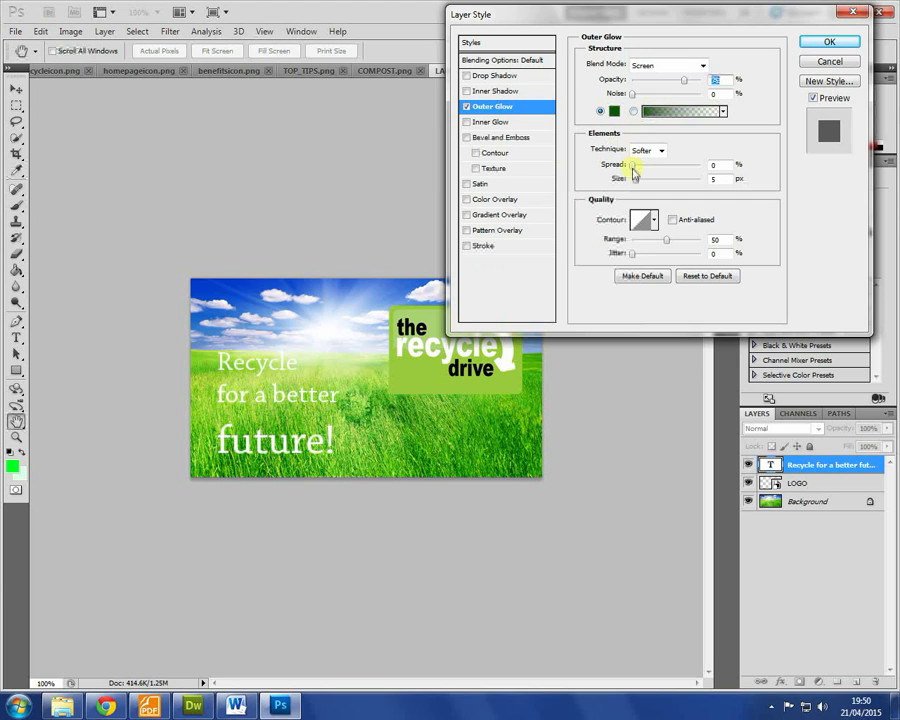
pyautogui.click(665, 65)
pyautogui.click(646, 267)
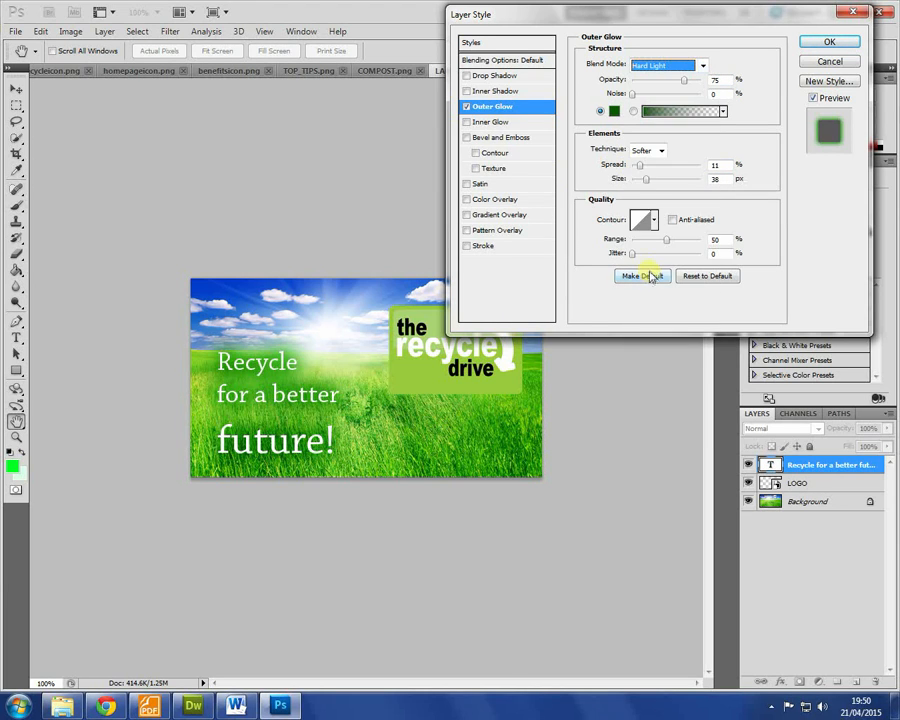
pyautogui.click(648, 182)
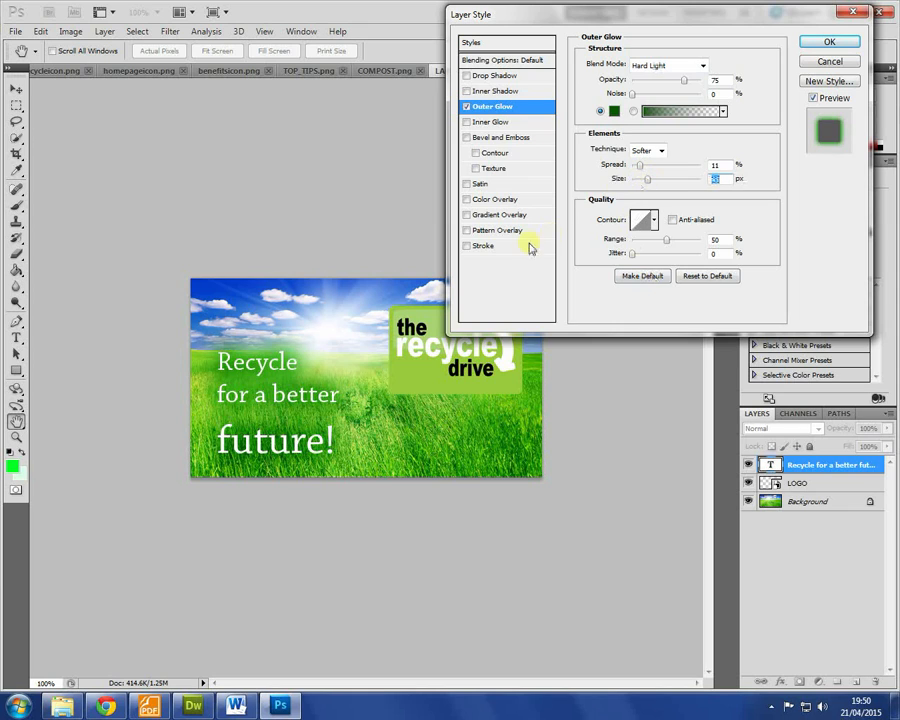
pyautogui.moveTo(645, 167); pyautogui.dragTo(656, 169)
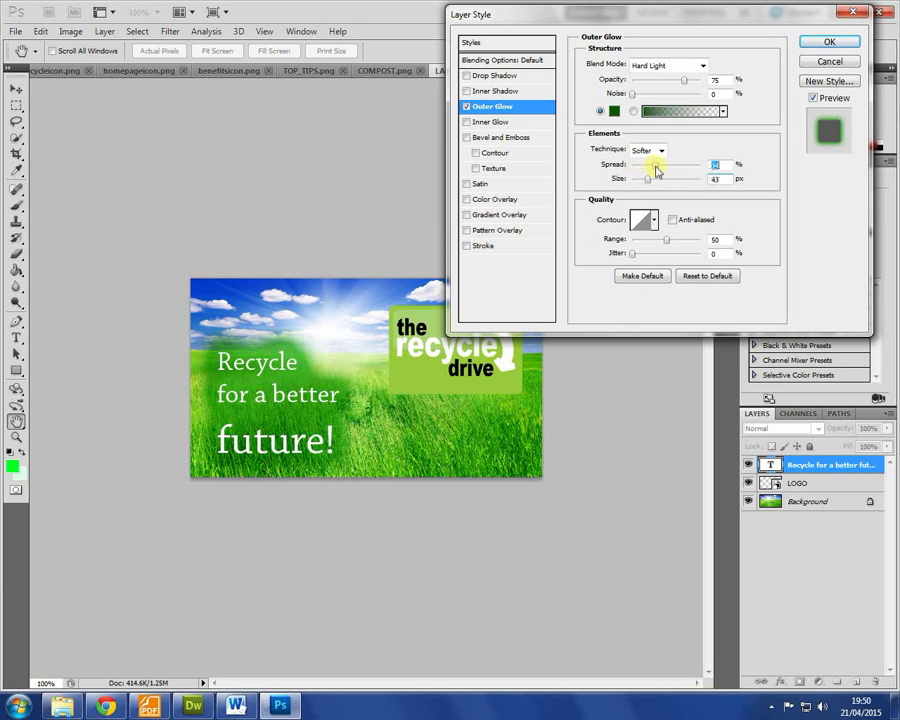
# Step: Add a dark grey 1 px stroke to the text and apply the layer styles
pyautogui.click(476, 248)
pyautogui.click(616, 153)
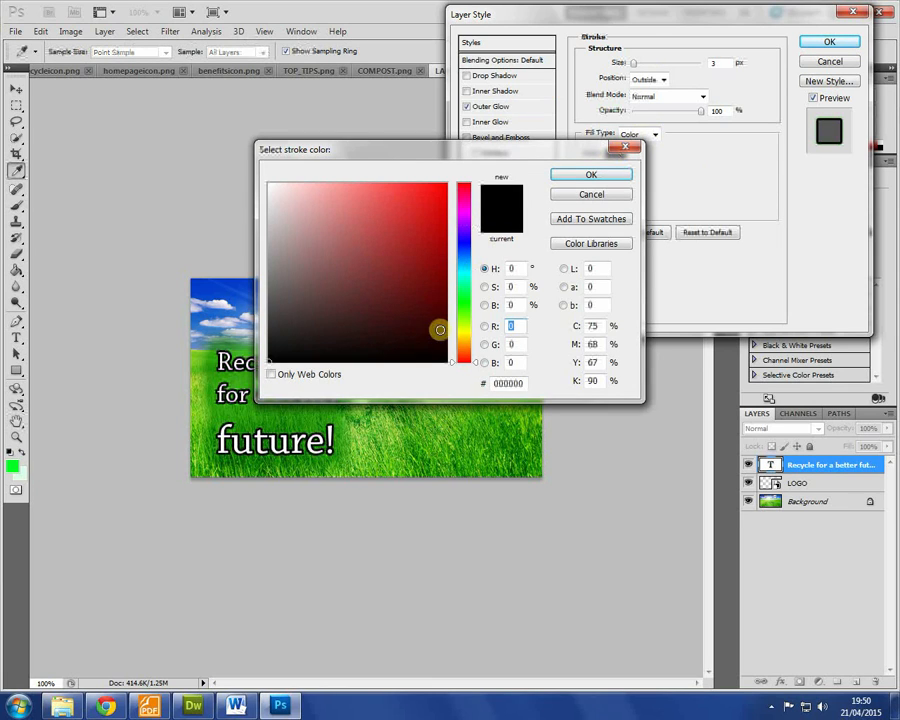
pyautogui.moveTo(387, 344); pyautogui.dragTo(264, 321)
pyautogui.click(591, 174)
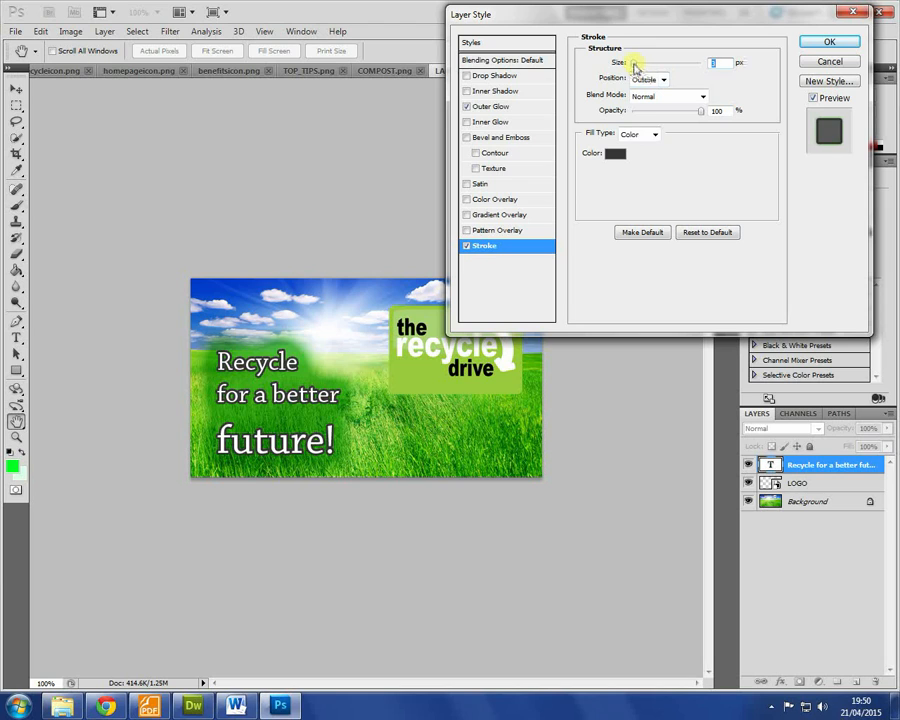
pyautogui.moveTo(636, 67); pyautogui.dragTo(581, 64)
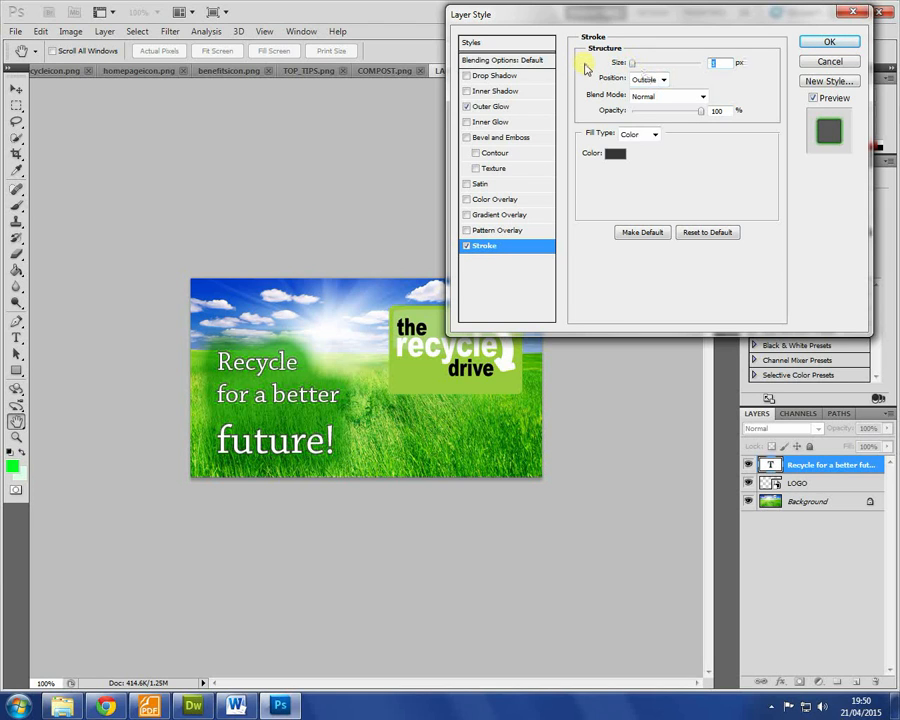
pyautogui.click(825, 43)
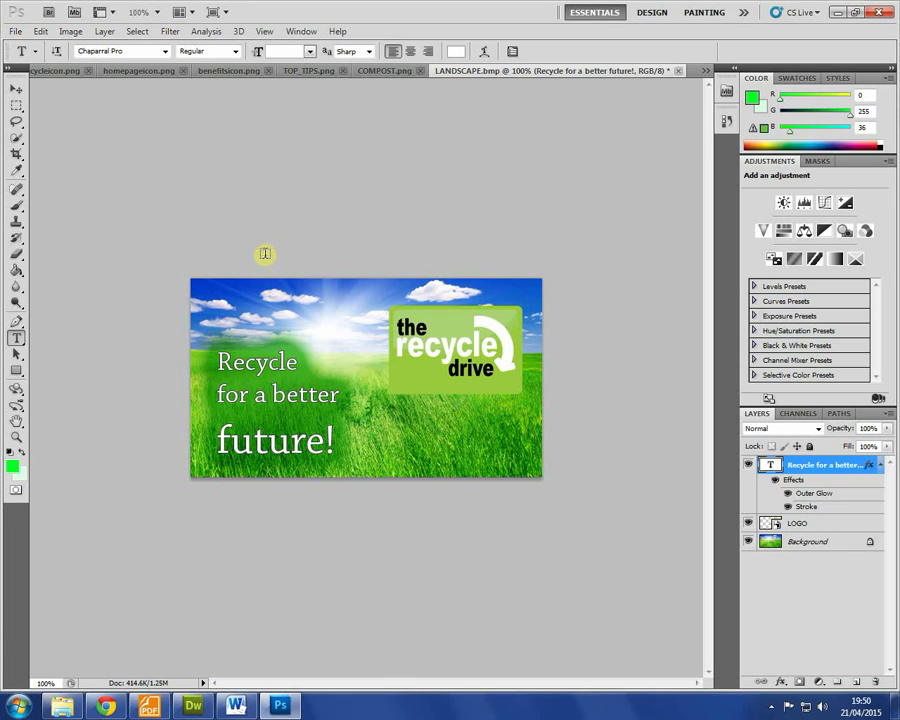
# Step: Save the banner for web as PNG-8 LANDSCAPE-EDIT.png in IMAGES, then return to Dreamweaver
pyautogui.hotkey('ctrl', 'alt', 'shift', 's')
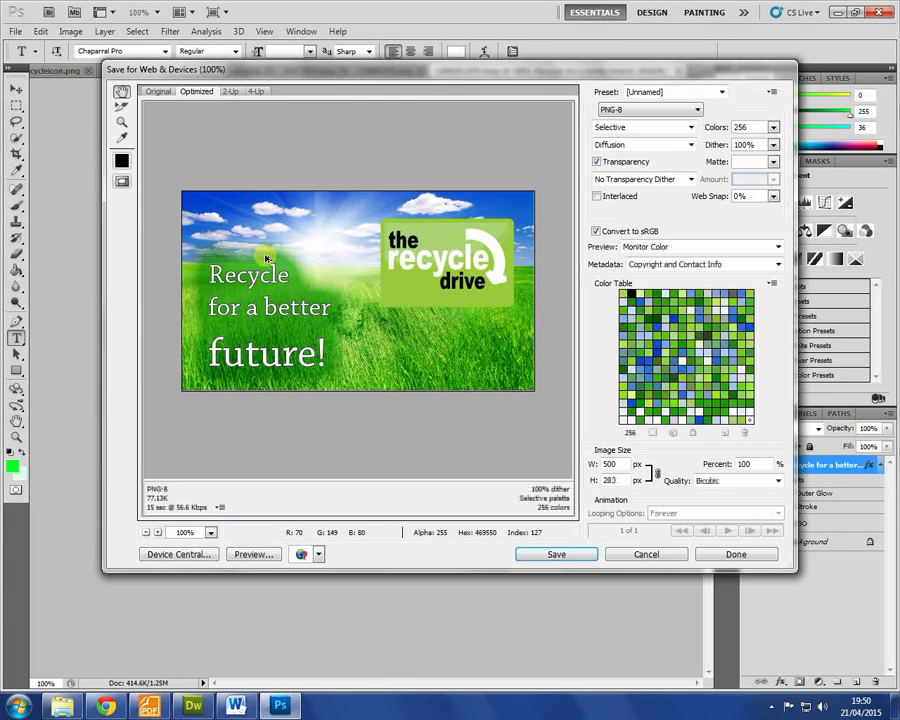
pyautogui.click(558, 556)
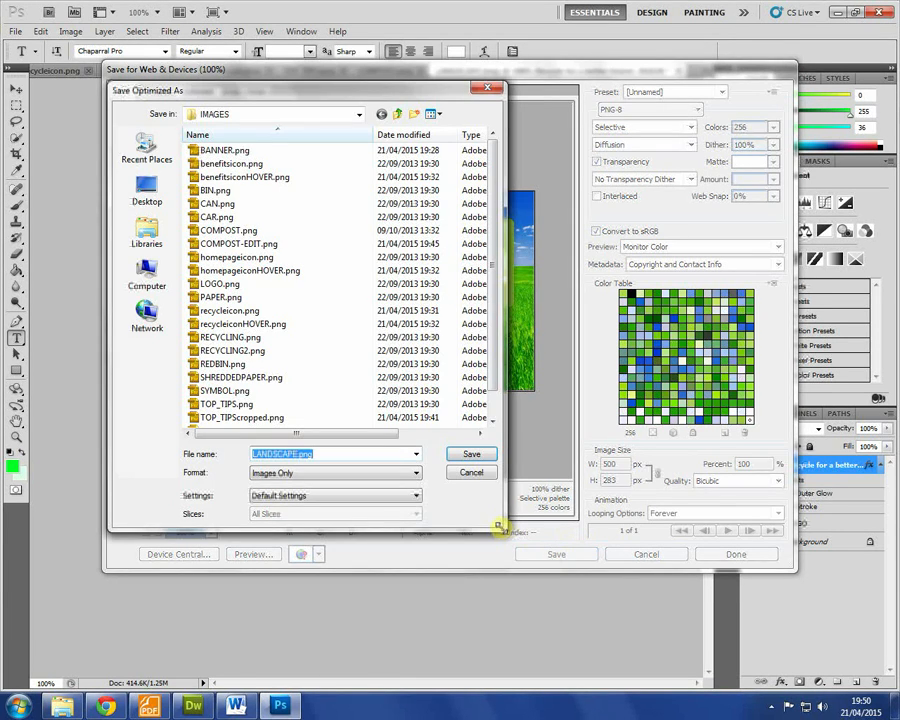
pyautogui.click(471, 472)
pyautogui.click(665, 110)
pyautogui.click(634, 142)
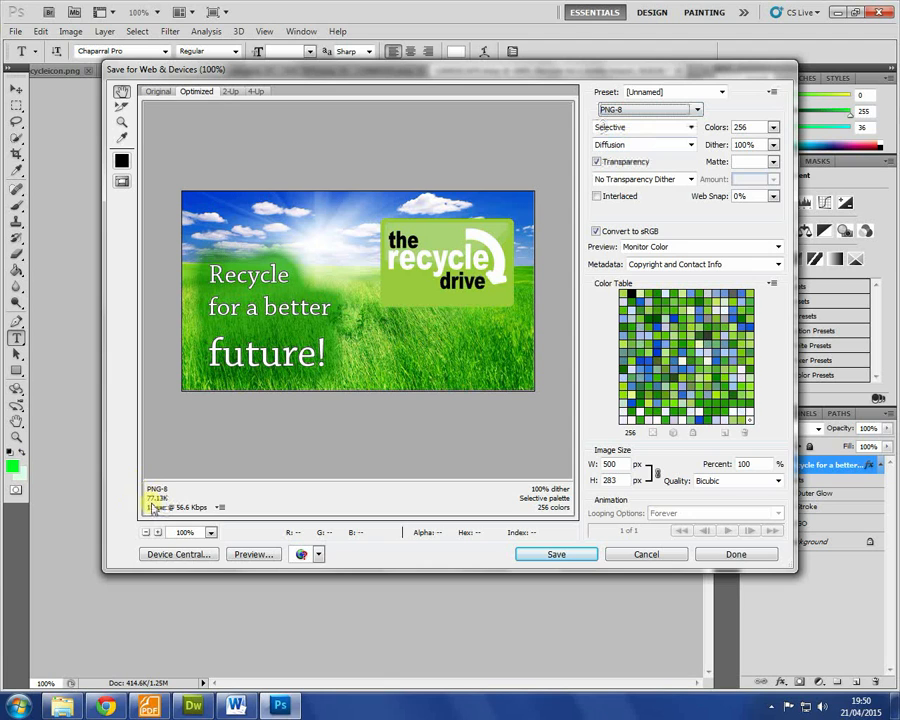
pyautogui.click(548, 552)
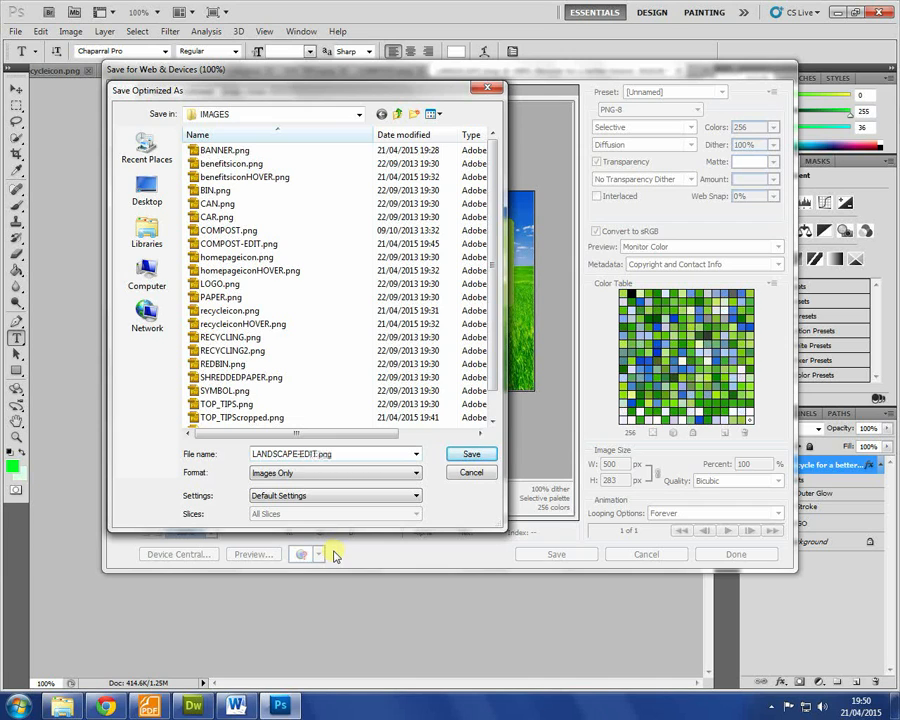
pyautogui.press('Return')
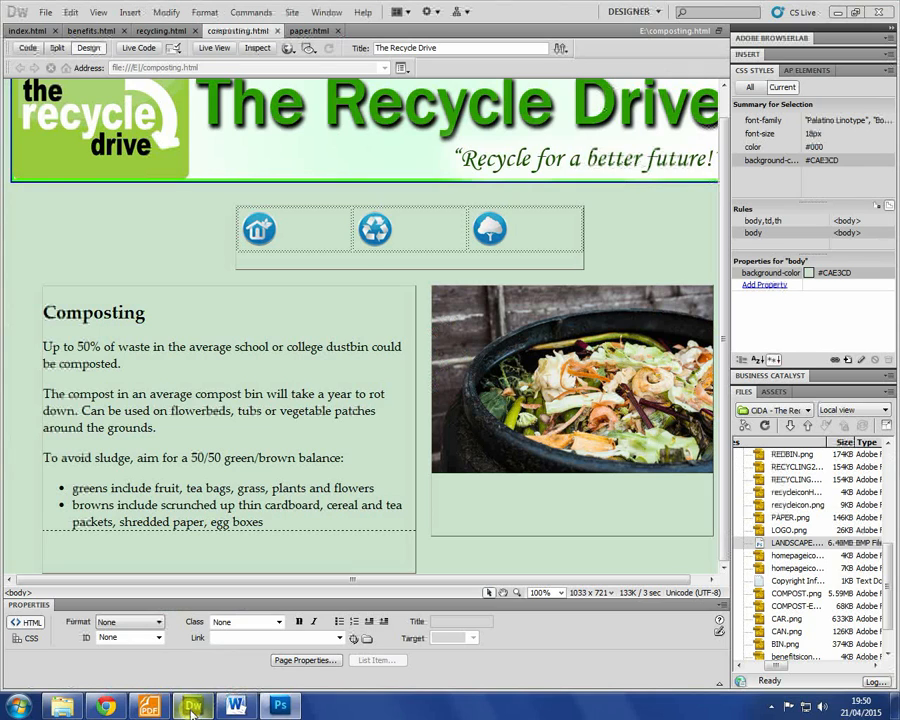
pyautogui.click(193, 706)
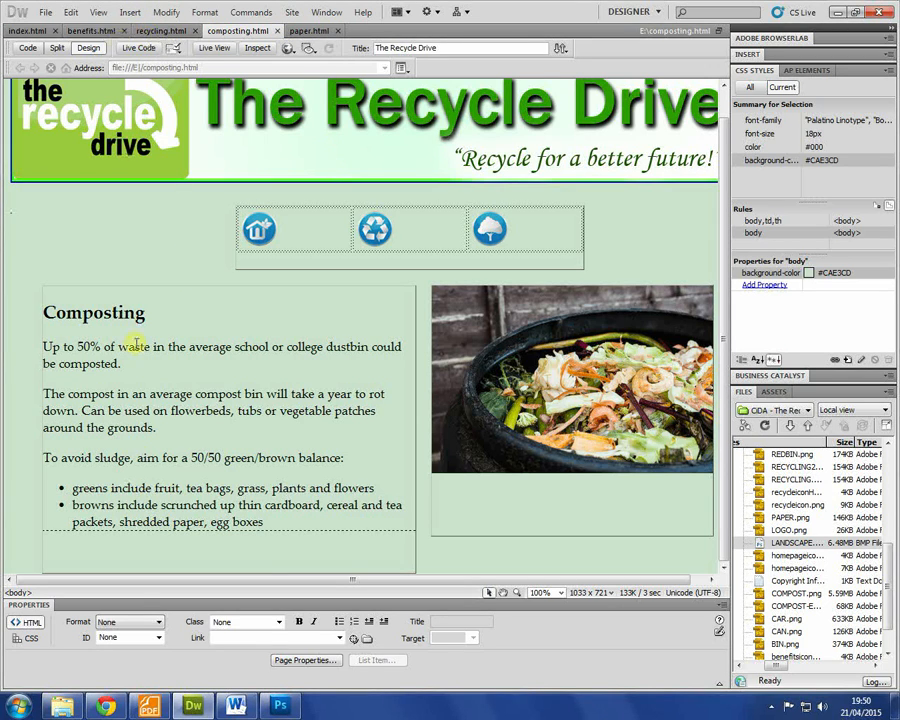
pyautogui.press('F12')
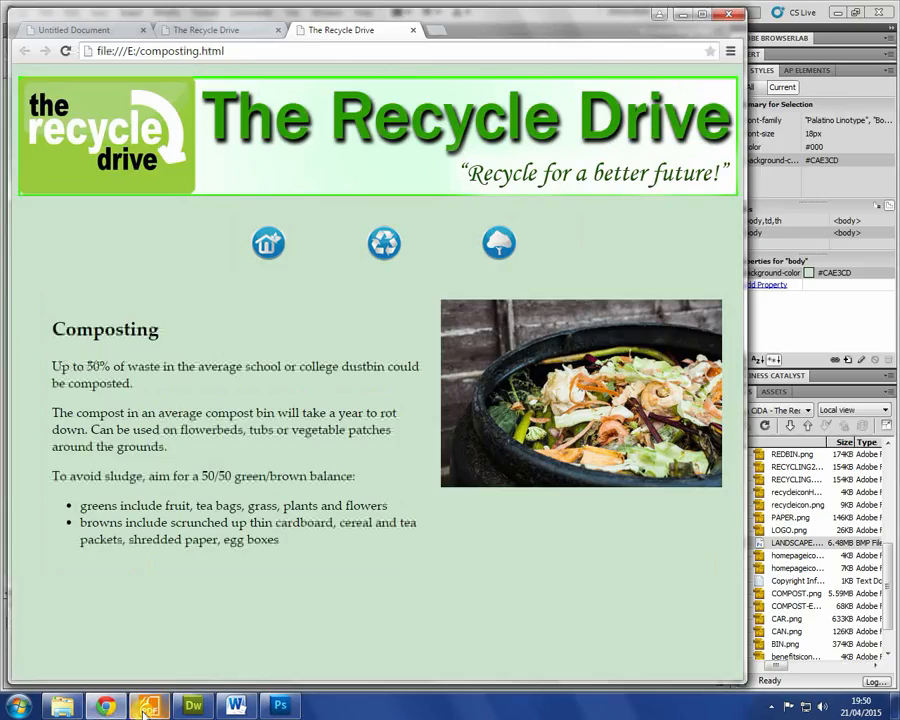
pyautogui.click(148, 706)
pyautogui.scroll(1, 375, 280)
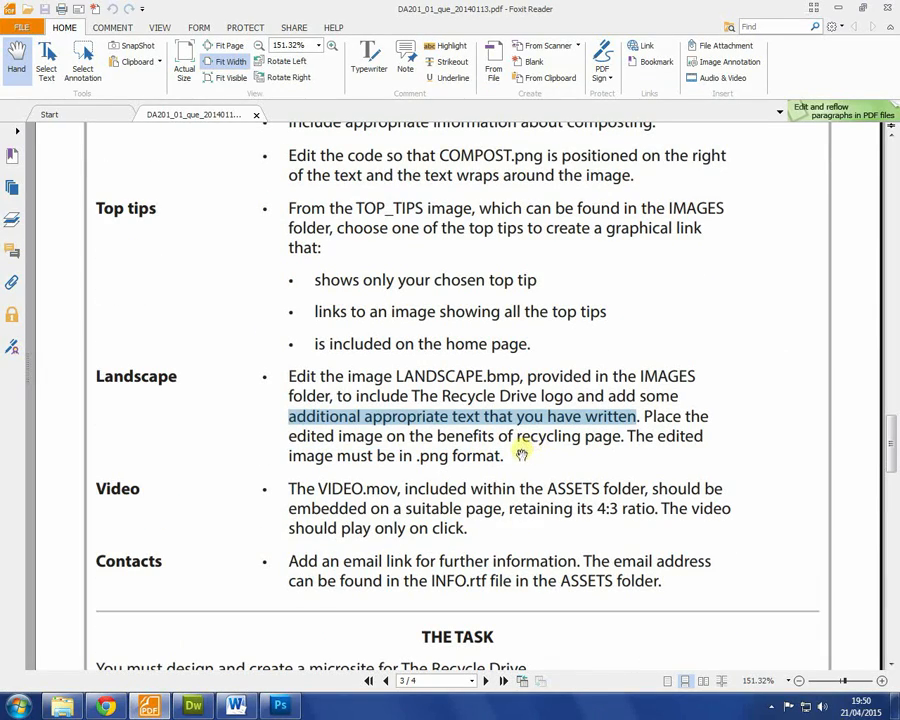
pyautogui.click(186, 710)
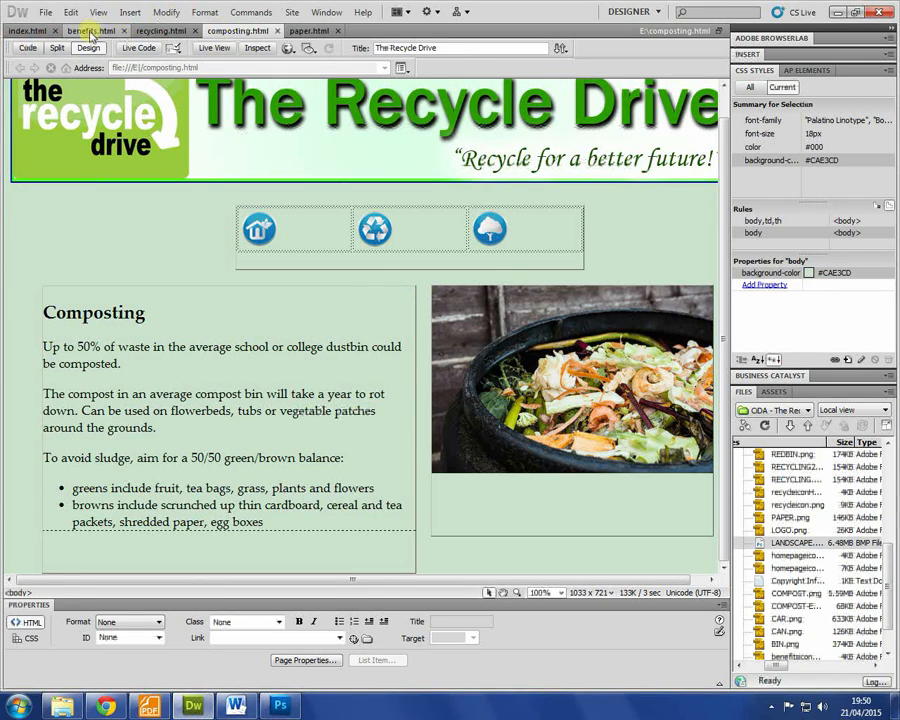
# Step: On benefits.html, delete the people image, TIP 2 image and empty table from the right-hand box
pyautogui.click(90, 31)
pyautogui.click(374, 423)
pyautogui.press('Delete')
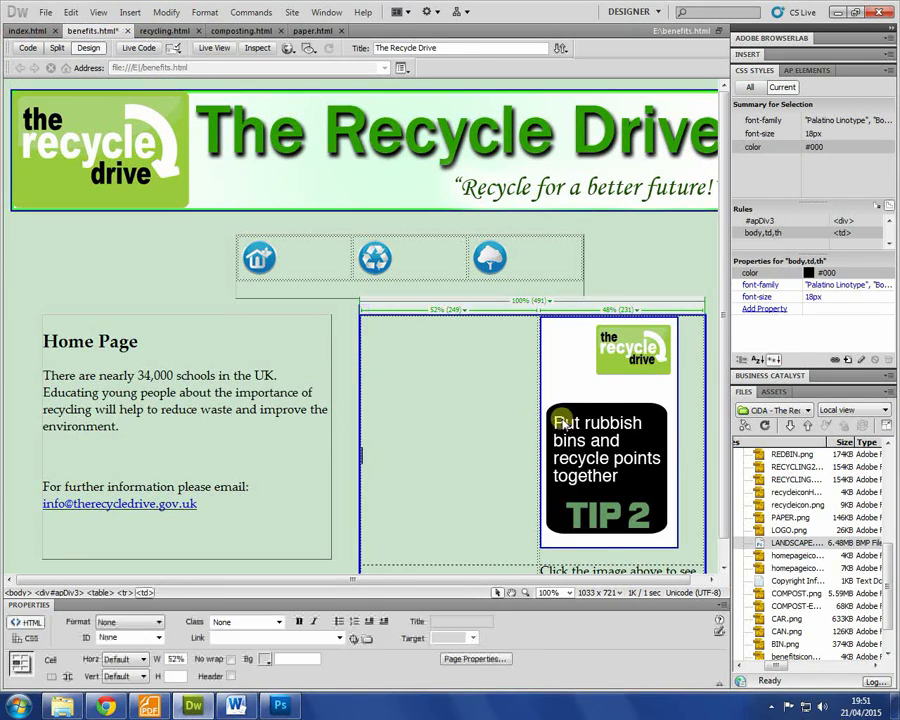
pyautogui.click(579, 413)
pyautogui.press('Delete')
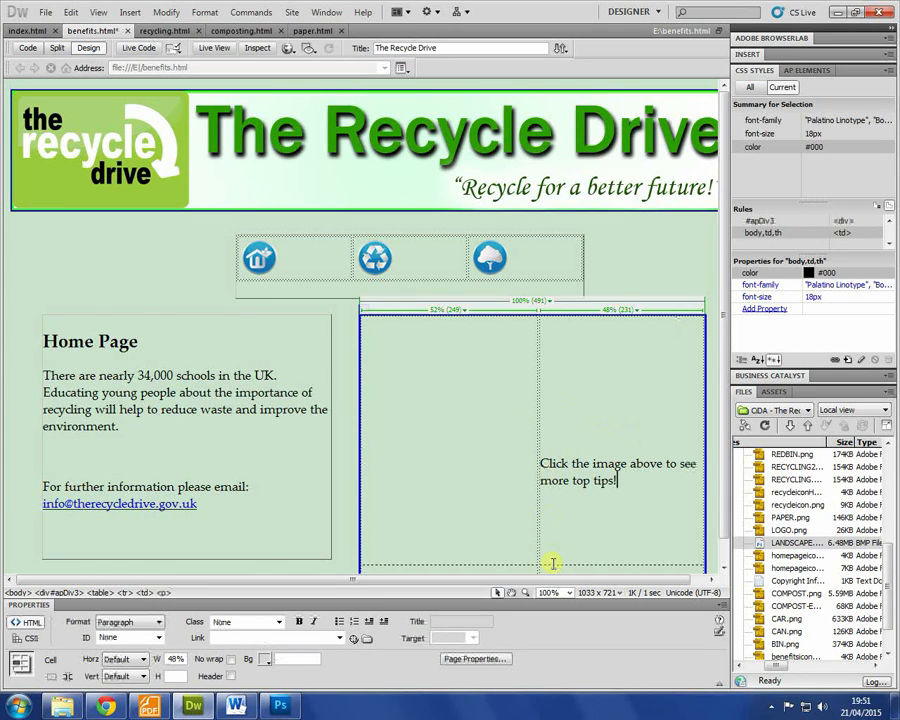
pyautogui.scroll(-1, 562, 497)
pyautogui.click(537, 461)
pyautogui.press('Delete')
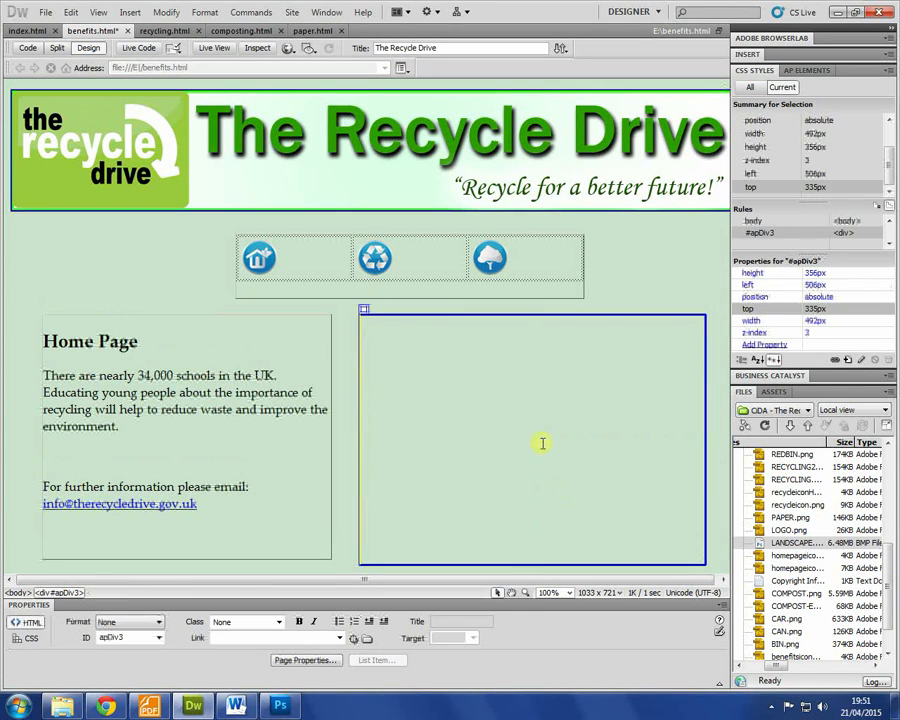
pyautogui.scroll(1, 870, 540)
# Step: Refresh the Files panel and insert LANDSCAPE-EDIT.png with alt text 'Recycle for a better future!'
pyautogui.rightClick(806, 558)
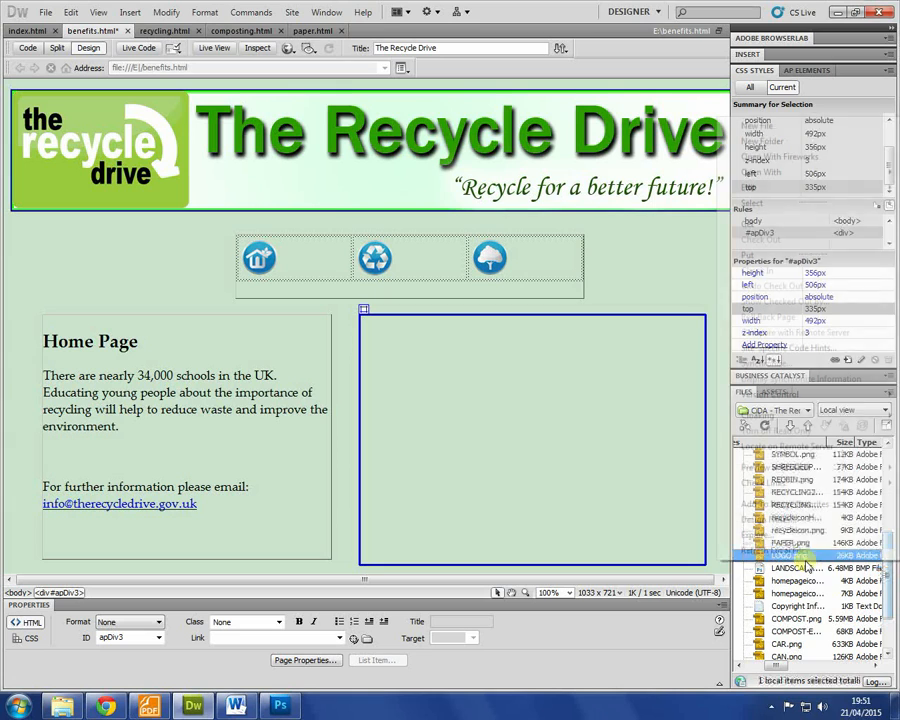
pyautogui.click(807, 552)
pyautogui.moveTo(806, 583); pyautogui.dragTo(415, 420)
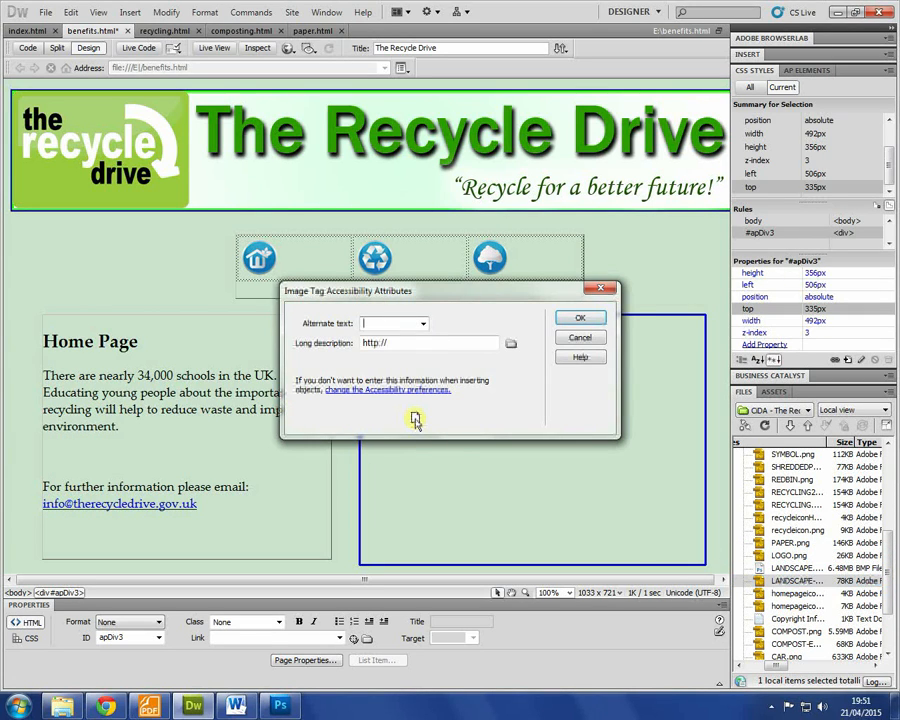
pyautogui.write('Recycle')
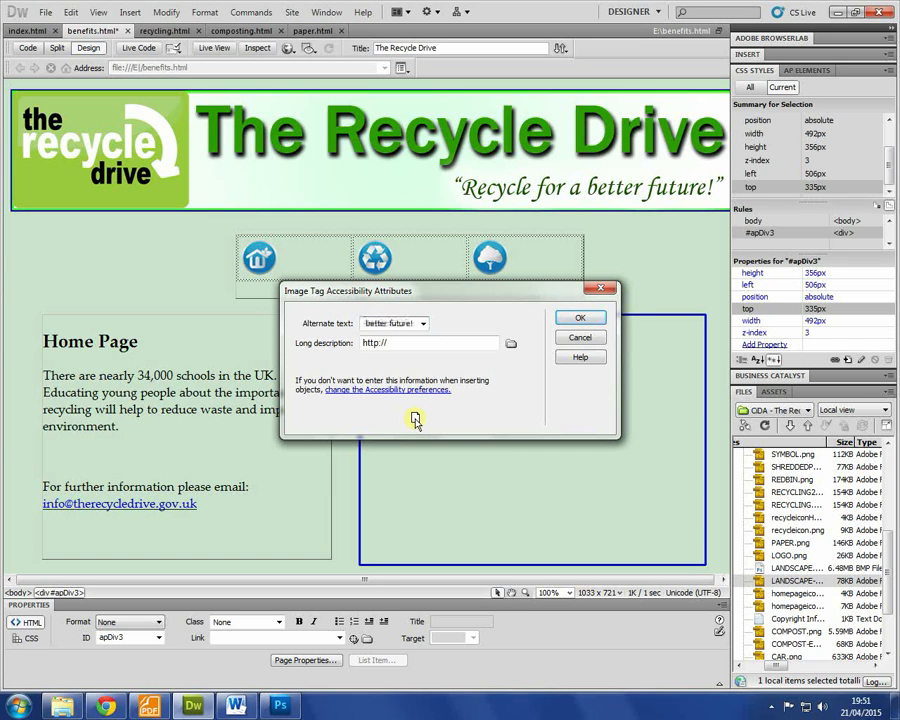
pyautogui.press('Return')
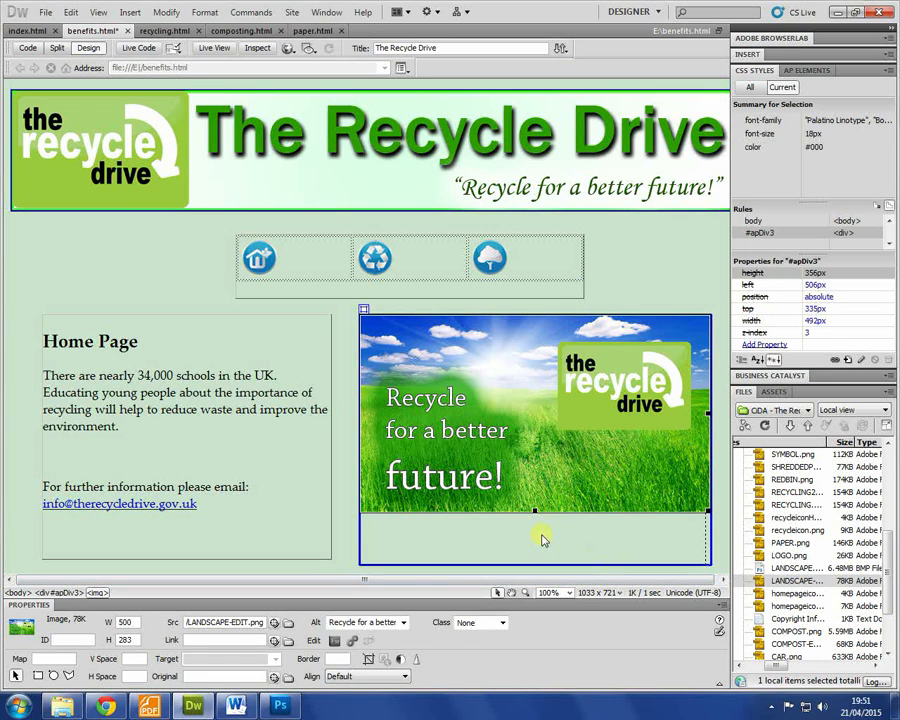
# Step: Replace the benefits page's 'Home Page' heading with 'Benefits of' text
pyautogui.click(209, 435)
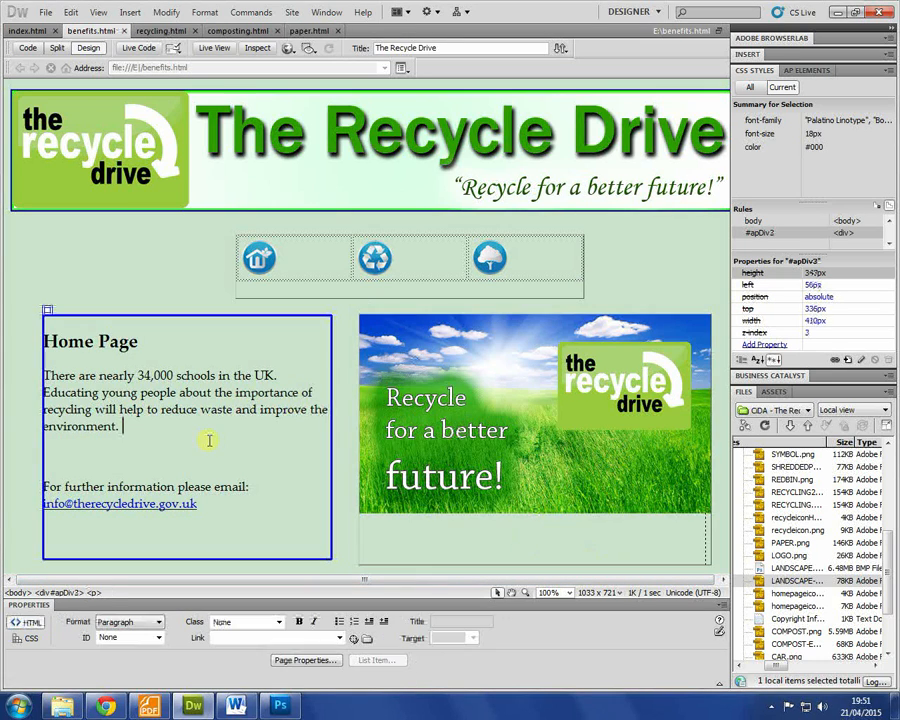
pyautogui.moveTo(140, 342); pyautogui.dragTo(40, 334)
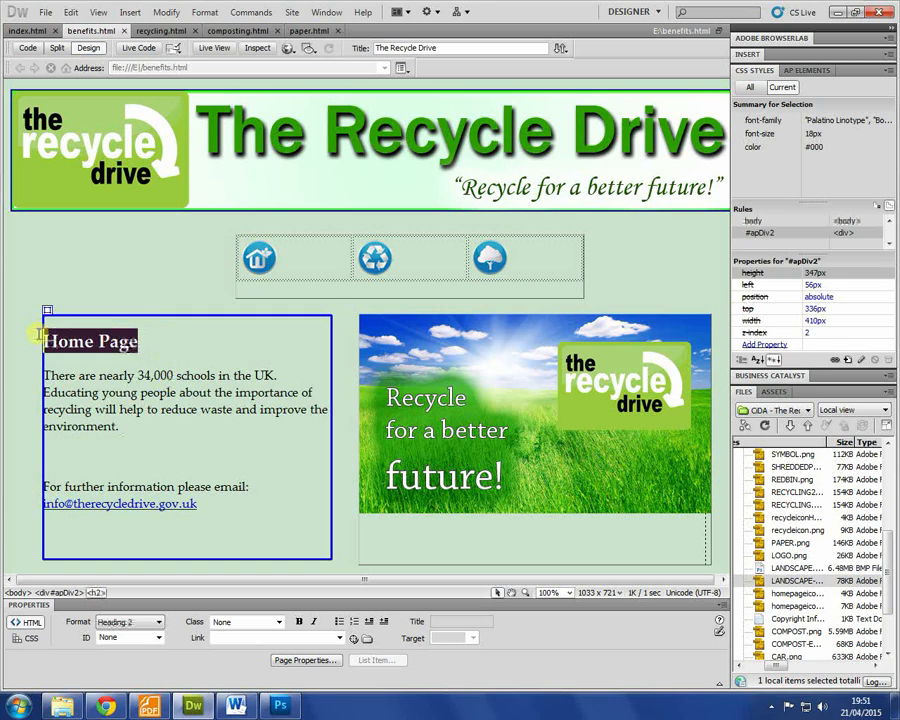
pyautogui.write('Benefits of Recycling?')
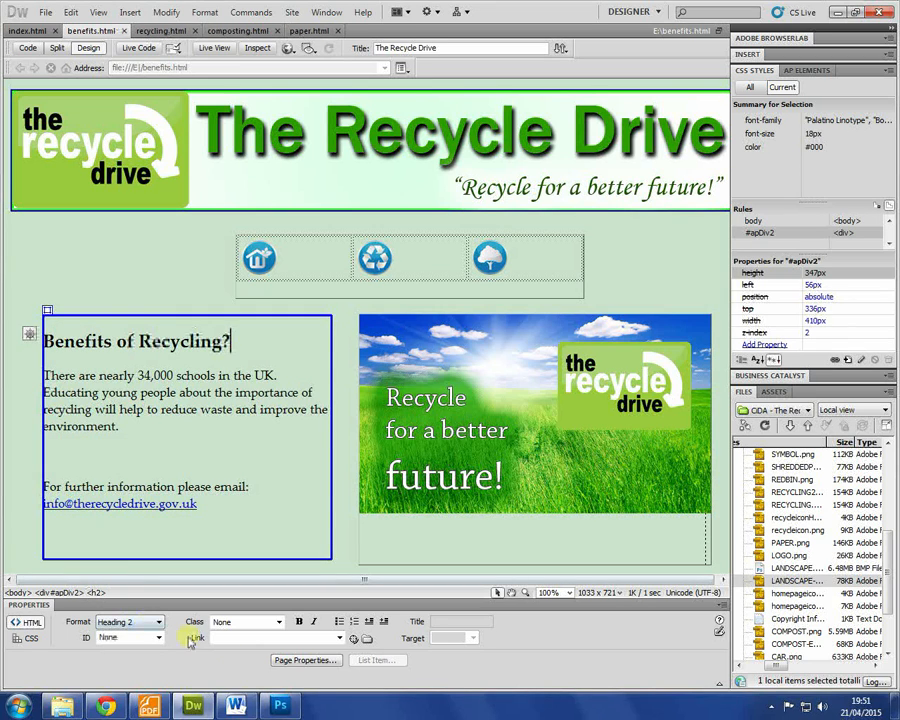
# Step: Select the last three recycling benefit paragraphs in INFO.rtf
pyautogui.click(236, 706)
pyautogui.click(410, 385)
pyautogui.scroll(3, 322, 408)
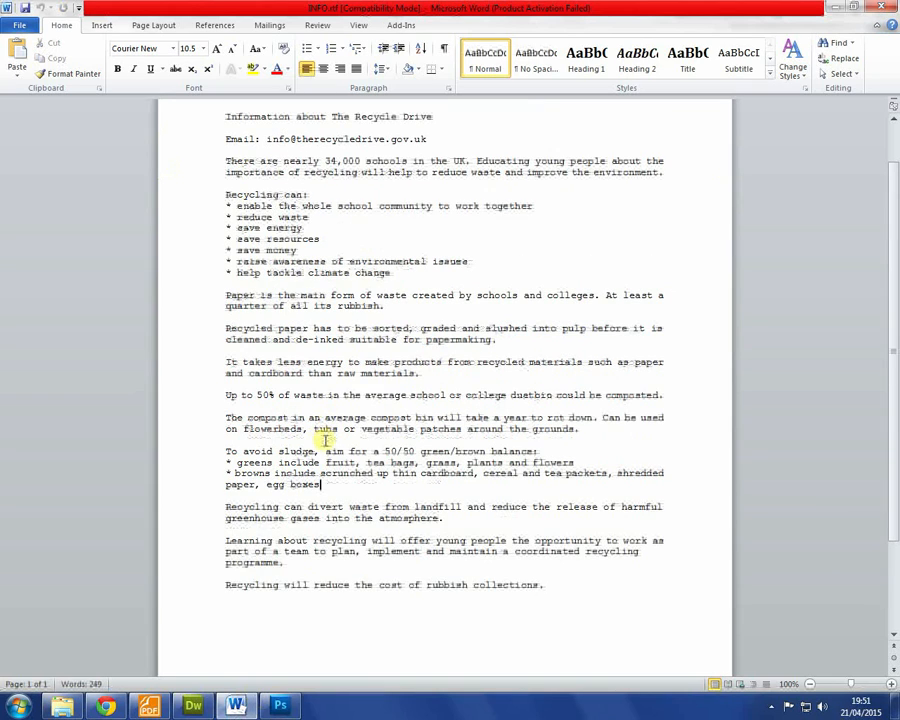
pyautogui.moveTo(226, 194); pyautogui.dragTo(297, 472)
pyautogui.click(504, 585)
pyautogui.moveTo(577, 590); pyautogui.dragTo(141, 502)
pyautogui.hotkey('ctrl', 'c')
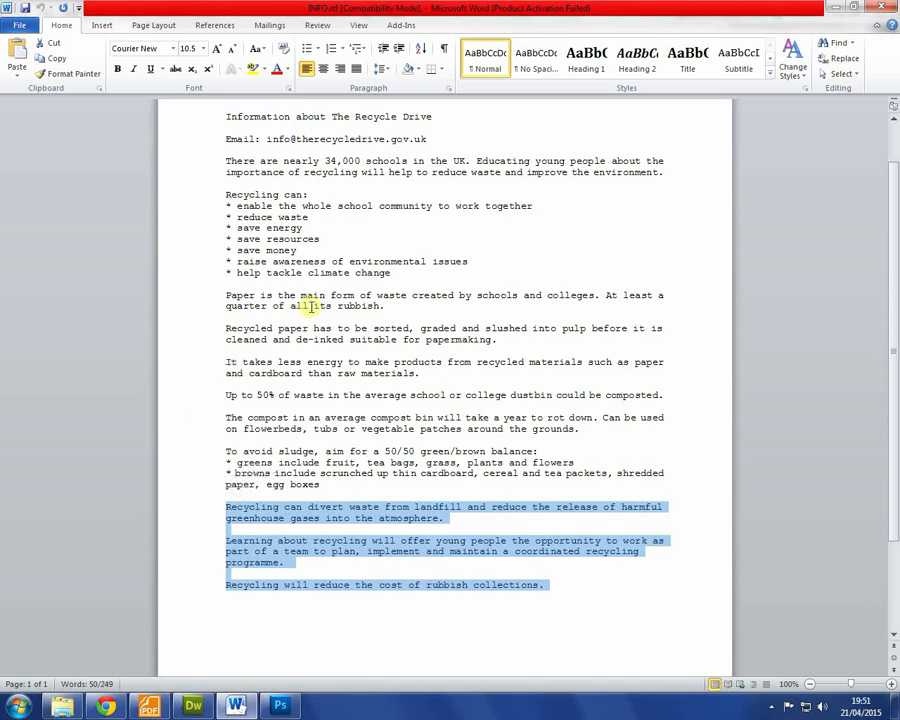
# Step: Paste them over the 34,000 schools paragraph, remove the blank paragraph, and save benefits.html
pyautogui.hotkey('alt', 'Tab')
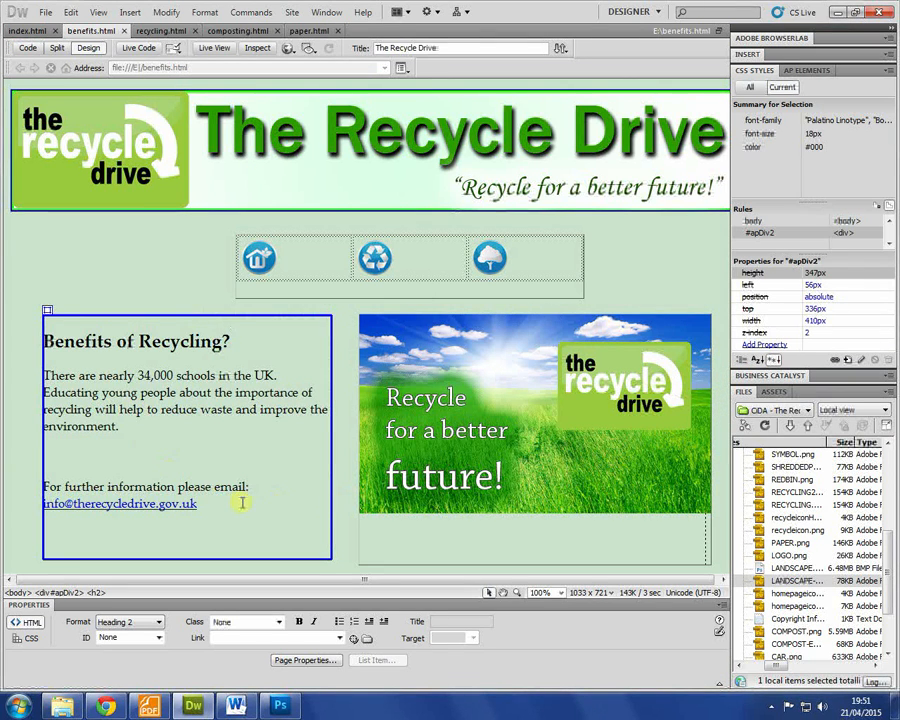
pyautogui.moveTo(245, 510); pyautogui.dragTo(261, 438)
pyautogui.moveTo(122, 426); pyautogui.dragTo(20, 374)
pyautogui.hotkey('ctrl', 'v')
pyautogui.scroll(-1, 173, 413)
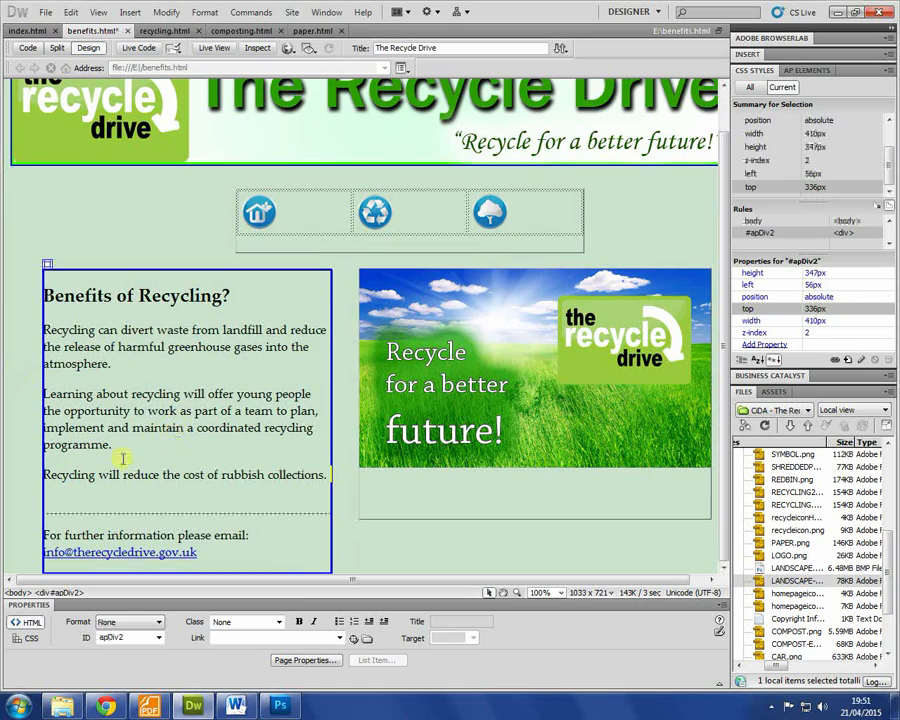
pyautogui.click(98, 504)
pyautogui.press('BackSpace')
pyautogui.hotkey('ctrl', 's')
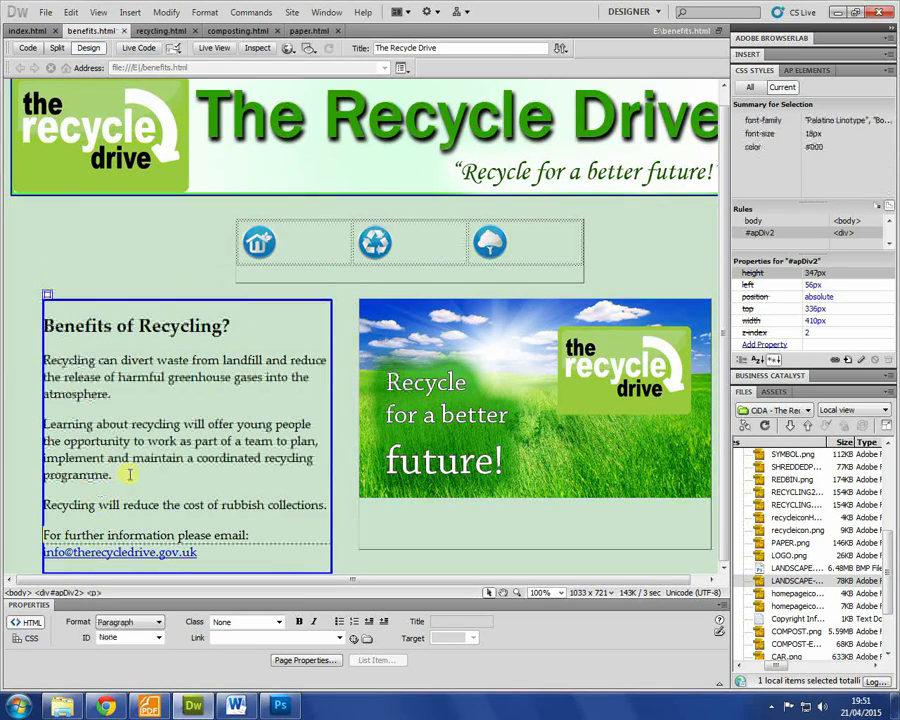
# Step: Retitle recycling.html's heading 'Recycling' and paste the 'Recycling can:' list from INFO.rtf below it
pyautogui.hotkey('alt', 'Tab')
pyautogui.moveTo(374, 272); pyautogui.dragTo(147, 195)
pyautogui.hotkey('ctrl', 'c')
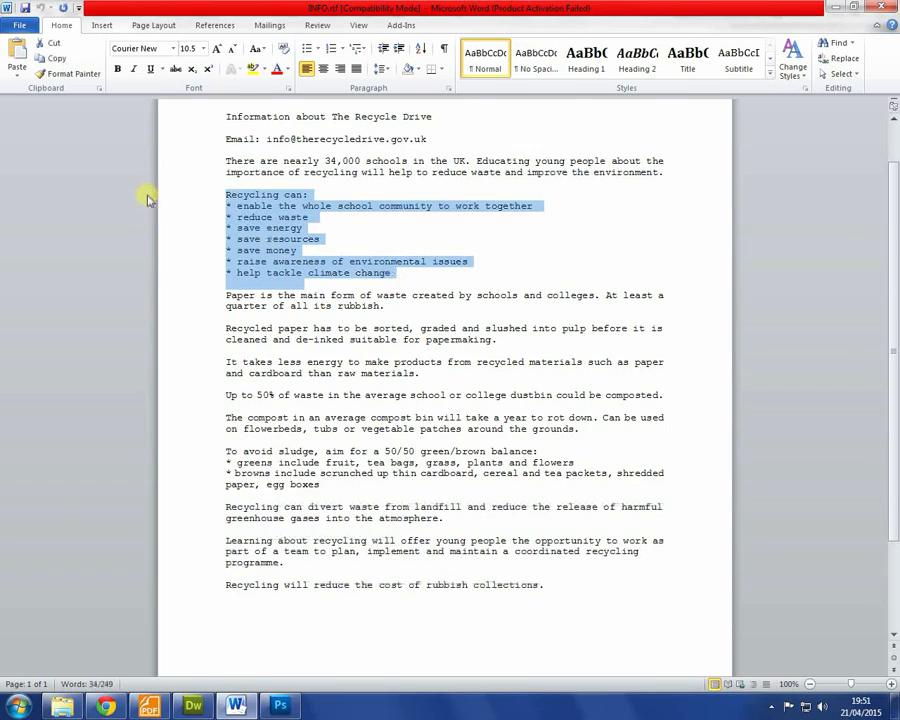
pyautogui.hotkey('alt', 'Tab')
pyautogui.hotkey('alt', 'Tab')
pyautogui.hotkey('alt', 'Tab')
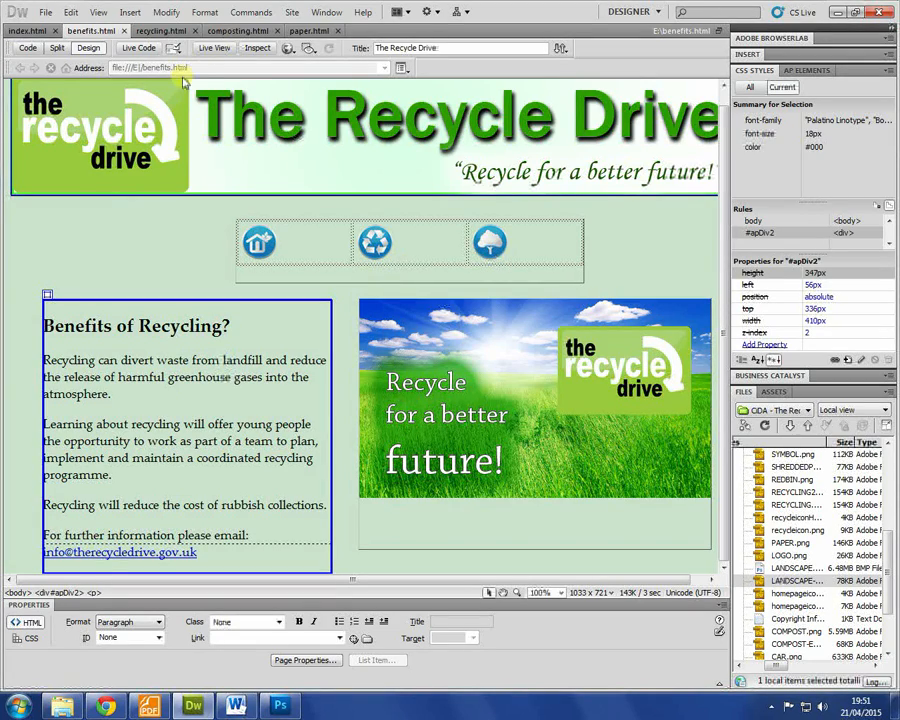
pyautogui.click(153, 31)
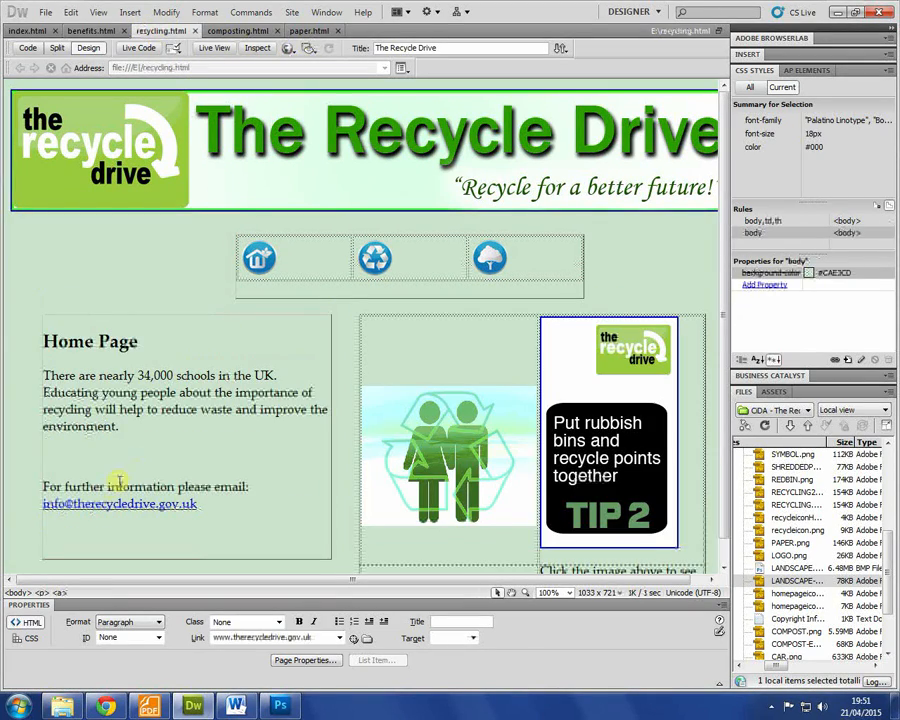
pyautogui.moveTo(137, 342); pyautogui.dragTo(5, 340)
pyautogui.write('Recycling')
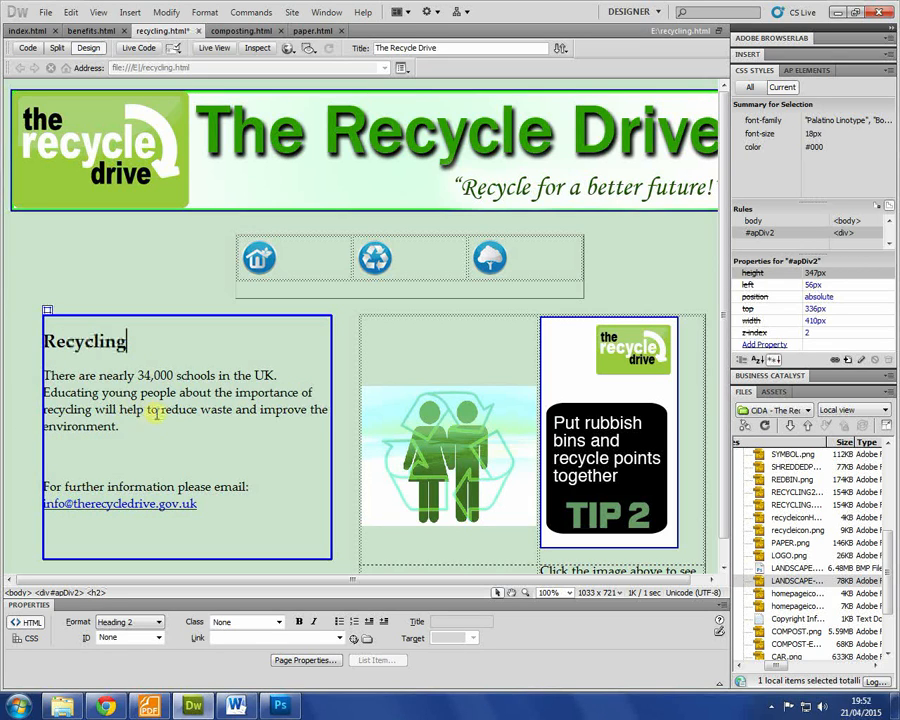
pyautogui.moveTo(120, 427); pyautogui.dragTo(34, 376)
pyautogui.hotkey('ctrl', 'v')
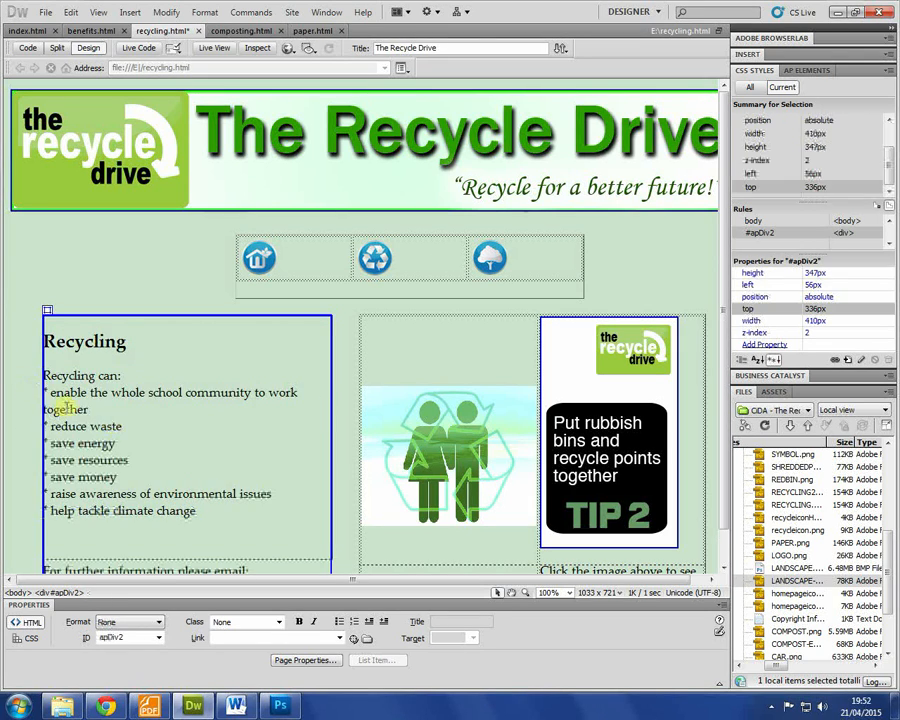
# Step: Delete the recycling tip image and turn the pasted lines into a bulleted list
pyautogui.click(519, 462)
pyautogui.press('Delete')
pyautogui.click(114, 428)
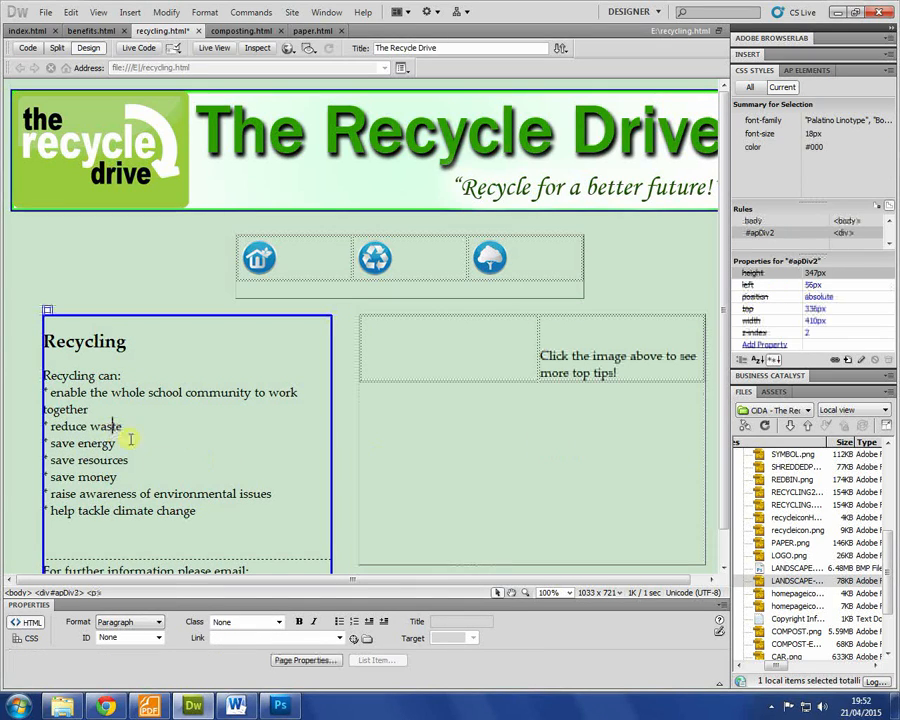
pyautogui.moveTo(205, 515); pyautogui.dragTo(40, 388)
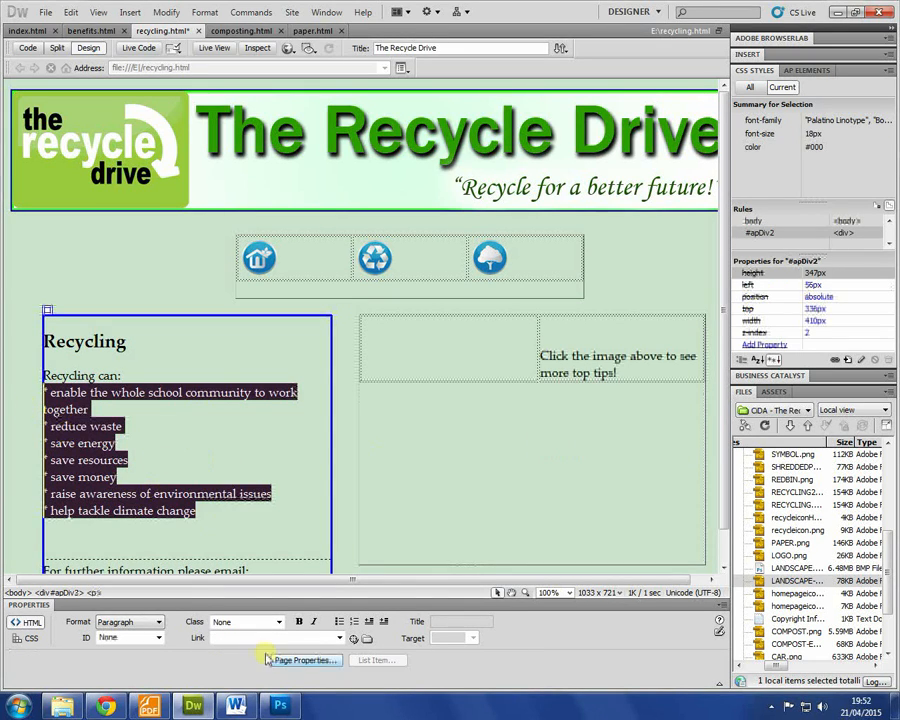
pyautogui.click(355, 621)
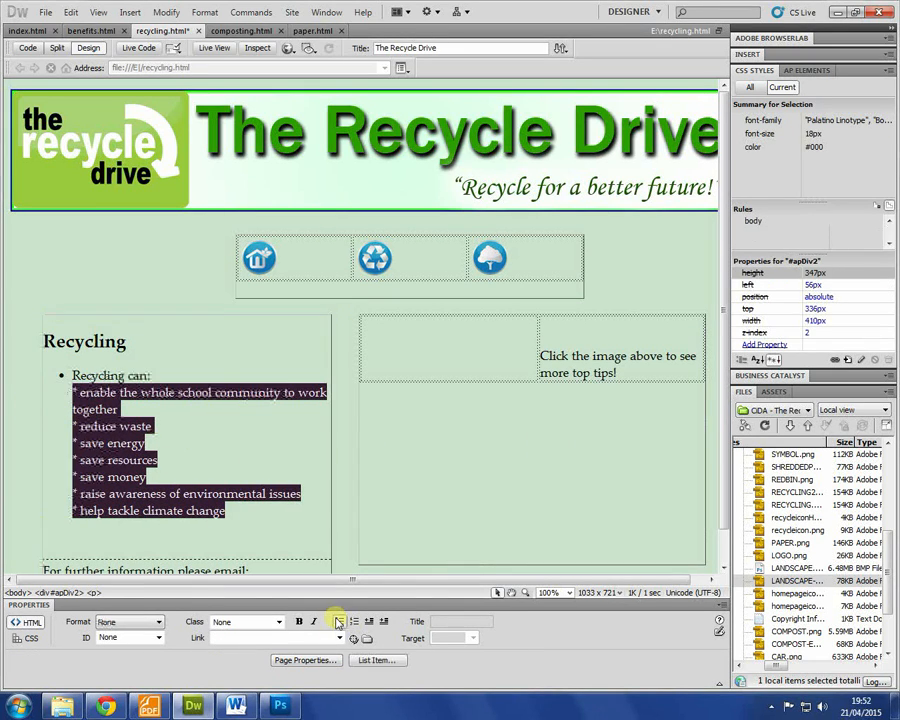
# Step: Split the list into separate bullets from enable through help tackle climate change
pyautogui.click(165, 375)
pyautogui.press('Delete')
pyautogui.press('Return')
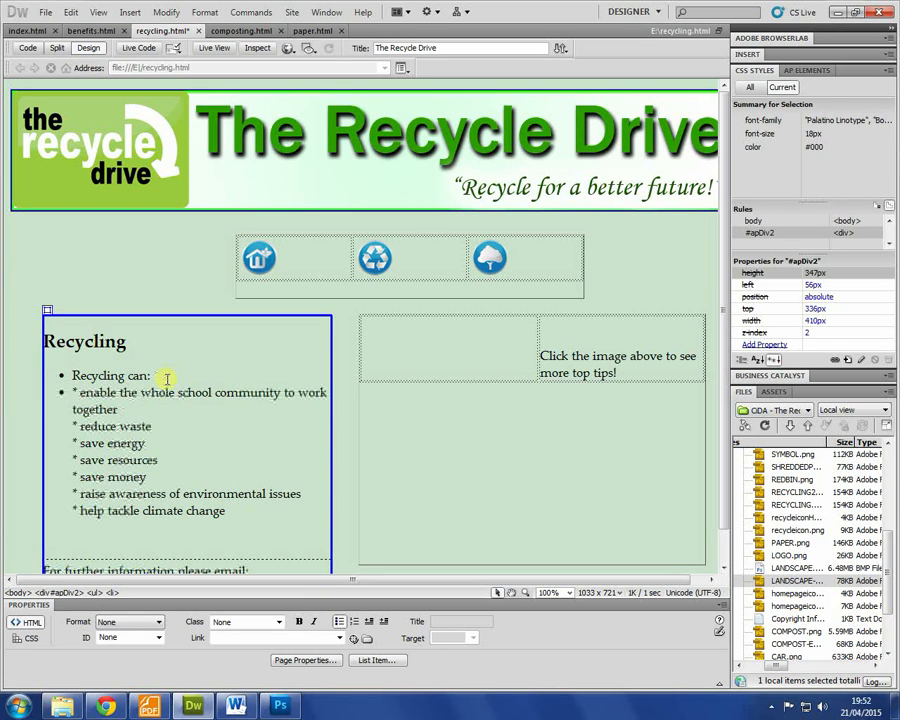
pyautogui.press('Return')
pyautogui.press('Delete')
pyautogui.click(181, 425)
pyautogui.press('Return')
pyautogui.press('Delete')
pyautogui.click(178, 447)
pyautogui.press('Delete')
pyautogui.press('Return')
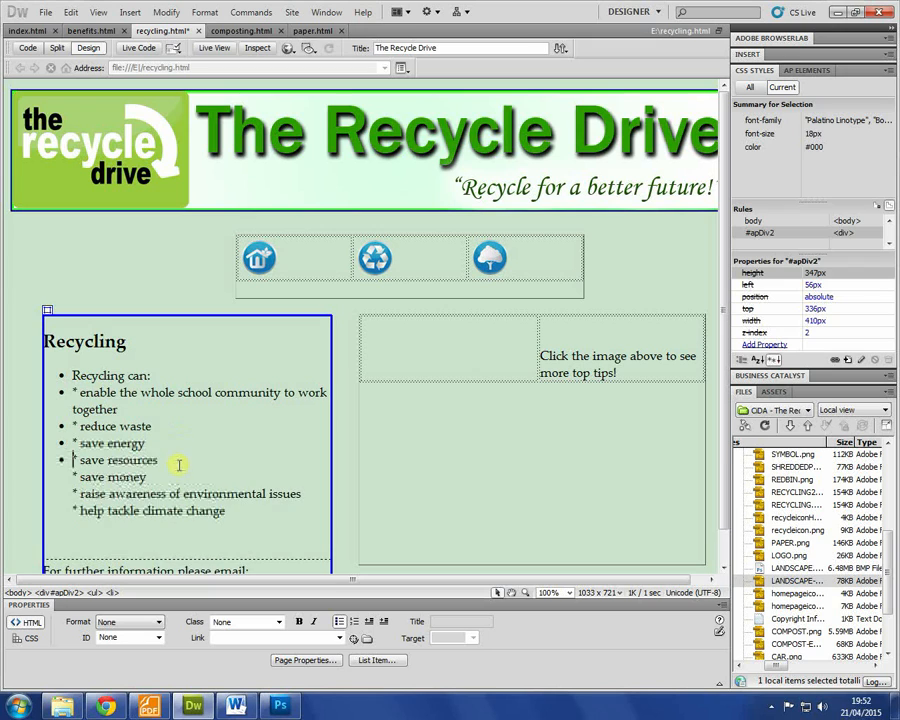
pyautogui.press('Delete')
pyautogui.press('Return')
pyautogui.click(302, 494)
pyautogui.press('Delete')
pyautogui.press('Return')
# Step: Delete the leftover asterisks from every bullet item
pyautogui.press('Delete')
pyautogui.press('Delete')
pyautogui.click(75, 494)
pyautogui.press('Delete')
pyautogui.press('Delete')
pyautogui.click(75, 477)
pyautogui.press('Delete')
pyautogui.press('Delete')
pyautogui.click(75, 460)
pyautogui.press('Delete')
pyautogui.press('Delete')
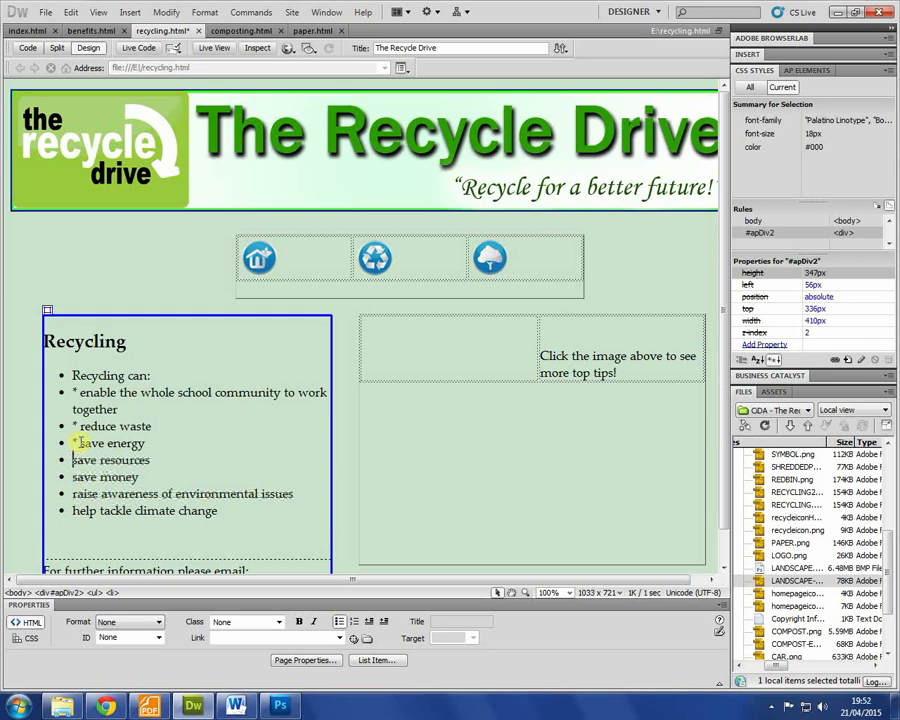
pyautogui.click(75, 443)
pyautogui.press('Delete')
pyautogui.press('Delete')
pyautogui.click(75, 426)
pyautogui.press('Delete')
pyautogui.press('Delete')
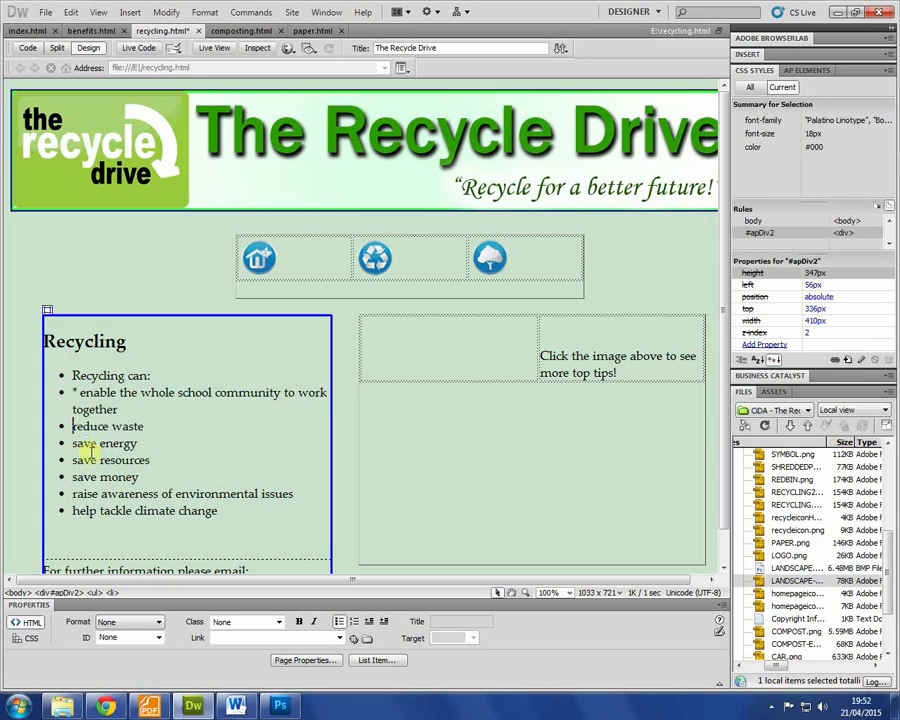
pyautogui.click(75, 392)
pyautogui.press('Delete')
pyautogui.press('Delete')
# Step: Move 'Recycling can:' out of the list onto its own line as a Heading 3
pyautogui.click(72, 375)
pyautogui.press('BackSpace')
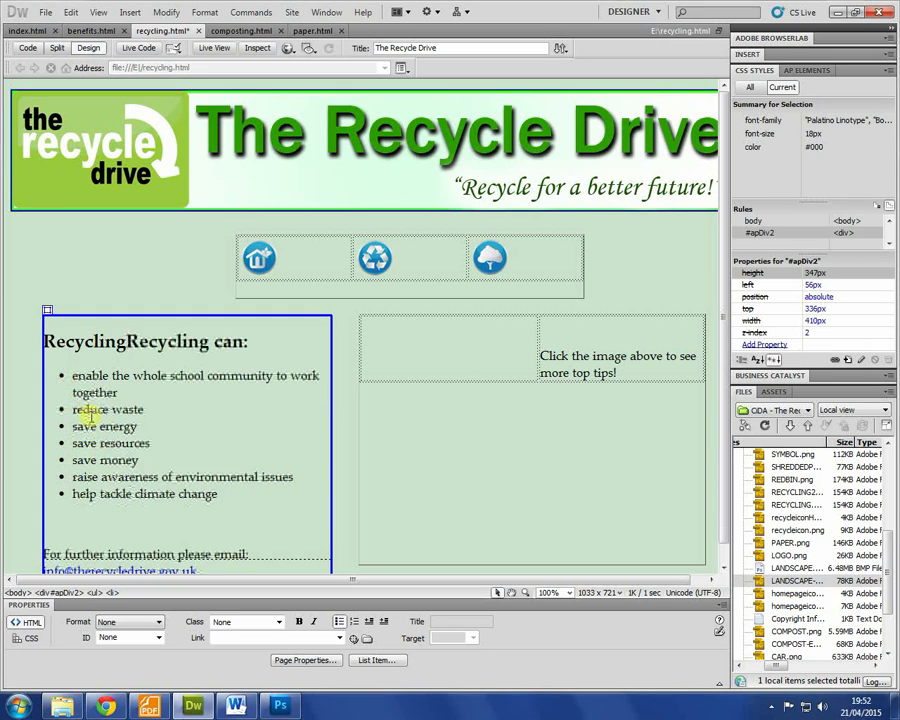
pyautogui.press('Return')
pyautogui.moveTo(159, 380); pyautogui.dragTo(4, 378)
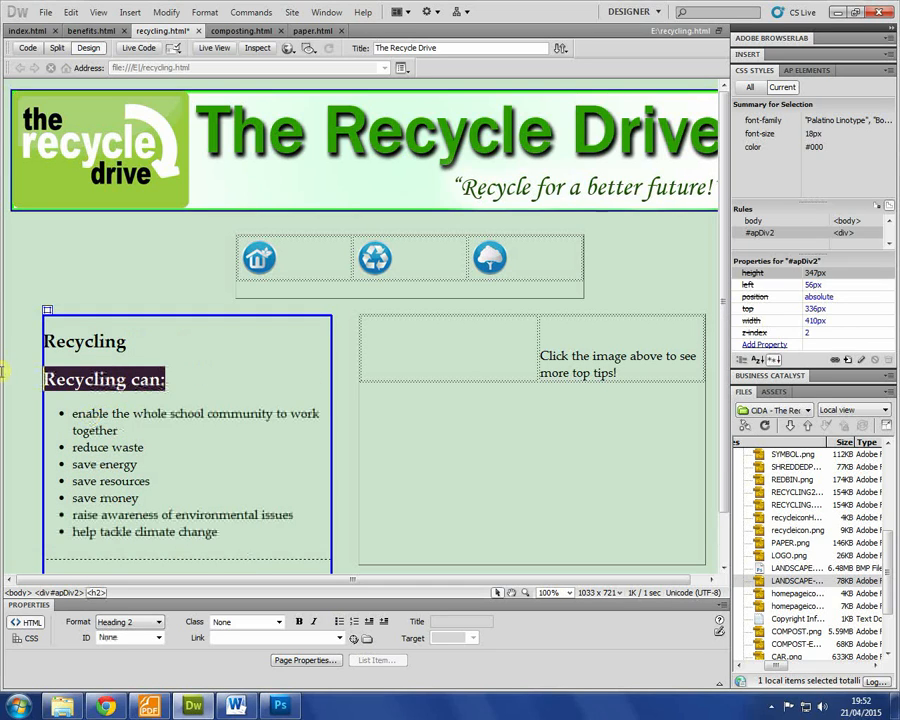
pyautogui.click(129, 622)
pyautogui.click(129, 672)
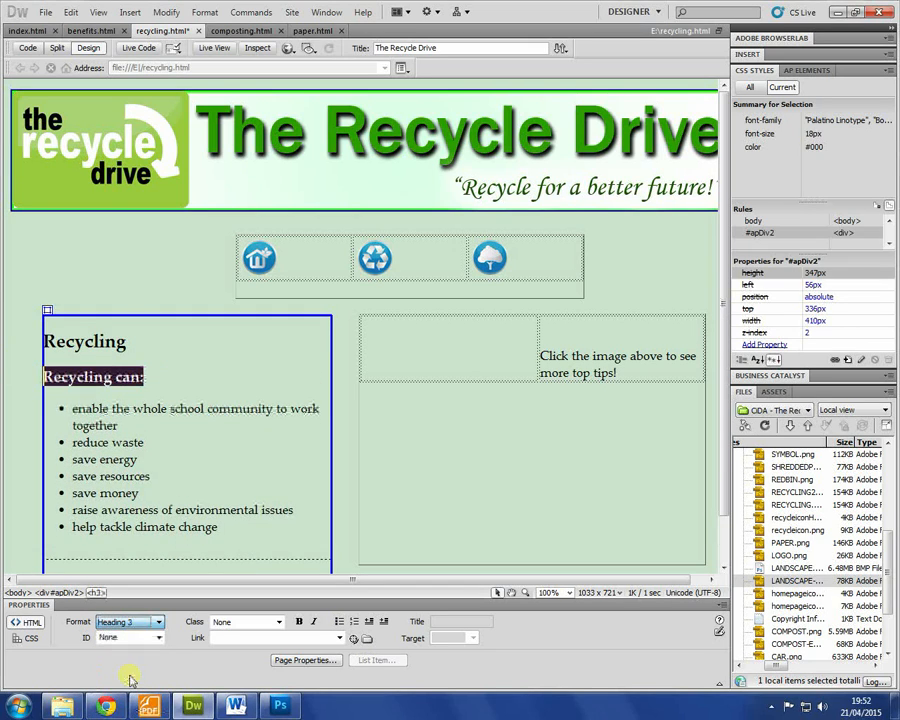
pyautogui.click(206, 480)
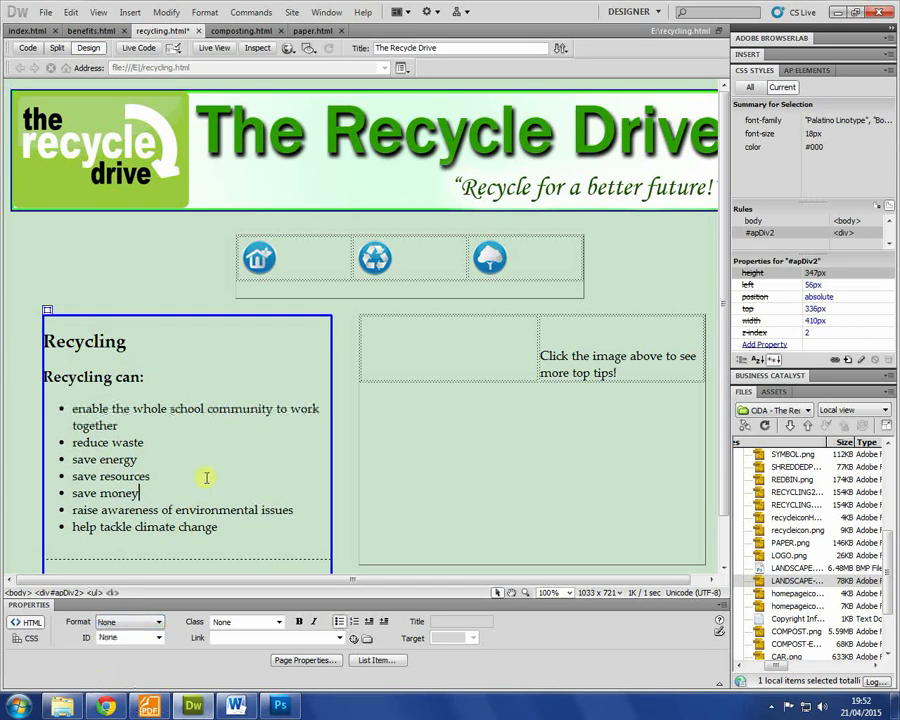
# Step: Reduce the 'Recycling can:' subheading to Heading 4
pyautogui.click(150, 347)
pyautogui.moveTo(173, 374); pyautogui.dragTo(4, 386)
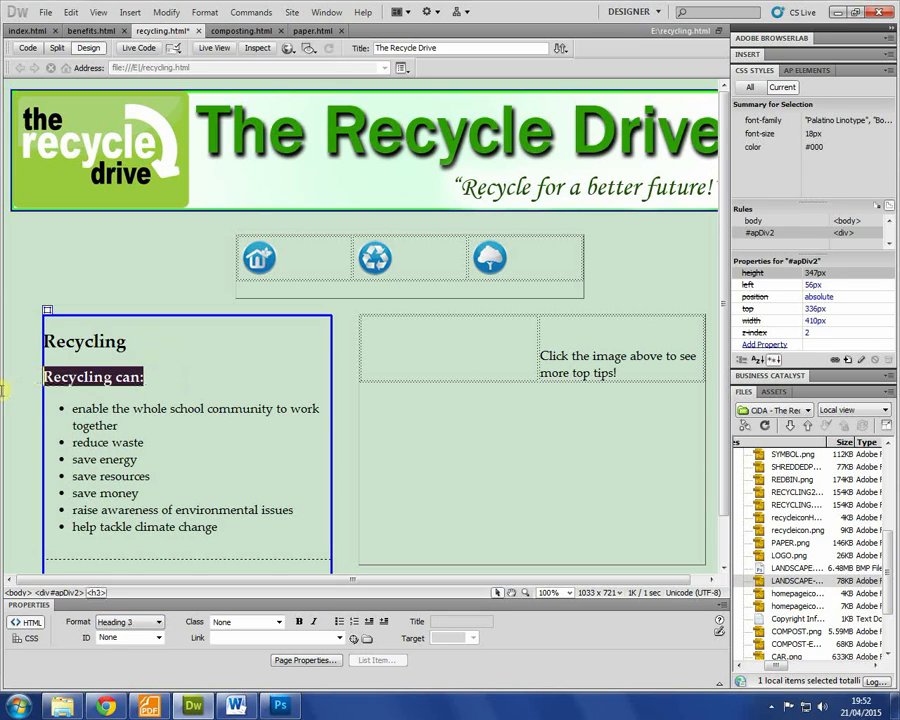
pyautogui.click(138, 625)
pyautogui.click(115, 681)
pyautogui.click(165, 507)
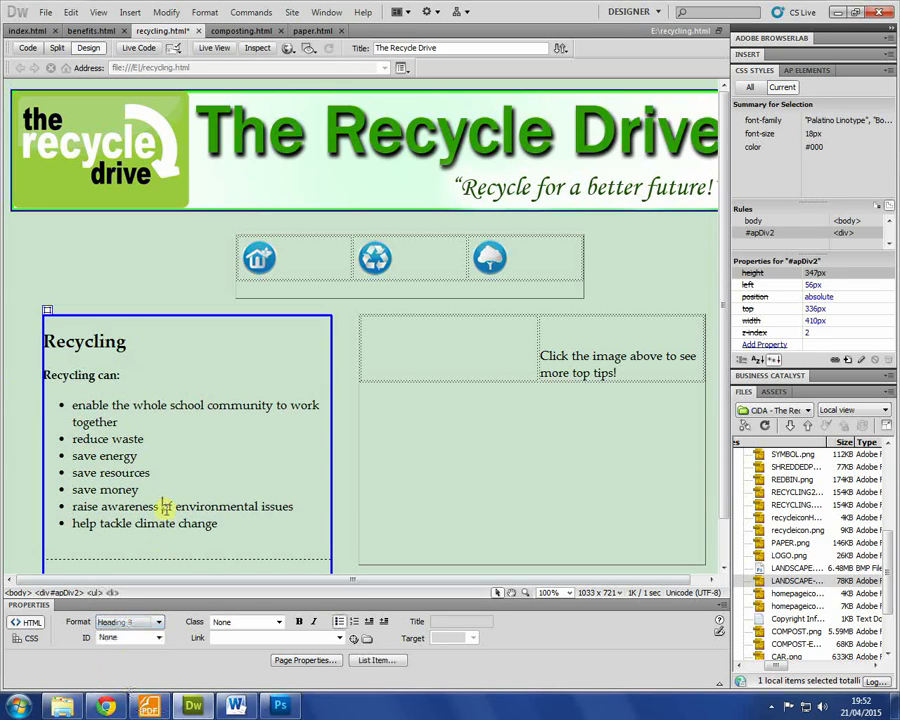
pyautogui.scroll(-3, 282, 486)
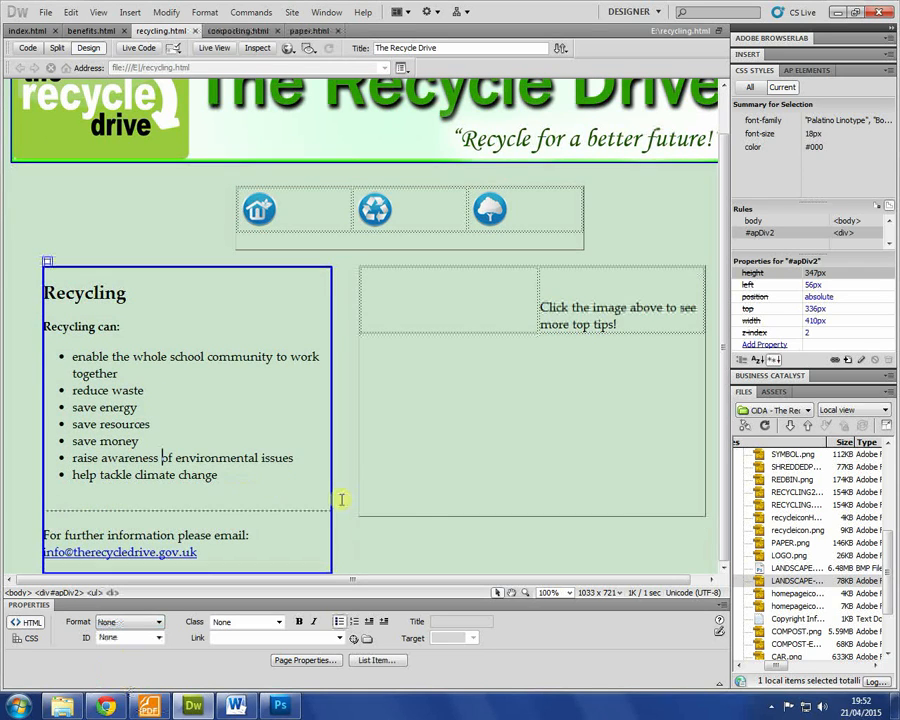
pyautogui.scroll(3, 434, 498)
pyautogui.moveTo(638, 371); pyautogui.dragTo(542, 352)
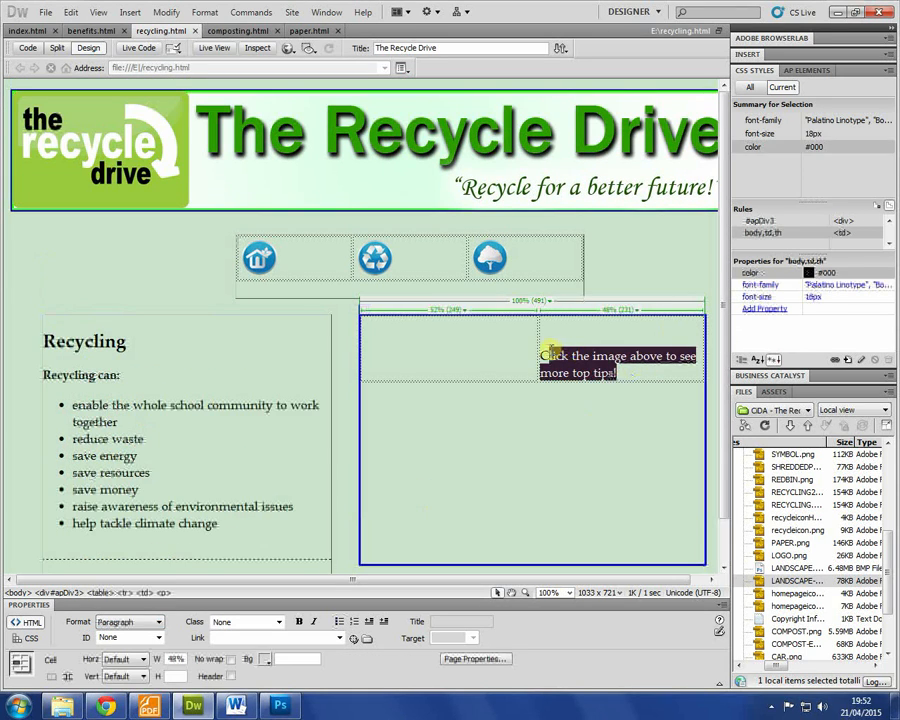
# Step: Delete the top-tips caption and retitle paper.html's heading 'Paper Recycling'
pyautogui.press('Delete')
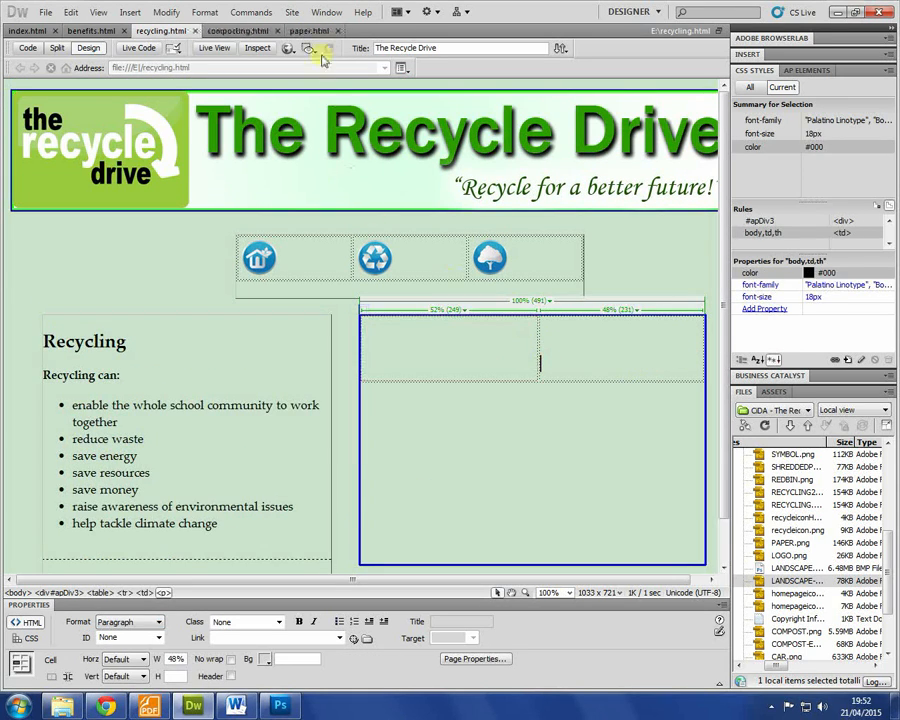
pyautogui.click(305, 30)
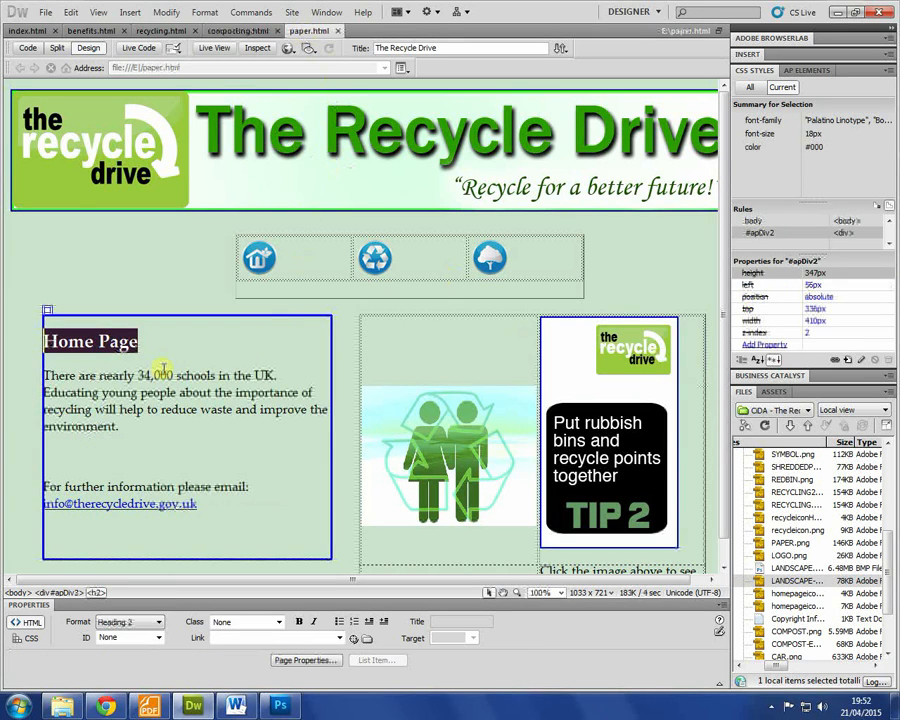
pyautogui.write('Paper Recycling')
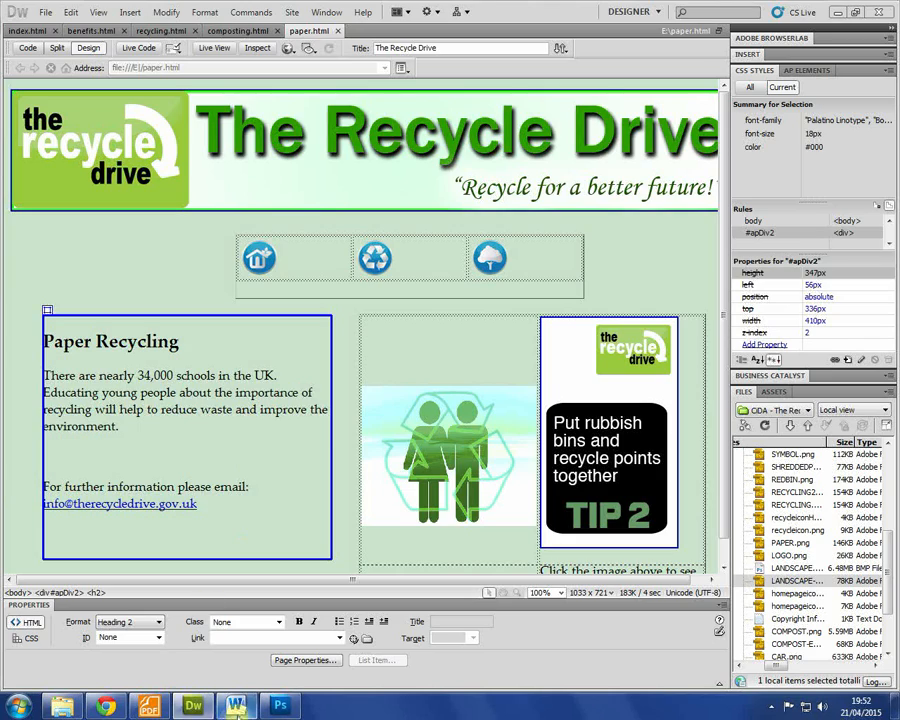
# Step: Copy the paper recycling paragraphs from the Word notes and return to Dreamweaver
pyautogui.hotkey('alt', 'Tab')
pyautogui.scroll(-3, 287, 384)
pyautogui.scroll(3, 287, 384)
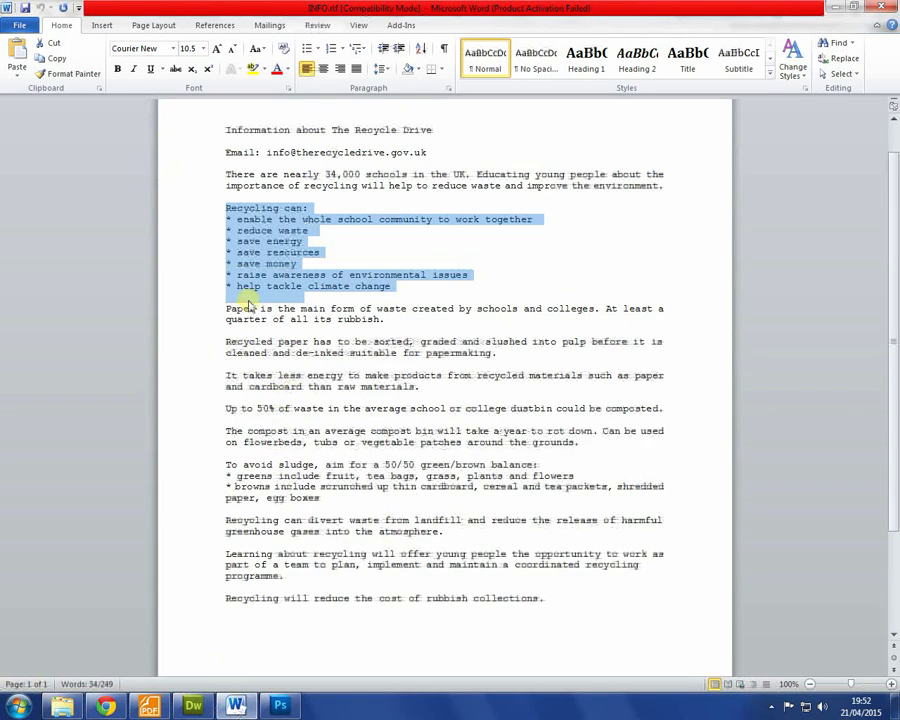
pyautogui.moveTo(226, 308); pyautogui.dragTo(680, 409)
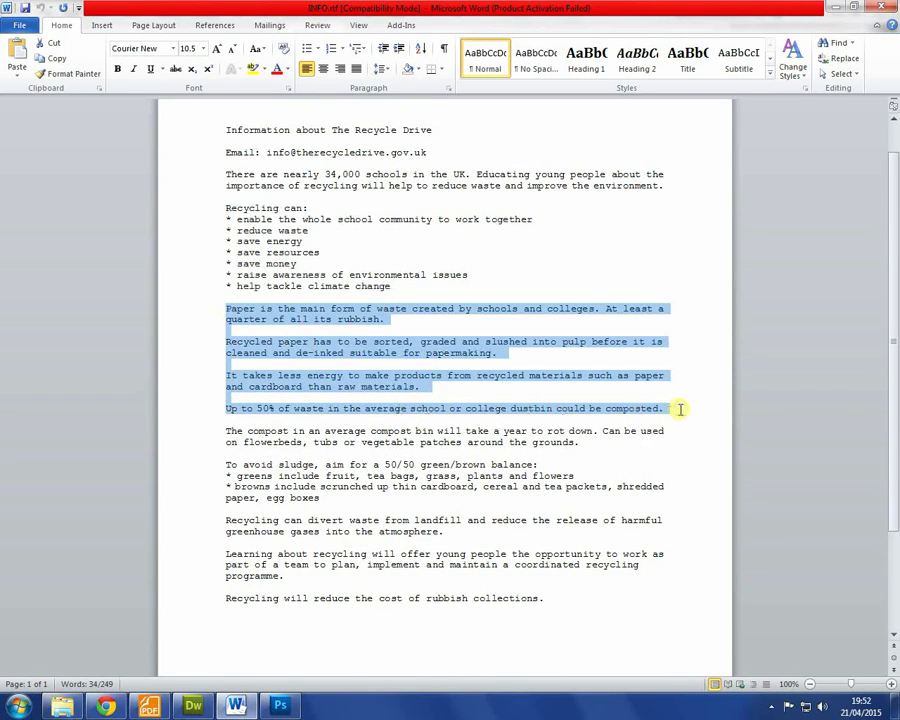
pyautogui.click(573, 414)
pyautogui.hotkey('alt', 'Tab')
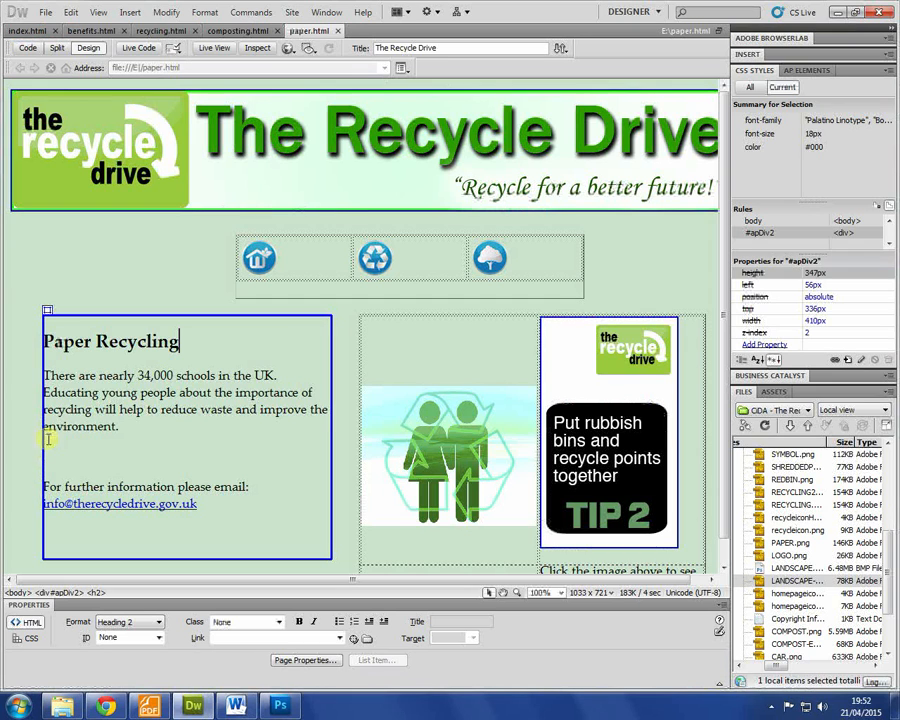
# Step: Replace the intro paragraph with the four pasted paper paragraphs and delete the people and TIP 2 images
pyautogui.moveTo(200, 436); pyautogui.dragTo(3, 355)
pyautogui.write('Paper Recycling Paper is the main form of waste created by schools and colleges. At least a quarter of all its rubbish. Recycled paper has to be sorted, graded and slushed into pulp before it is cleaned and de-inked suitable for papermaking. It takes less energy to make products from recycled materials such as paper and cardboard than raw materials. Up to 50% of waste in the average school or college dustbin could be composted.')
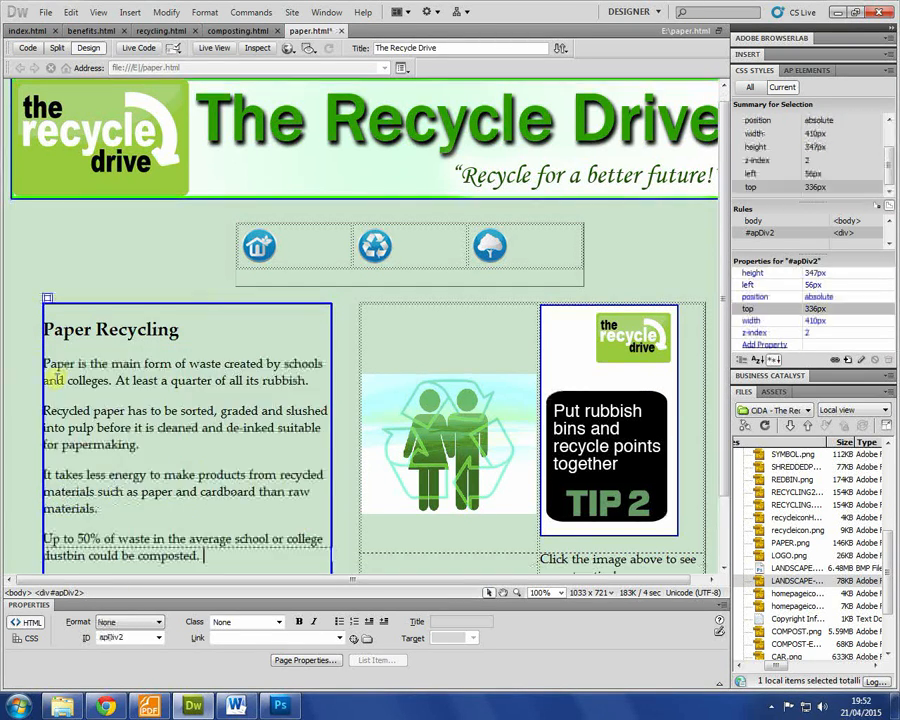
pyautogui.click(478, 422)
pyautogui.press('Delete')
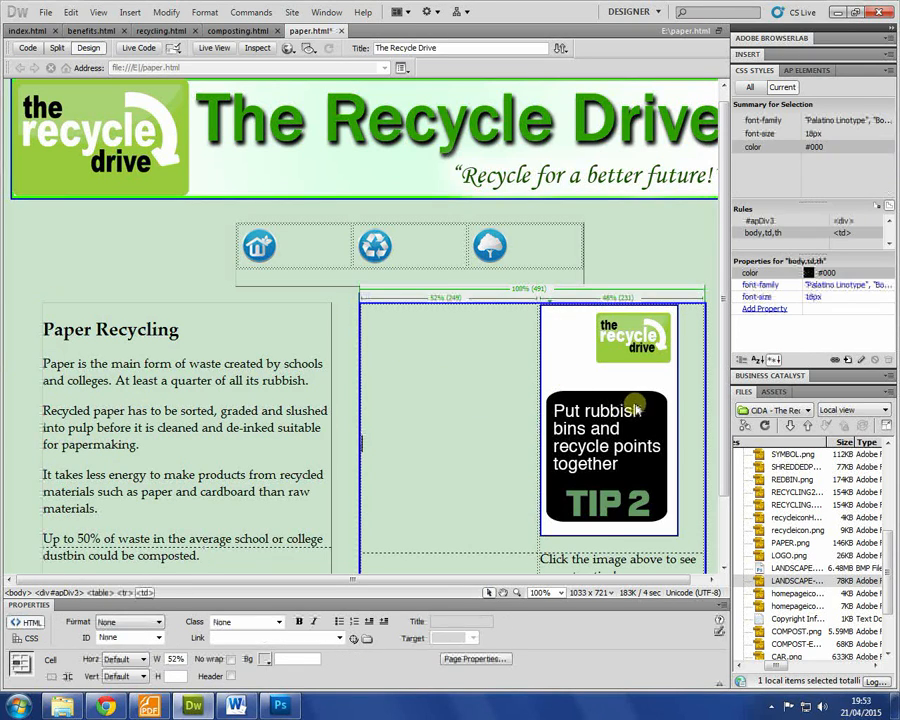
pyautogui.click(633, 403)
pyautogui.press('Delete')
# Step: Delete the table from the right-hand box and pick PAPER.png in the Files panel
pyautogui.scroll(-2, 566, 520)
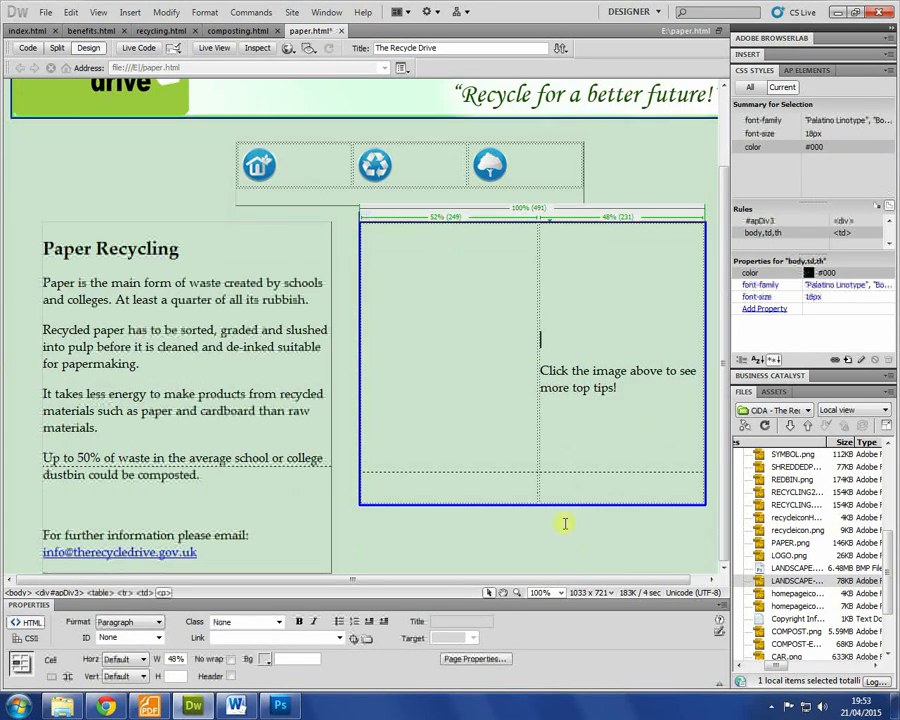
pyautogui.click(537, 470)
pyautogui.click(541, 283)
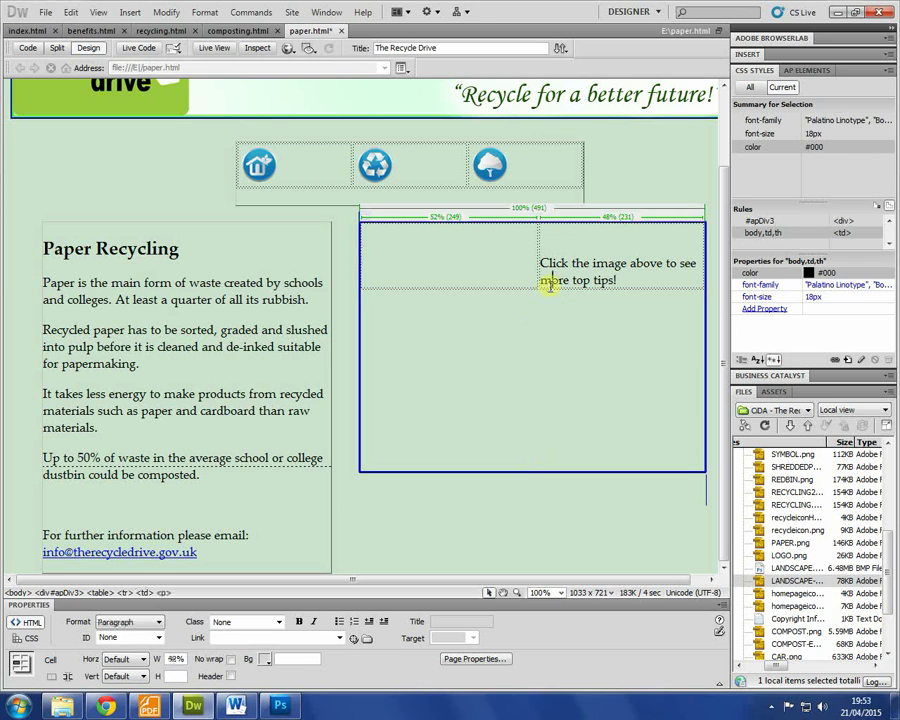
pyautogui.click(563, 288)
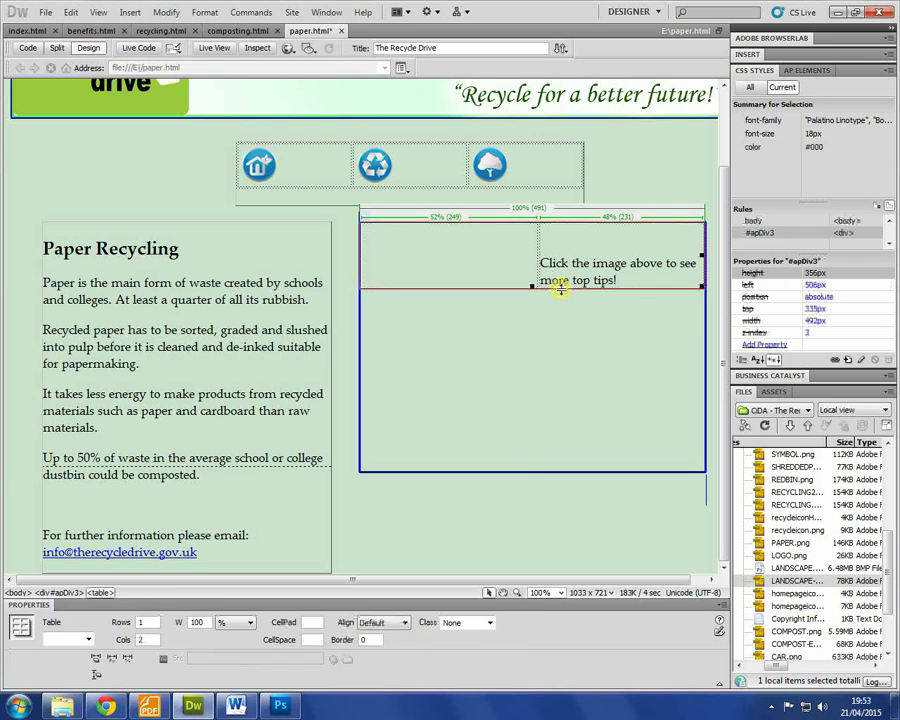
pyautogui.press('Delete')
pyautogui.rightClick(790, 543)
pyautogui.click(788, 545)
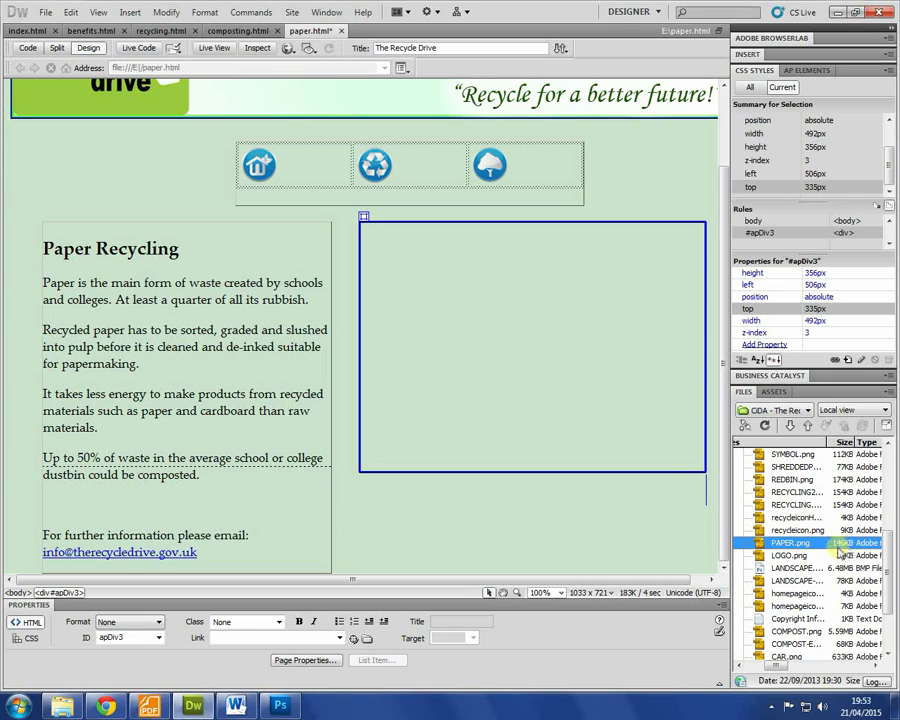
# Step: Insert PAPER.png with alt text 'Paper Recycling' and move its box about 64 px right
pyautogui.moveTo(833, 550); pyautogui.dragTo(590, 370)
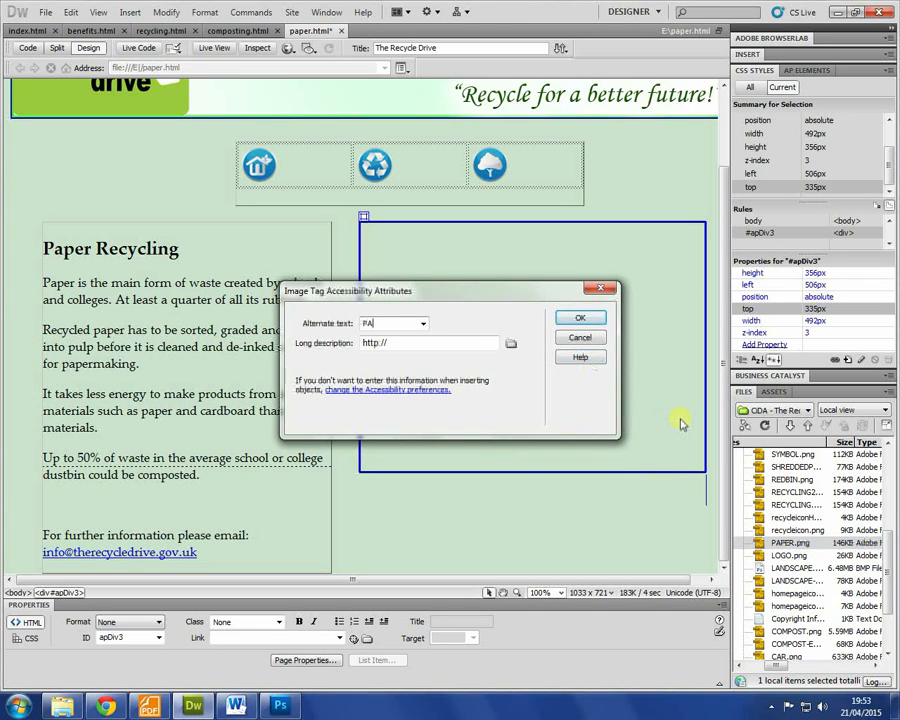
pyautogui.write('Paper Recycling')
pyautogui.press('Return')
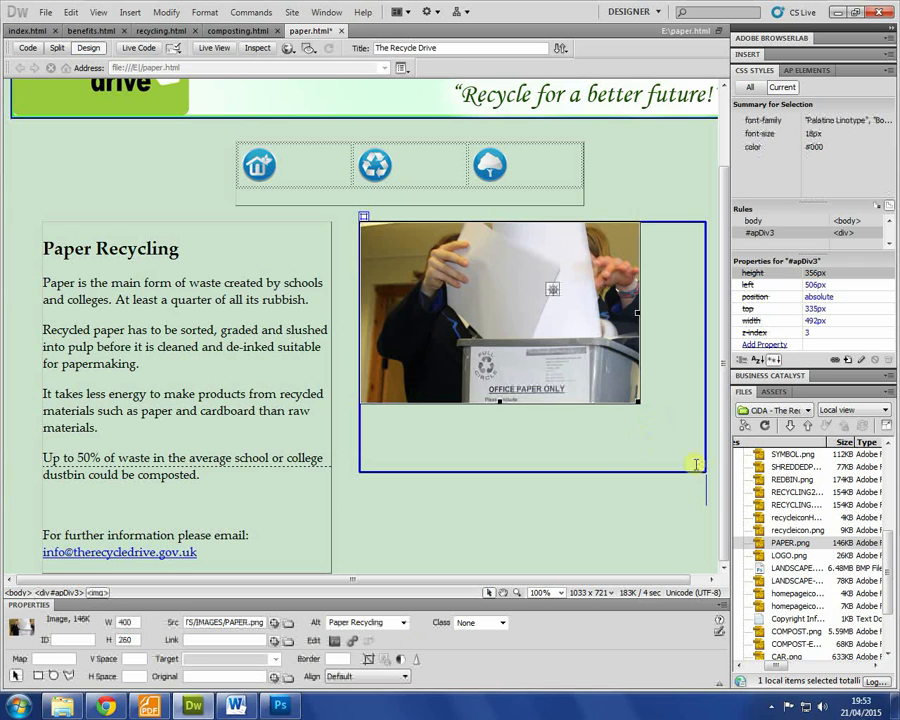
pyautogui.click(356, 421)
pyautogui.click(354, 376)
pyautogui.moveTo(357, 345); pyautogui.dragTo(420, 348)
# Step: Widen the paper text box so lines run longer and preview the page in the browser
pyautogui.click(334, 365)
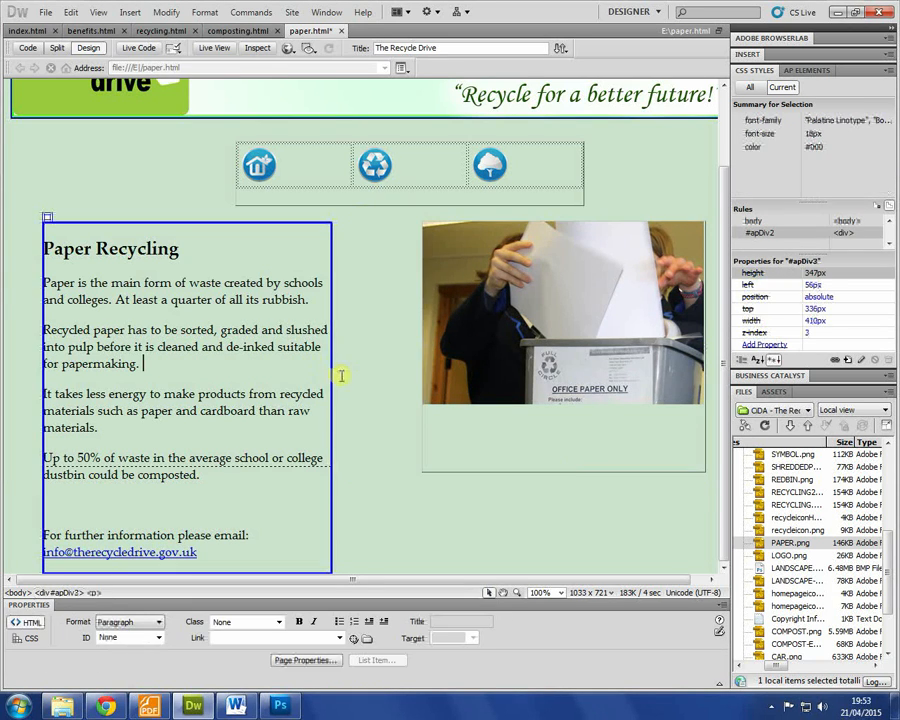
pyautogui.click(330, 419)
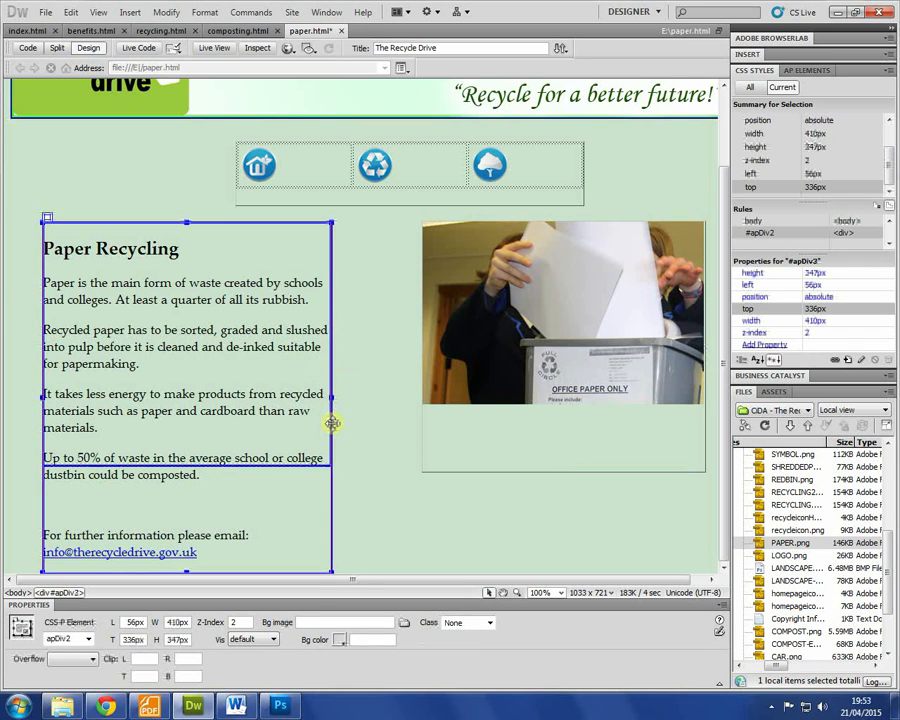
pyautogui.moveTo(332, 396); pyautogui.dragTo(406, 398)
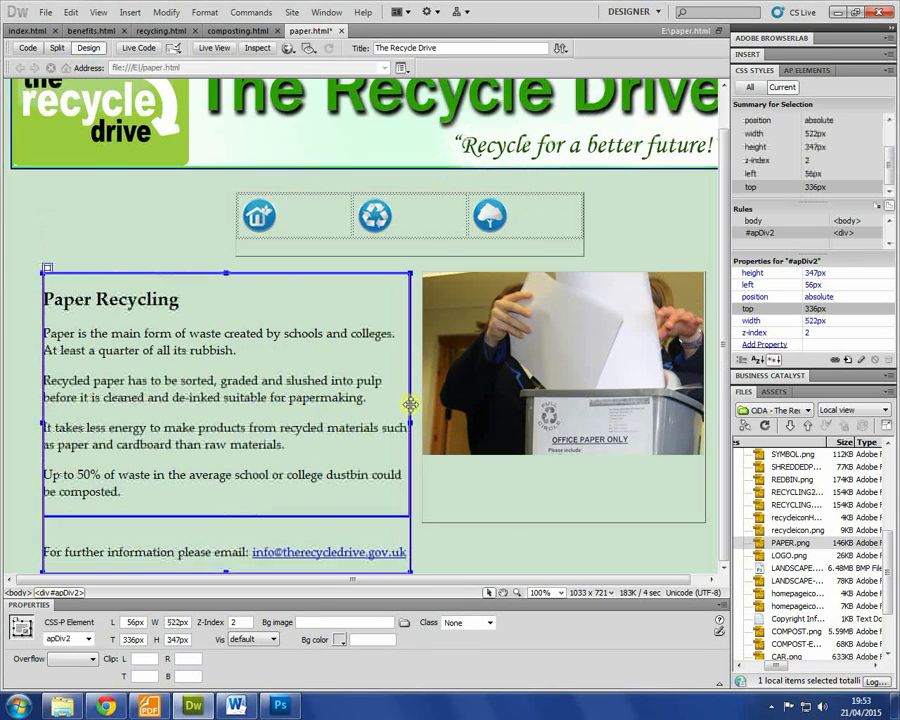
pyautogui.click(490, 526)
pyautogui.press('F12')
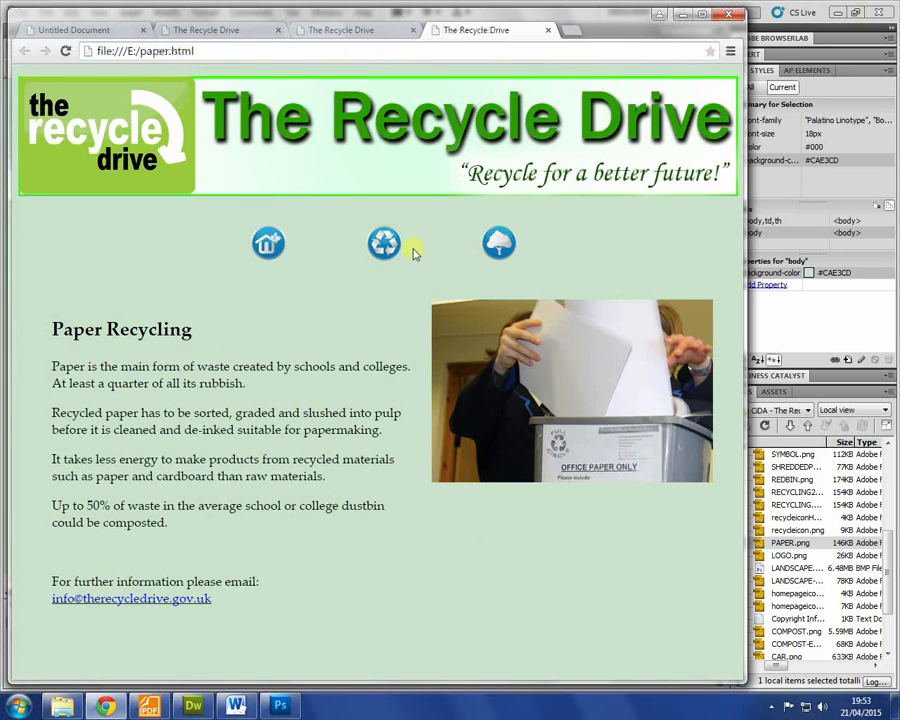
# Step: Test the benefits and recycling page links in Chrome, then highlight the brief's Video paragraph in Foxit
pyautogui.click(498, 252)
pyautogui.click(384, 250)
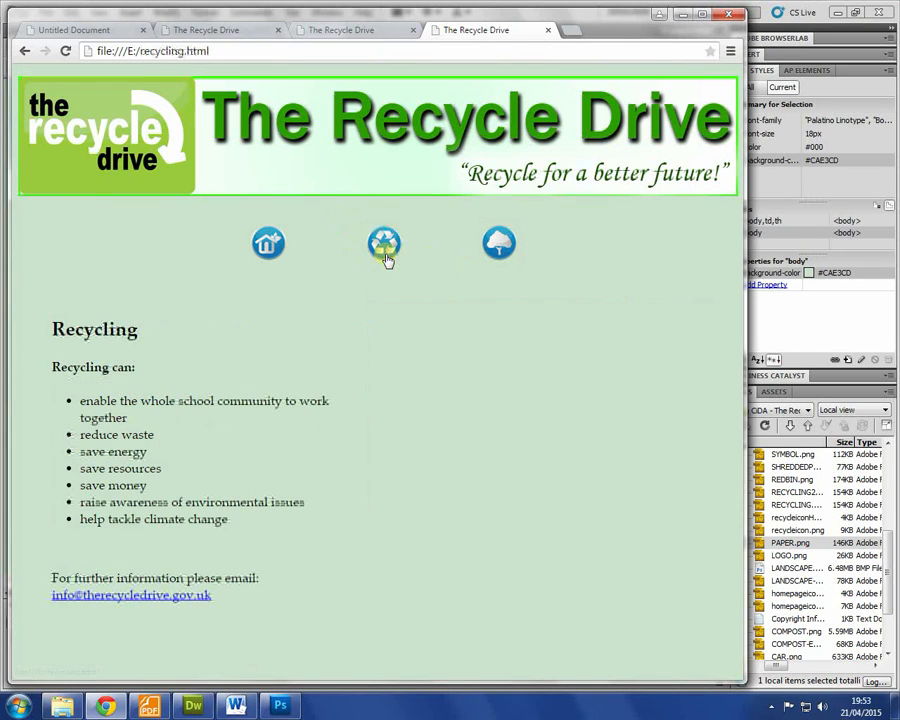
pyautogui.click(502, 248)
pyautogui.click(384, 244)
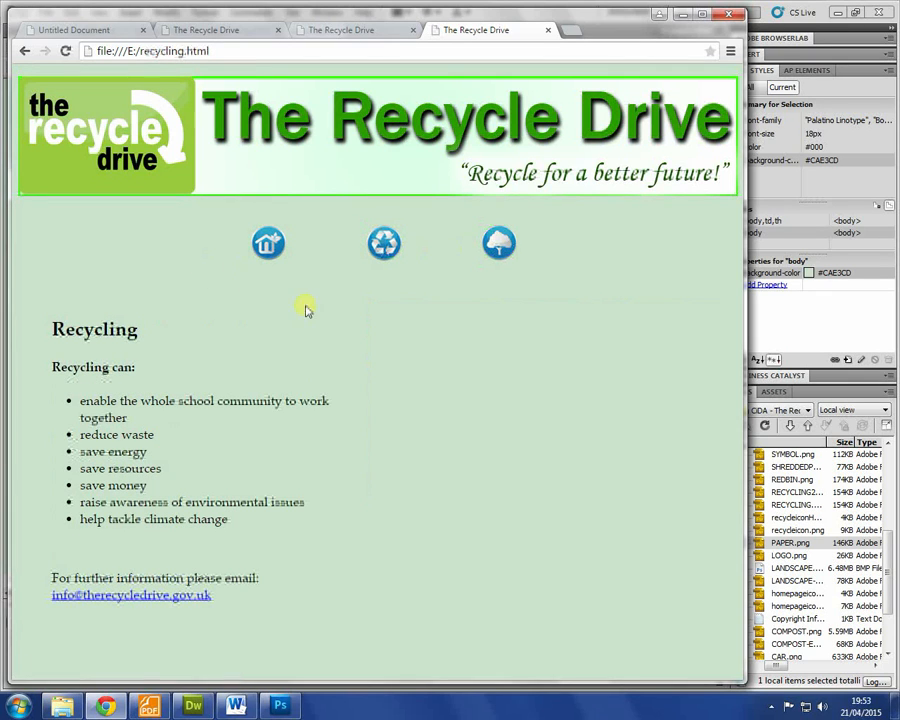
pyautogui.click(148, 706)
pyautogui.moveTo(288, 490); pyautogui.dragTo(477, 521)
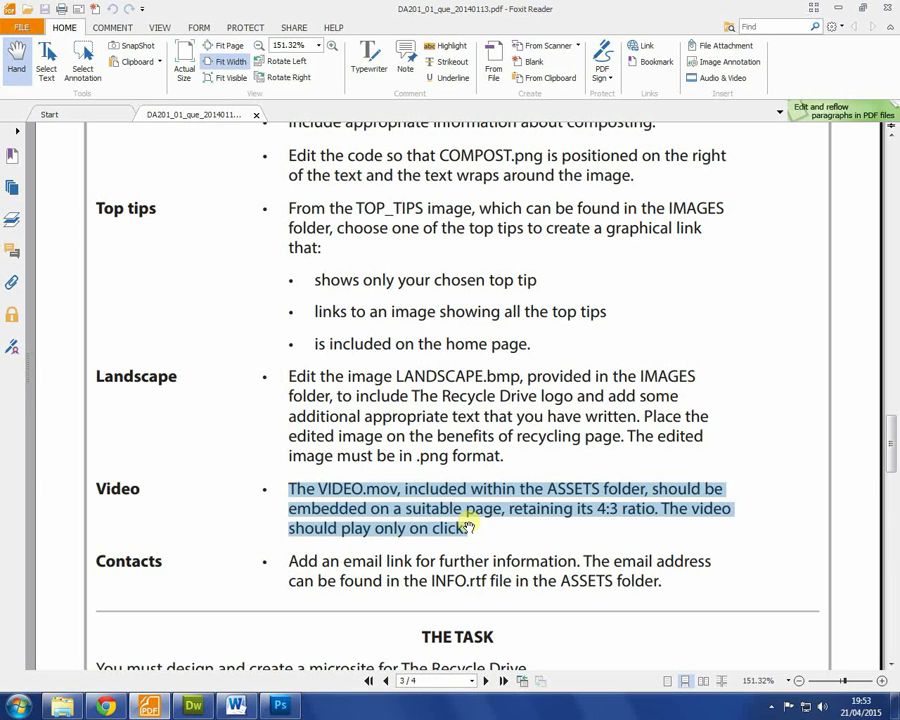
# Step: Return to Dreamweaver's recycling.html and delete the empty table from its right-hand box
pyautogui.click(193, 706)
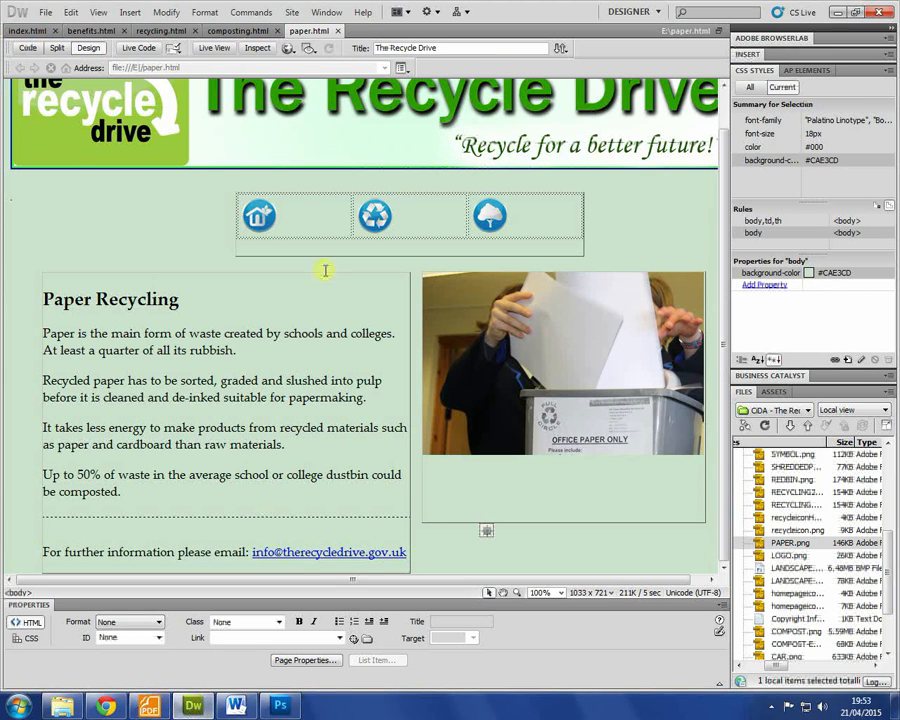
pyautogui.click(281, 706)
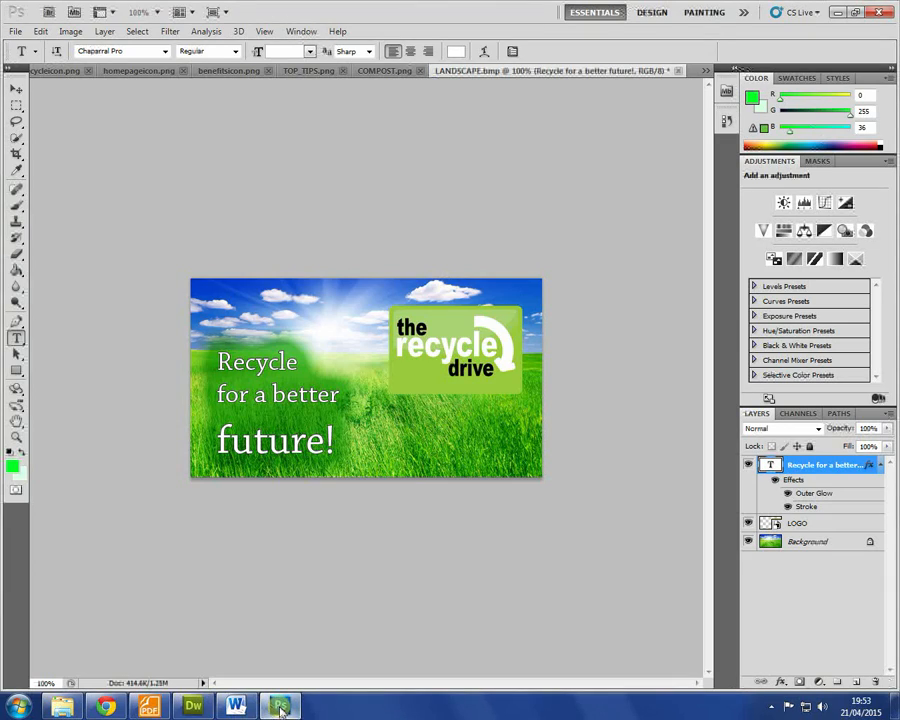
pyautogui.click(105, 706)
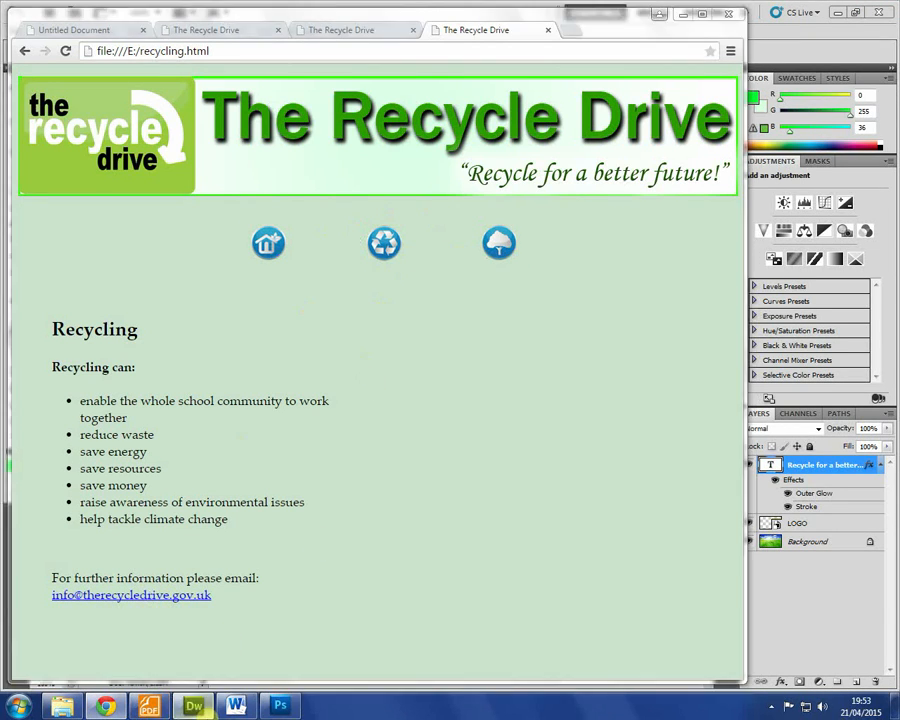
pyautogui.click(193, 706)
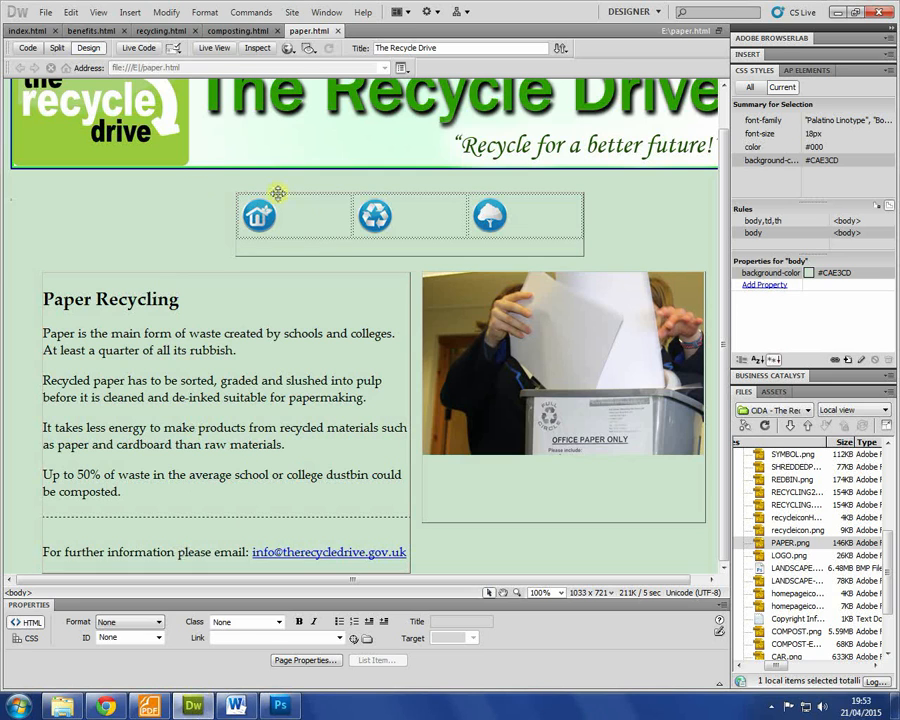
pyautogui.click(153, 33)
pyautogui.click(443, 405)
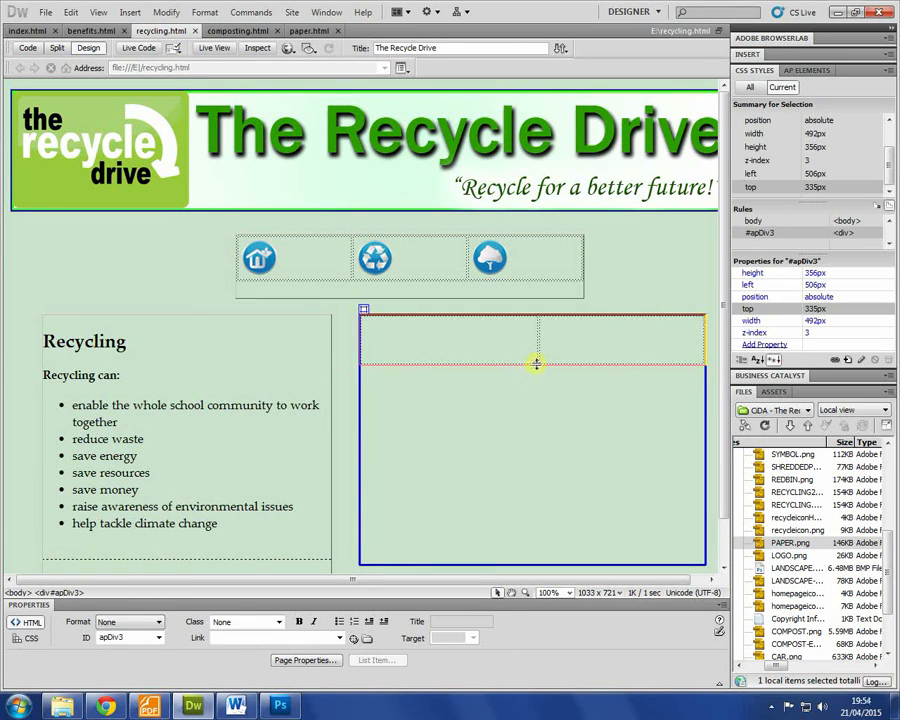
pyautogui.click(532, 362)
pyautogui.press('Delete')
# Step: Drag Movie.mov from the ASSETS folder in the Files panel into the empty right box
pyautogui.scroll(-3, 813, 556)
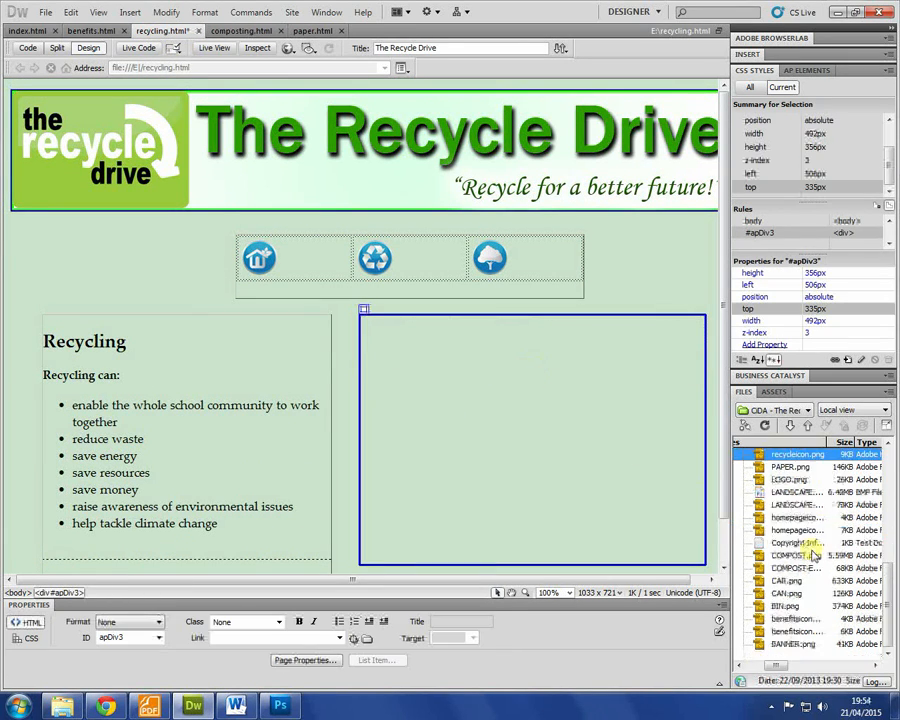
pyautogui.scroll(6, 813, 556)
pyautogui.moveTo(777, 666); pyautogui.dragTo(761, 666)
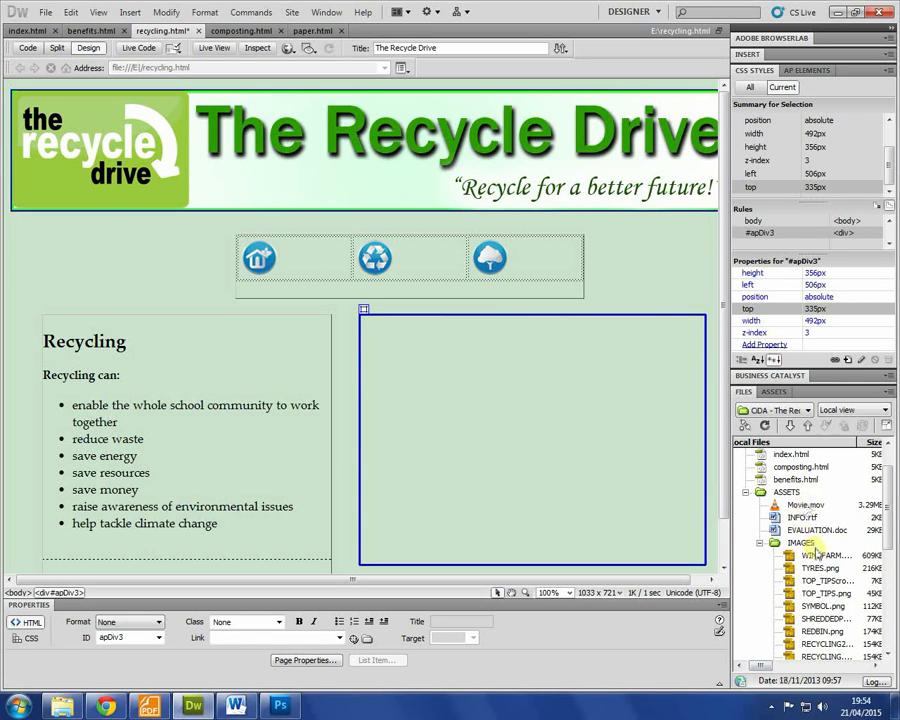
pyautogui.click(815, 506)
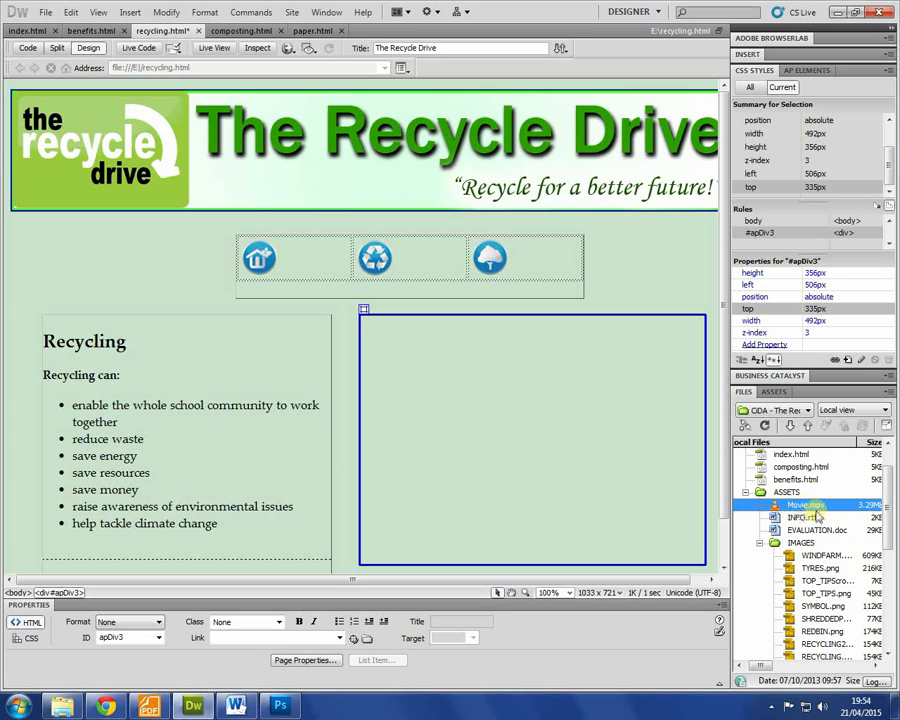
pyautogui.moveTo(812, 508); pyautogui.dragTo(378, 362)
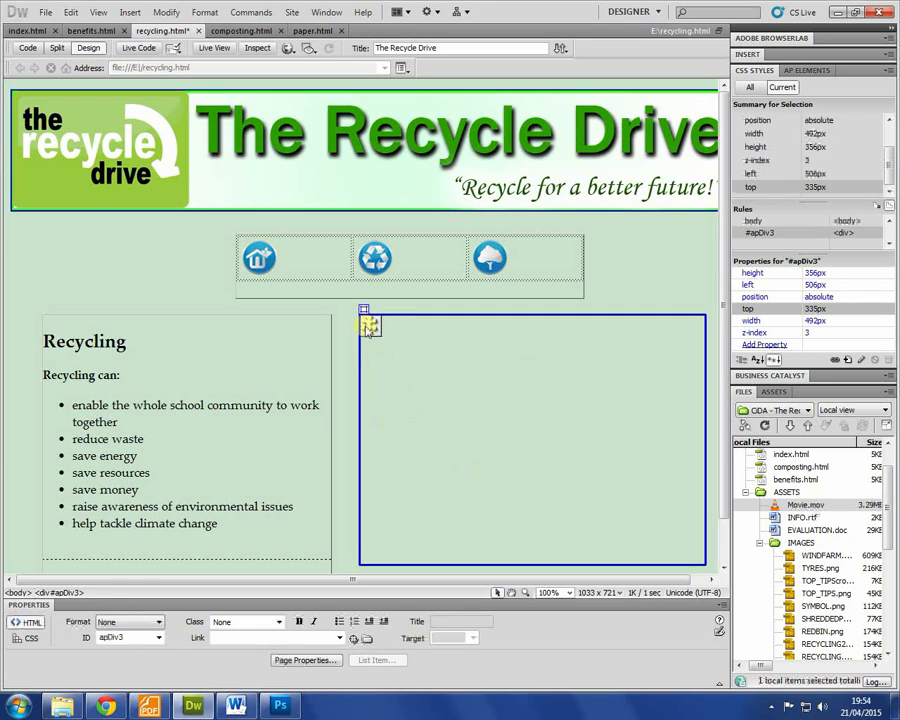
# Step: Select the embedded movie placeholder and check the brief in Foxit before returning
pyautogui.click(369, 326)
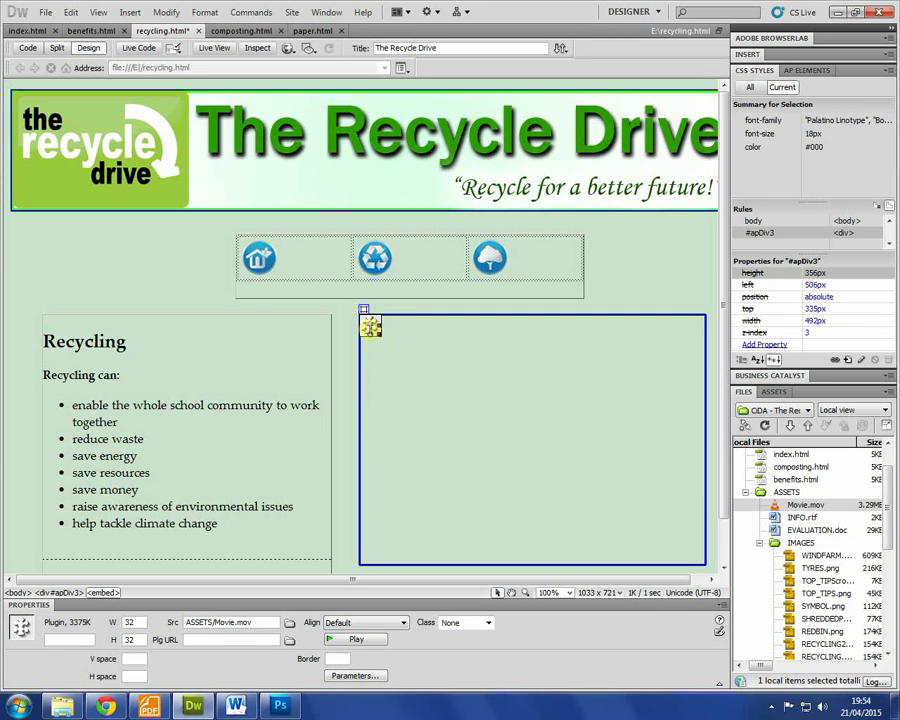
pyautogui.click(390, 409)
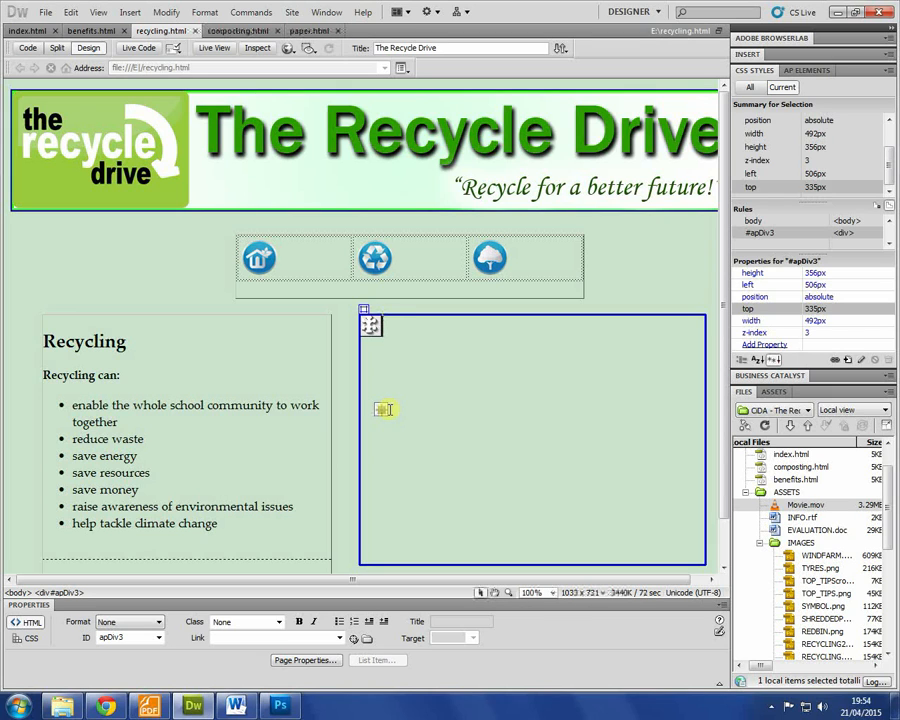
pyautogui.click(375, 328)
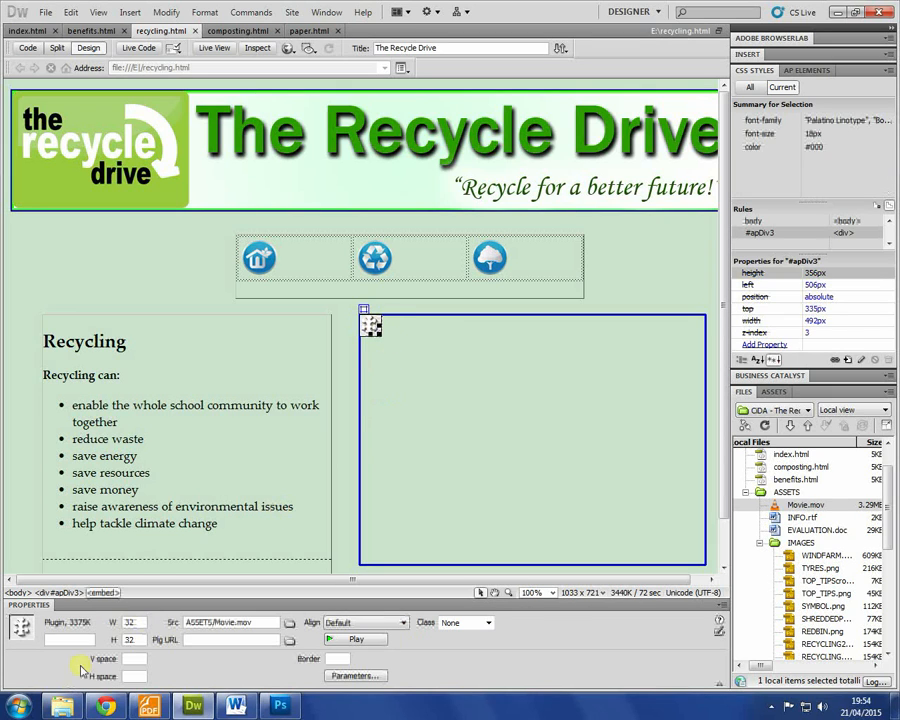
pyautogui.click(413, 419)
pyautogui.click(371, 327)
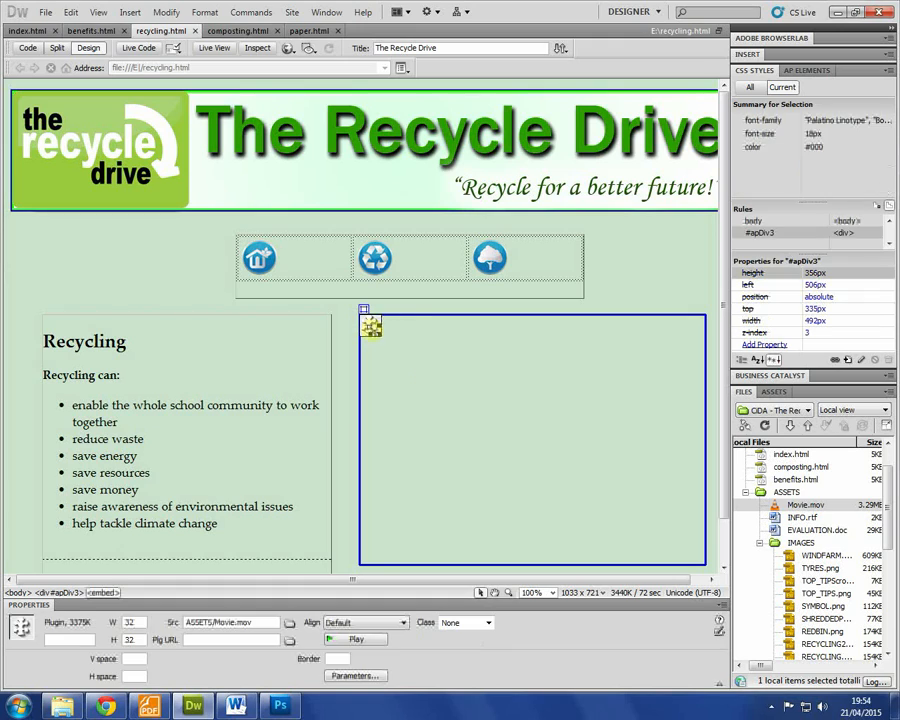
pyautogui.click(149, 706)
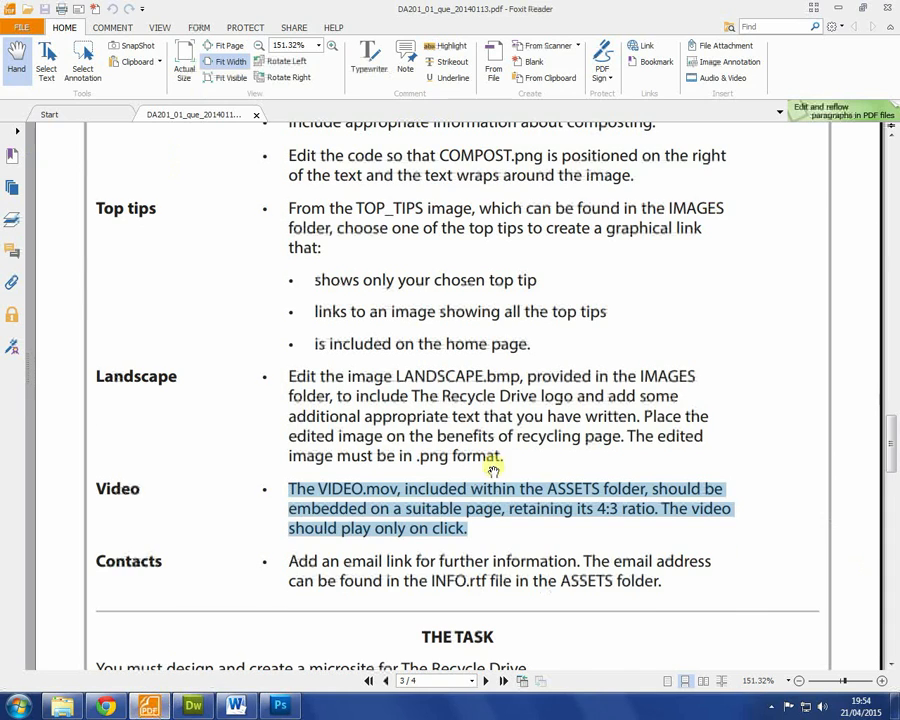
pyautogui.scroll(10, 512, 482)
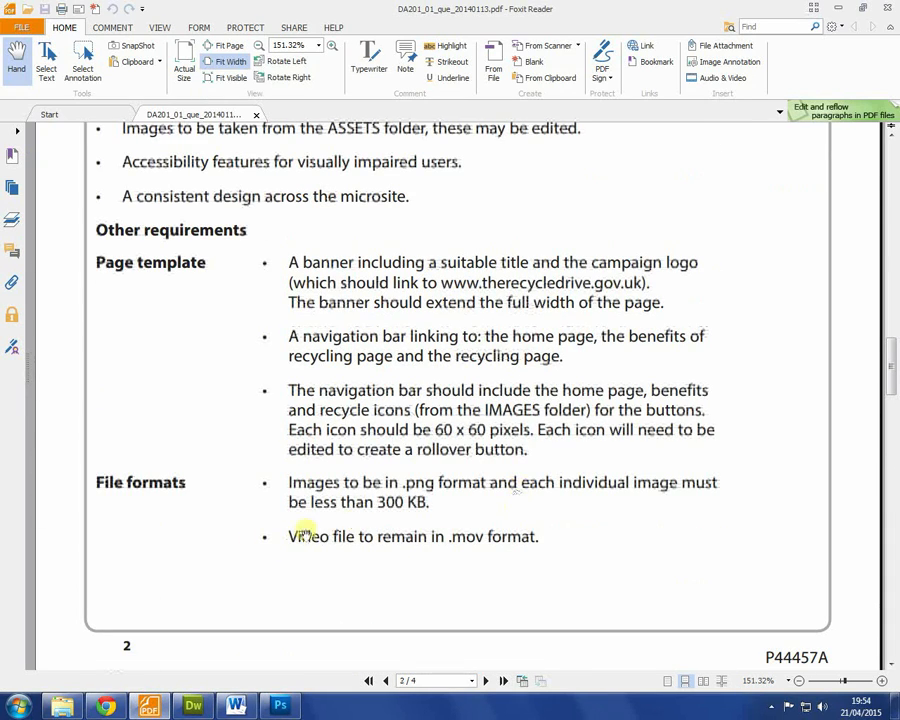
pyautogui.hotkey('alt', 'Tab')
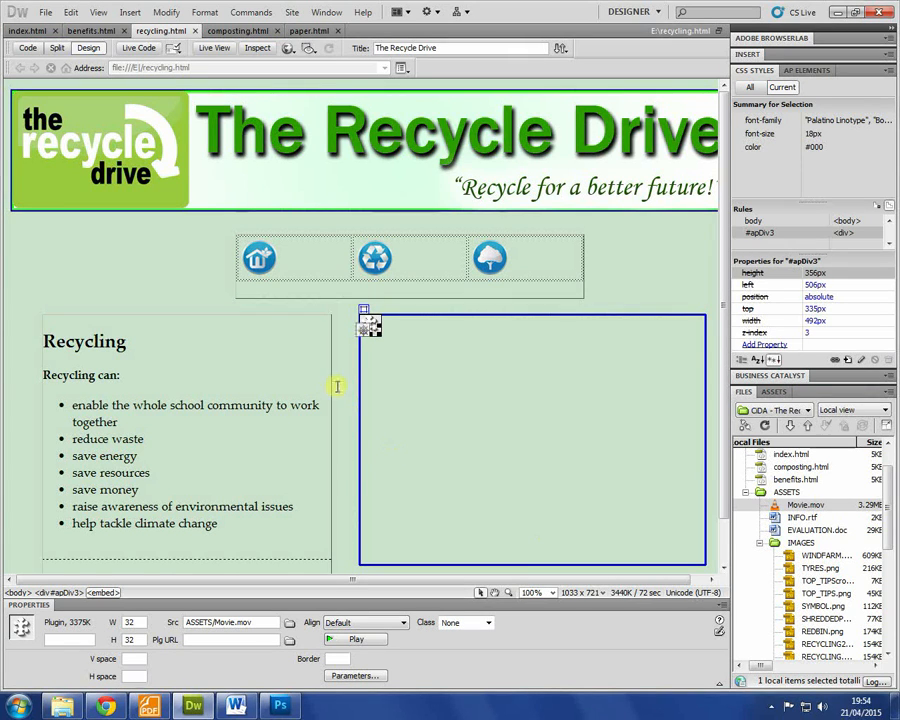
# Step: Look up Movie.mov's 420 × 336 frame size in its E:\ASSETS Properties Details tab
pyautogui.click(14, 706)
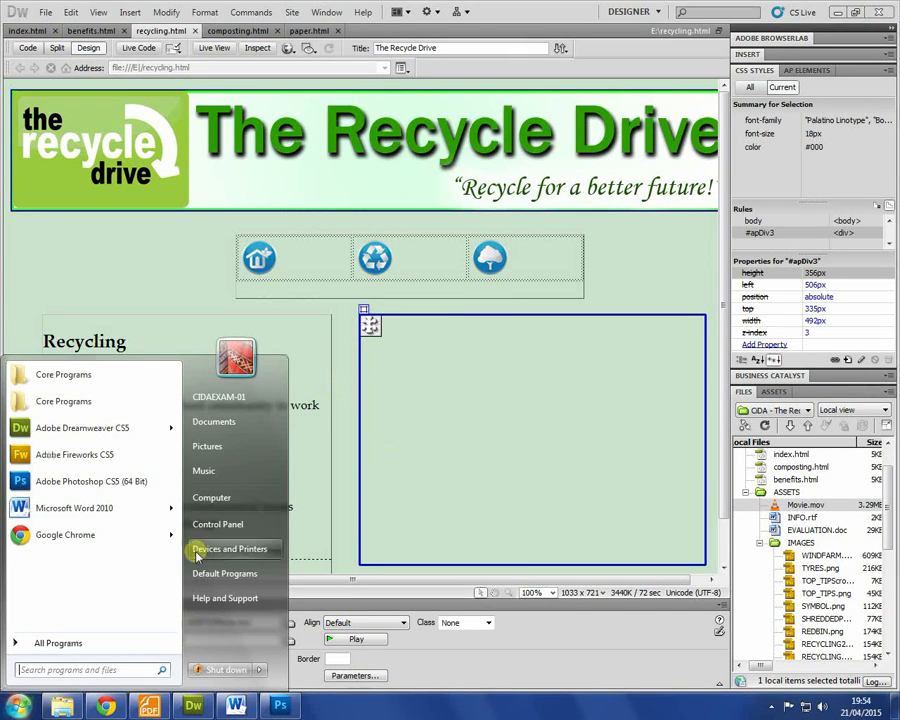
pyautogui.press('Escape')
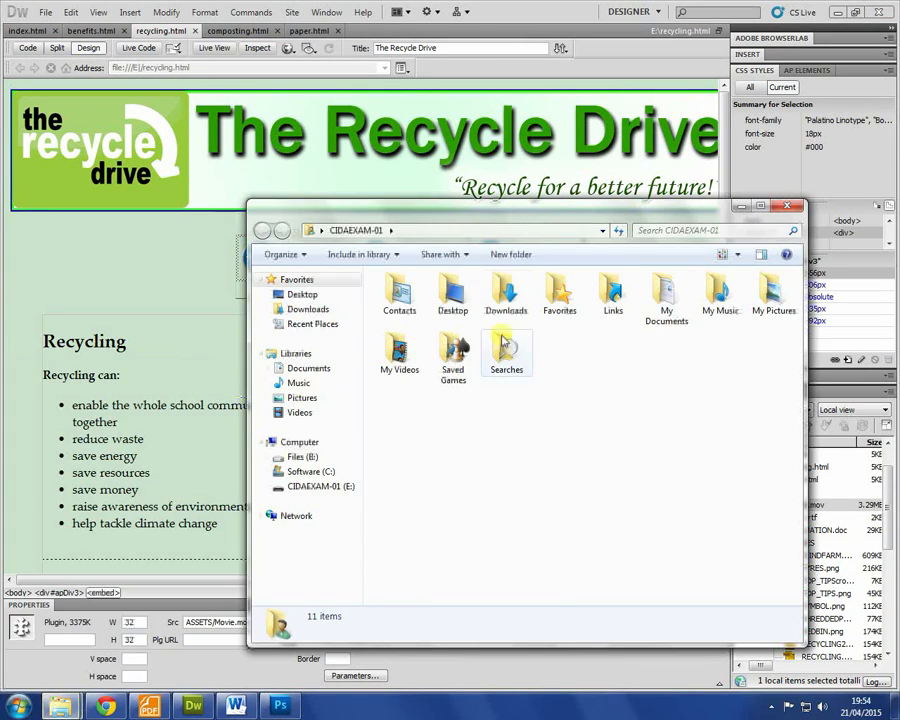
pyautogui.click(311, 487)
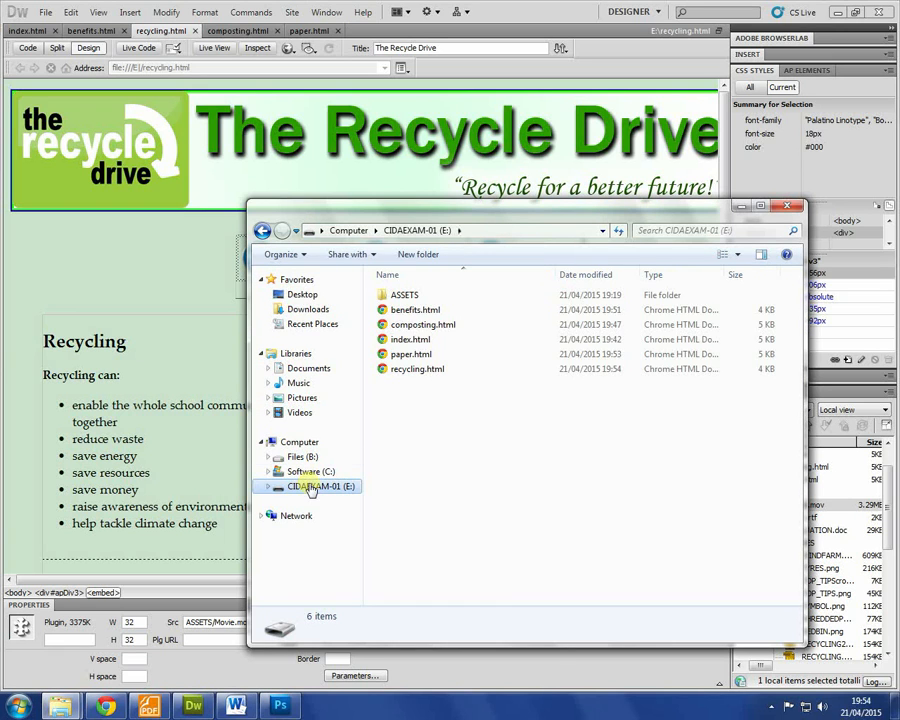
pyautogui.doubleClick(396, 295)
pyautogui.rightClick(420, 347)
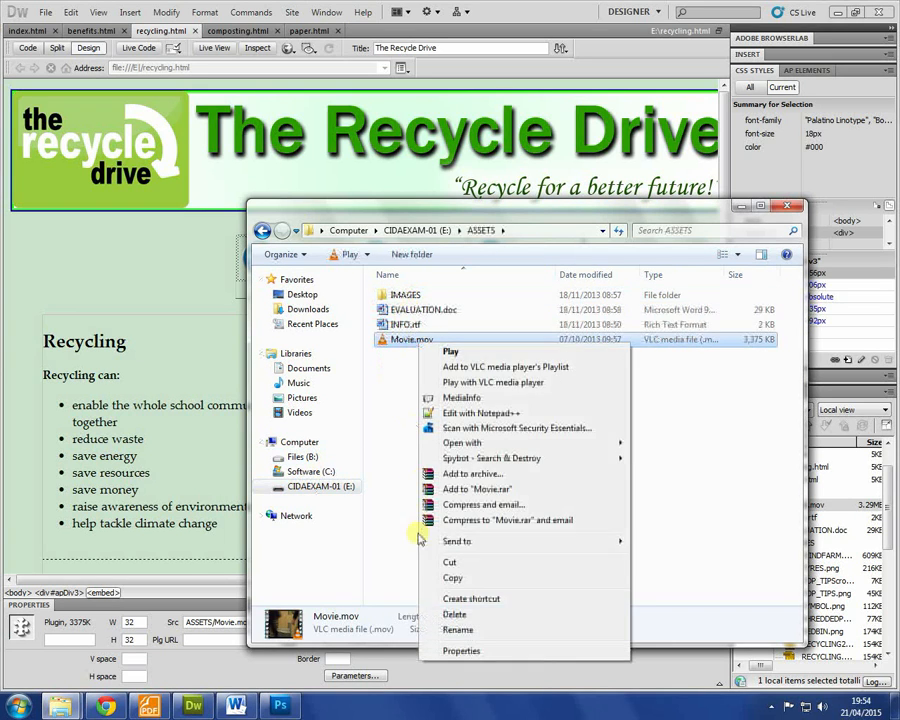
pyautogui.click(466, 651)
pyautogui.click(478, 361)
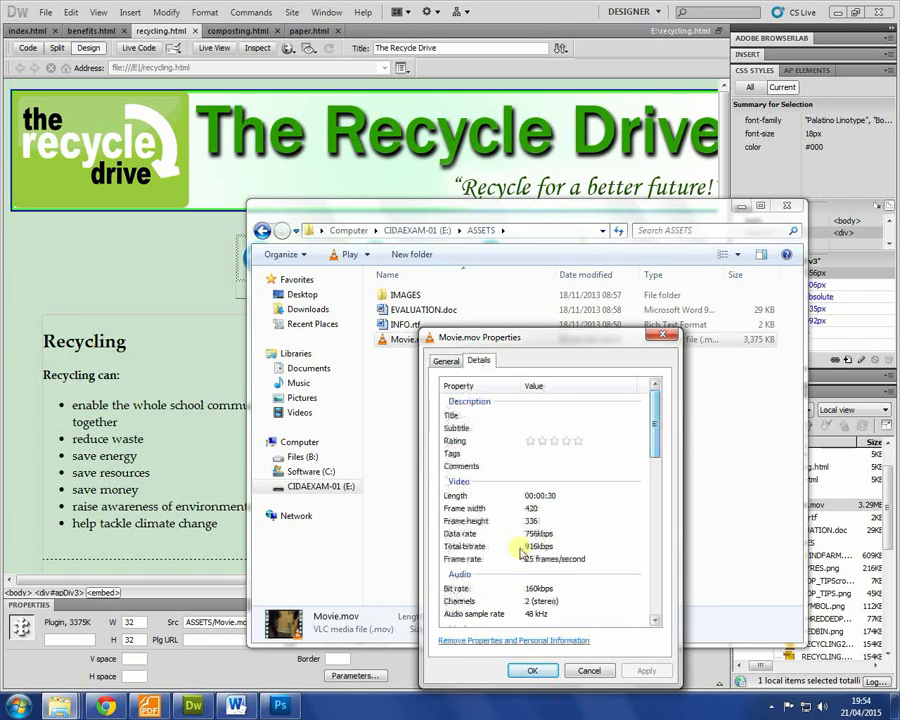
pyautogui.click(536, 521)
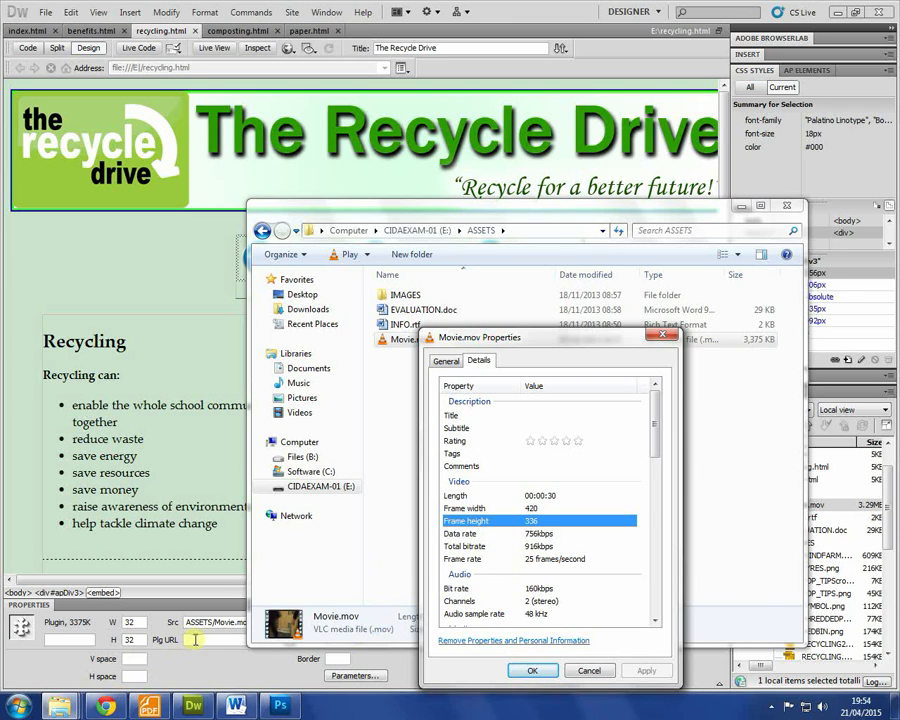
# Step: Set the embedded movie plugin to W 420, H 336 and save recycling.html
pyautogui.click(203, 506)
pyautogui.click(366, 314)
pyautogui.click(370, 326)
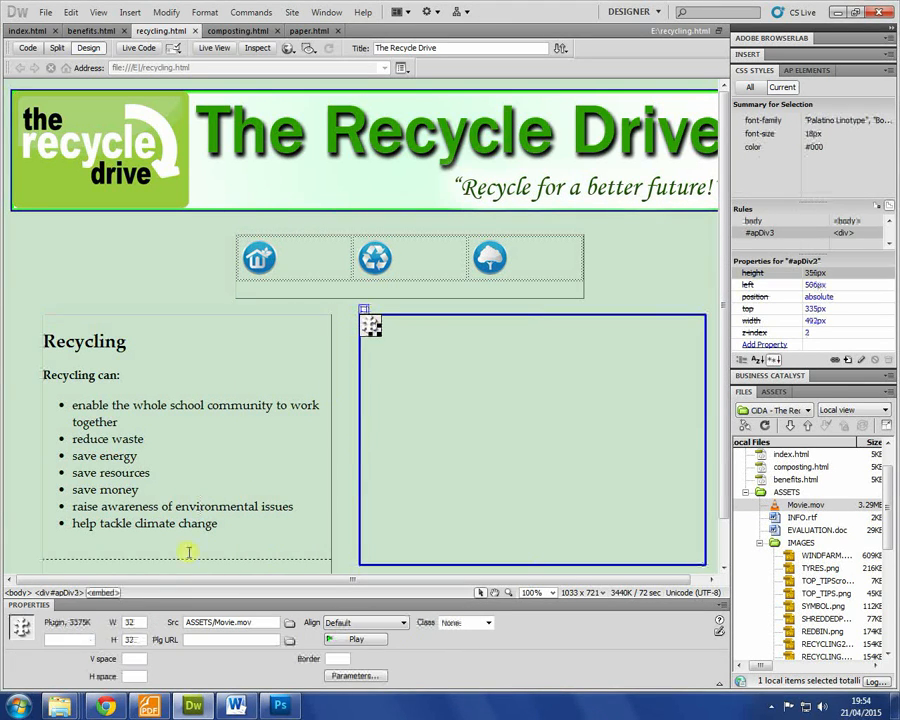
pyautogui.write('420')
pyautogui.click(129, 639)
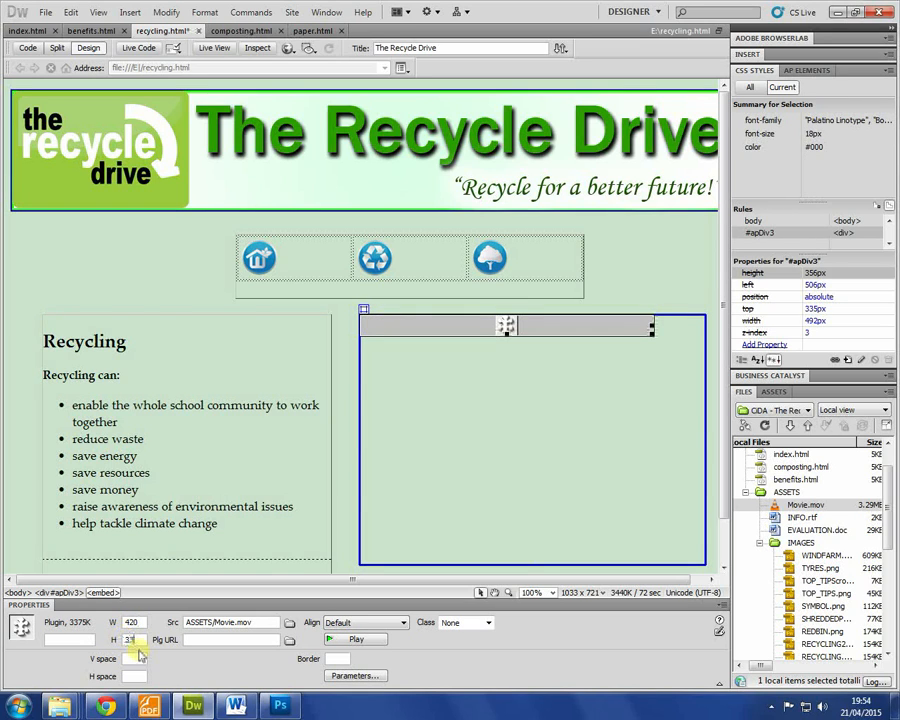
pyautogui.press('Return')
pyautogui.hotkey('ctrl', 's')
pyautogui.click(143, 706)
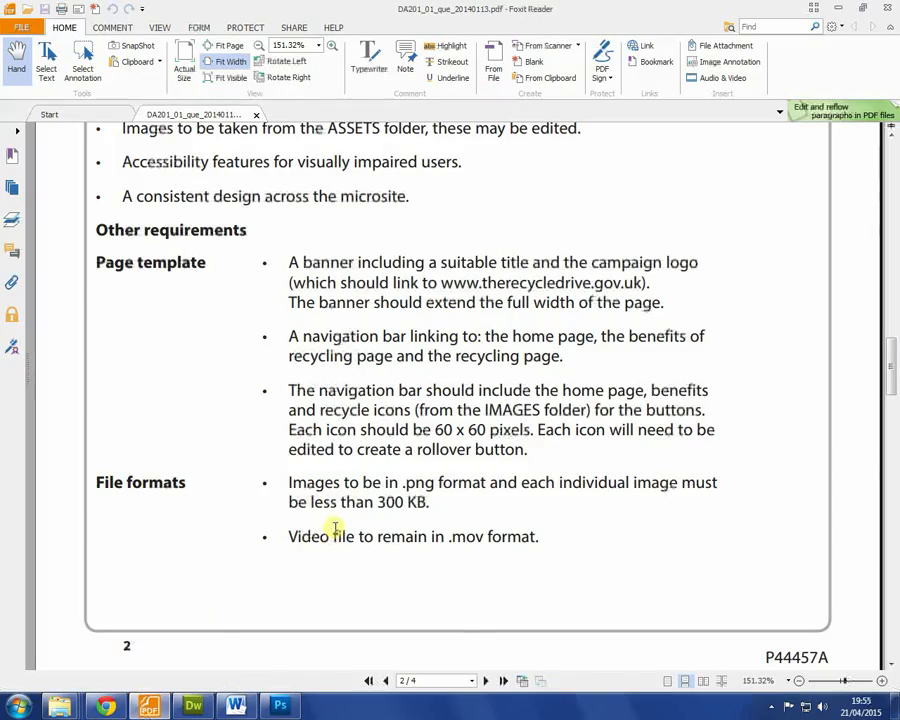
pyautogui.scroll(-2, 313, 543)
pyautogui.scroll(-4, 313, 543)
pyautogui.scroll(6, 314, 532)
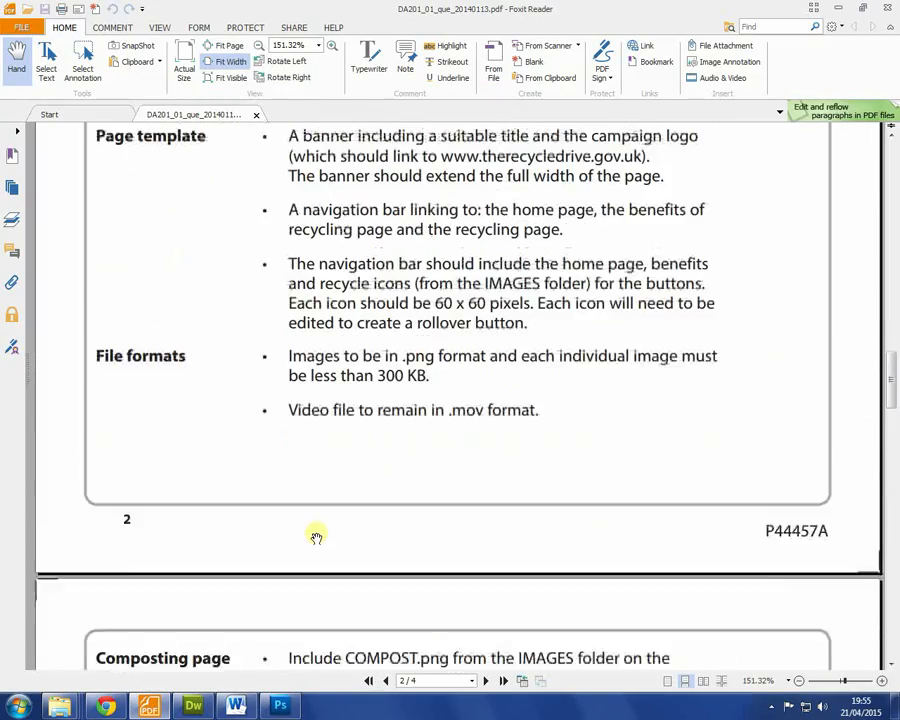
pyautogui.scroll(-15, 383, 530)
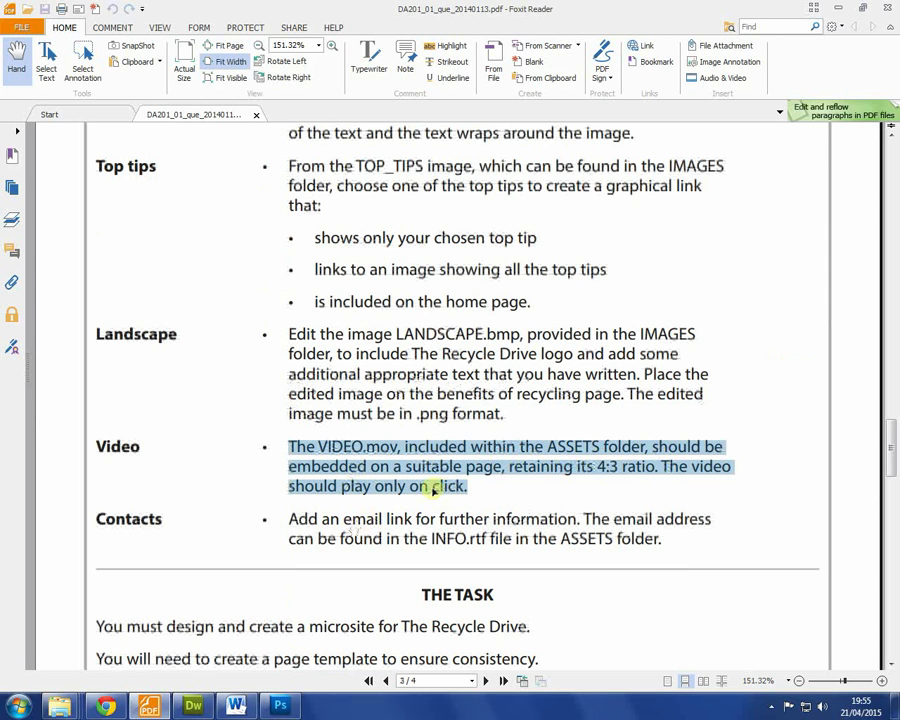
pyautogui.click(193, 706)
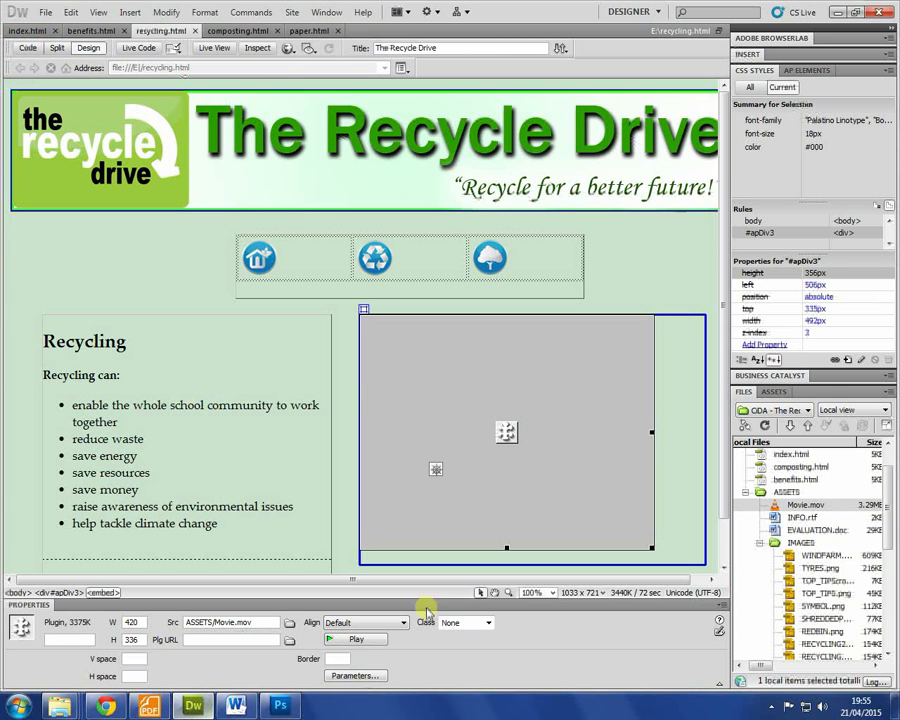
# Step: Add an AUTOPLAY parameter with value False to the embedded Movie.mov plugin
pyautogui.click(700, 432)
pyautogui.click(577, 392)
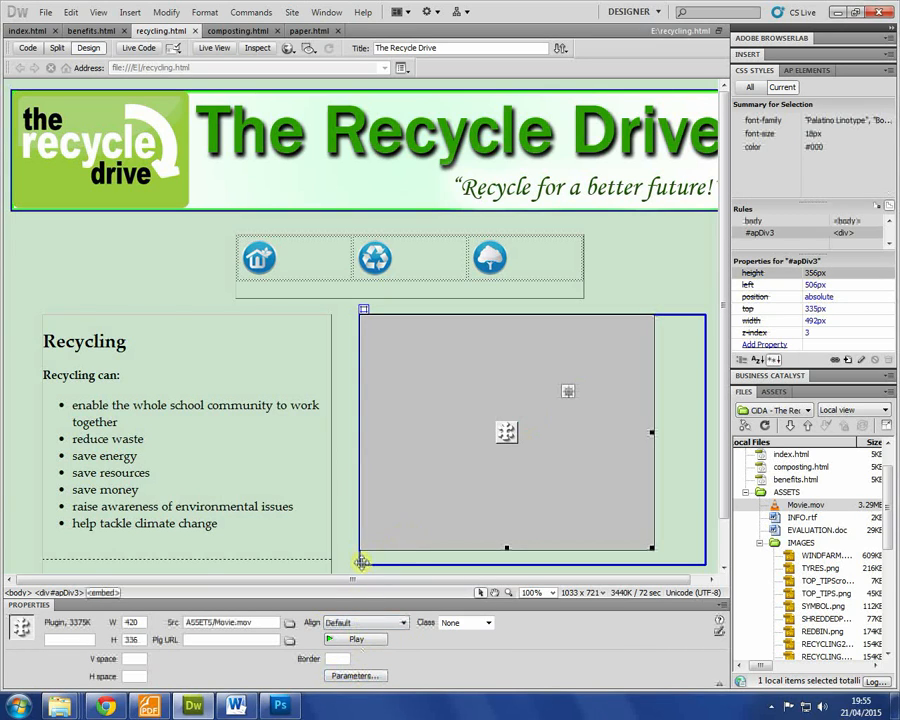
pyautogui.click(352, 676)
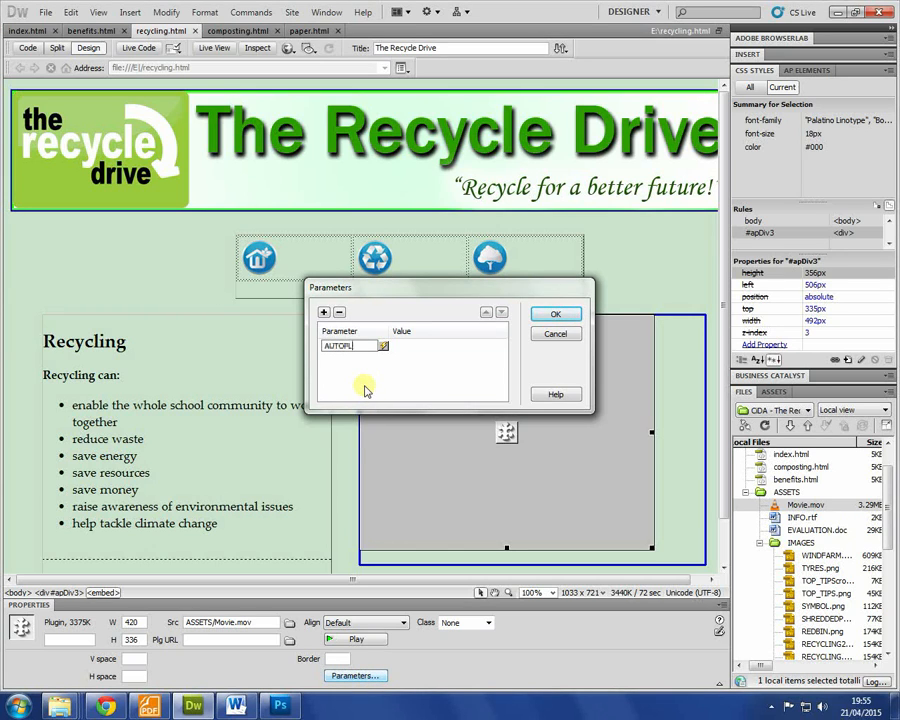
pyautogui.click(403, 345)
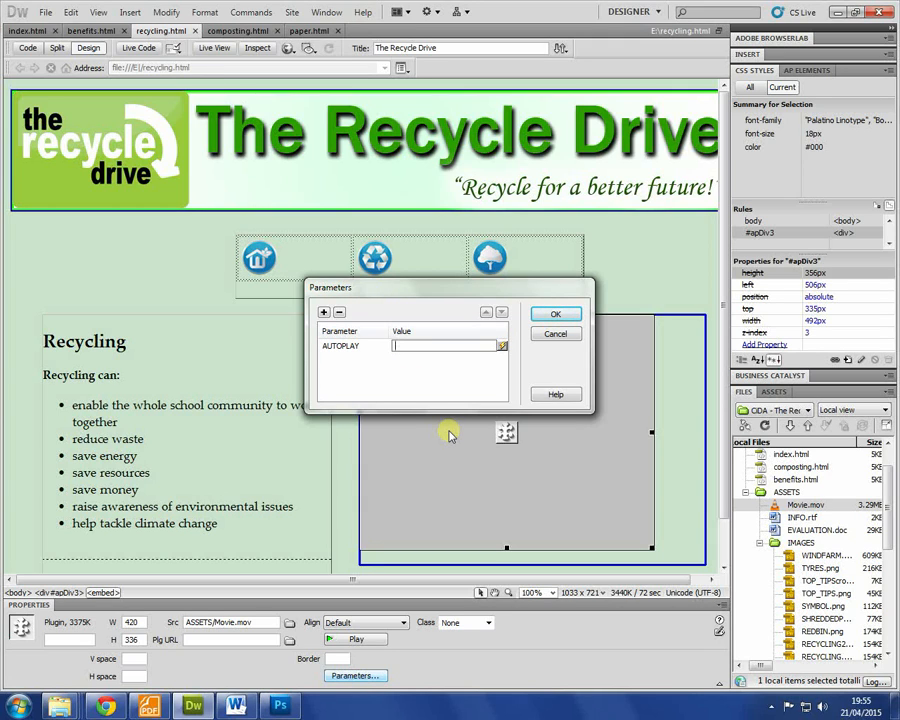
pyautogui.click(554, 313)
pyautogui.click(683, 466)
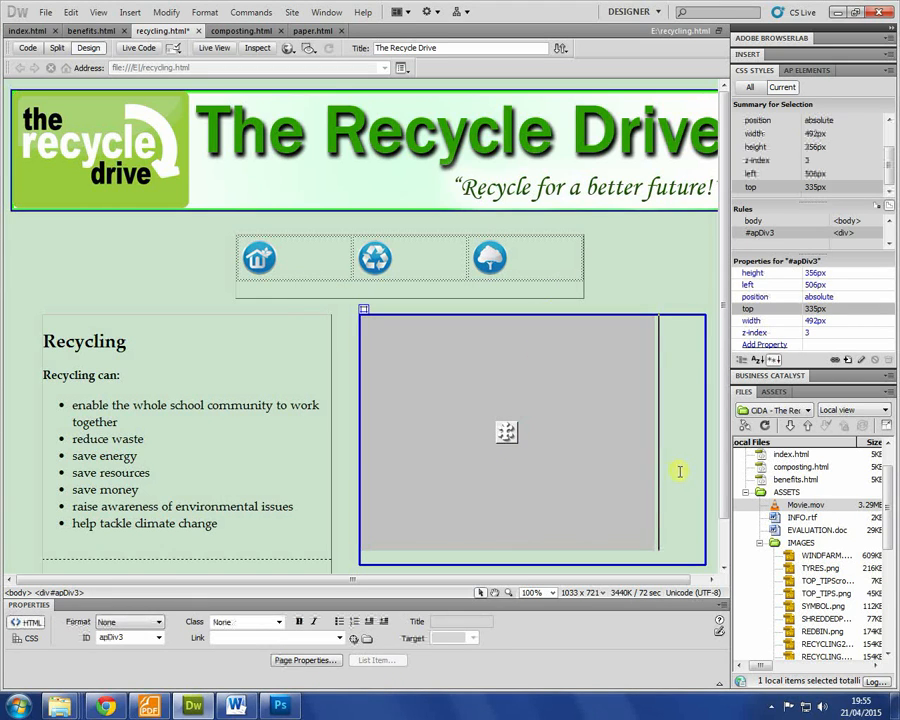
# Step: Shift the video box's left edge right and widen the Recycling text box to 496 px
pyautogui.click(359, 441)
pyautogui.click(359, 441)
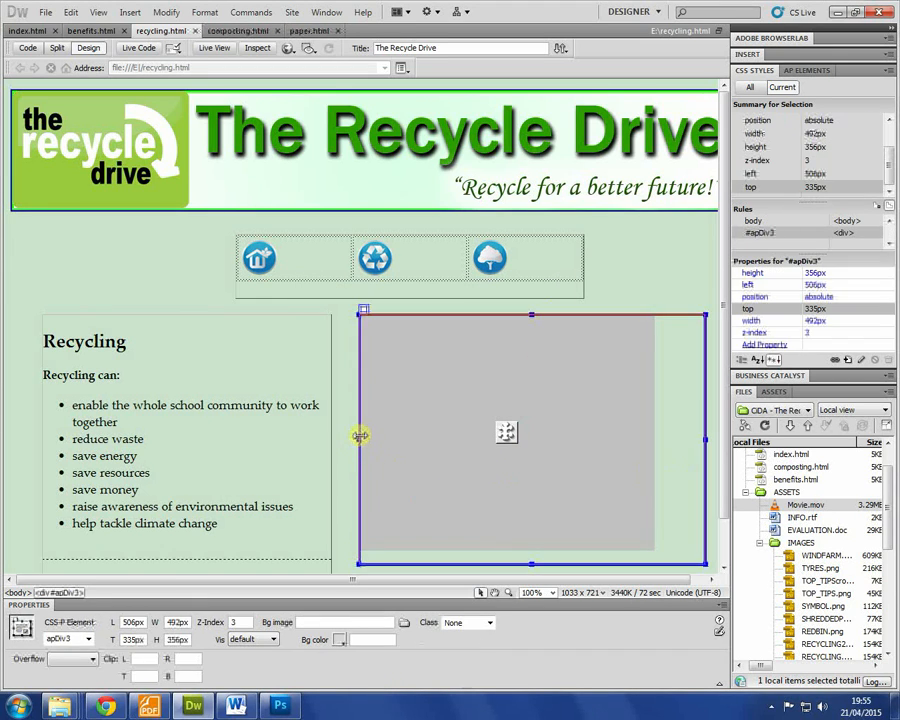
pyautogui.moveTo(358, 438); pyautogui.dragTo(412, 440)
pyautogui.click(331, 462)
pyautogui.scroll(-1, 332, 460)
pyautogui.moveTo(332, 430); pyautogui.dragTo(391, 426)
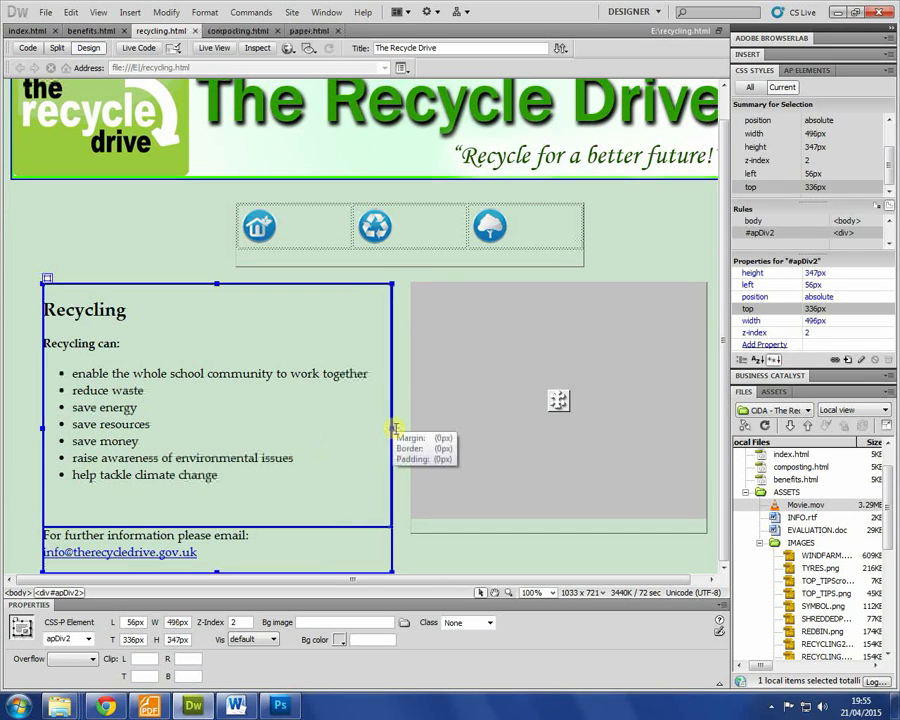
# Step: Preview the page in Chrome, dismiss the unsupported plug-in box and close the browser
pyautogui.press('F12')
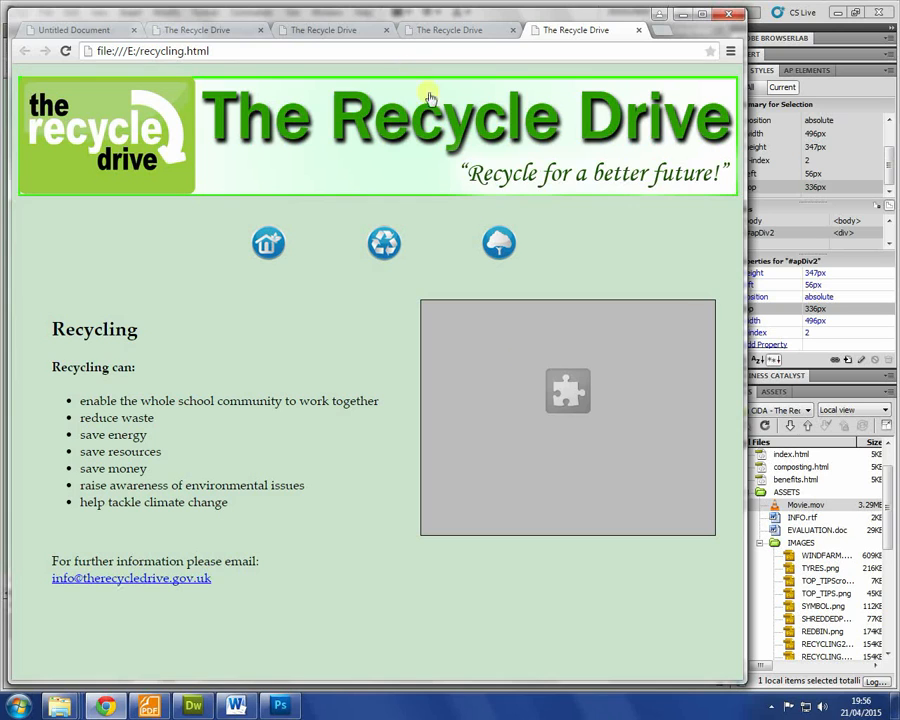
pyautogui.click(704, 309)
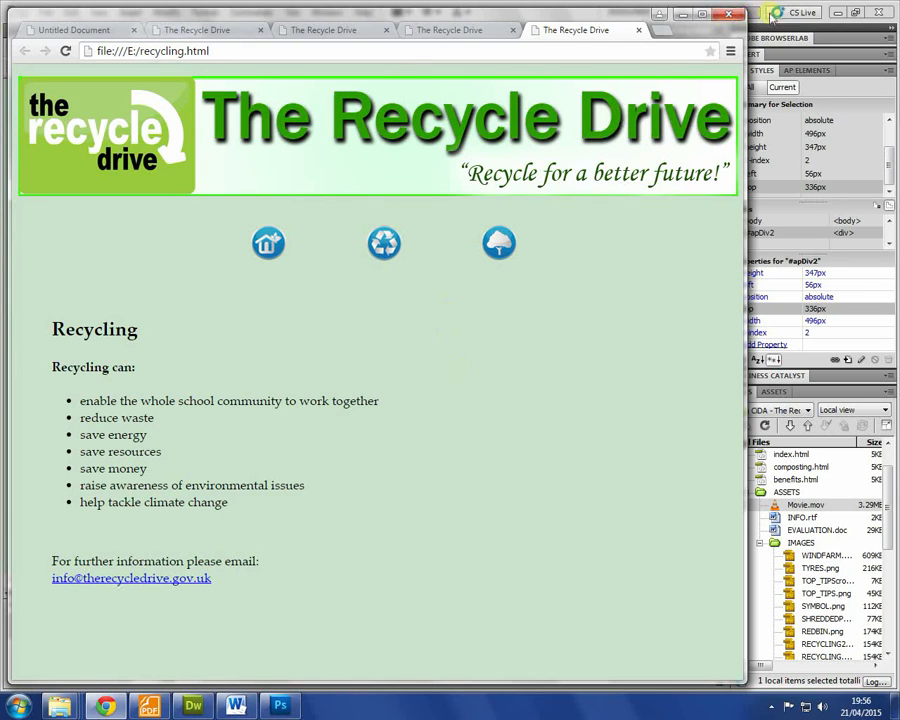
pyautogui.click(729, 14)
pyautogui.click(47, 12)
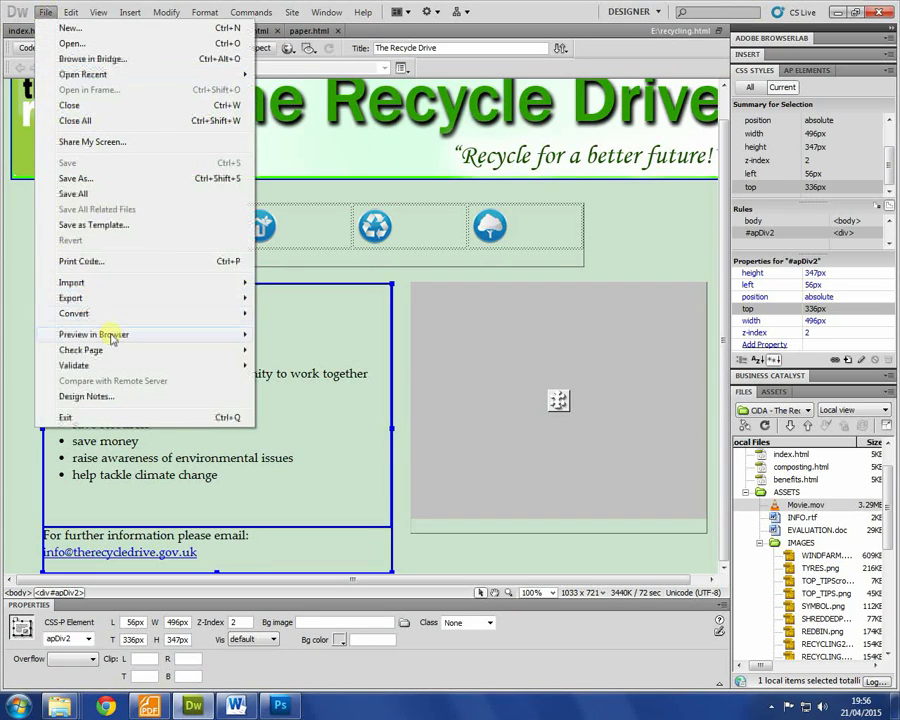
# Step: Preview the page in Firefox, skipping the import wizard and default-browser prompt, and widen the window
pyautogui.moveTo(217, 336)
pyautogui.click(283, 346)
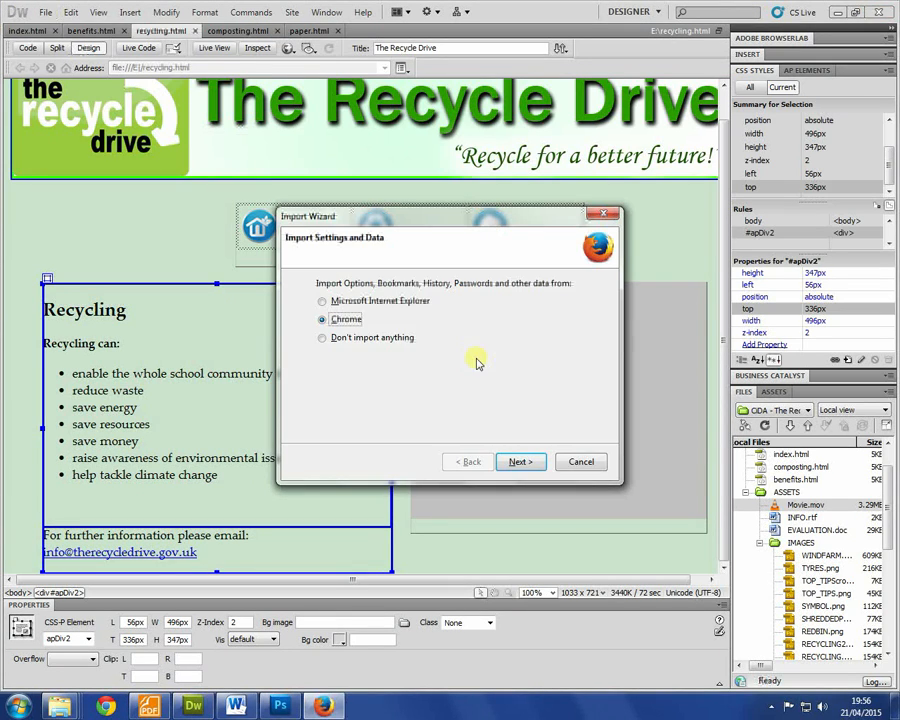
pyautogui.click(357, 342)
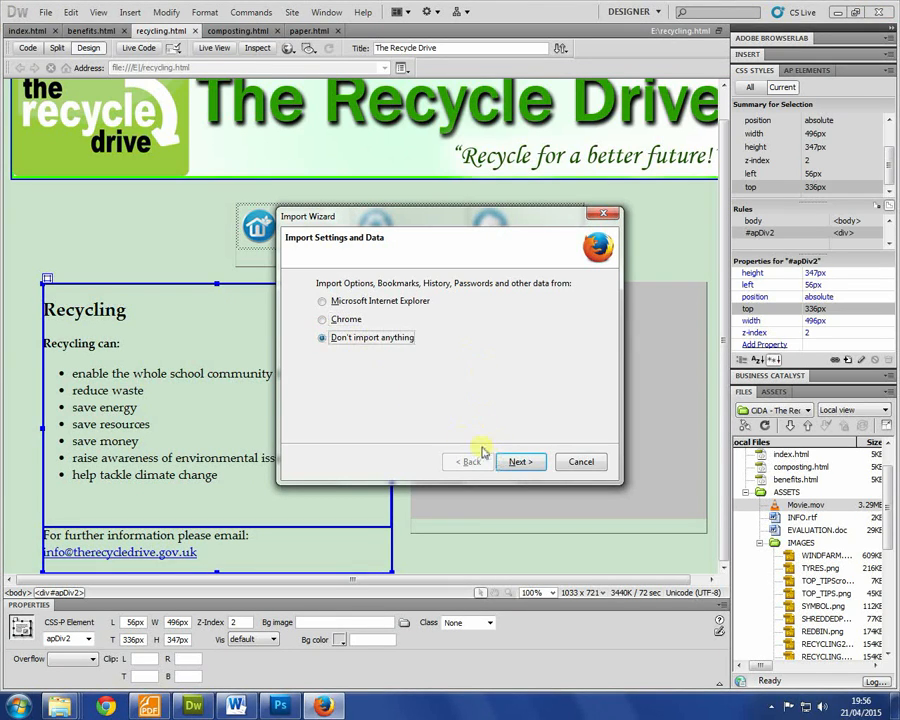
pyautogui.click(514, 462)
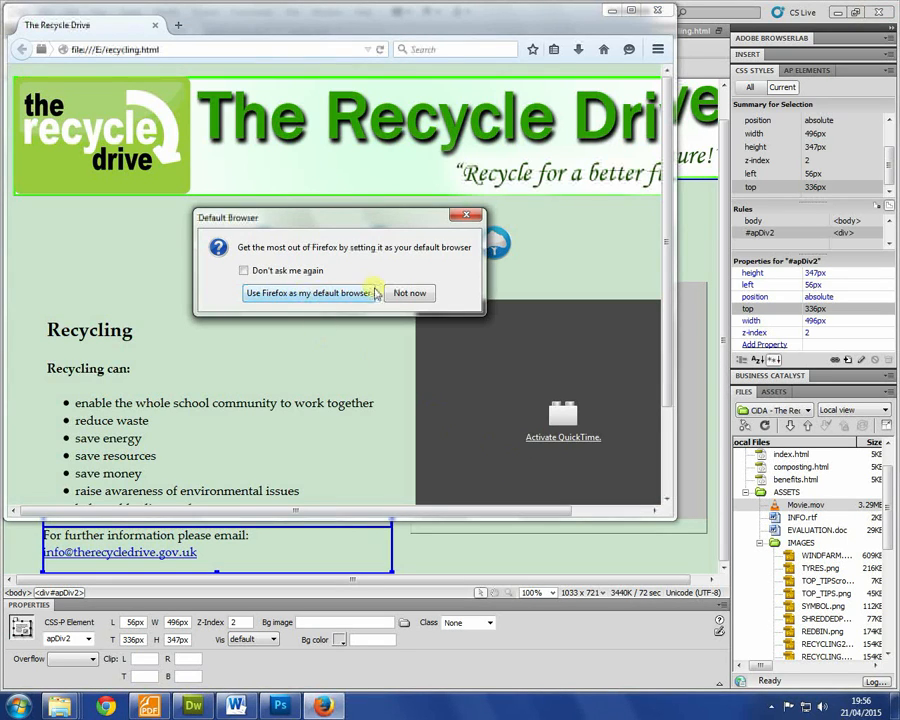
pyautogui.click(407, 294)
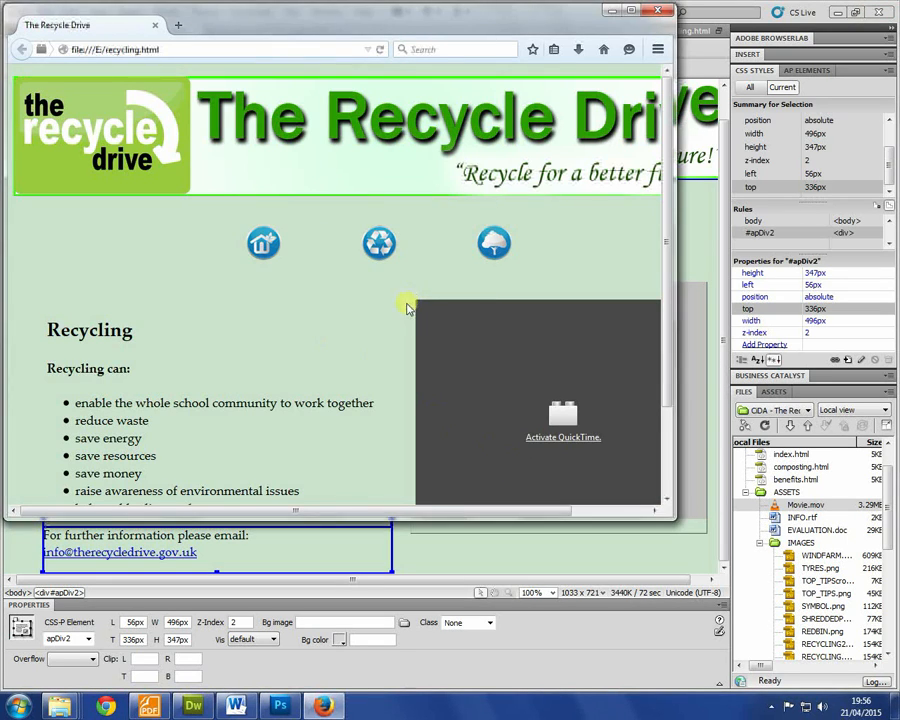
pyautogui.moveTo(675, 514); pyautogui.dragTo(756, 690)
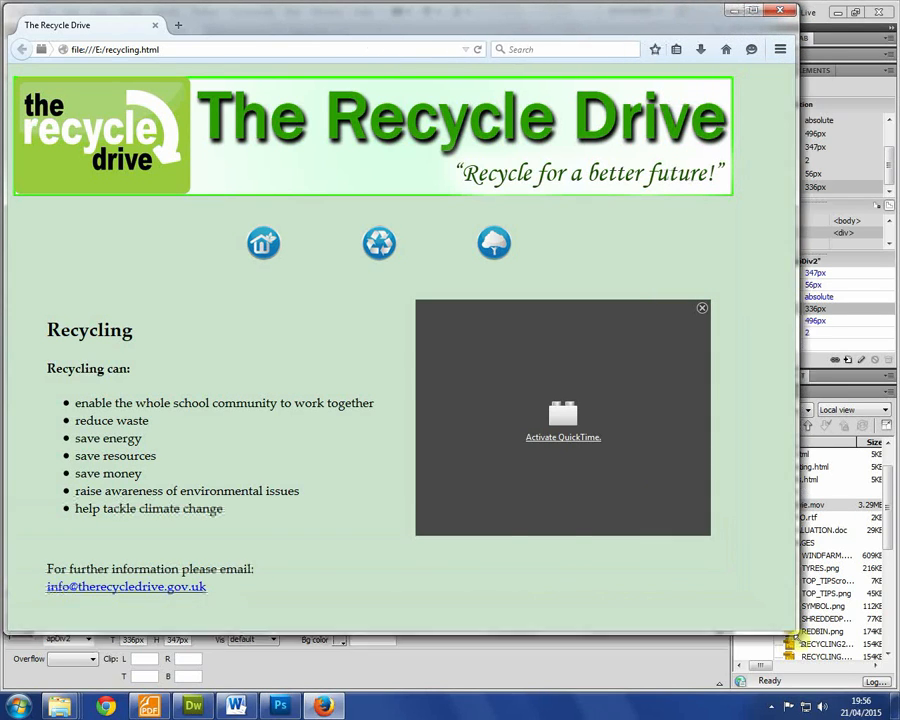
# Step: Activate and allow QuickTime for the movie, decline its update, and close Firefox
pyautogui.click(555, 437)
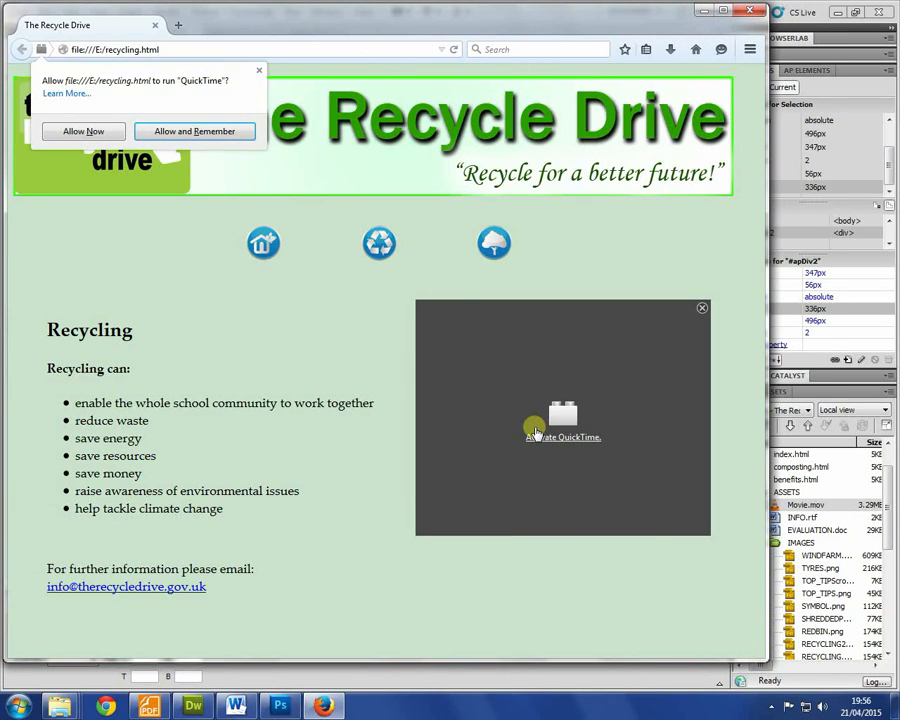
pyautogui.click(113, 131)
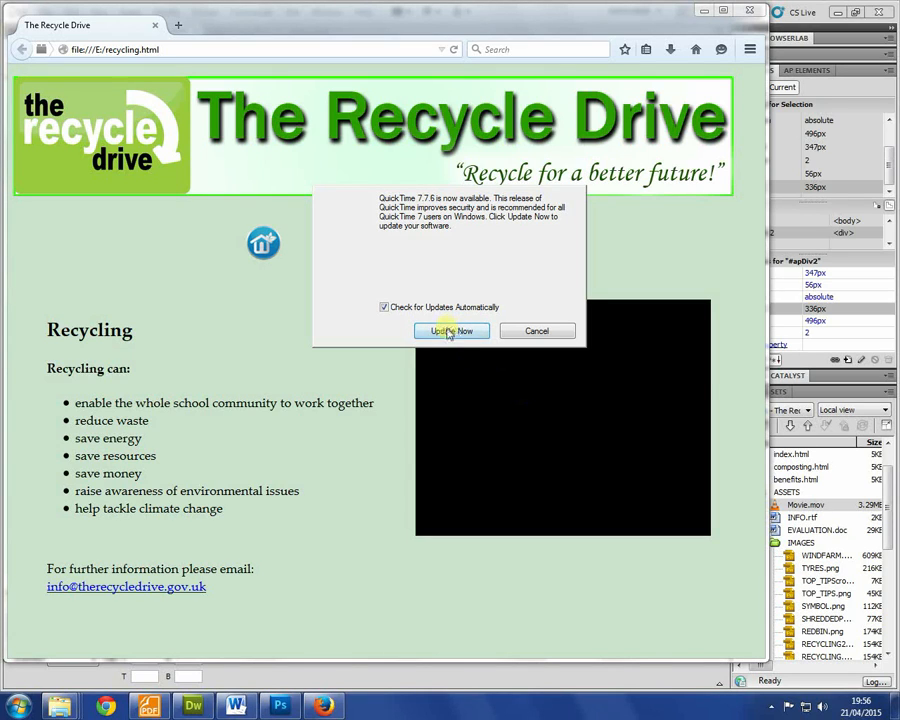
pyautogui.click(534, 331)
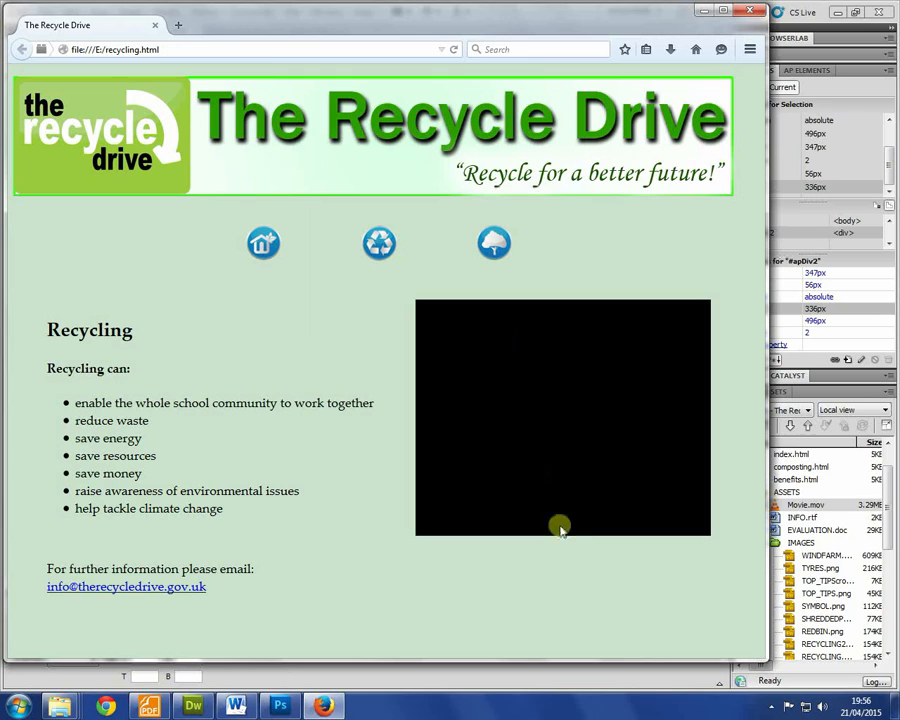
pyautogui.click(747, 10)
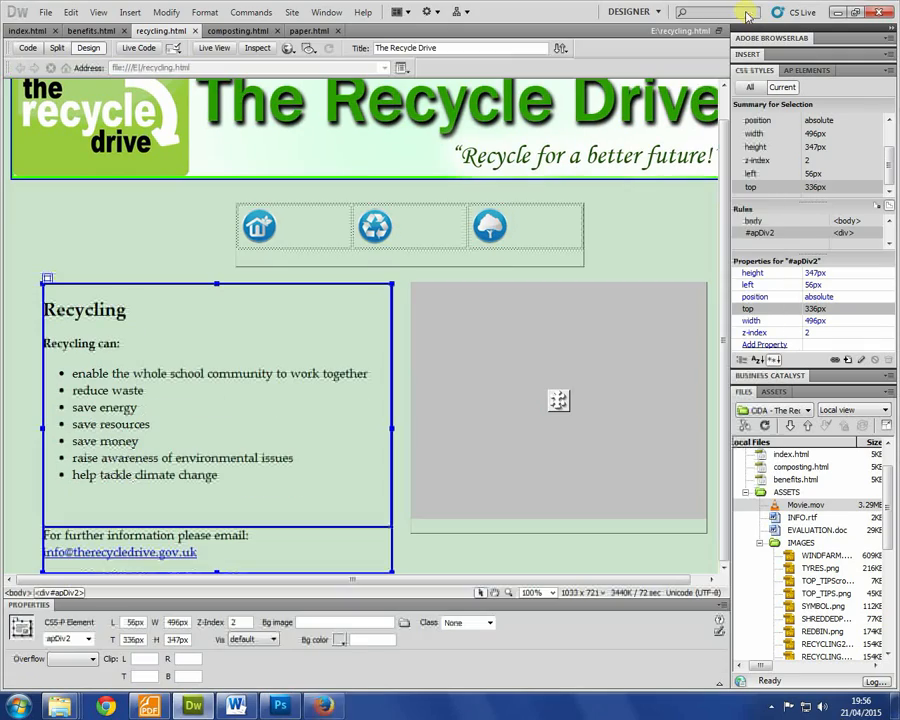
pyautogui.click(400, 480)
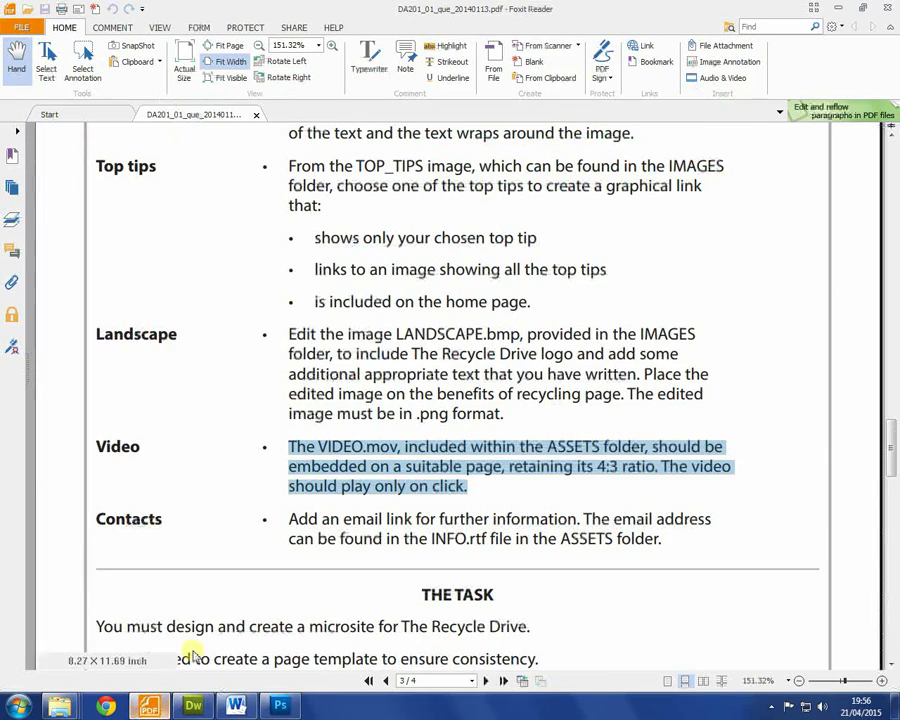
pyautogui.click(148, 706)
pyautogui.scroll(-2, 402, 456)
pyautogui.scroll(1, 407, 456)
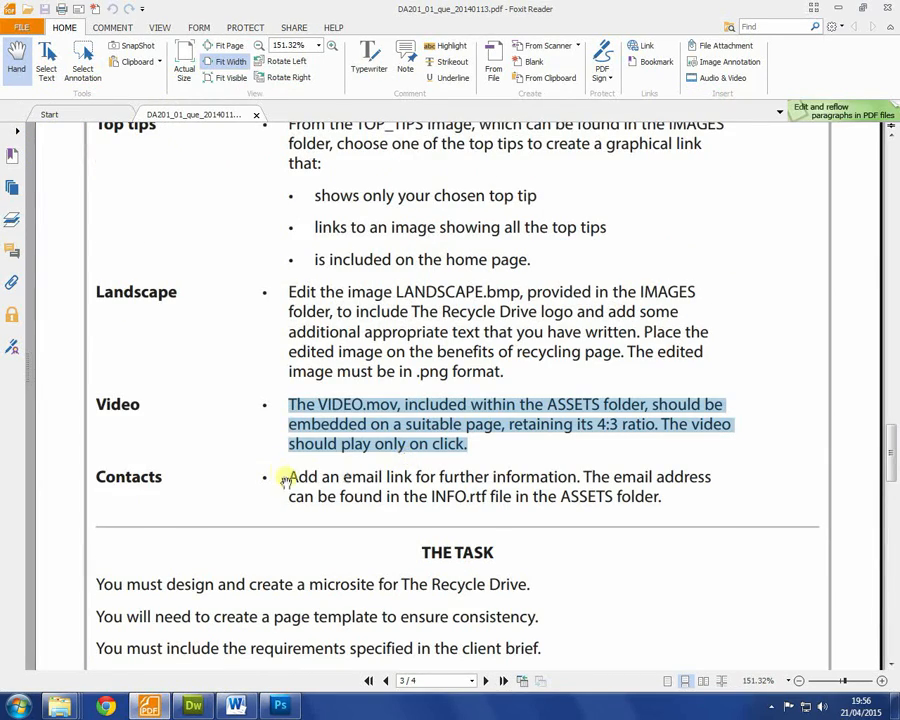
pyautogui.scroll(1, 490, 476)
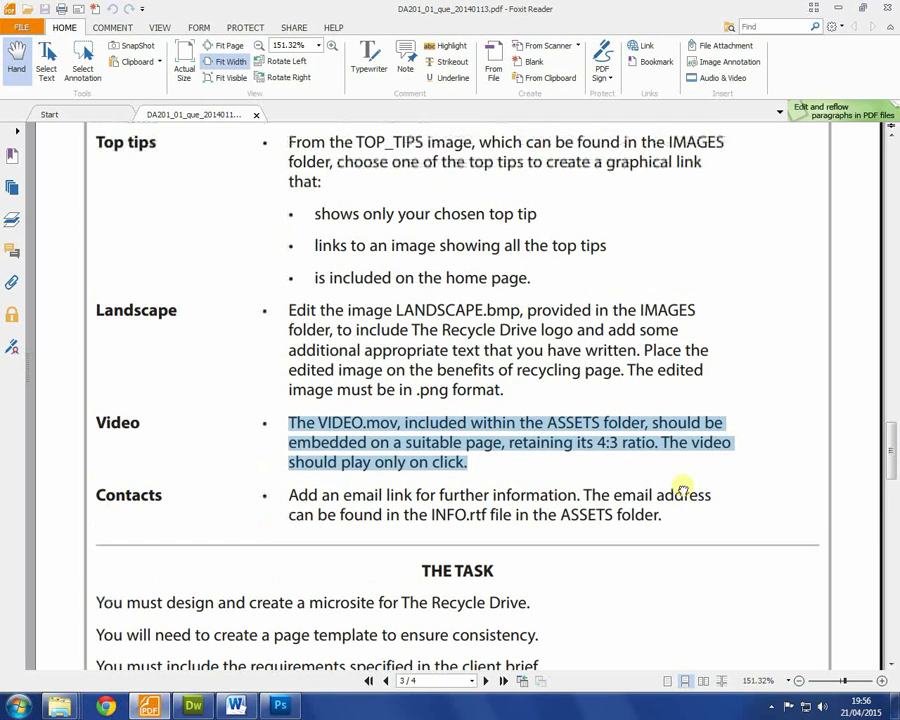
pyautogui.click(193, 706)
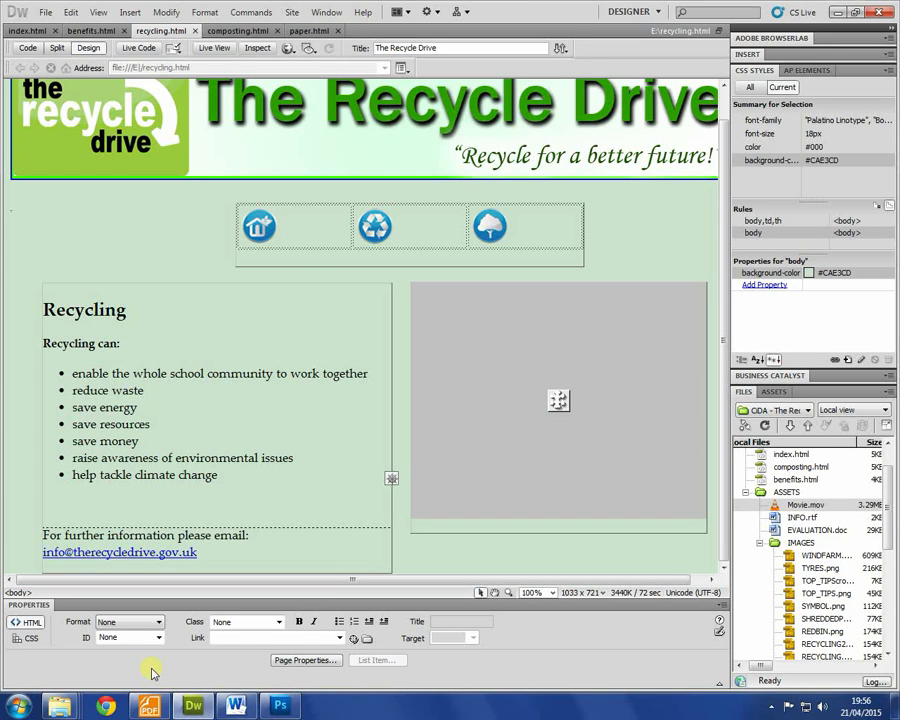
# Step: Close Chrome and preview the home page index.html in the browser
pyautogui.click(105, 706)
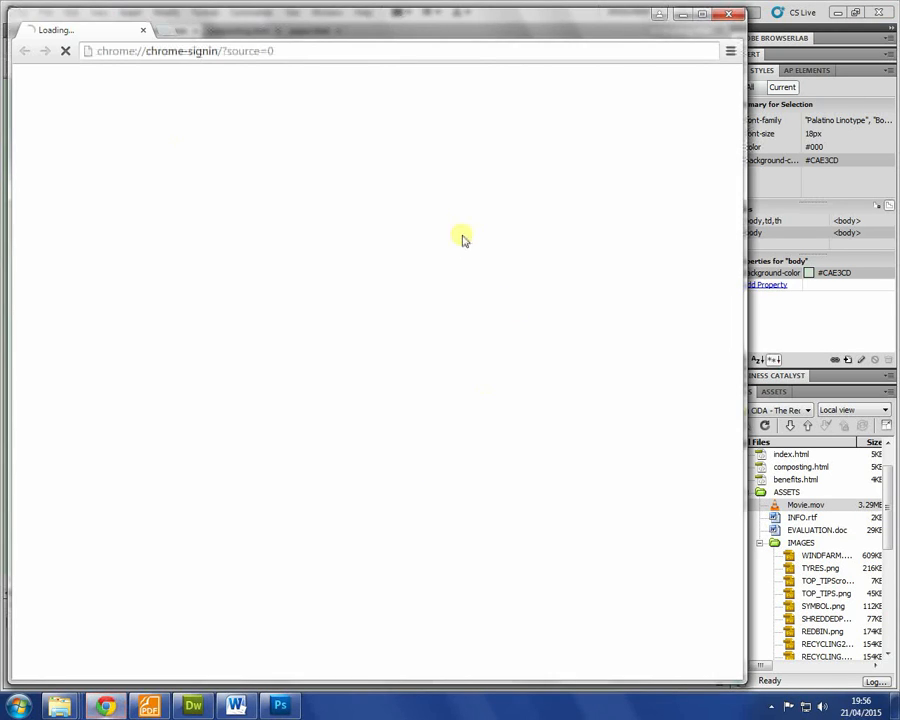
pyautogui.click(729, 14)
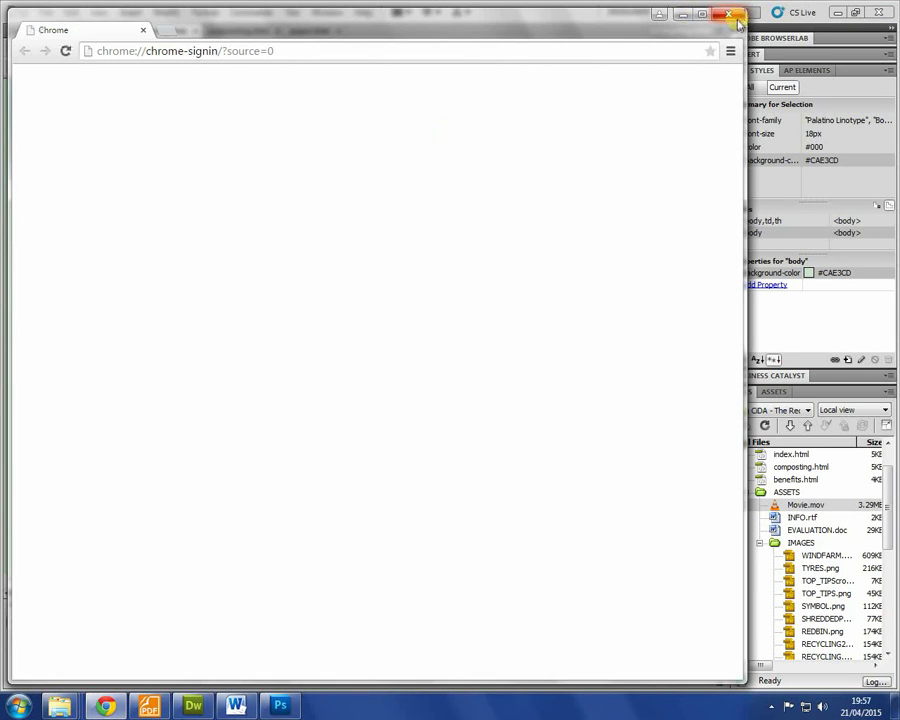
pyautogui.click(731, 14)
pyautogui.click(237, 30)
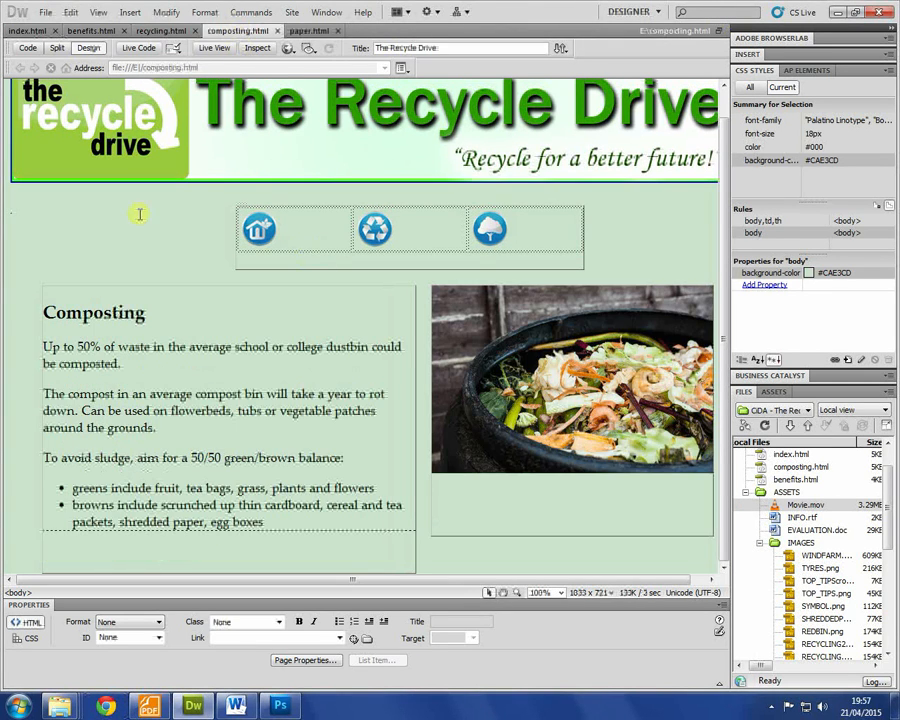
pyautogui.click(27, 30)
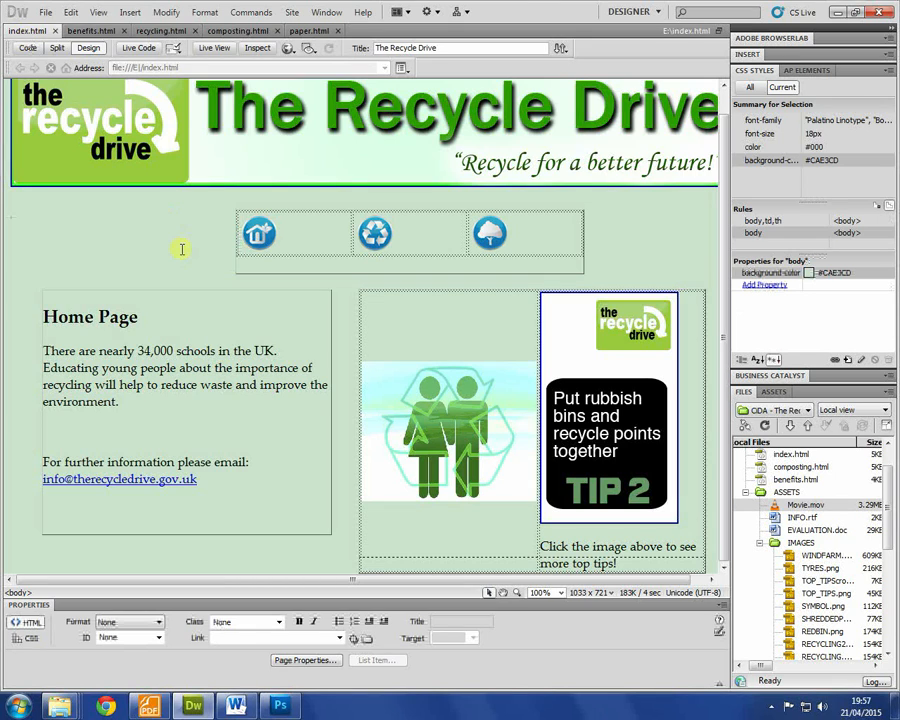
pyautogui.press('F12')
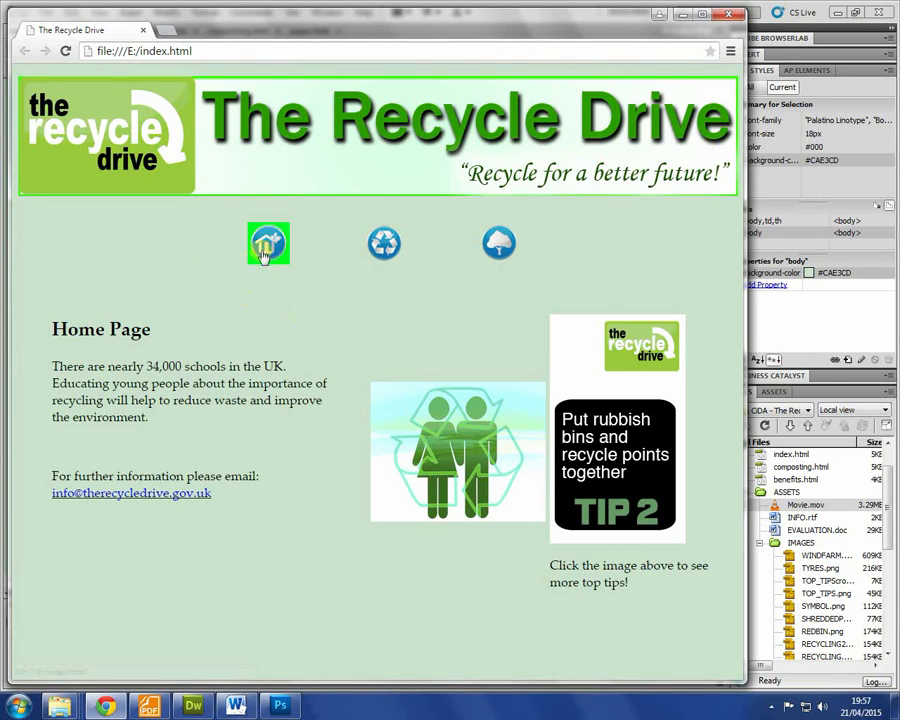
# Step: Test the house, recycle and benefits icon links across Home, Recycling and Benefits, then return to the brief
pyautogui.click(383, 242)
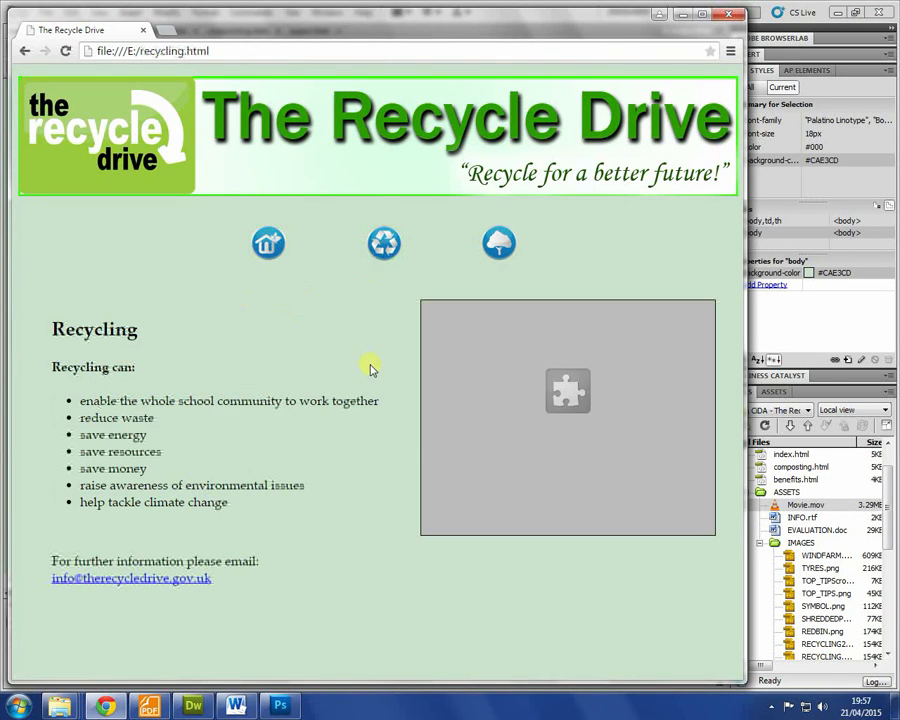
pyautogui.moveTo(518, 352)
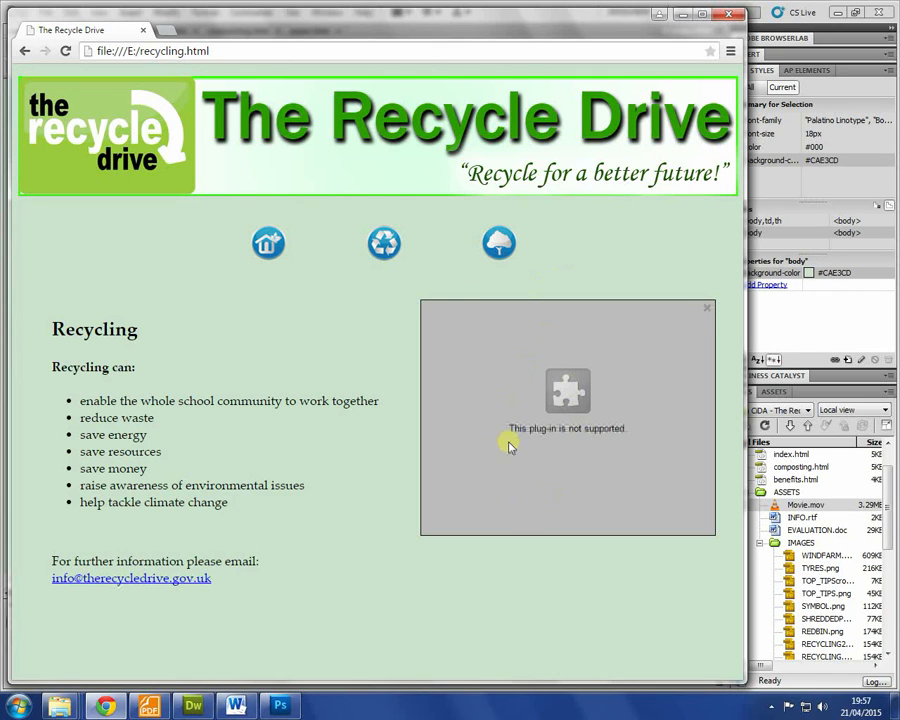
pyautogui.click(500, 252)
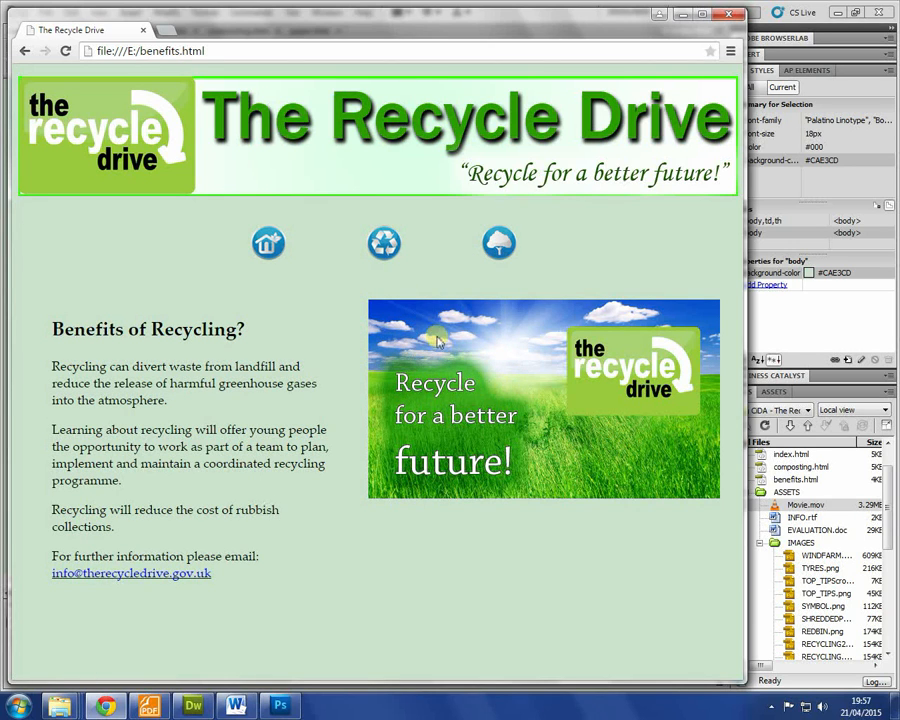
pyautogui.click(266, 243)
pyautogui.click(500, 247)
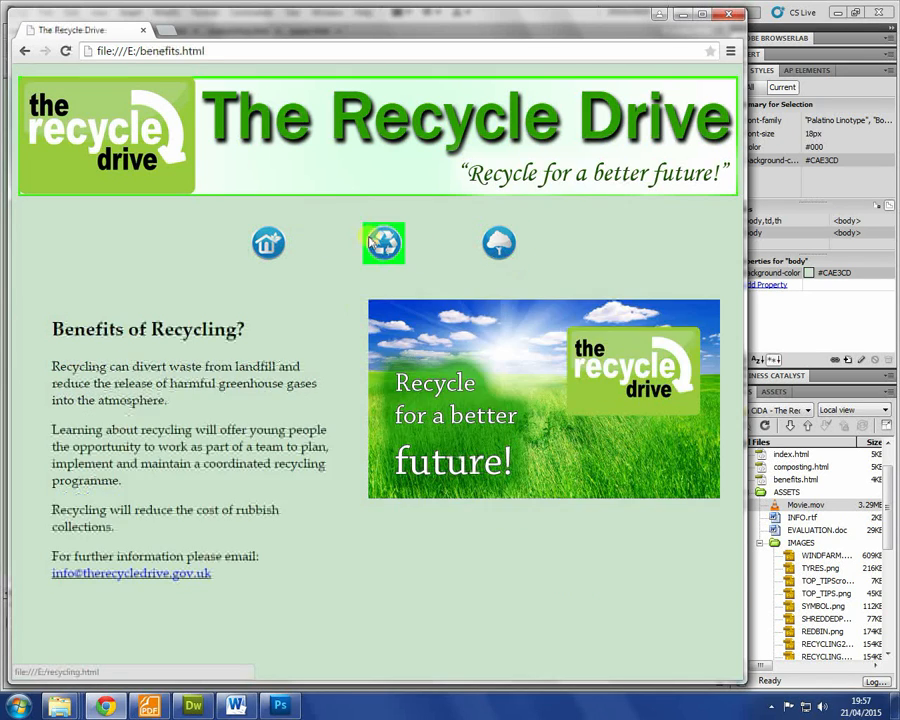
pyautogui.click(372, 243)
pyautogui.click(268, 243)
pyautogui.click(383, 243)
pyautogui.click(490, 250)
pyautogui.click(372, 250)
pyautogui.click(268, 243)
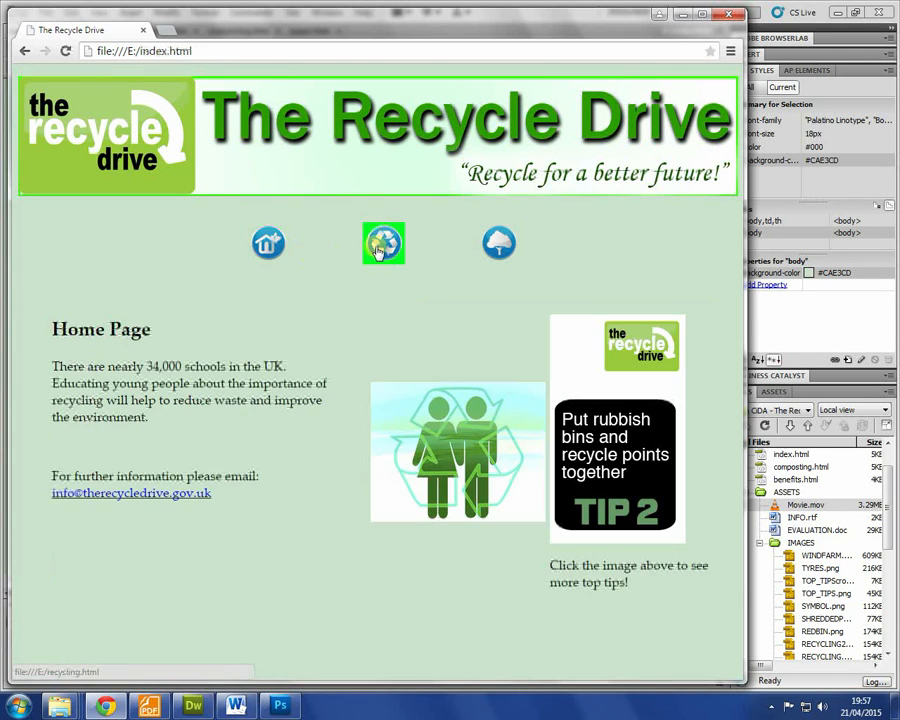
pyautogui.click(383, 243)
pyautogui.click(497, 243)
pyautogui.hotkey('alt', 'Tab')
pyautogui.scroll(15, 176, 450)
pyautogui.scroll(-3, 176, 446)
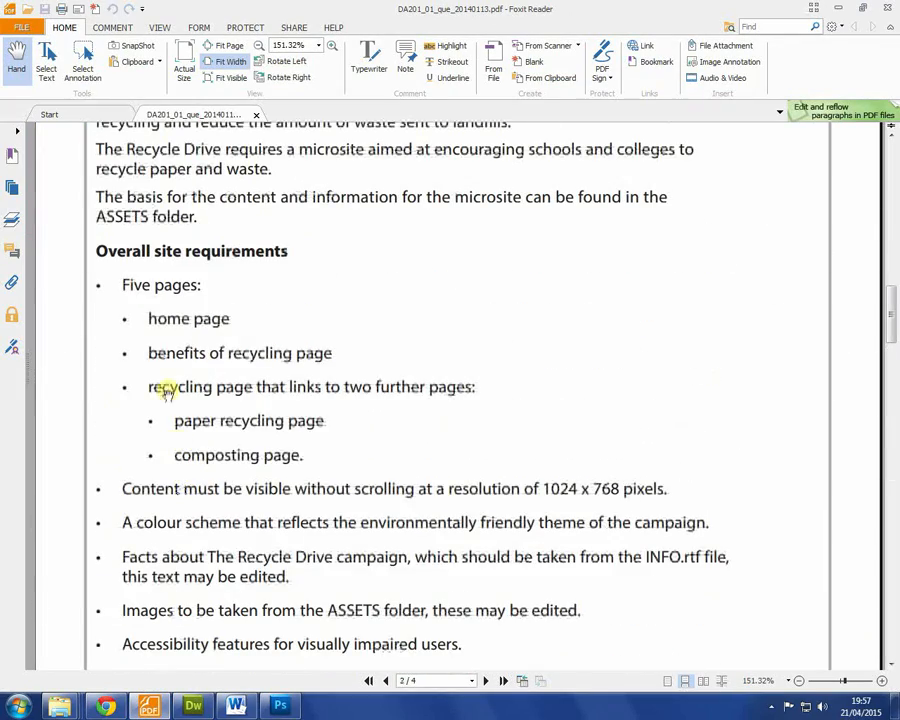
pyautogui.scroll(-1, 270, 370)
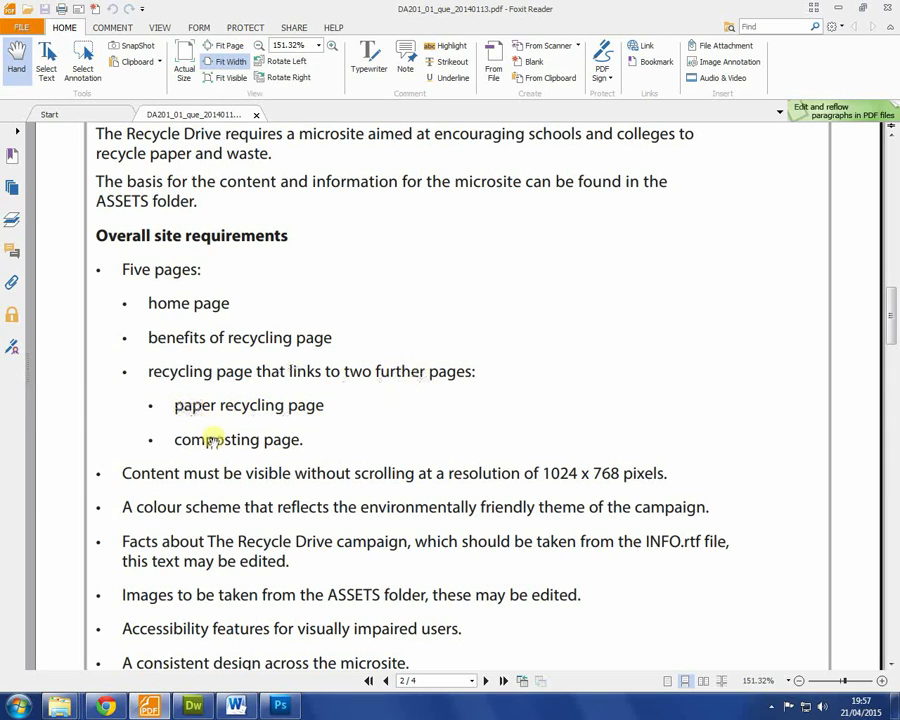
pyautogui.scroll(-20, 317, 396)
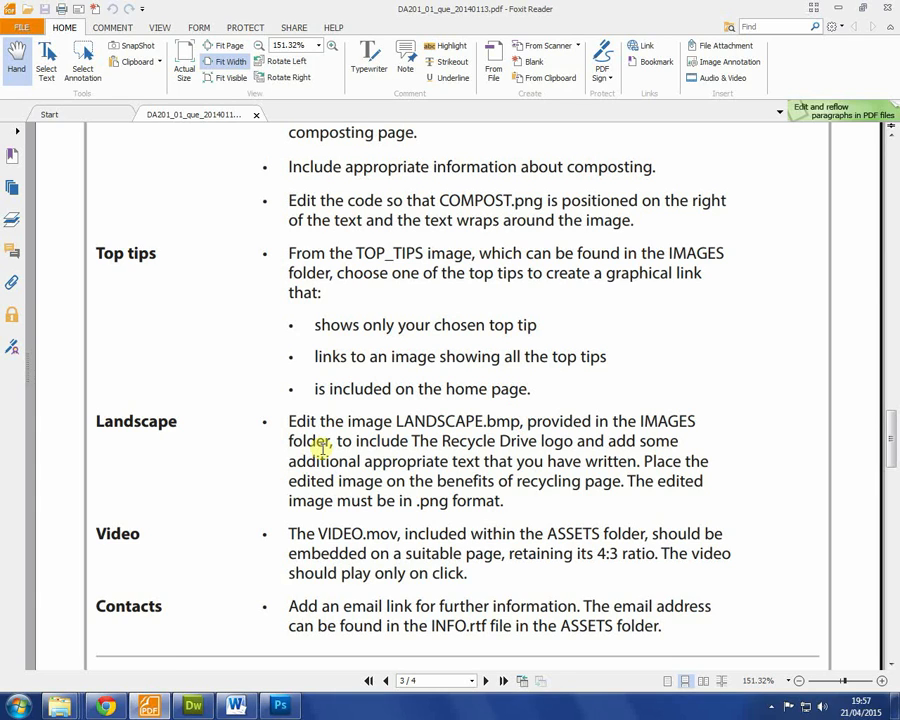
pyautogui.scroll(3, 330, 430)
pyautogui.scroll(8, 330, 430)
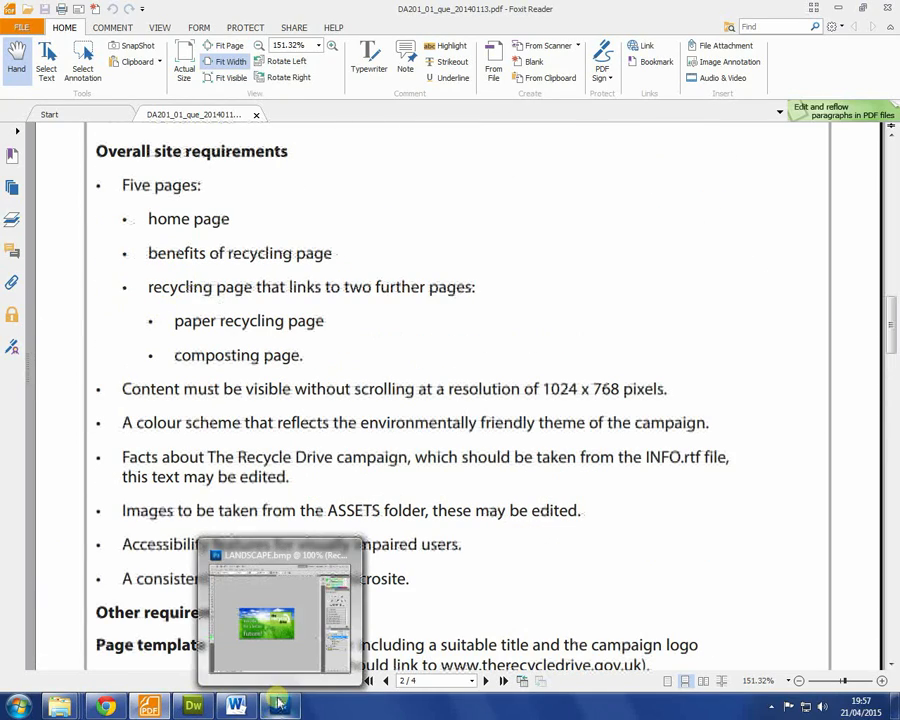
pyautogui.moveTo(184, 708)
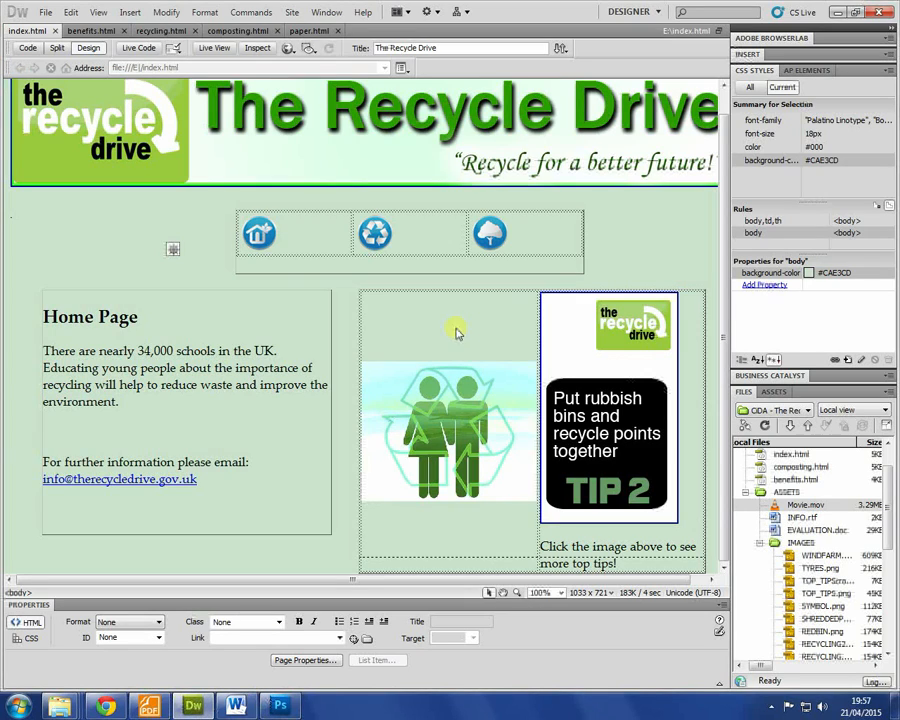
# Step: On the Recycling page, type 'Click HERE to learn about PAPER RecYCLING' above the movie
pyautogui.click(165, 31)
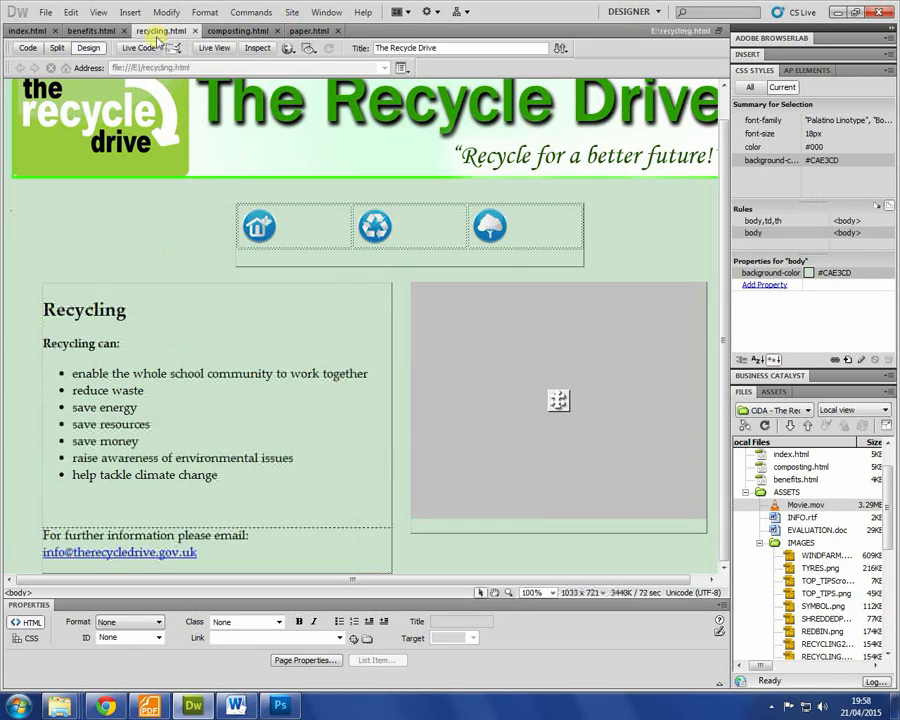
pyautogui.click(75, 31)
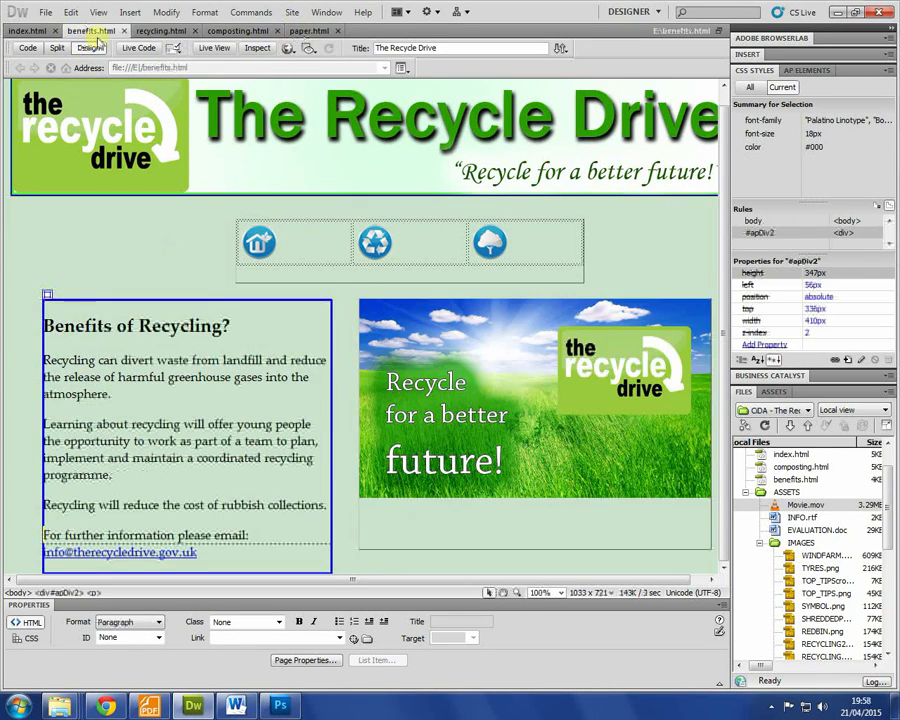
pyautogui.click(160, 30)
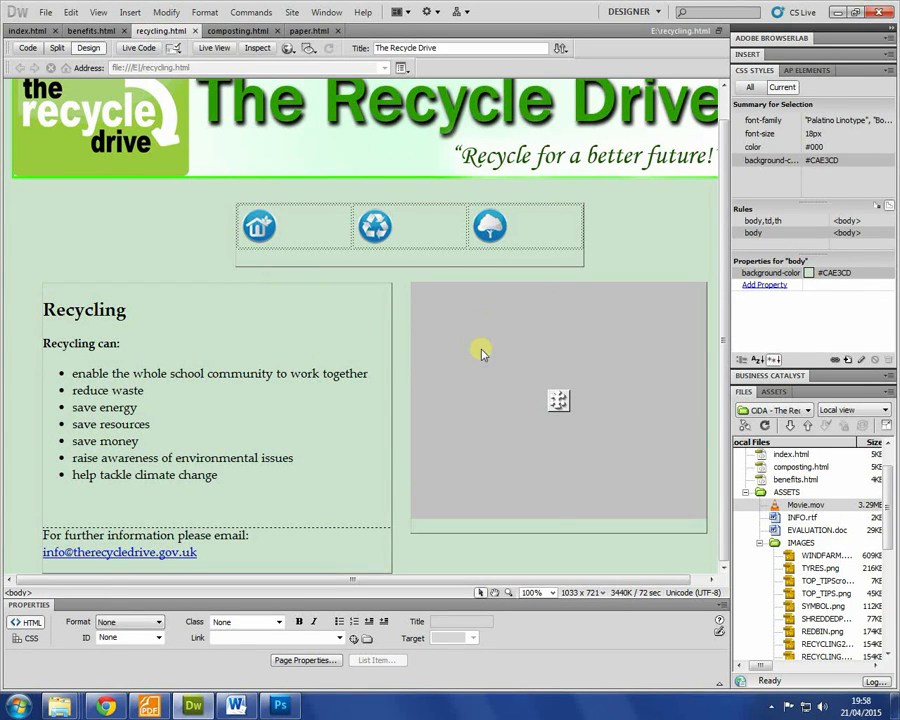
pyautogui.click(554, 303)
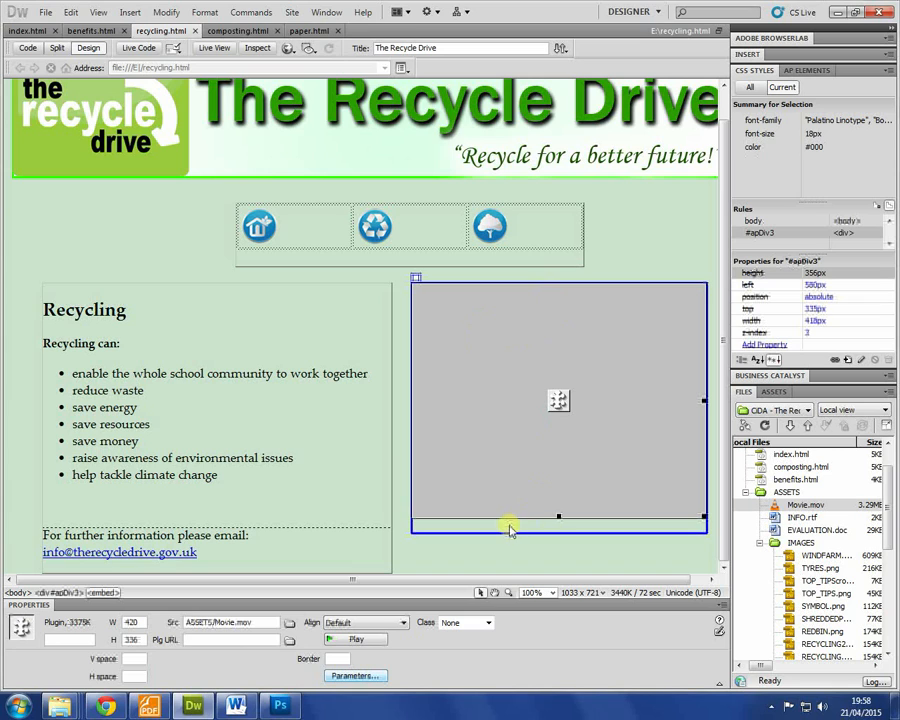
pyautogui.click(684, 528)
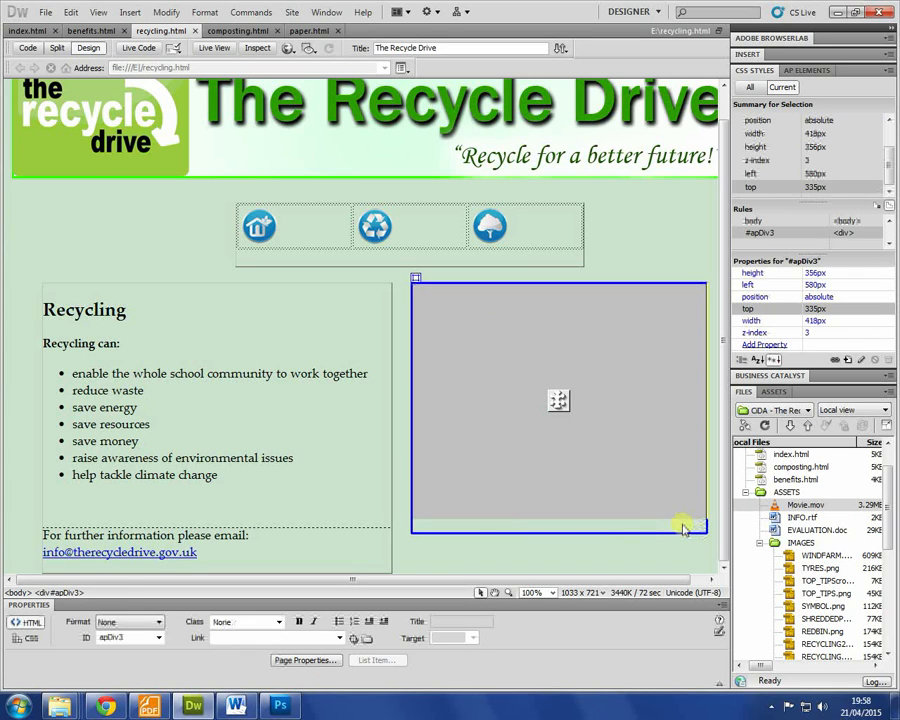
pyautogui.press('Return')
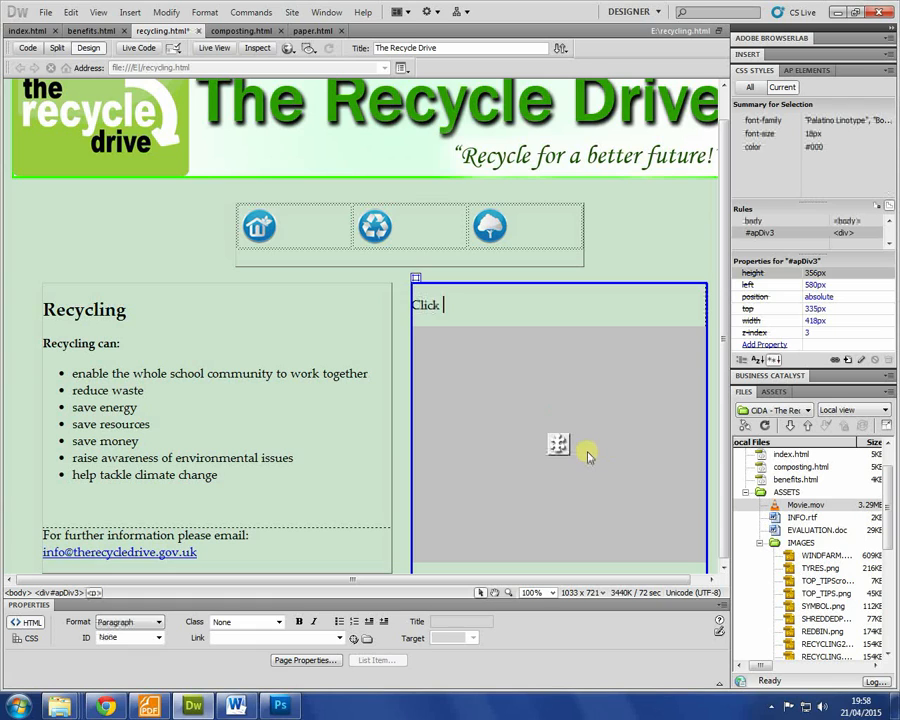
pyautogui.write('Click HERE to learn about PAPER Rec')
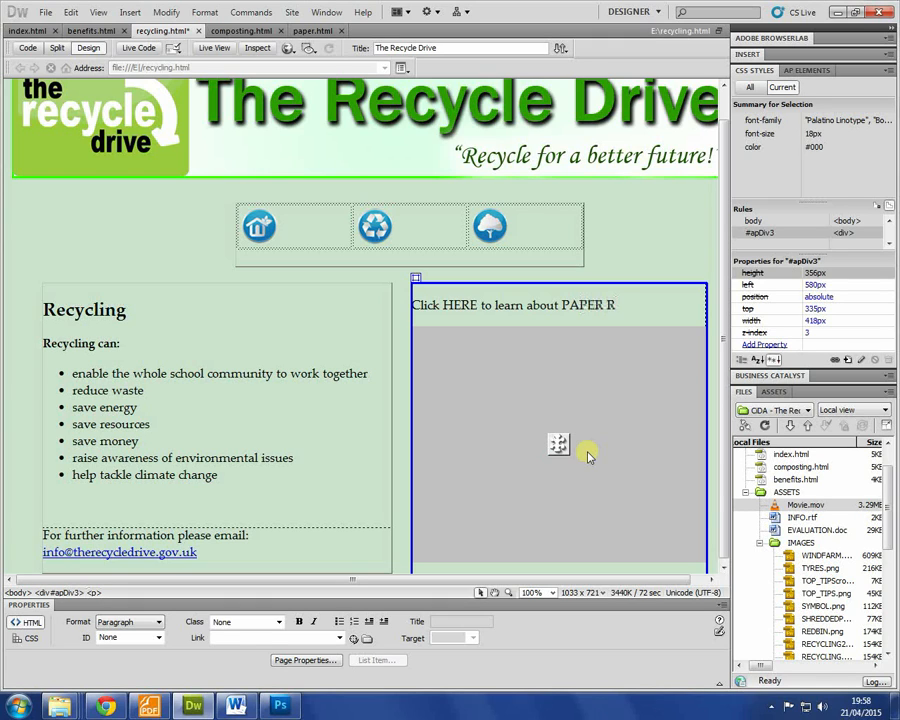
pyautogui.write('YCLING')
pyautogui.press('Return')
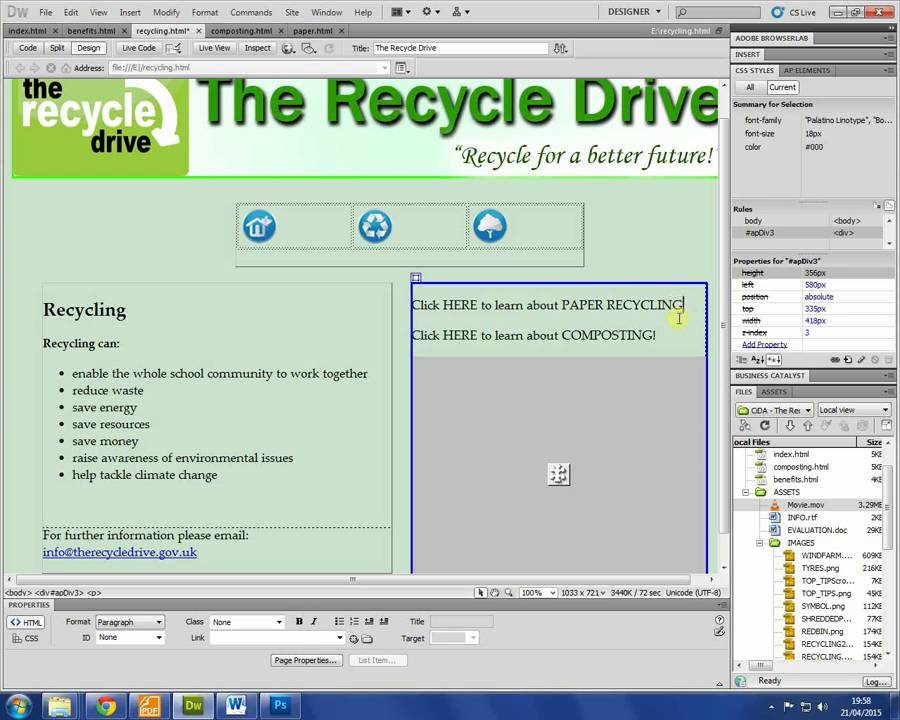
# Step: Link the PAPER RECYCLING line to paper.html and COMPOSTING to composting.html, then preview
pyautogui.moveTo(702, 308); pyautogui.dragTo(224, 312)
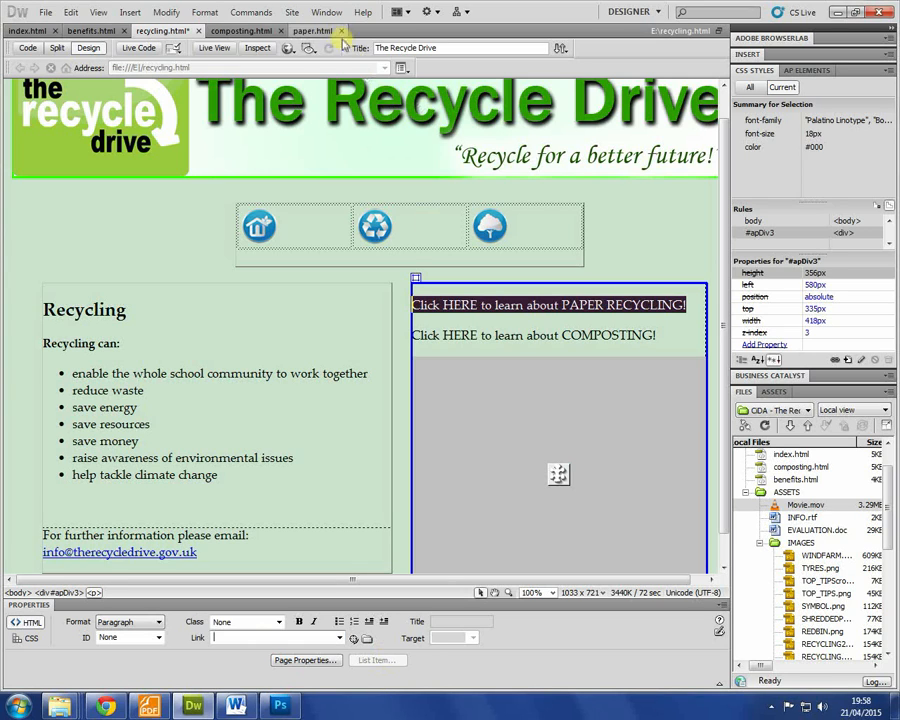
pyautogui.write('paper.html')
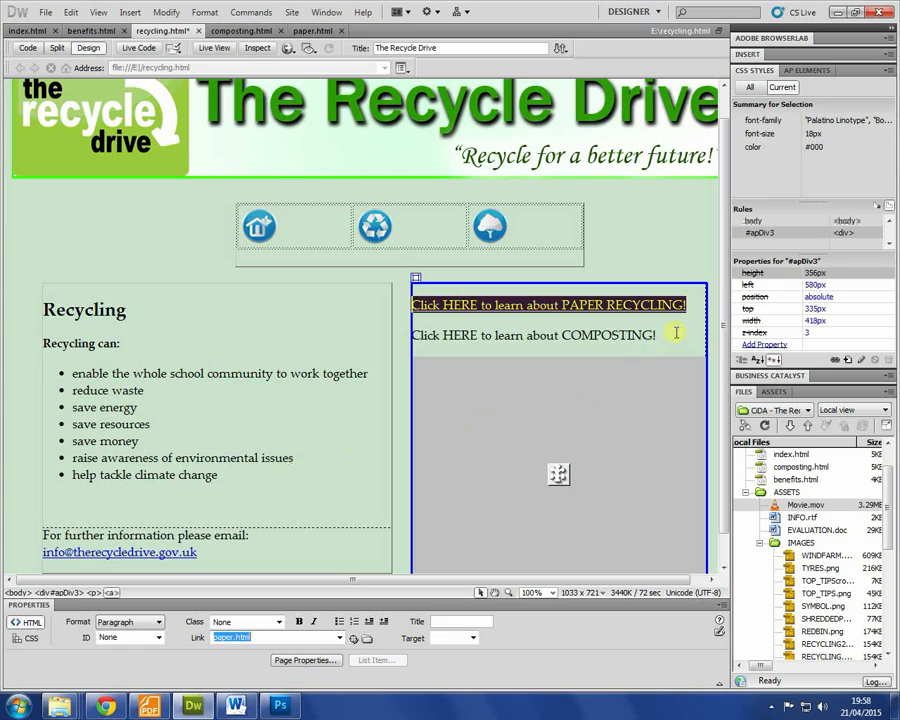
pyautogui.moveTo(674, 332); pyautogui.dragTo(253, 308)
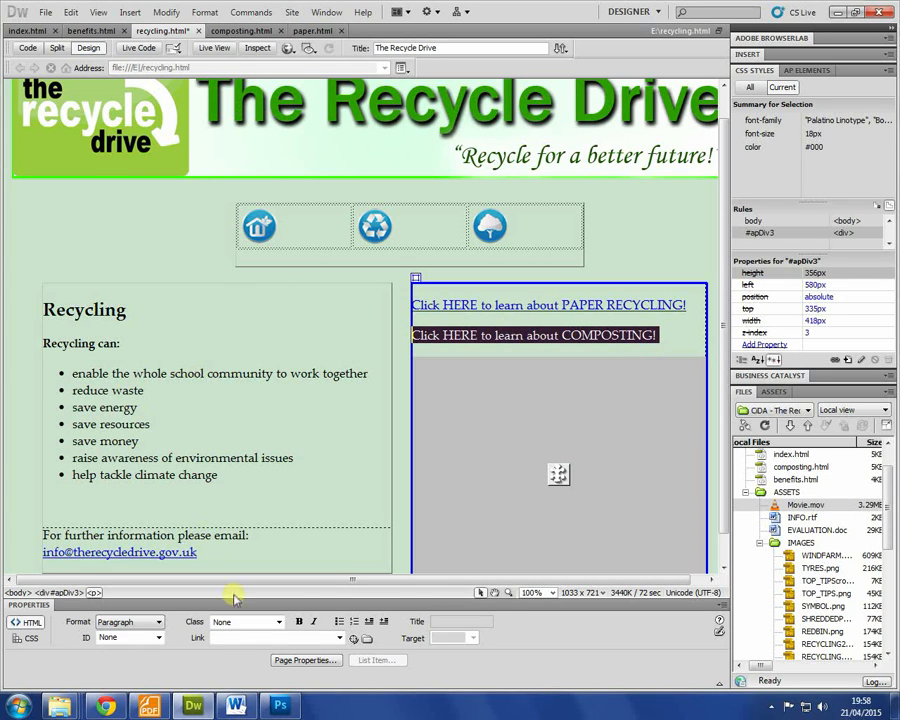
pyautogui.click(219, 634)
pyautogui.write('composti')
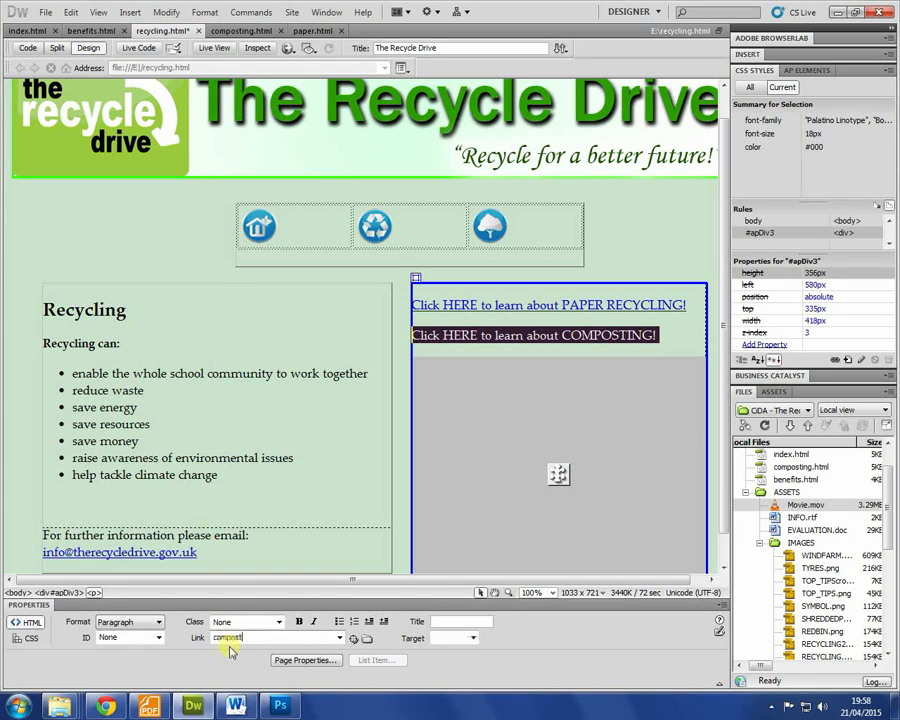
pyautogui.write('ng.html')
pyautogui.press('Return')
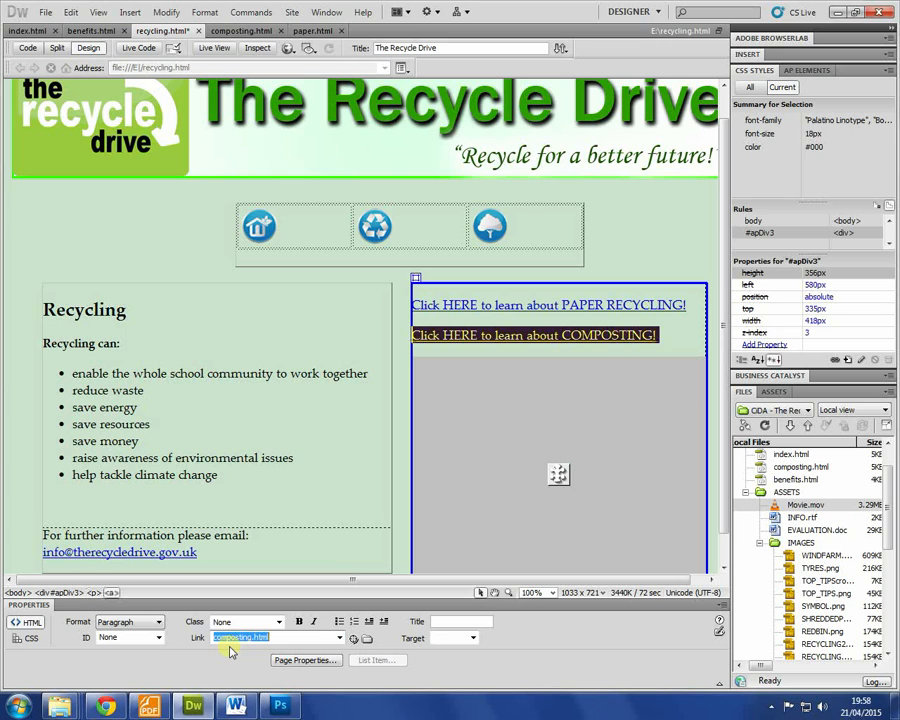
pyautogui.click(685, 325)
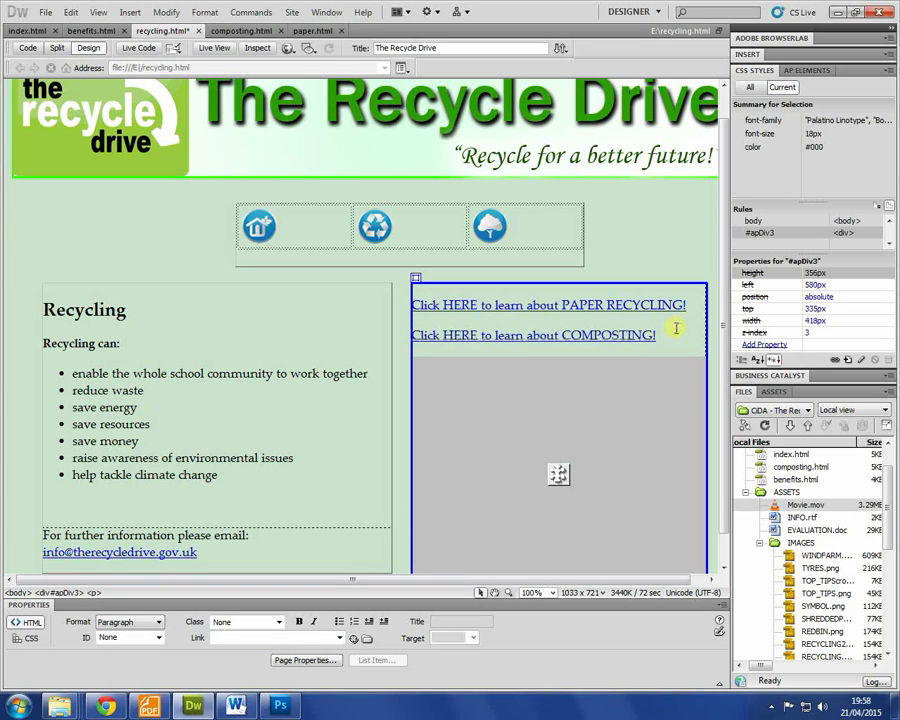
pyautogui.press('F12')
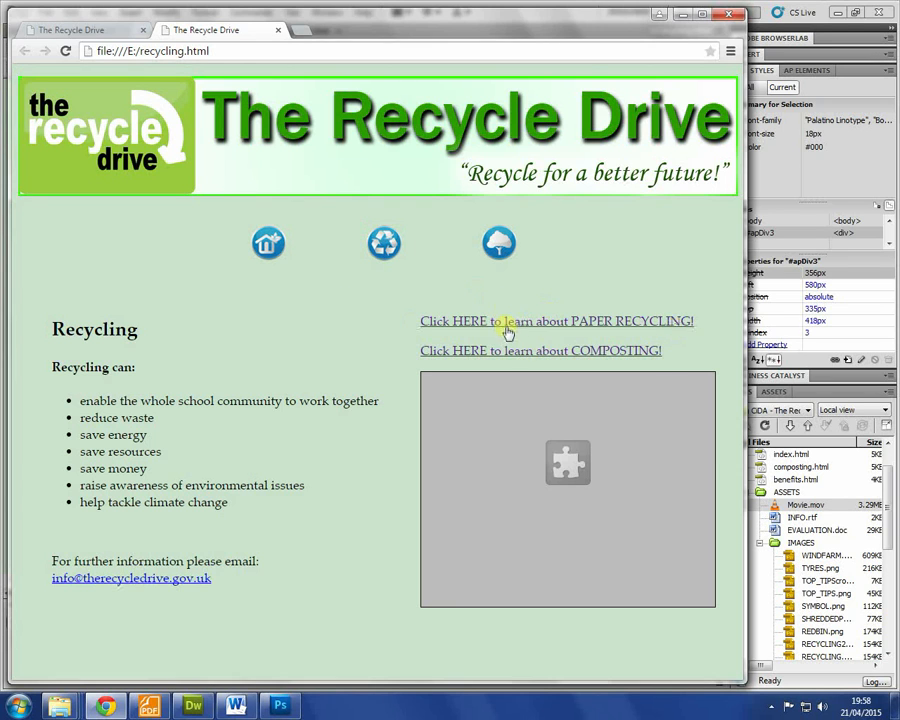
# Step: Test the PAPER RECYCLING and COMPOSTING links in the Chrome preview
pyautogui.click(507, 321)
pyautogui.click(505, 249)
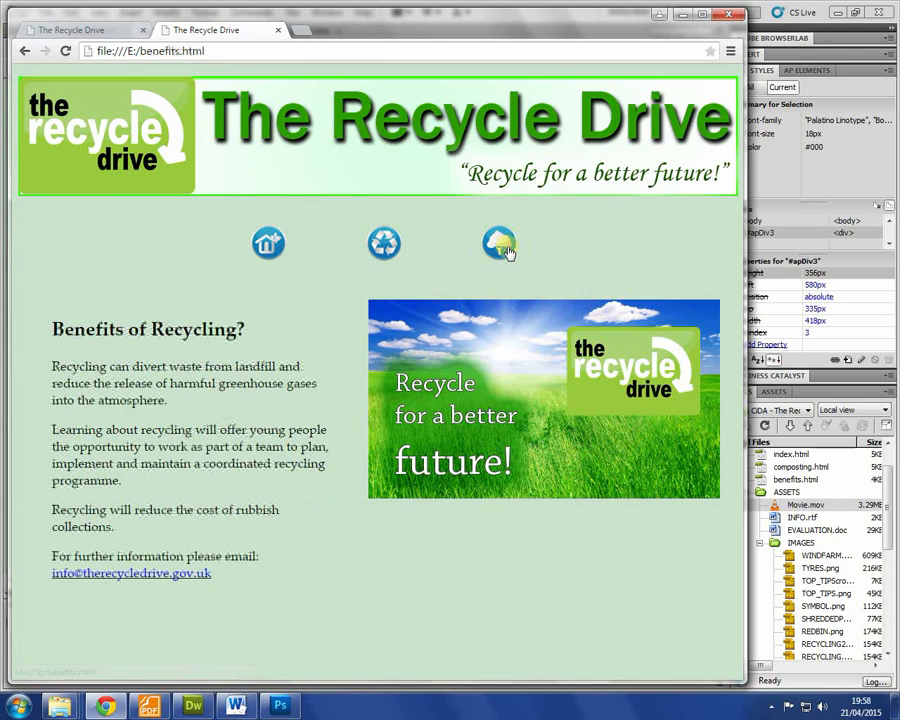
pyautogui.click(384, 243)
pyautogui.click(558, 354)
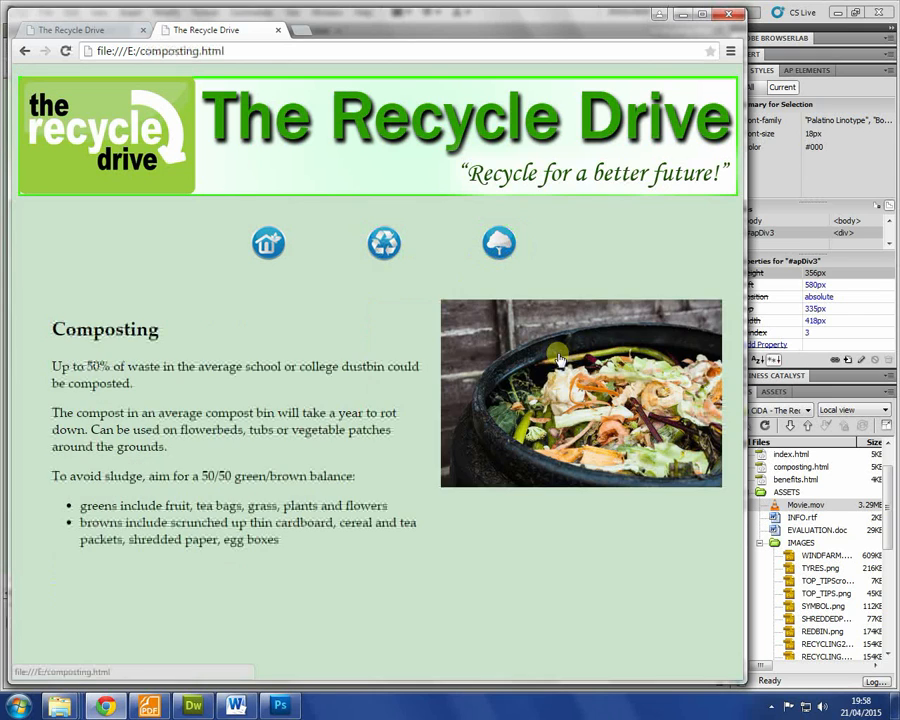
pyautogui.click(499, 243)
pyautogui.click(384, 243)
# Step: Check the home, recycle and paper pages through the nav icons, then close Chrome
pyautogui.click(280, 244)
pyautogui.click(382, 242)
pyautogui.click(468, 350)
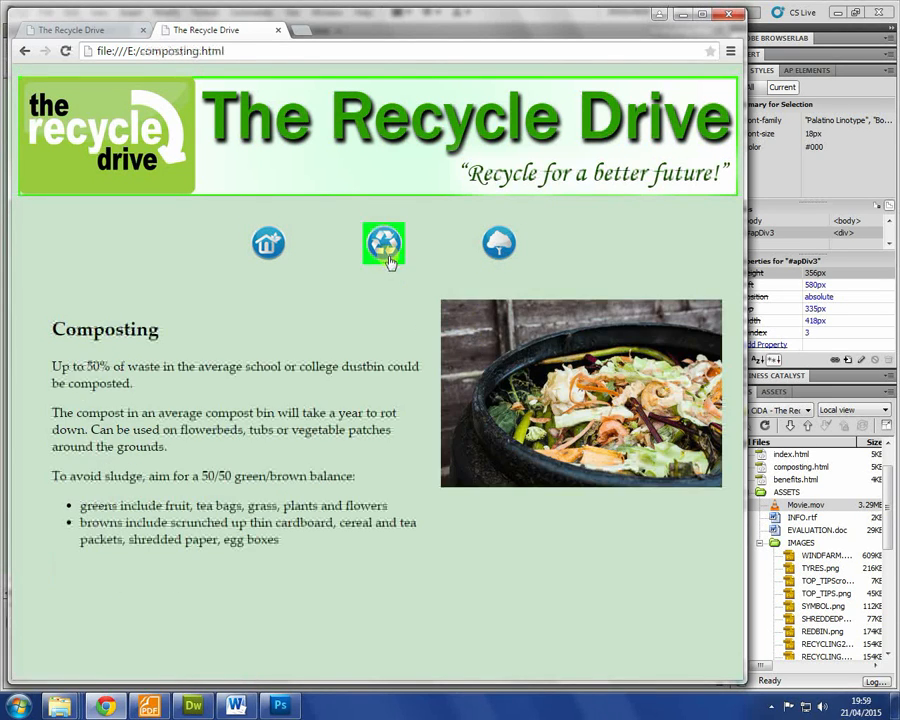
pyautogui.click(388, 256)
pyautogui.click(454, 318)
pyautogui.click(366, 254)
pyautogui.click(265, 250)
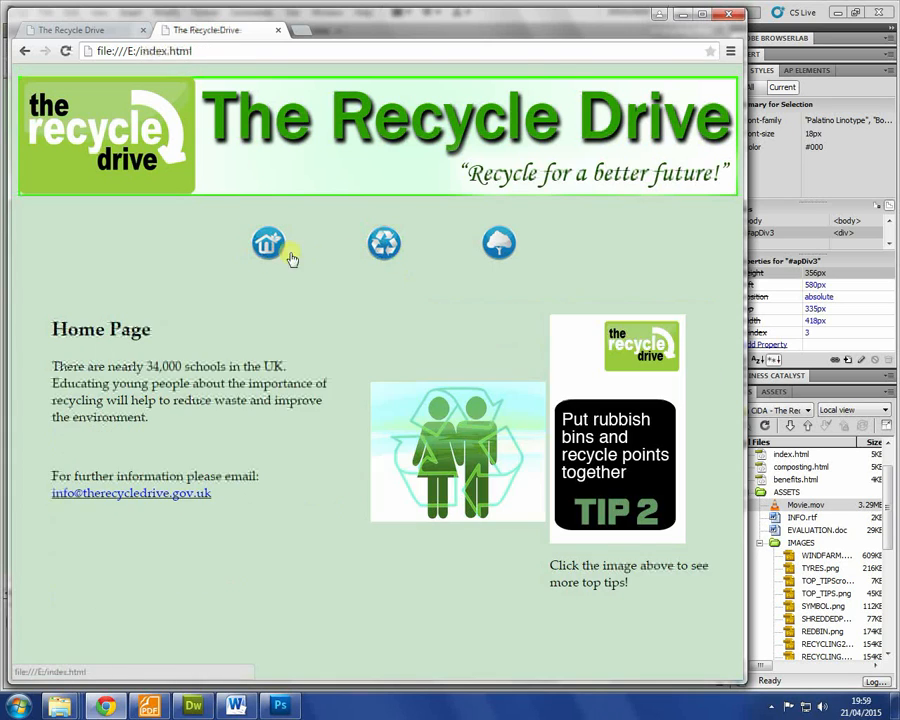
pyautogui.click(384, 243)
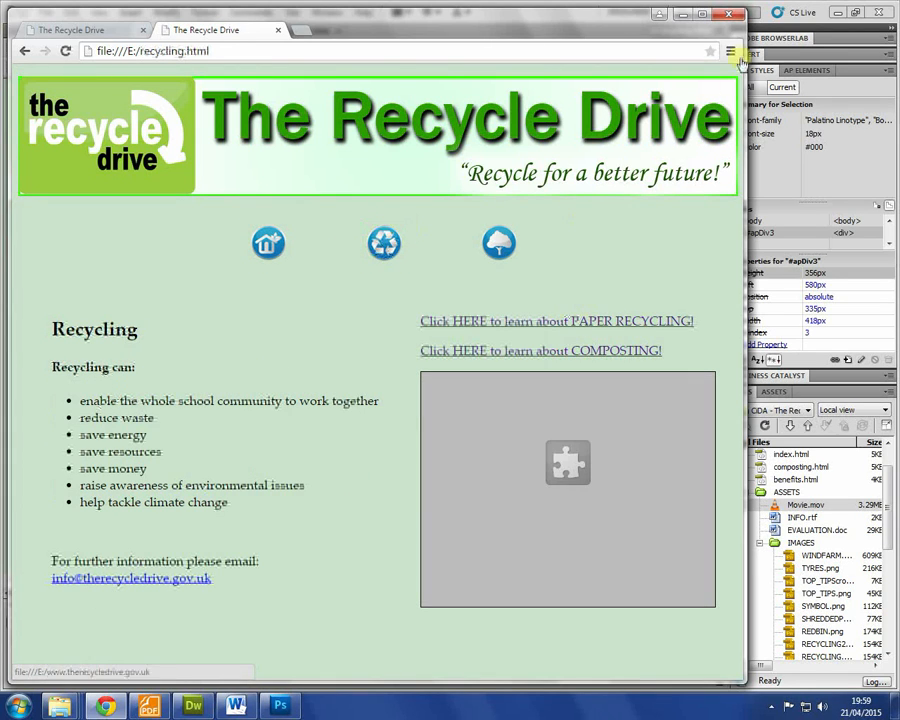
pyautogui.click(732, 16)
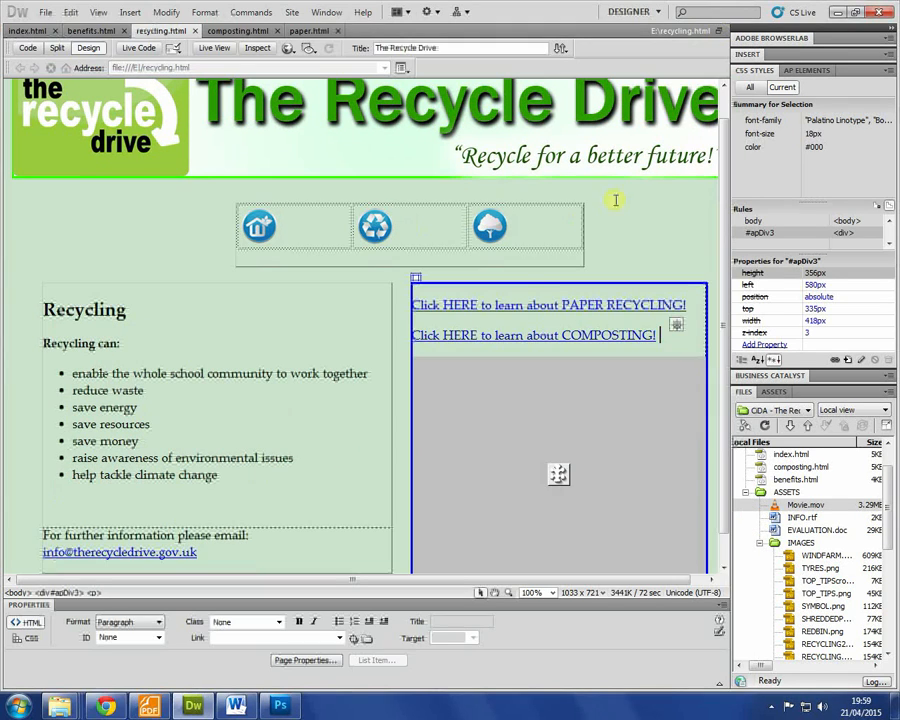
# Step: In Page Properties, set links to #C09, rollover #F0C, underlined only on rollover
pyautogui.rightClick(660, 336)
pyautogui.click(690, 680)
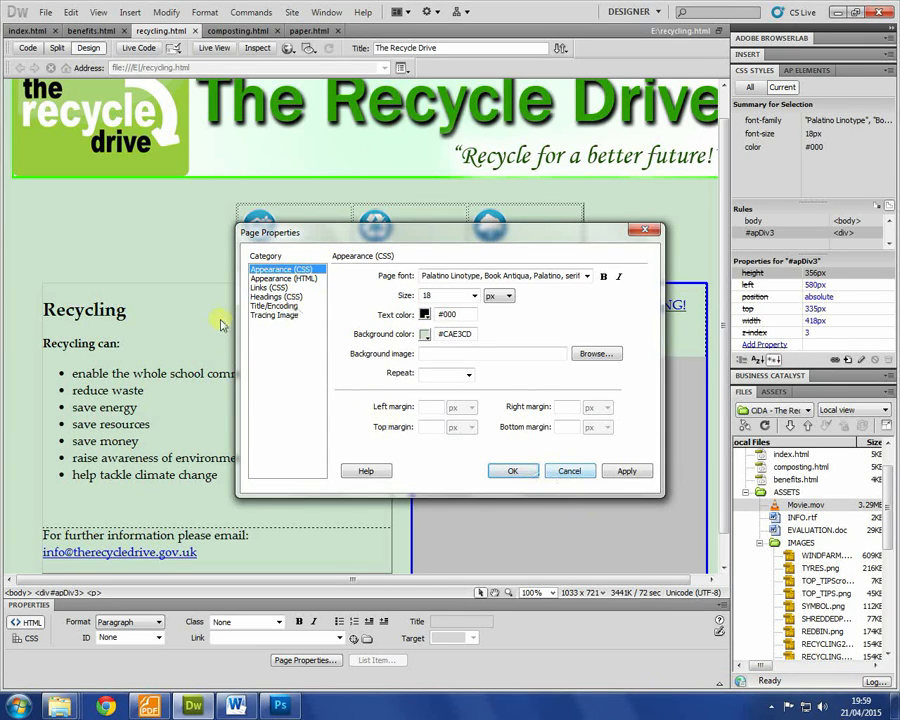
pyautogui.click(262, 288)
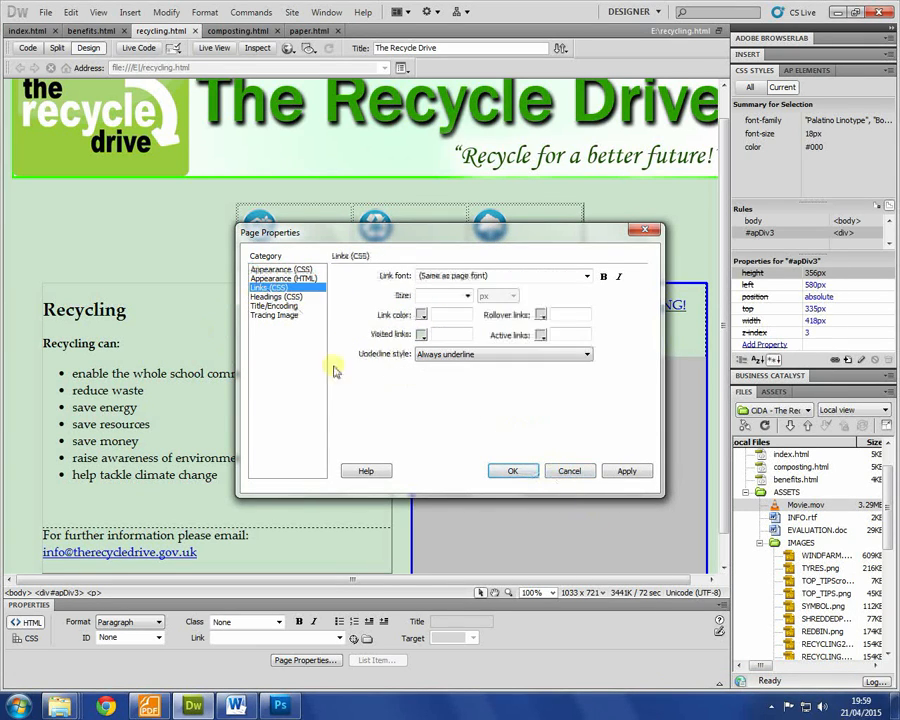
pyautogui.click(421, 317)
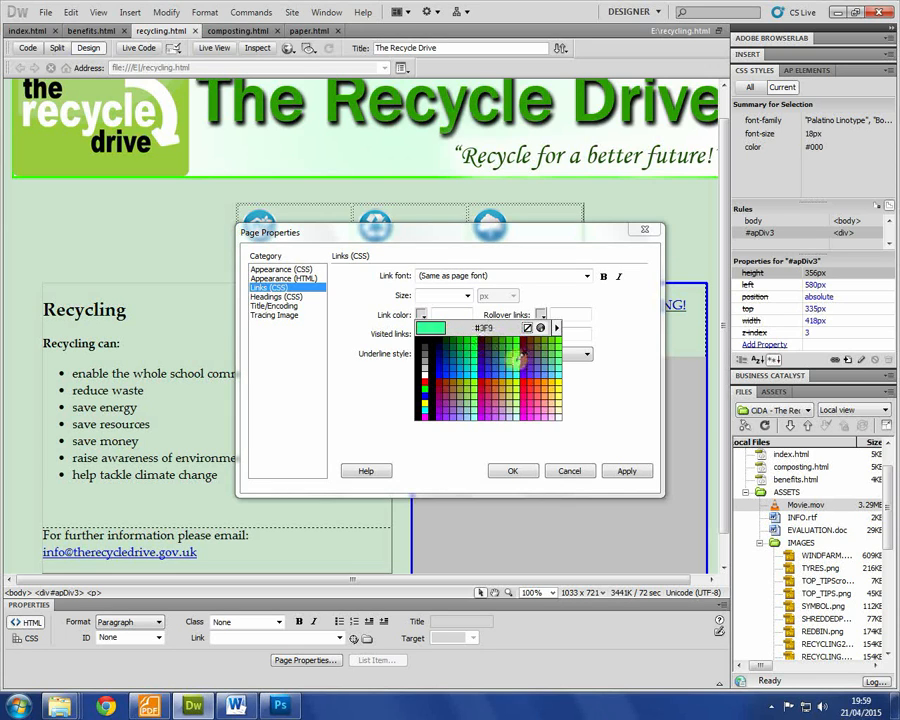
pyautogui.click(482, 400)
pyautogui.click(540, 315)
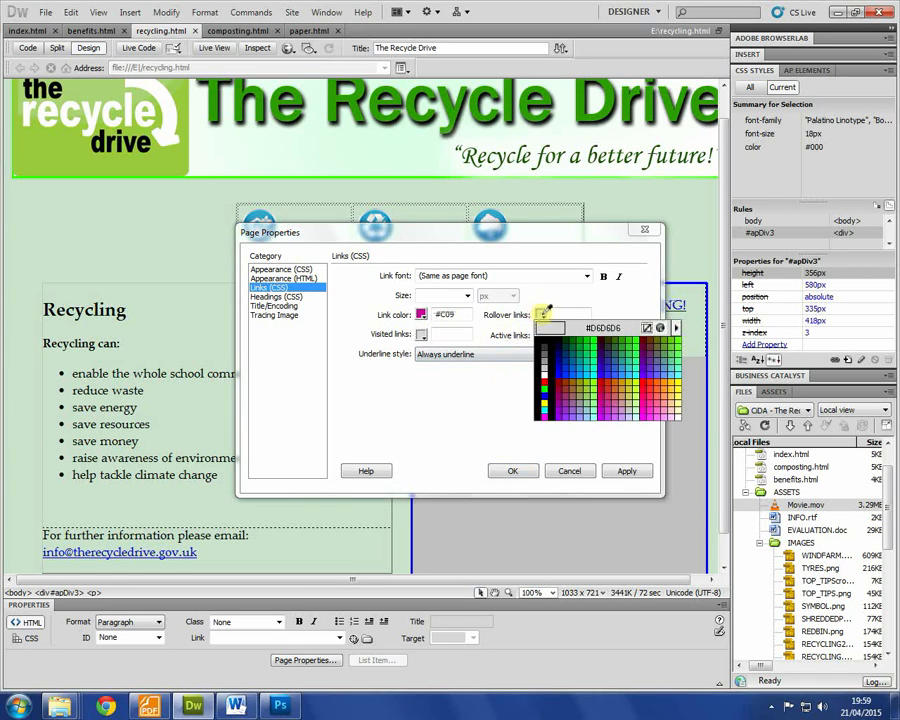
pyautogui.click(648, 407)
pyautogui.click(481, 357)
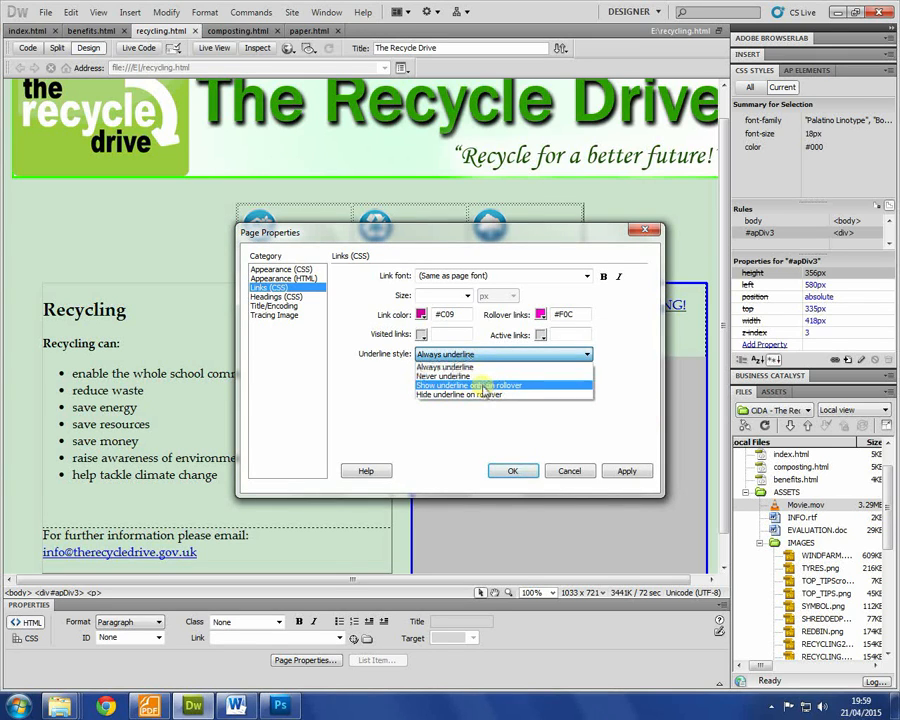
pyautogui.click(481, 388)
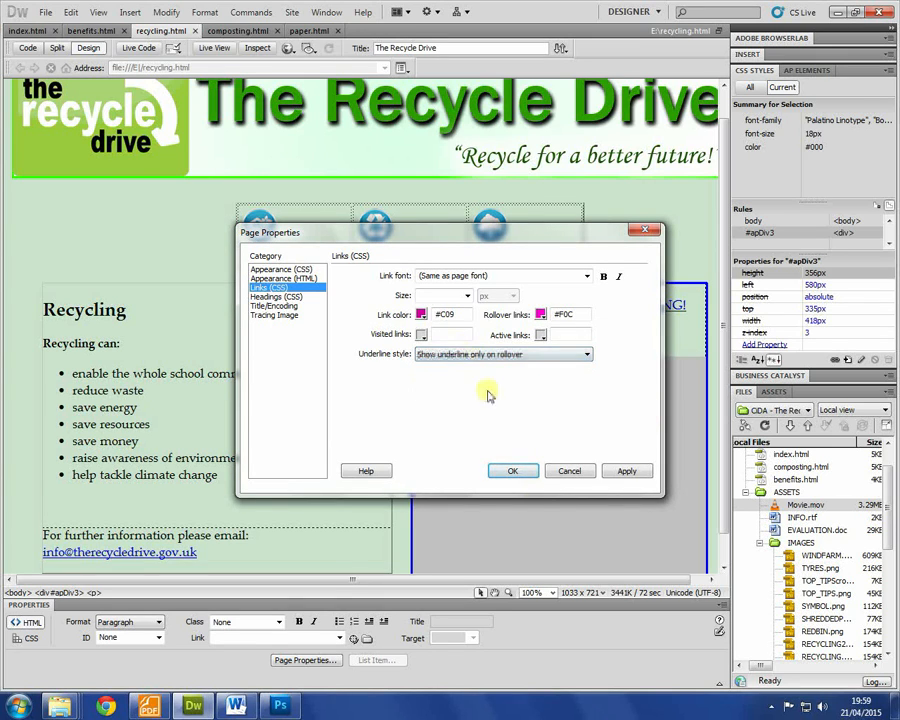
pyautogui.click(514, 471)
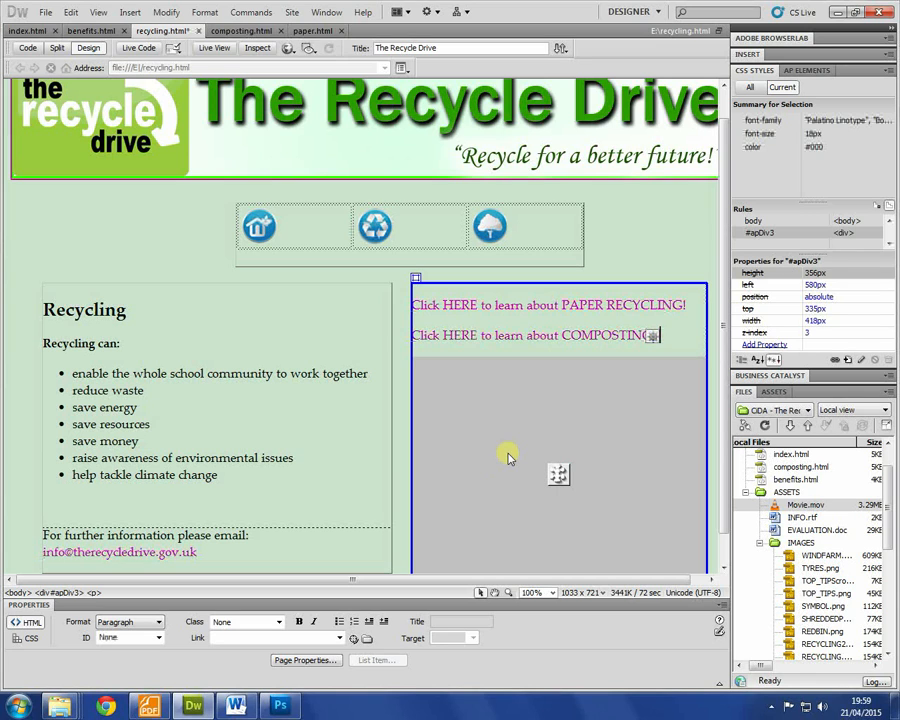
# Step: Preview the restyled recycling page in Chrome and close the preview
pyautogui.press('F12')
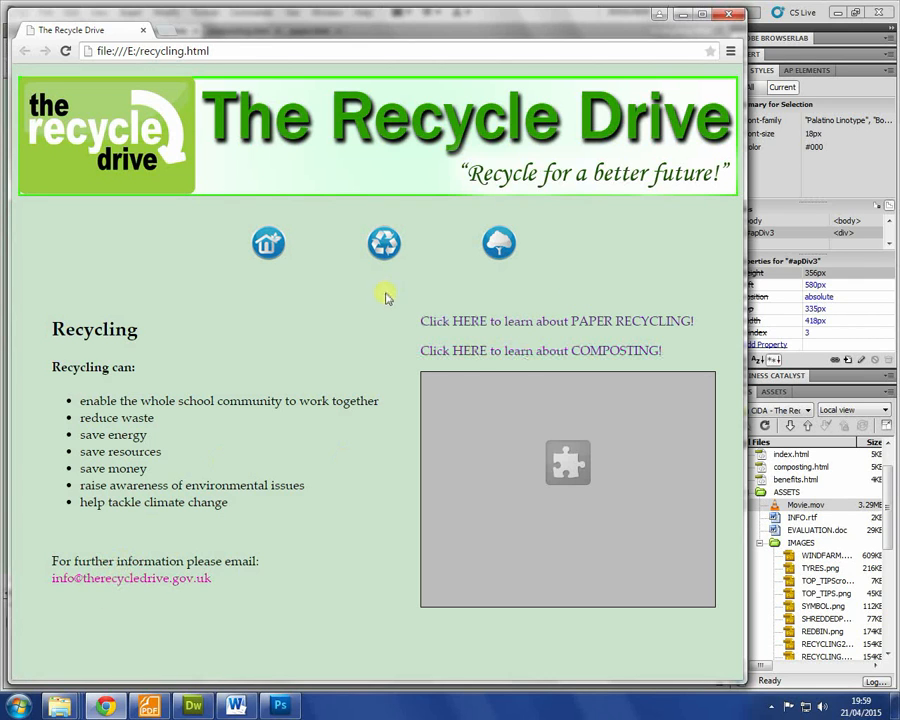
pyautogui.click(729, 14)
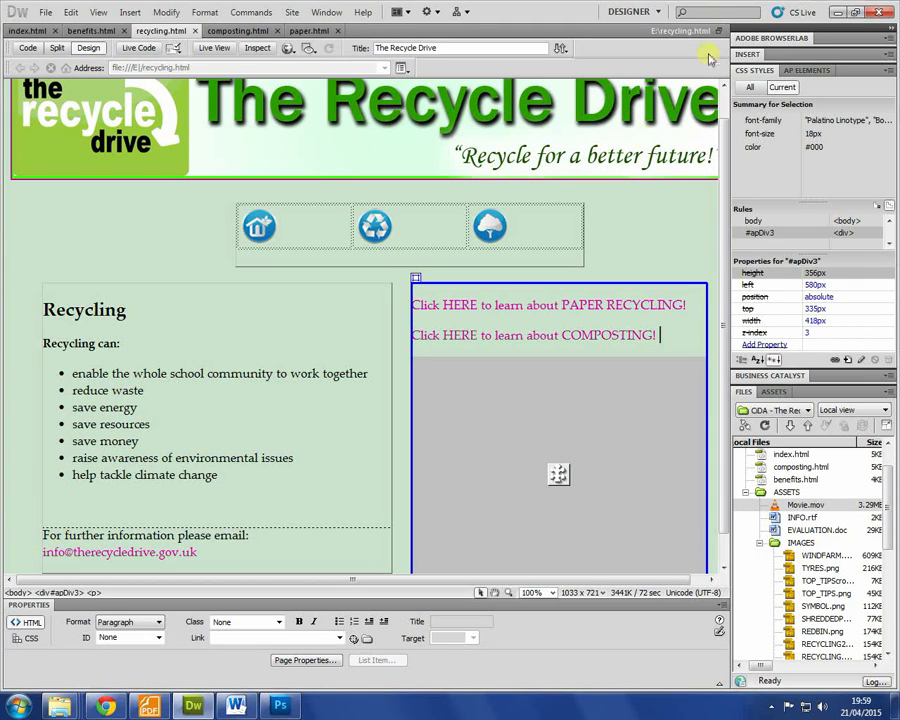
pyautogui.click(670, 251)
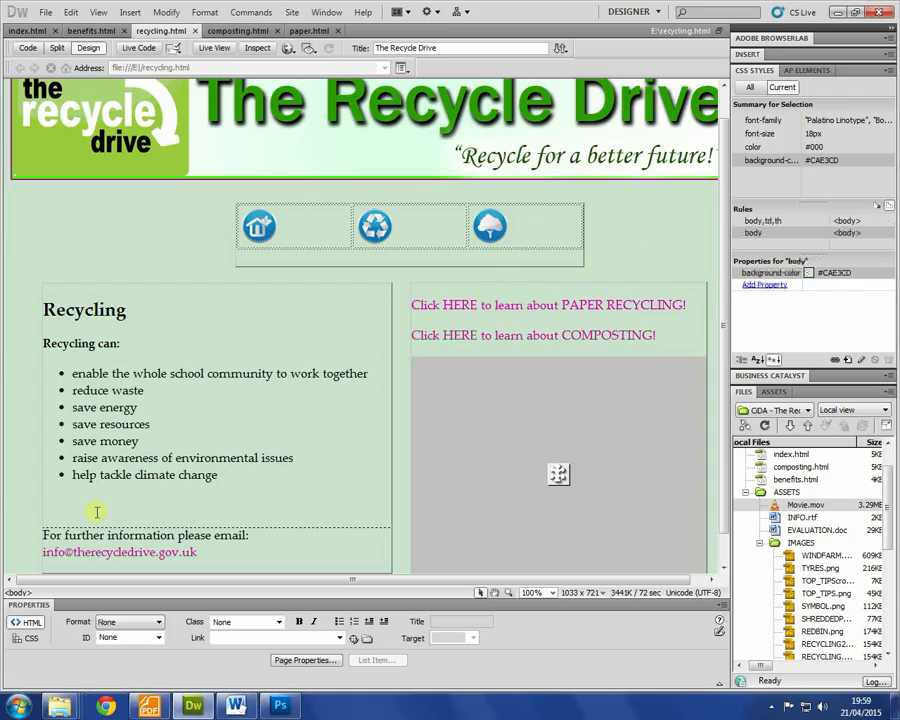
# Step: Review the task brief PDF, then return to the Recycling page in Dreamweaver
pyautogui.click(149, 706)
pyautogui.scroll(-5, 442, 398)
pyautogui.scroll(-3, 330, 412)
pyautogui.scroll(-2, 322, 416)
pyautogui.scroll(-8, 322, 416)
pyautogui.click(105, 706)
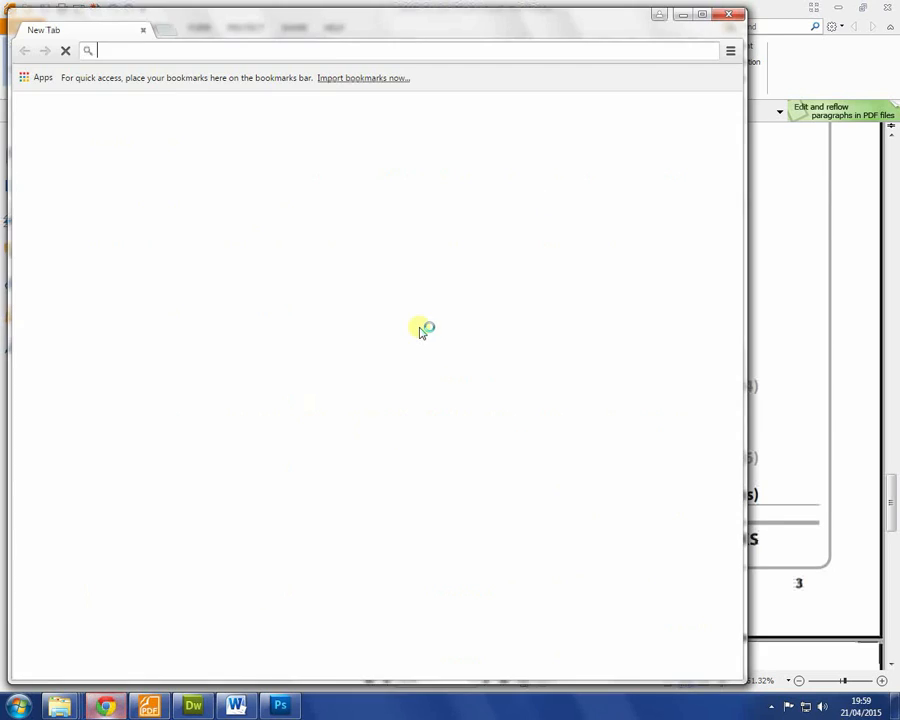
pyautogui.click(729, 14)
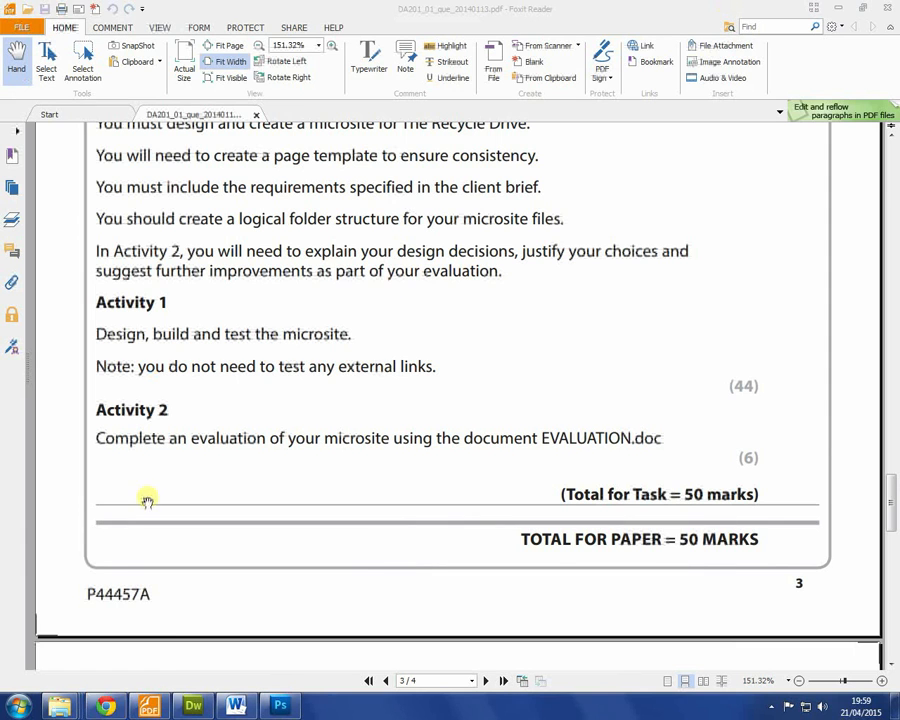
pyautogui.click(195, 704)
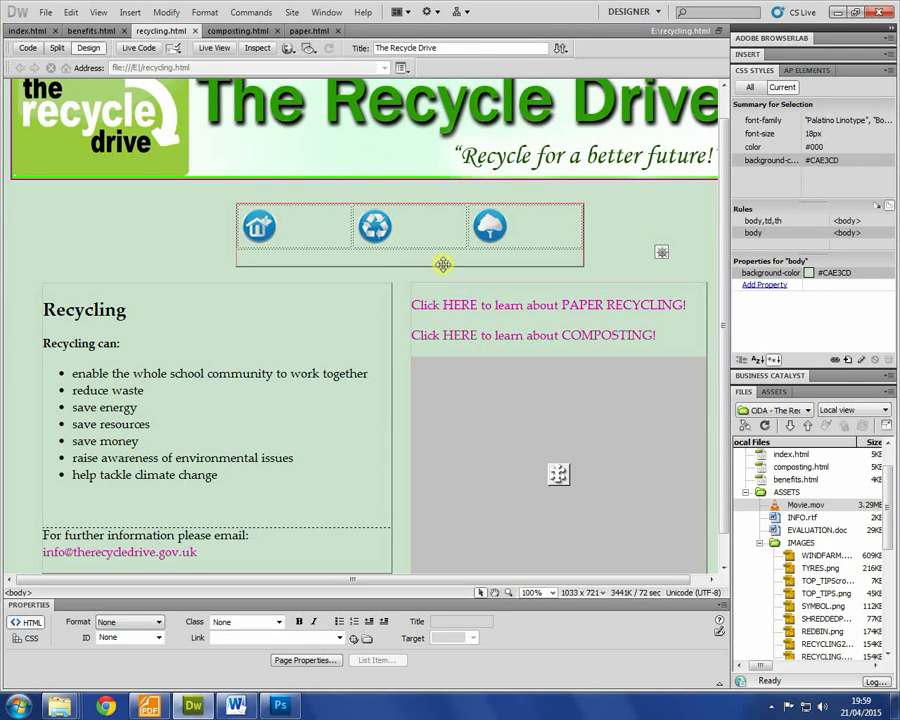
# Step: Preview recycling.html, test the Home and Recycle icons, then open index.html in Dreamweaver
pyautogui.press('F12')
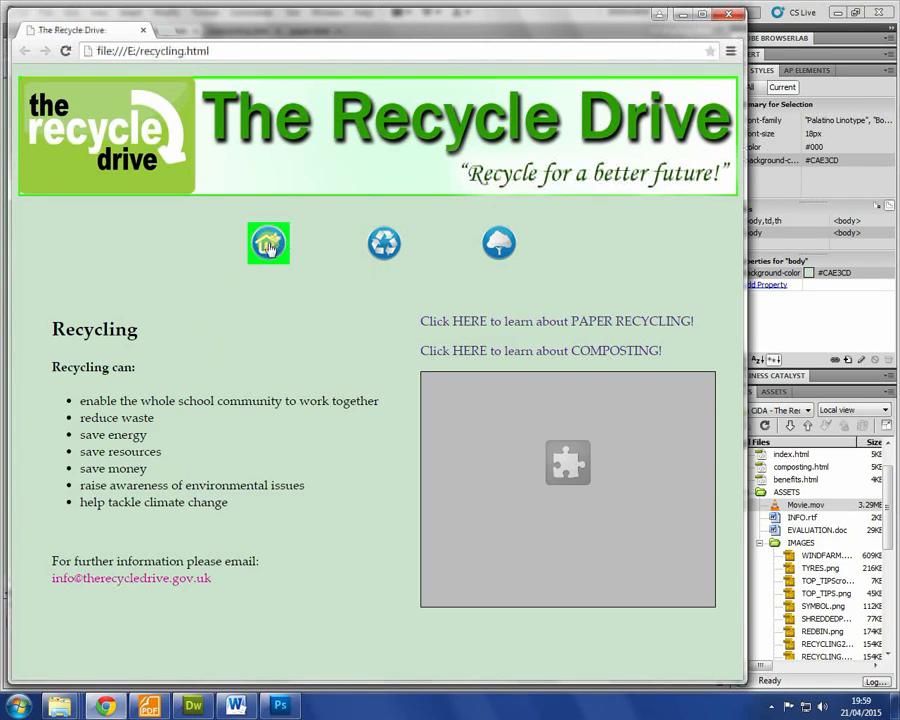
pyautogui.click(270, 242)
pyautogui.click(384, 242)
pyautogui.click(270, 243)
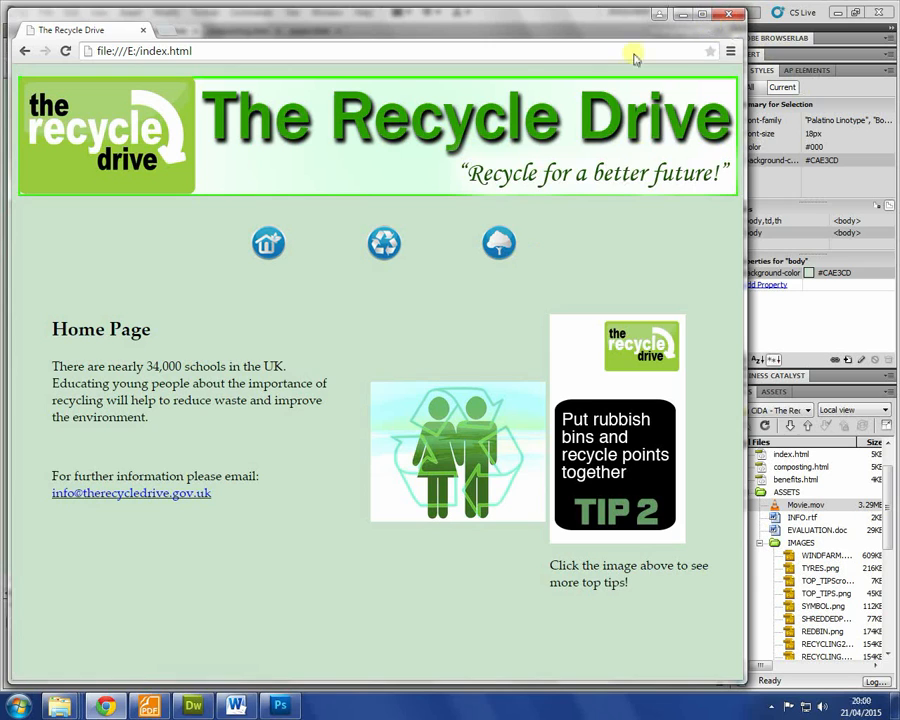
pyautogui.click(802, 340)
pyautogui.click(494, 332)
pyautogui.click(492, 305)
pyautogui.click(22, 30)
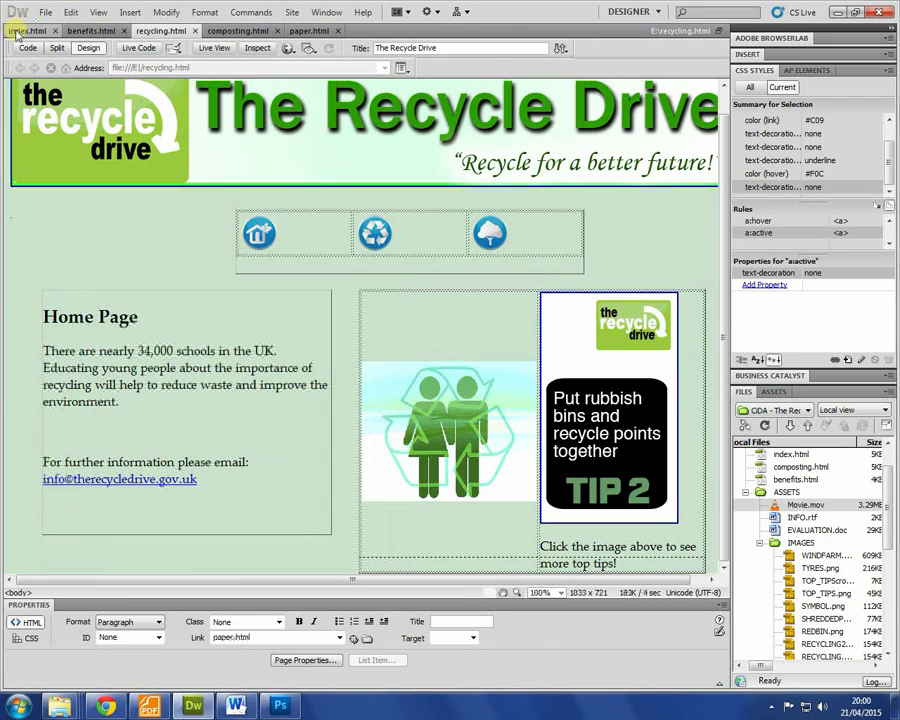
# Step: Set the Home Page's link colour to #909 with #C0C rollover links
pyautogui.rightClick(300, 433)
pyautogui.click(308, 421)
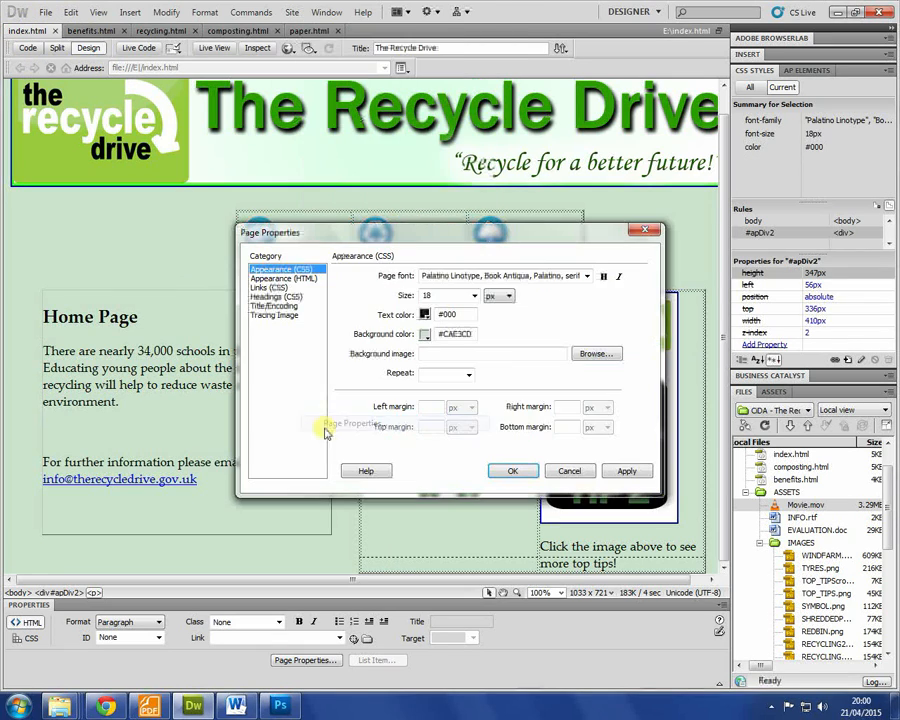
pyautogui.click(281, 278)
pyautogui.click(270, 287)
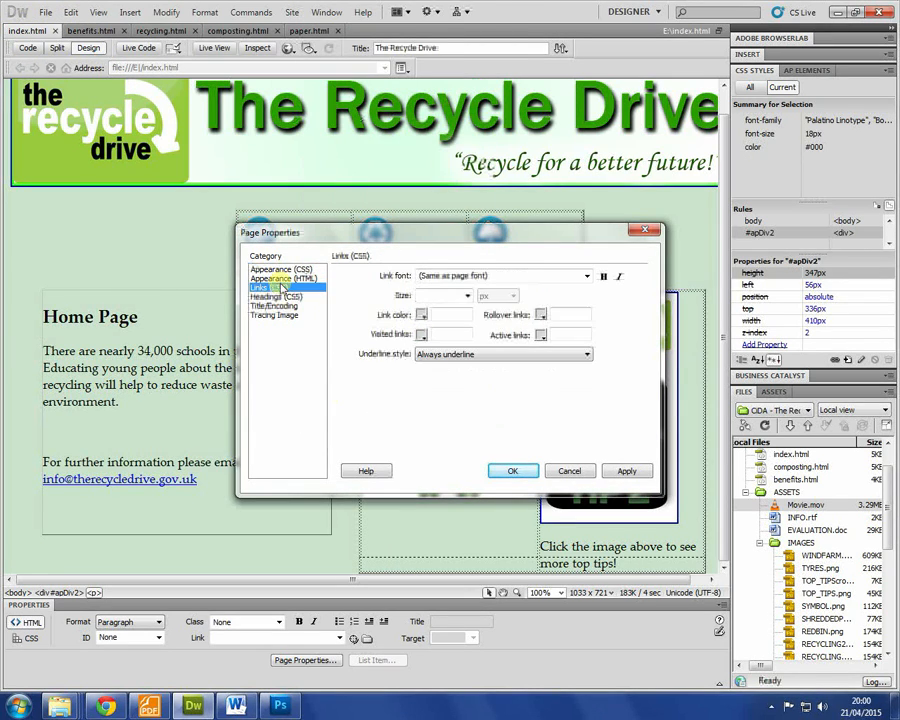
pyautogui.click(420, 316)
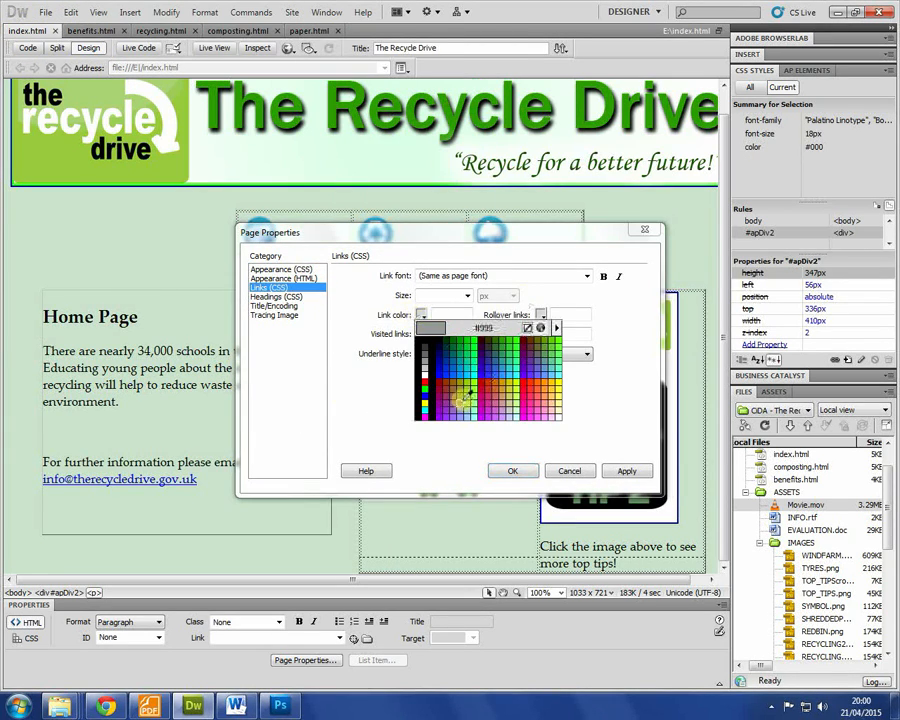
pyautogui.click(434, 346)
pyautogui.click(541, 315)
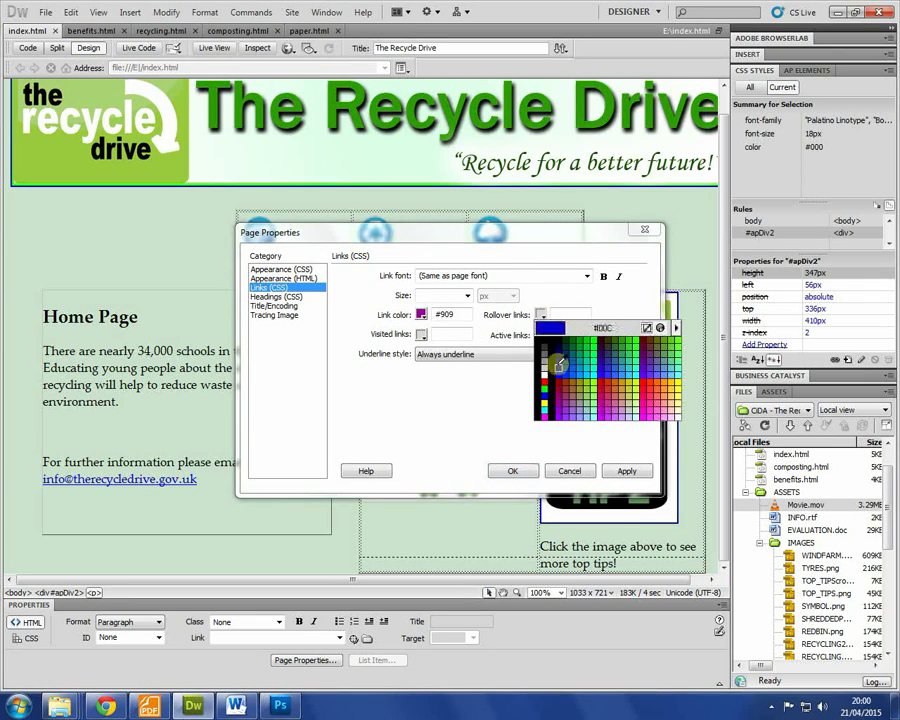
pyautogui.click(588, 346)
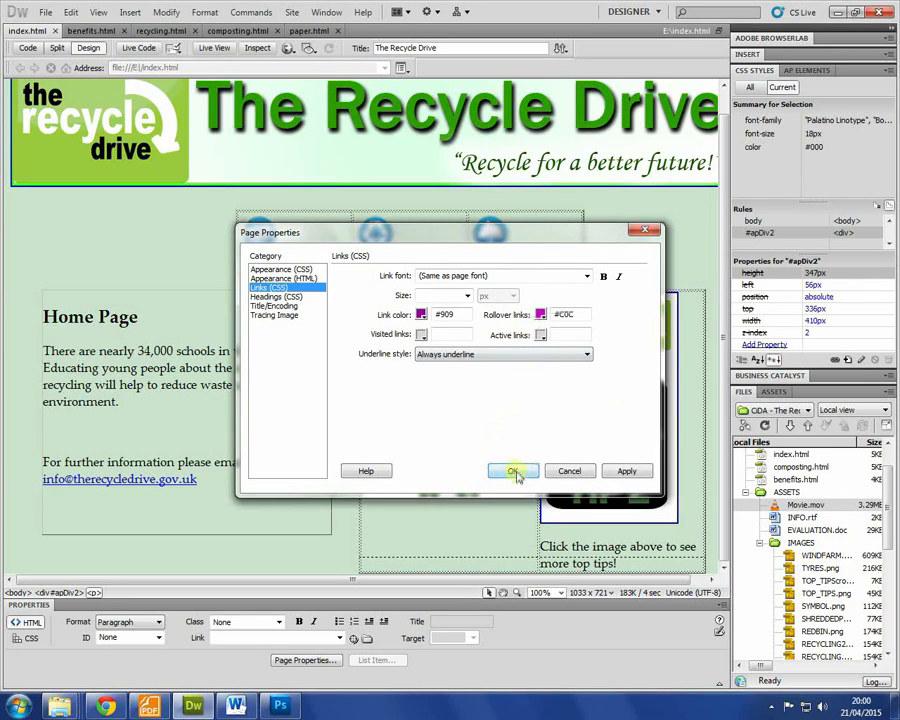
pyautogui.moveTo(456, 317); pyautogui.dragTo(293, 300)
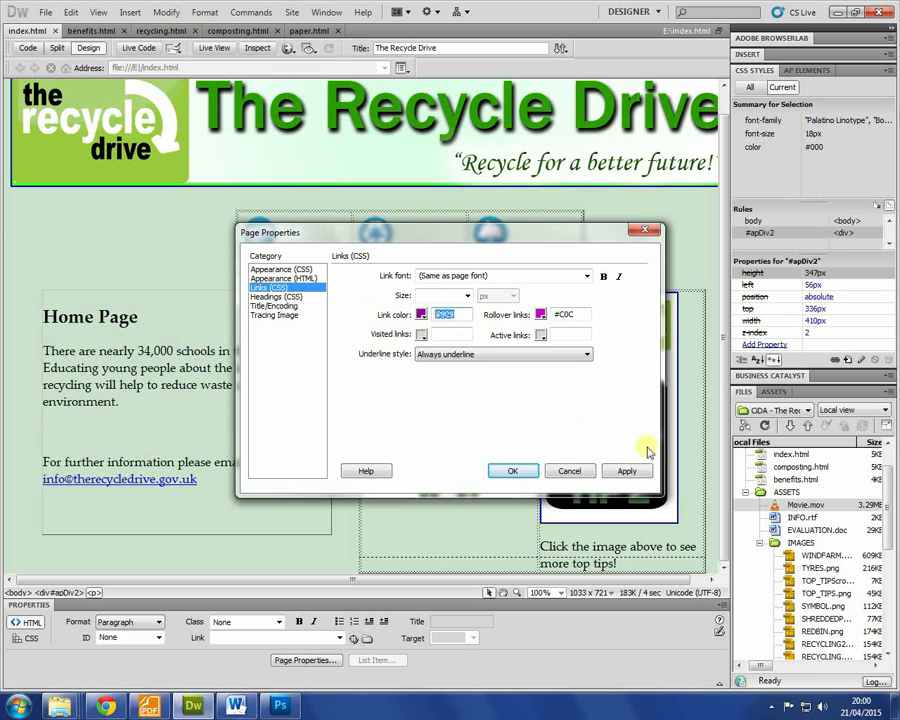
pyautogui.click(518, 472)
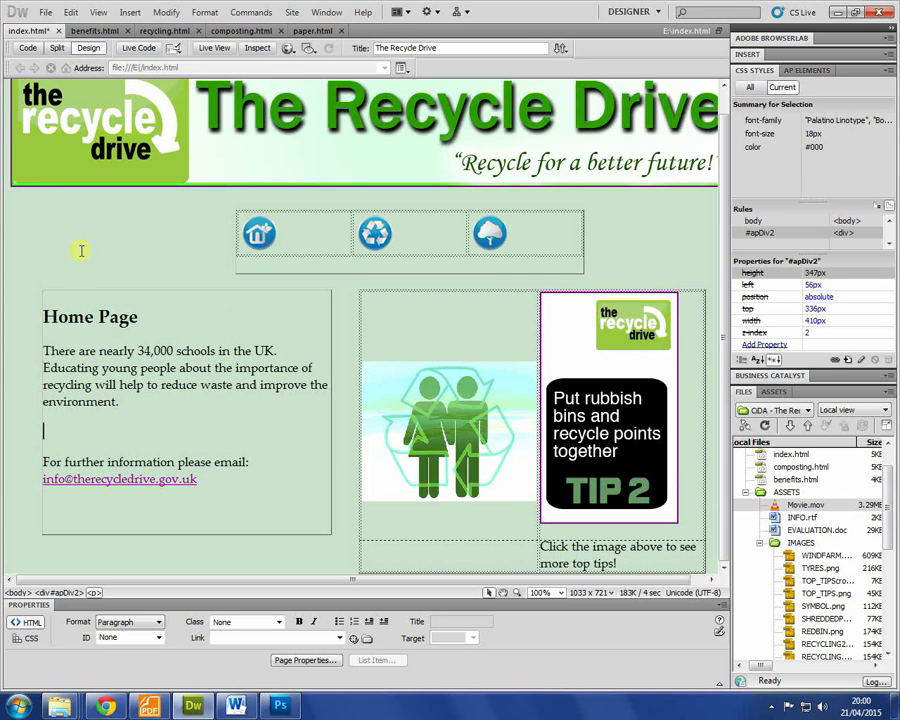
# Step: Apply the same #909 and #C0C link colours to benefits.html
pyautogui.click(91, 30)
pyautogui.rightClick(192, 187)
pyautogui.click(234, 680)
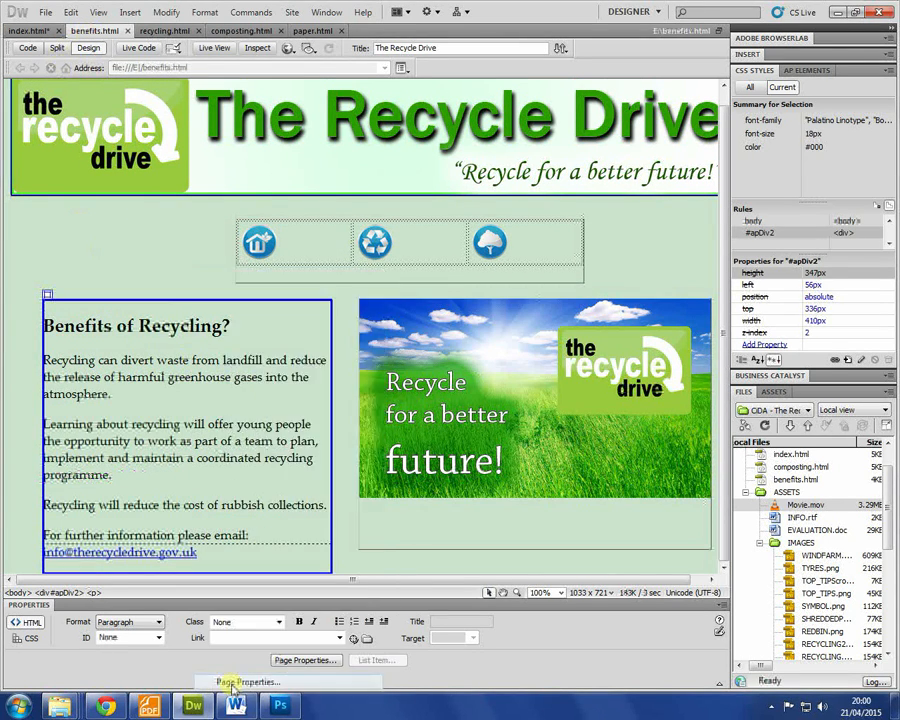
pyautogui.click(268, 287)
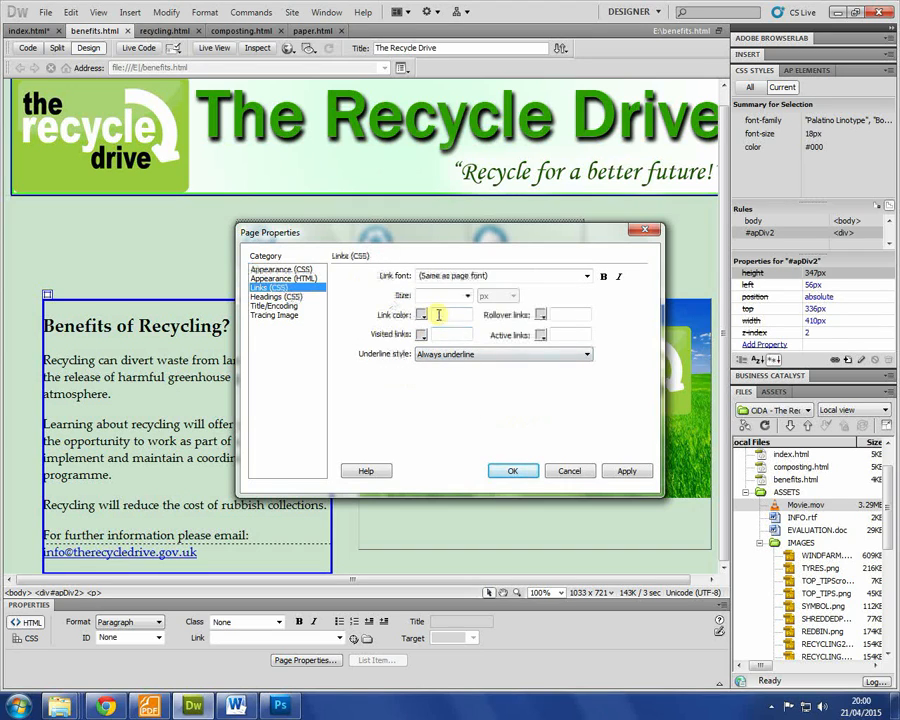
pyautogui.click(563, 316)
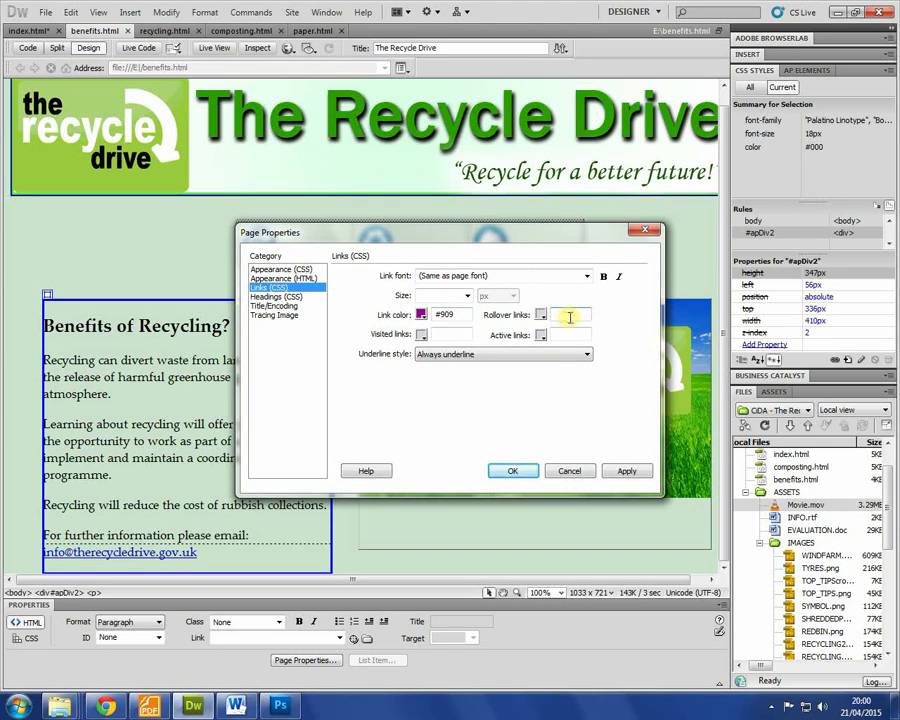
pyautogui.click(510, 469)
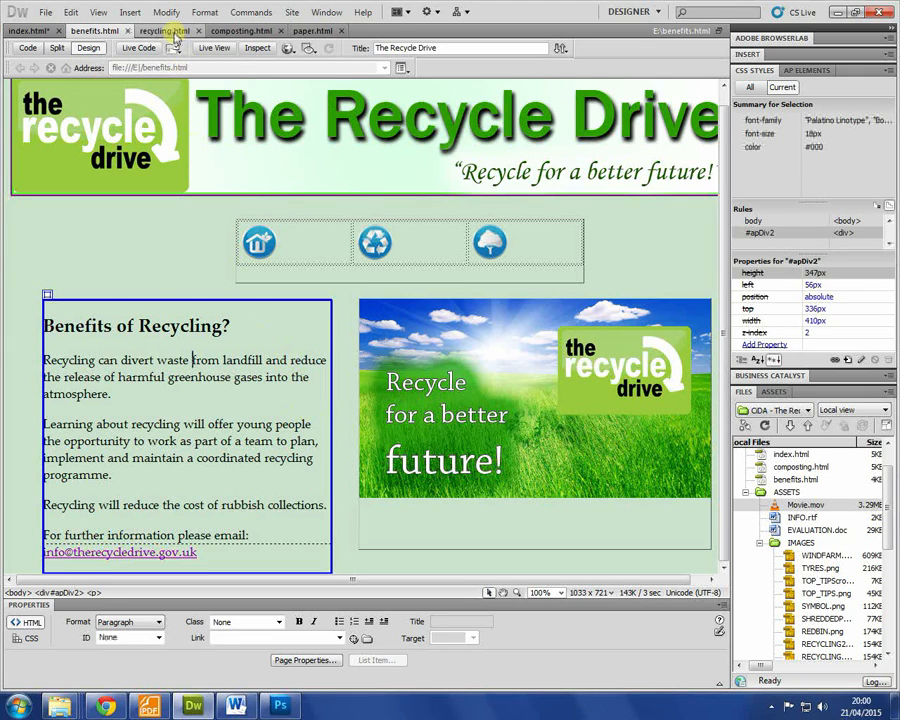
# Step: Change recycling.html's link colour to #909 and update its rollover colour
pyautogui.click(172, 30)
pyautogui.rightClick(203, 374)
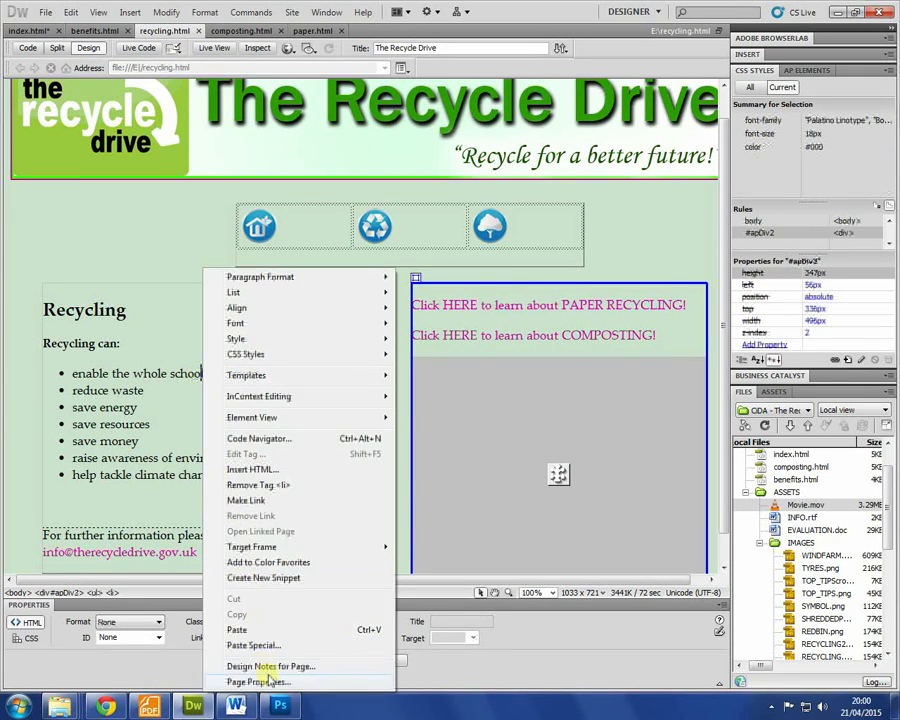
pyautogui.click(262, 674)
pyautogui.click(280, 288)
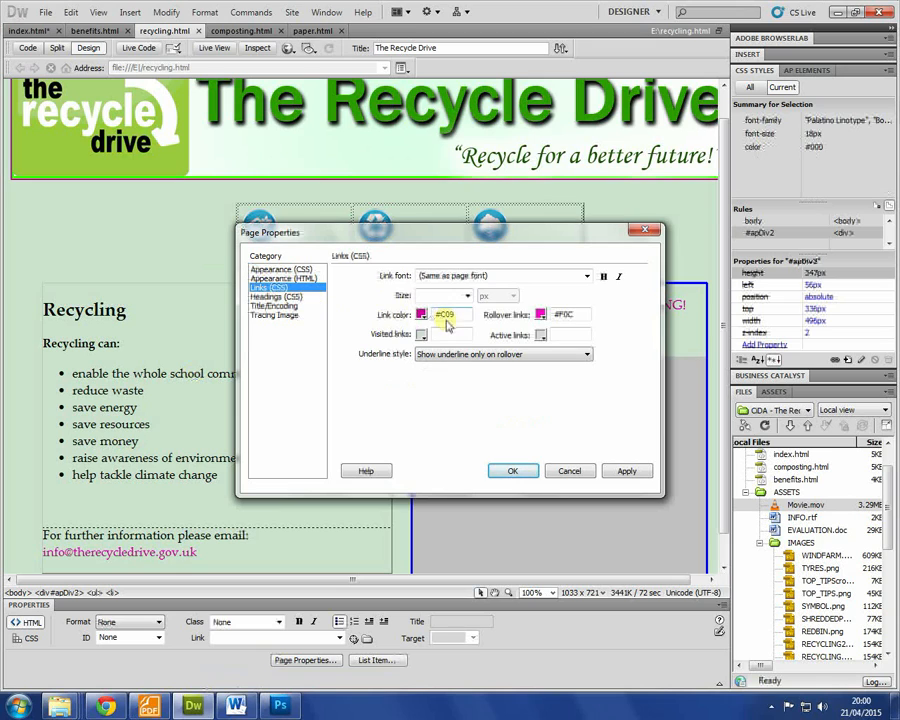
pyautogui.moveTo(470, 314); pyautogui.dragTo(284, 305)
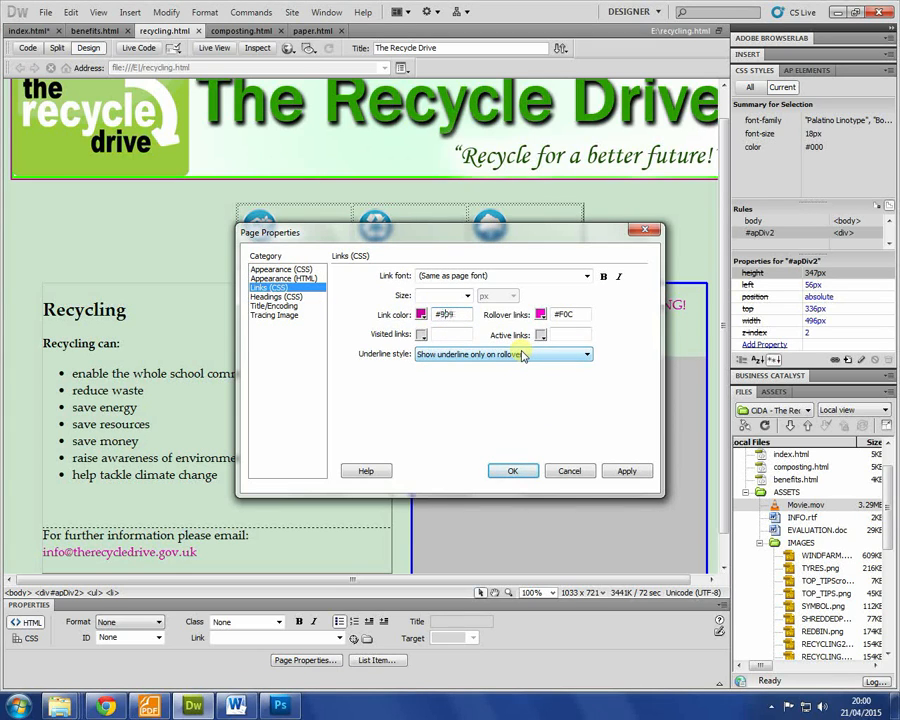
pyautogui.doubleClick(565, 314)
pyautogui.write('0C')
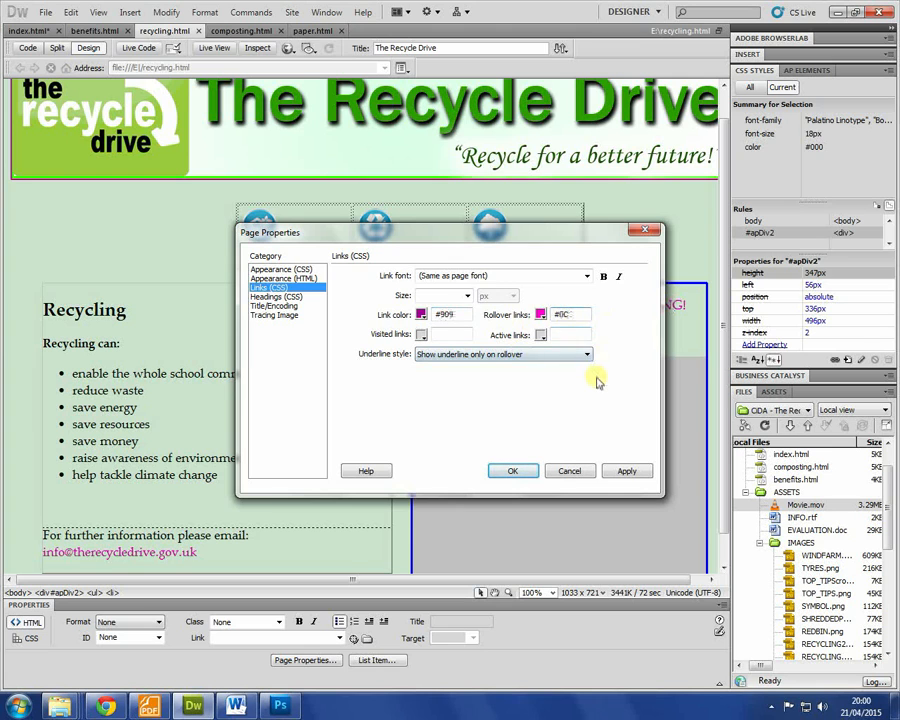
pyautogui.click(512, 471)
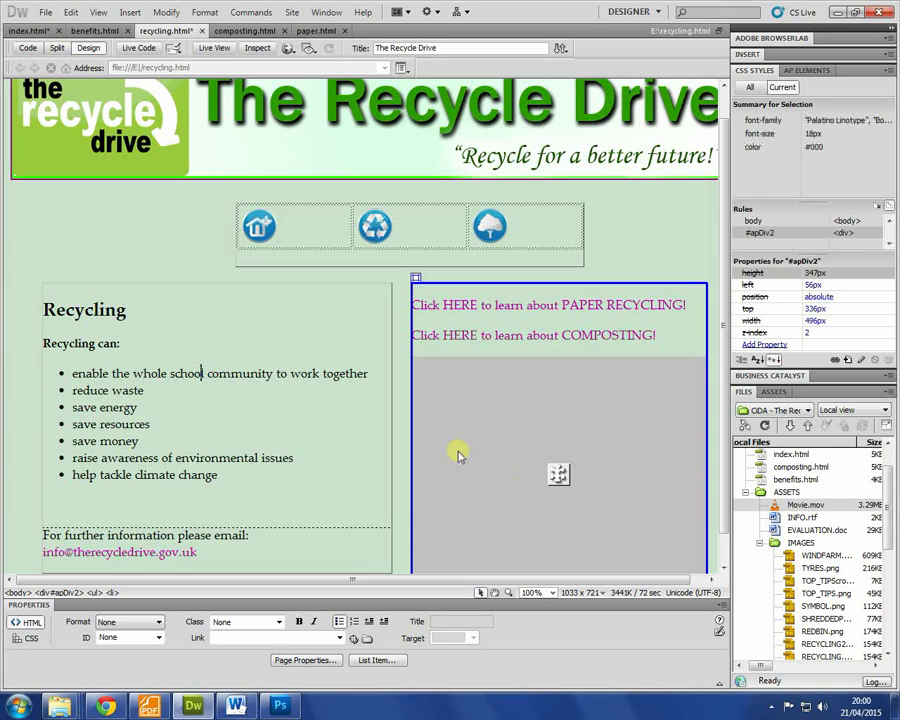
# Step: Set paper.html's link colour to #909 in Page Properties, then bring up Chrome
pyautogui.click(248, 31)
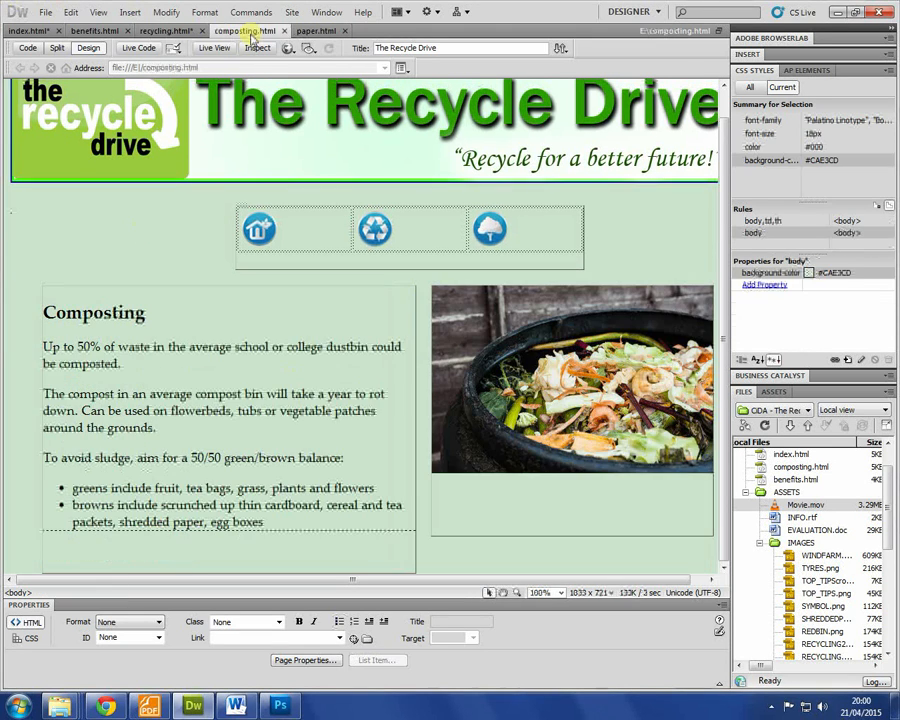
pyautogui.click(318, 31)
pyautogui.rightClick(212, 272)
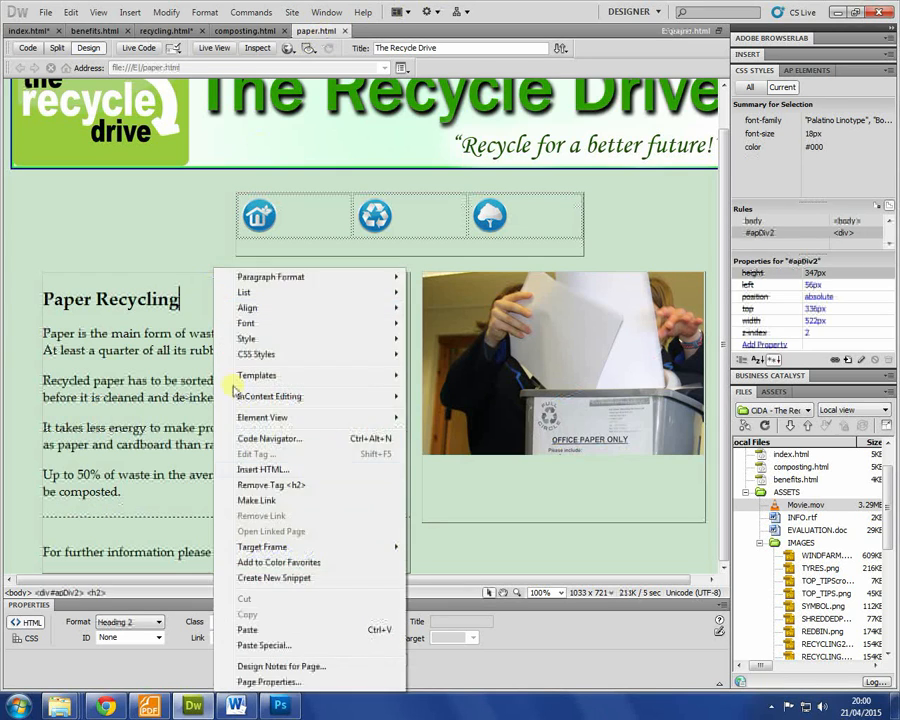
pyautogui.click(285, 661)
pyautogui.click(612, 268)
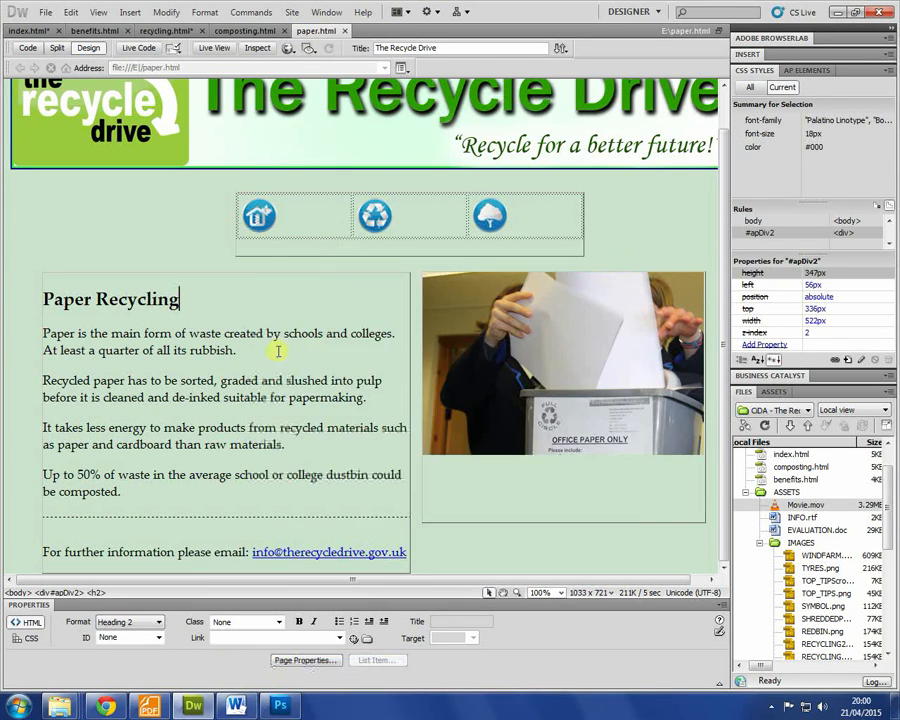
pyautogui.rightClick(296, 345)
pyautogui.click(346, 678)
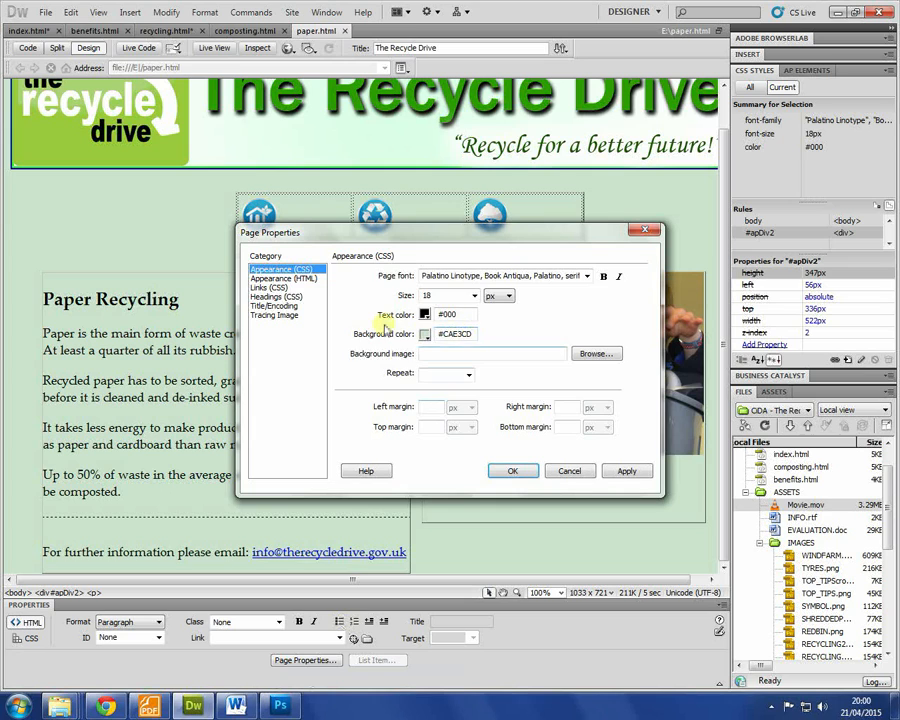
pyautogui.click(268, 287)
pyautogui.click(424, 314)
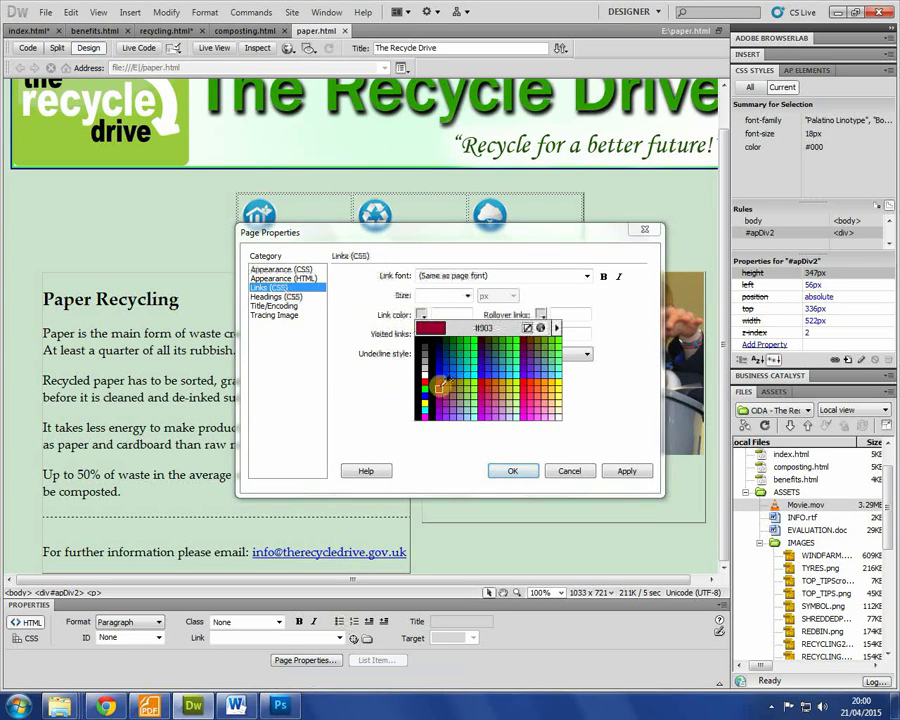
pyautogui.click(443, 313)
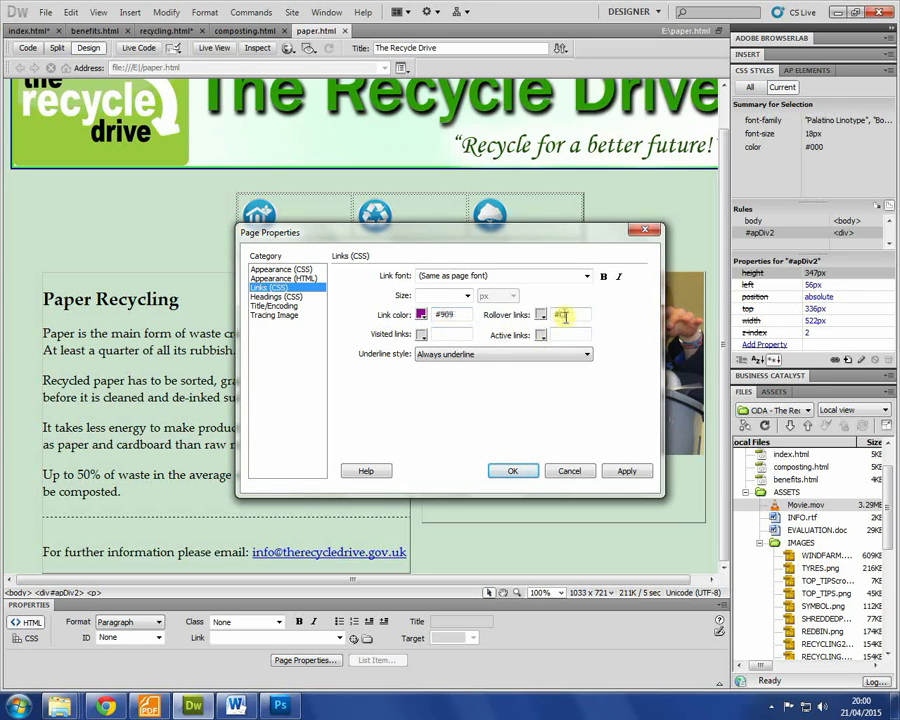
pyautogui.press('Return')
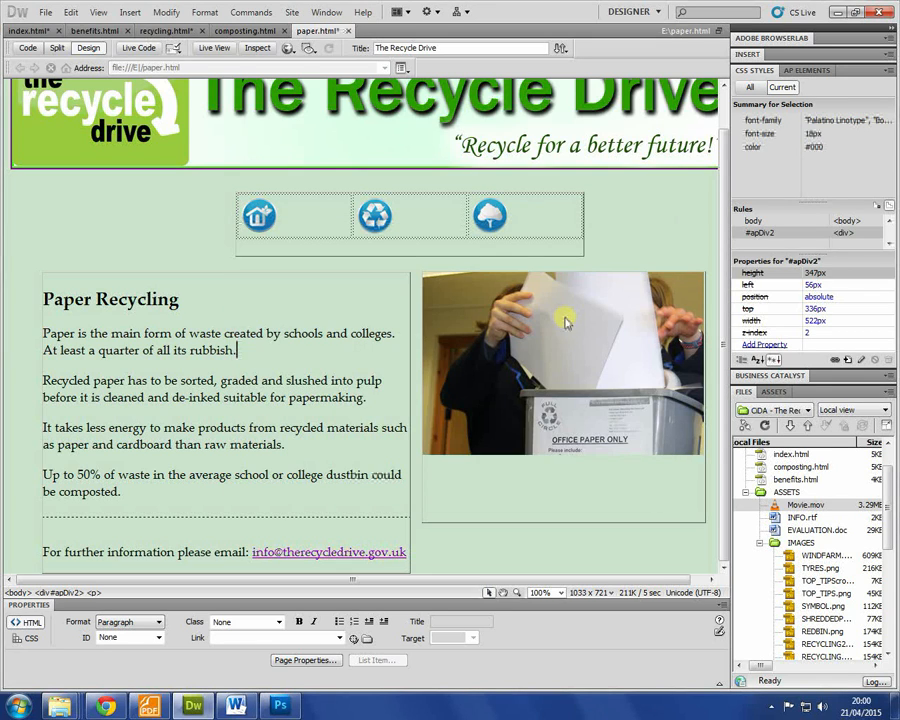
pyautogui.click(107, 704)
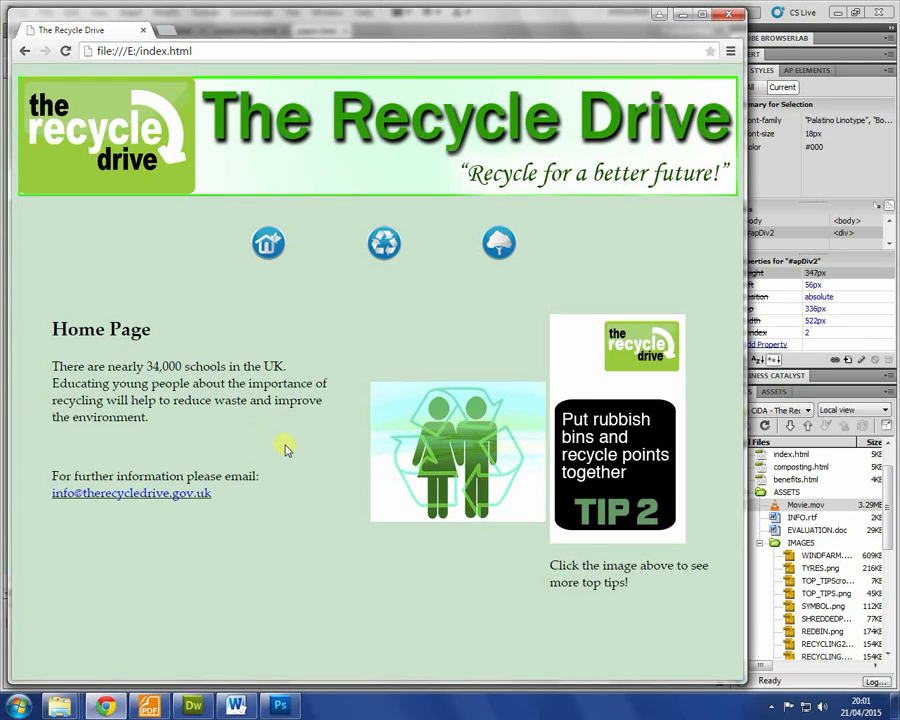
# Step: Test the Home icon in the open preview, then return to index.html in Dreamweaver
pyautogui.click(274, 250)
pyautogui.click(276, 253)
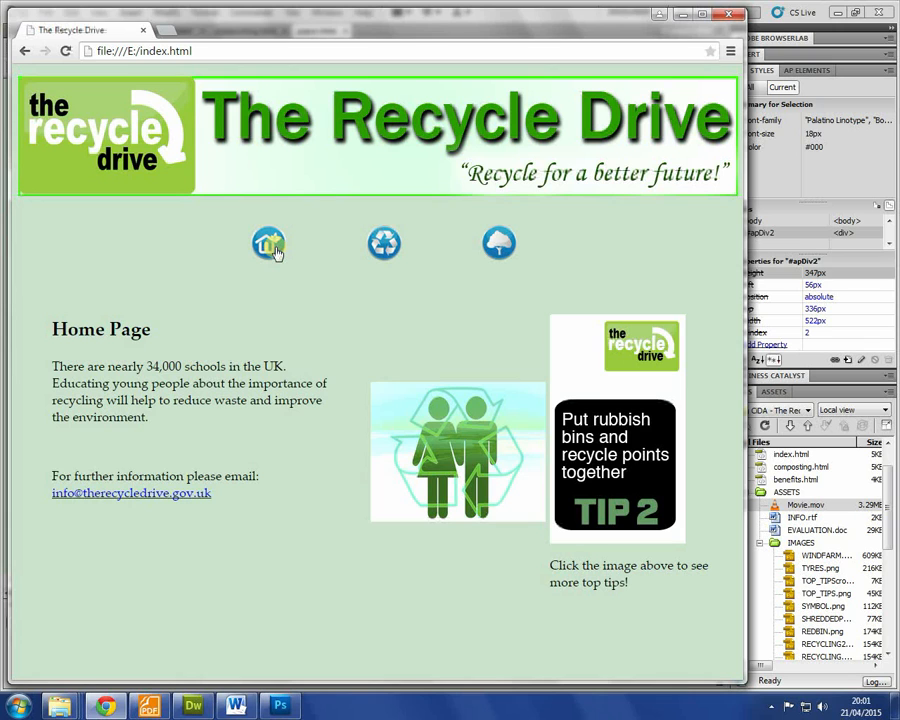
pyautogui.click(728, 14)
pyautogui.click(300, 293)
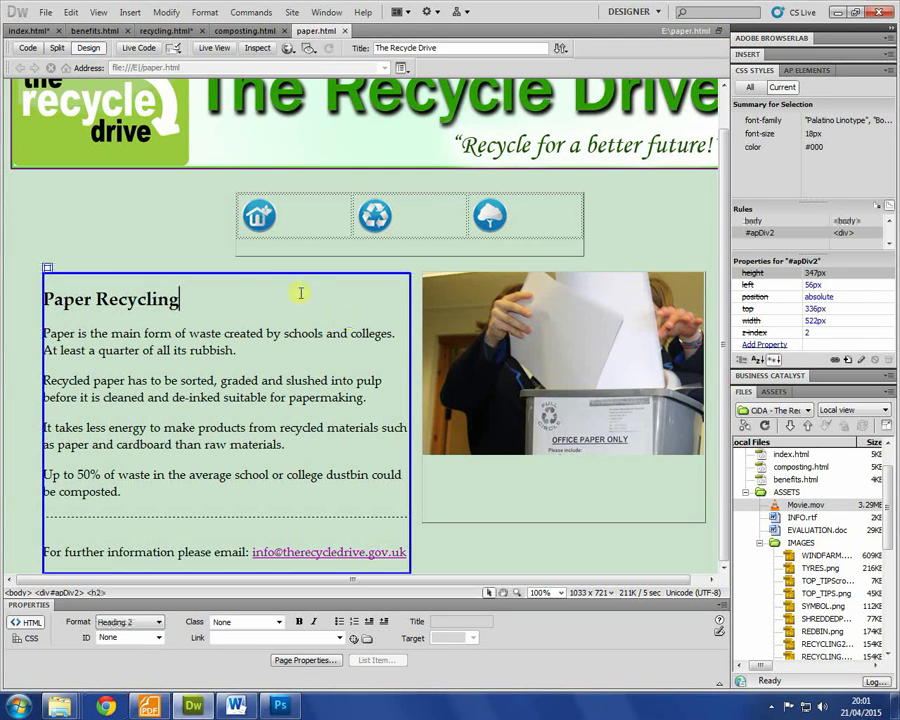
pyautogui.click(28, 30)
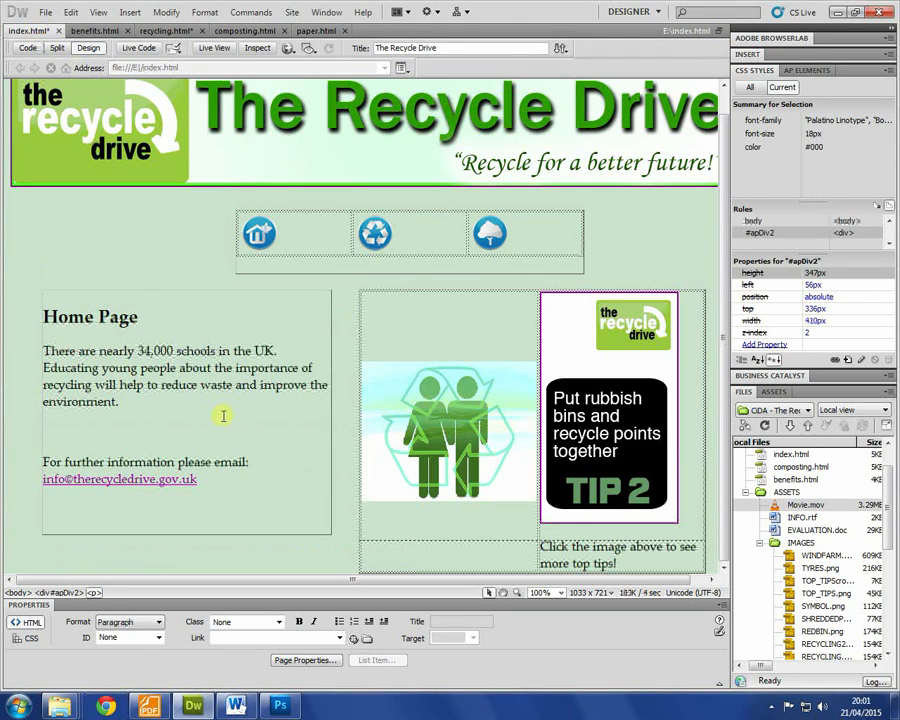
# Step: Preview index.html and click through Recycling, benefits, Home and the header banner link
pyautogui.press('F12')
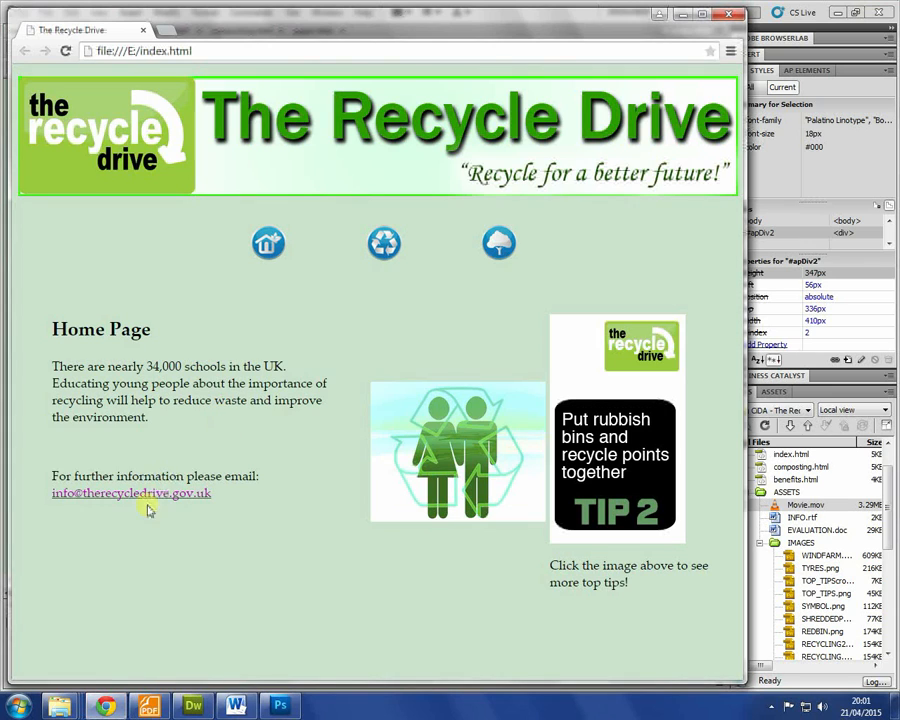
pyautogui.click(380, 250)
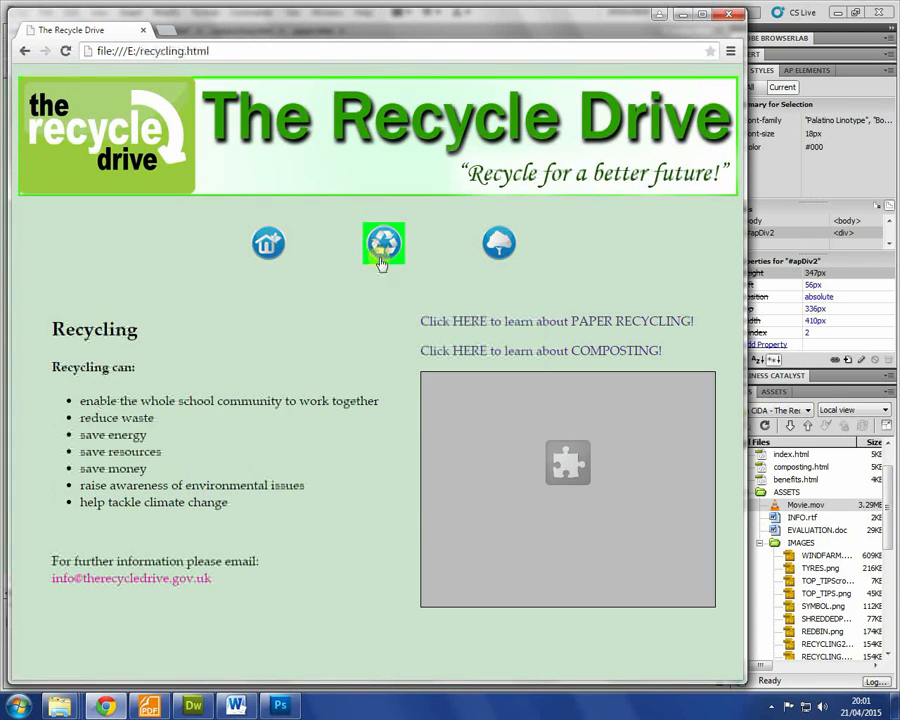
pyautogui.click(498, 243)
pyautogui.click(382, 243)
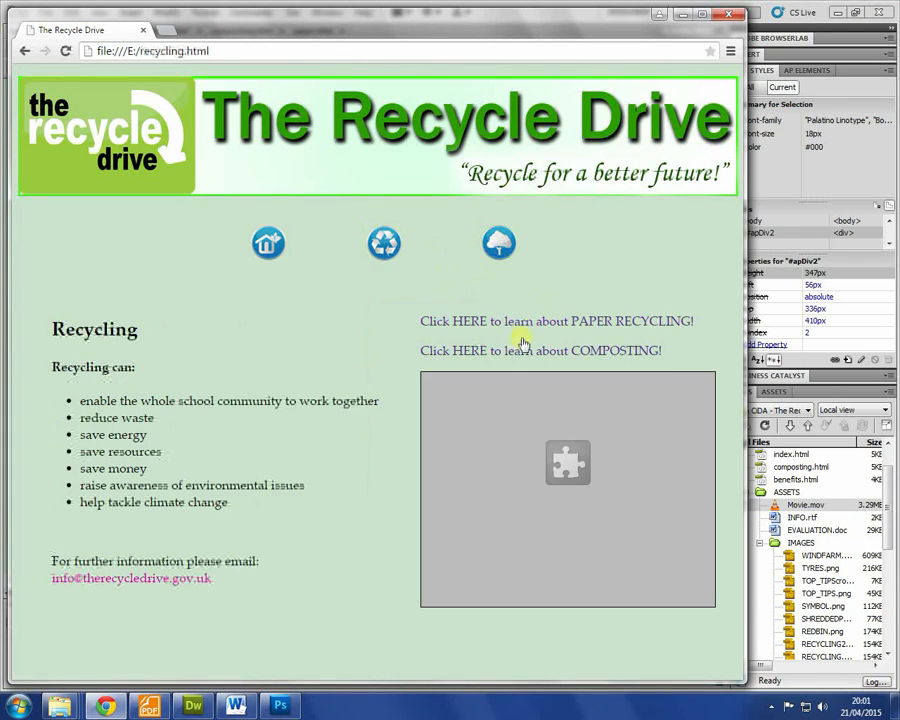
pyautogui.click(282, 251)
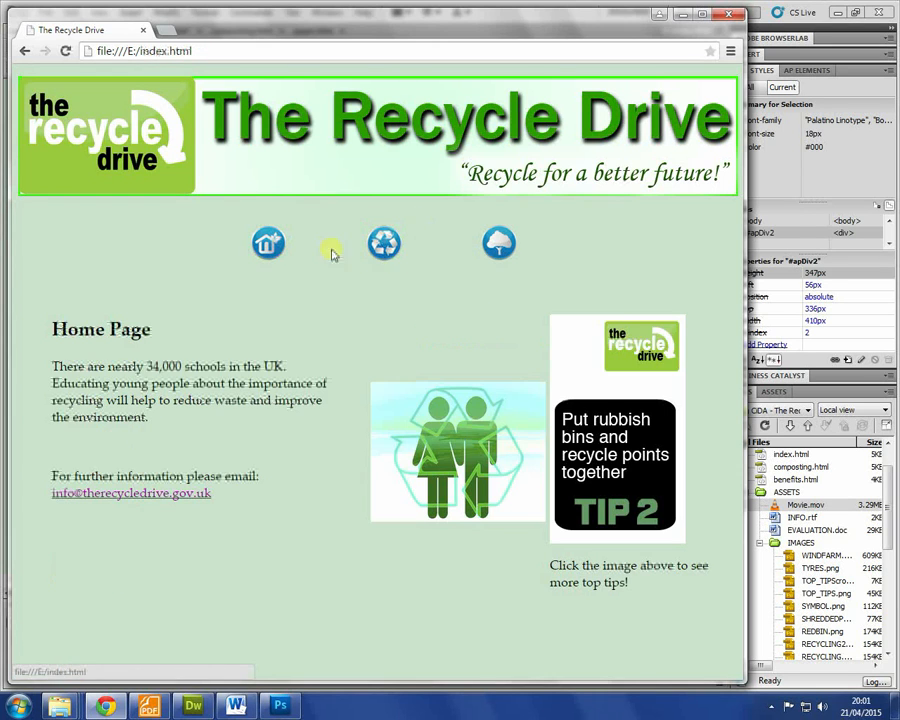
pyautogui.click(384, 244)
pyautogui.click(383, 245)
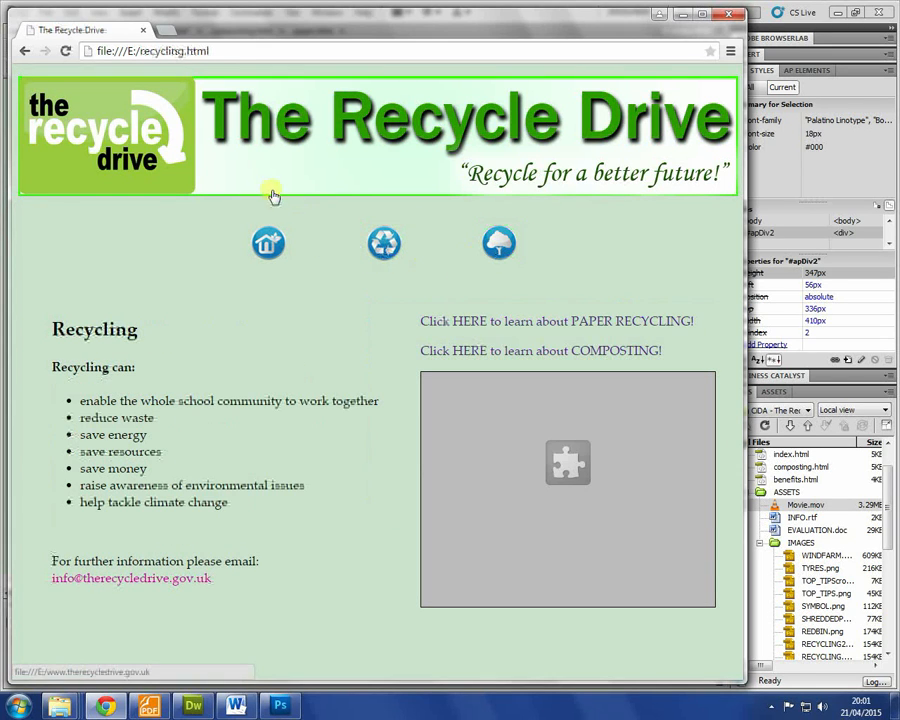
pyautogui.click(268, 134)
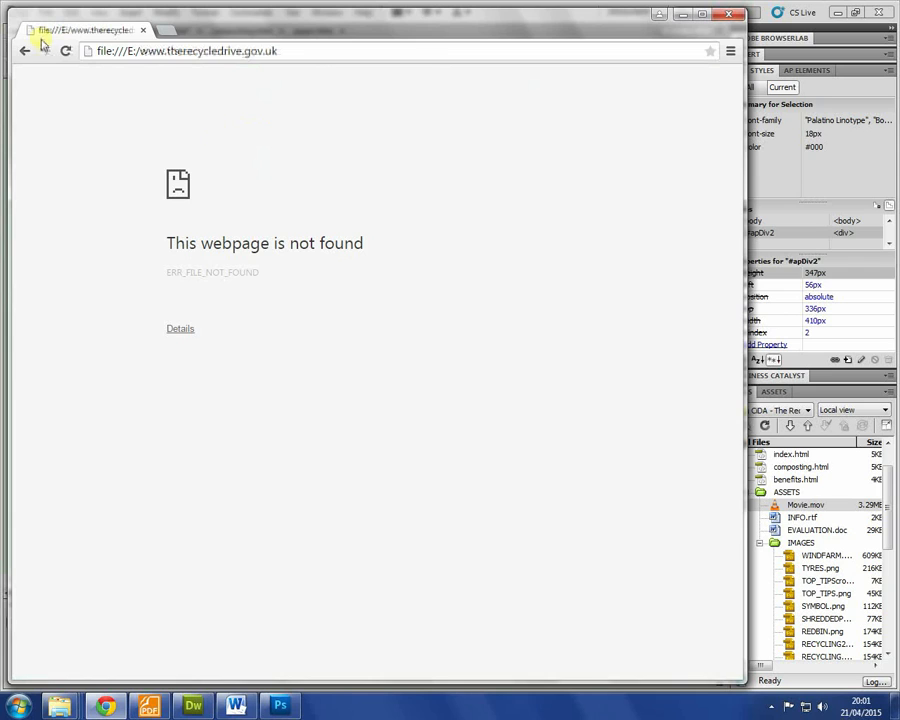
# Step: Note the missing page's address, close the error page and bring up the PDF brief
pyautogui.moveTo(139, 50); pyautogui.dragTo(340, 47)
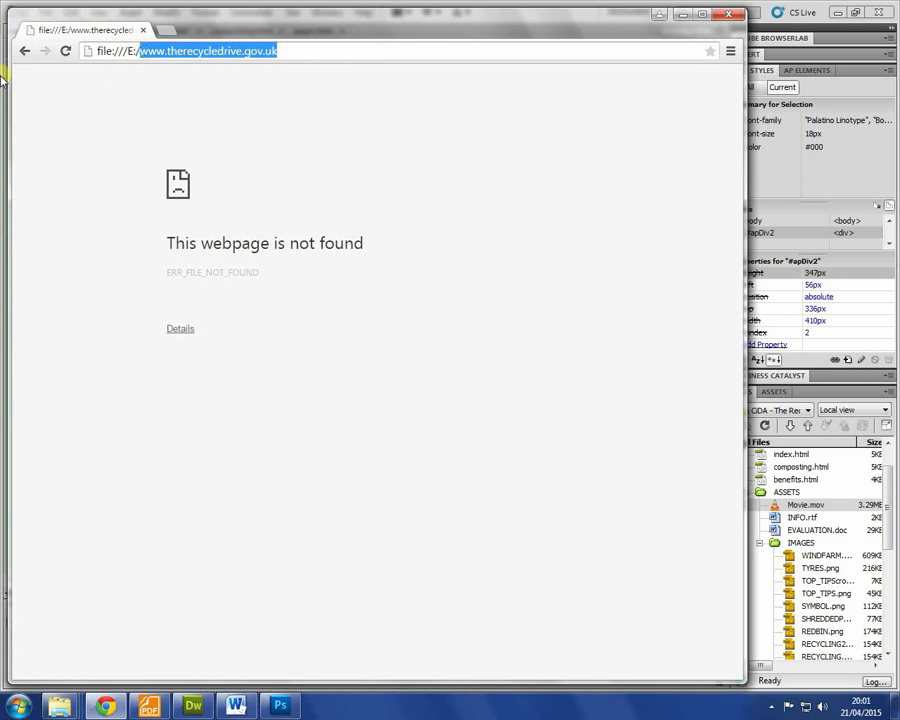
pyautogui.click(730, 15)
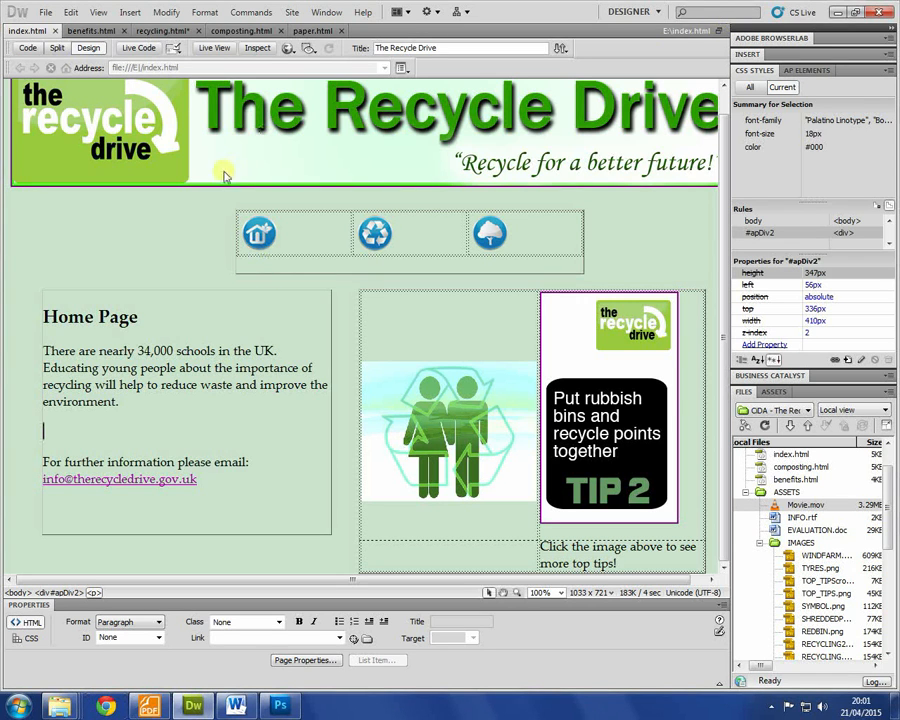
pyautogui.click(108, 252)
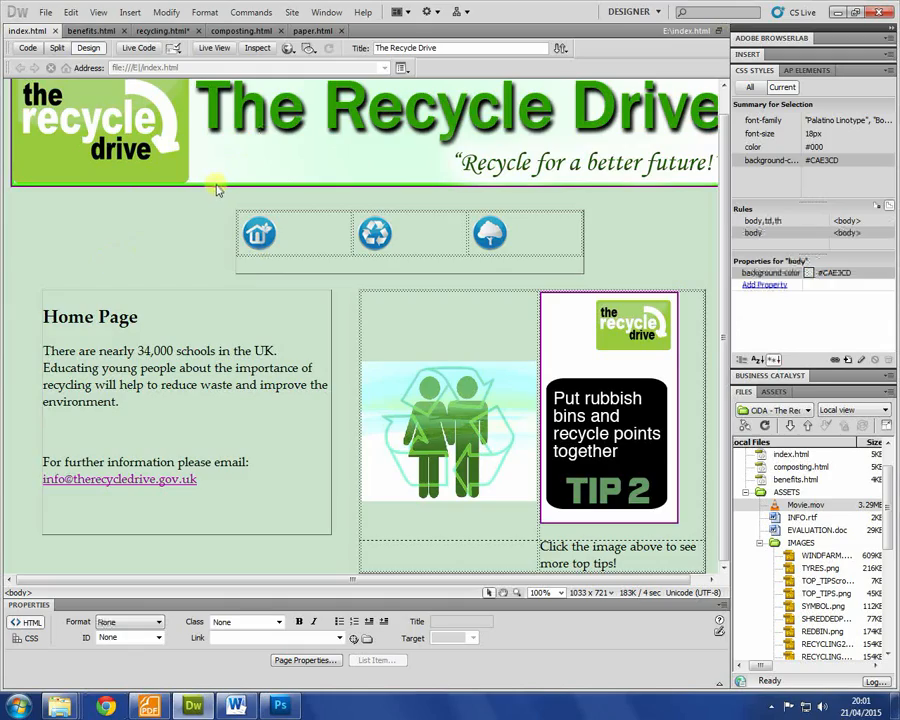
pyautogui.hotkey('alt', 'Tab')
pyautogui.hotkey('alt', 'Tab')
pyautogui.hotkey('alt', 'Tab')
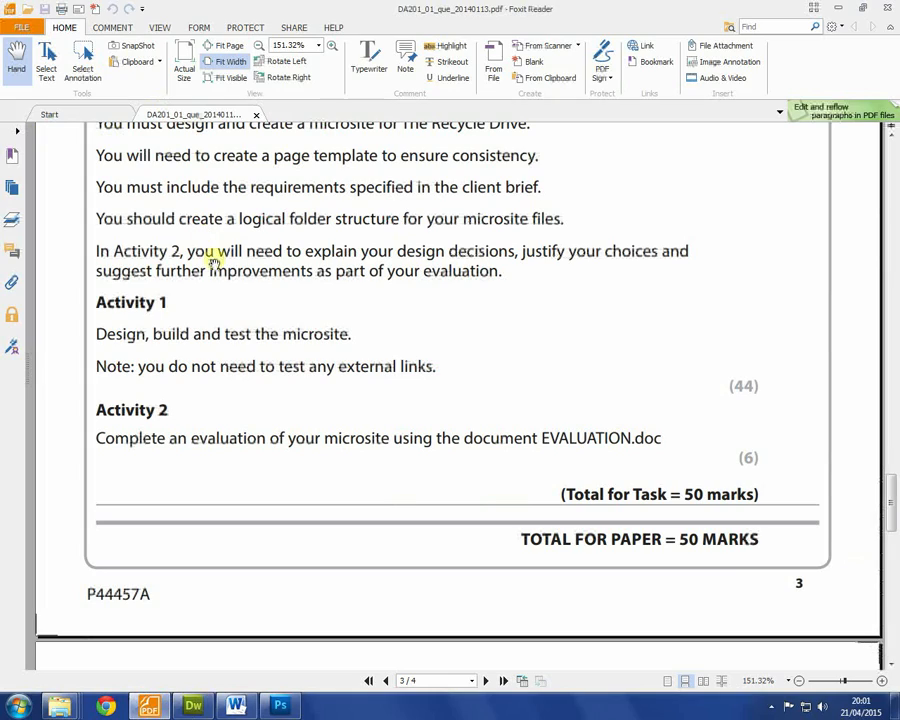
pyautogui.hotkey('alt', 'Tab')
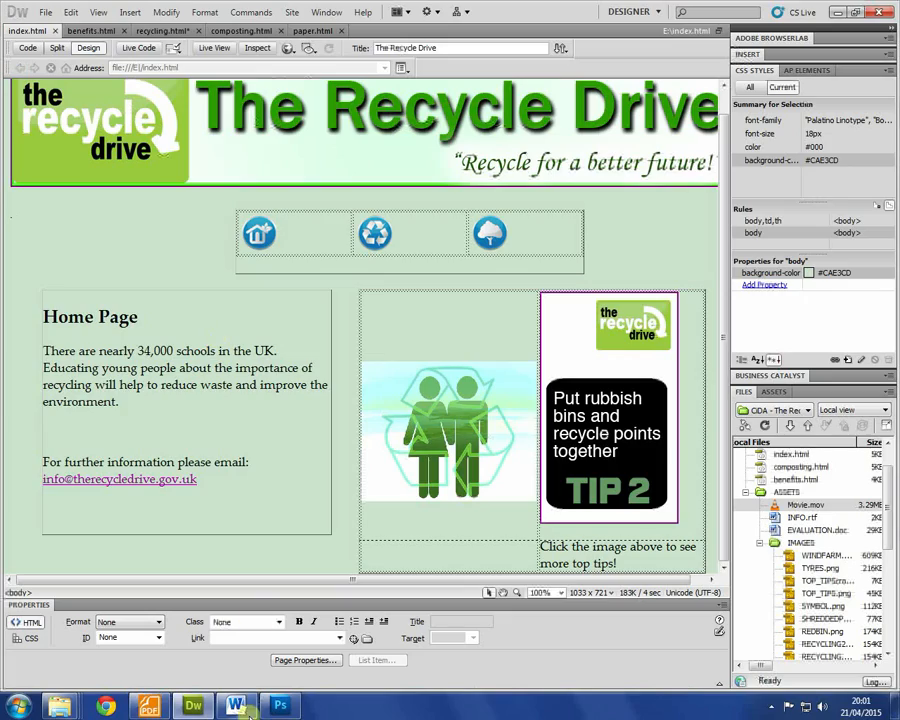
pyautogui.hotkey('alt', 'Tab')
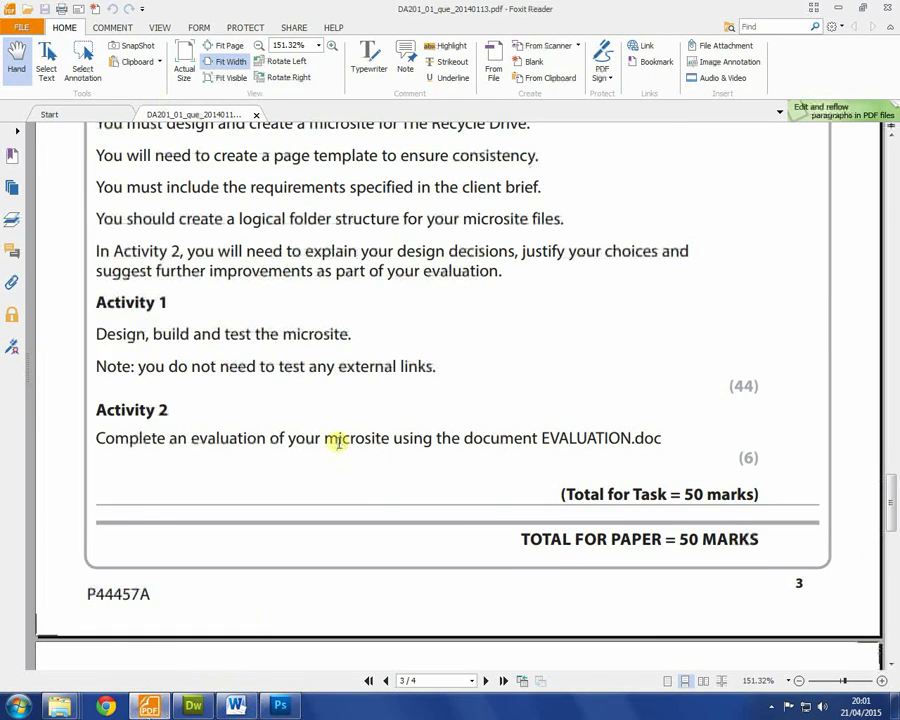
# Step: Scroll through the brief to page 4 and back to the Activity 2 evaluation section
pyautogui.scroll(-10, 331, 438)
pyautogui.scroll(-5, 348, 491)
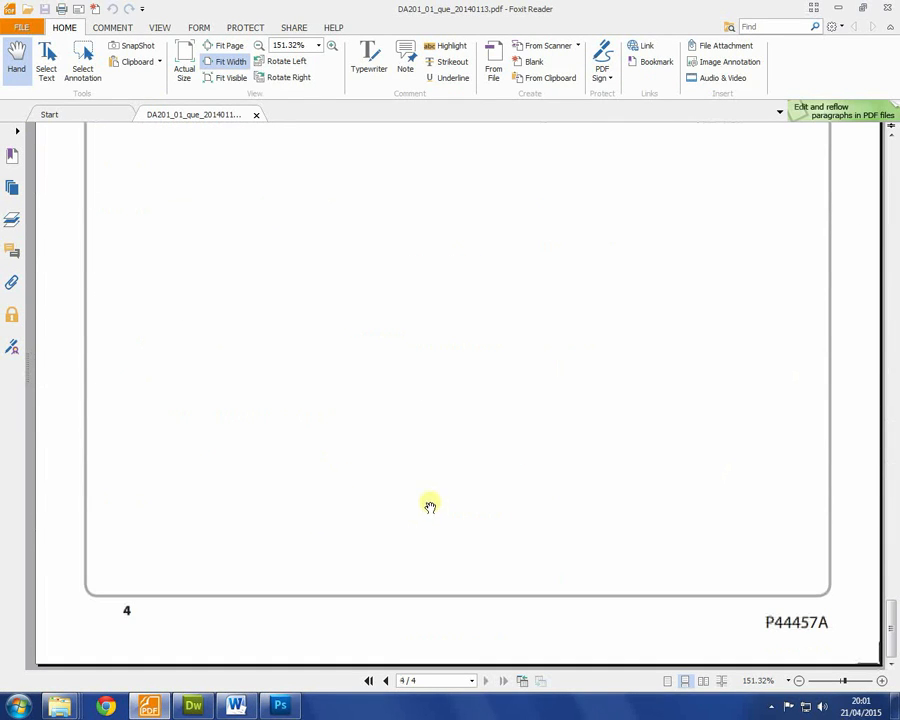
pyautogui.scroll(5, 578, 413)
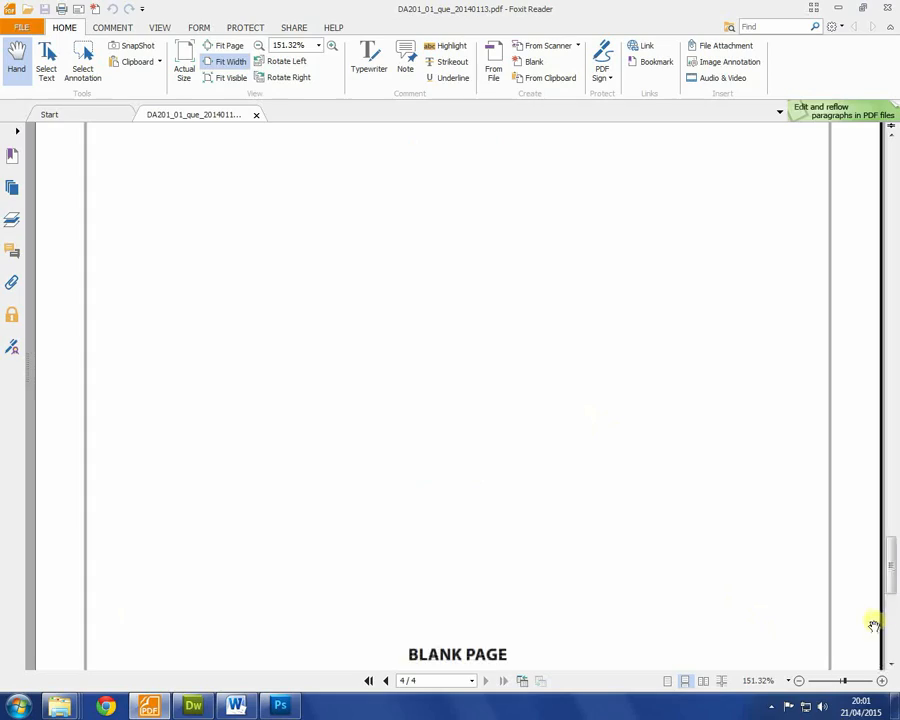
pyautogui.moveTo(892, 572); pyautogui.dragTo(886, 484)
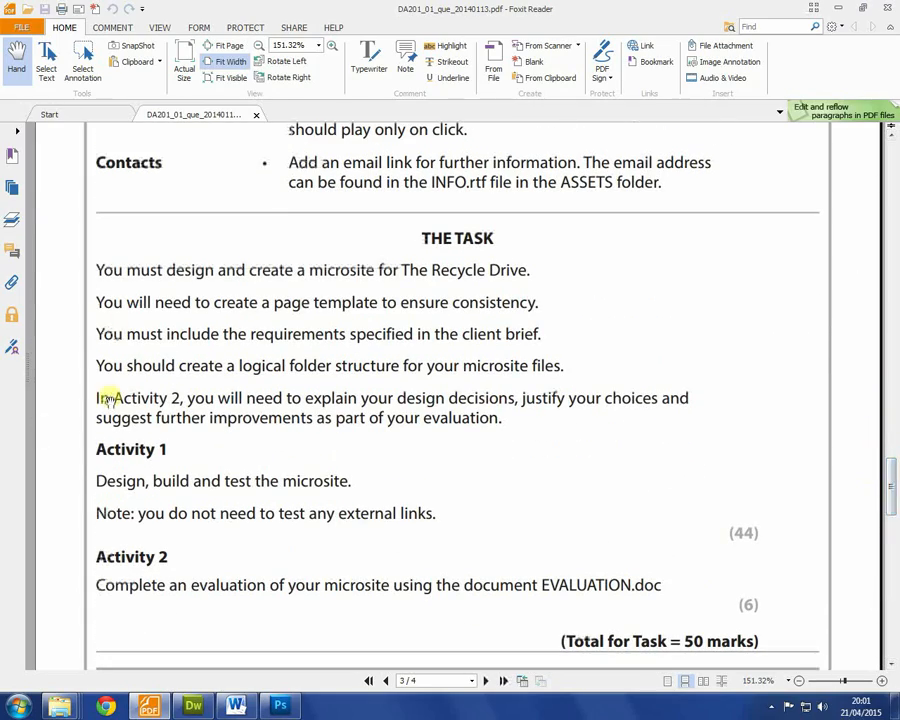
pyautogui.scroll(-1, 374, 450)
pyautogui.scroll(-1, 345, 429)
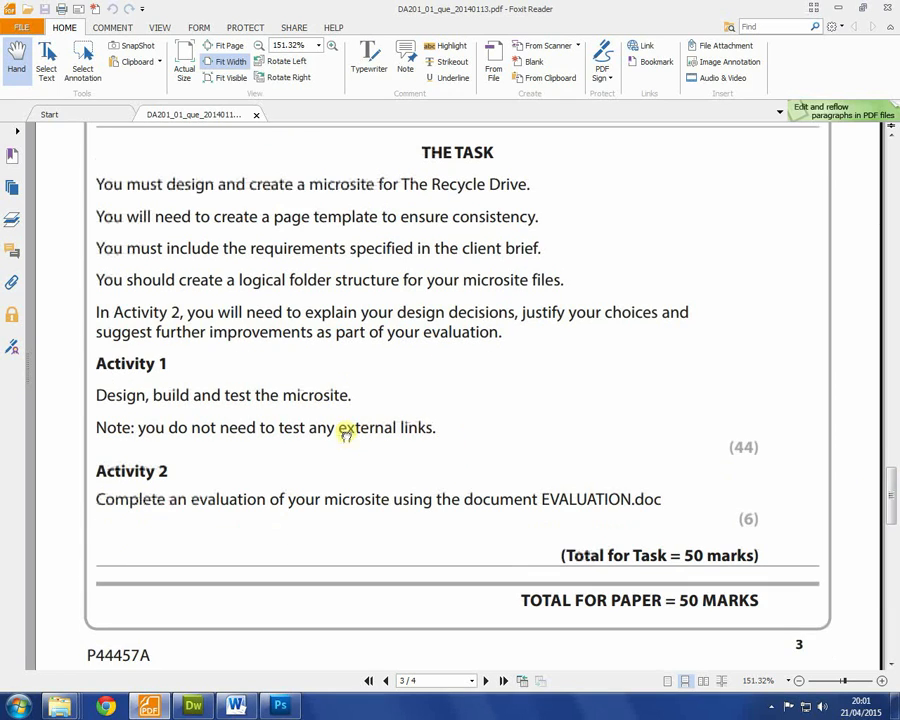
pyautogui.scroll(-2, 300, 480)
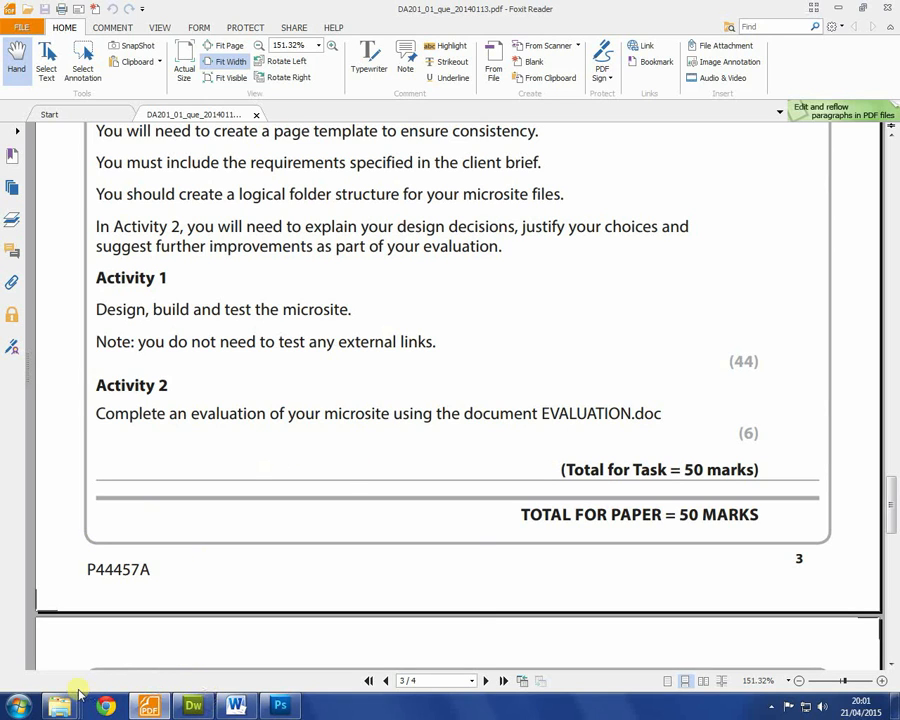
# Step: Navigate to CIDAEXAM-01 (E:) > ASSETS and open EVALUATION.doc in Word
pyautogui.moveTo(59, 705)
pyautogui.click(238, 612)
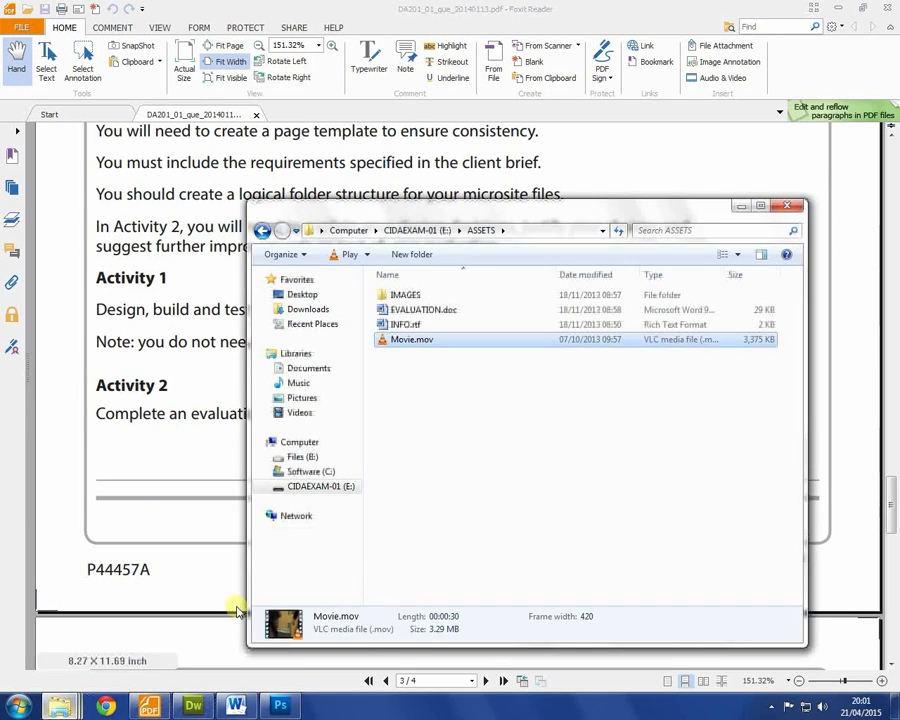
pyautogui.click(506, 438)
pyautogui.hotkey('alt', 'Left')
pyautogui.hotkey('alt', 'Left')
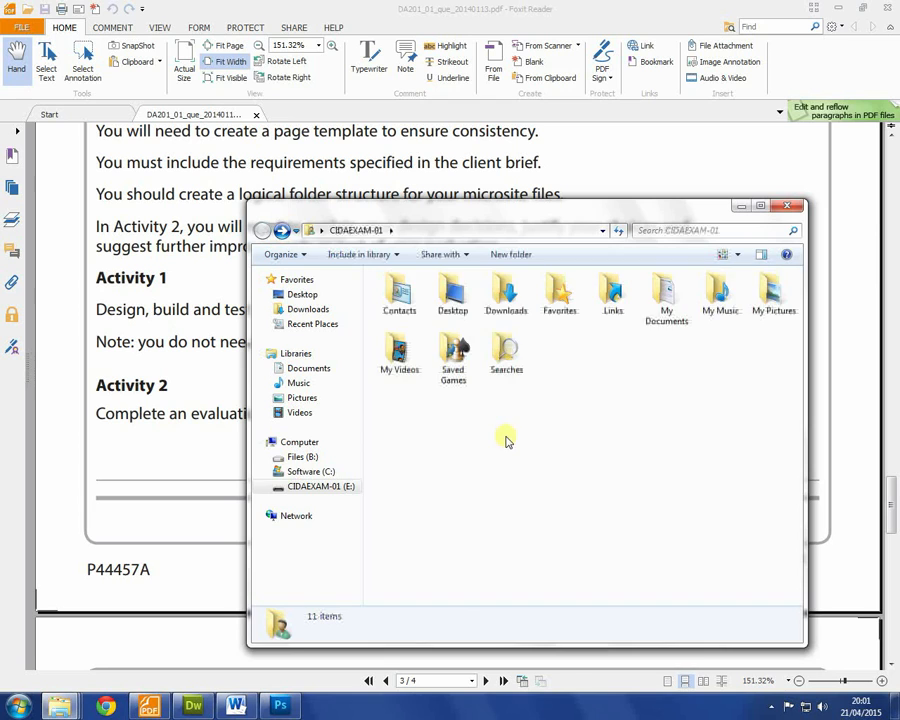
pyautogui.hotkey('alt', 'Left')
pyautogui.click(342, 487)
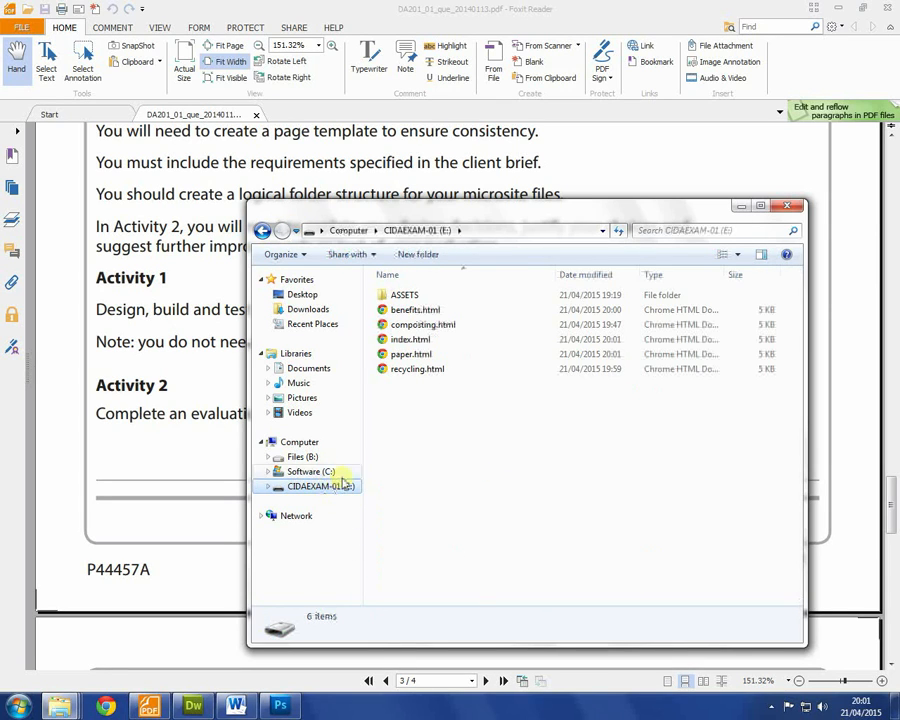
pyautogui.doubleClick(405, 295)
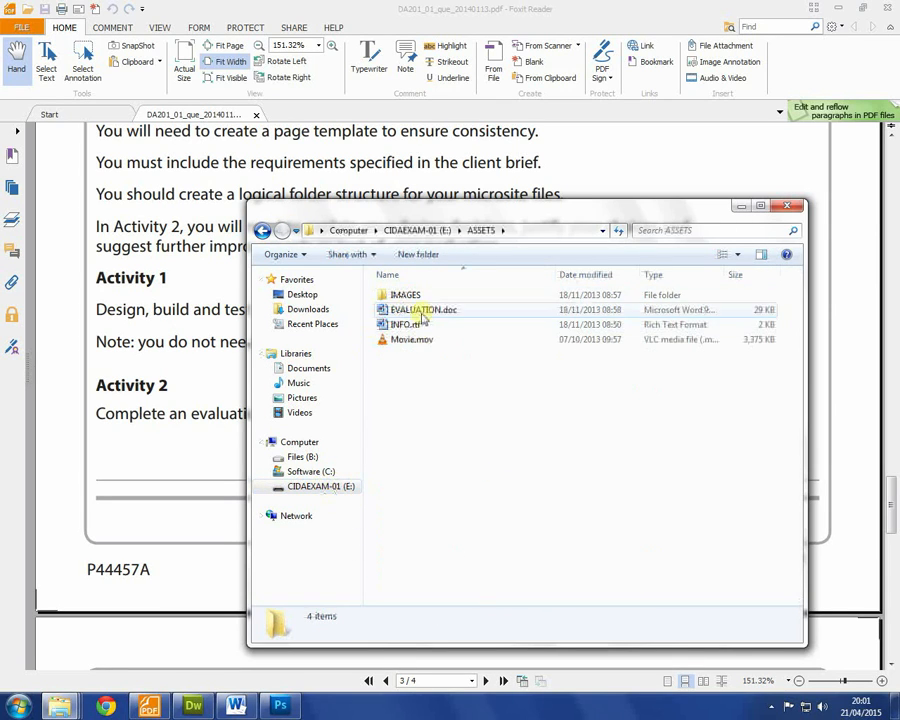
pyautogui.doubleClick(422, 310)
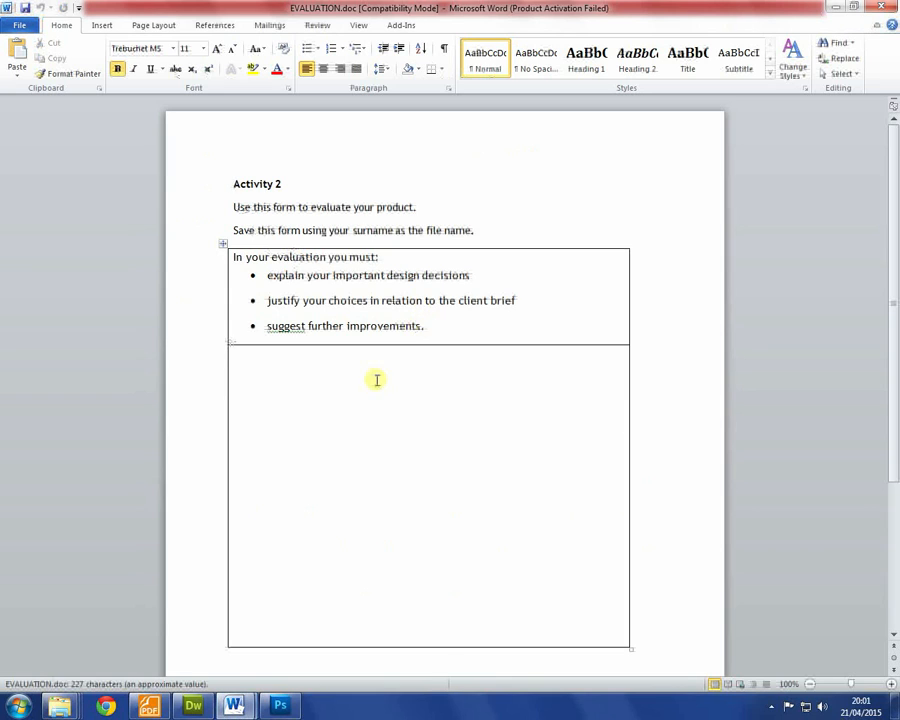
# Step: Type a 'Design Decision' heading and a paragraph on fonts reflecting the website's mature theme
pyautogui.click(377, 380)
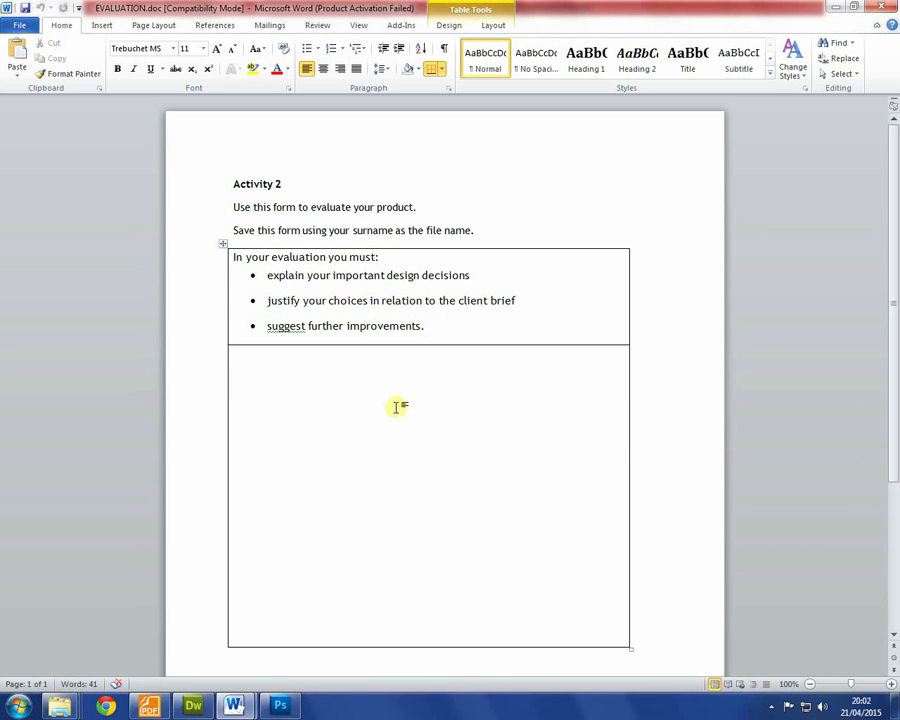
pyautogui.write('Design')
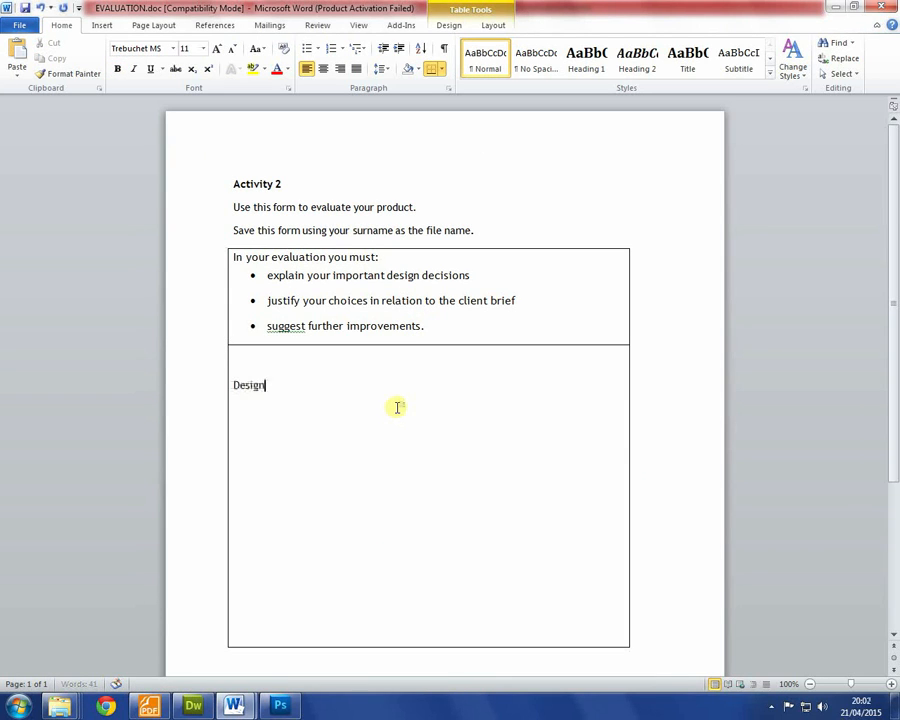
pyautogui.write(' Decision')
pyautogui.press('Return')
pyautogui.write('I d')
pyautogui.press('BackSpace')
pyautogui.write('decide to use efon')
pyautogui.press('BackSpace')
pyautogui.write('fonts that represented the mature theme of the website.')
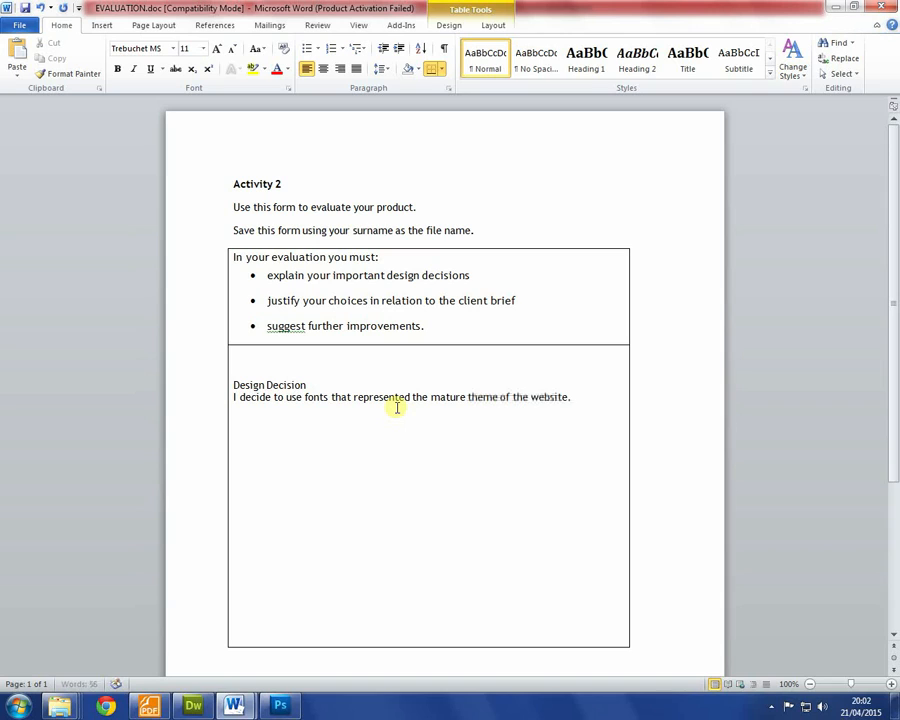
pyautogui.write(' This is also')
pyautogui.write(' reflected in the colour scheme')
pyautogui.write(' - a pastel green was used')
pyautogui.write(' for the background.')
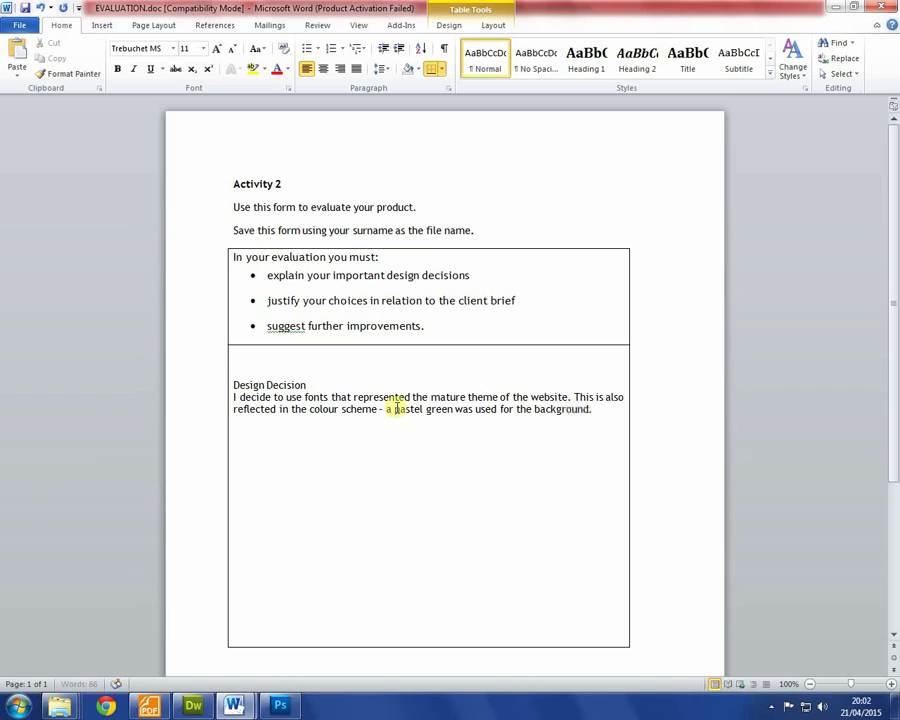
# Step: Bold the heading, add a blank line, and describe non-default link colours and image alternate text
pyautogui.click(325, 383)
pyautogui.press('Return')
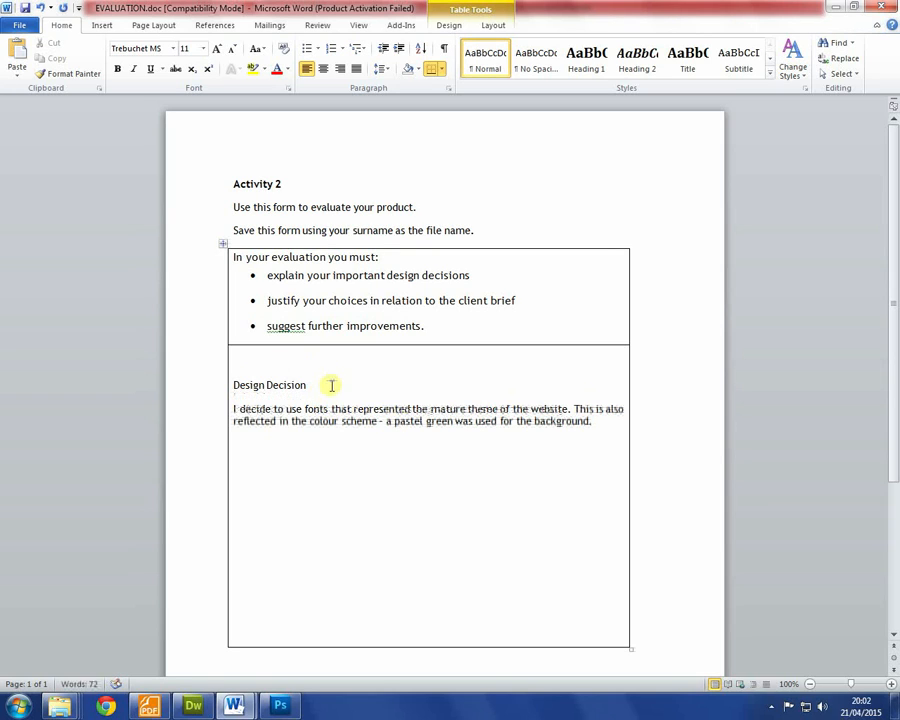
pyautogui.click(187, 382)
pyautogui.hotkey('ctrl', 'b')
pyautogui.click(613, 420)
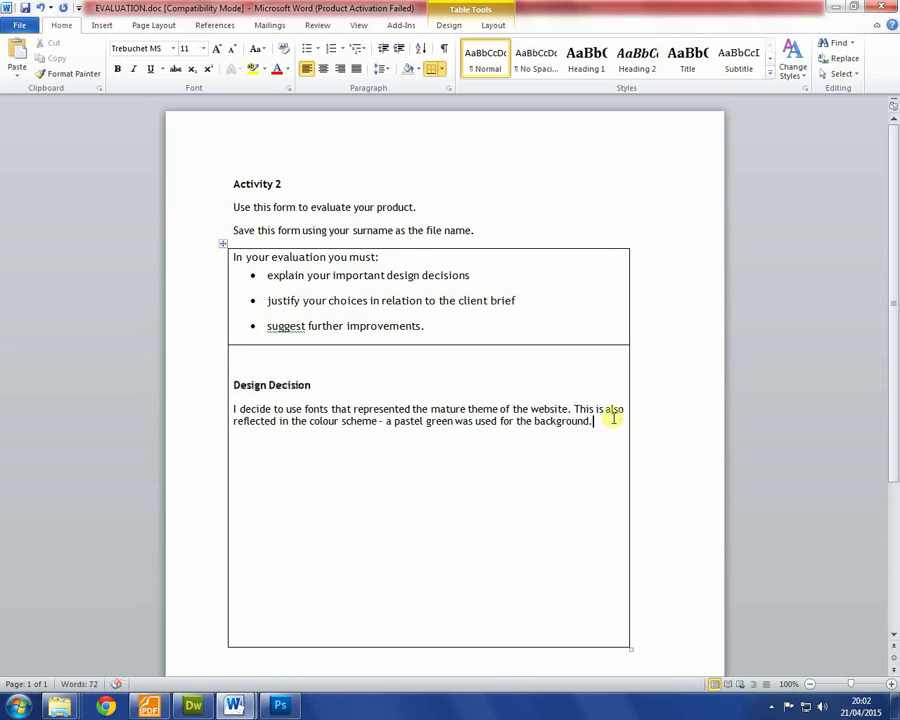
pyautogui.write('I made sure to change link styles so t')
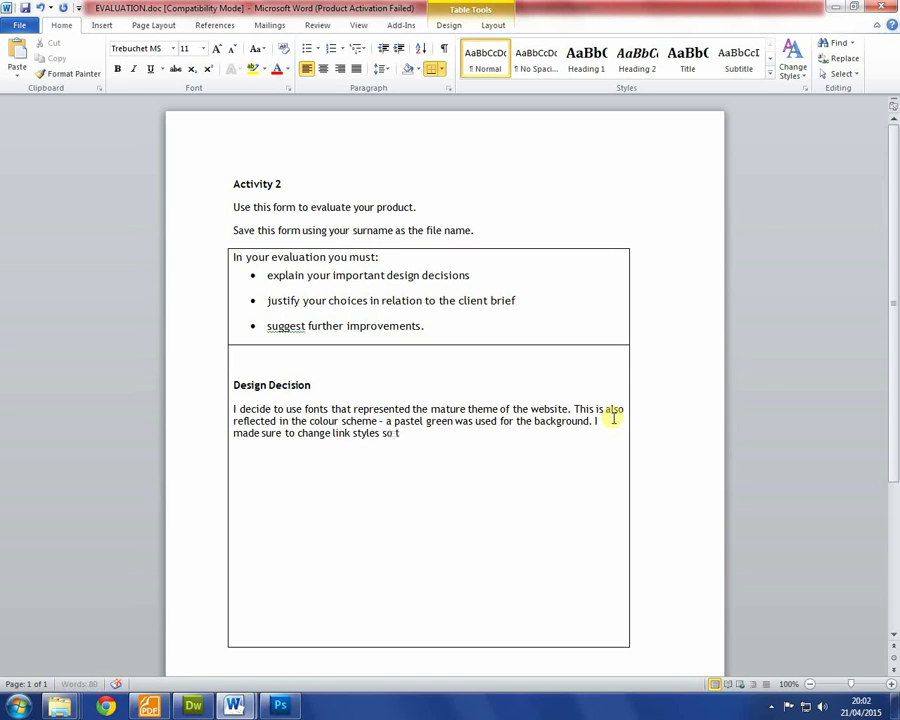
pyautogui.write('hey do not use the')
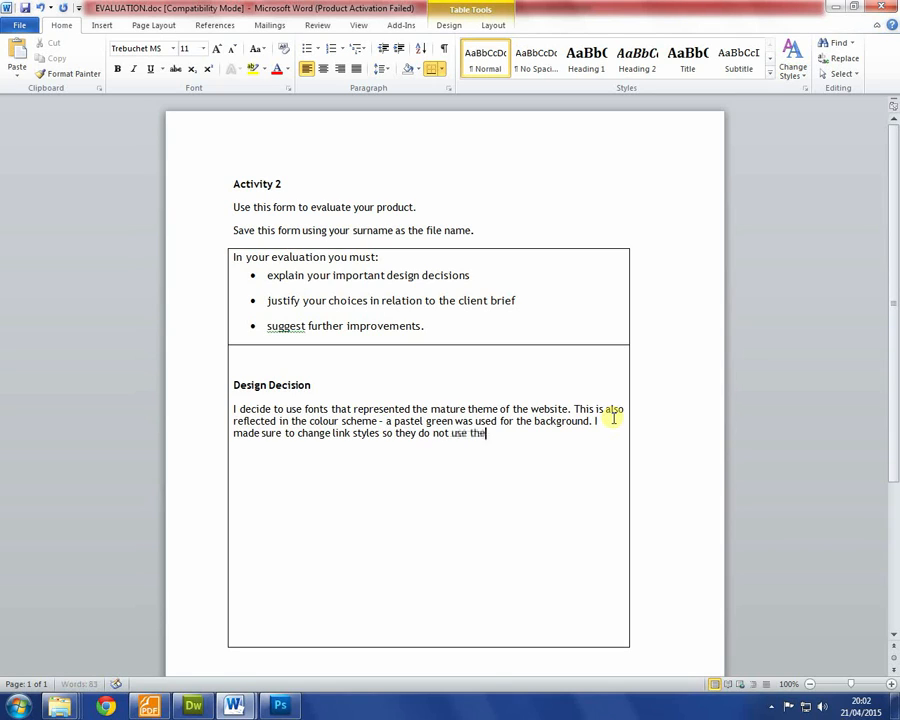
pyautogui.write(' default colour, and I made sure all my')
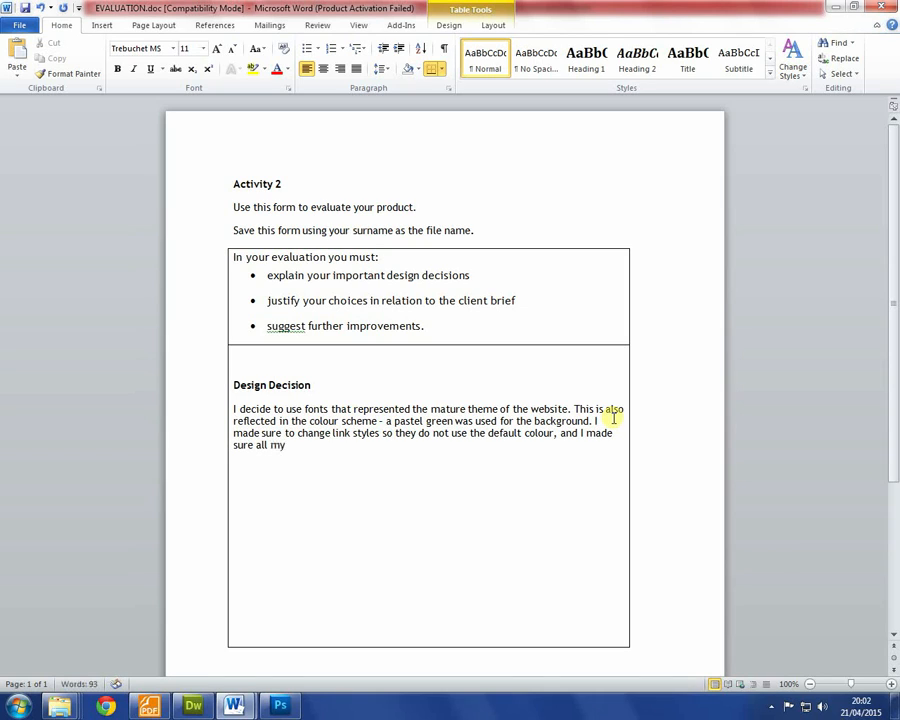
pyautogui.write(' images had alternate text so that vi')
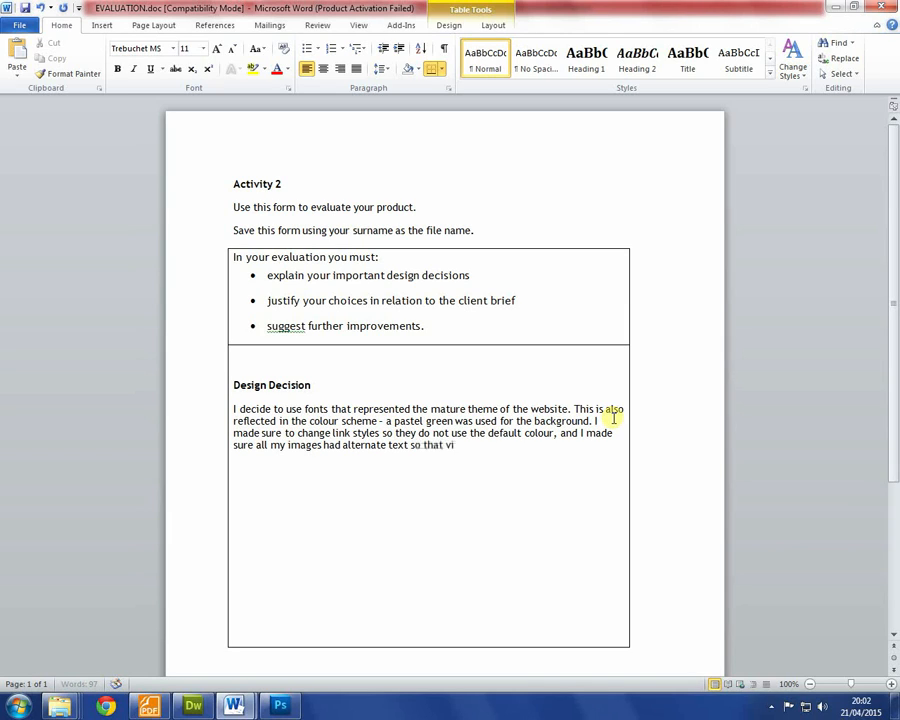
pyautogui.write('sually impaired users can')
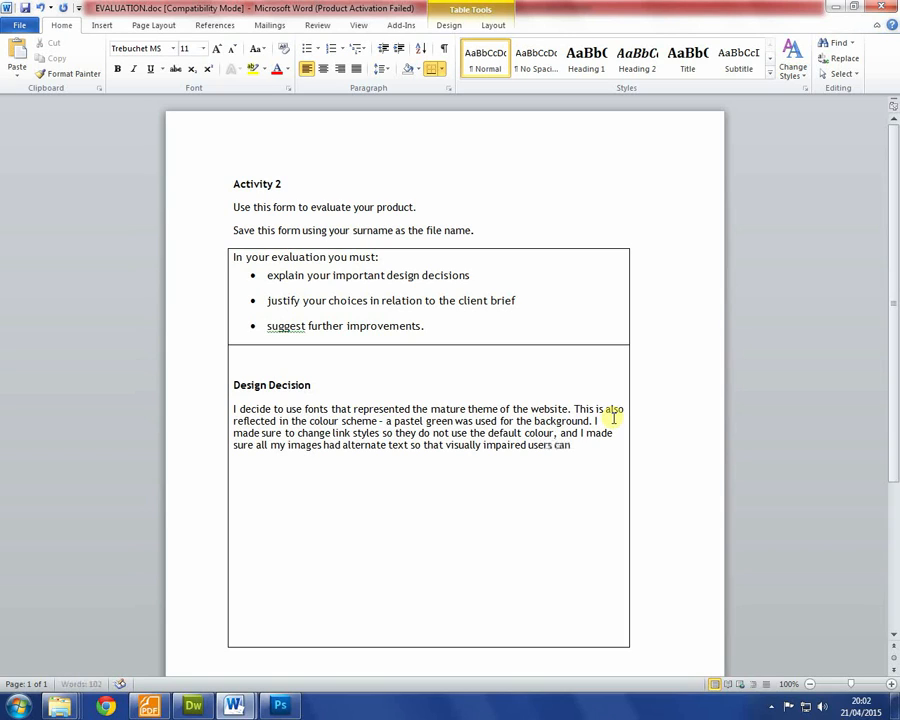
pyautogui.write(' access my w')
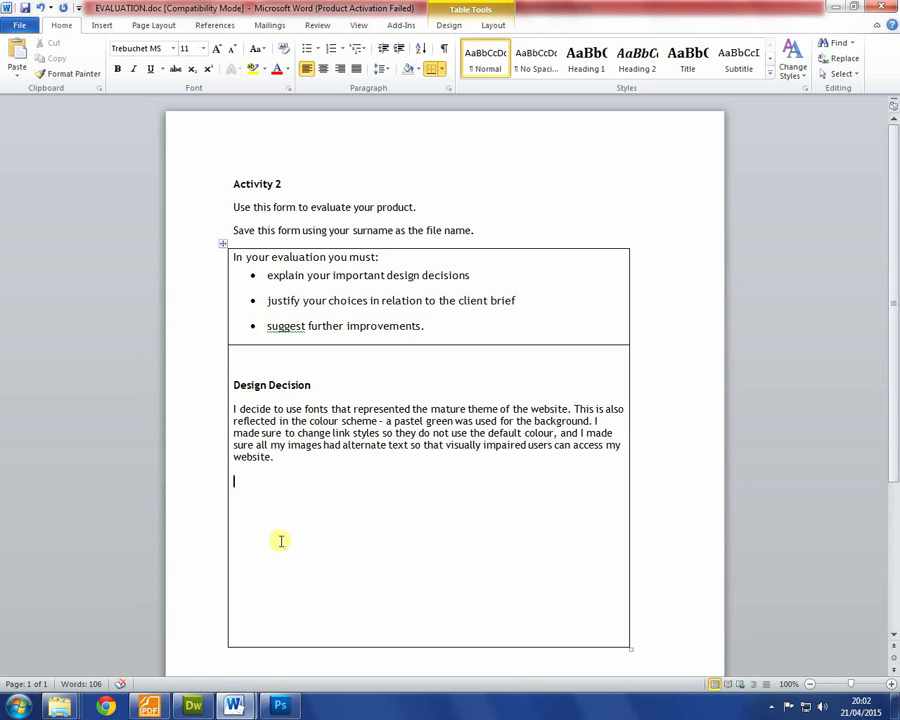
# Step: Write that the video embed had issues due to a plug-in update on the test PC
pyautogui.click(193, 706)
pyautogui.click(234, 706)
pyautogui.write('There were som')
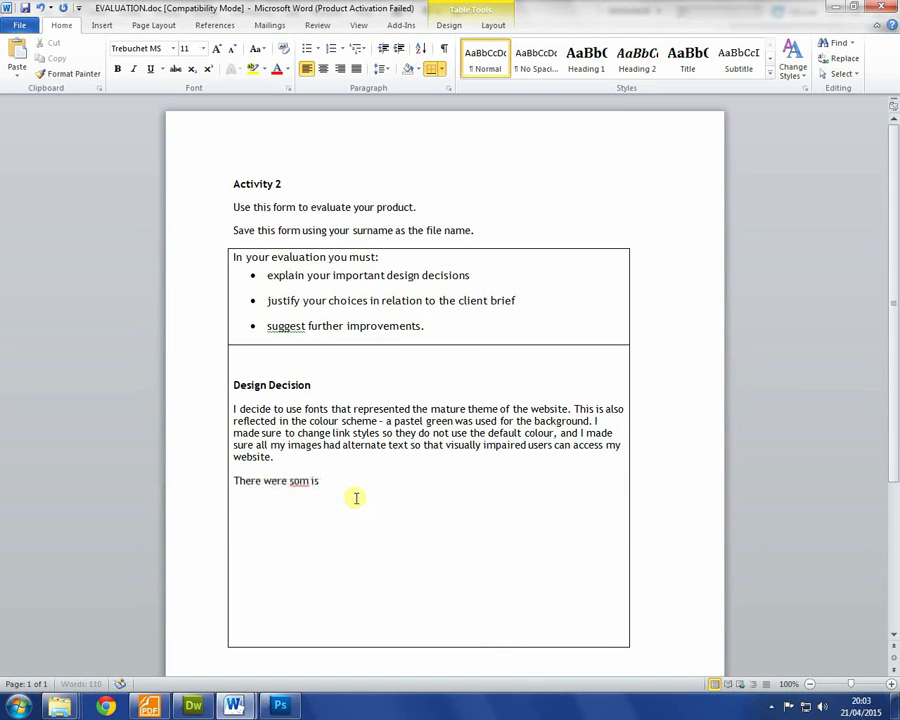
pyautogui.write('e issue with configuring the video ')
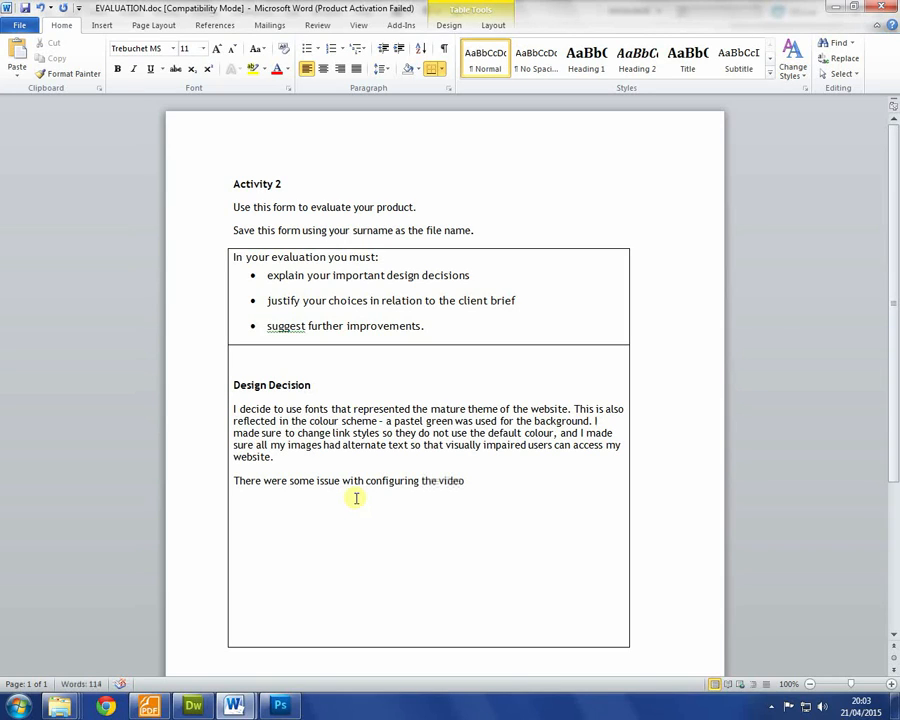
pyautogui.write('embed, this is due')
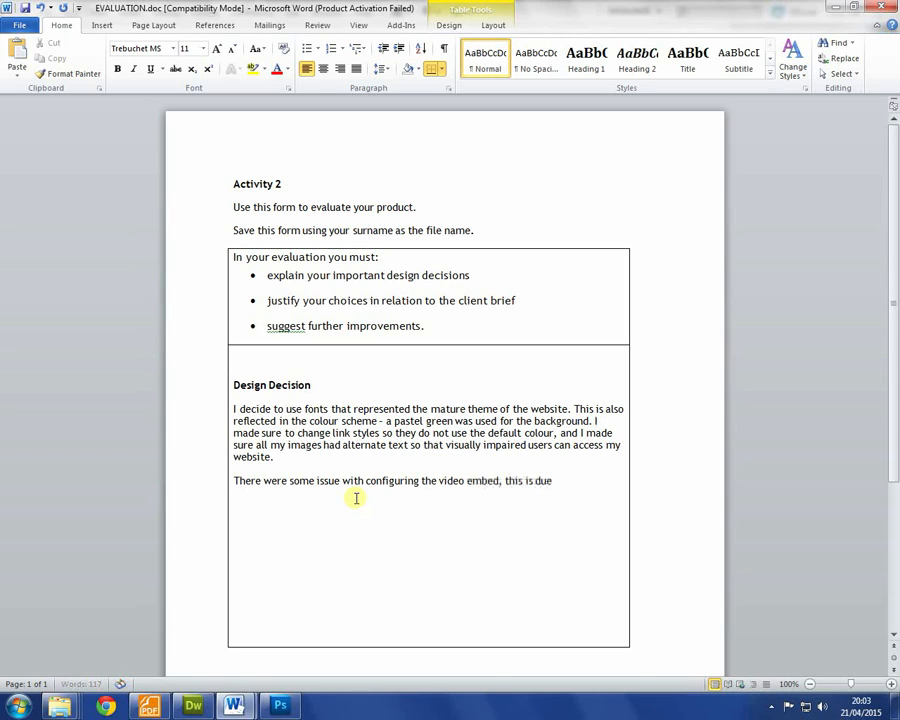
pyautogui.write(' to plug-in updates needede')
pyautogui.press('BackSpace')
pyautogui.write('on the test PC.')
# Step: Add a sentence about helper text such as "Click the image above for..."
pyautogui.hotkey('alt', 'Tab')
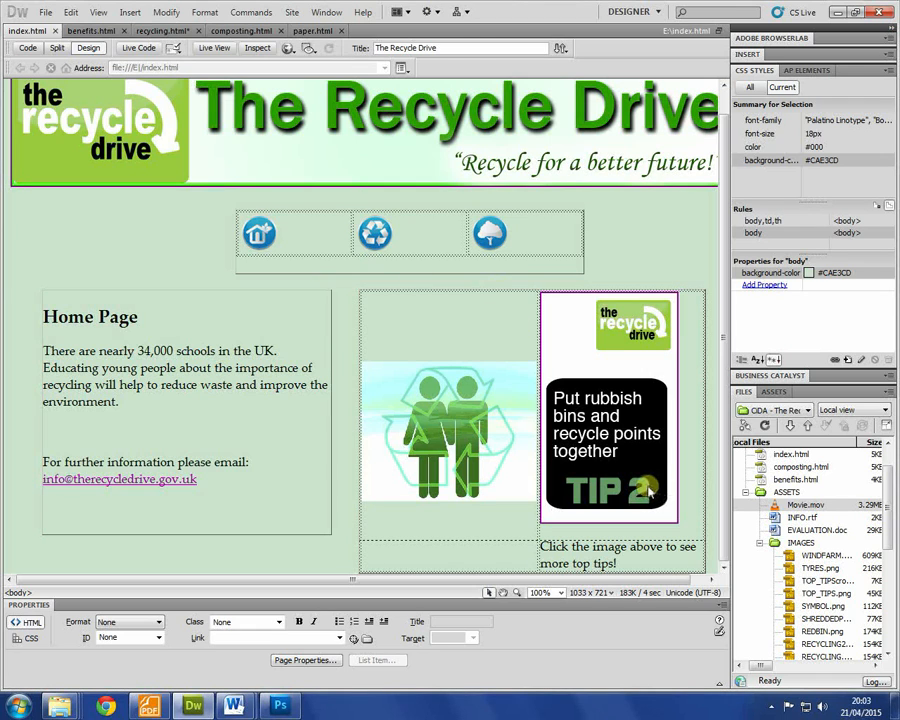
pyautogui.hotkey('alt', 'Tab')
pyautogui.write('I clun')
pyautogui.press('BackSpace')
pyautogui.press('BackSpace')
pyautogui.press('BackSpace')
pyautogui.write('nlcude')
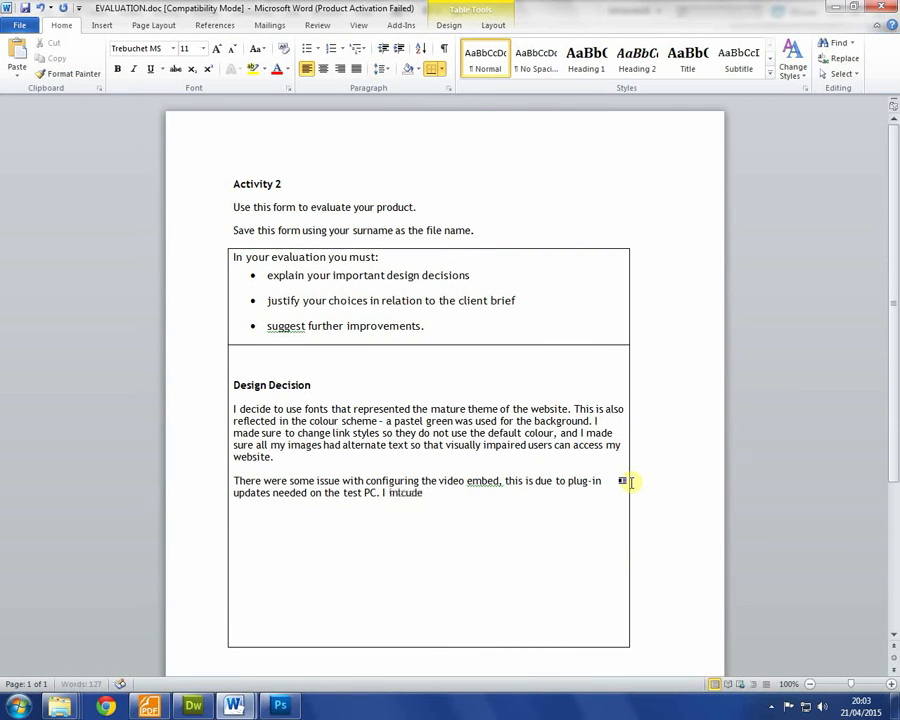
pyautogui.press('BackSpace')
pyautogui.write('cluded text to help my user such as "Click the im')
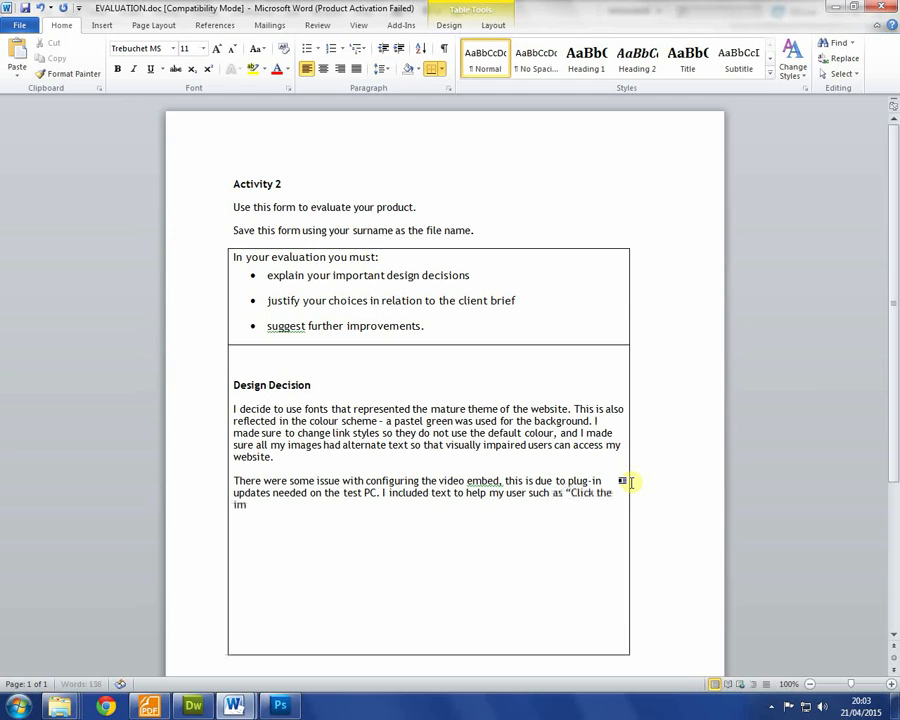
pyautogui.write('age above for..."')
pyautogui.press('Return')
pyautogui.press('Return')
# Step: Propose an animated banner and further website content as future improvements
pyautogui.hotkey('alt', 'Tab')
pyautogui.hotkey('alt', 'Tab')
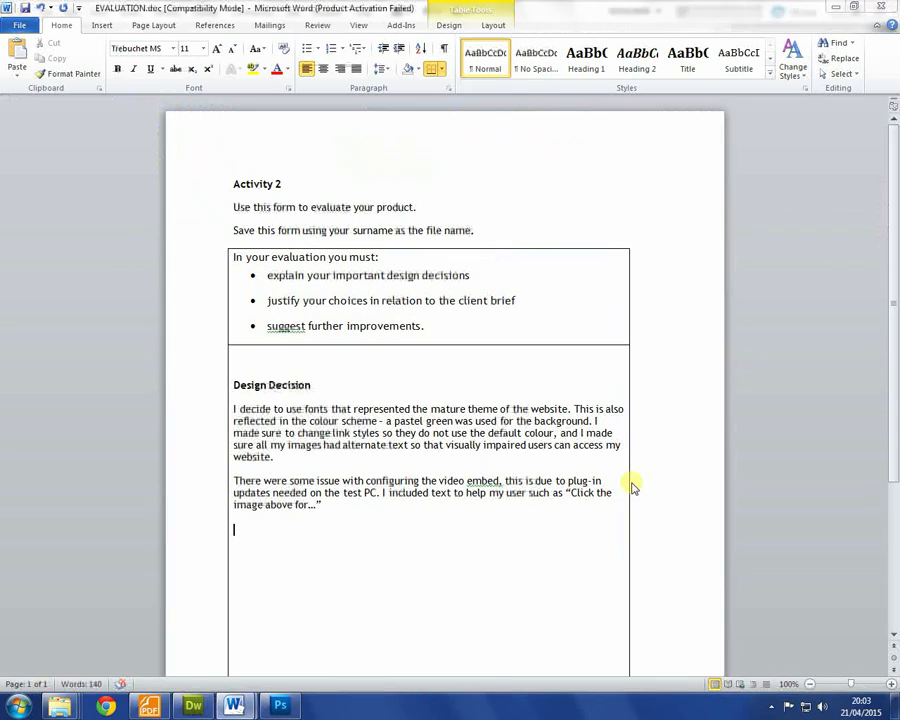
pyautogui.write('If I had more time')
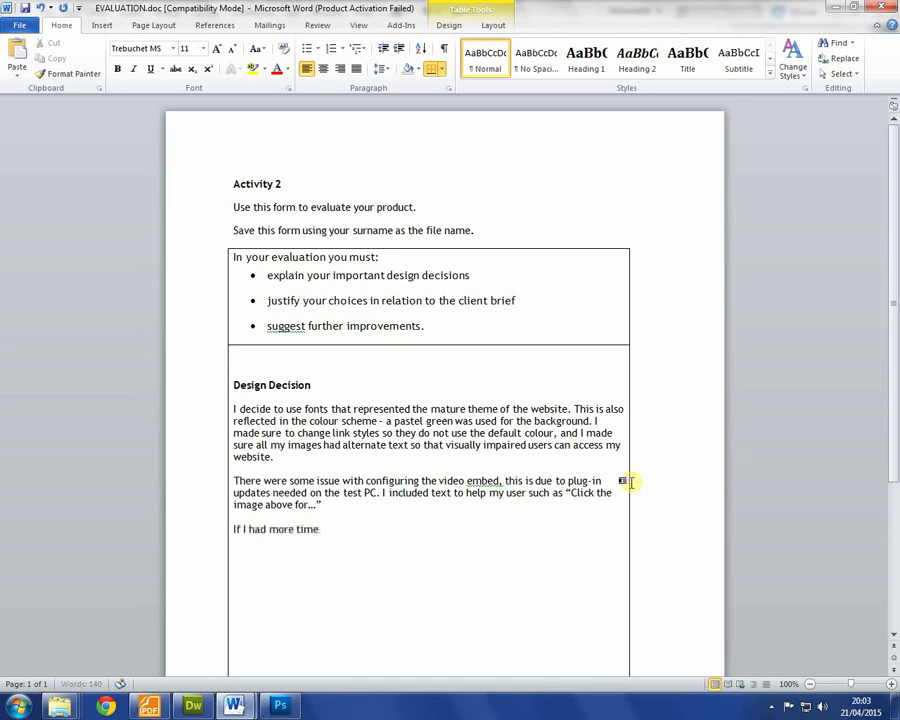
pyautogui.write(' I would like to crea')
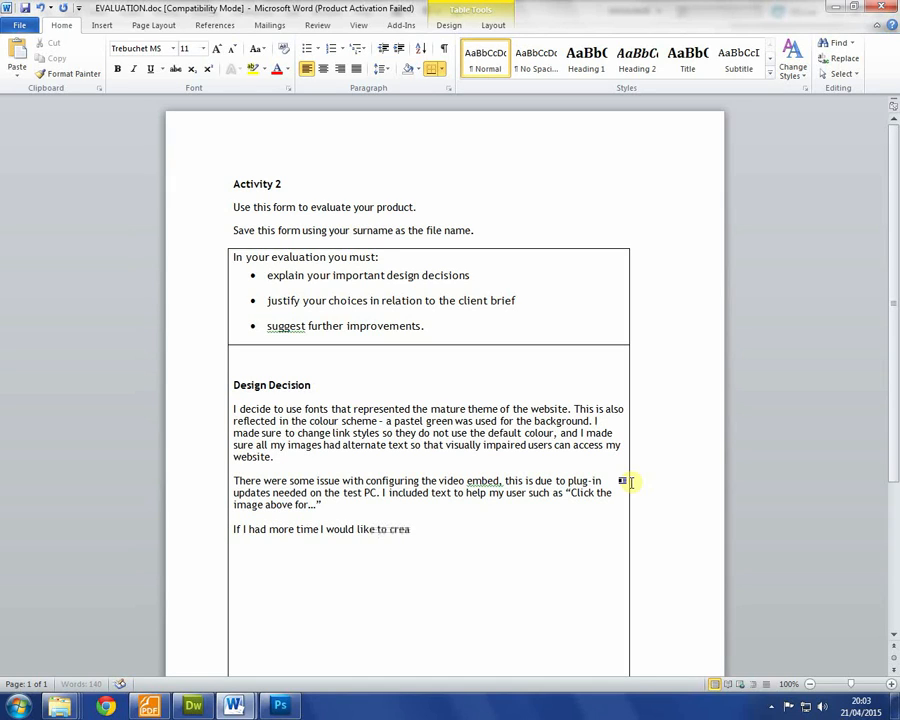
pyautogui.write('te an animatred banner,')
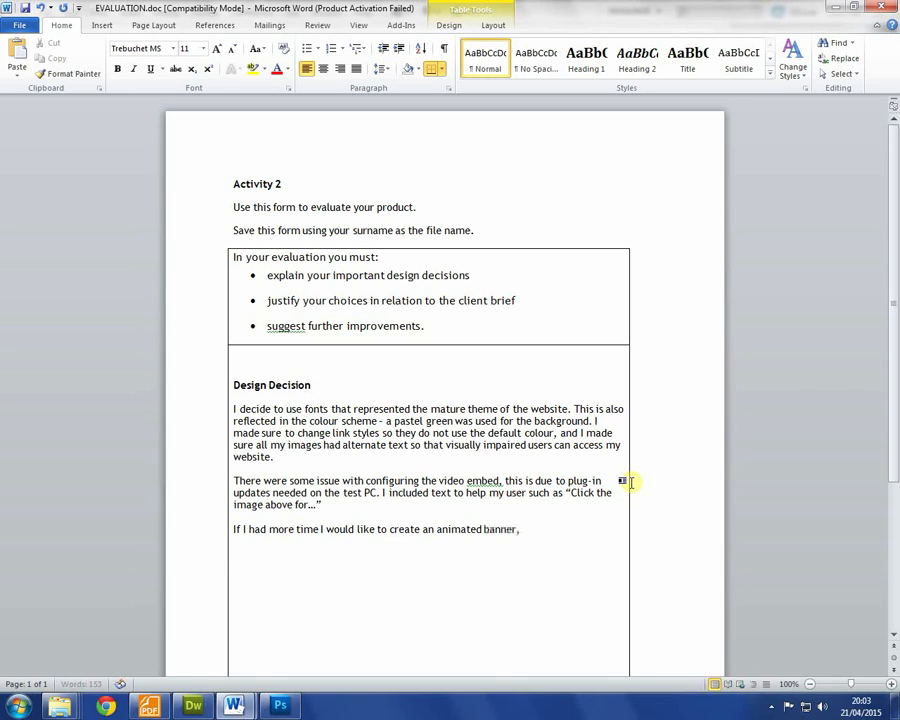
pyautogui.write(' and I would do more work on')
pyautogui.hotkey('alt', 'Tab')
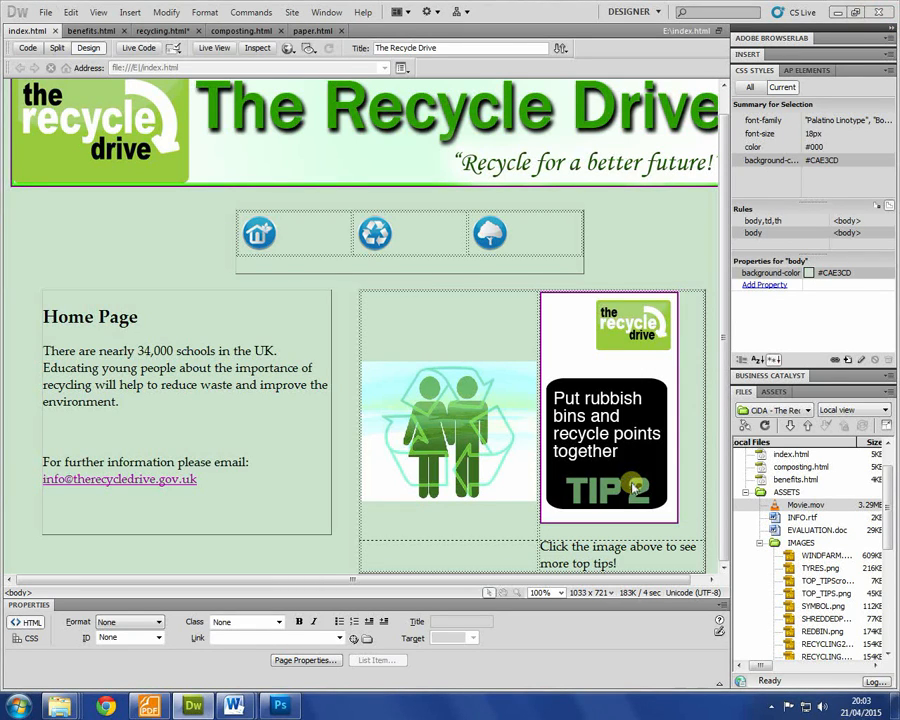
pyautogui.hotkey('alt', 'Tab')
pyautogui.write('a')
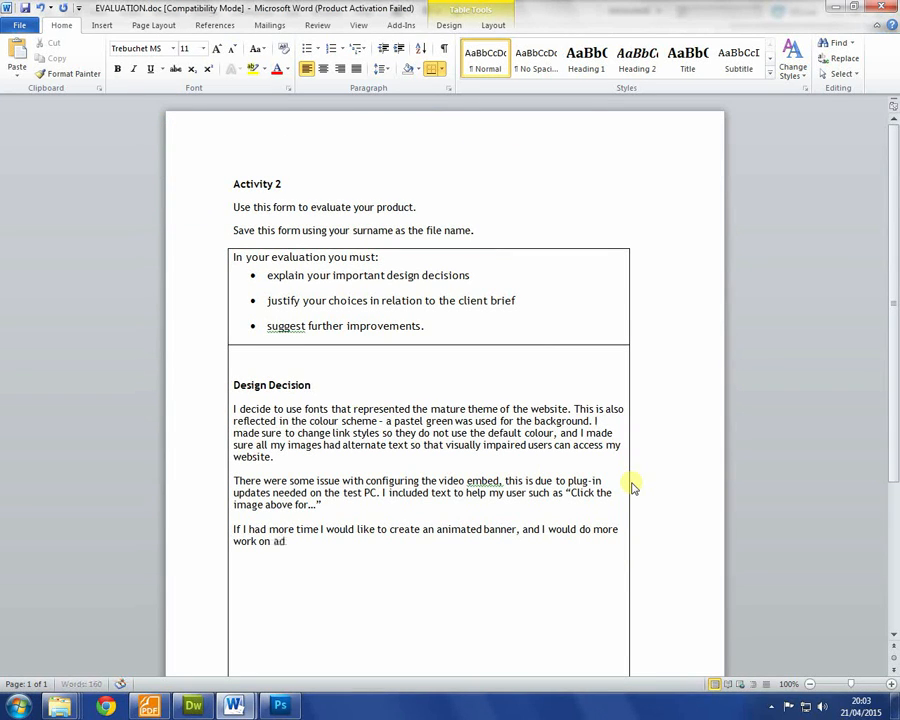
pyautogui.write('dding further contenet to it')
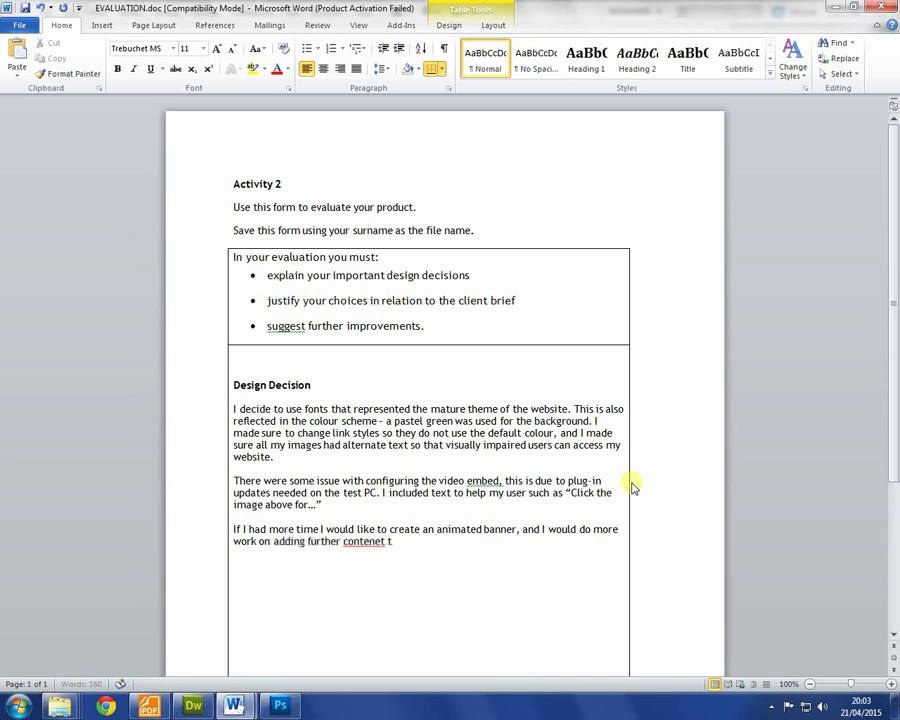
pyautogui.press('BackSpace')
pyautogui.press('BackSpace')
pyautogui.press('BackSpace')
pyautogui.press('BackSpace')
pyautogui.press('BackSpace')
pyautogui.press('BackSpace')
pyautogui.press('BackSpace')
pyautogui.press('BackSpace')
pyautogui.write('t to the website.')
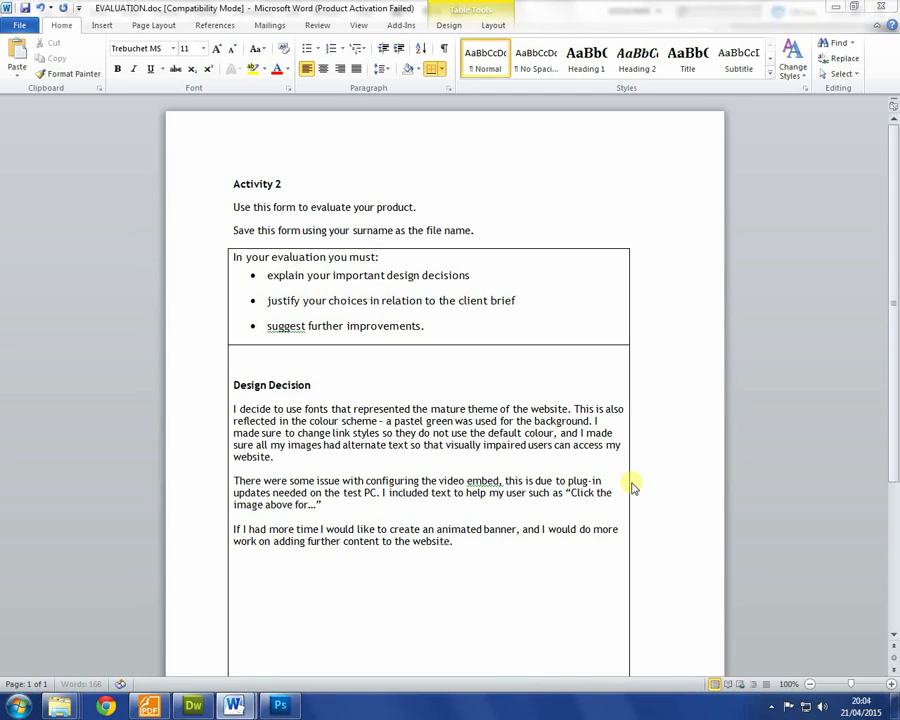
pyautogui.hotkey('alt', 'Tab')
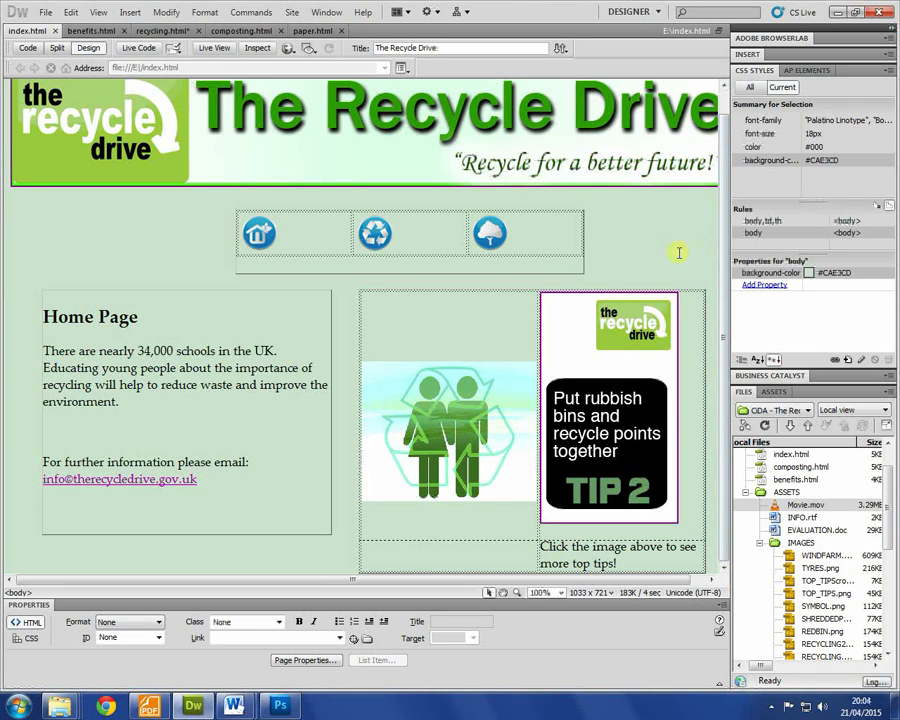
pyautogui.scroll(1, 718, 240)
pyautogui.scroll(-1, 718, 240)
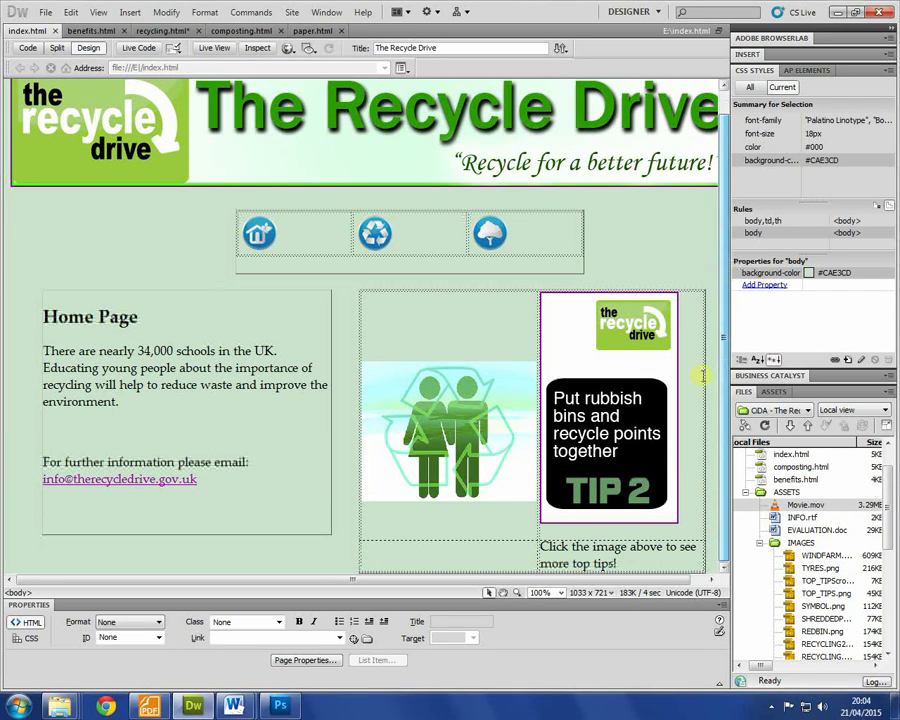
pyautogui.hotkey('alt', 'Tab')
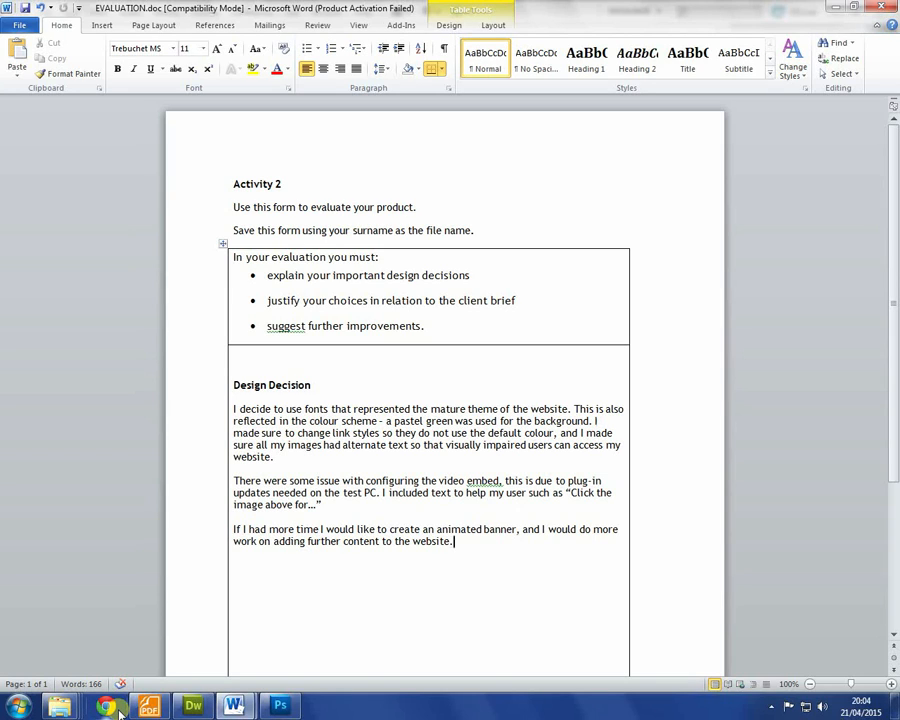
pyautogui.click(193, 706)
pyautogui.scroll(2, 285, 393)
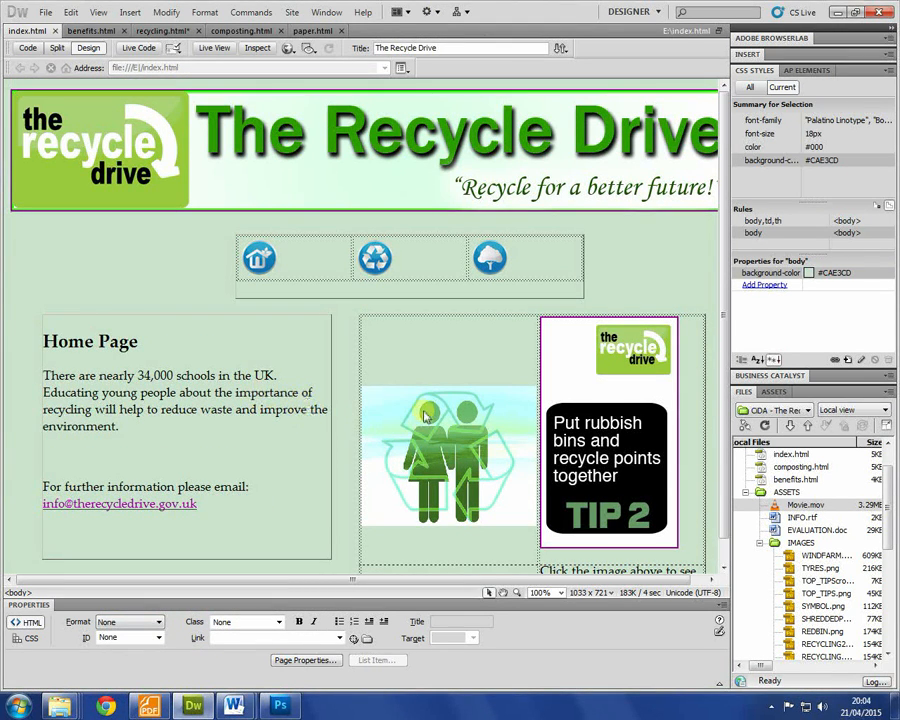
pyautogui.click(653, 367)
pyautogui.click(686, 367)
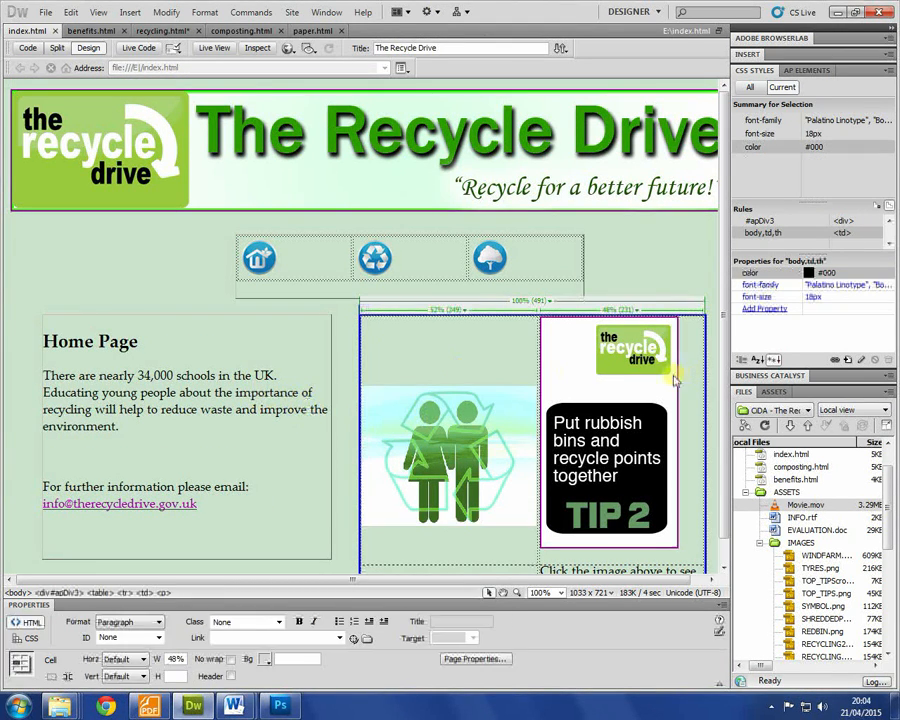